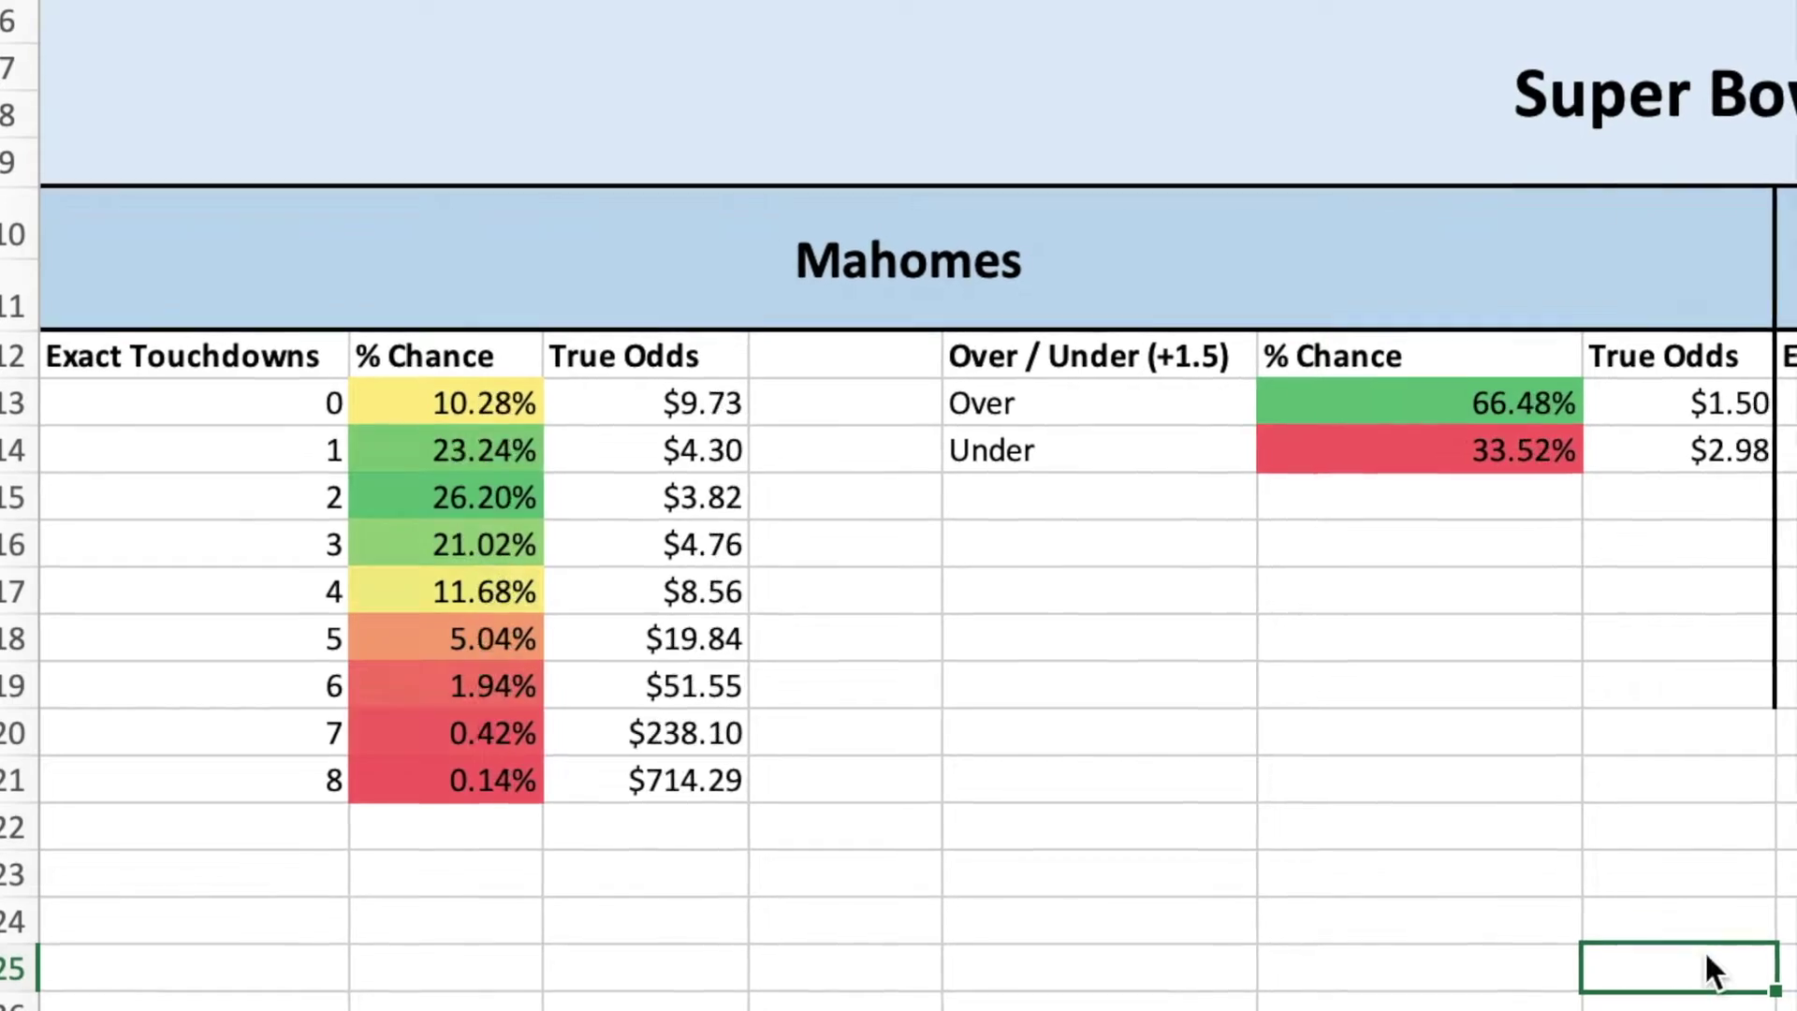
# Recalculate the finished Super Bowl Betting model repeatedly to examine how the simulated touchdown chances and true odds vary.
pyautogui.press('F9')
pyautogui.press('F9')
pyautogui.press('F9')
pyautogui.press('F9')
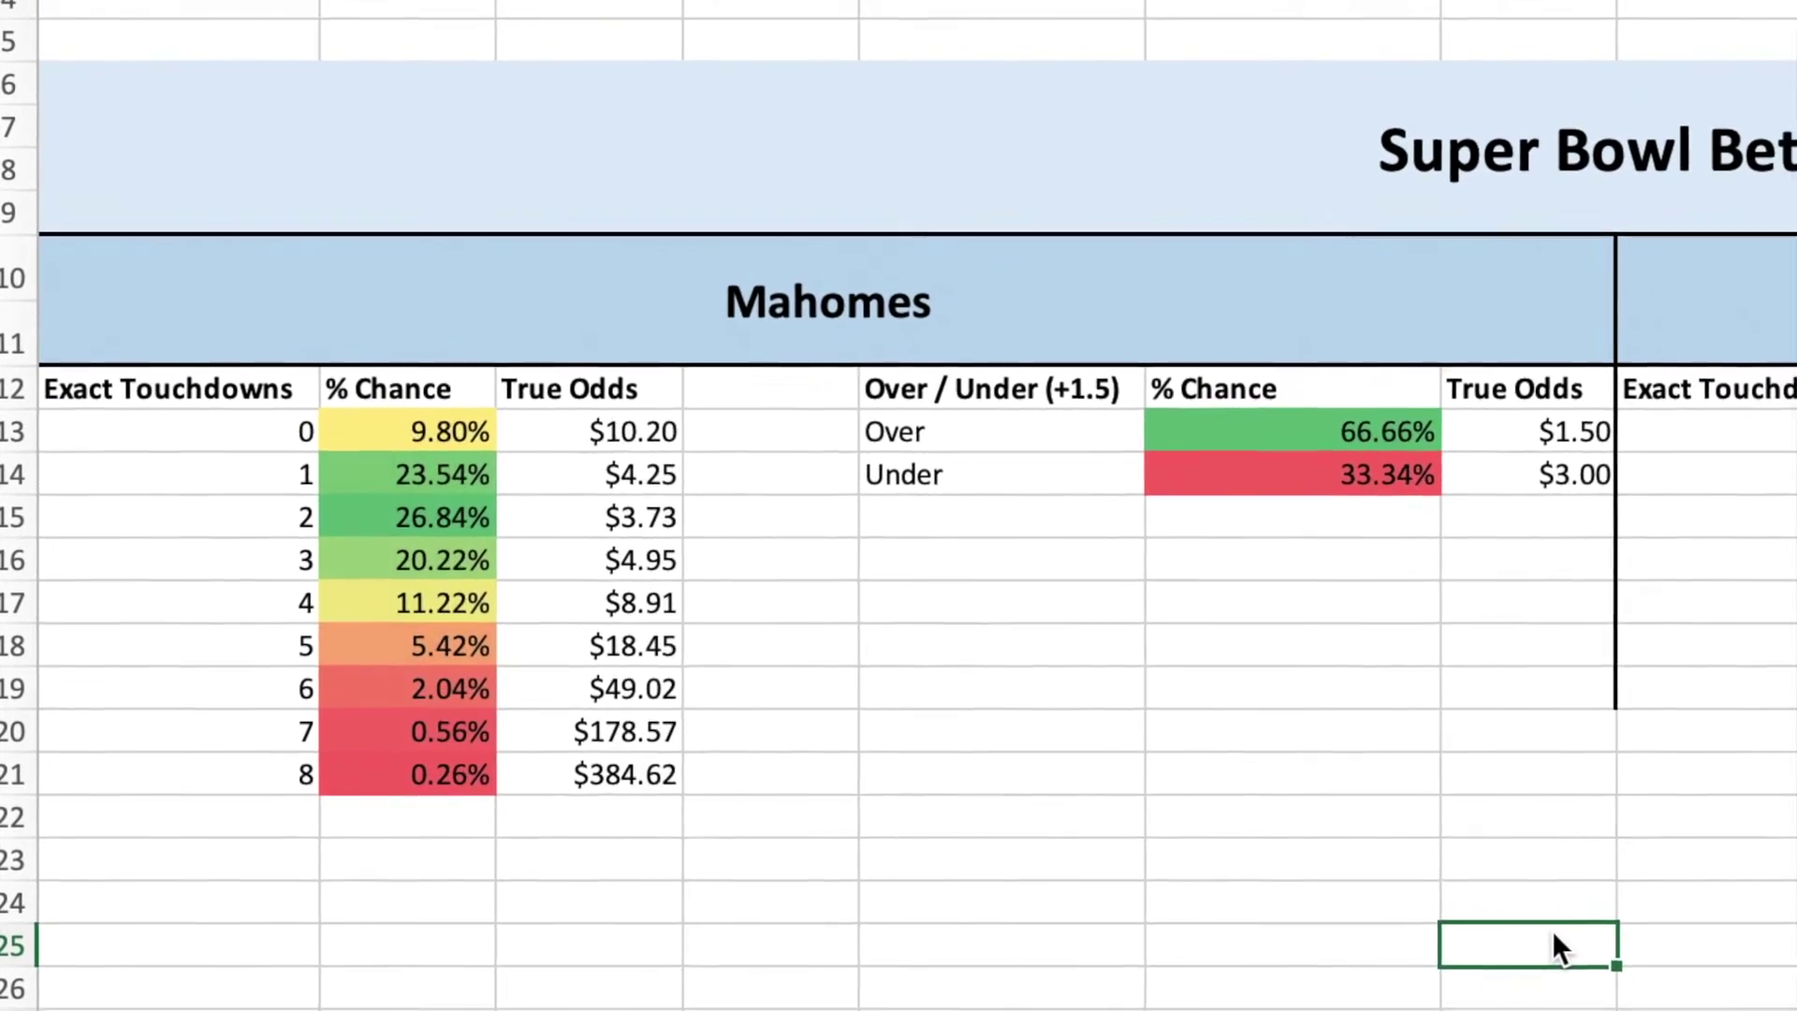
pyautogui.press('F9')
pyautogui.press('F9')
pyautogui.press('F9')
pyautogui.press('F9')
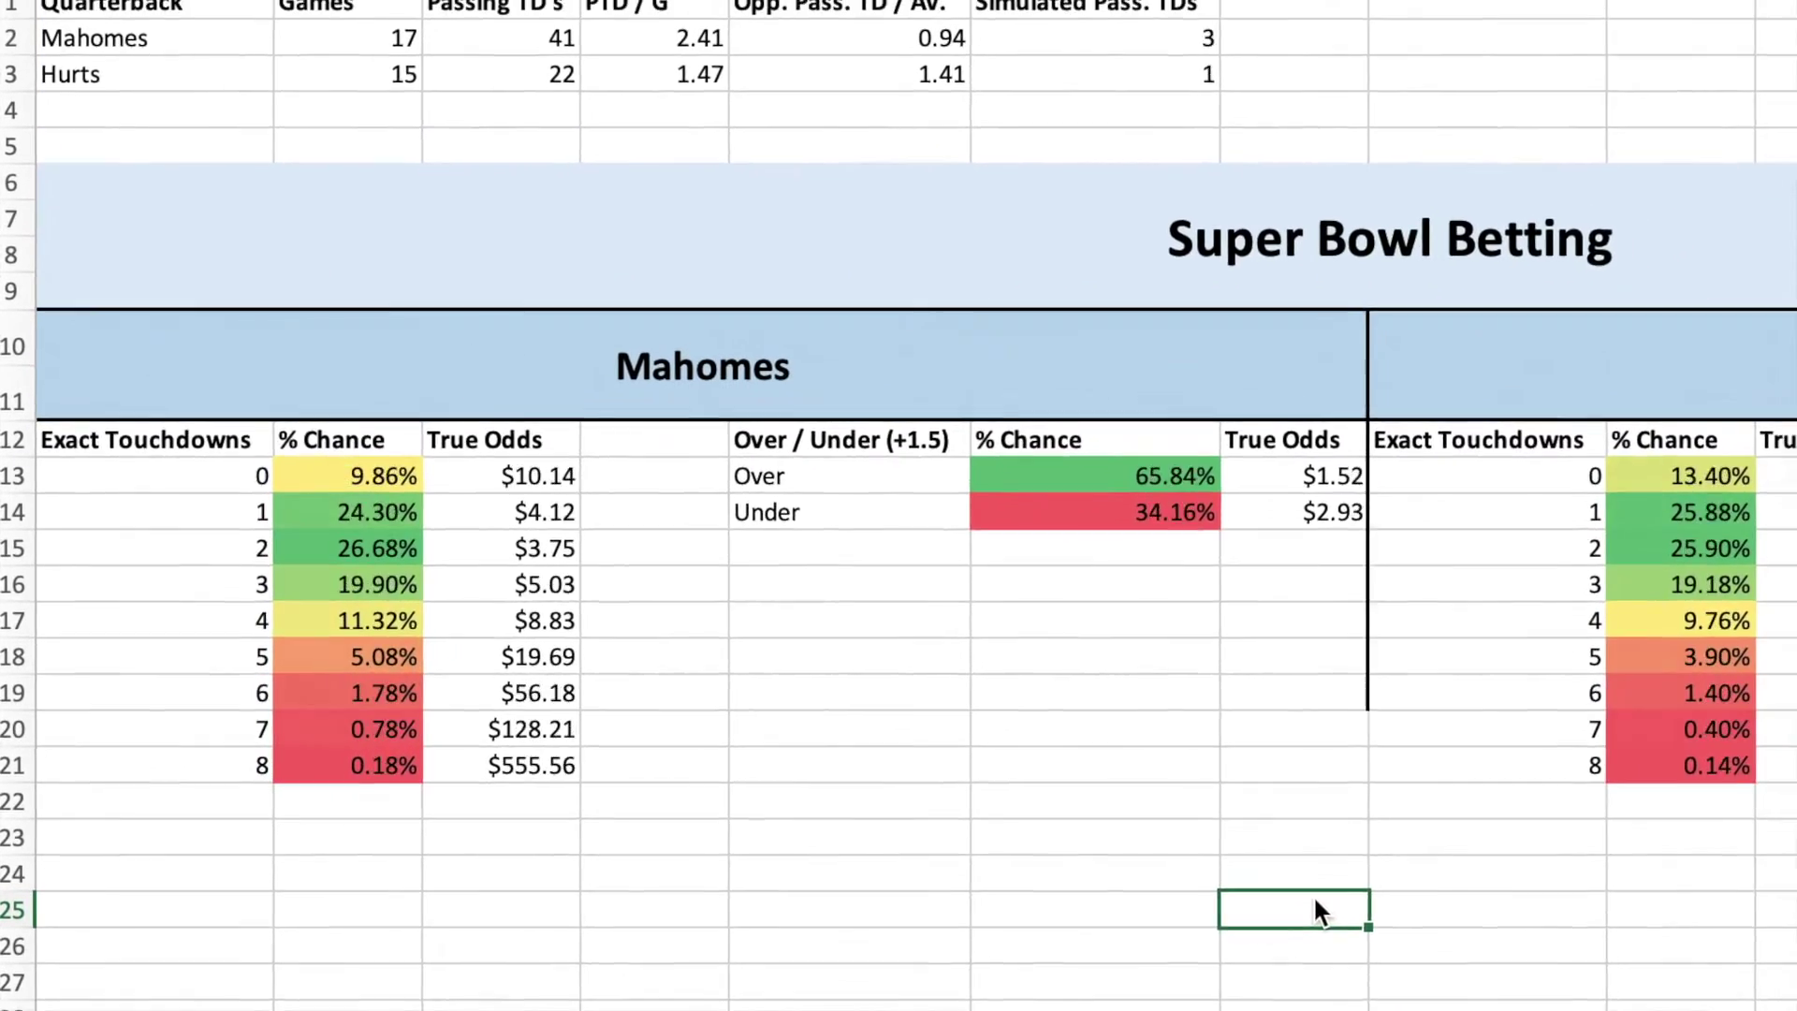
pyautogui.press('F9')
pyautogui.press('F9')
pyautogui.press('F9')
pyautogui.press('F9')
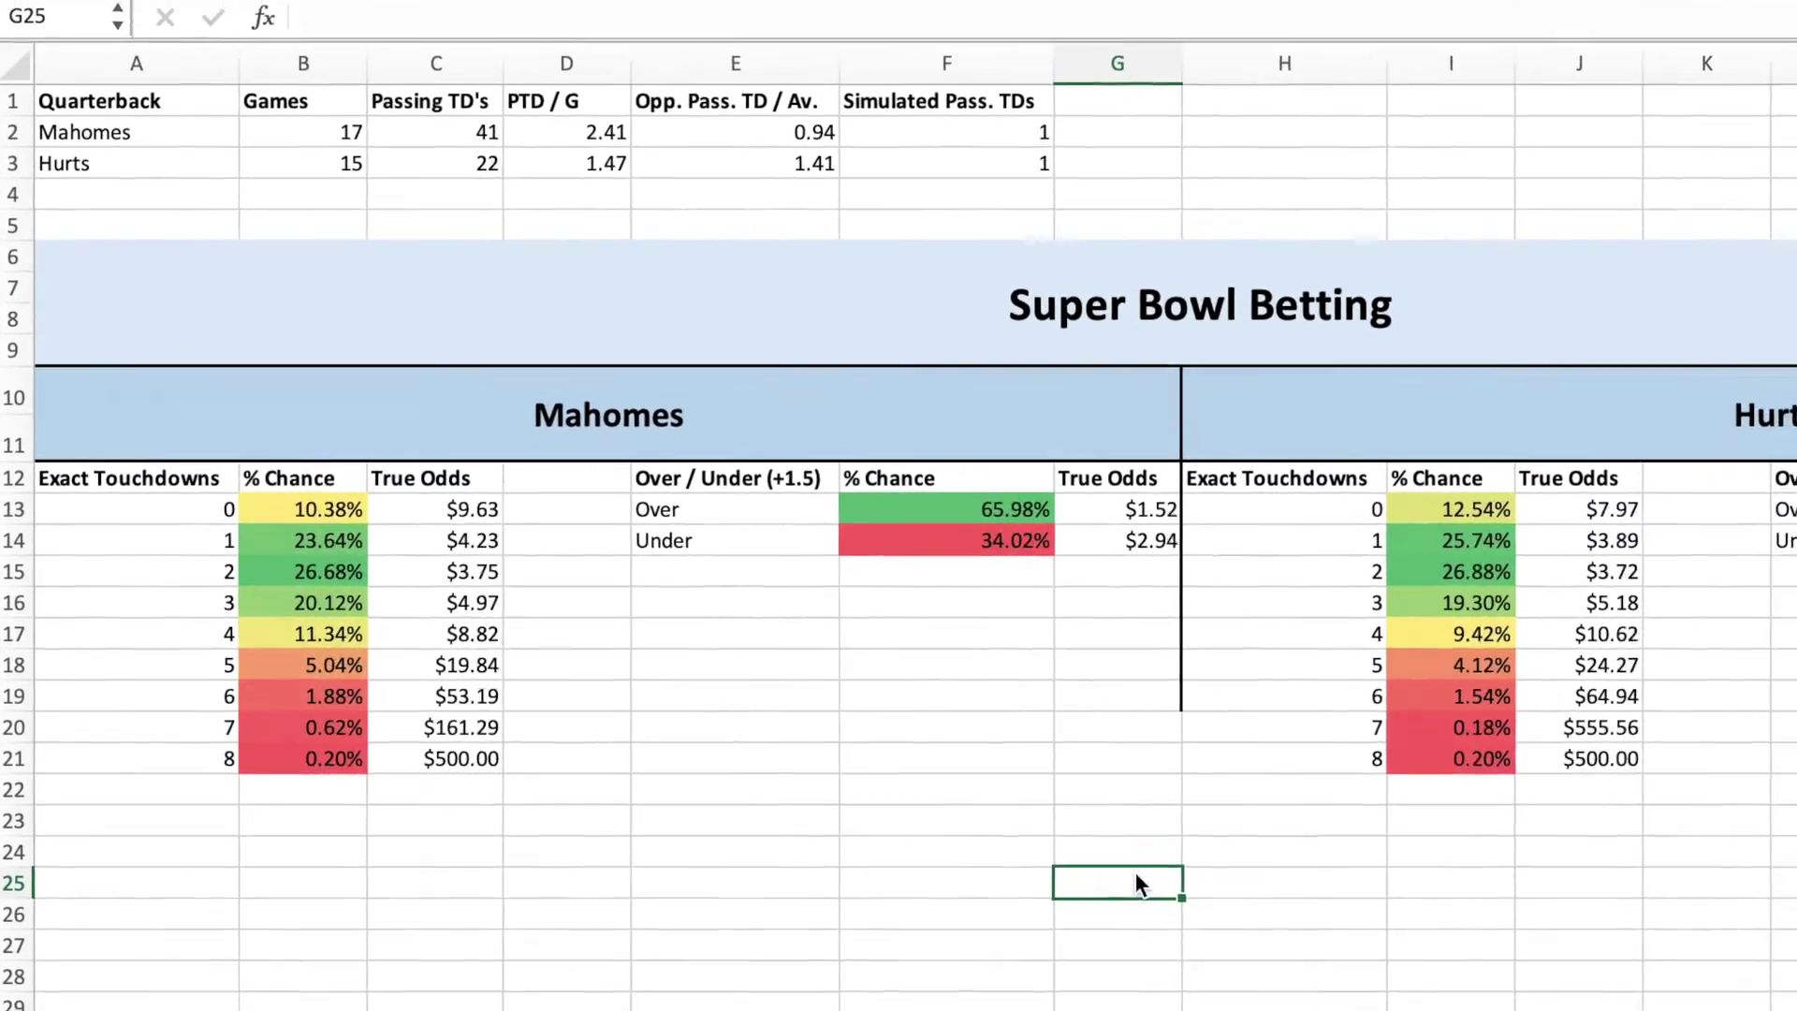
pyautogui.press('F9')
pyautogui.press('F9')
pyautogui.press('F9')
pyautogui.press('F9')
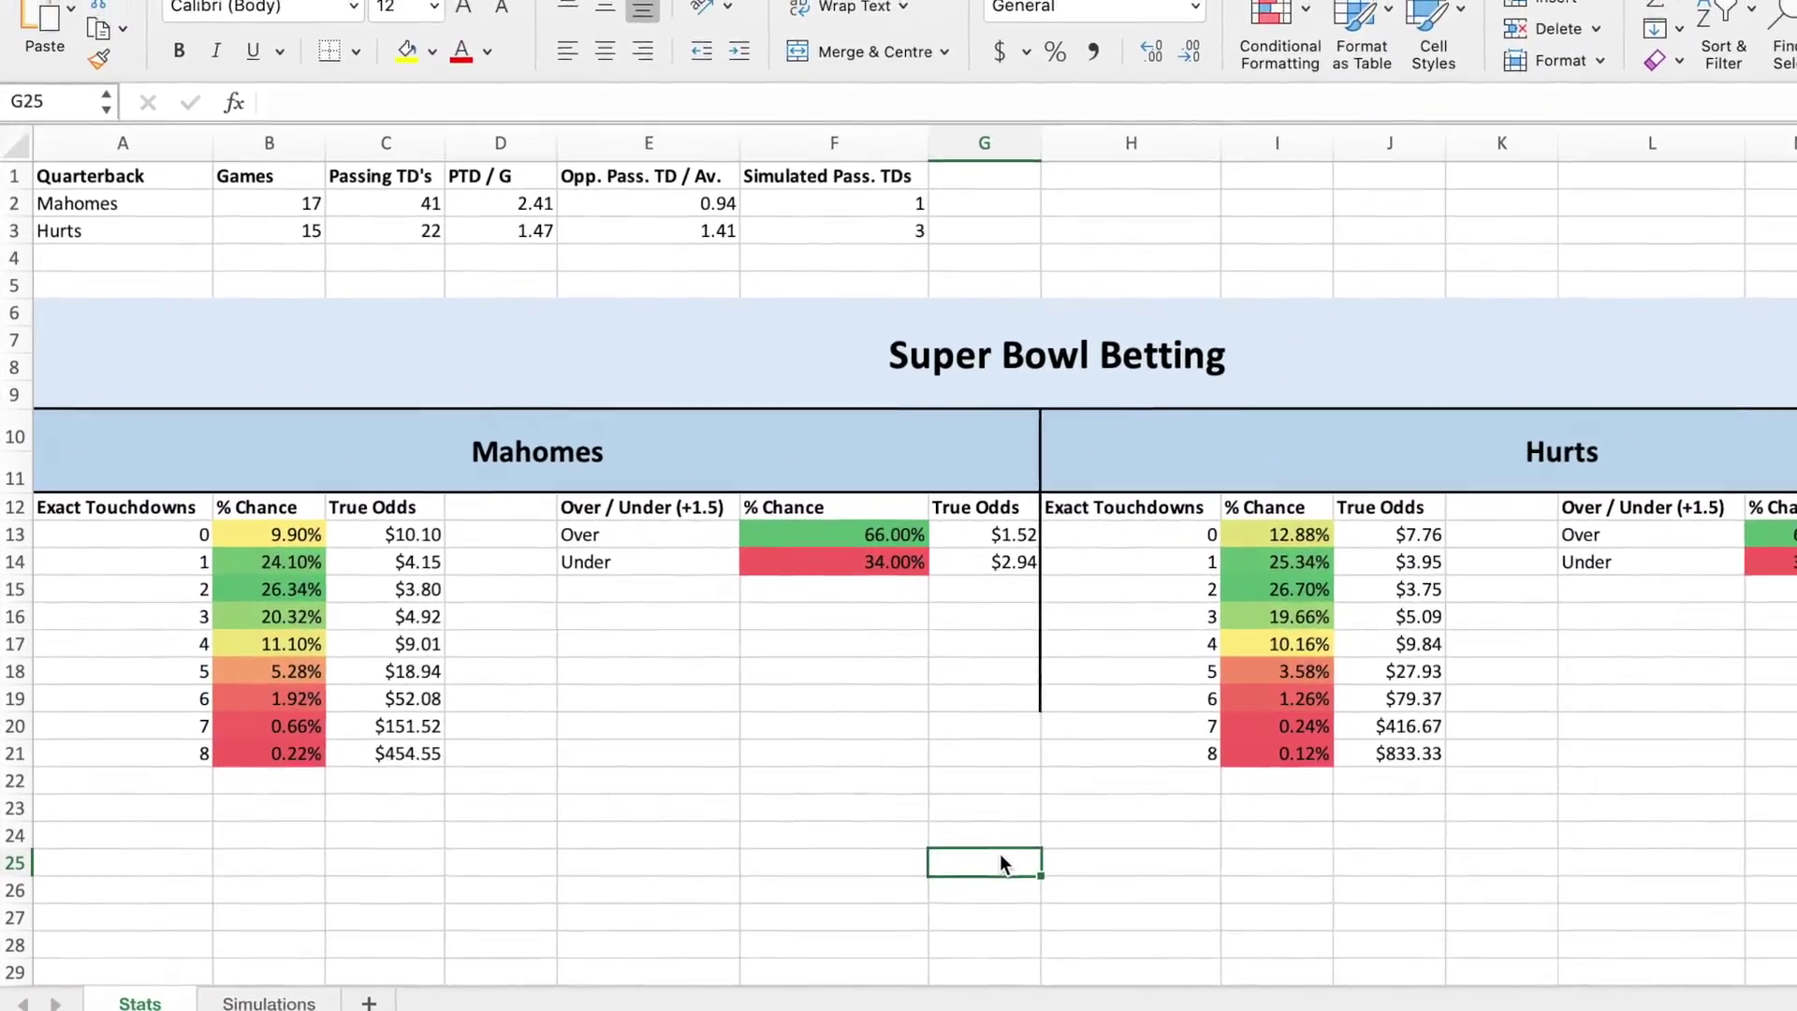
pyautogui.press('F9')
pyautogui.press('F9')
pyautogui.press('F9')
pyautogui.press('F9')
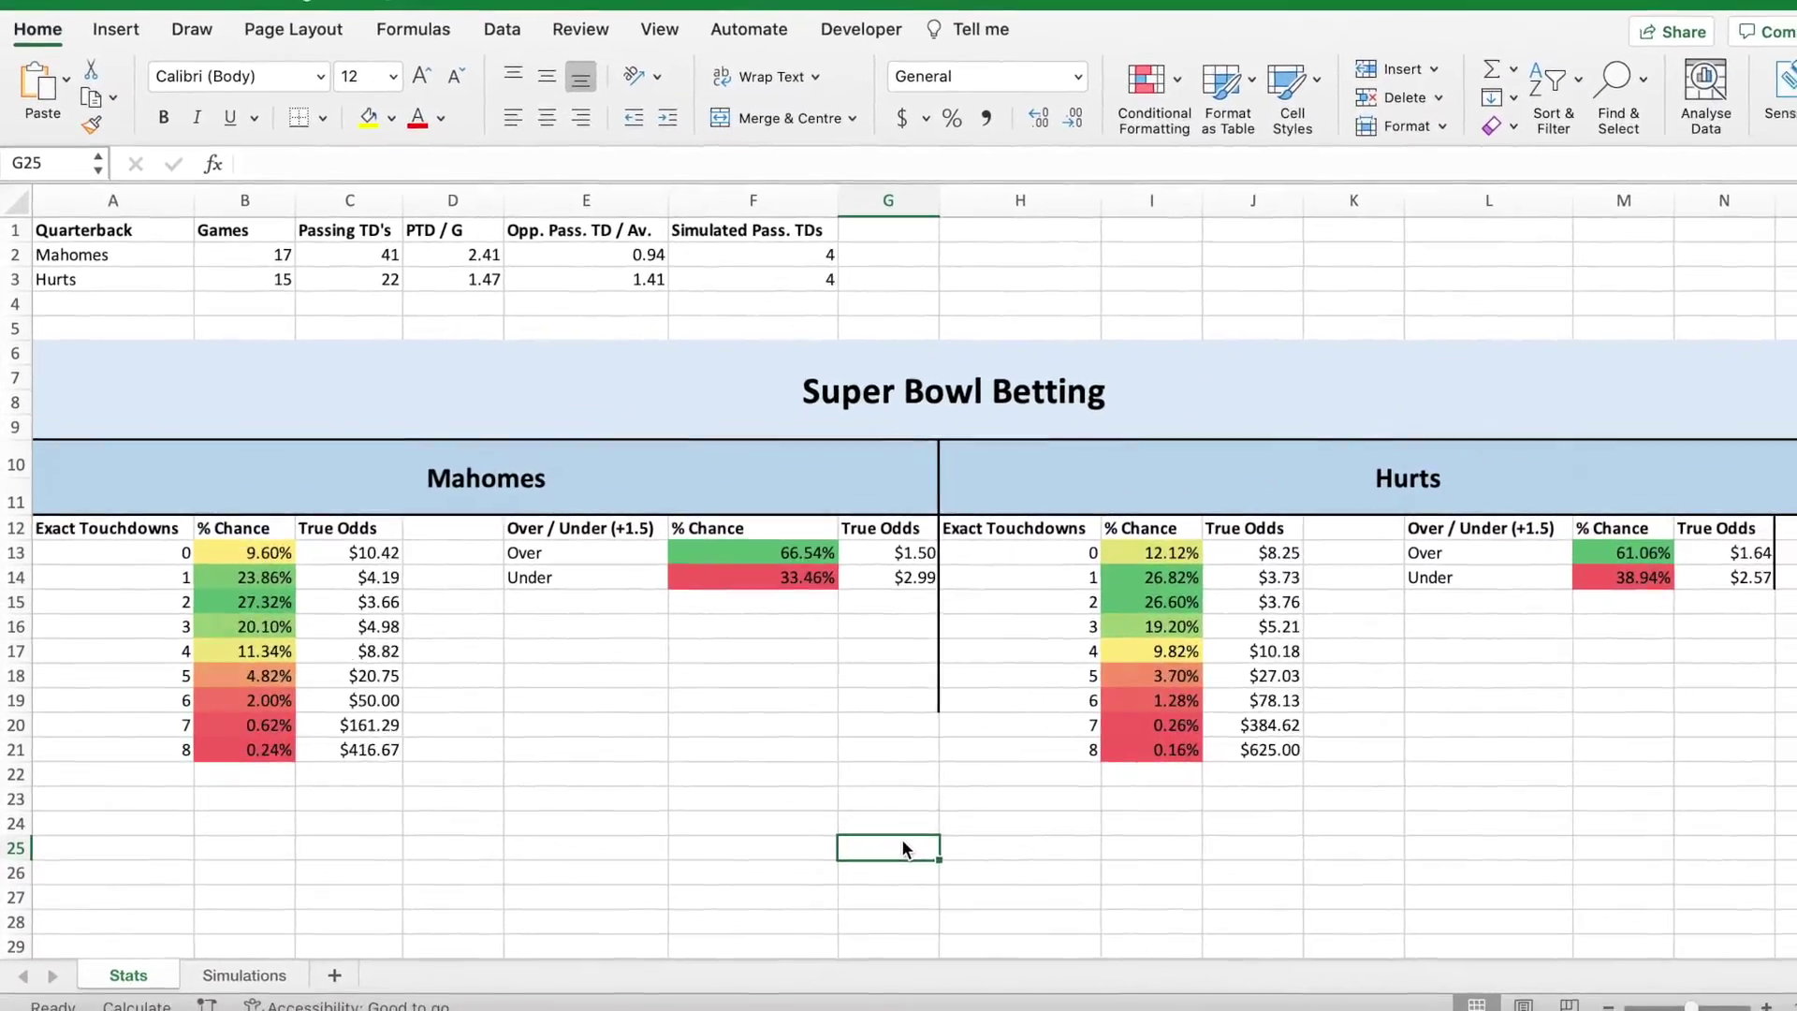
pyautogui.press('F9')
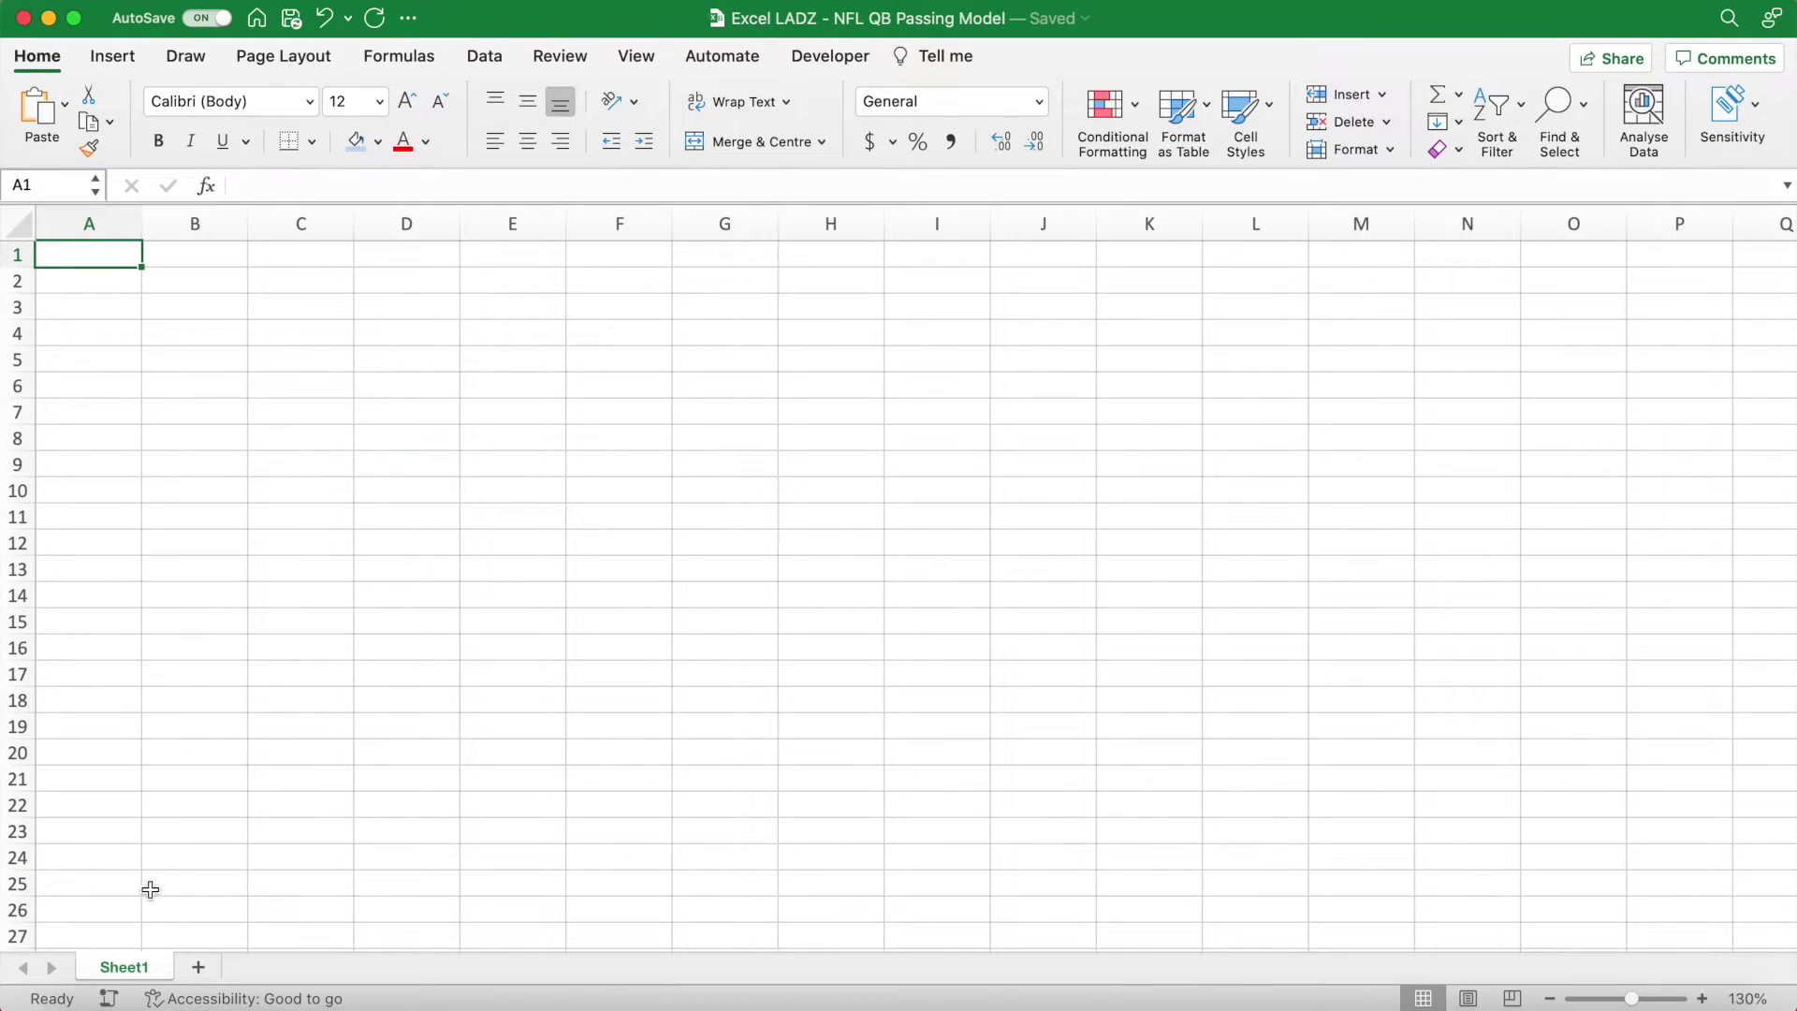
# Rename the worksheet Sheet1 as Stats.
pyautogui.doubleClick(130, 966)
pyautogui.write('Stats')
pyautogui.press('Return')
# Place the Pro Football Reference site beside the workbook and open its 2022 NFL Standings summary page.
pyautogui.moveTo(5, 647); pyautogui.dragTo(890, 626)
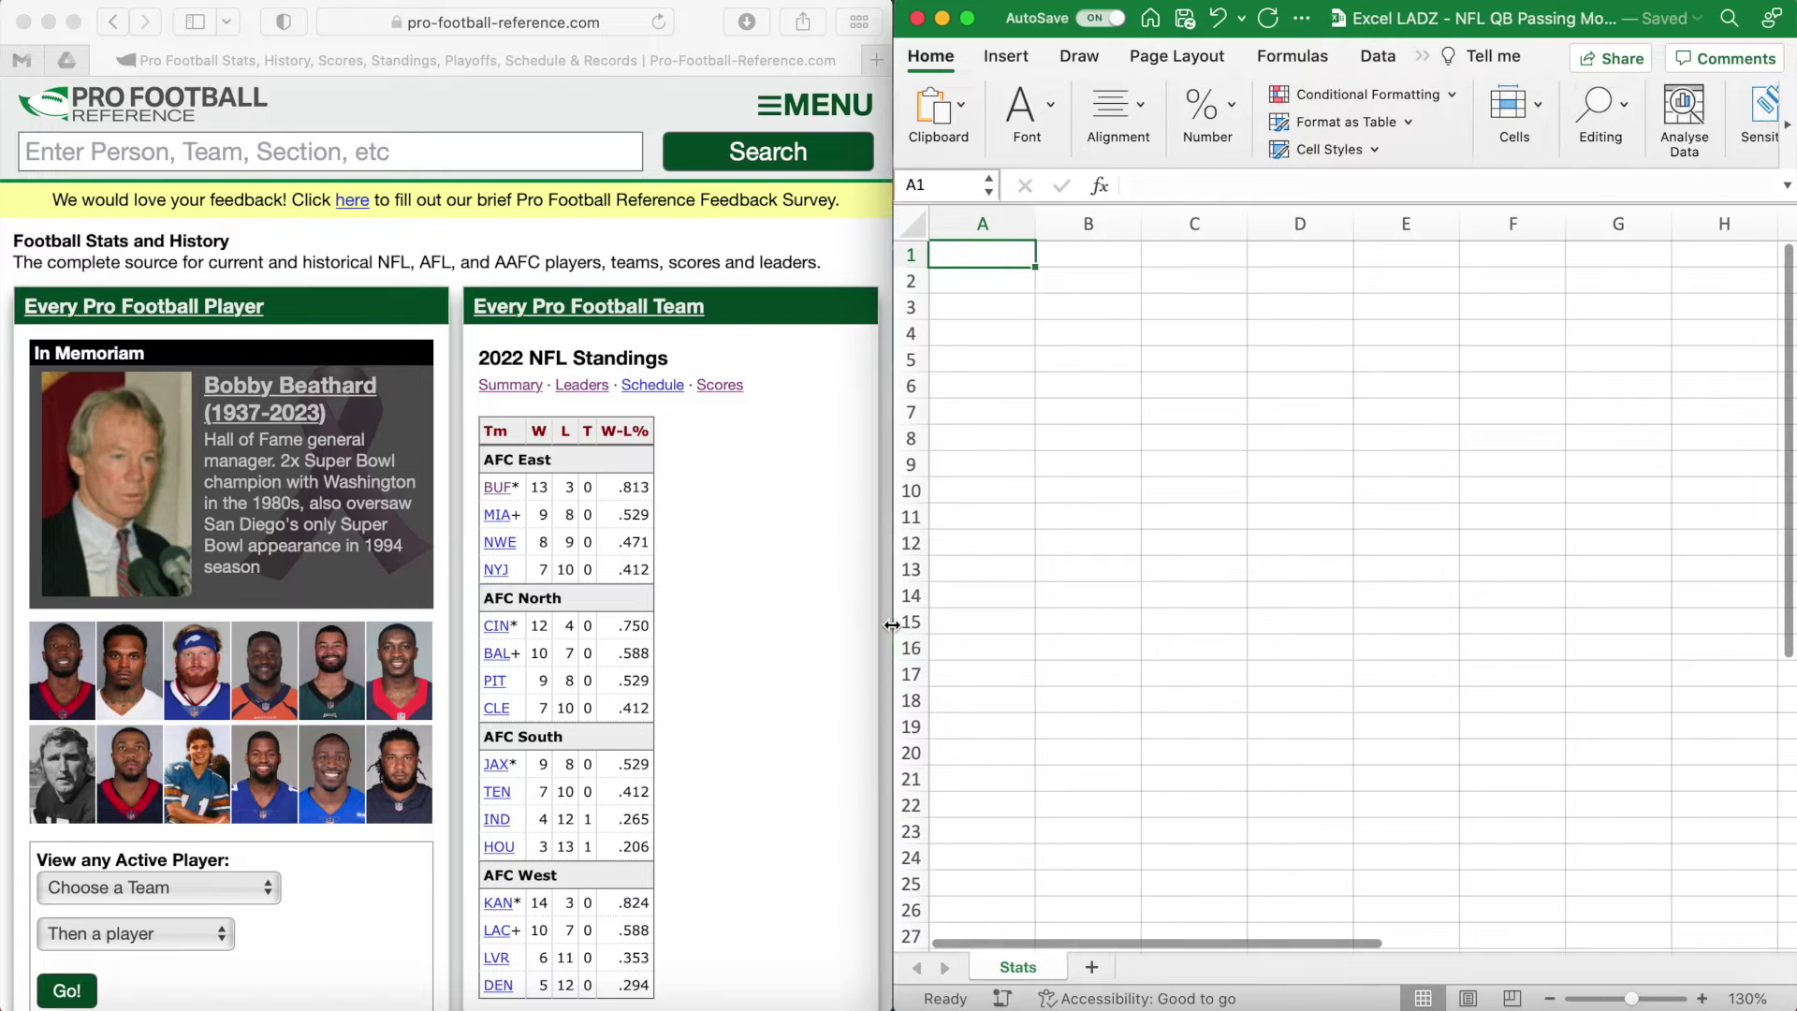
pyautogui.click(818, 530)
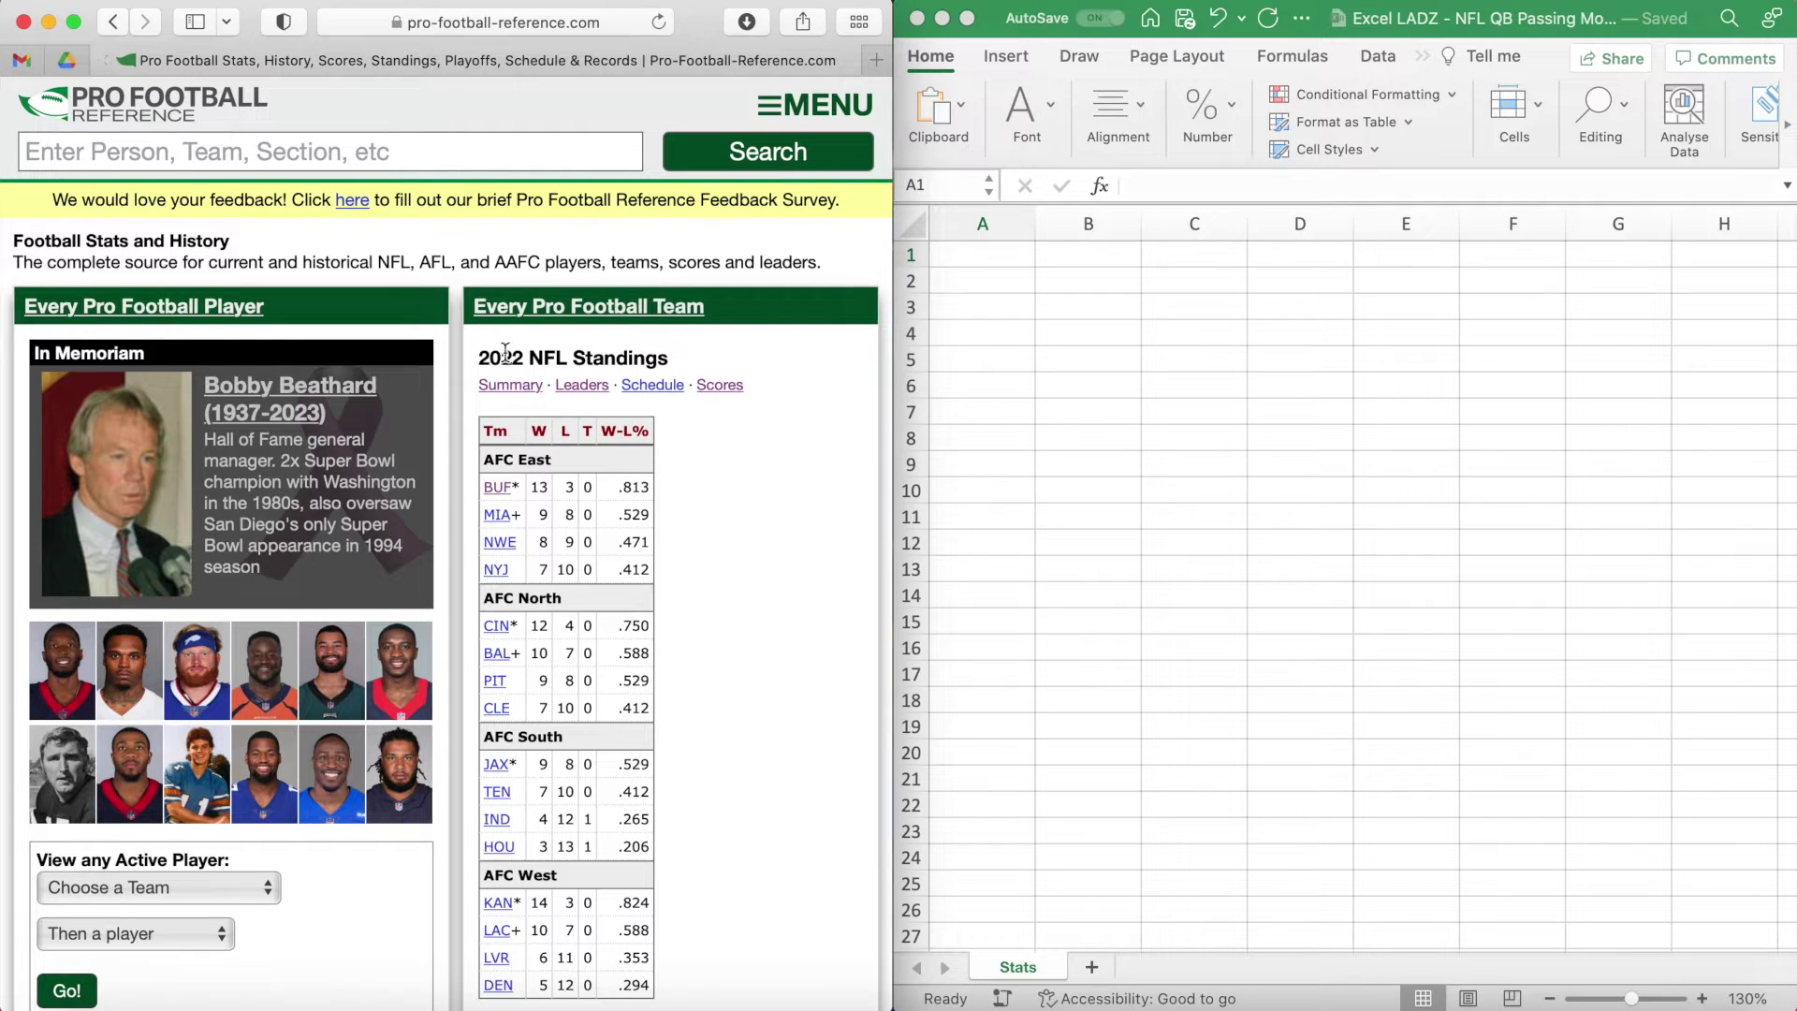
pyautogui.moveTo(479, 356); pyautogui.dragTo(653, 358)
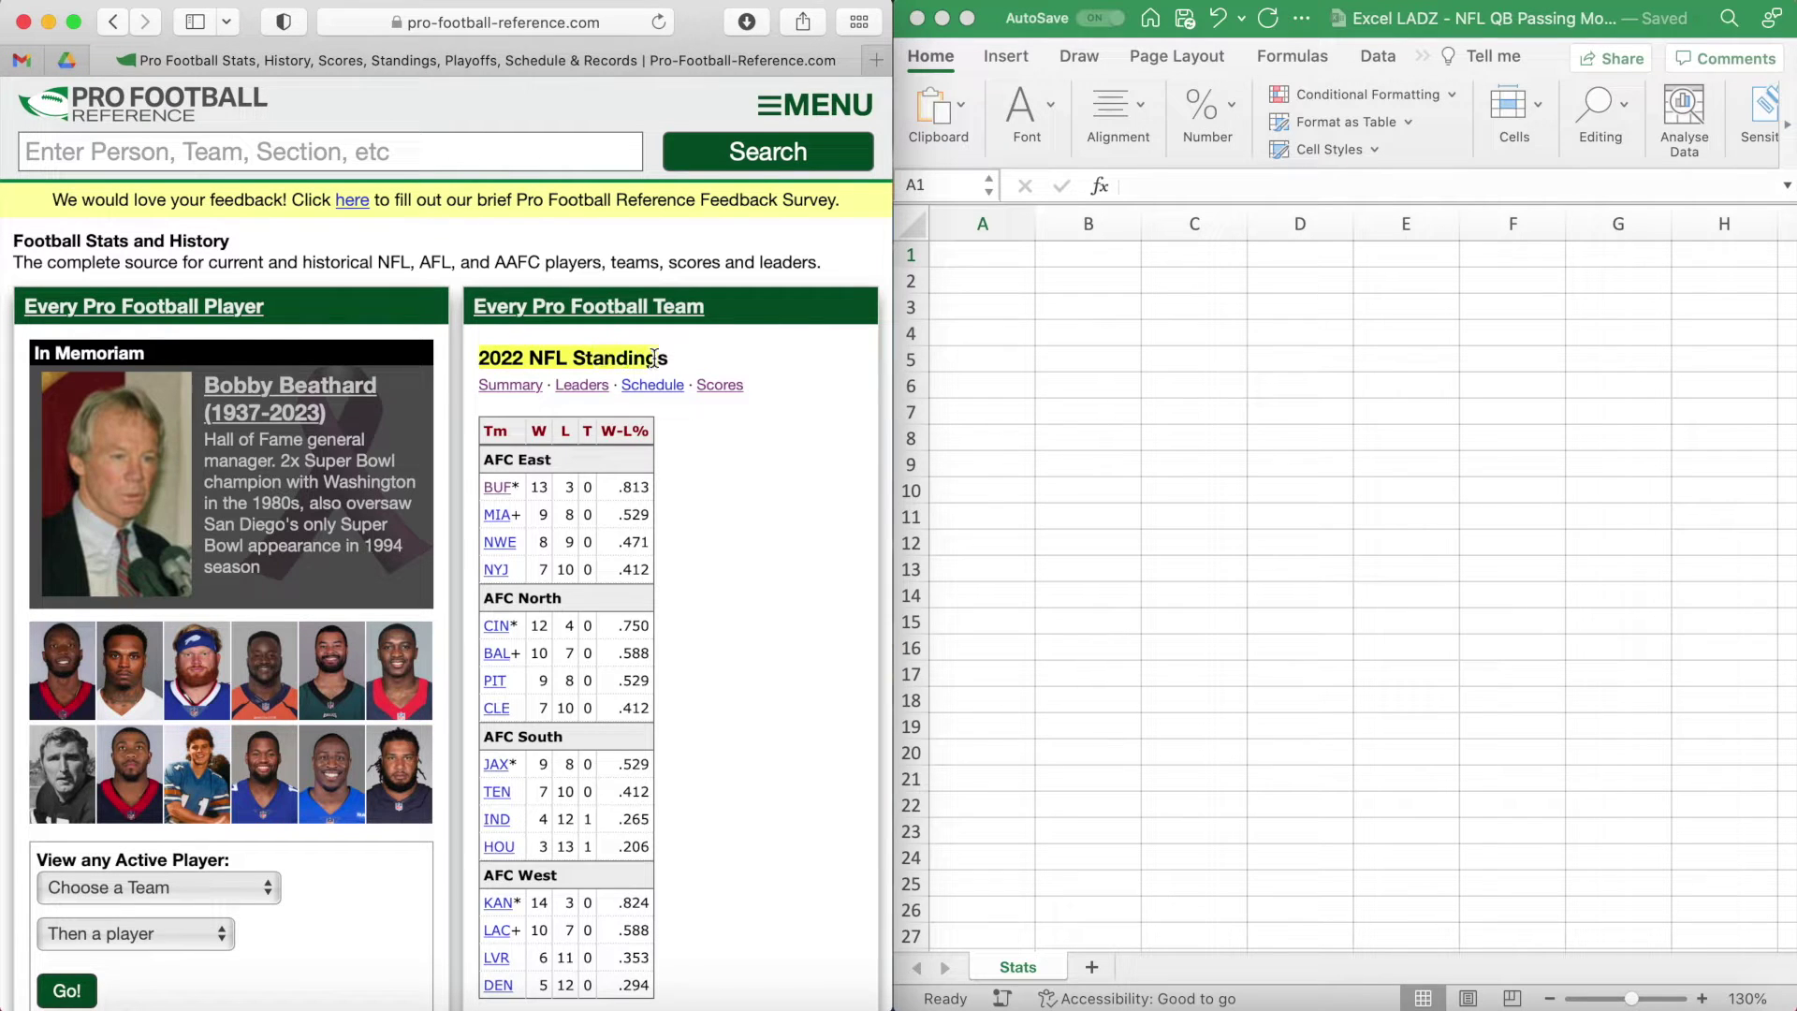
pyautogui.click(496, 385)
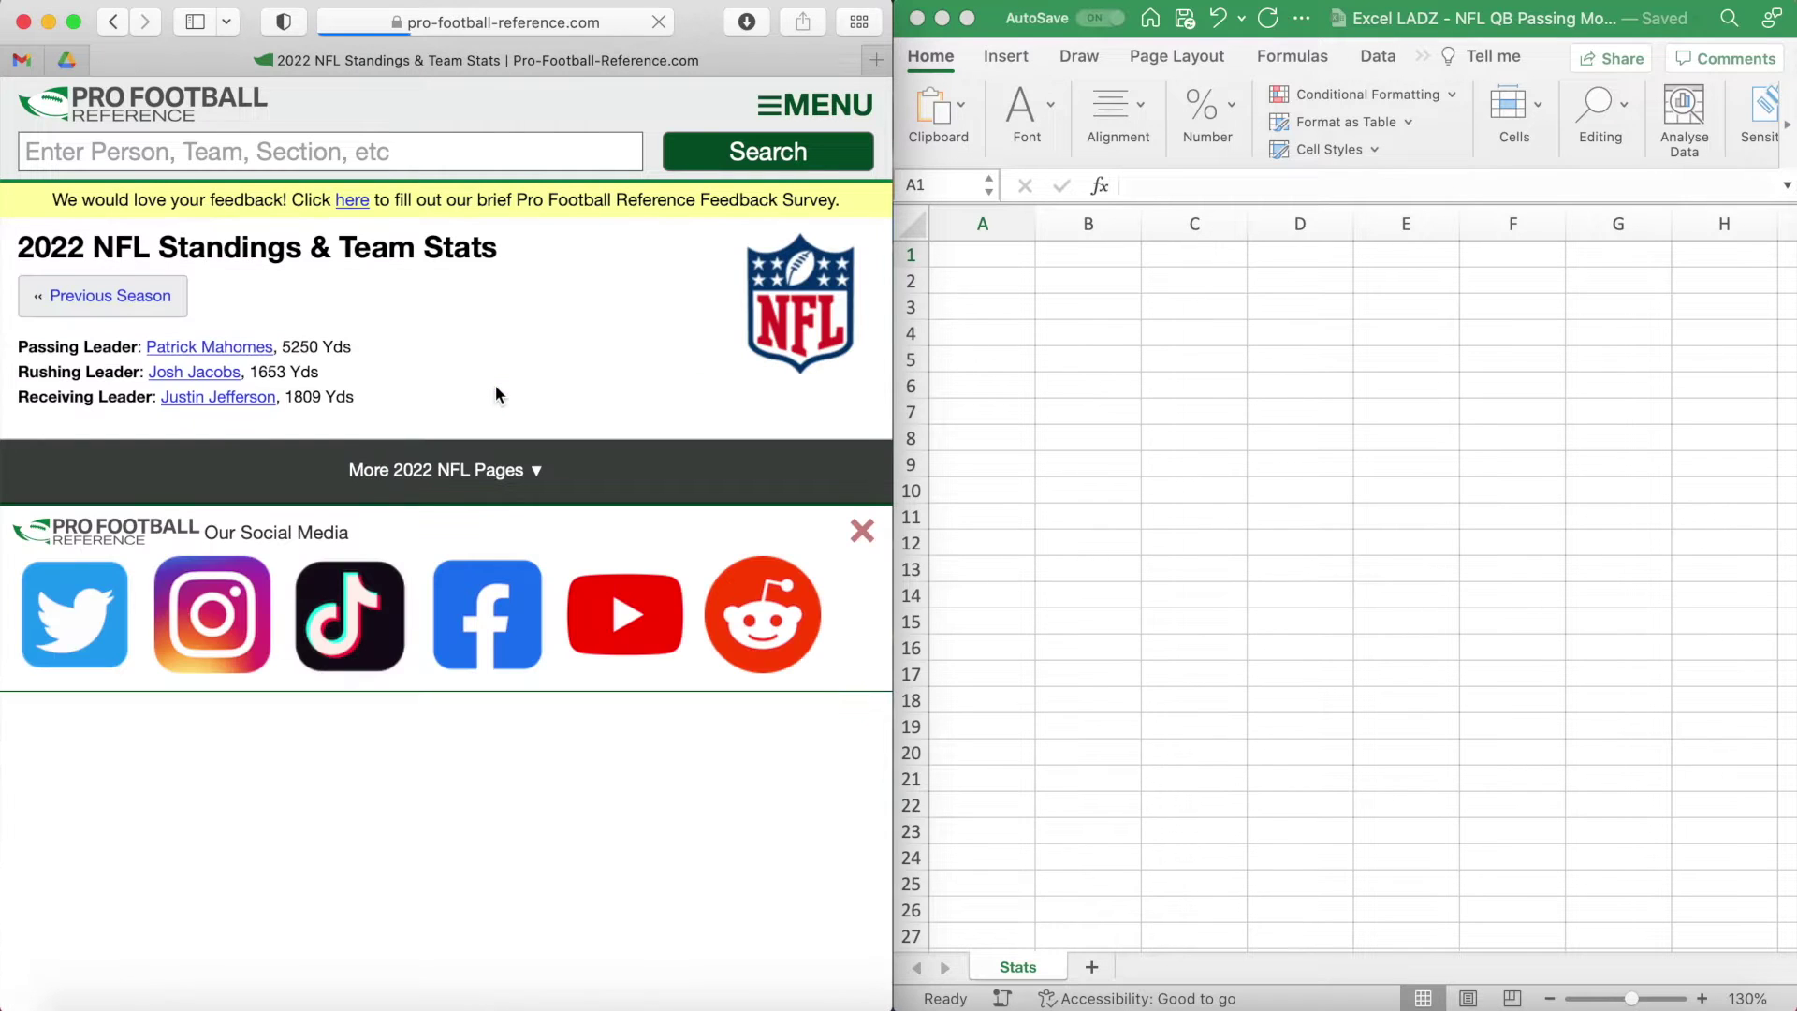
# Open the 2022 season's standard player stats for Passing and bring up the Passing table.
pyautogui.click(497, 468)
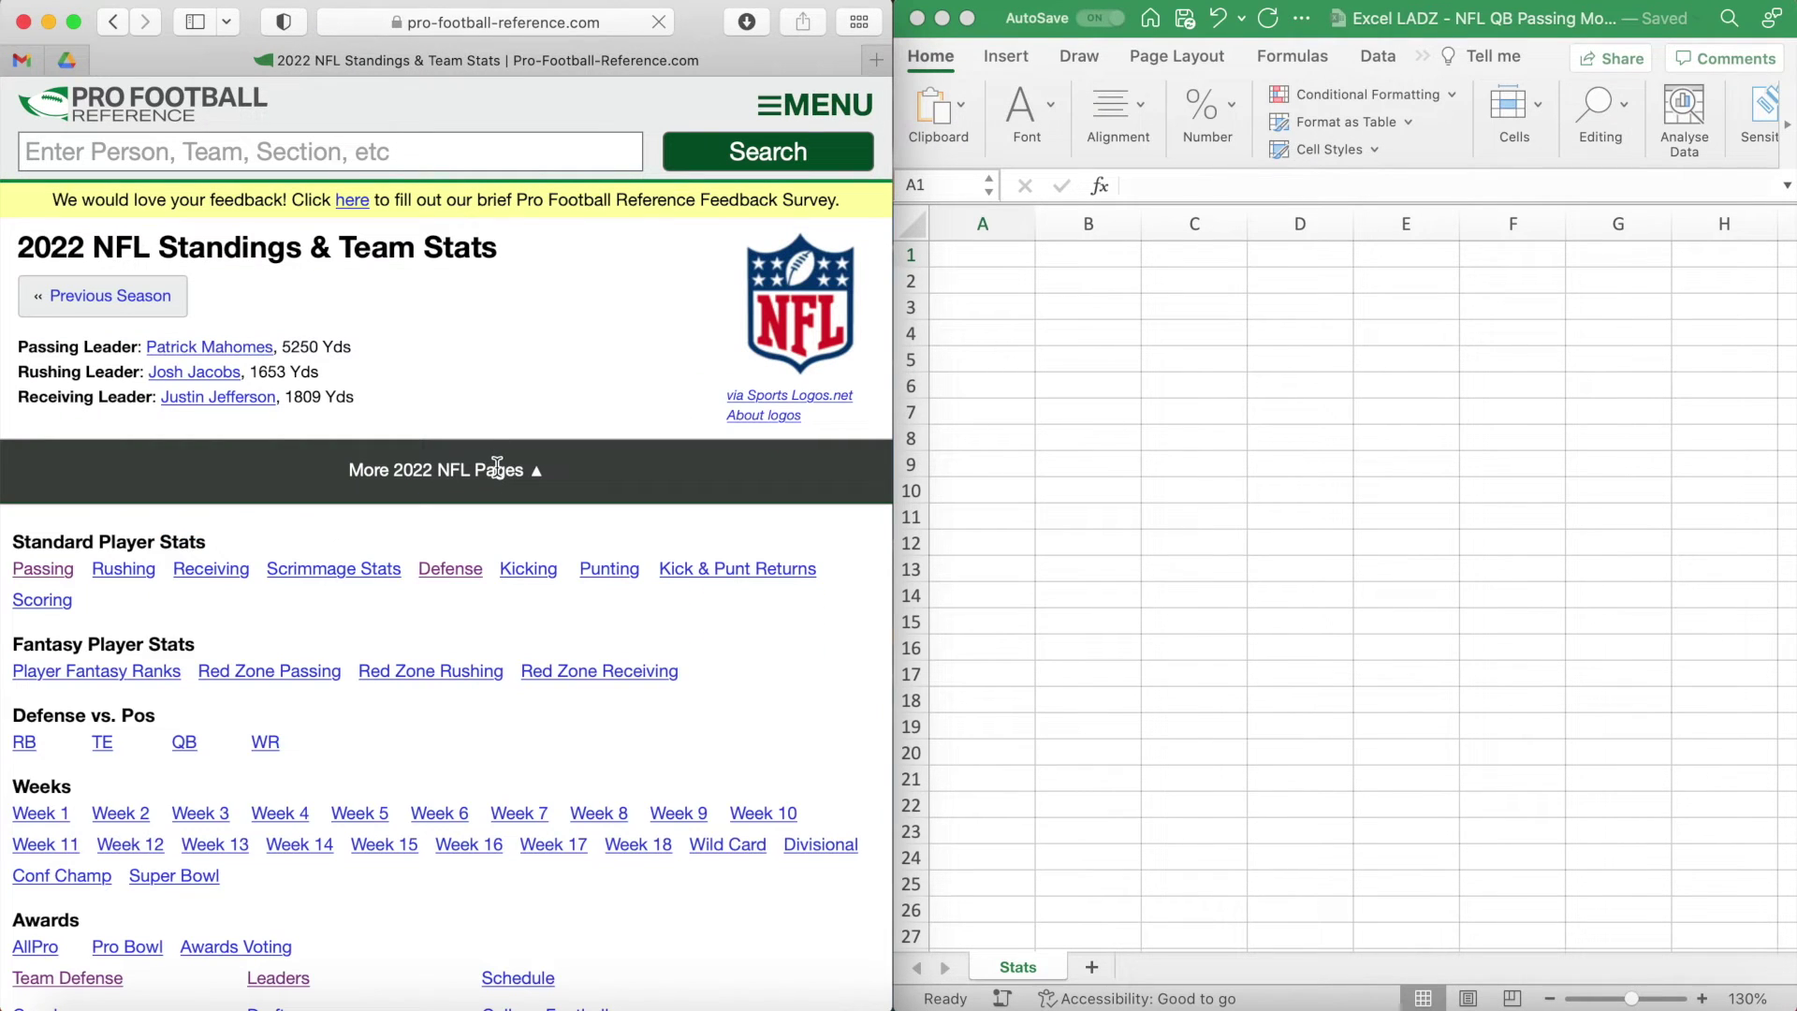
pyautogui.moveTo(204, 545); pyautogui.dragTo(17, 543)
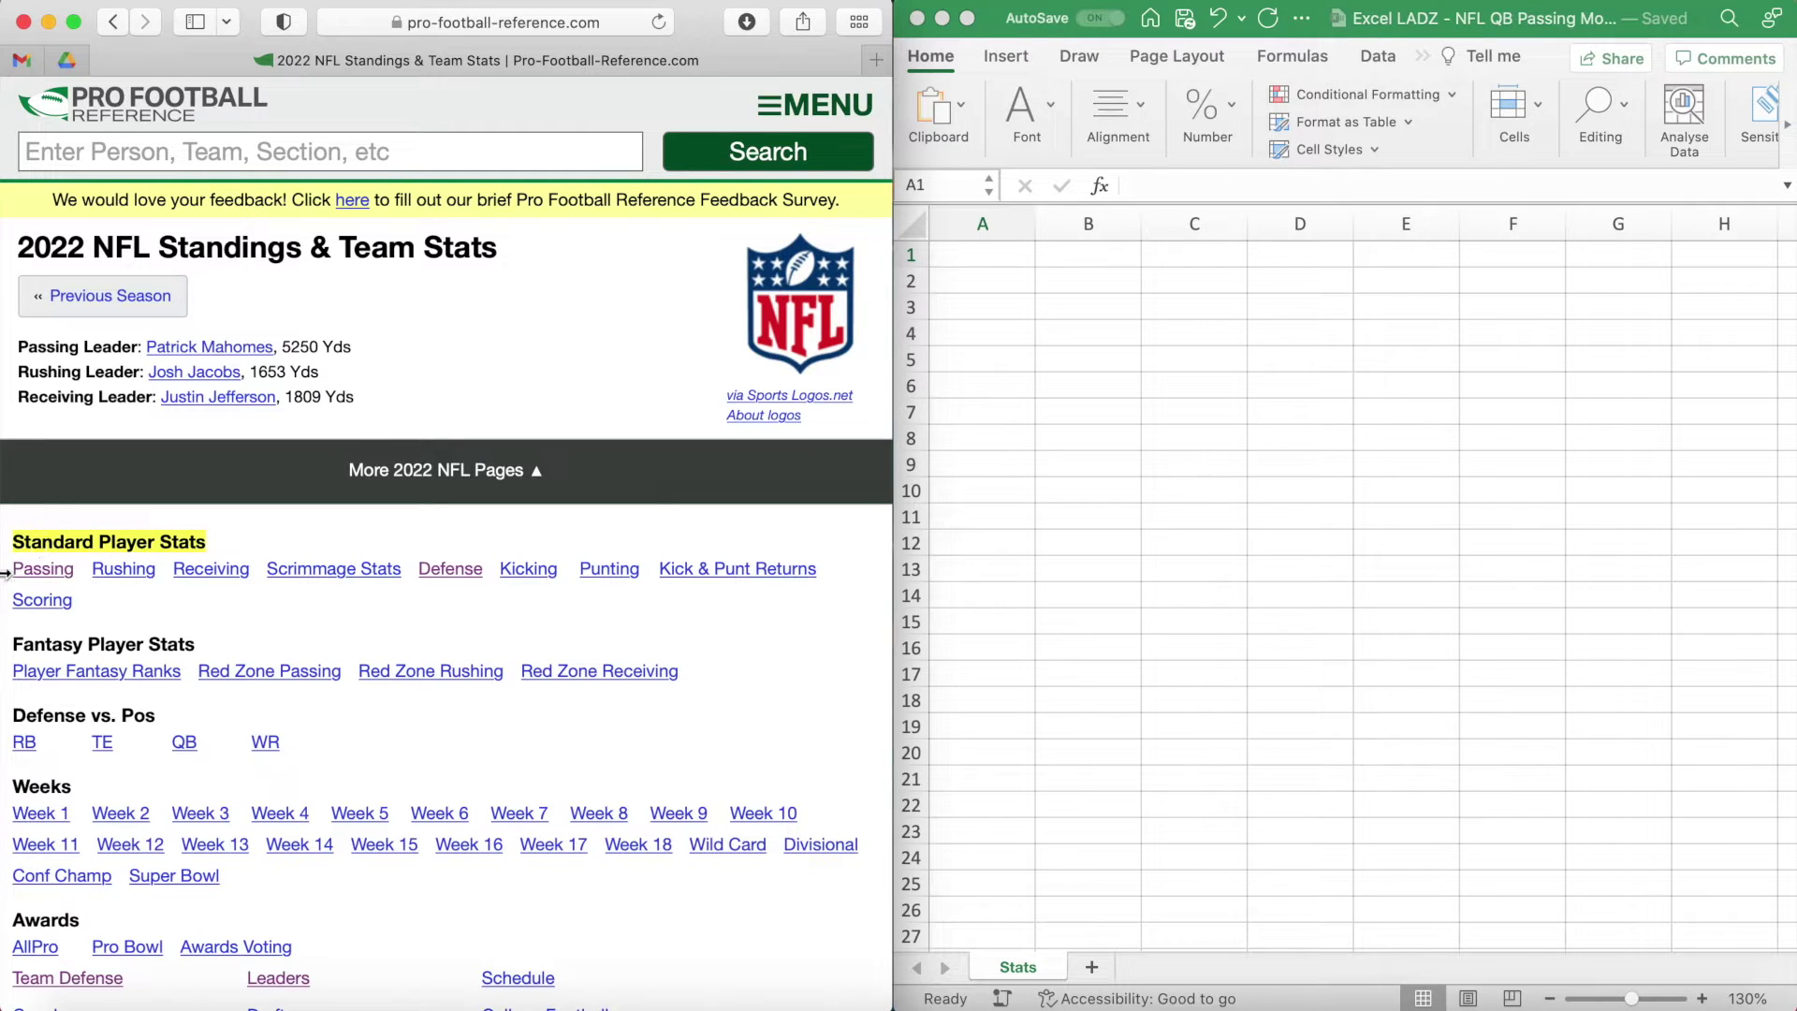
pyautogui.click(70, 569)
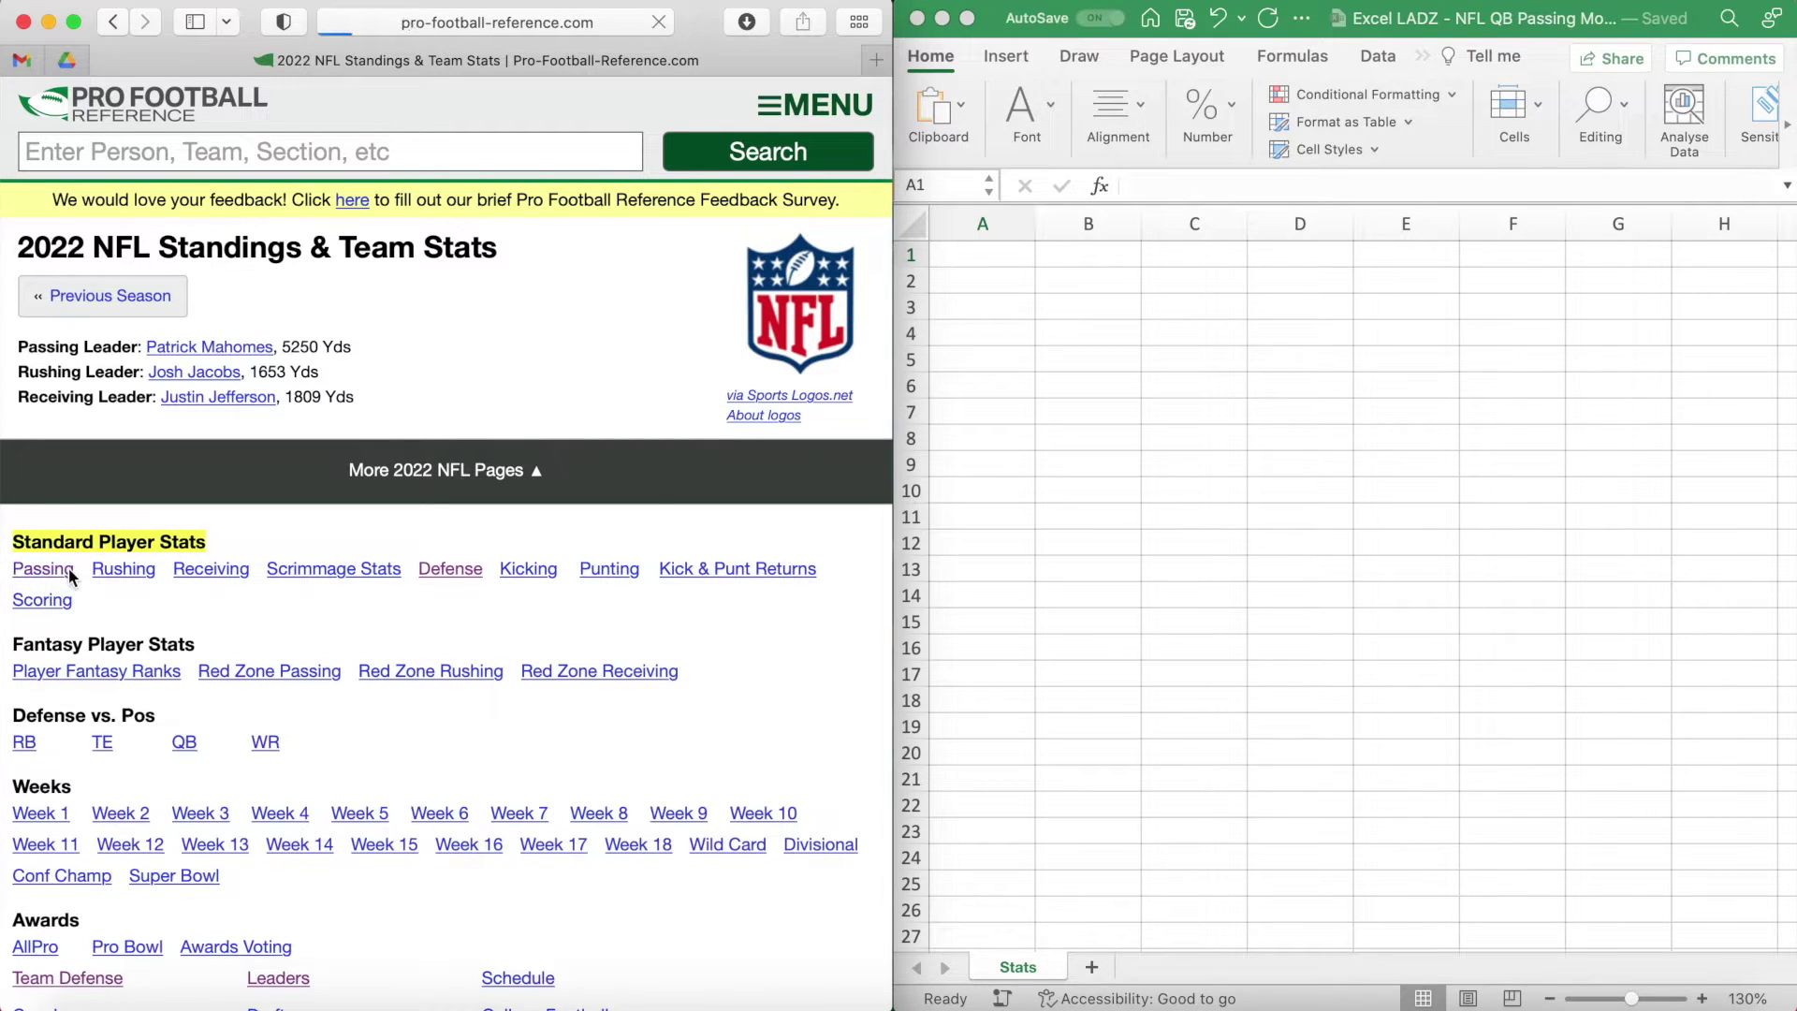
pyautogui.click(195, 524)
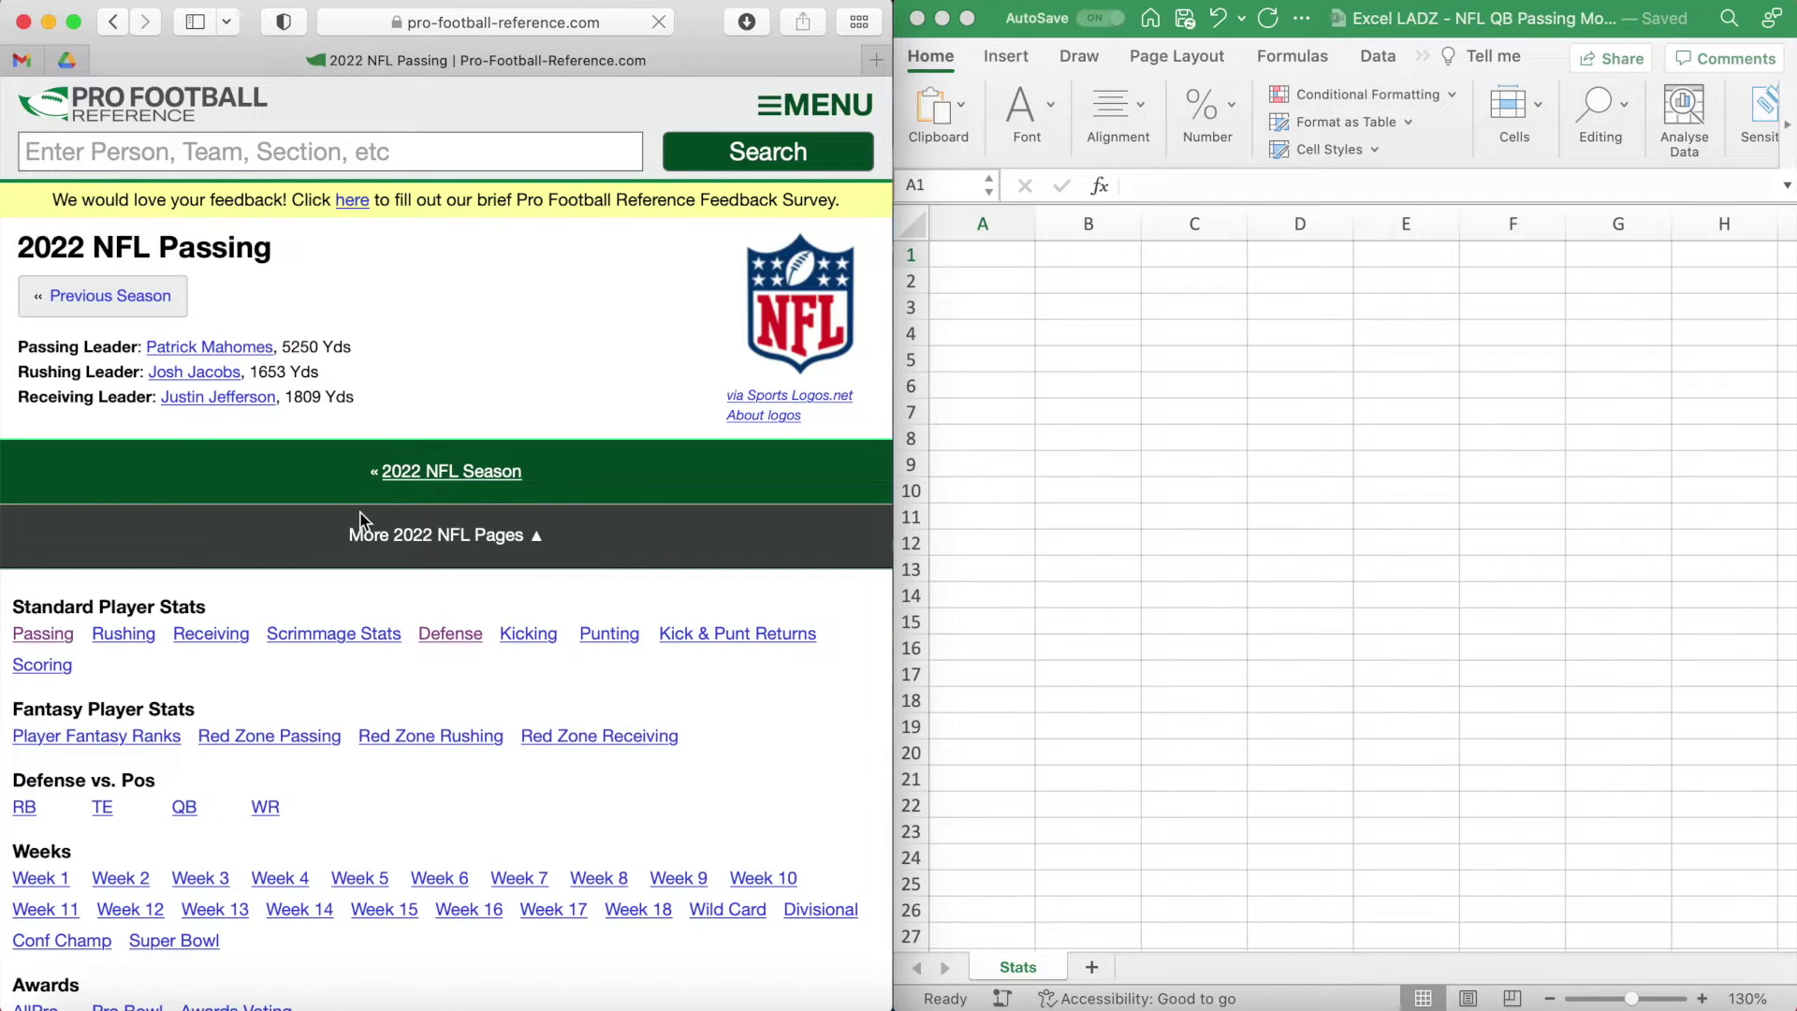
pyautogui.scroll(-5, 587, 588)
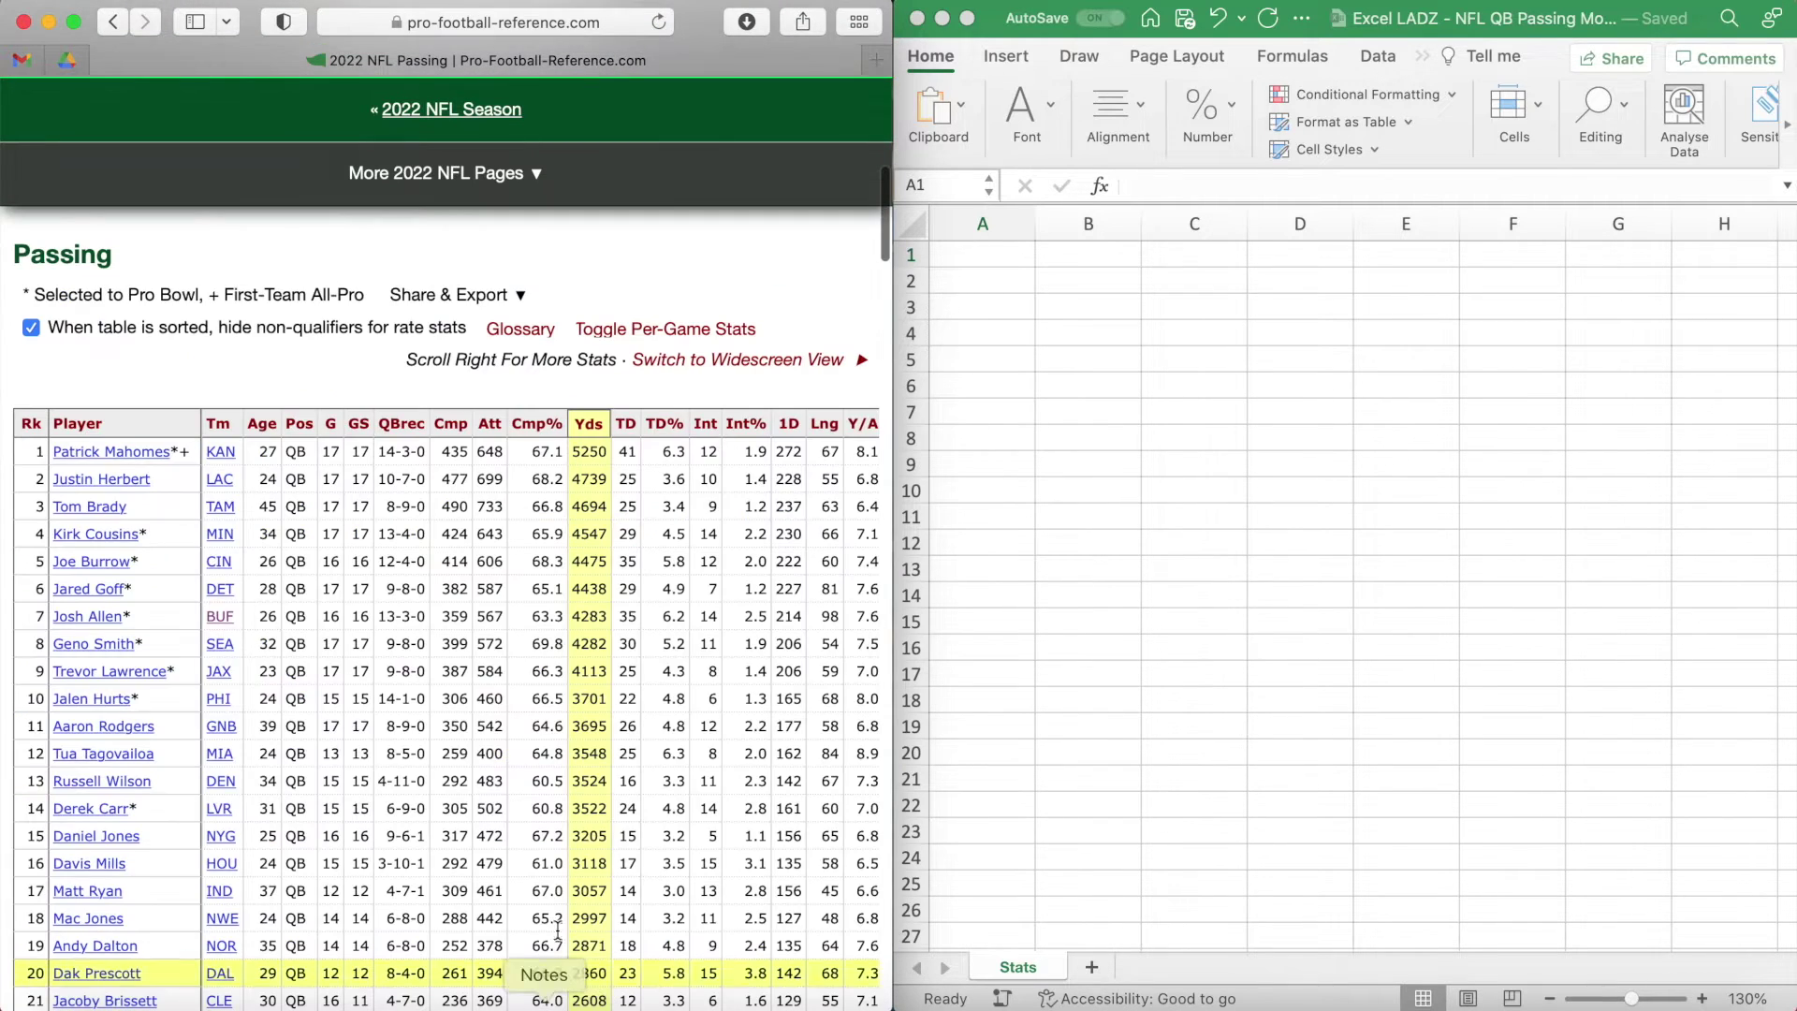
pyautogui.scroll(1, 295, 346)
pyautogui.moveTo(113, 309); pyautogui.dragTo(13, 309)
pyautogui.click(294, 432)
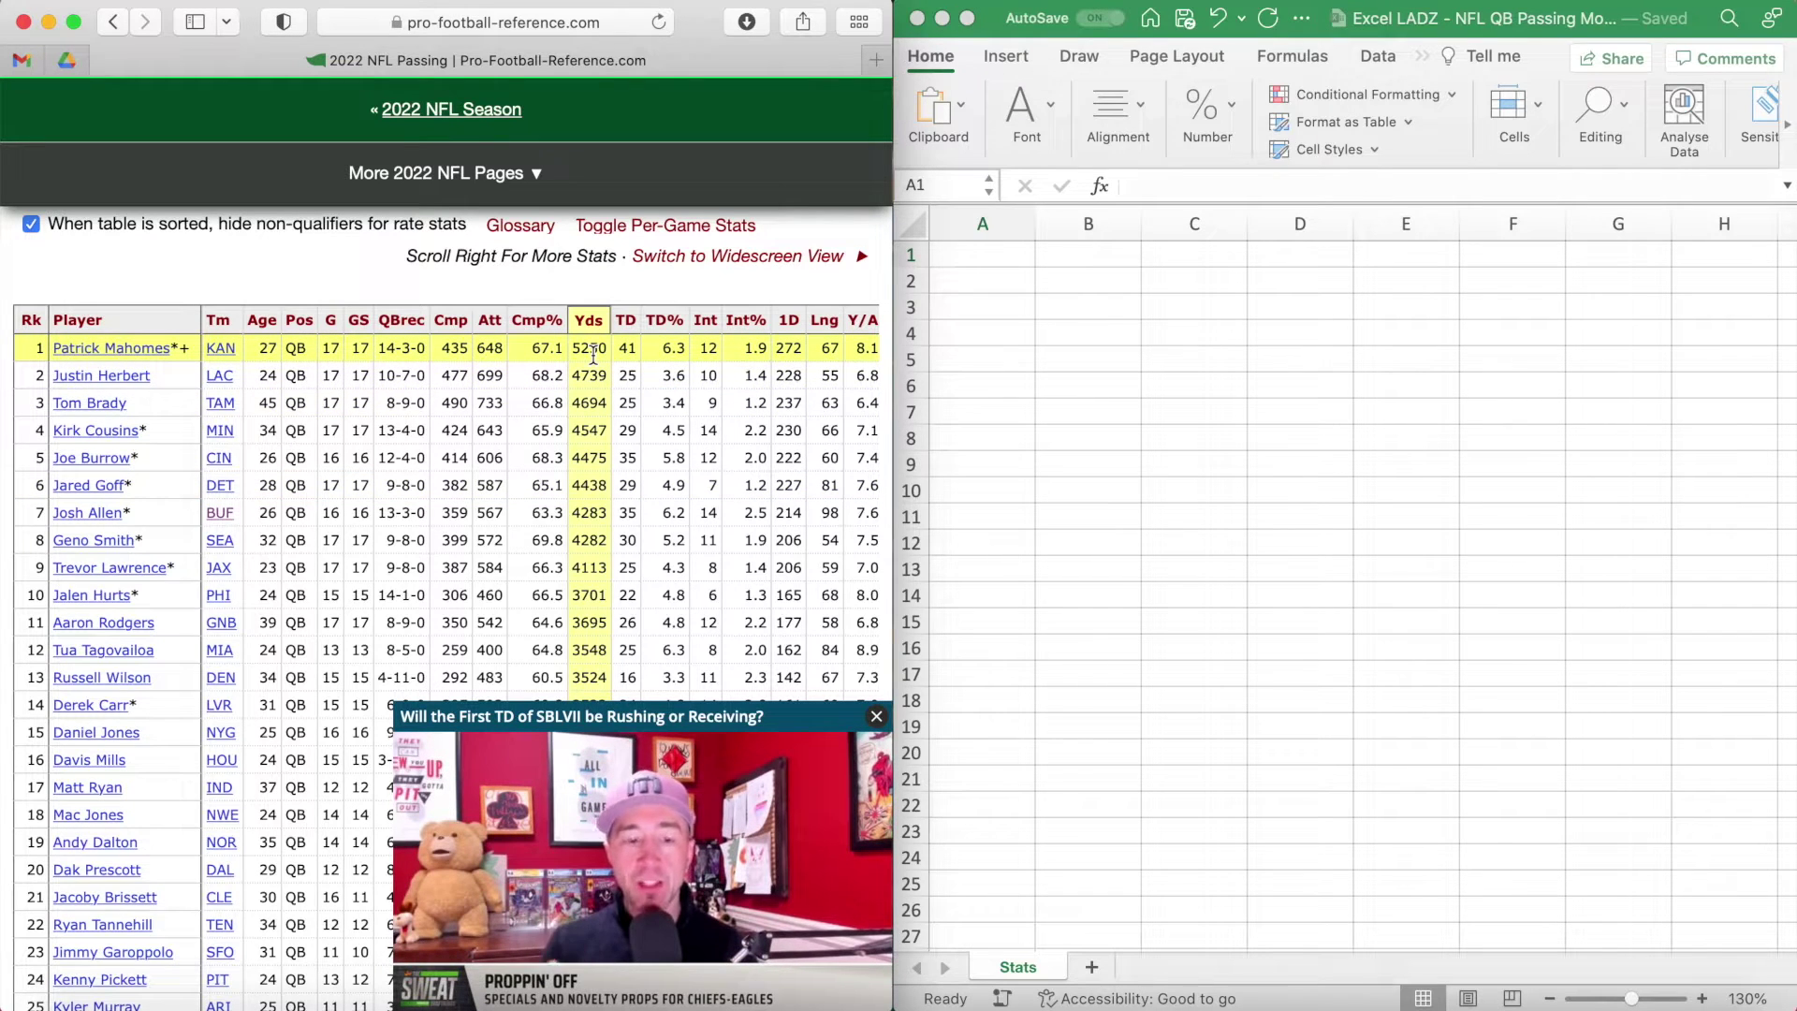
# Sort the Passing table by touchdowns and by age, and return it to sorting by passing yards.
pyautogui.click(627, 322)
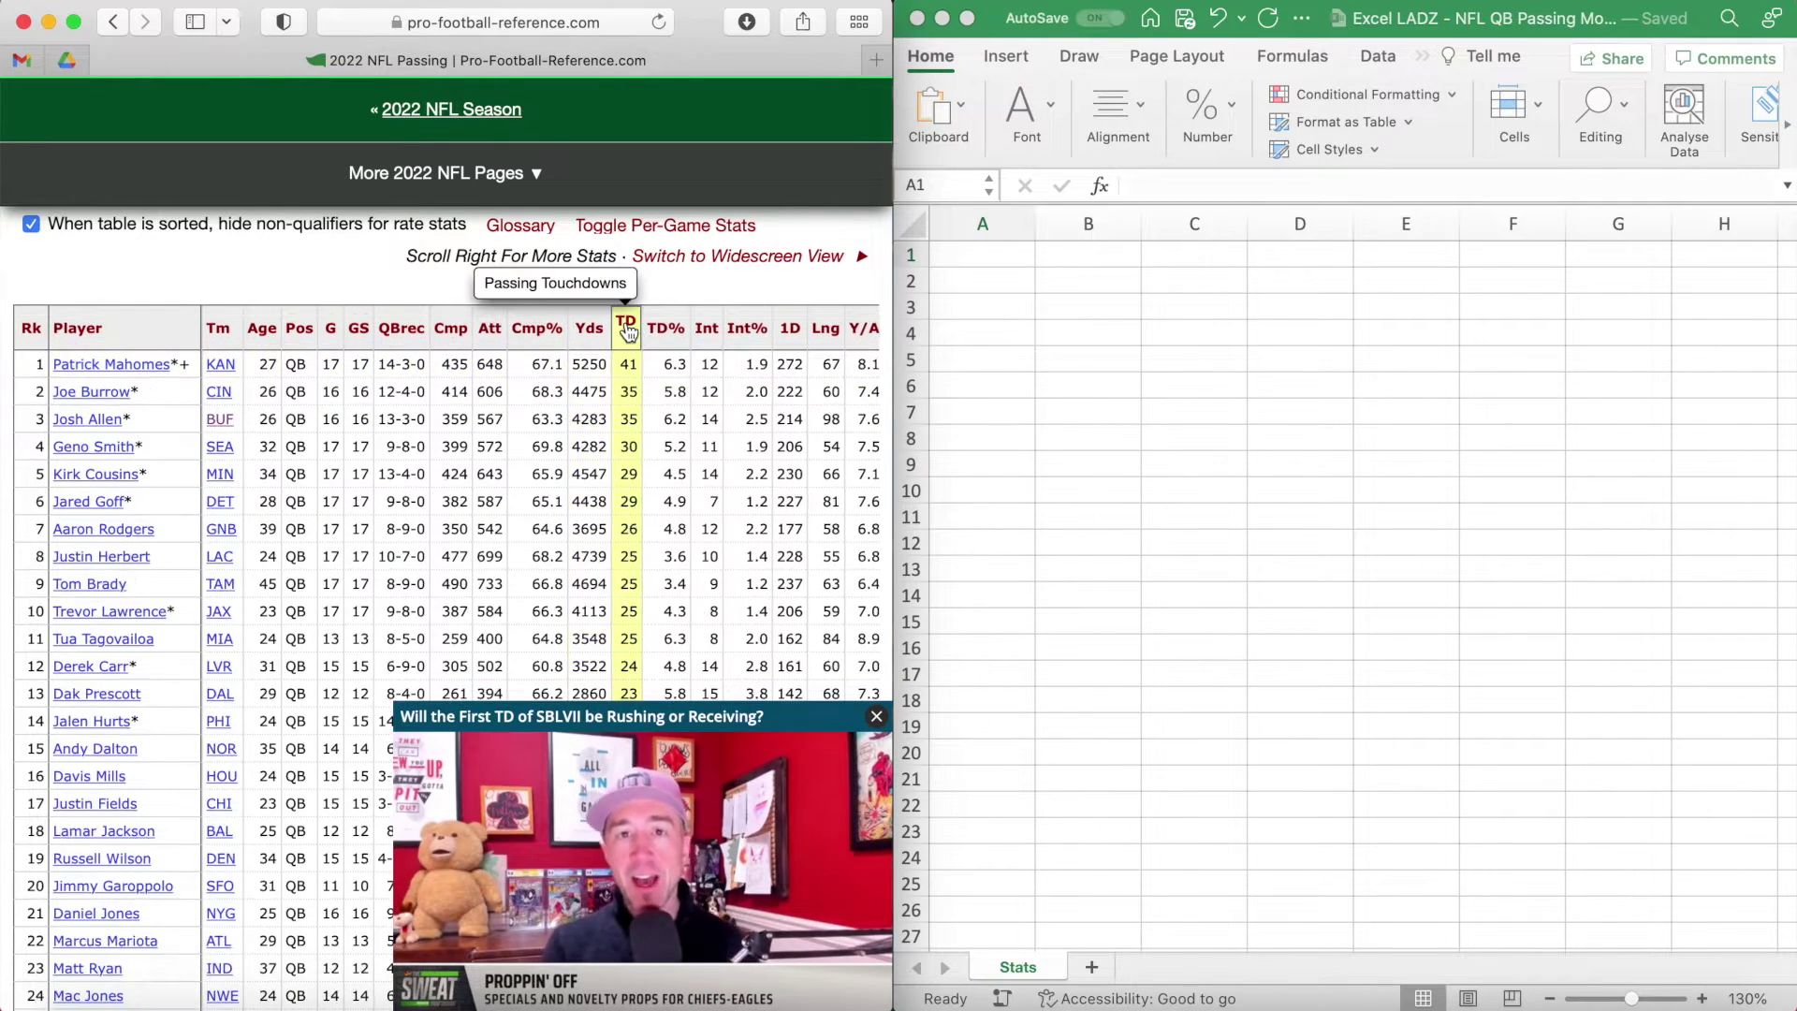
pyautogui.click(270, 336)
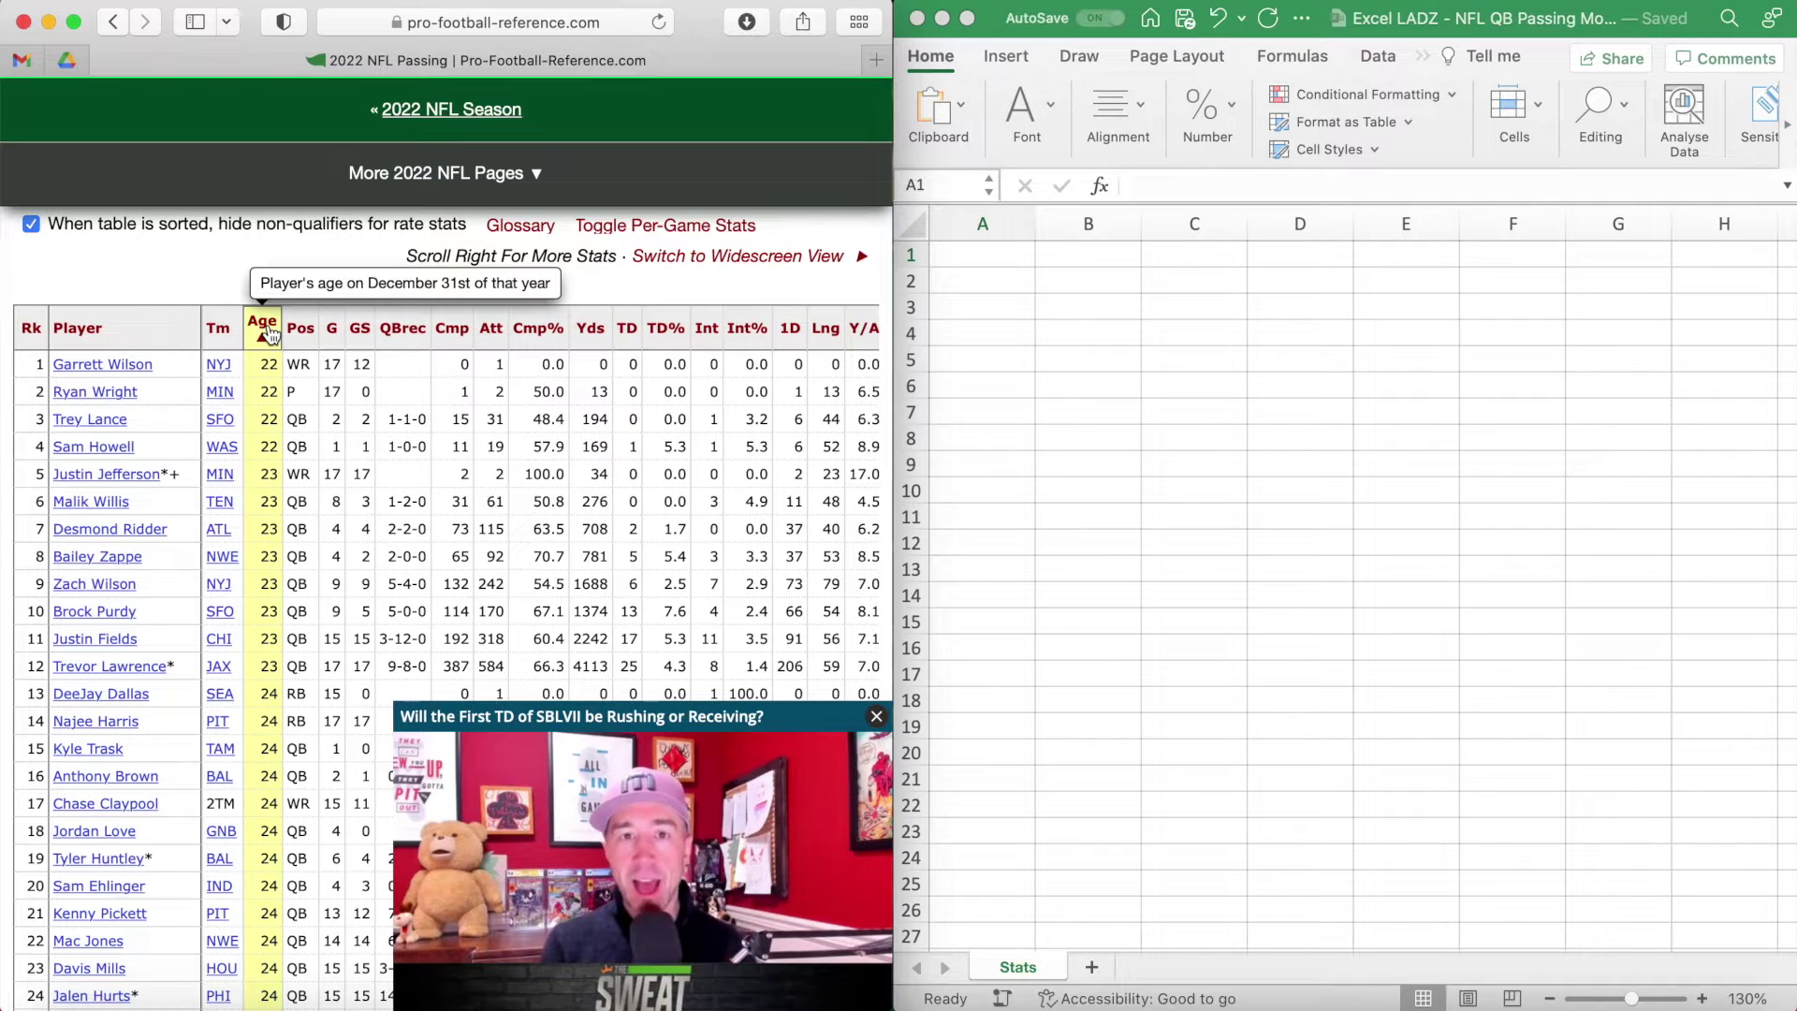
pyautogui.click(589, 330)
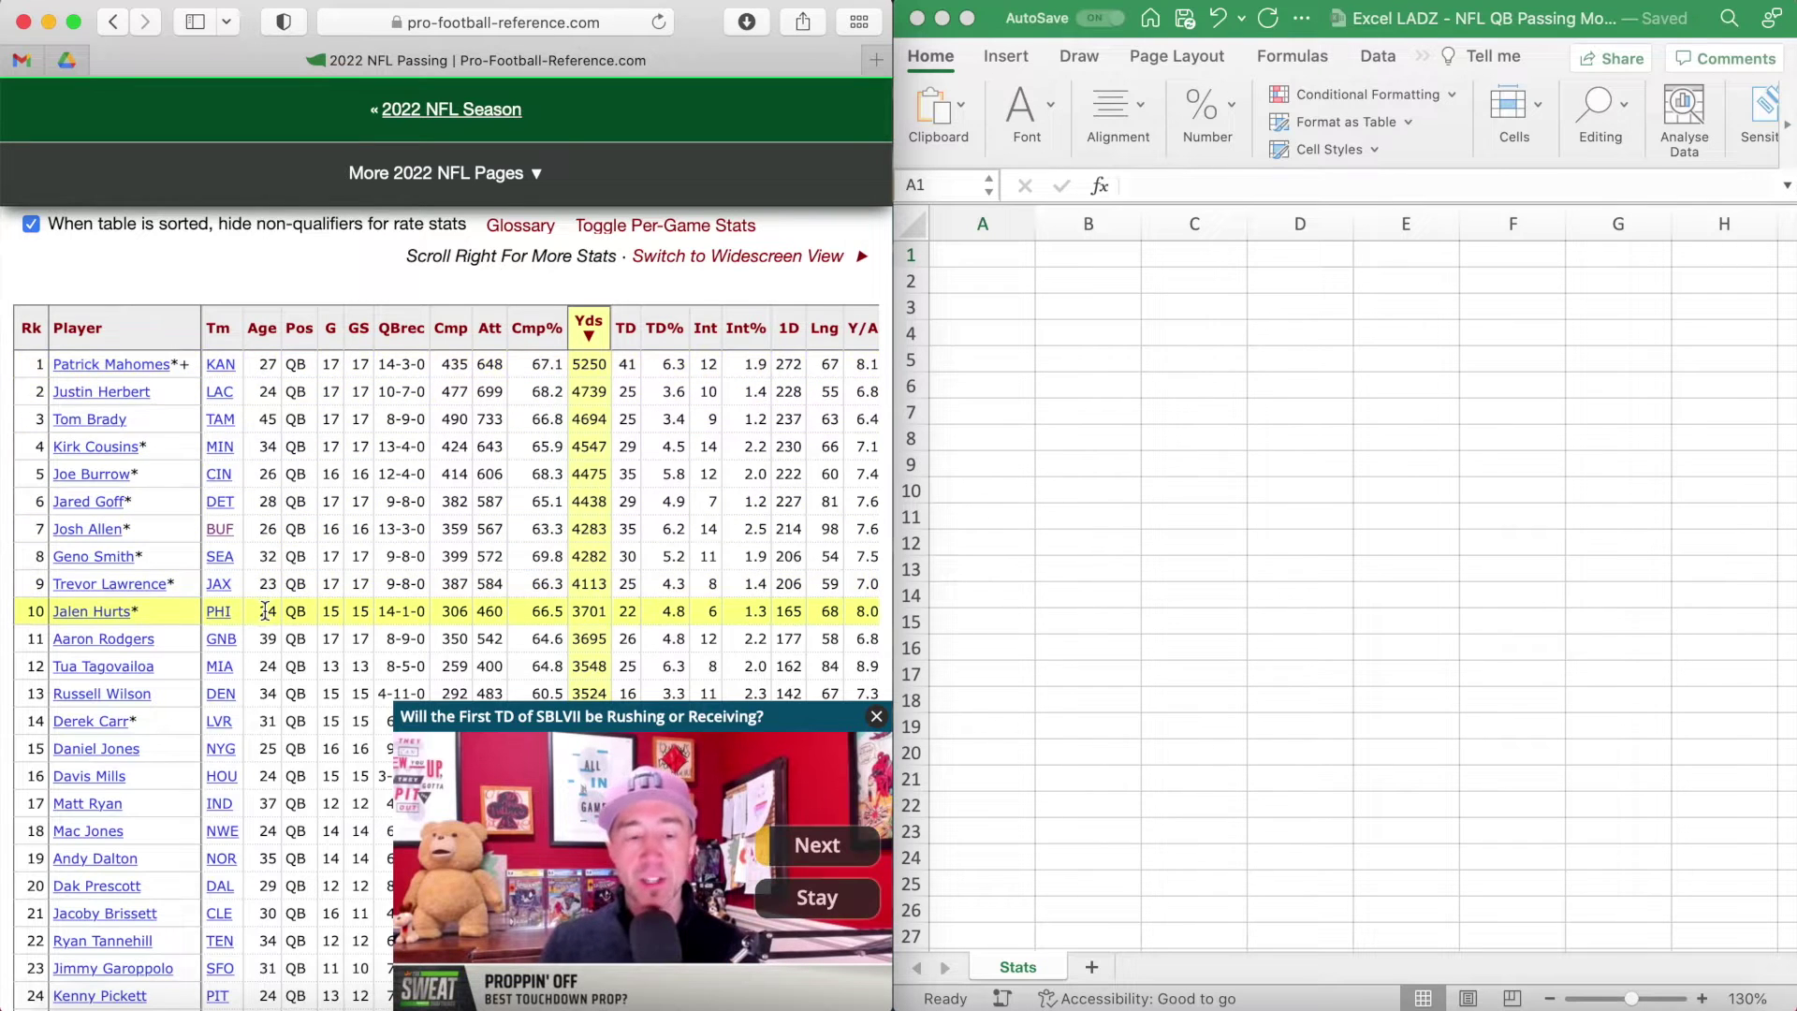
# Close the video overlay covering the lower part of the Passing table.
pyautogui.click(991, 260)
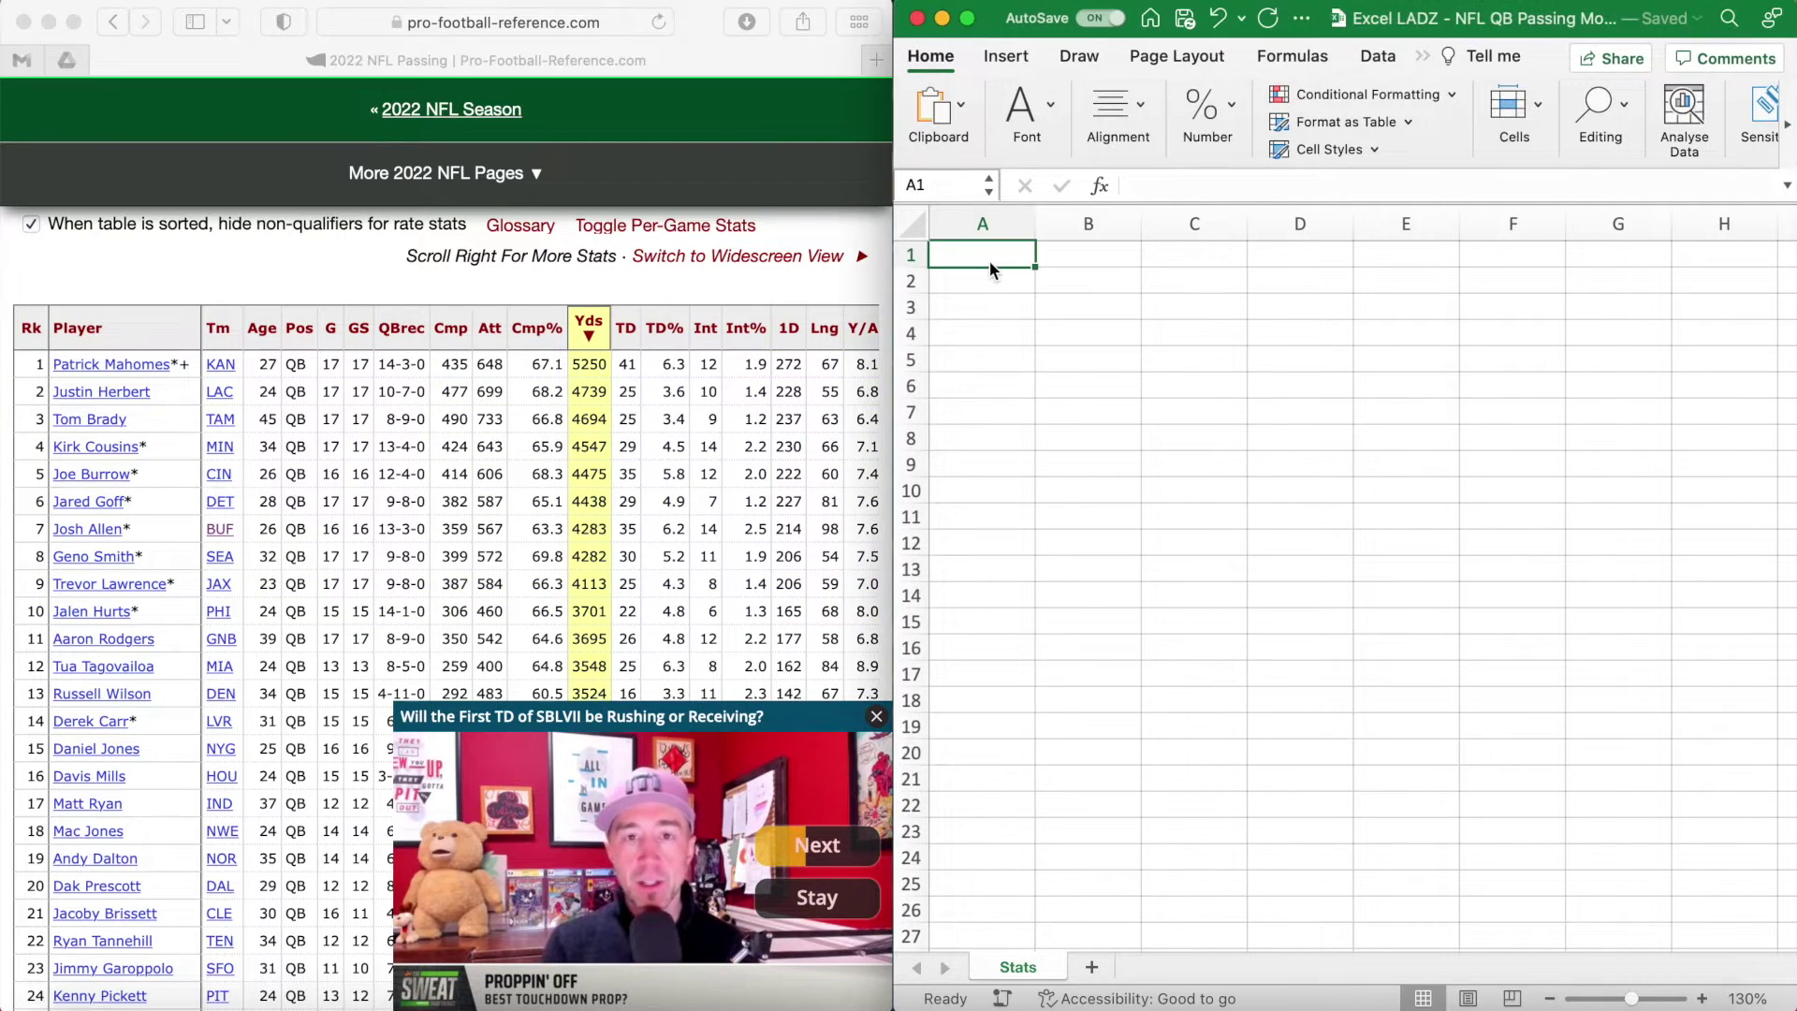
pyautogui.click(876, 716)
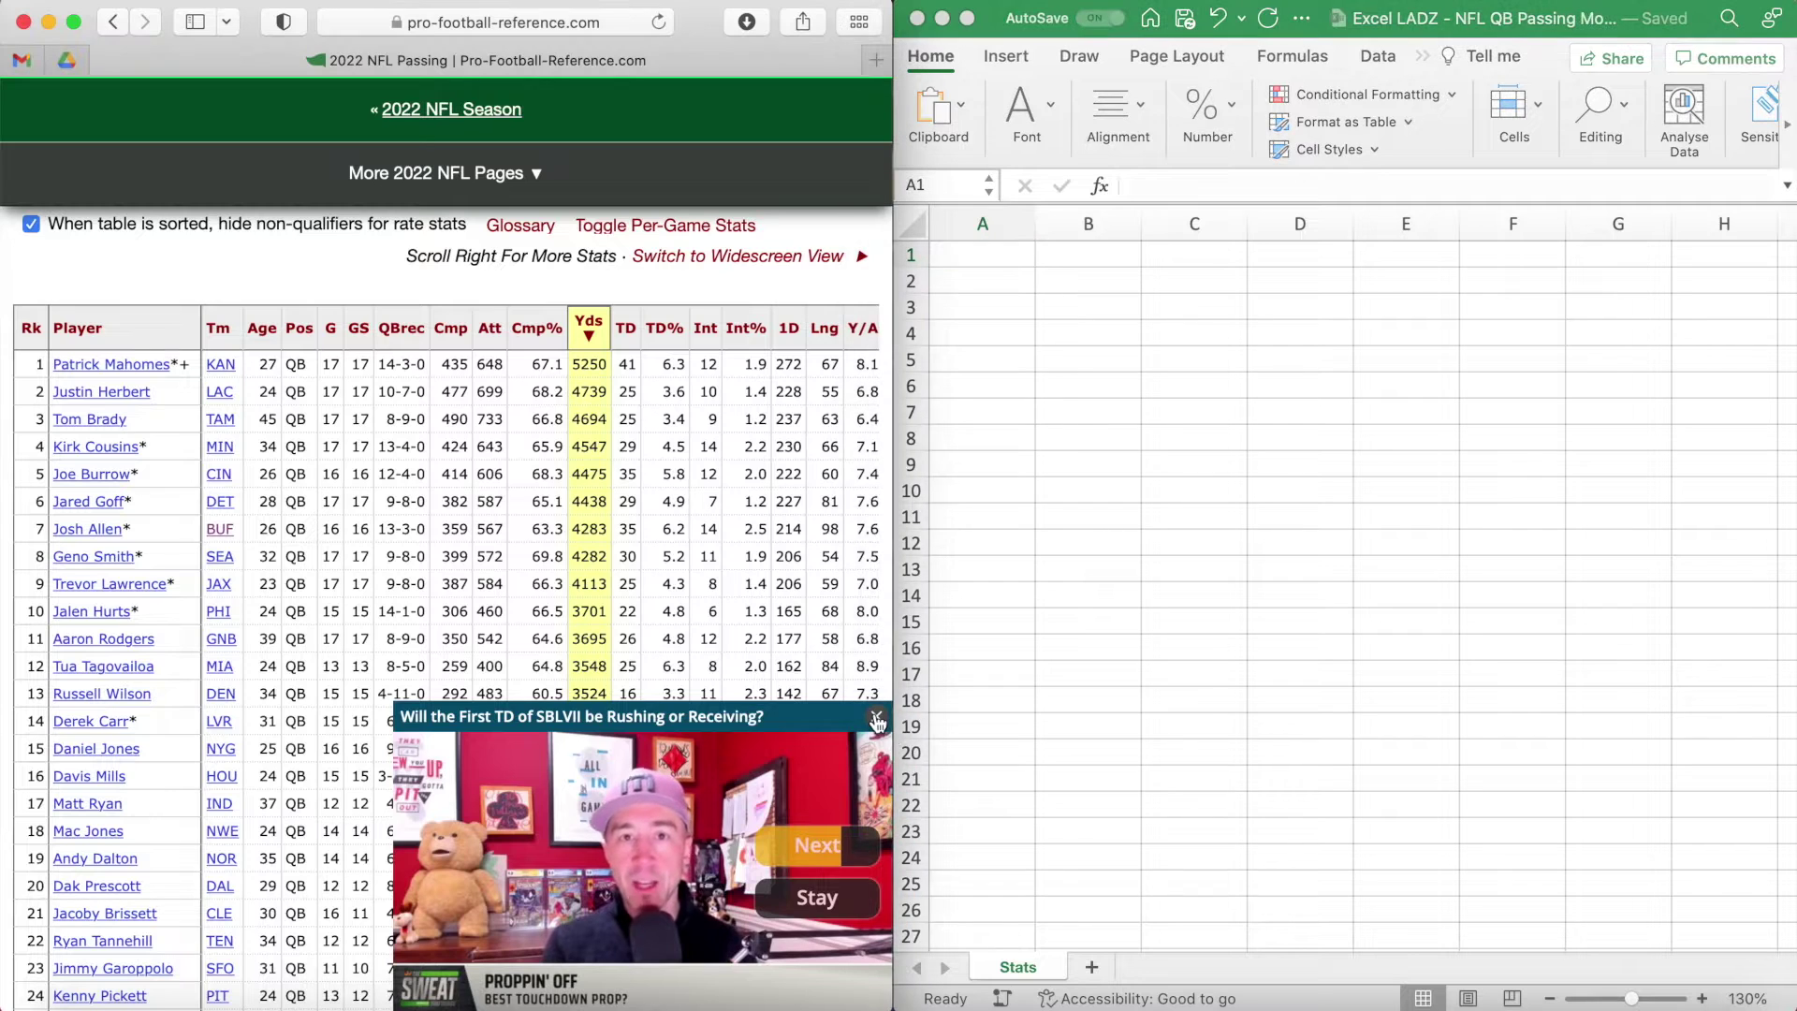
pyautogui.click(876, 715)
# In the Stats sheet of the workbook, format the whole of row 1 as bold.
pyautogui.click(967, 256)
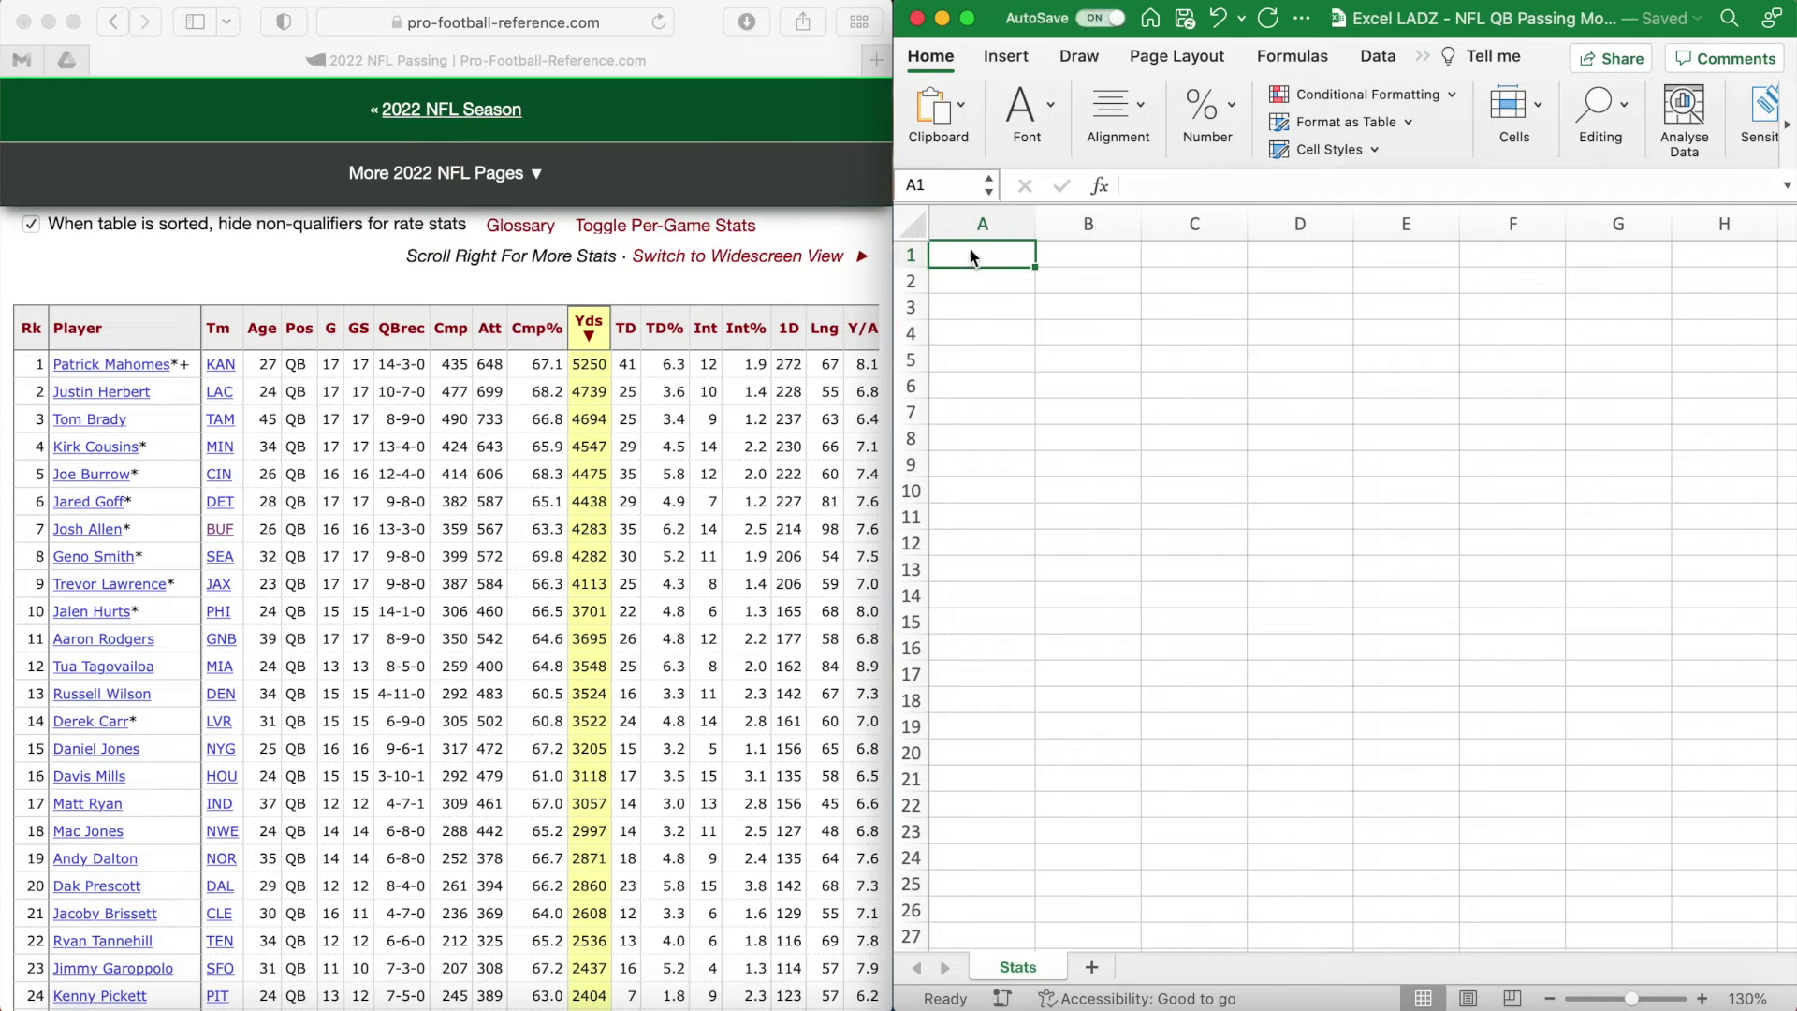
pyautogui.click(913, 257)
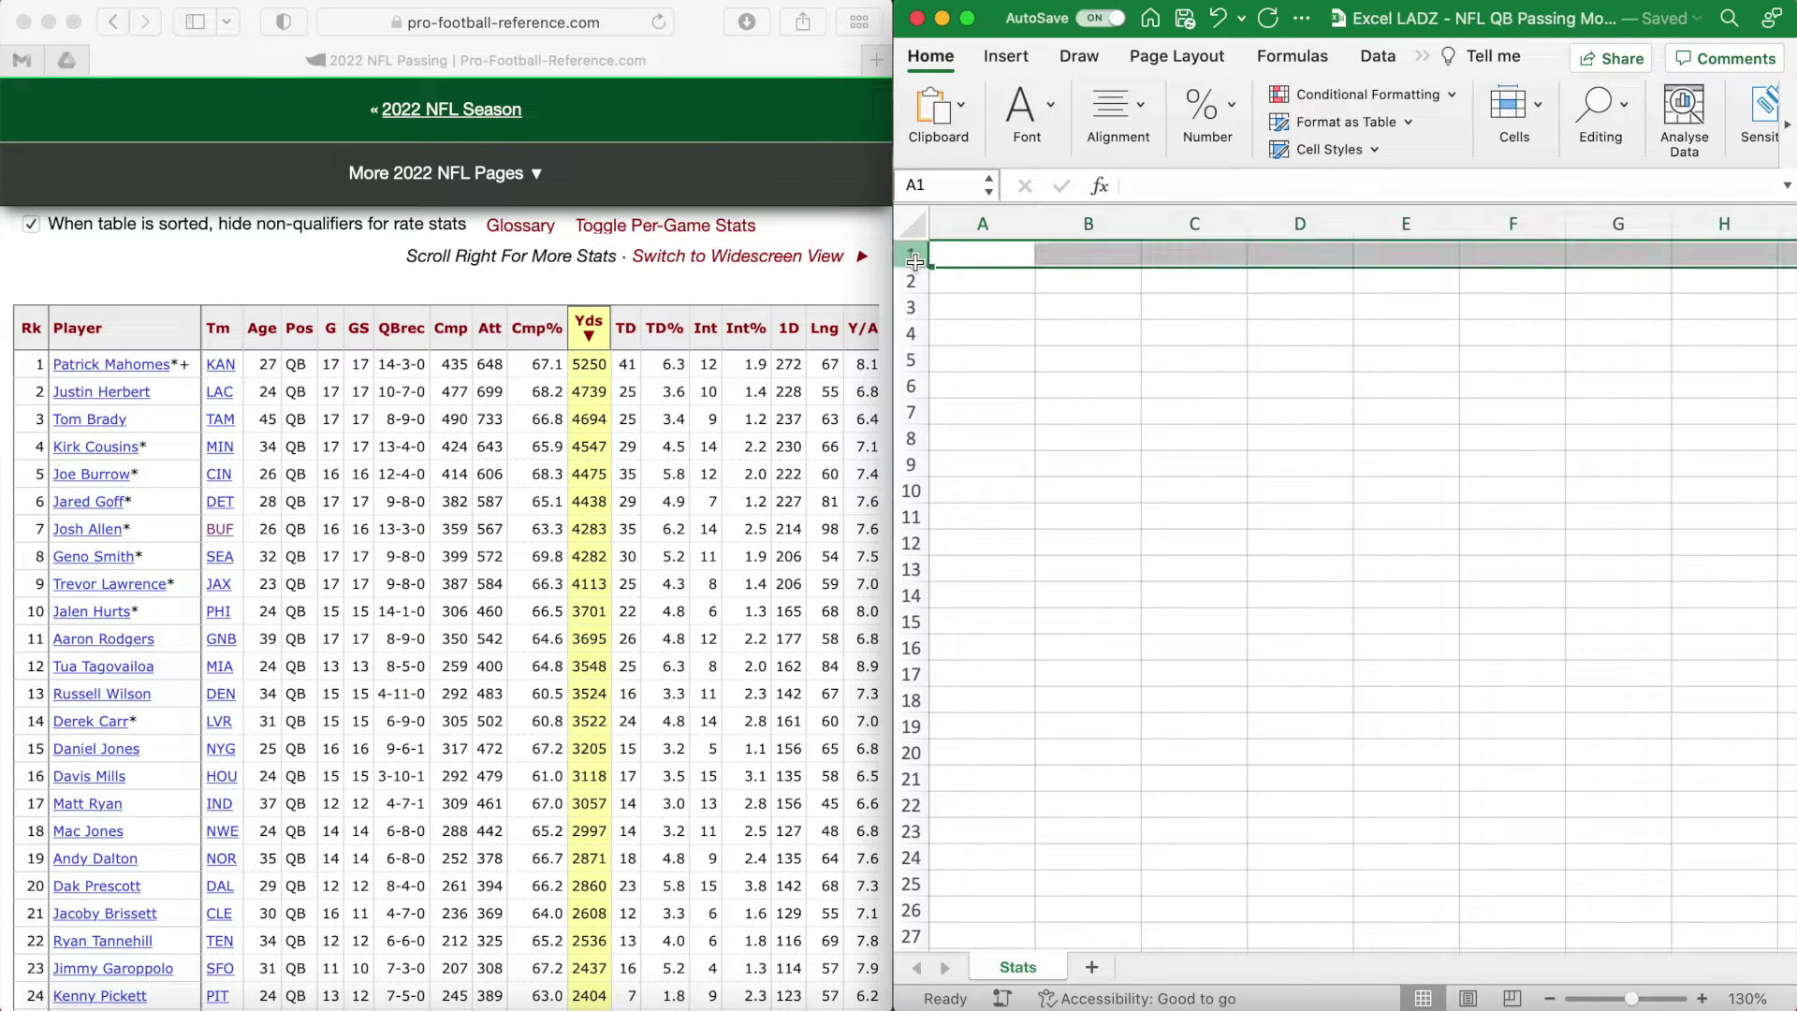
pyautogui.rightClick(913, 260)
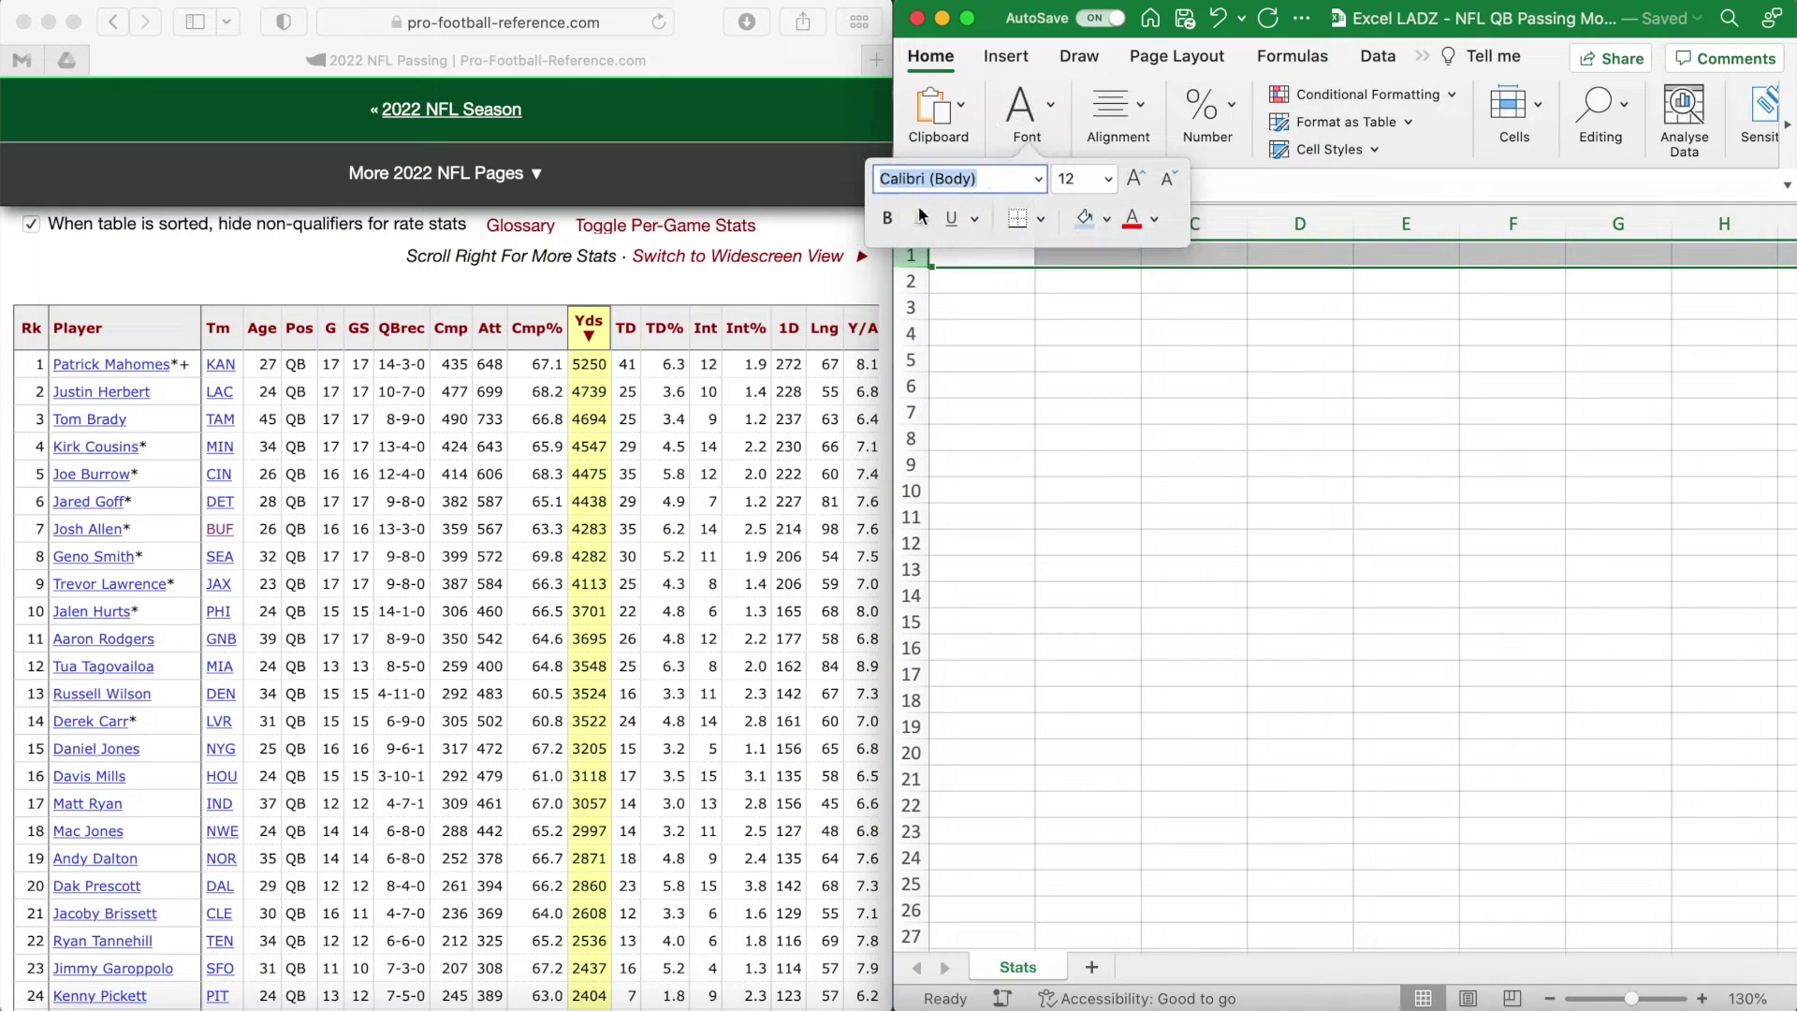
pyautogui.click(984, 296)
# Enter the header Quarterback in cell A1 and widen column A slightly to fit it.
pyautogui.click(985, 259)
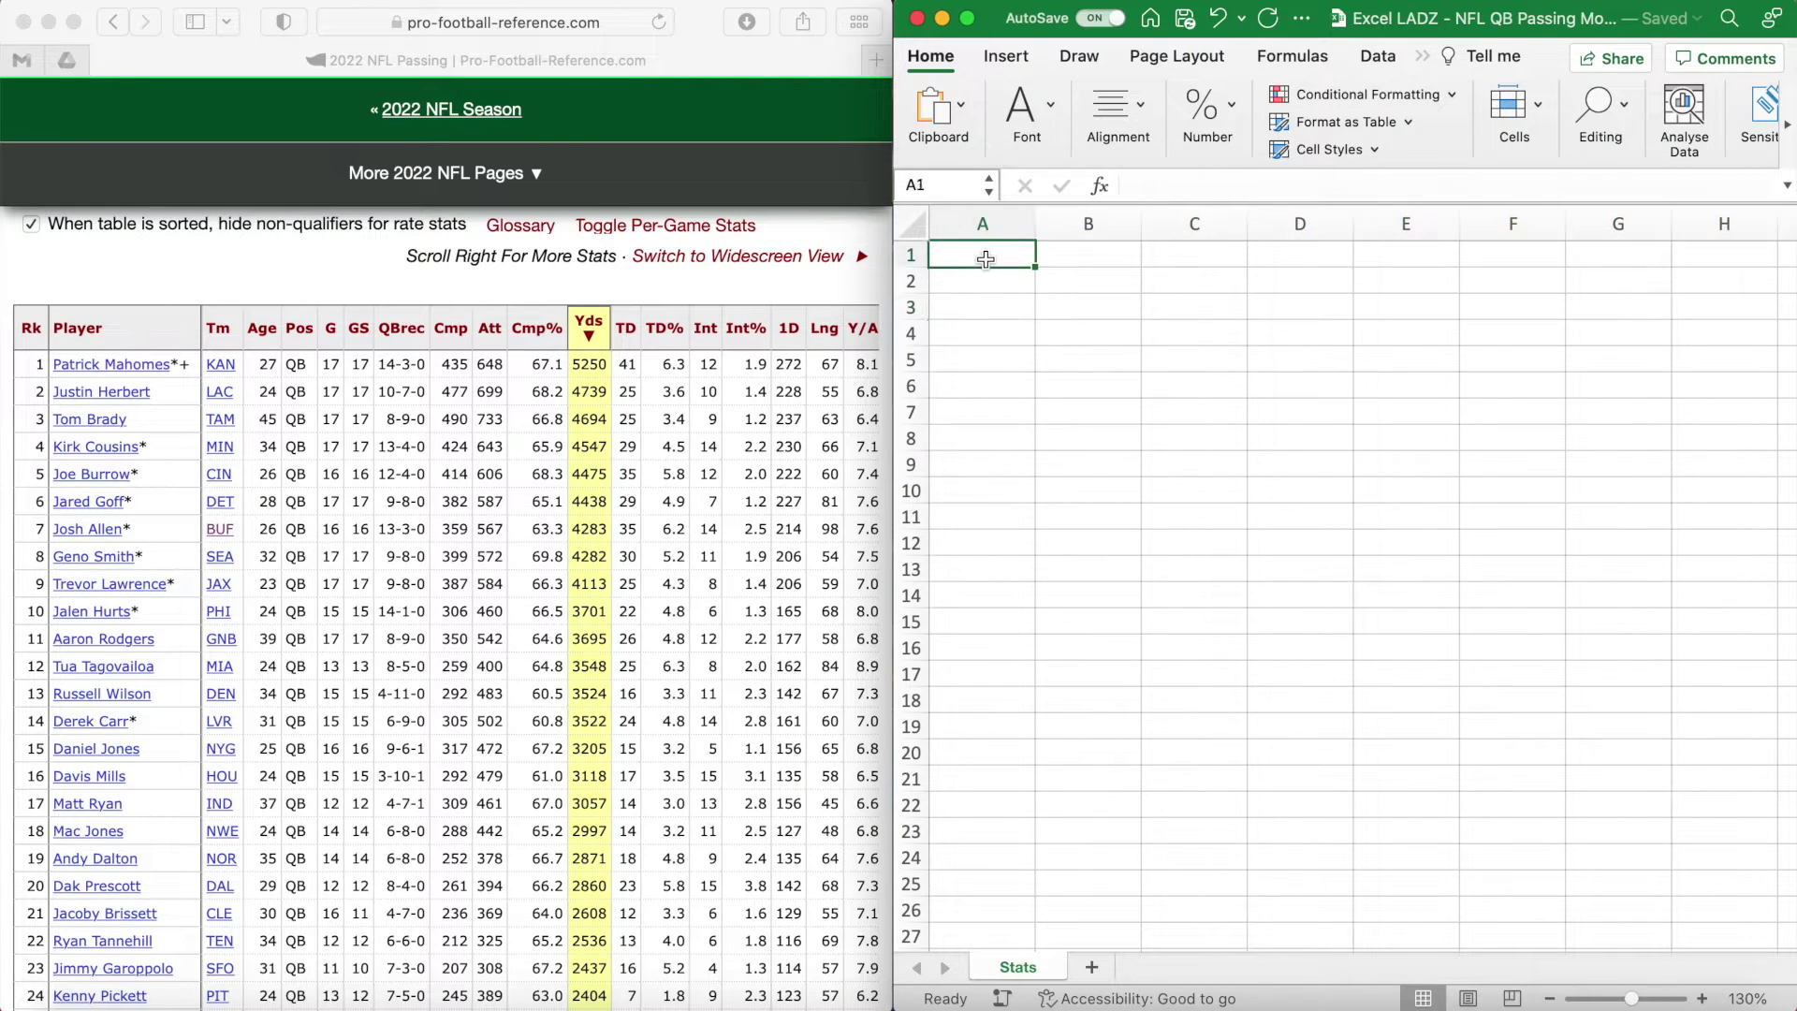
pyautogui.write('Quart')
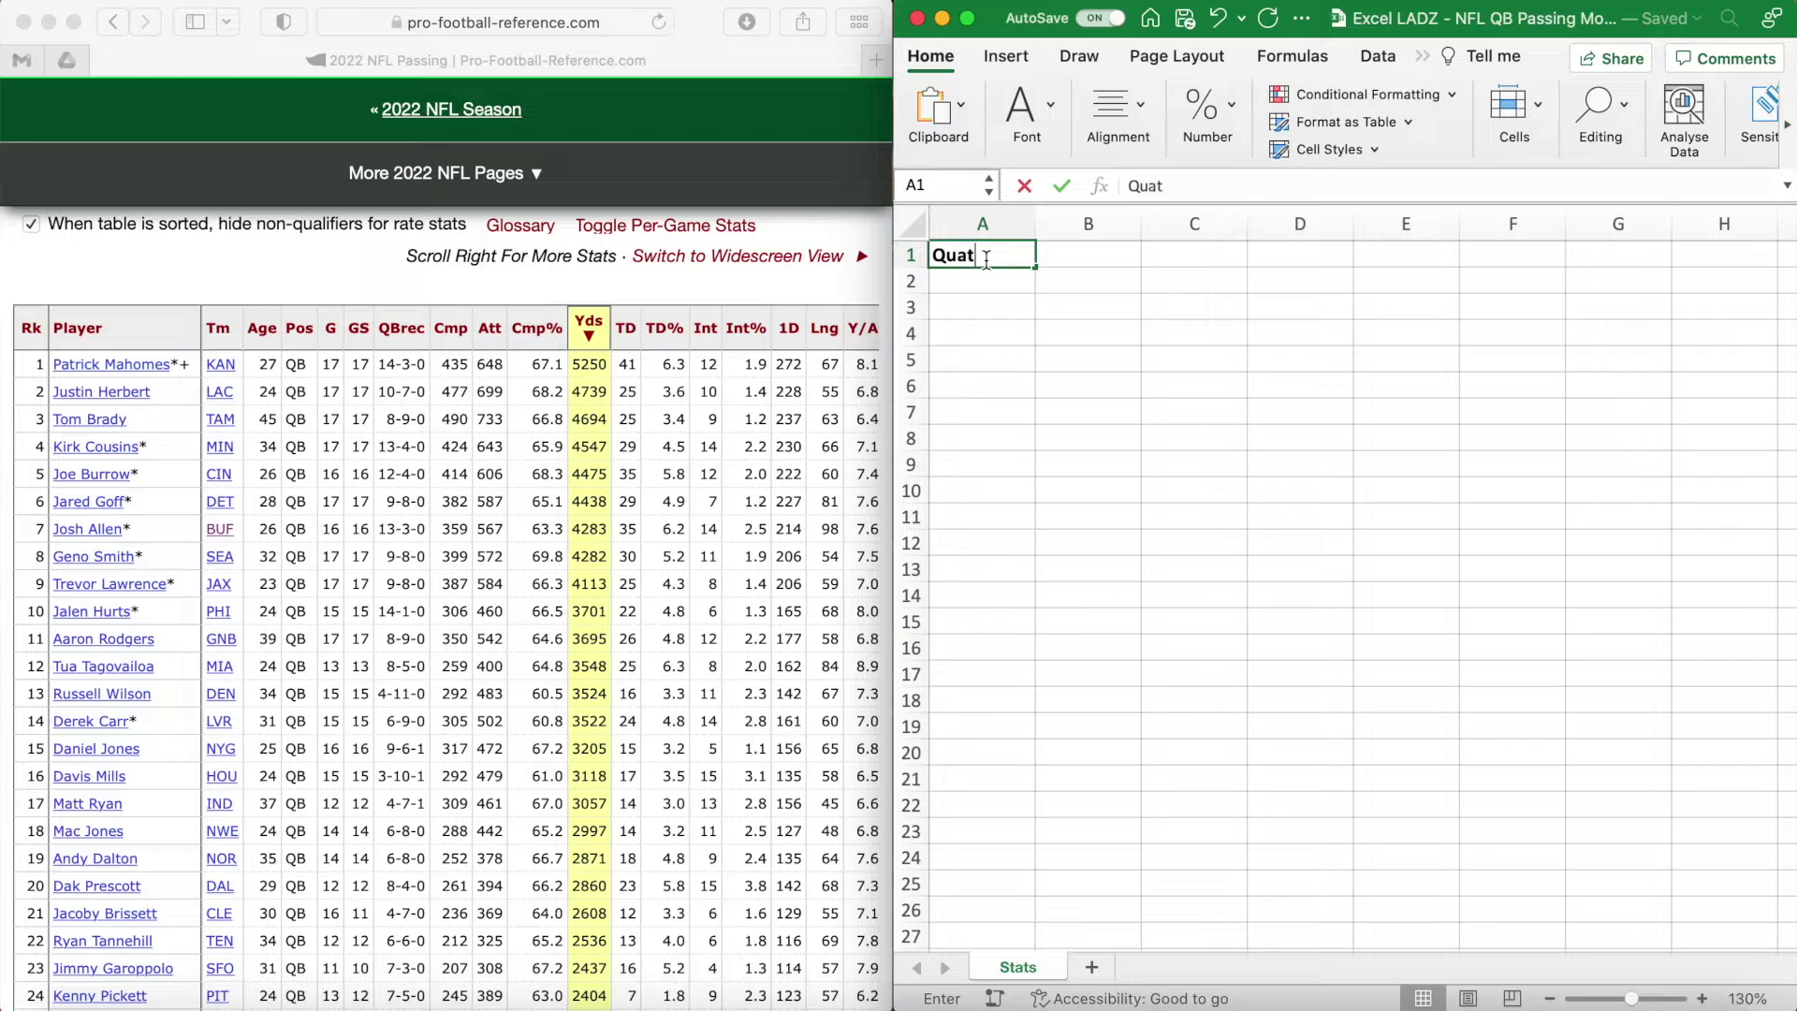
pyautogui.write('erback')
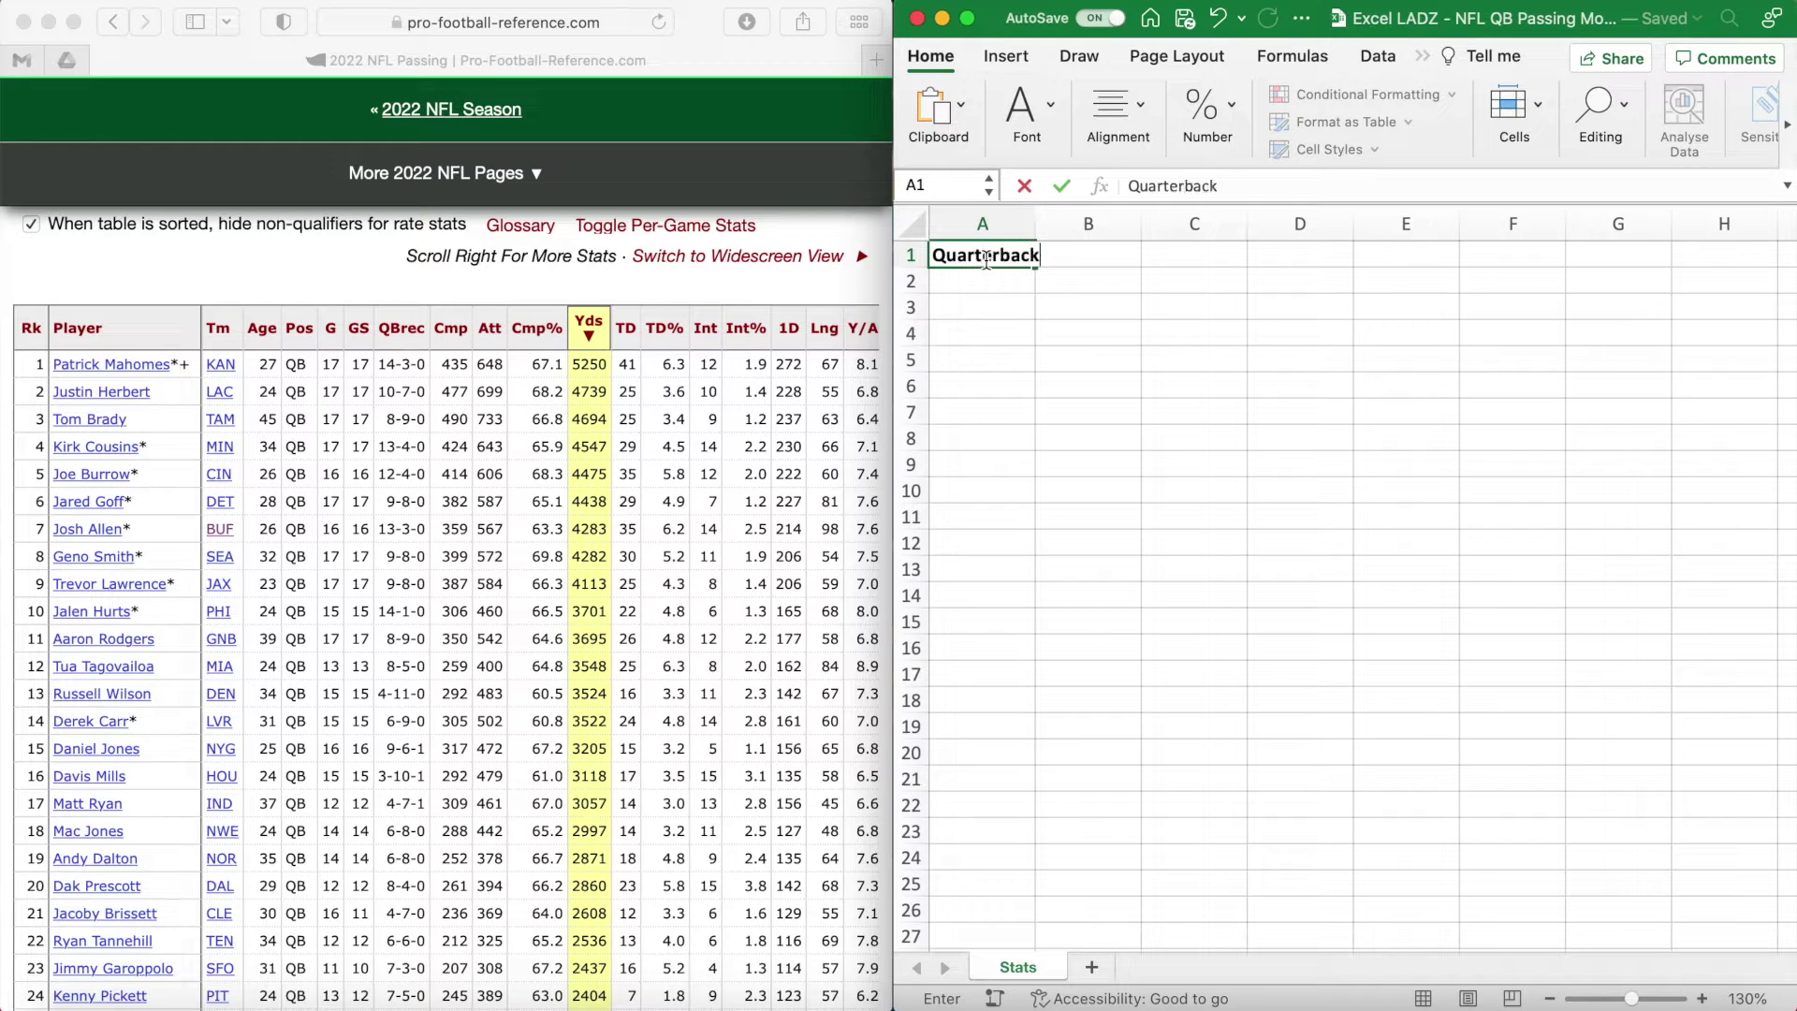
pyautogui.press('Return')
pyautogui.moveTo(1035, 224); pyautogui.dragTo(1046, 225)
# List the quarterbacks under the header, with Mahomes in A2 and Hurts in A3.
pyautogui.write('Mahomes')
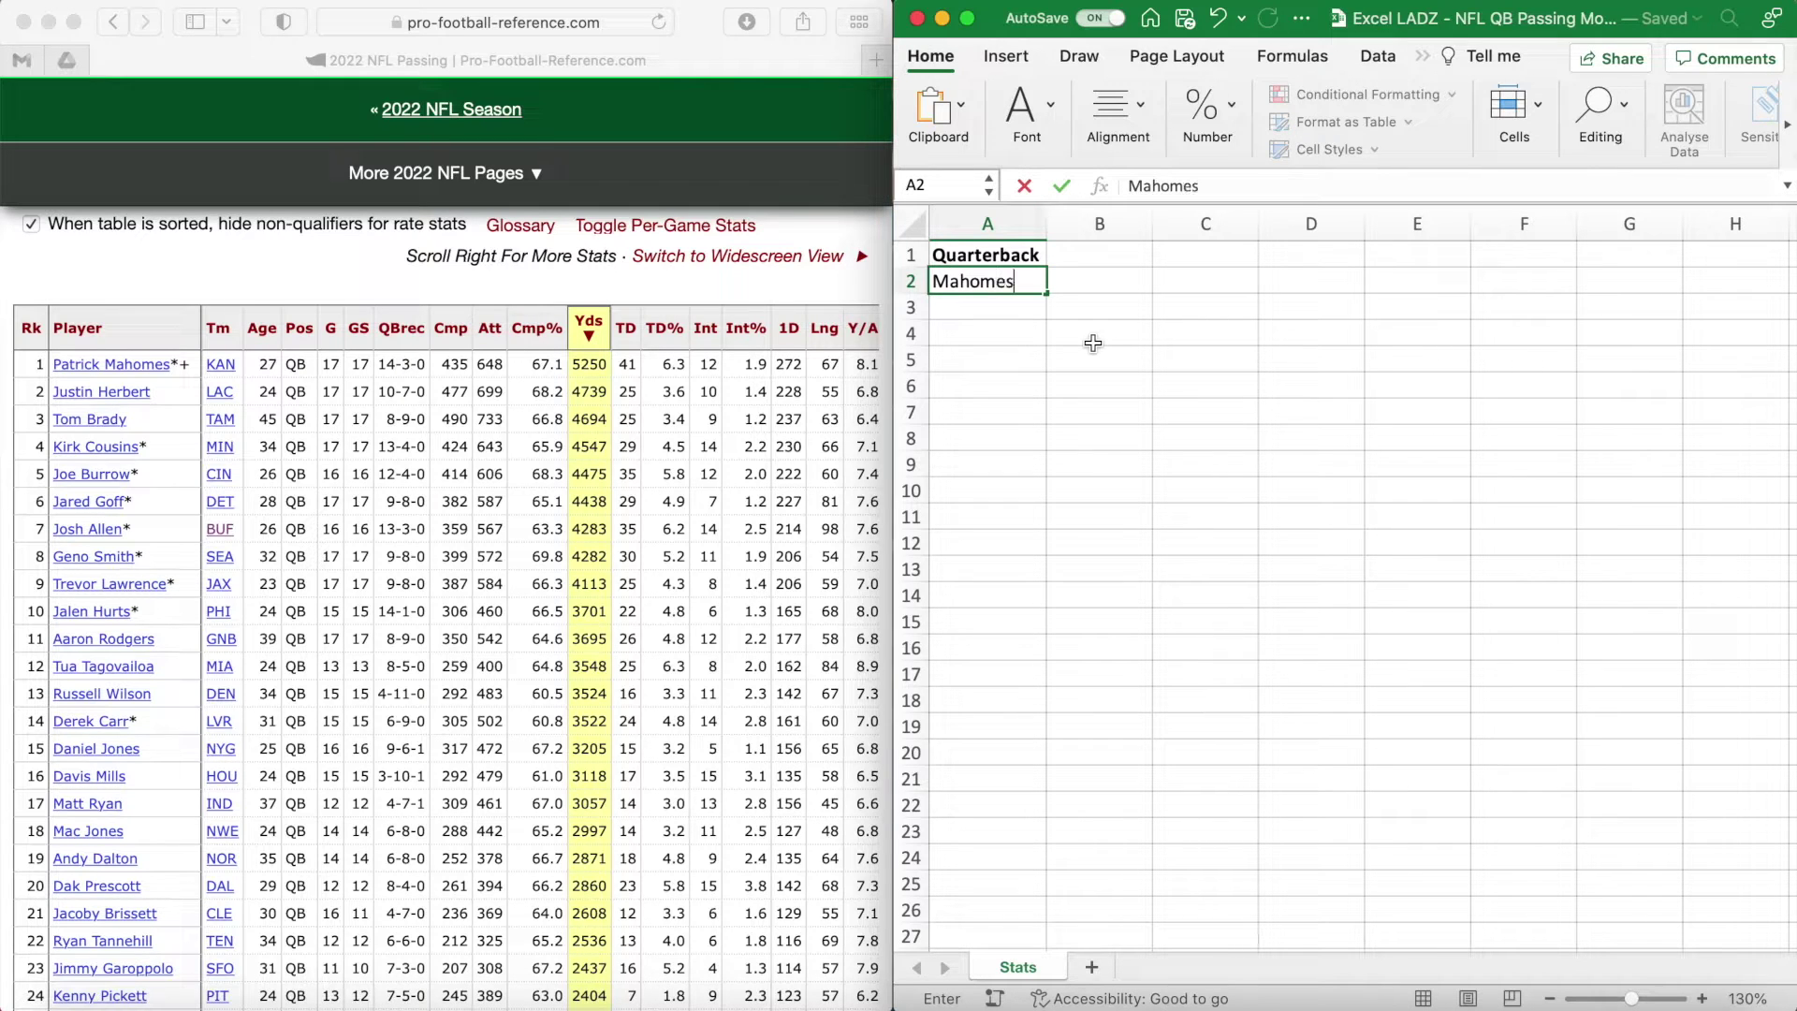
pyautogui.press('Return')
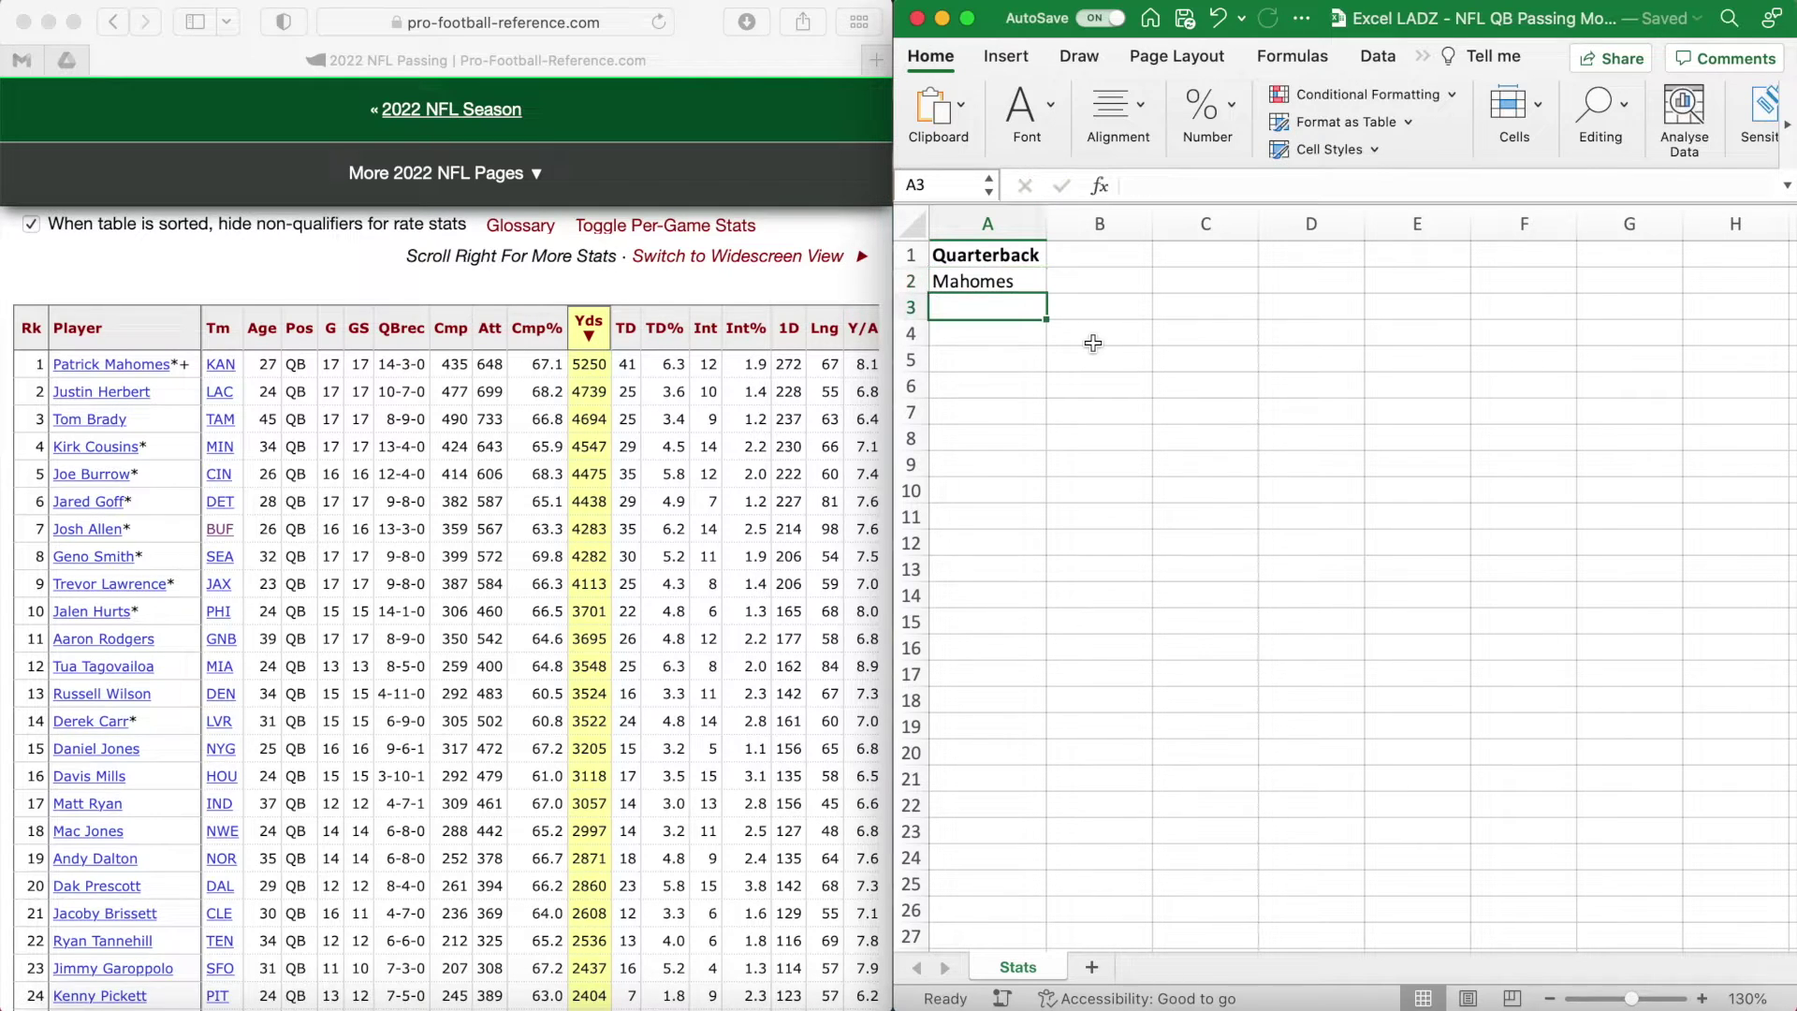
pyautogui.write('Hurts')
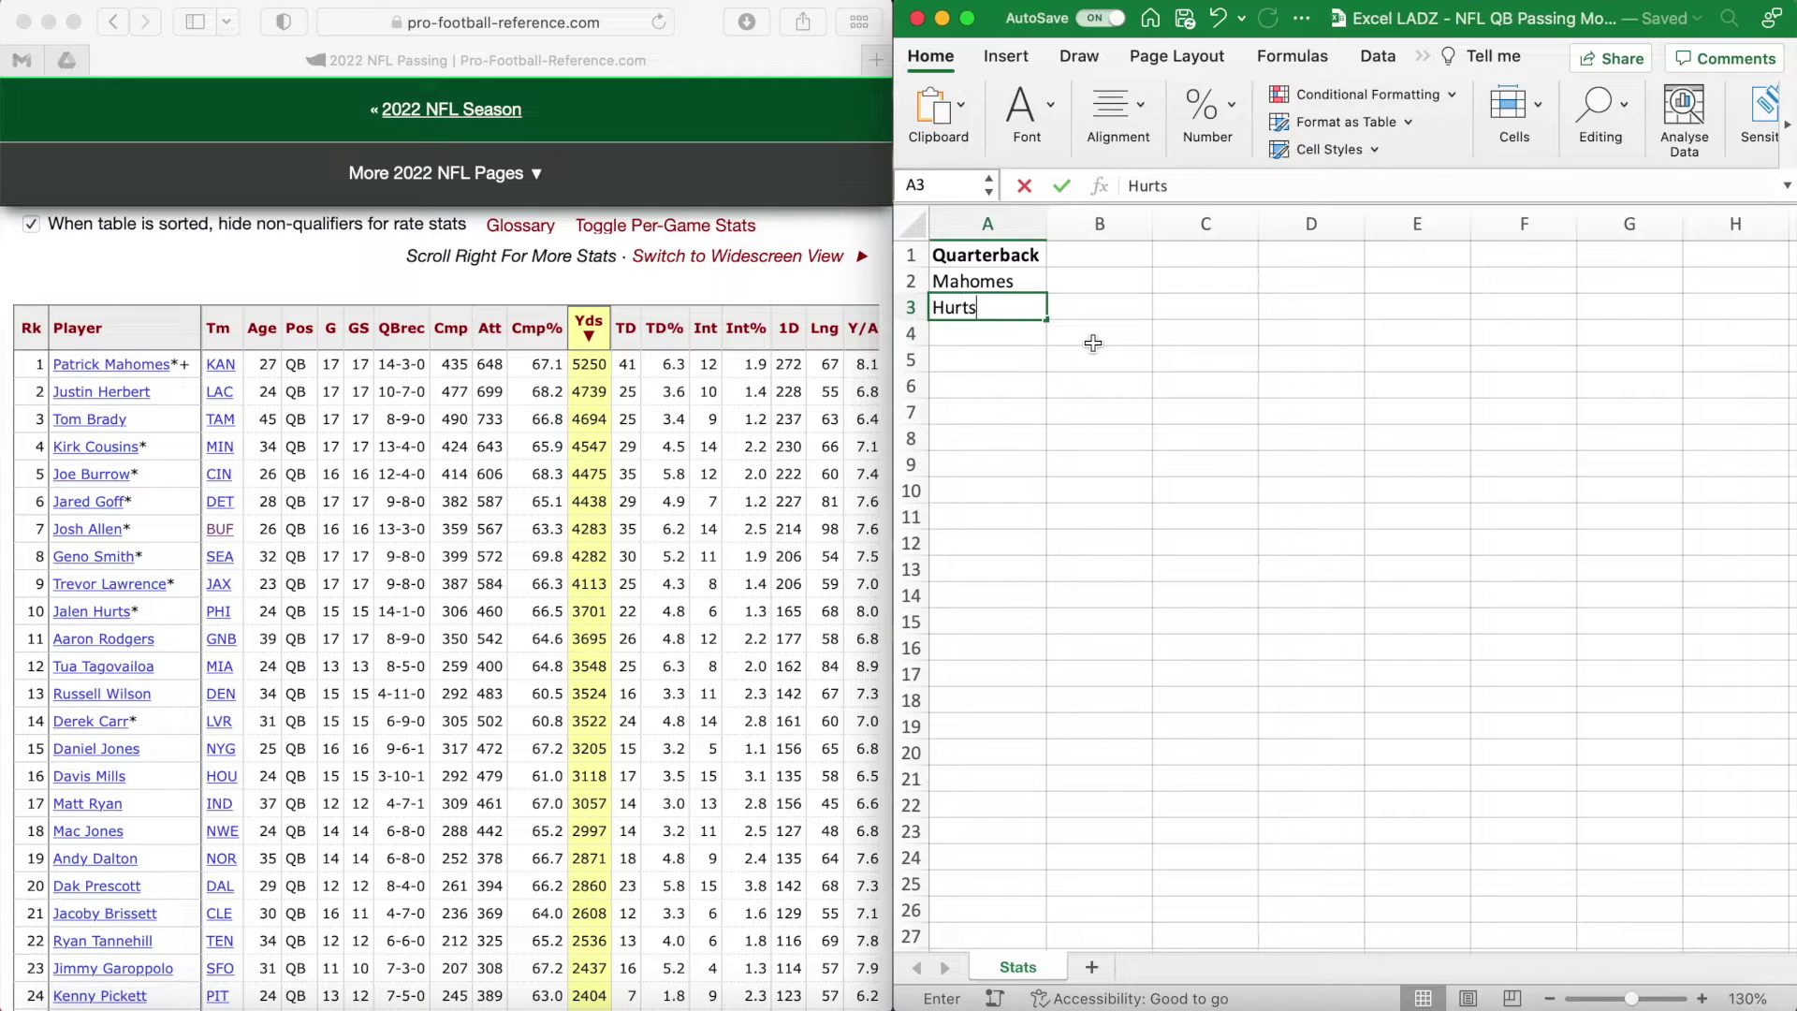
# Add the header Games in cell B1.
pyautogui.click(1107, 261)
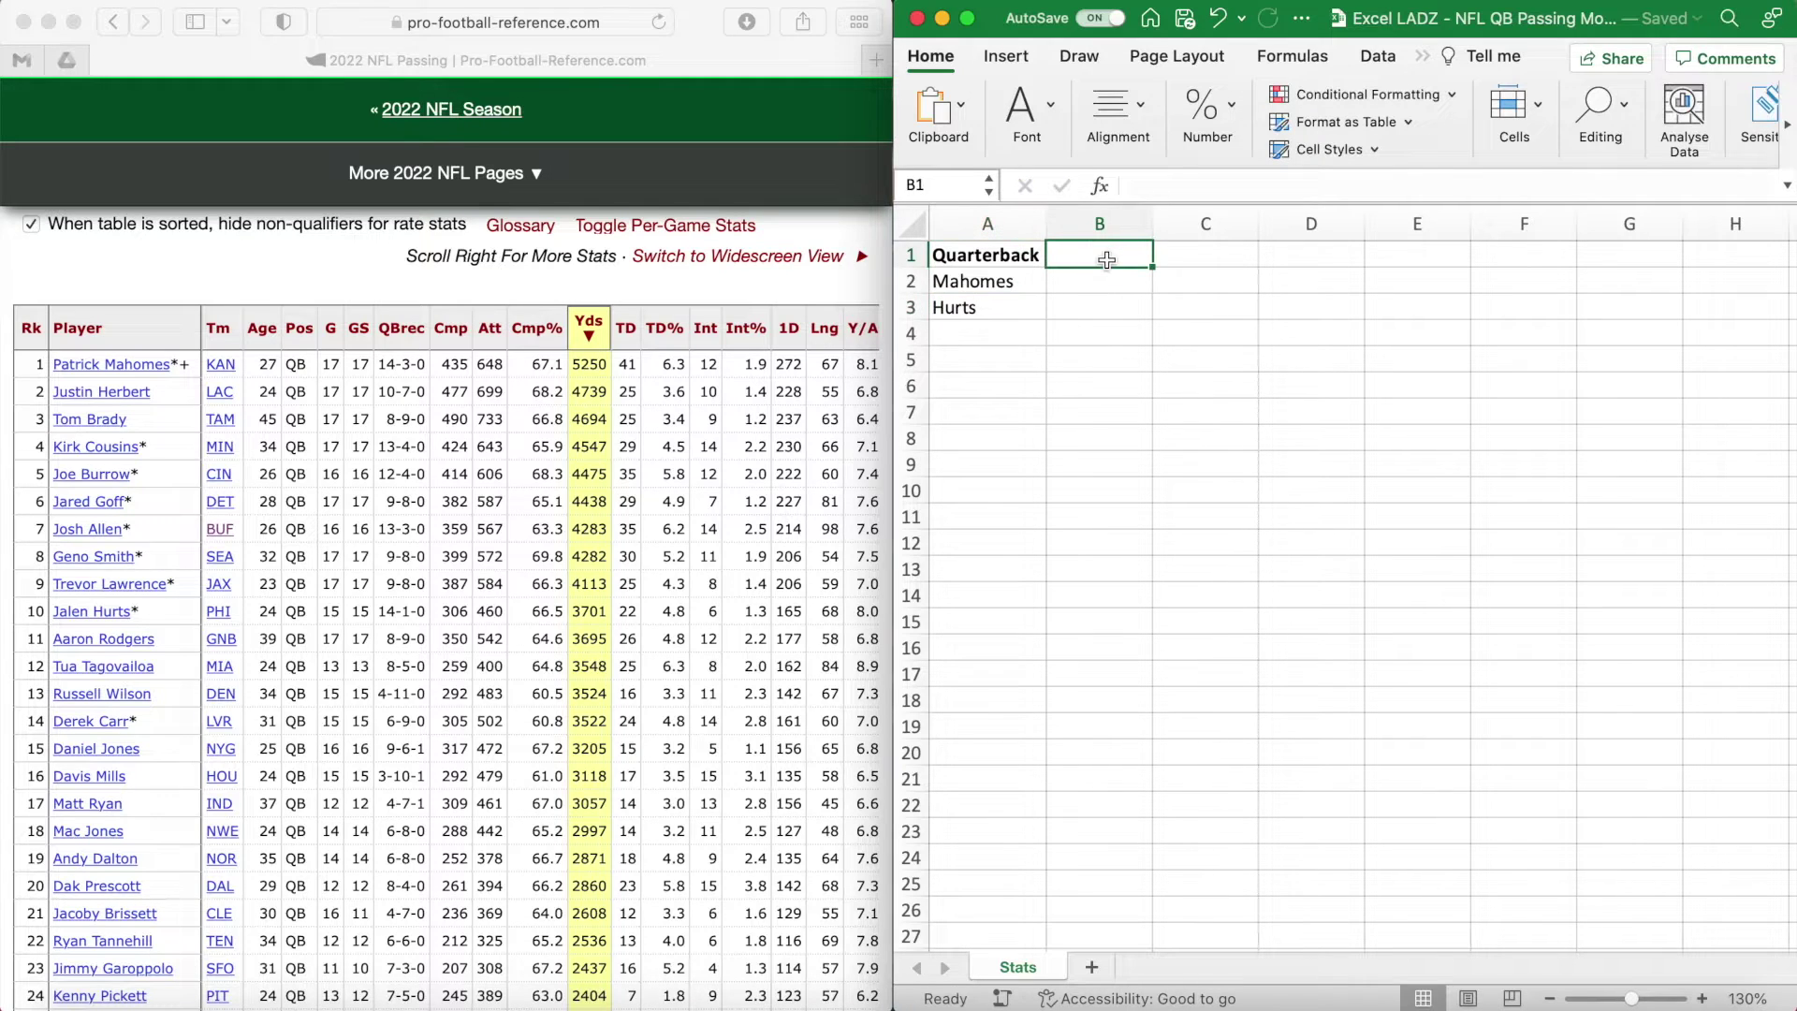
pyautogui.write('Games')
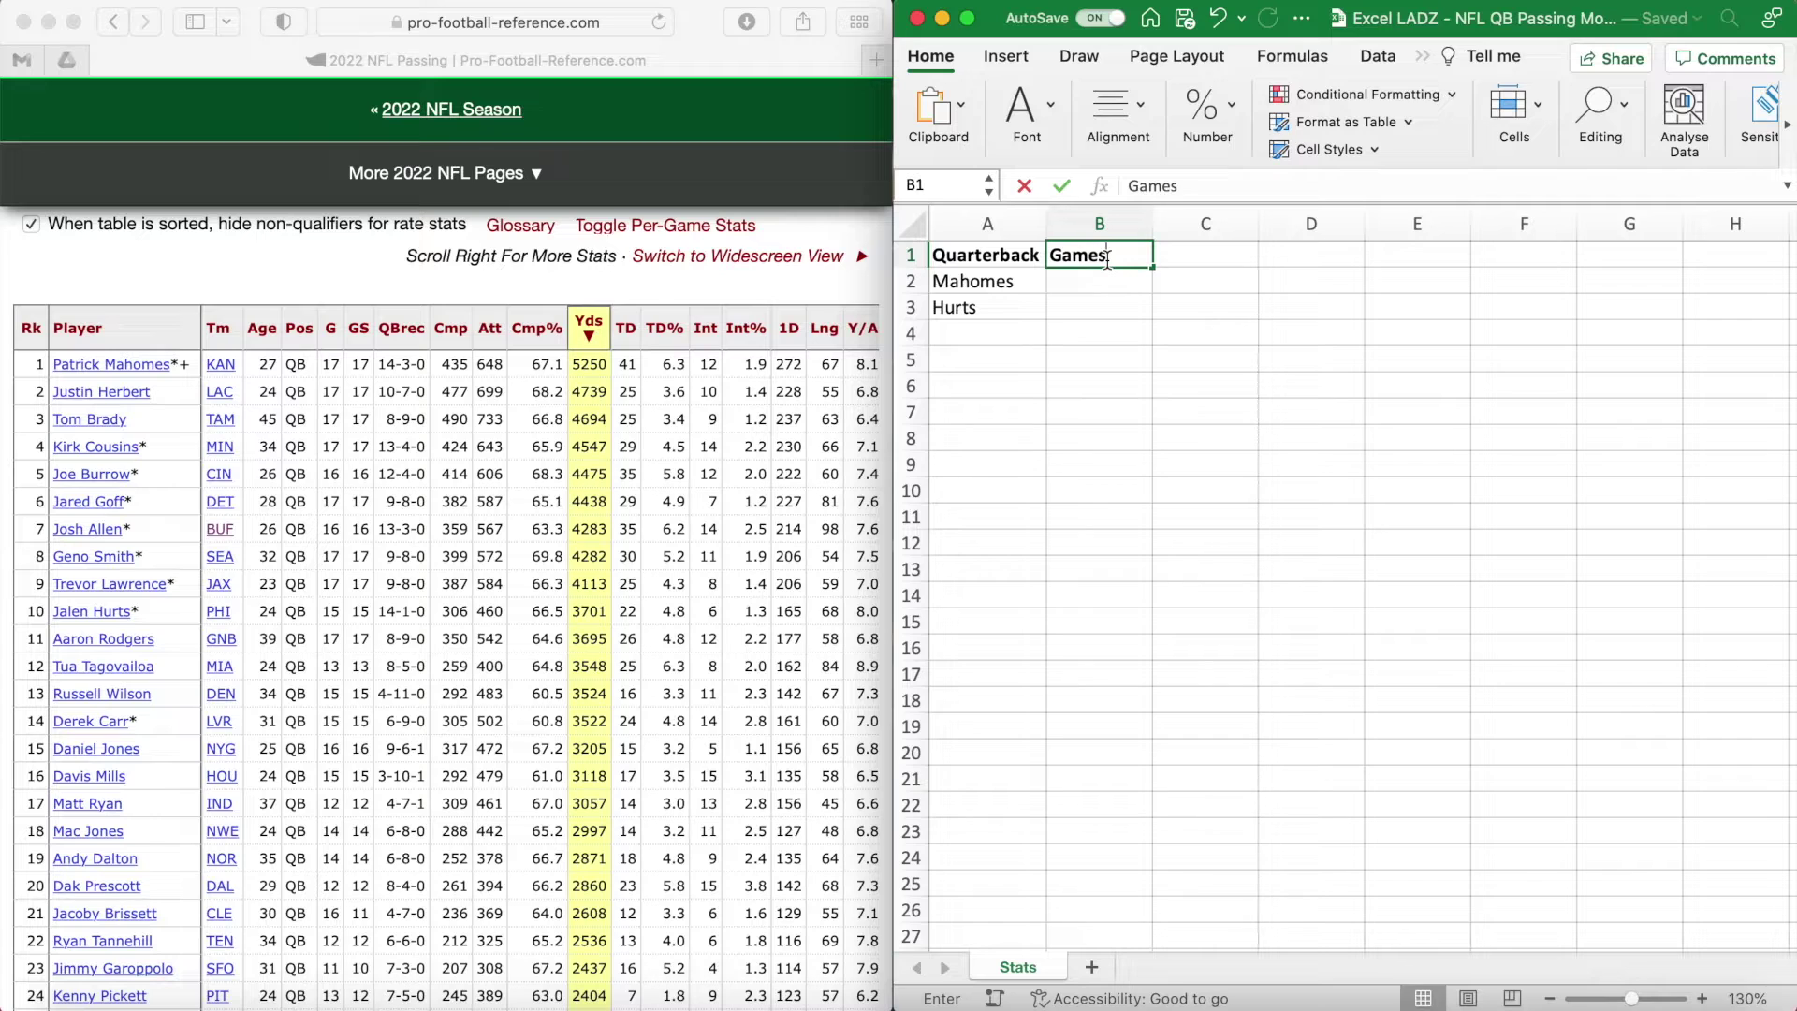
pyautogui.press('Return')
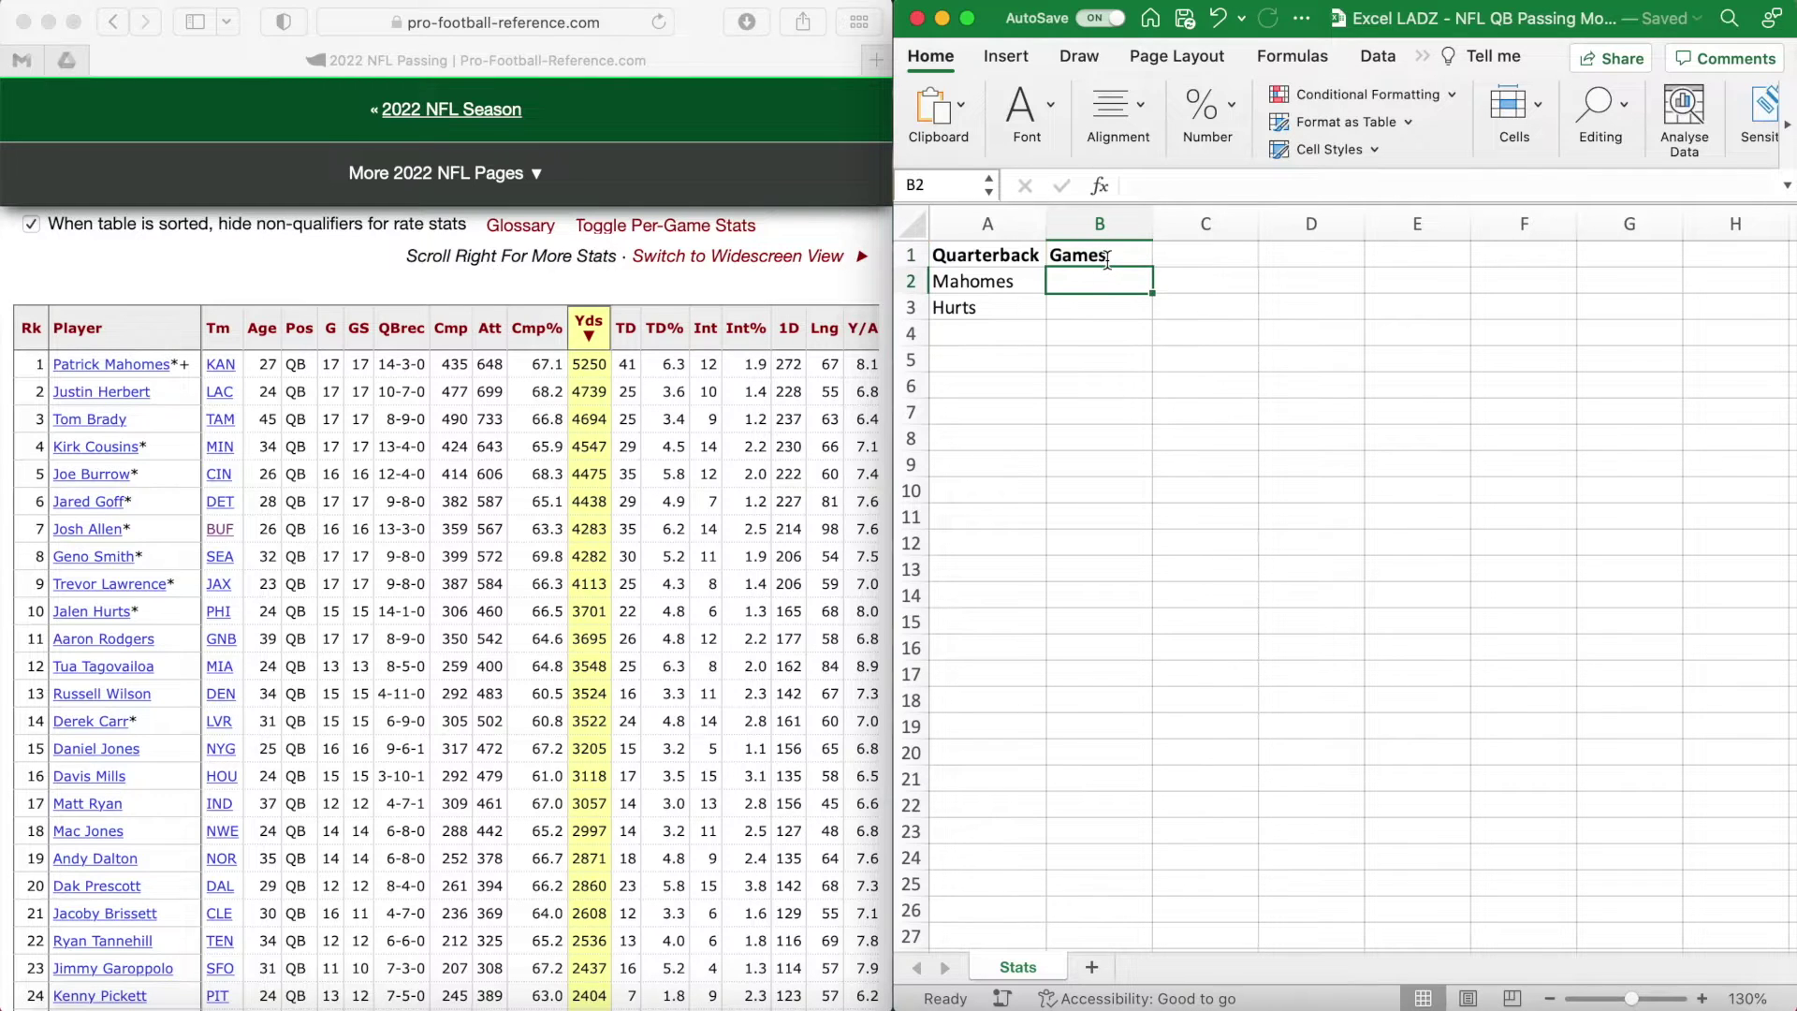
# Look up Mahomes' games played in the 2022 passing table and enter 17 in cell B2.
pyautogui.click(531, 357)
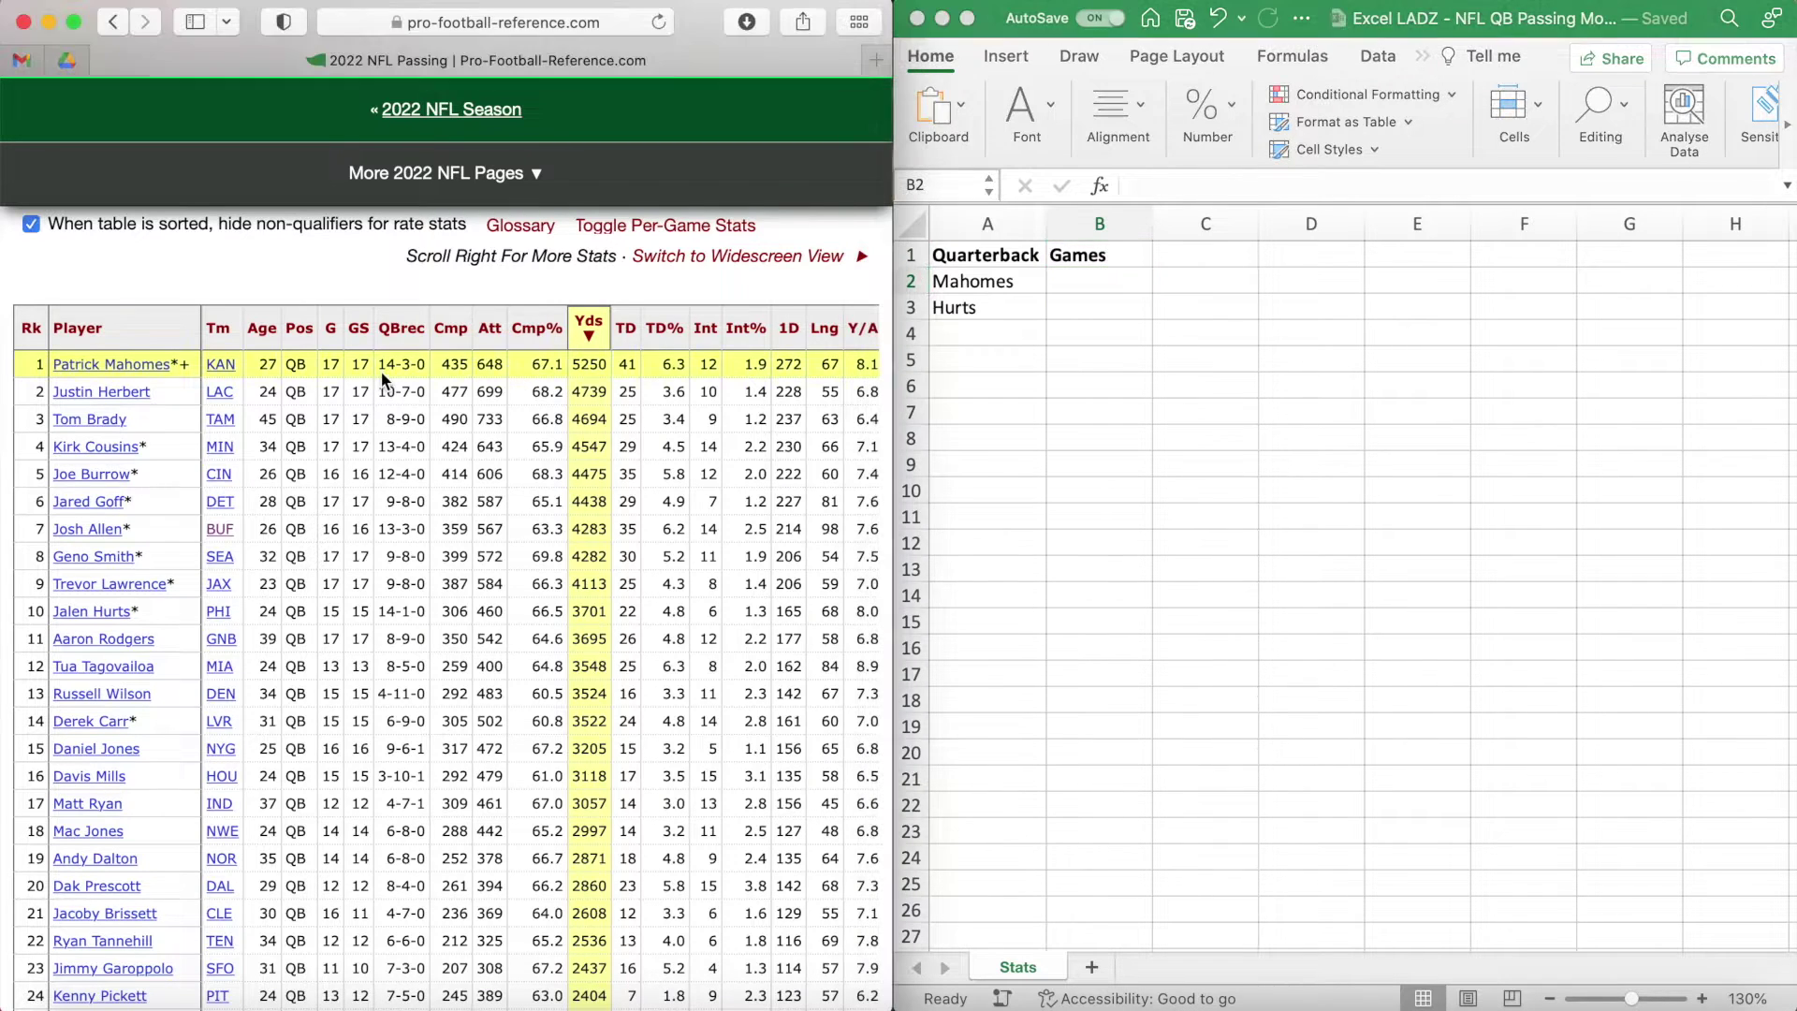
pyautogui.click(325, 367)
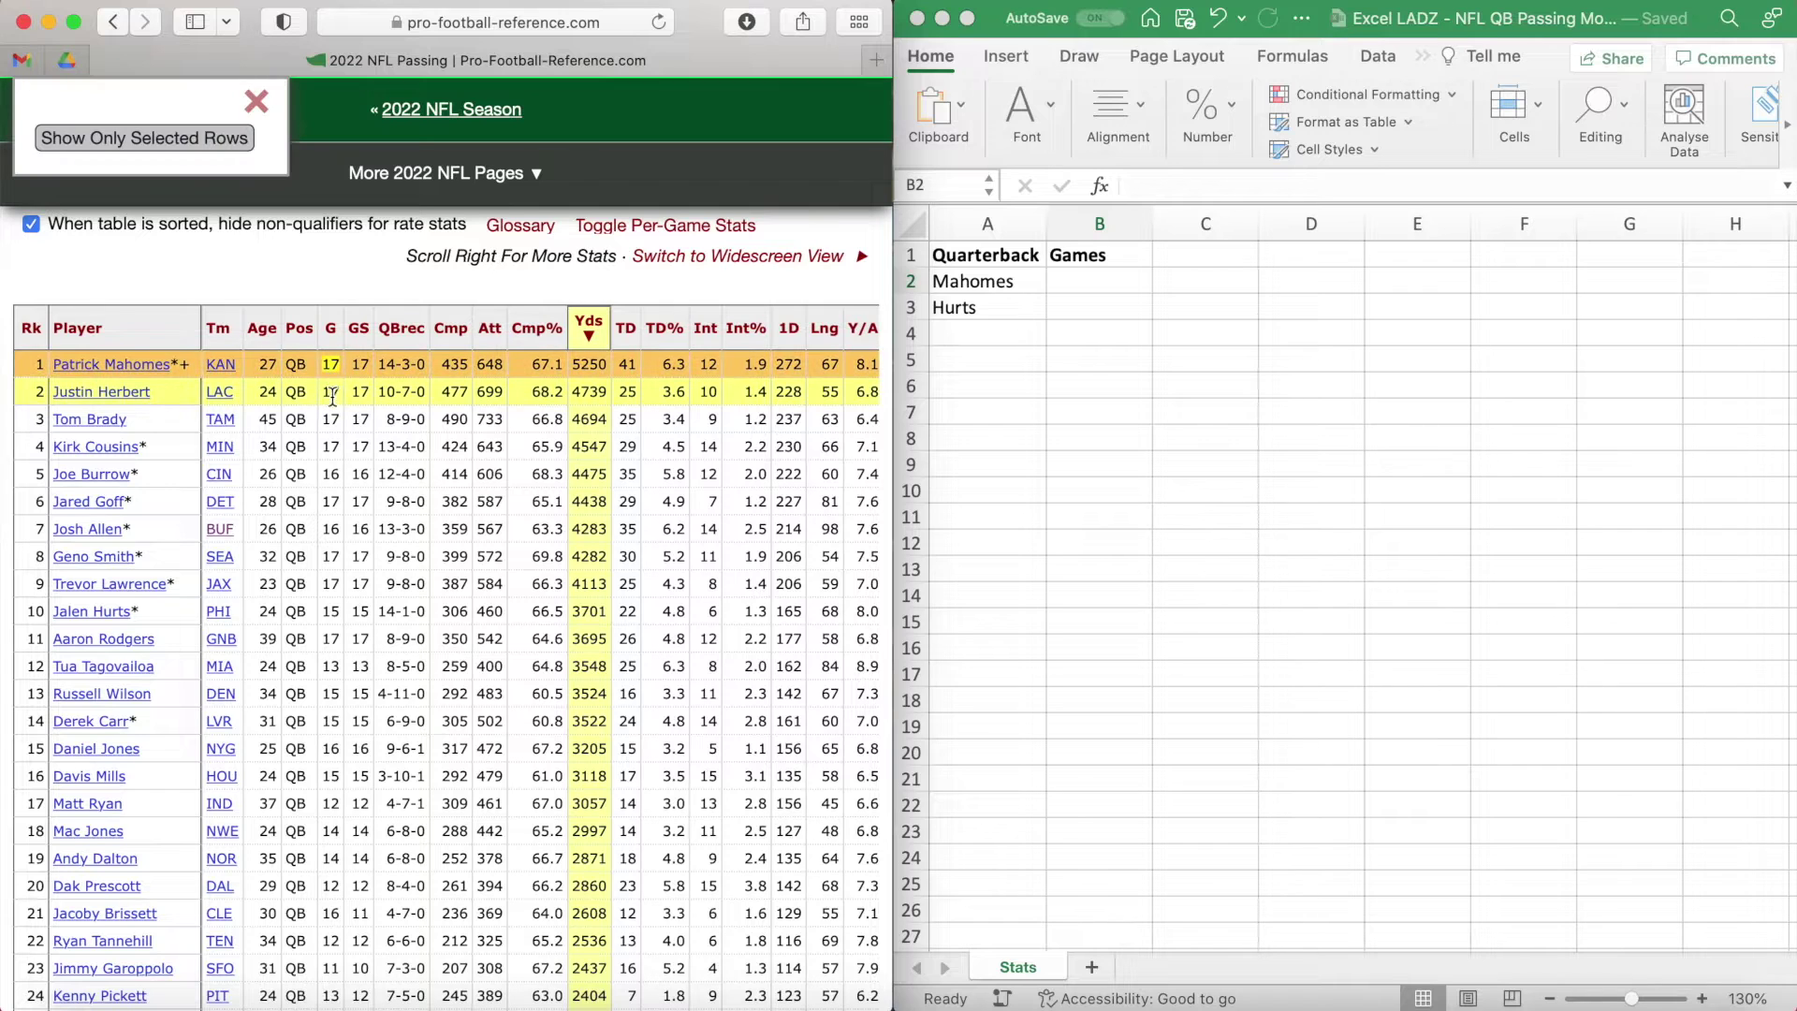
pyautogui.click(268, 110)
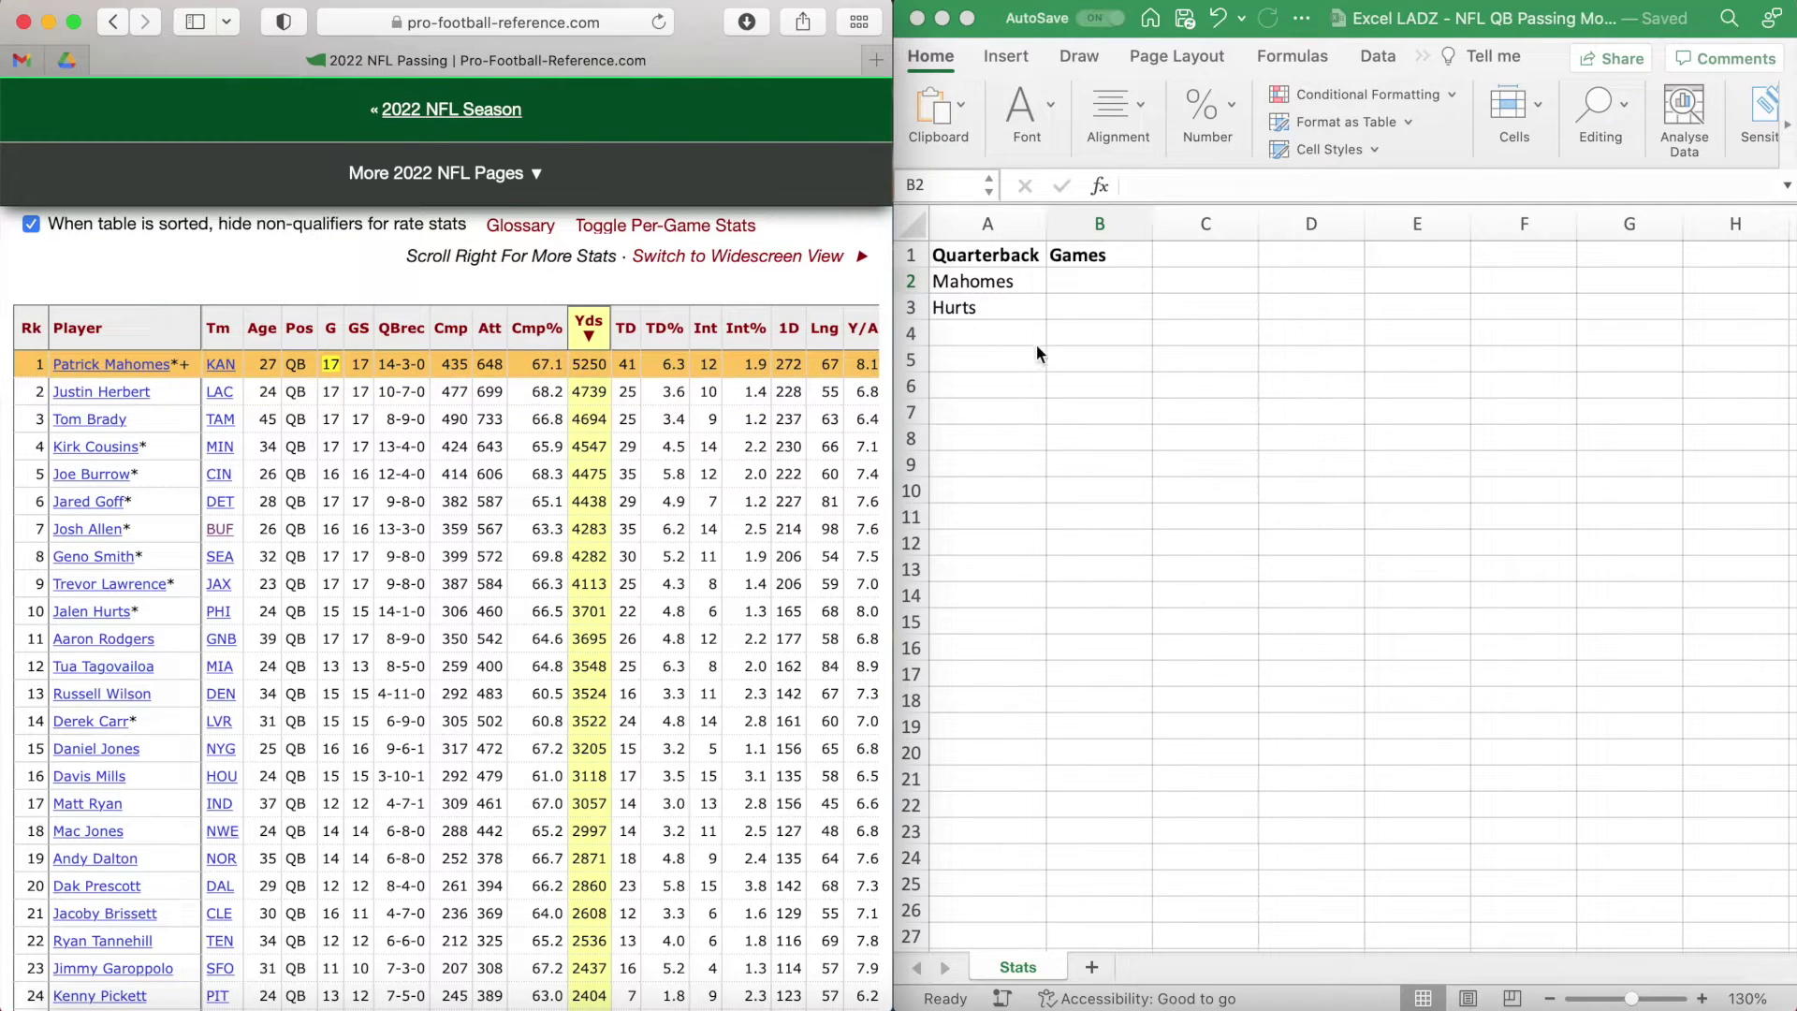
pyautogui.click(1084, 288)
pyautogui.write('17')
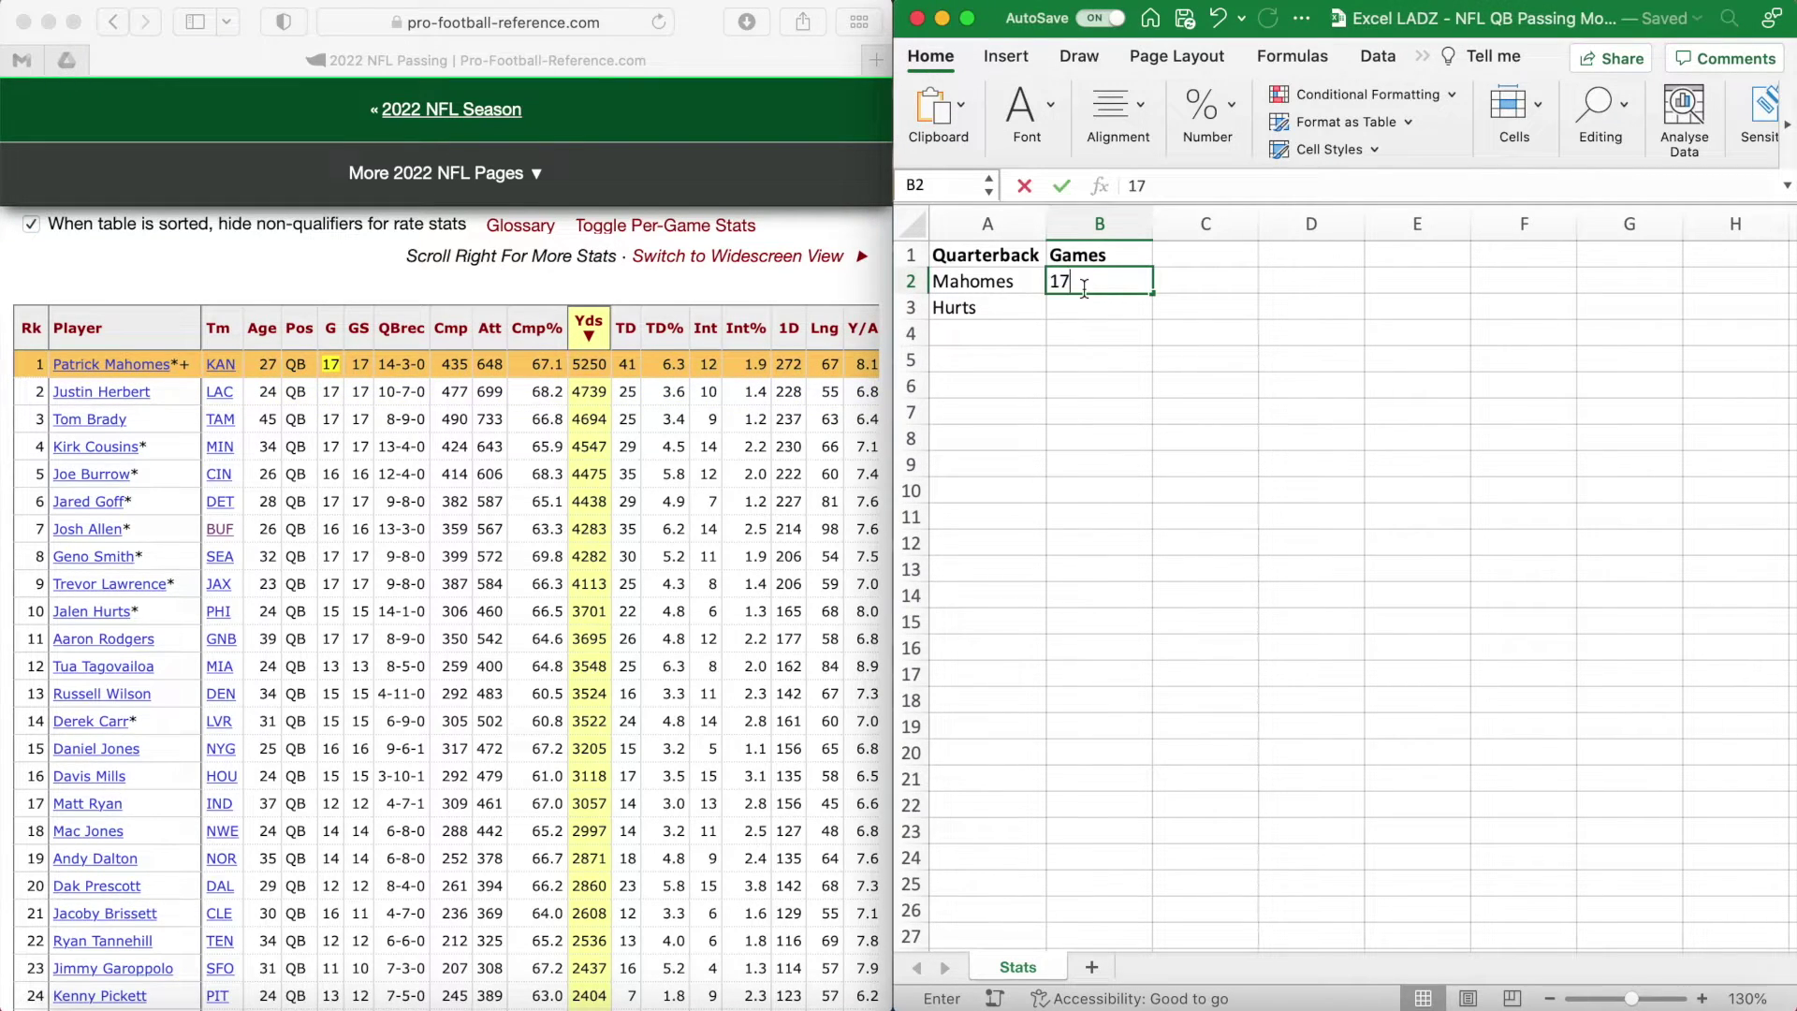
pyautogui.press('Return')
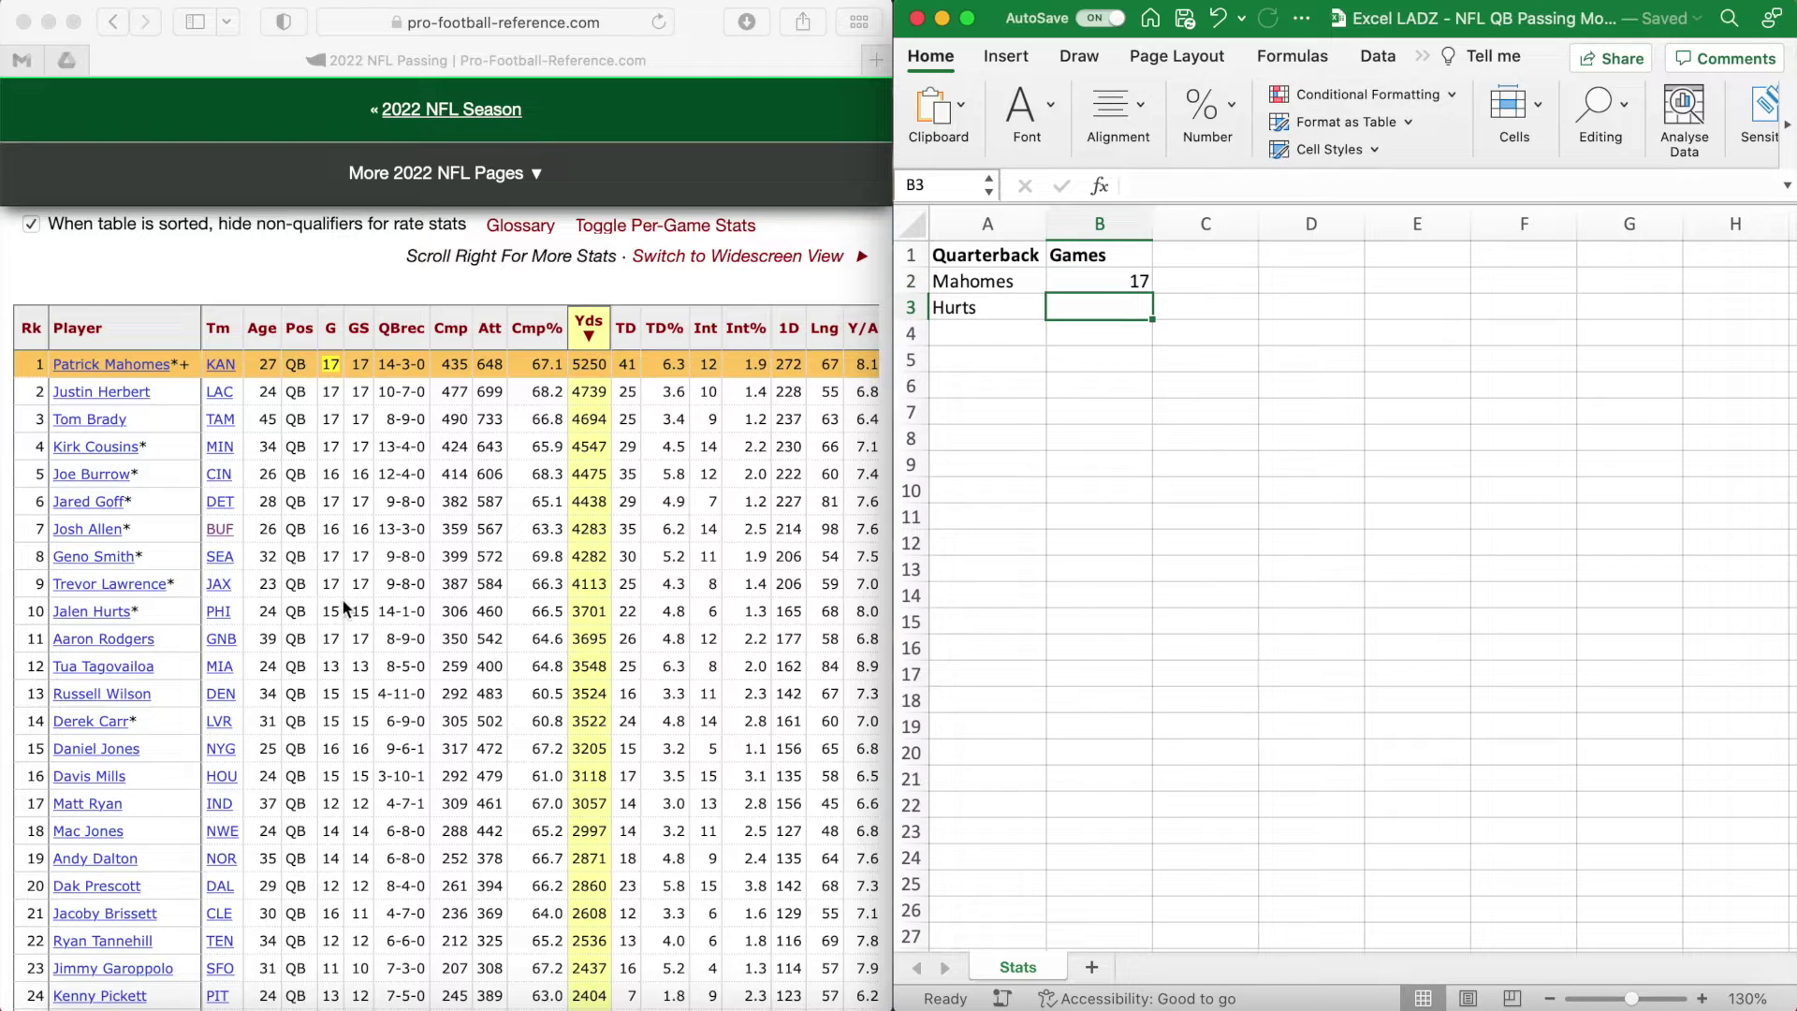
# Look up Hurts' games played in the passing table and enter 15 in cell B3.
pyautogui.click(311, 614)
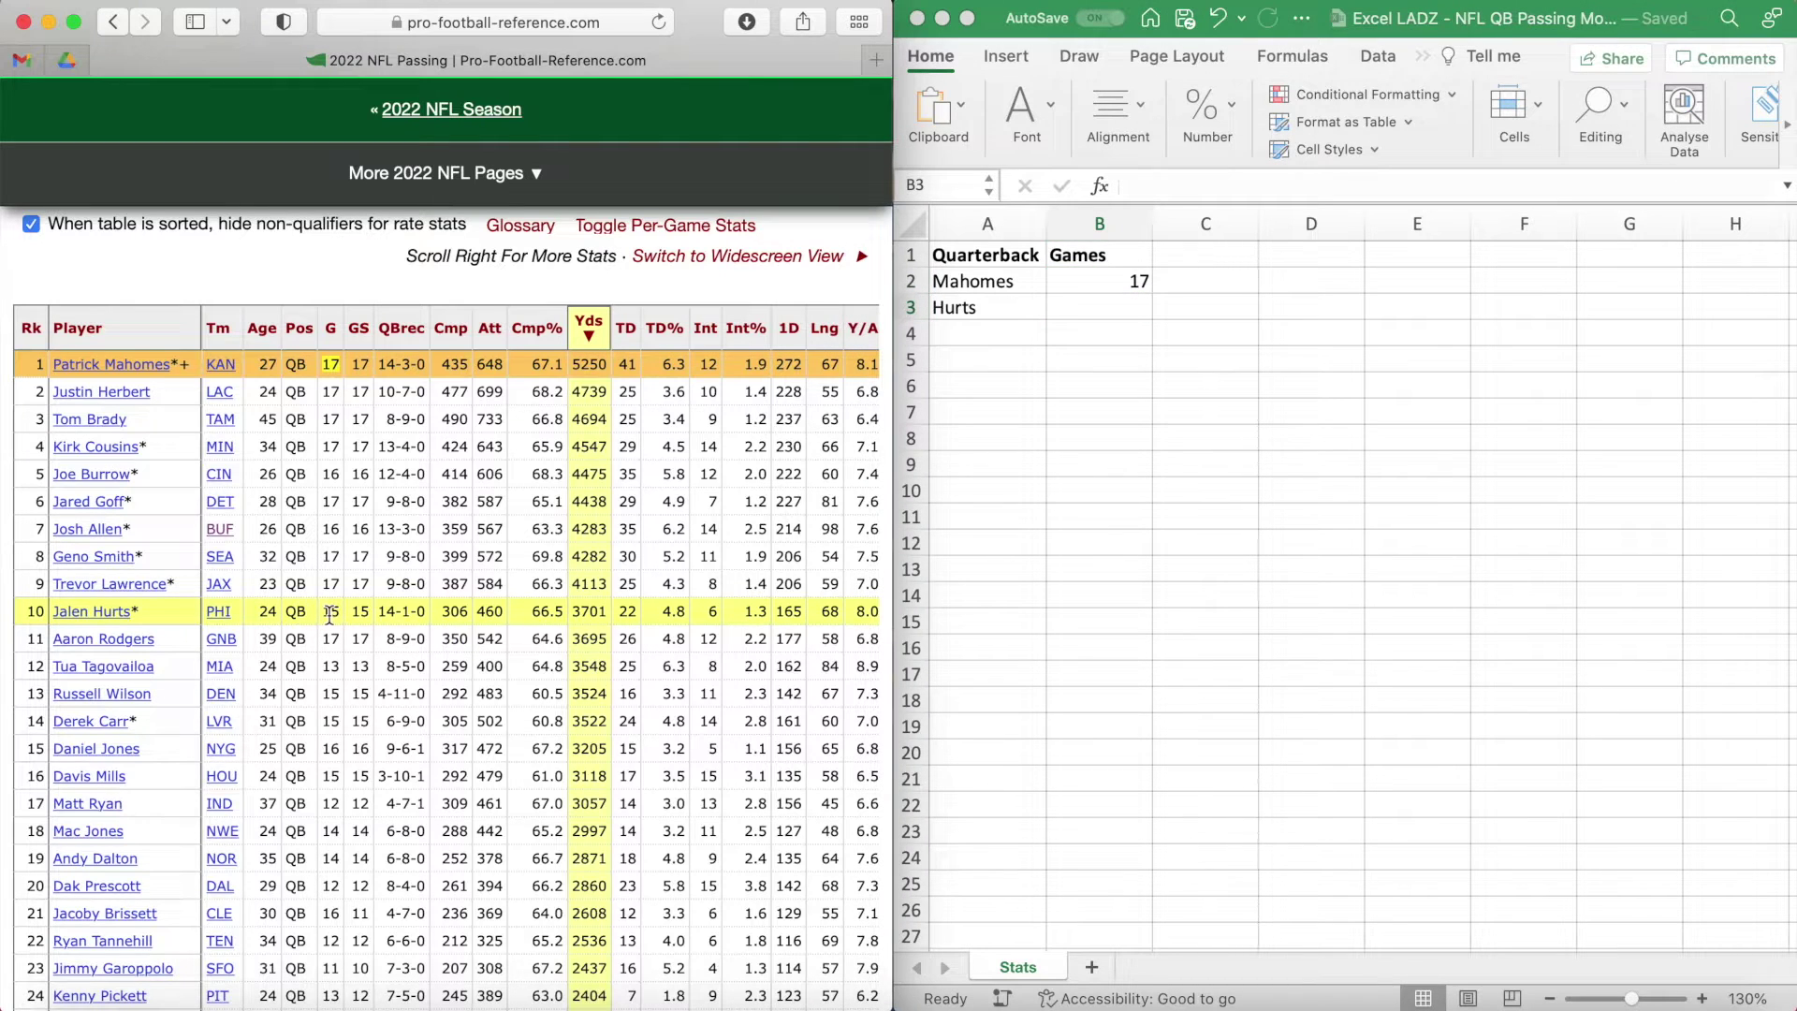
pyautogui.click(347, 614)
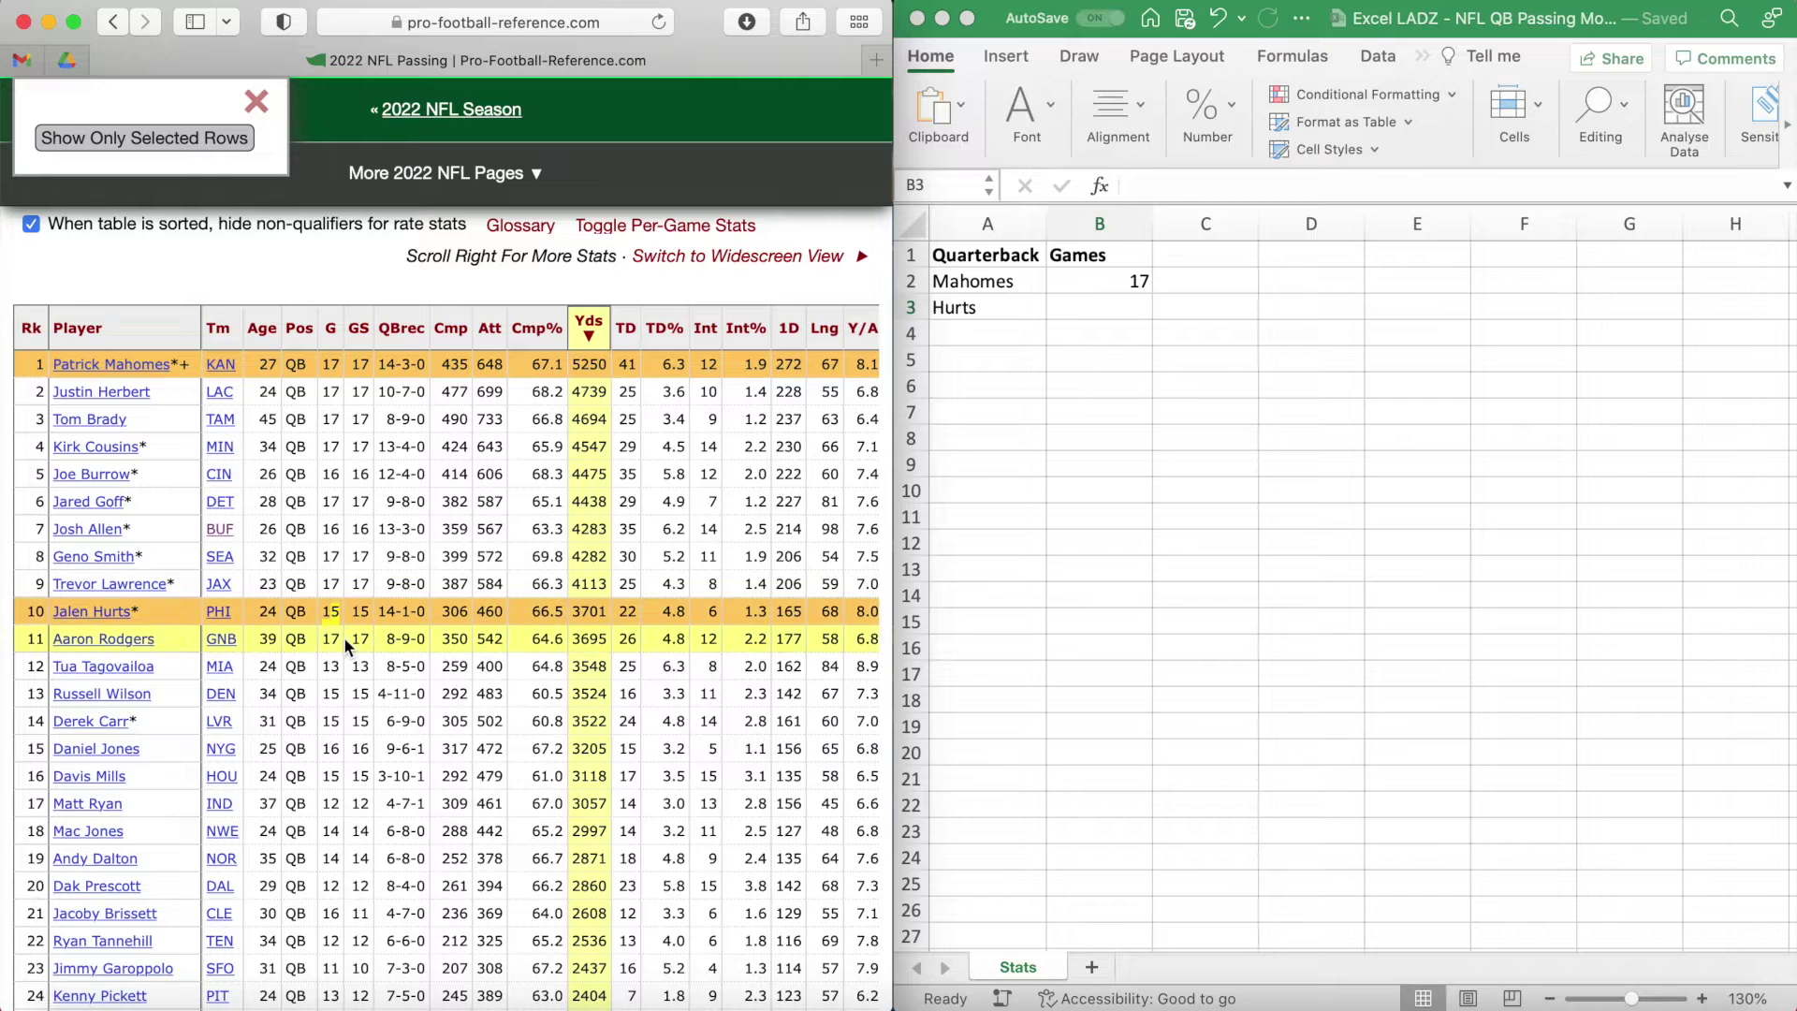
pyautogui.click(1086, 310)
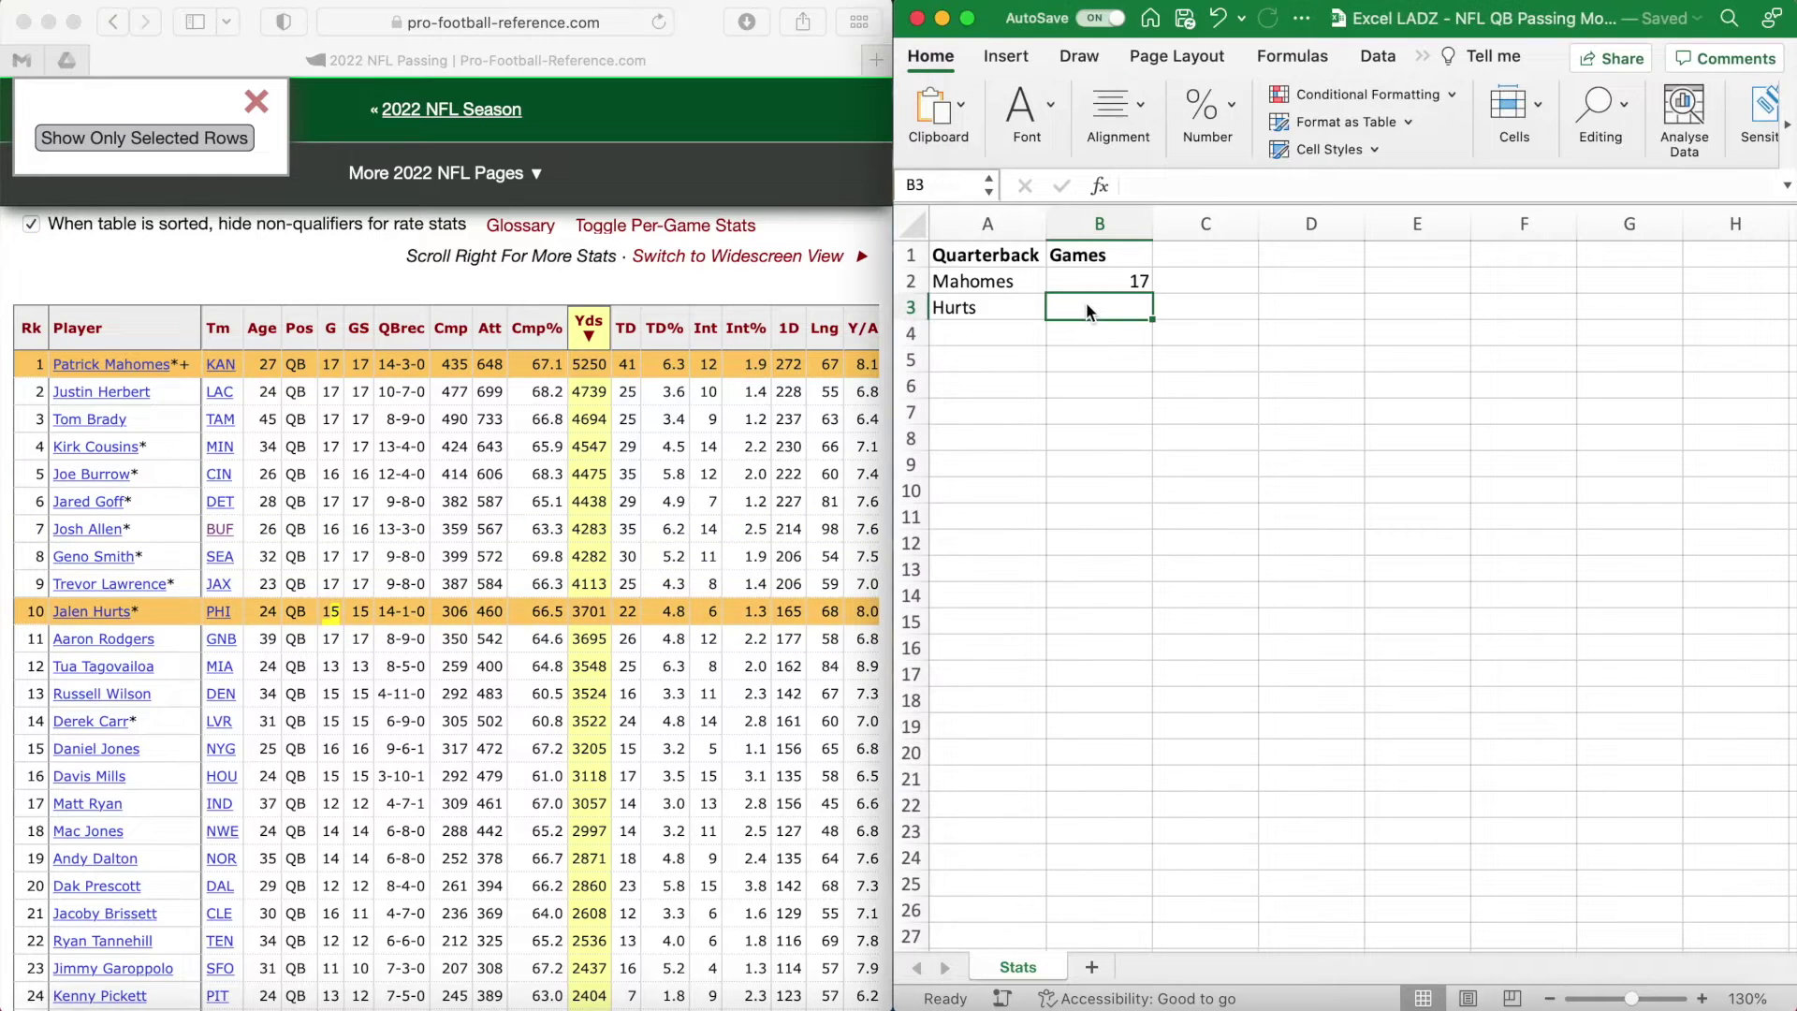
pyautogui.write('15')
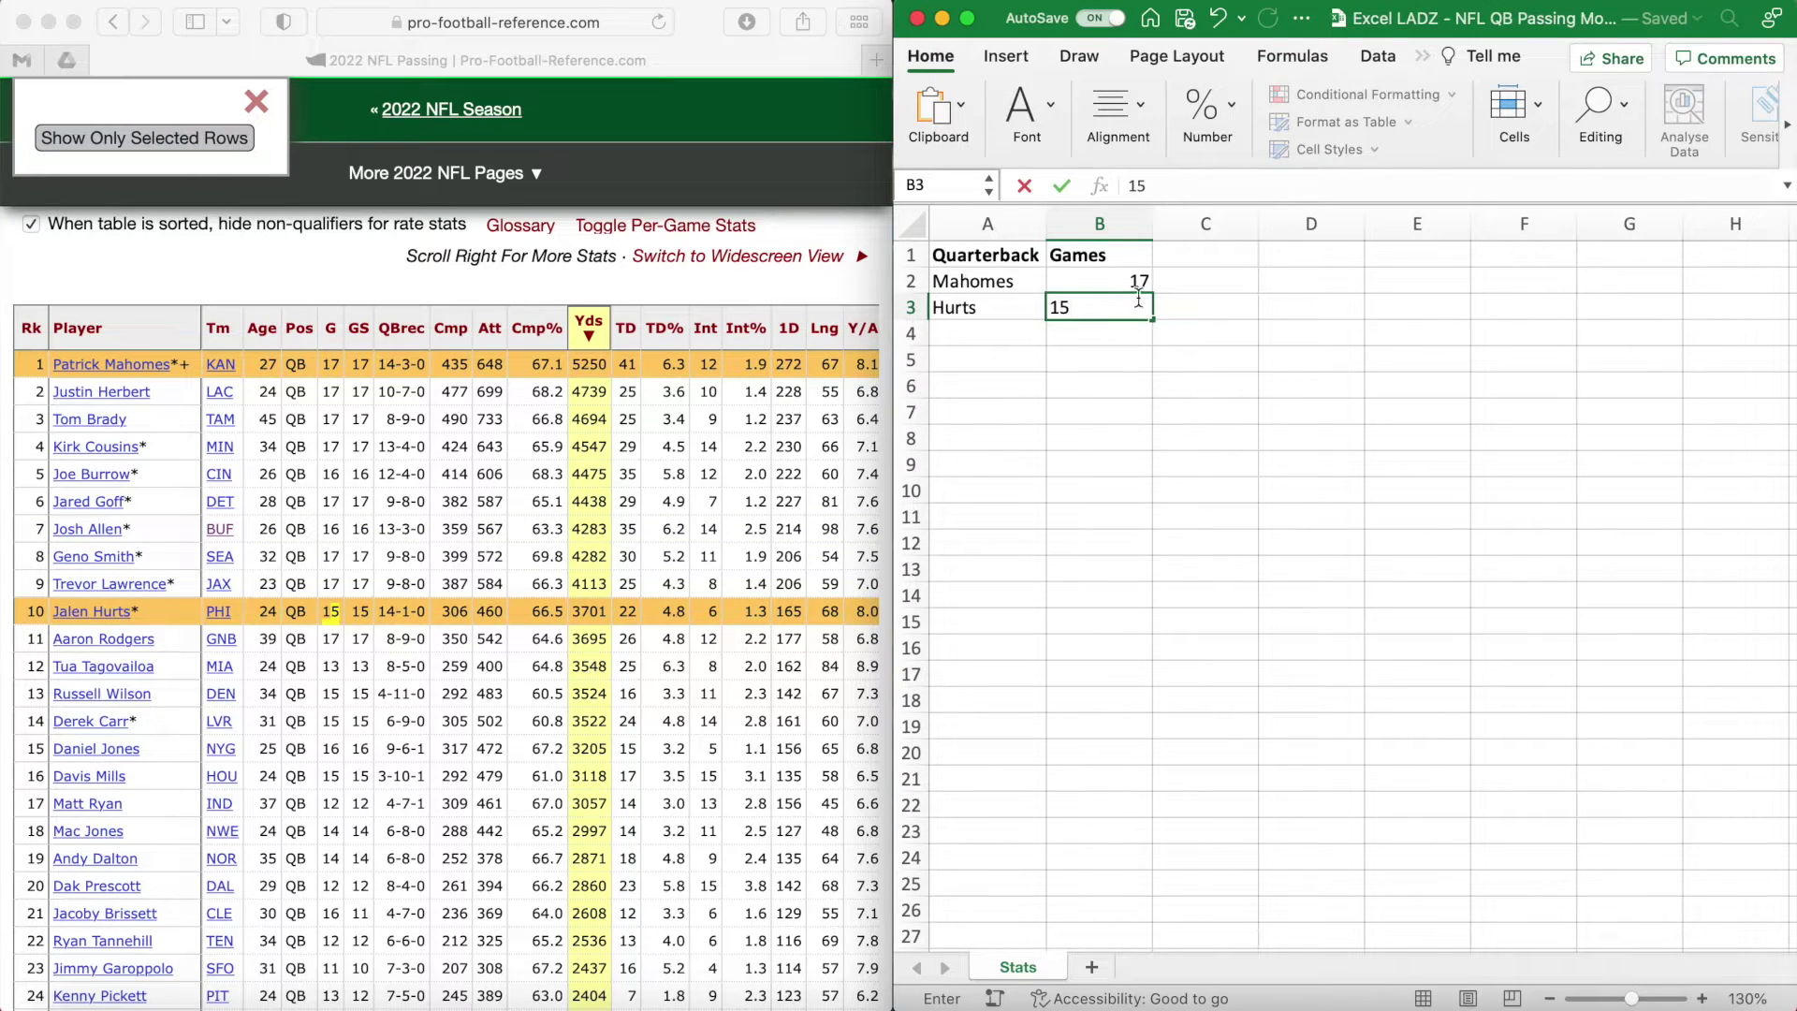
# Add the header Passing TD's in cell C1 and widen column C slightly to fit it.
pyautogui.click(1188, 261)
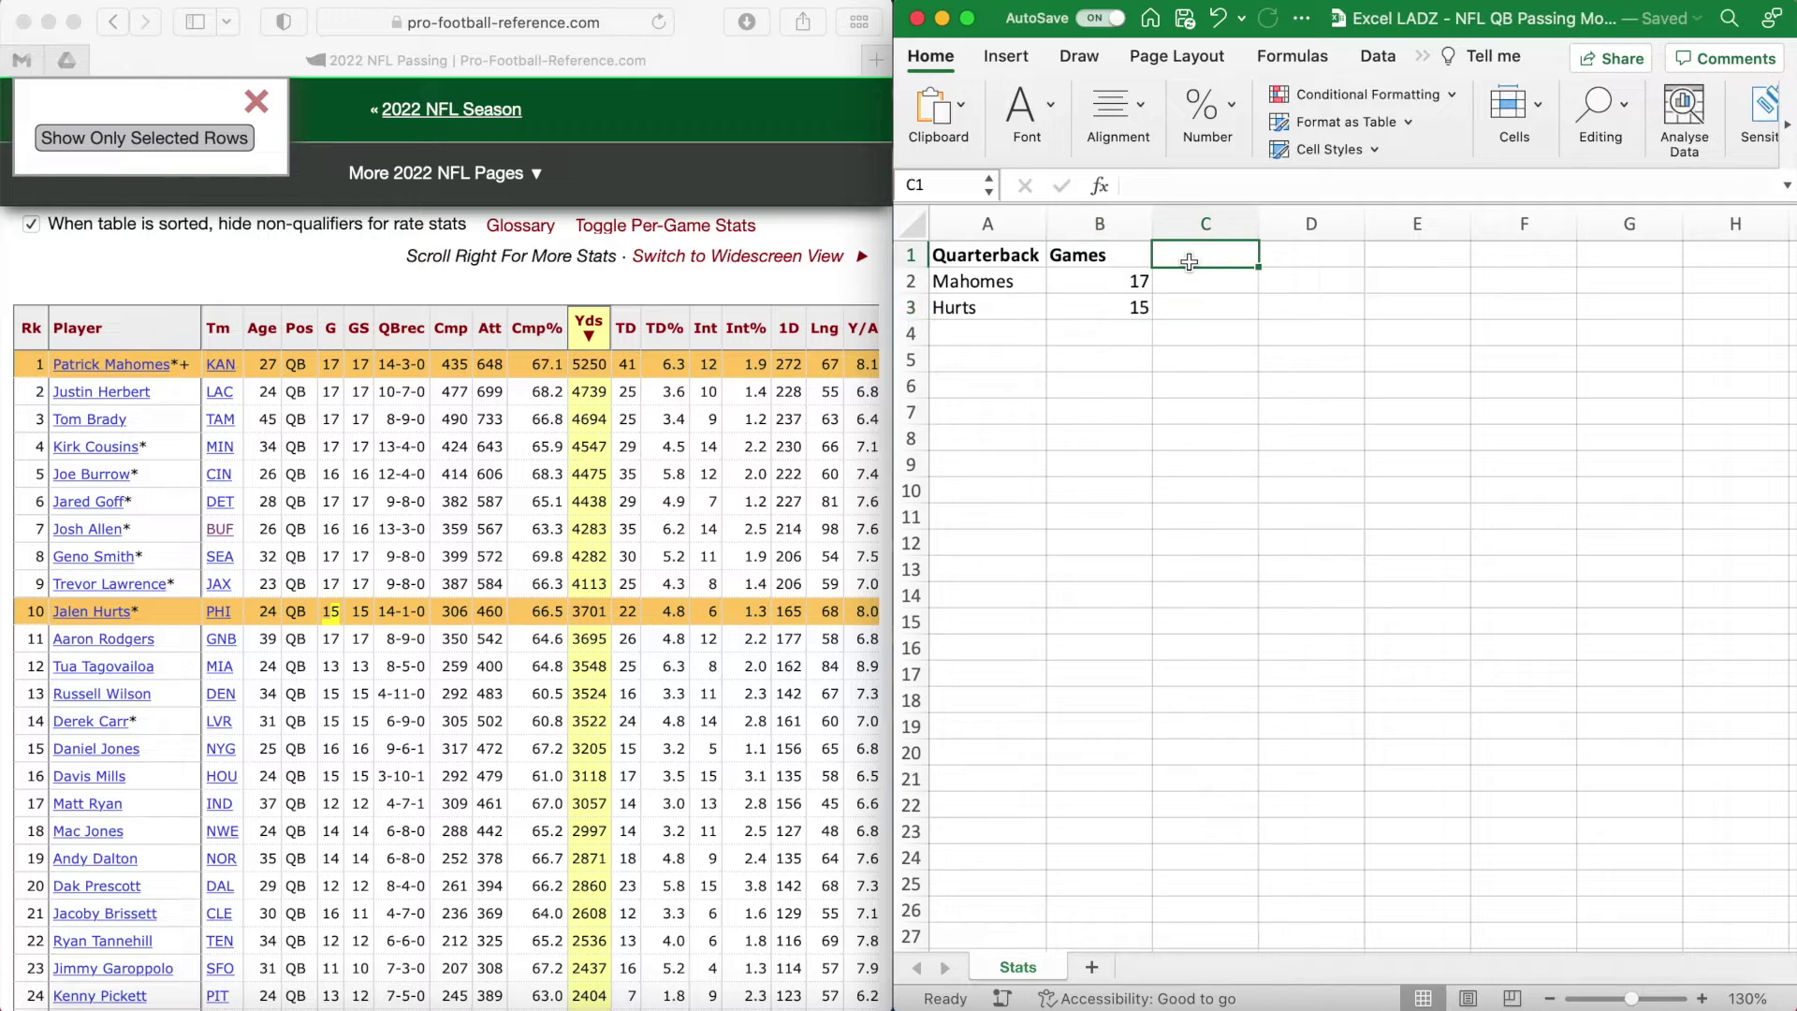
pyautogui.write("Passing TD's")
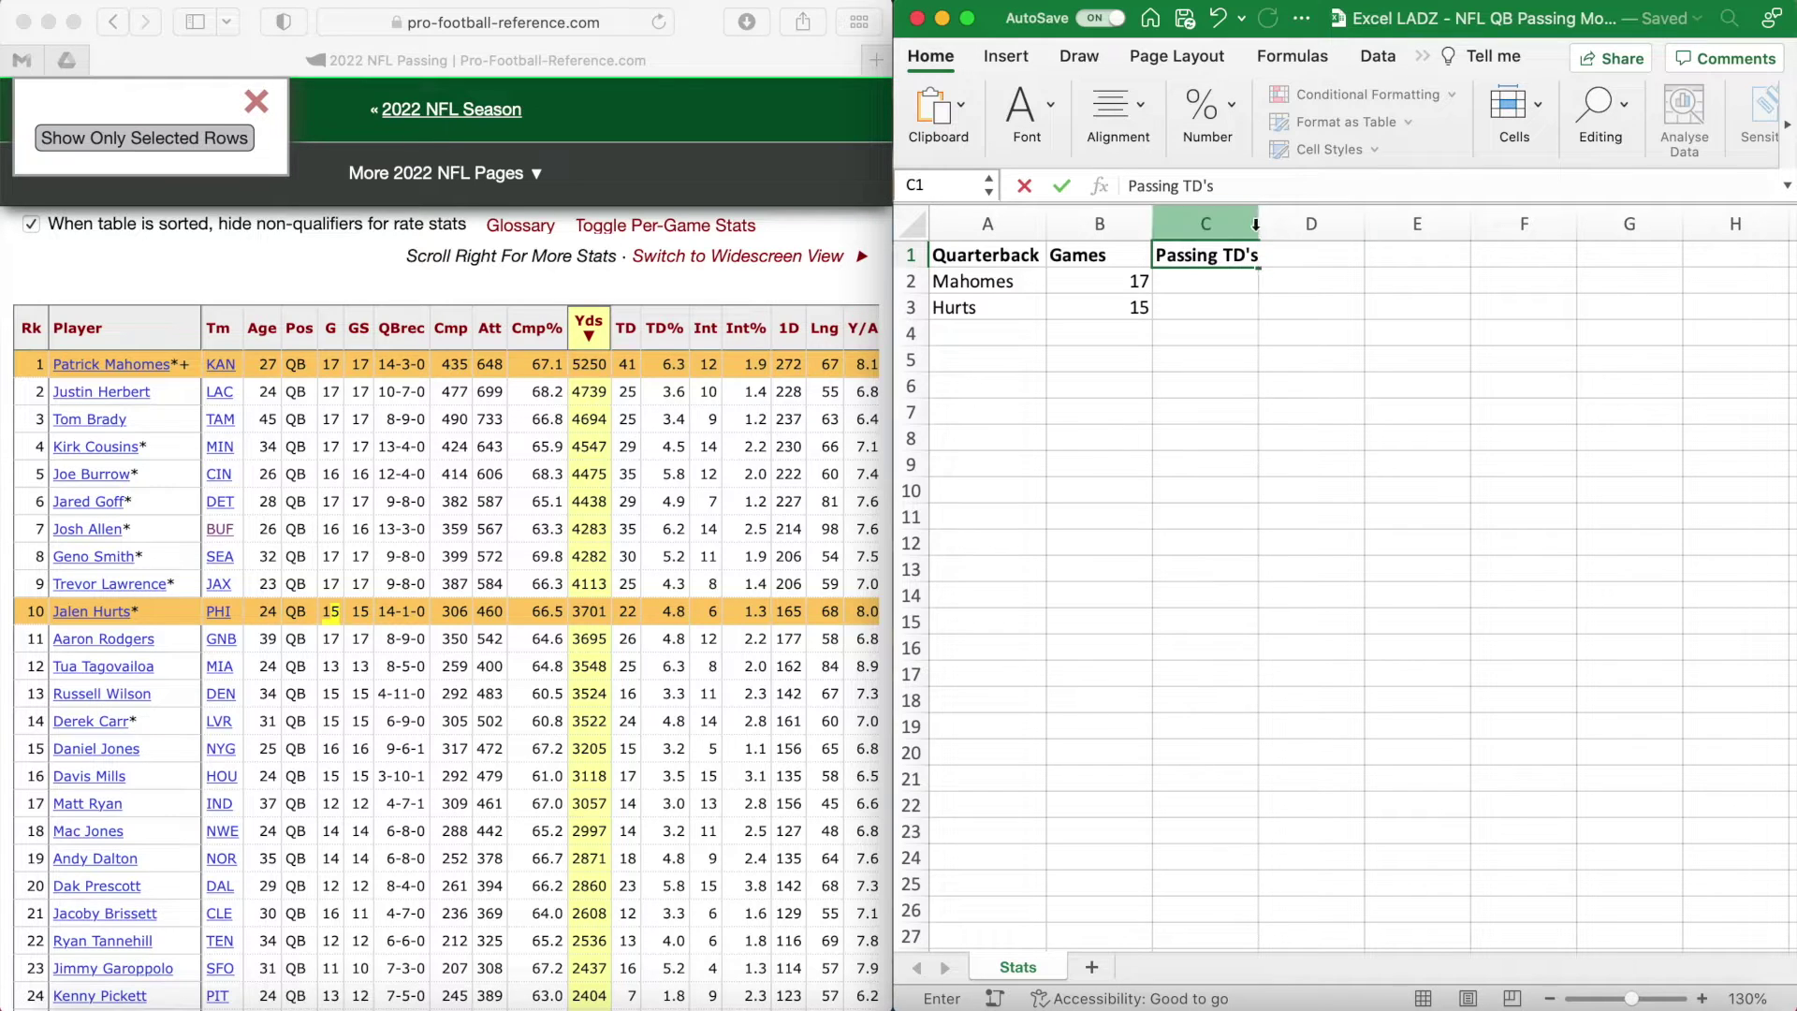
pyautogui.click(1208, 223)
pyautogui.click(1231, 278)
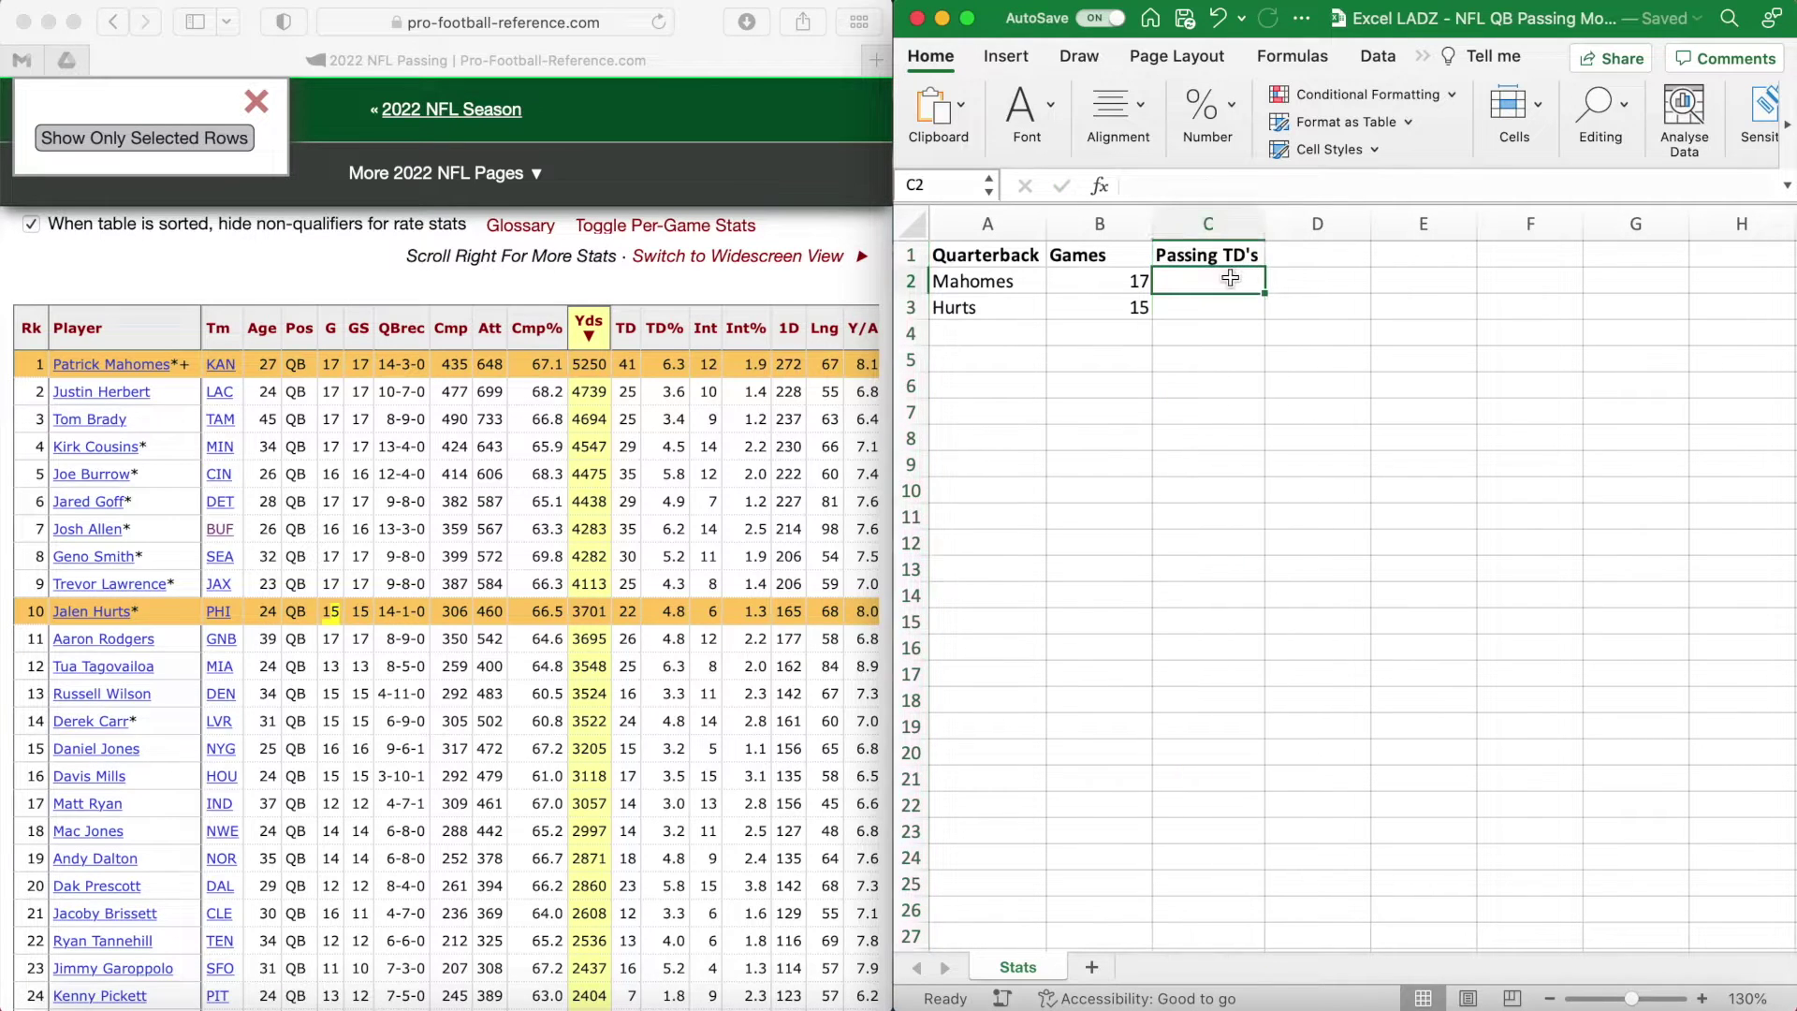
# Find Mahomes' passing touchdowns in the TD column of the passing table and enter 41 in cell C2.
pyautogui.click(568, 334)
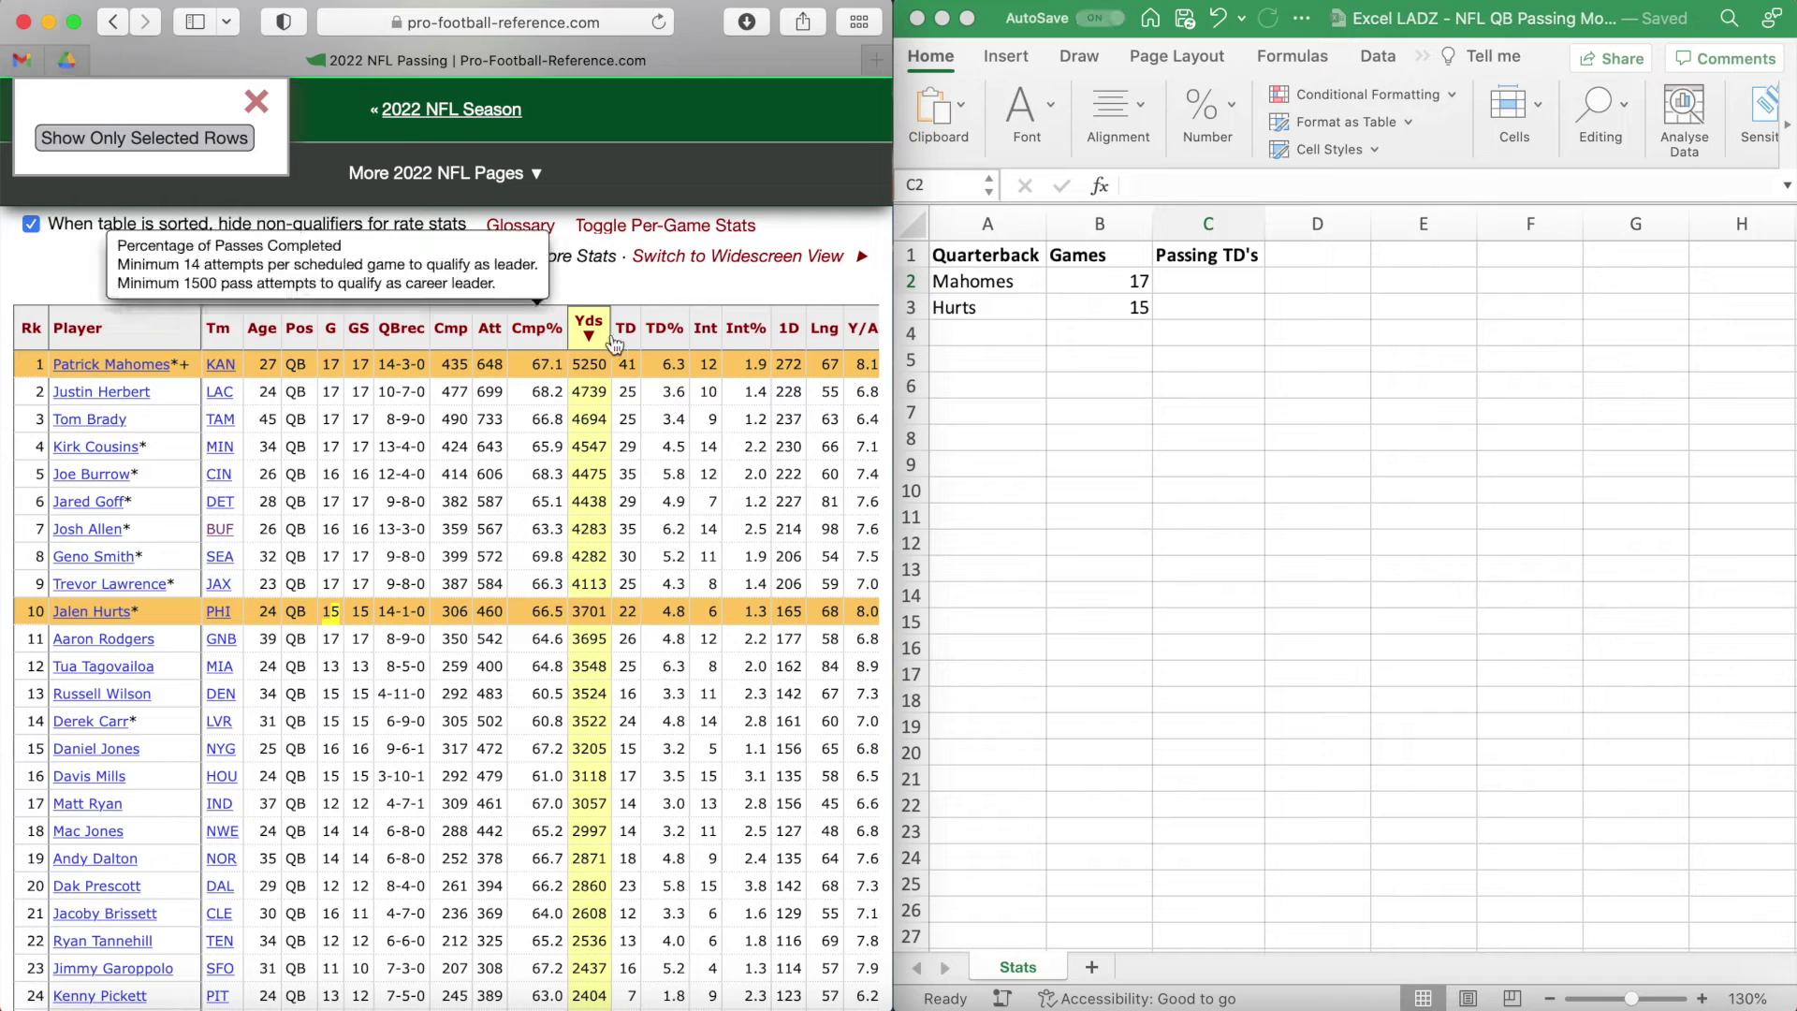
pyautogui.click(257, 101)
pyautogui.click(625, 359)
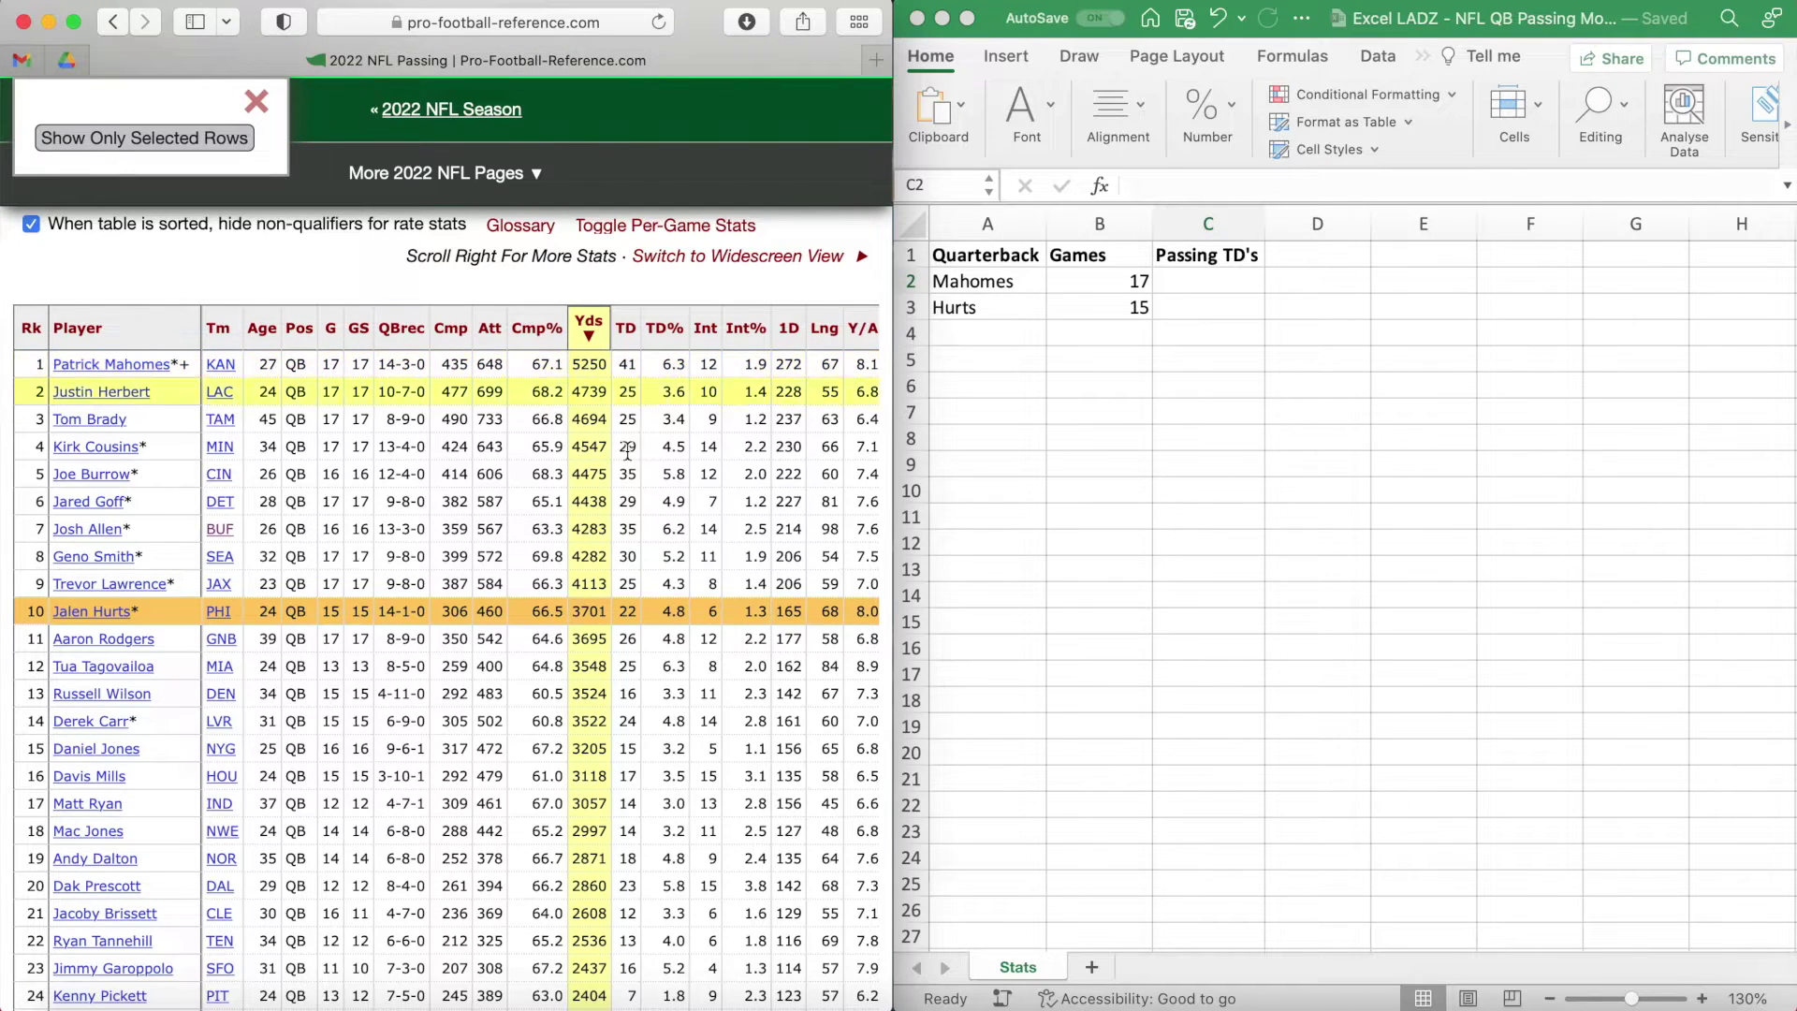
pyautogui.click(626, 609)
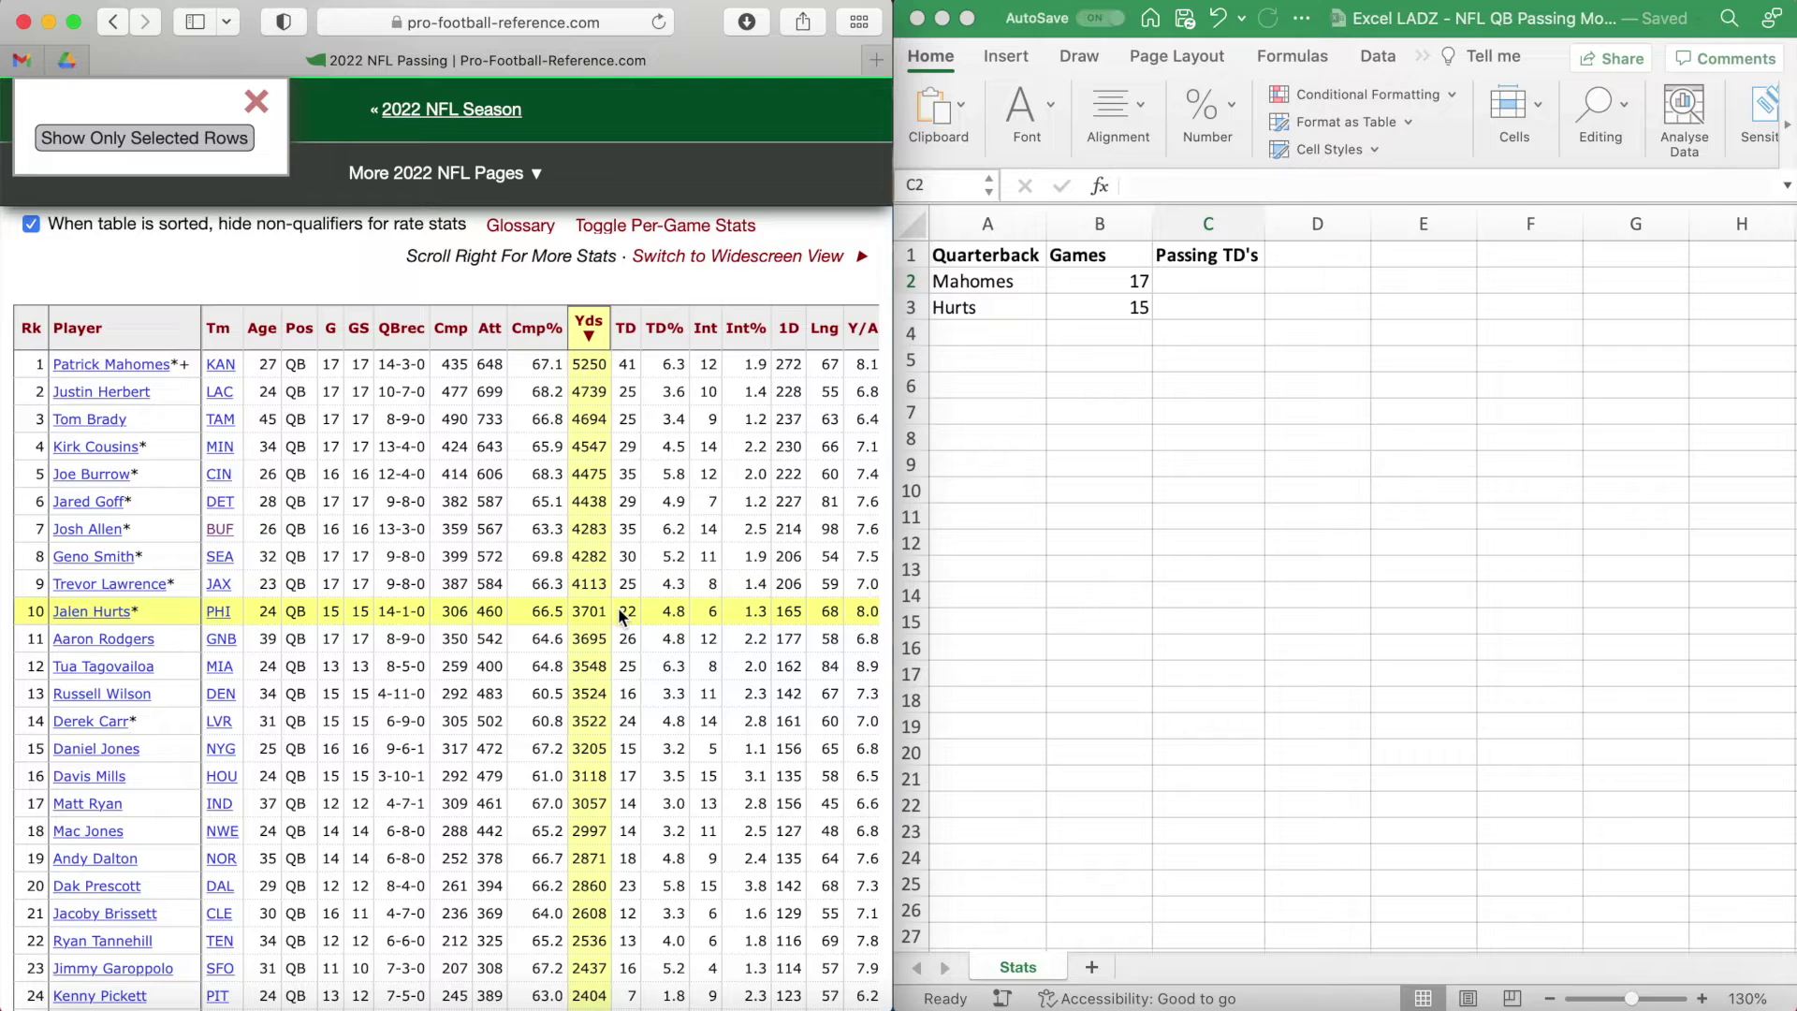
pyautogui.click(635, 368)
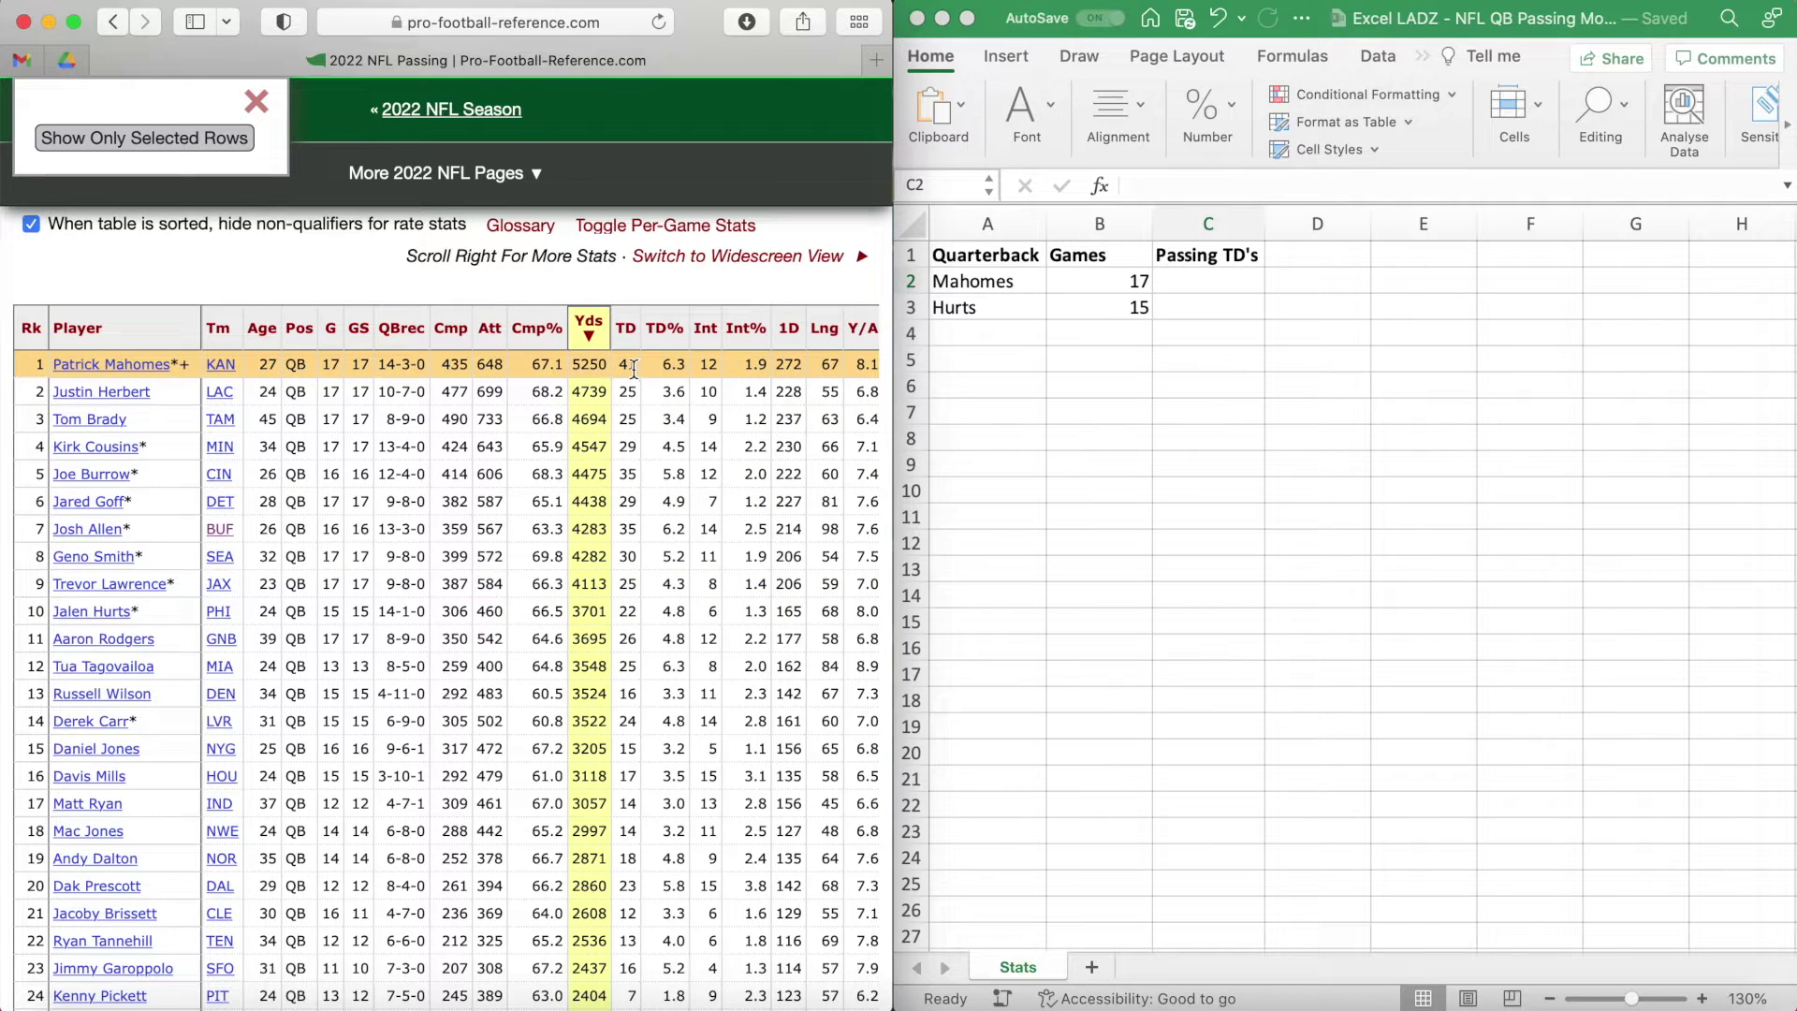
pyautogui.click(615, 368)
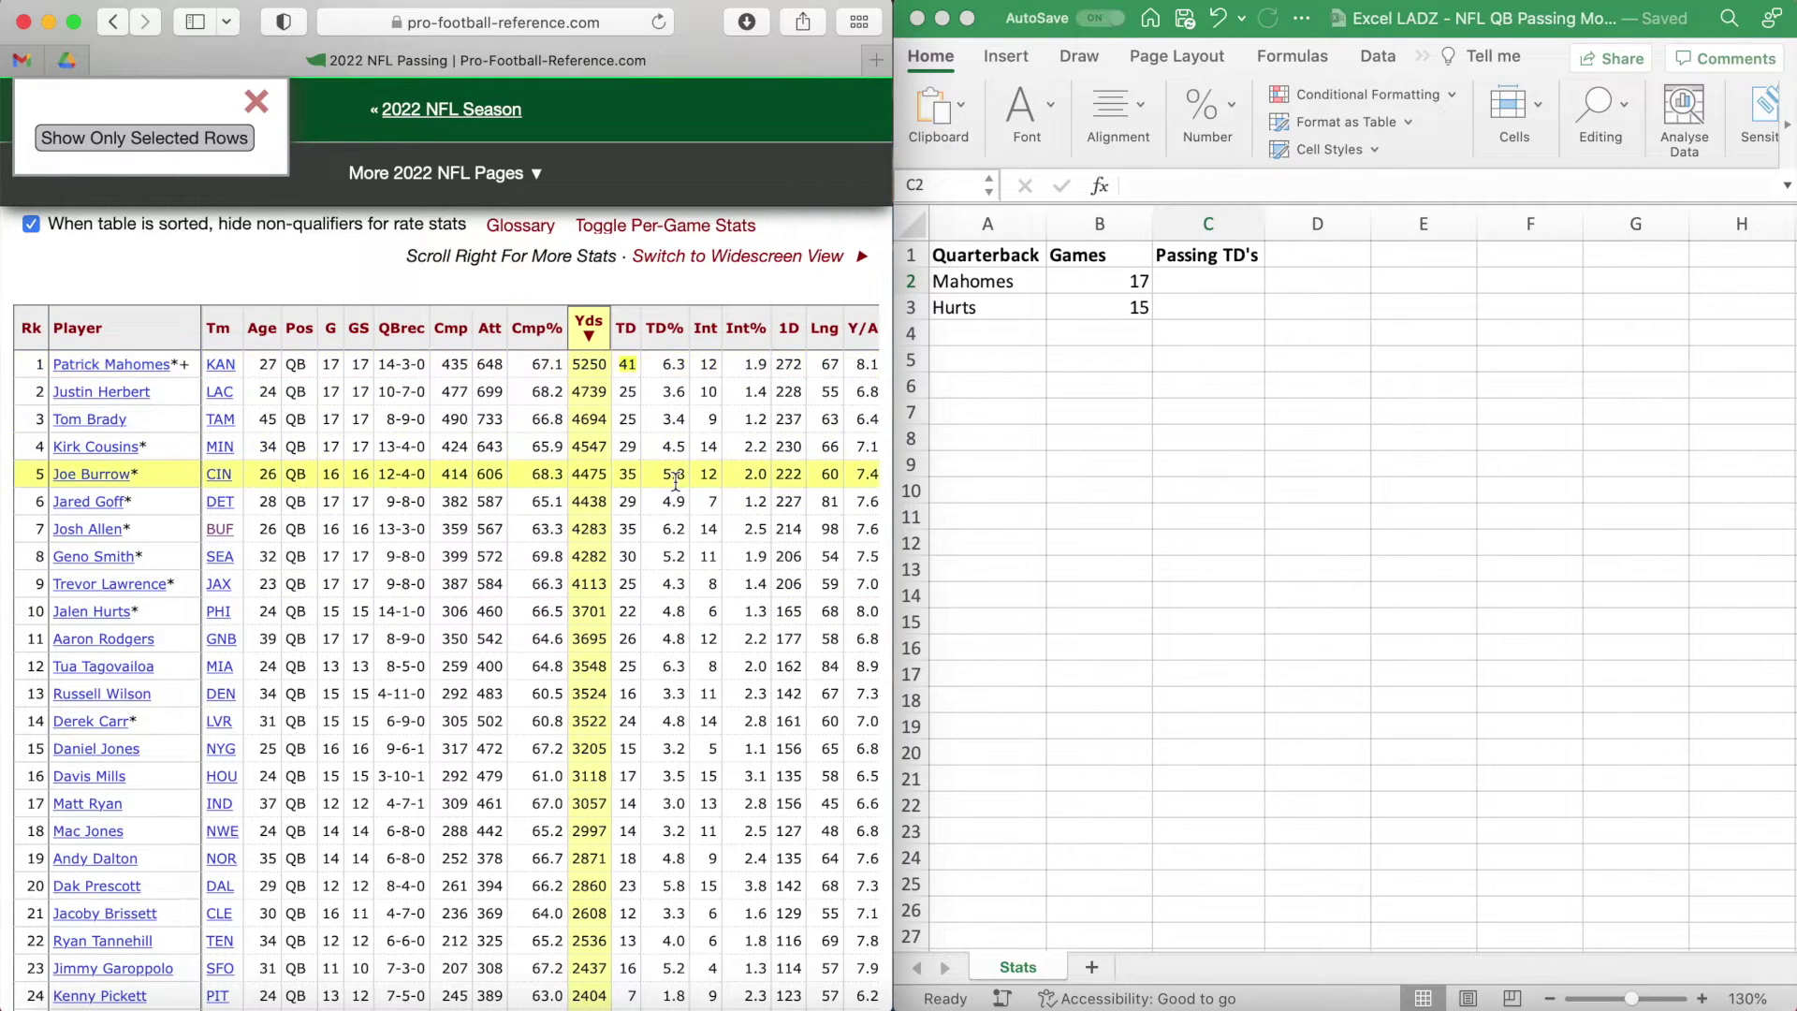
pyautogui.click(1204, 283)
pyautogui.write('41')
pyautogui.press('Return')
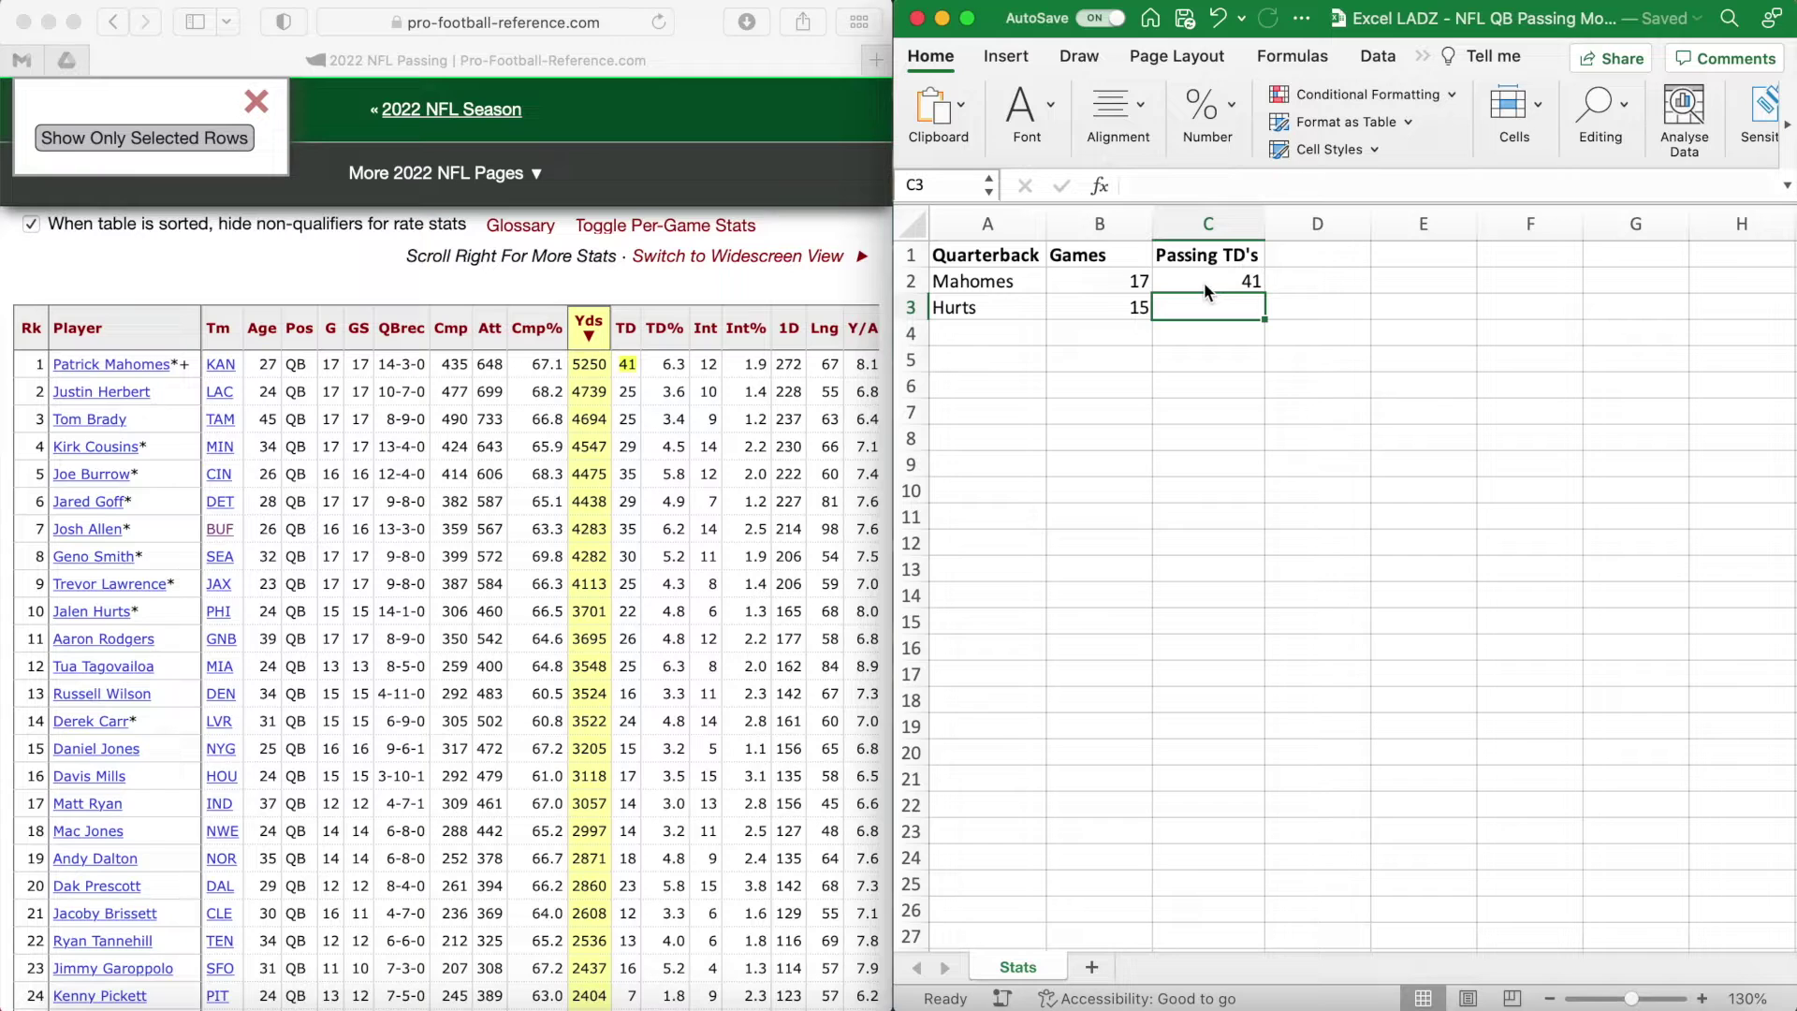
# Find Hurts' passing touchdowns in the TD column of the passing table and enter 22 in cell C3.
pyautogui.click(626, 612)
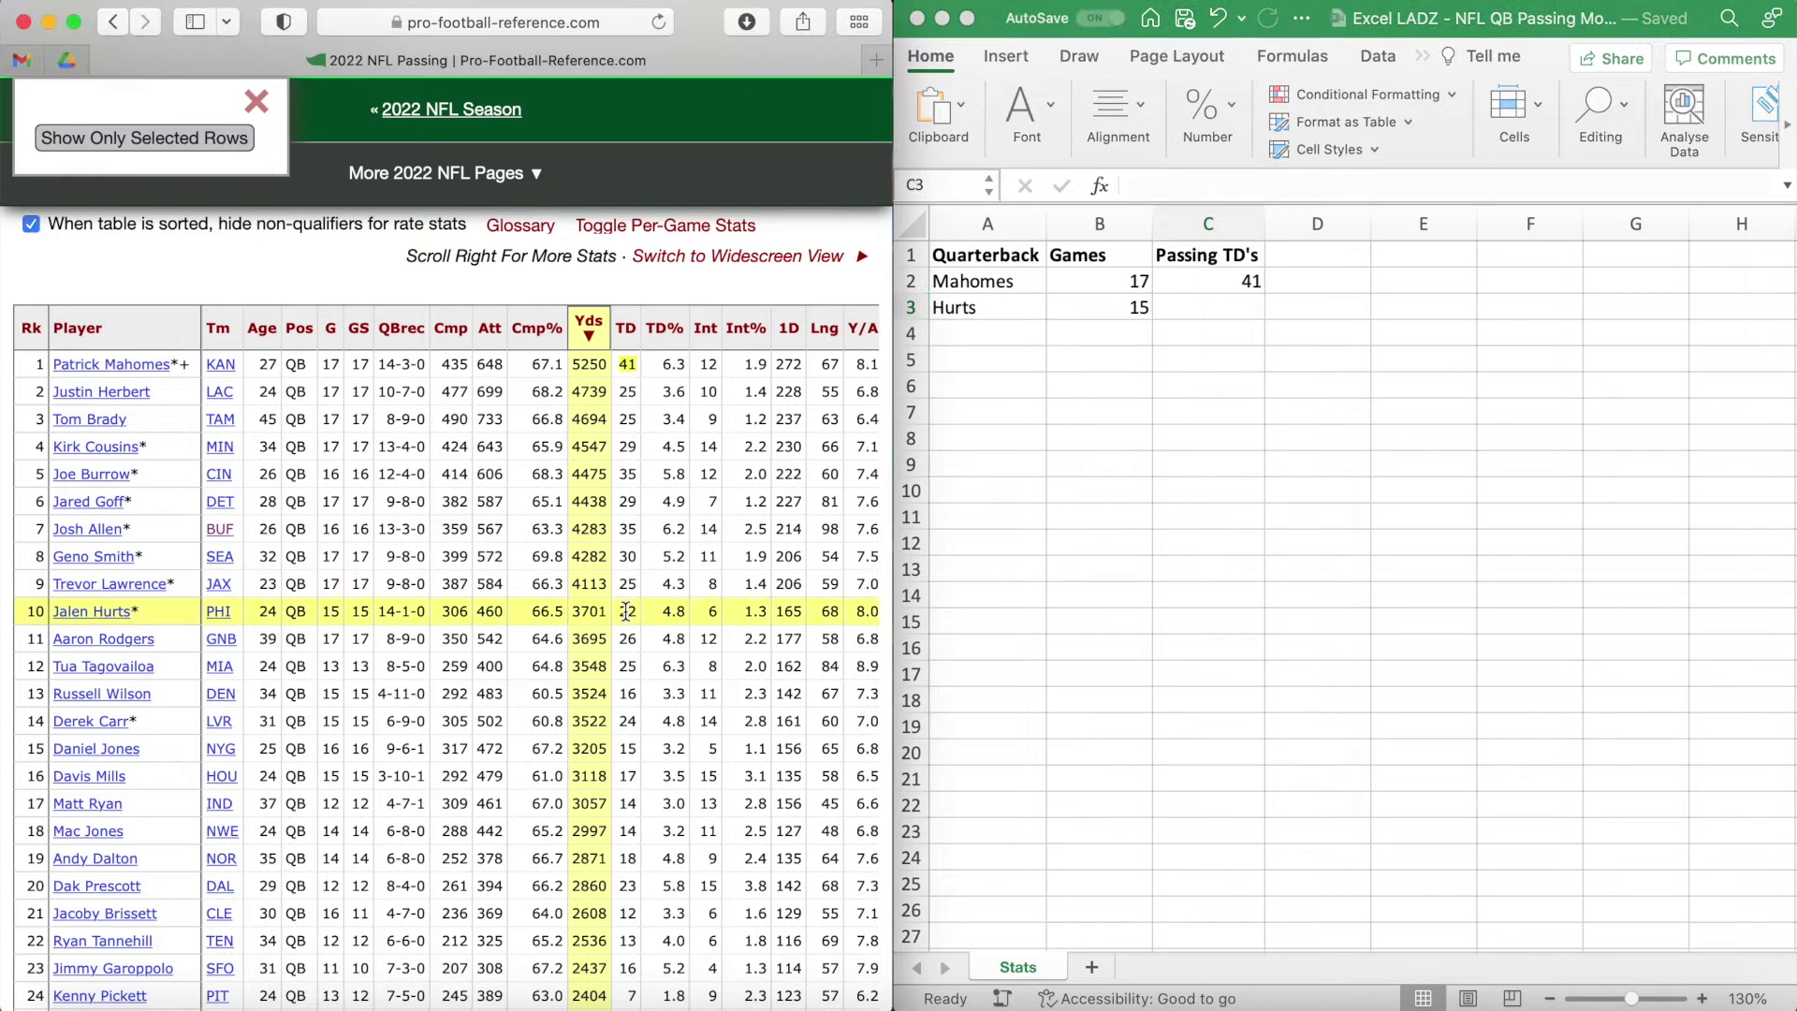
pyautogui.click(626, 611)
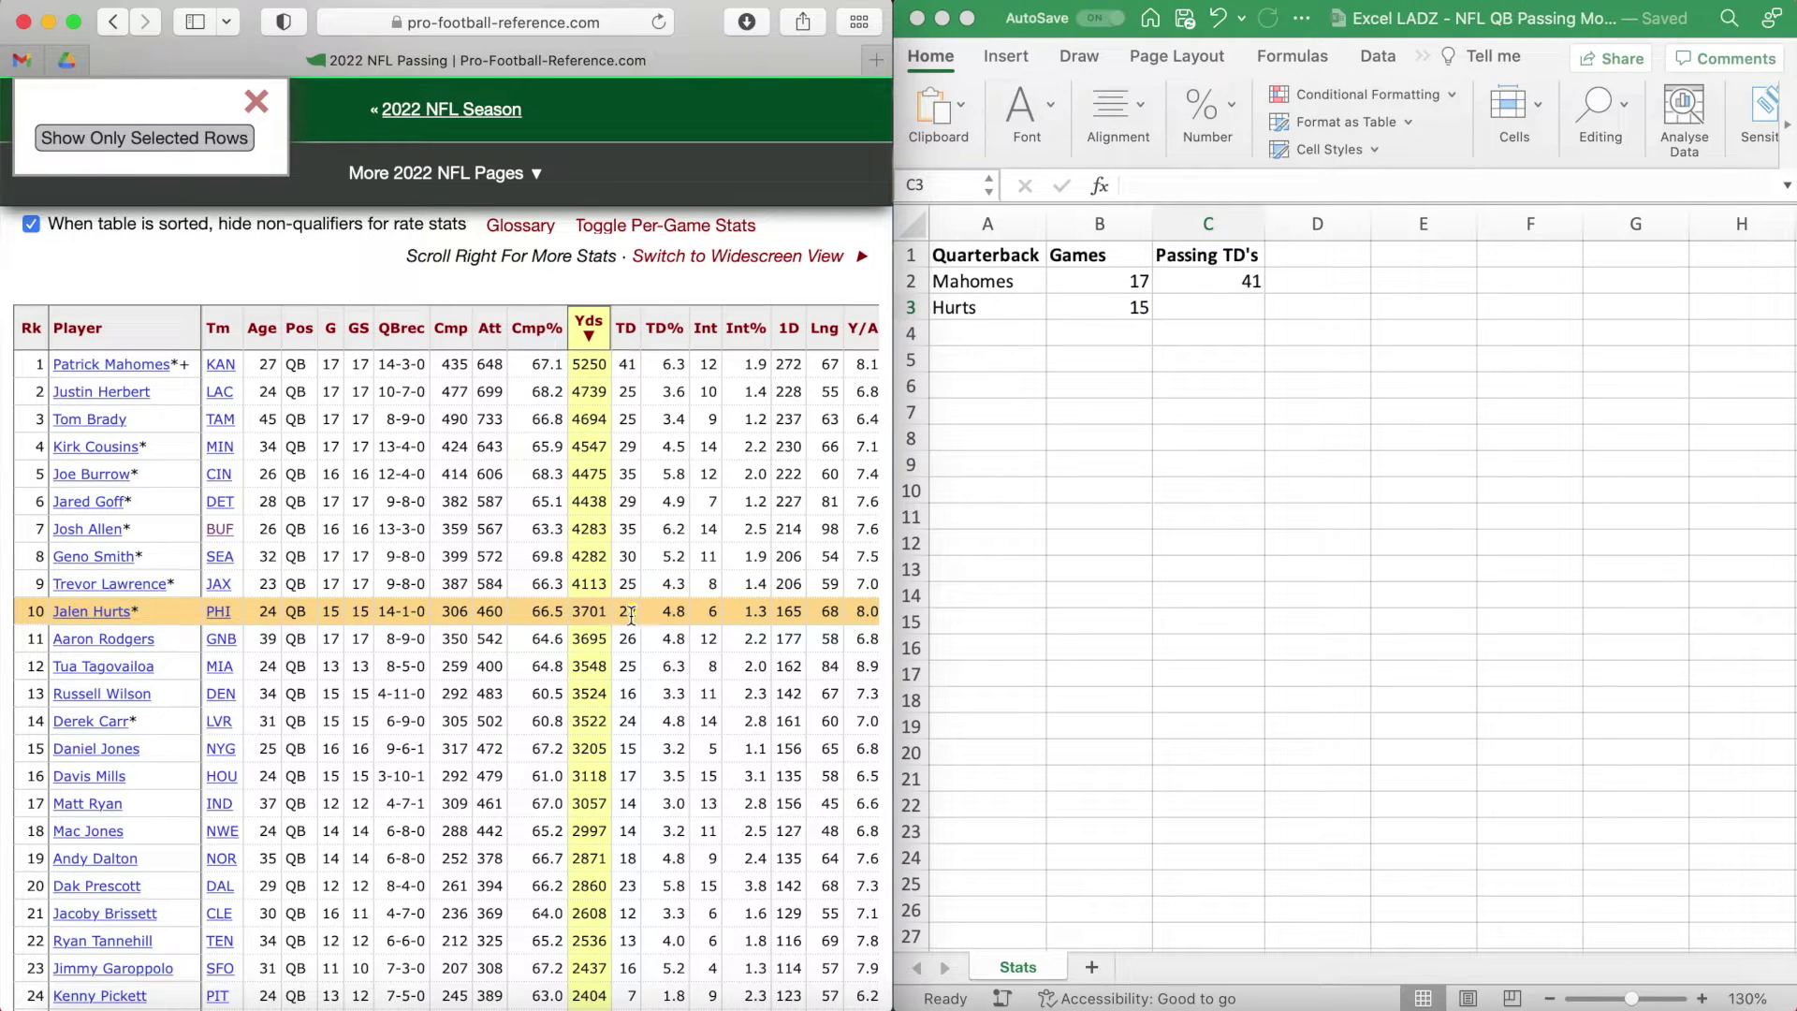
pyautogui.doubleClick(622, 613)
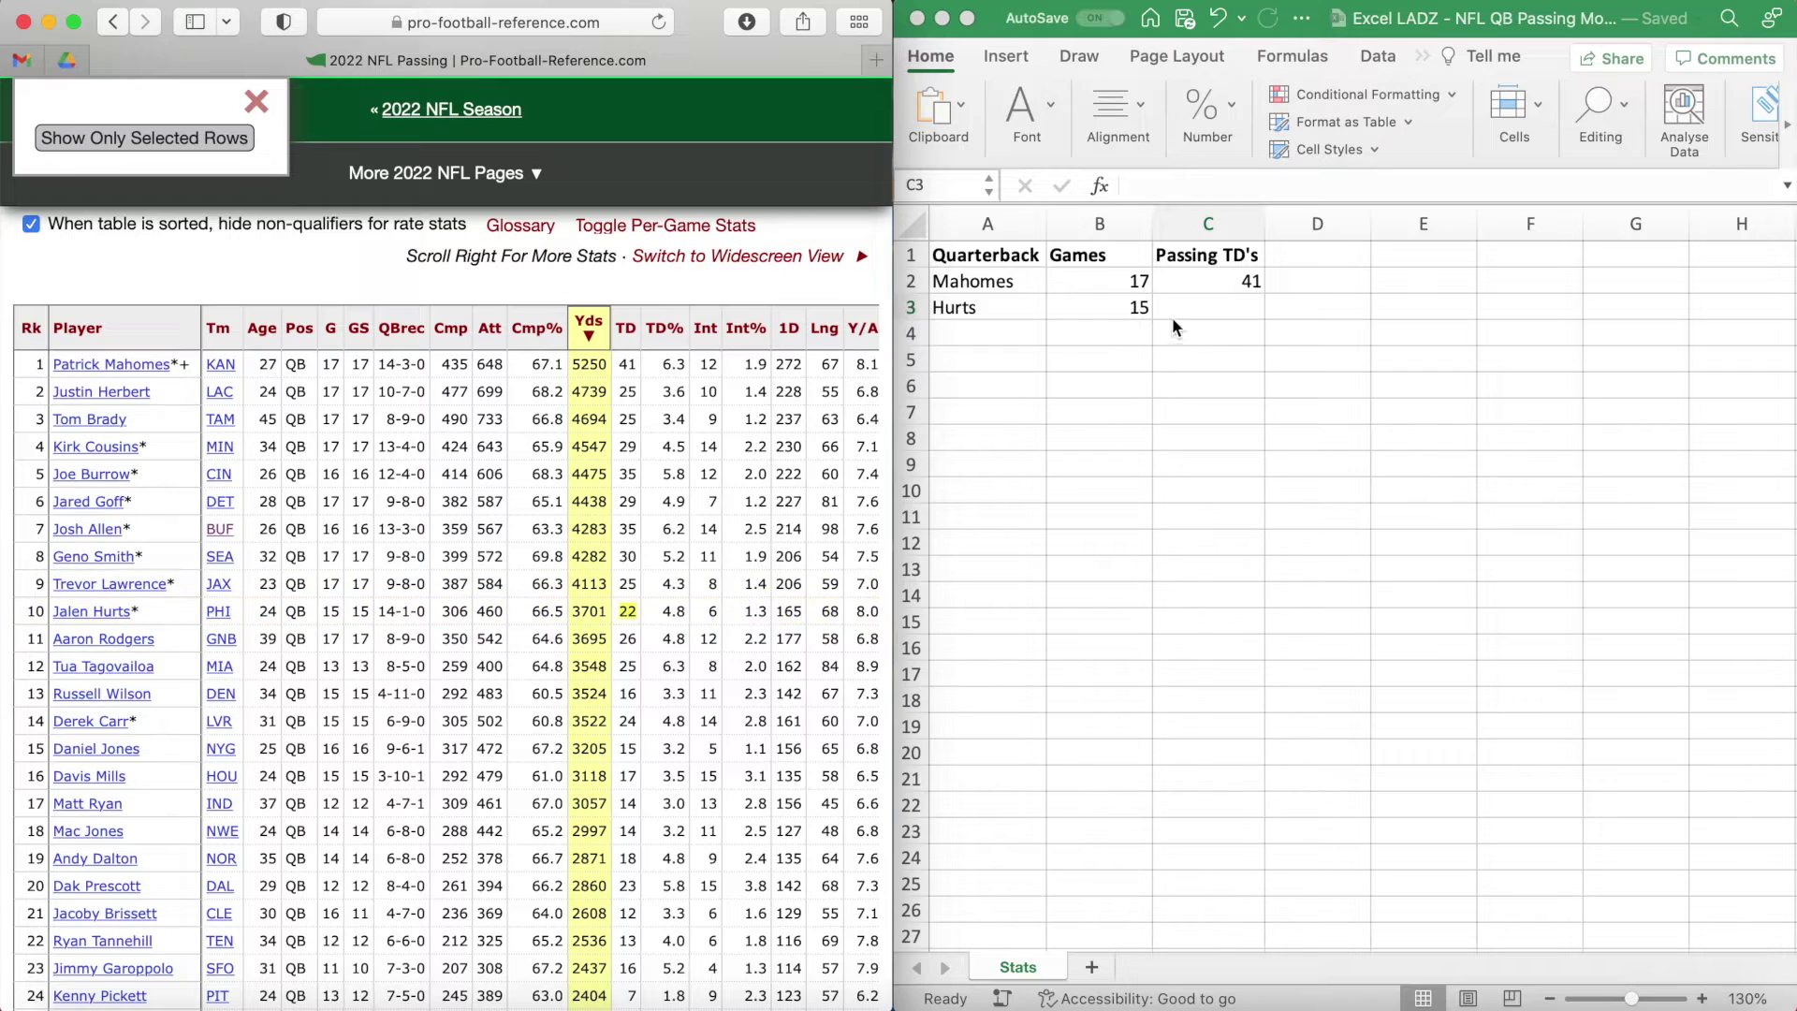
pyautogui.click(1204, 311)
pyautogui.write('22')
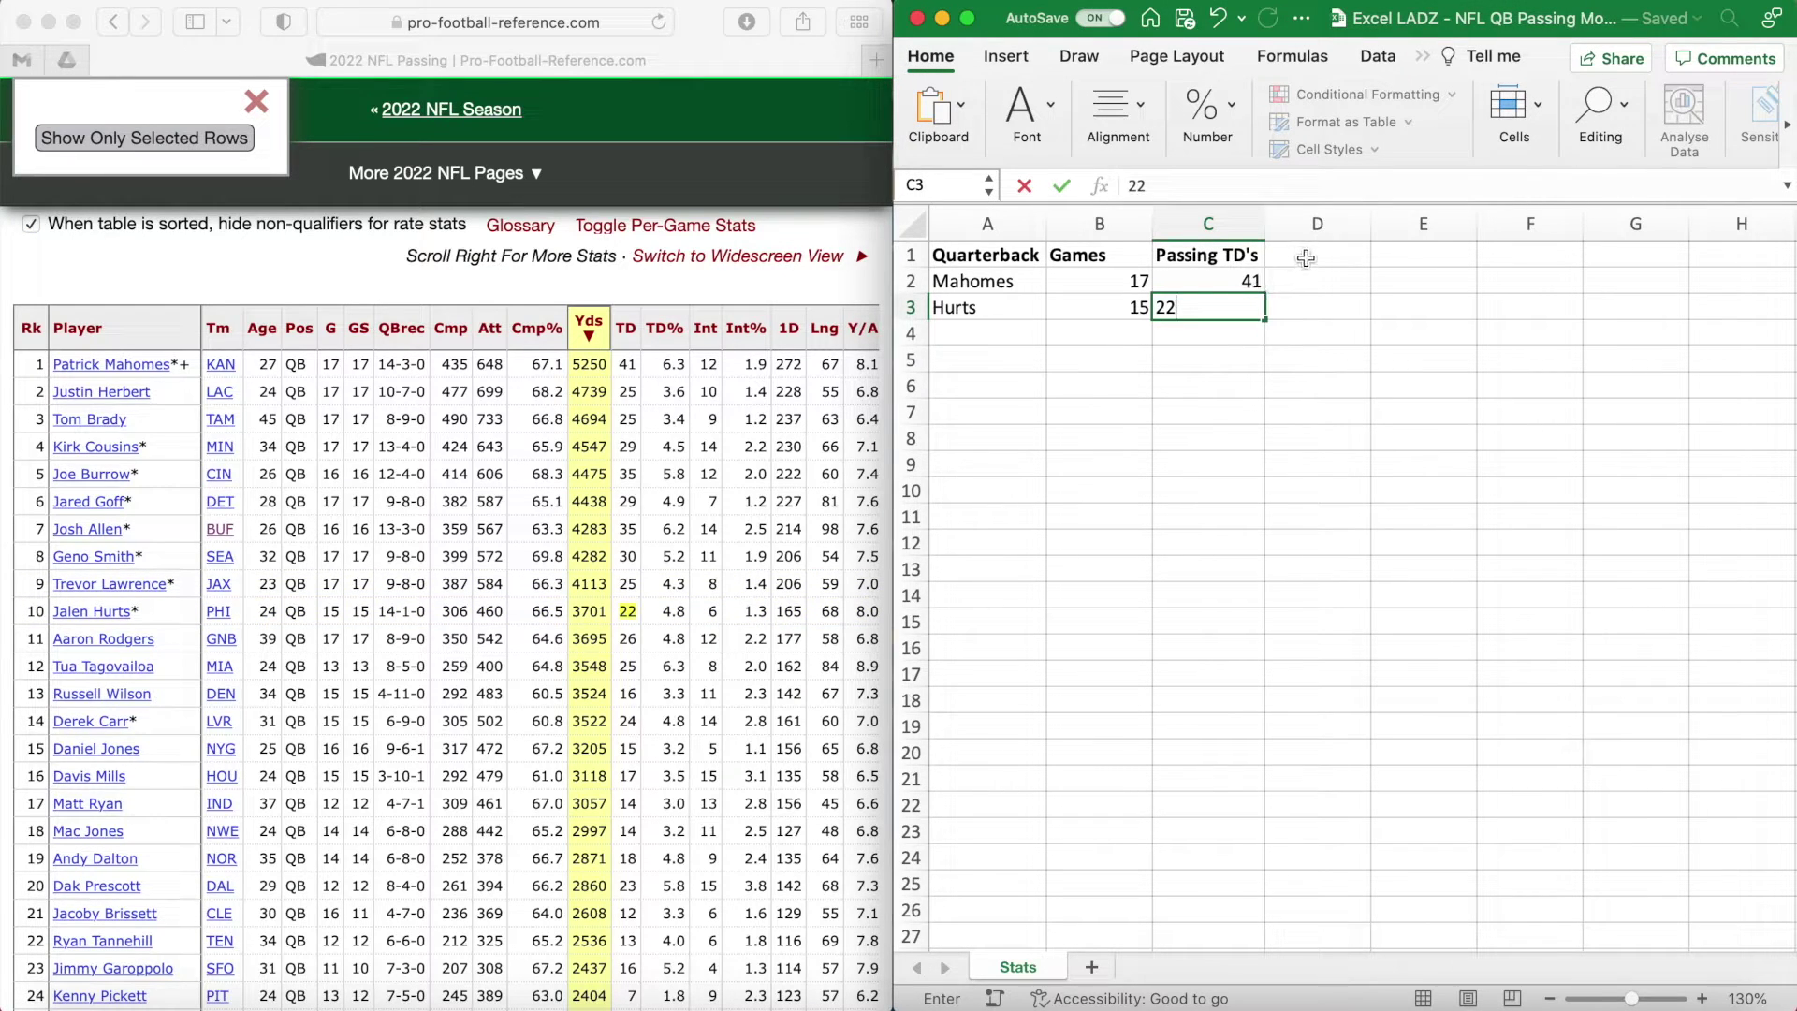
# Add the header PTD / G in cell D1 and calculate Mahomes' touchdowns per game in D2 with =C2/B2.
pyautogui.click(1306, 259)
pyautogui.write('PTD / G')
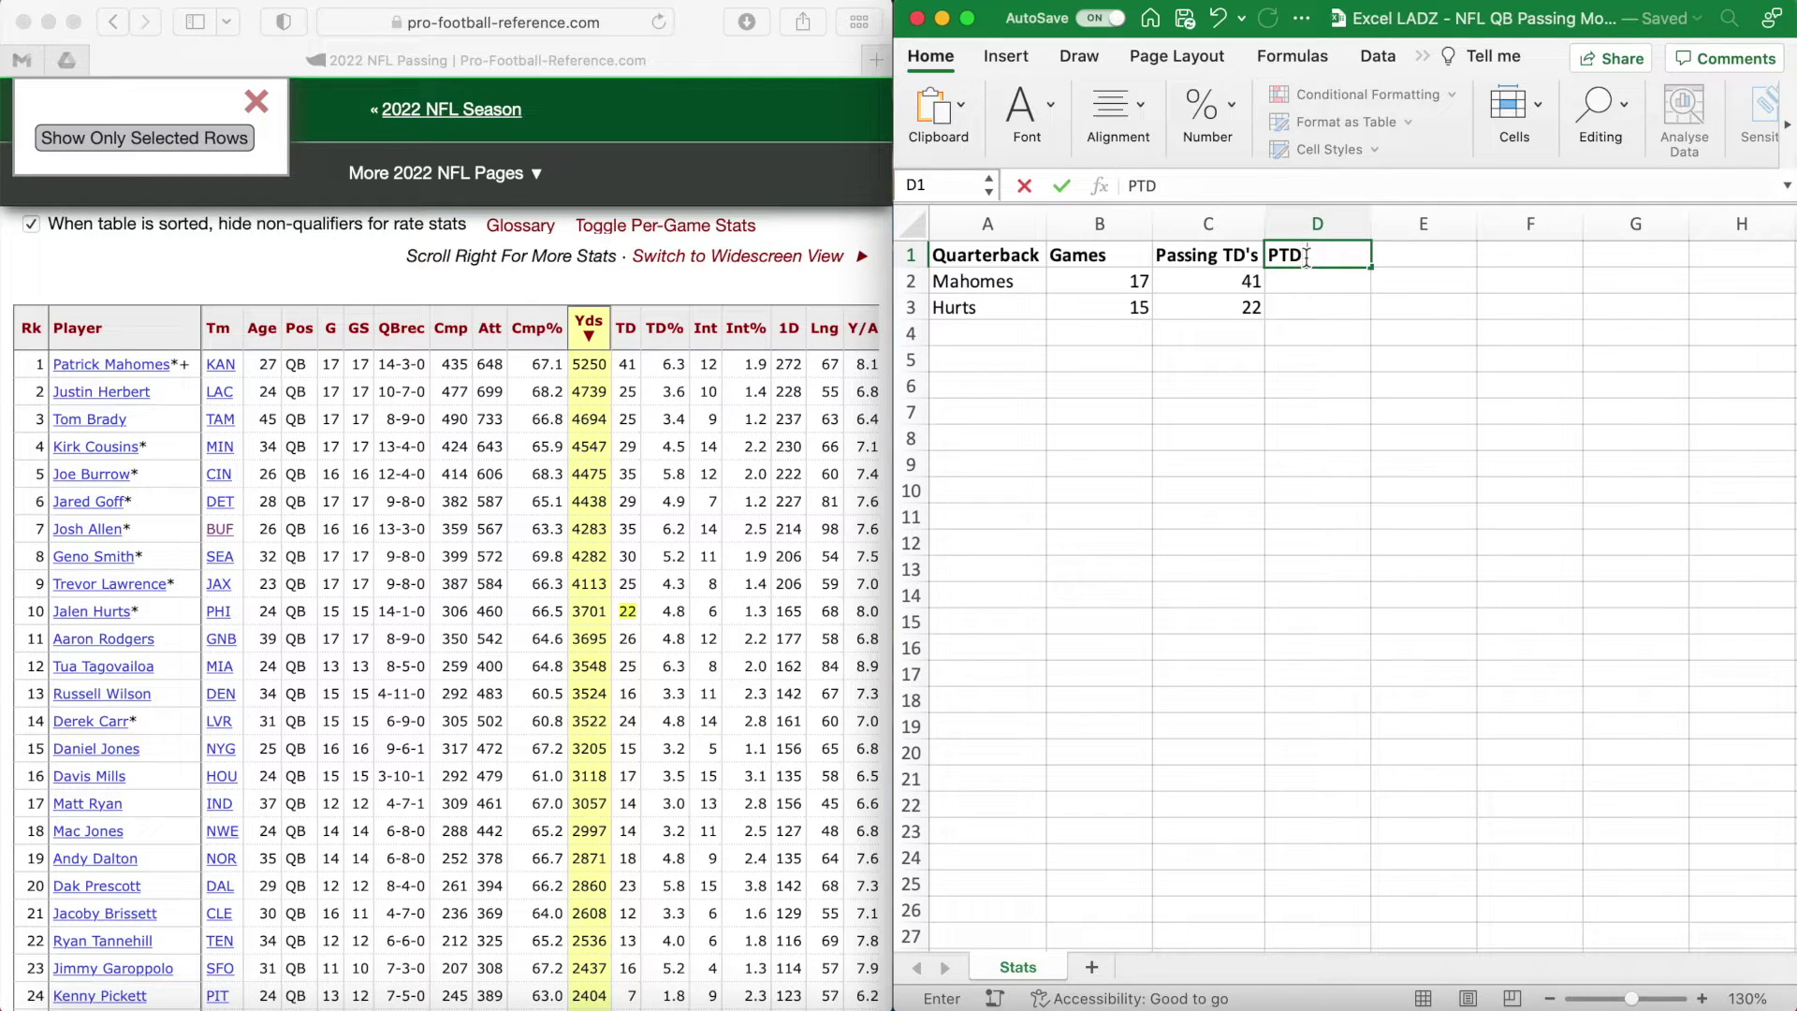
pyautogui.click(1357, 294)
pyautogui.write('=')
pyautogui.click(1240, 285)
pyautogui.write('/')
pyautogui.click(1125, 291)
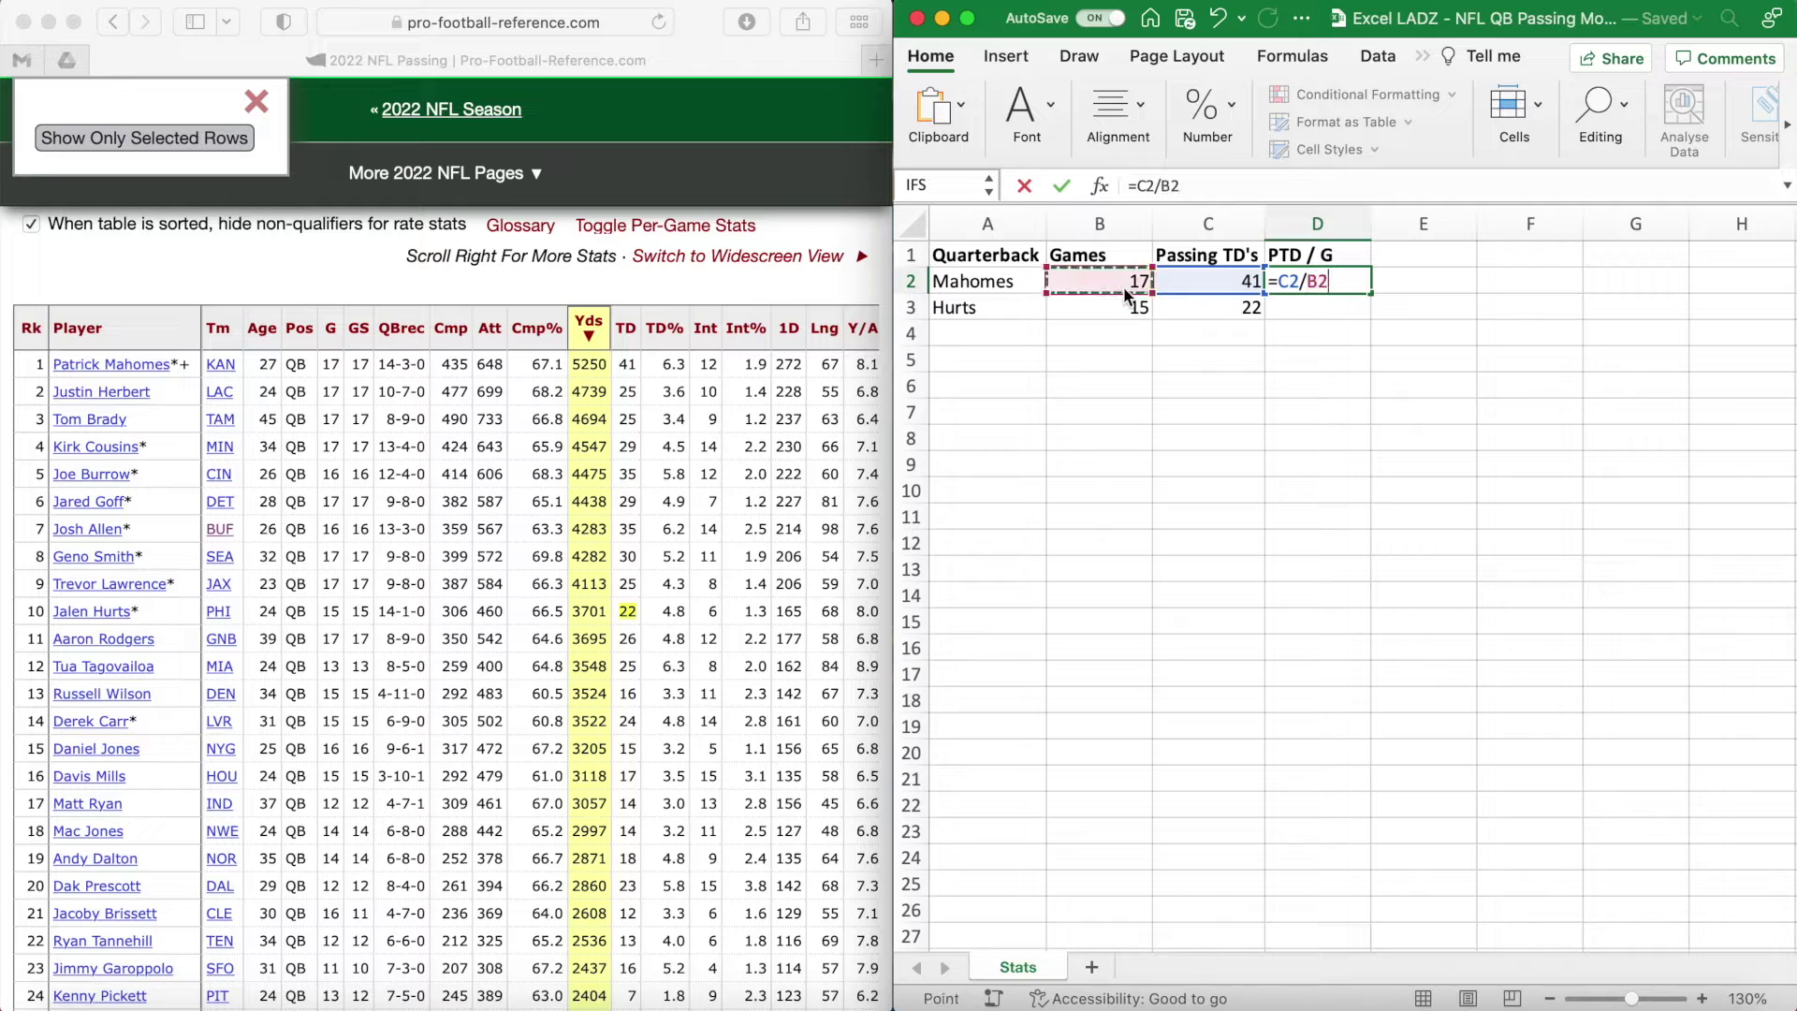
pyautogui.press('Return')
# Copy the touchdowns-per-game formula from D2 down to D3 and show both results with two decimal places.
pyautogui.click(1313, 283)
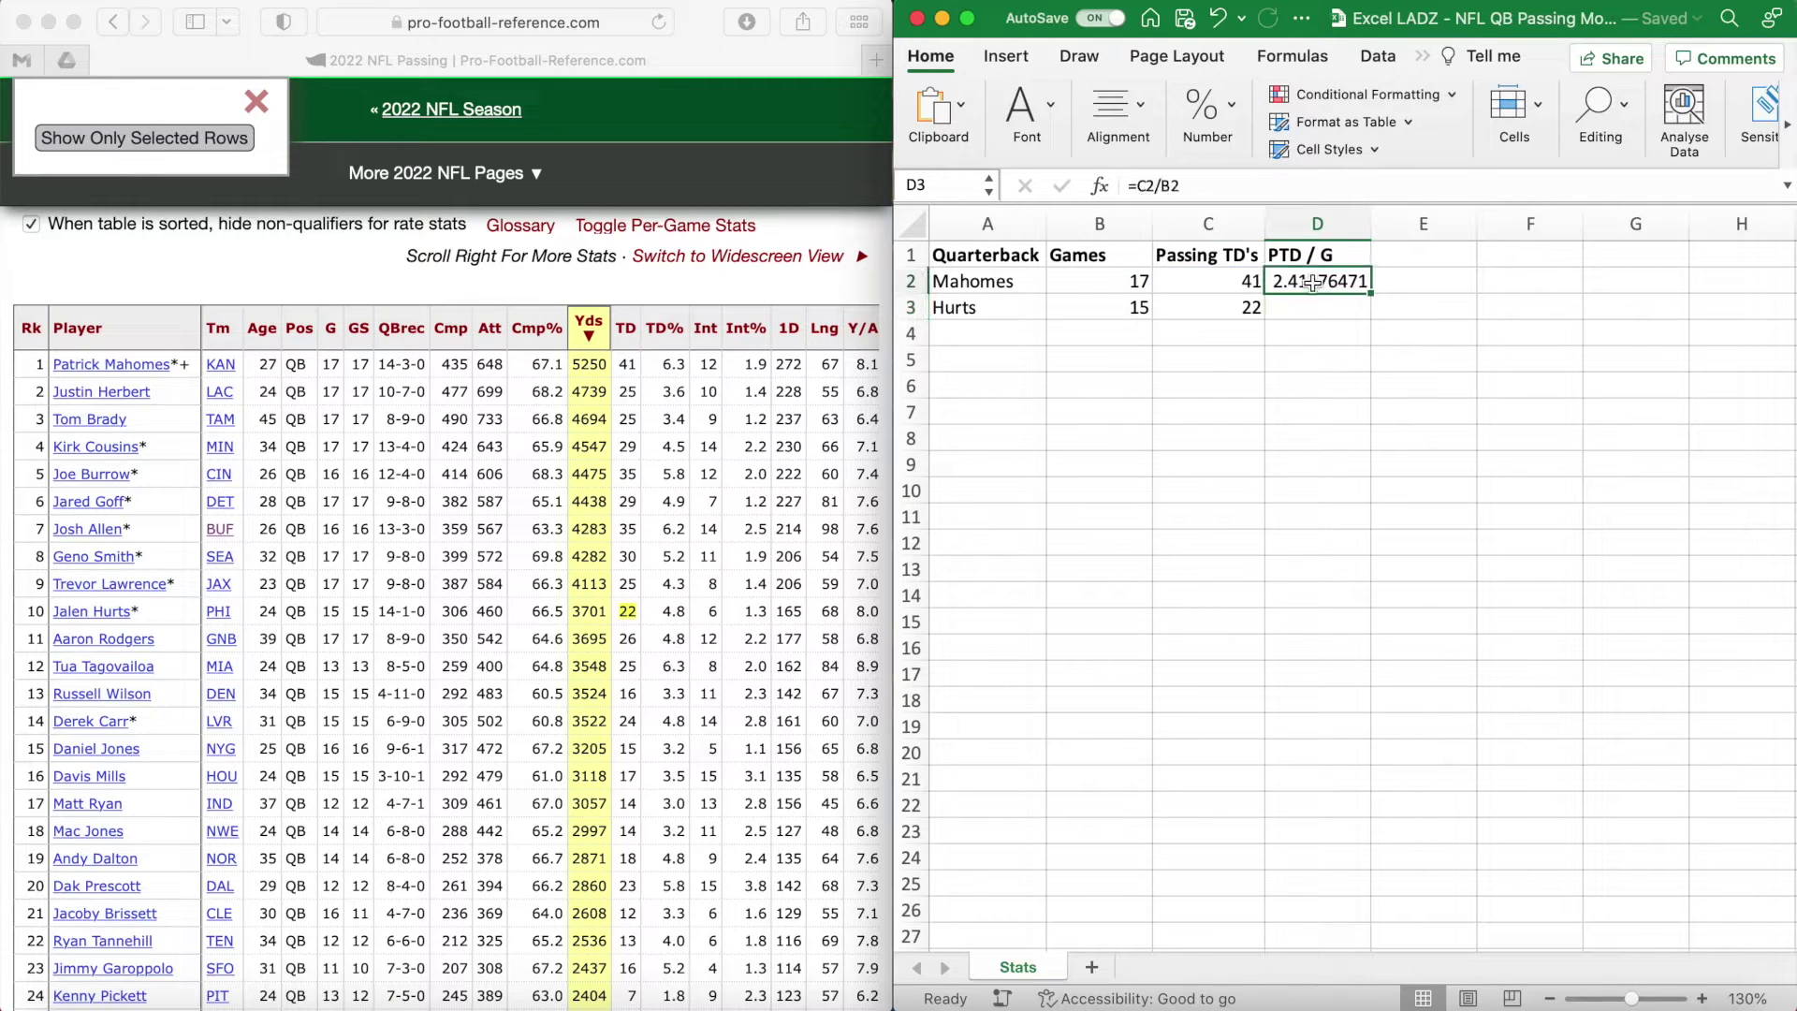
pyautogui.moveTo(1371, 294); pyautogui.dragTo(1372, 317)
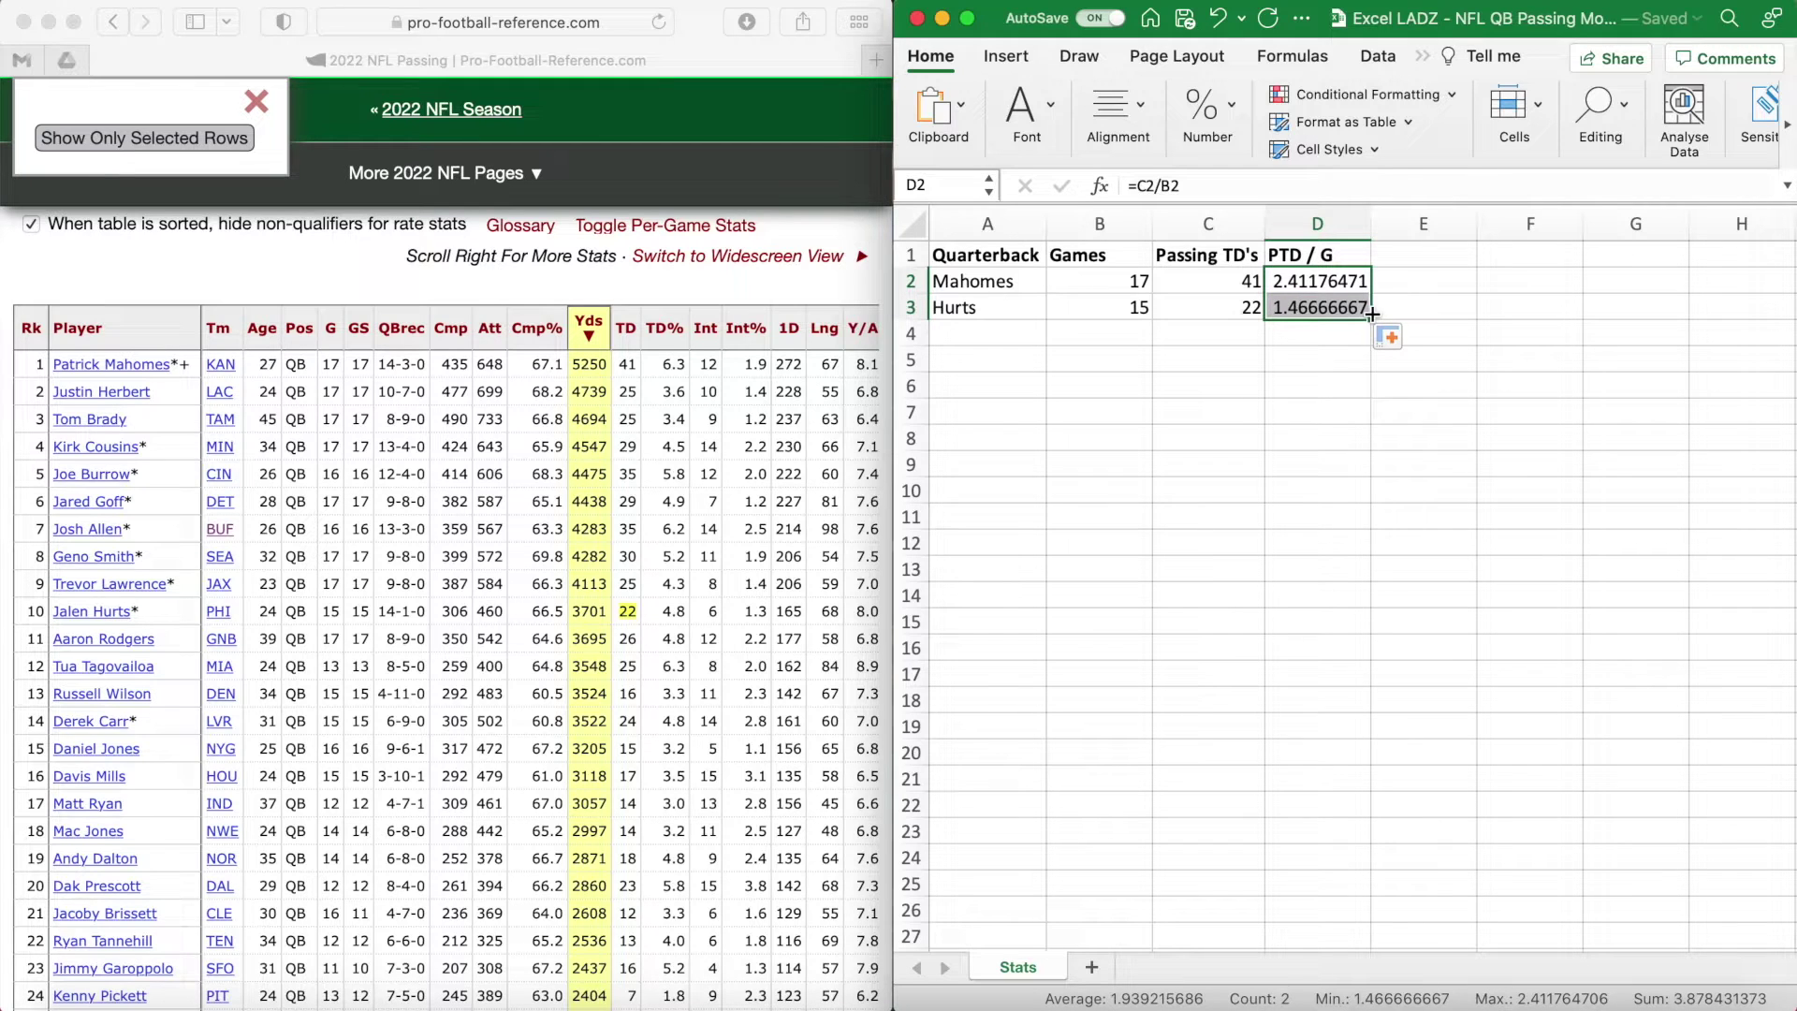
pyautogui.click(1228, 100)
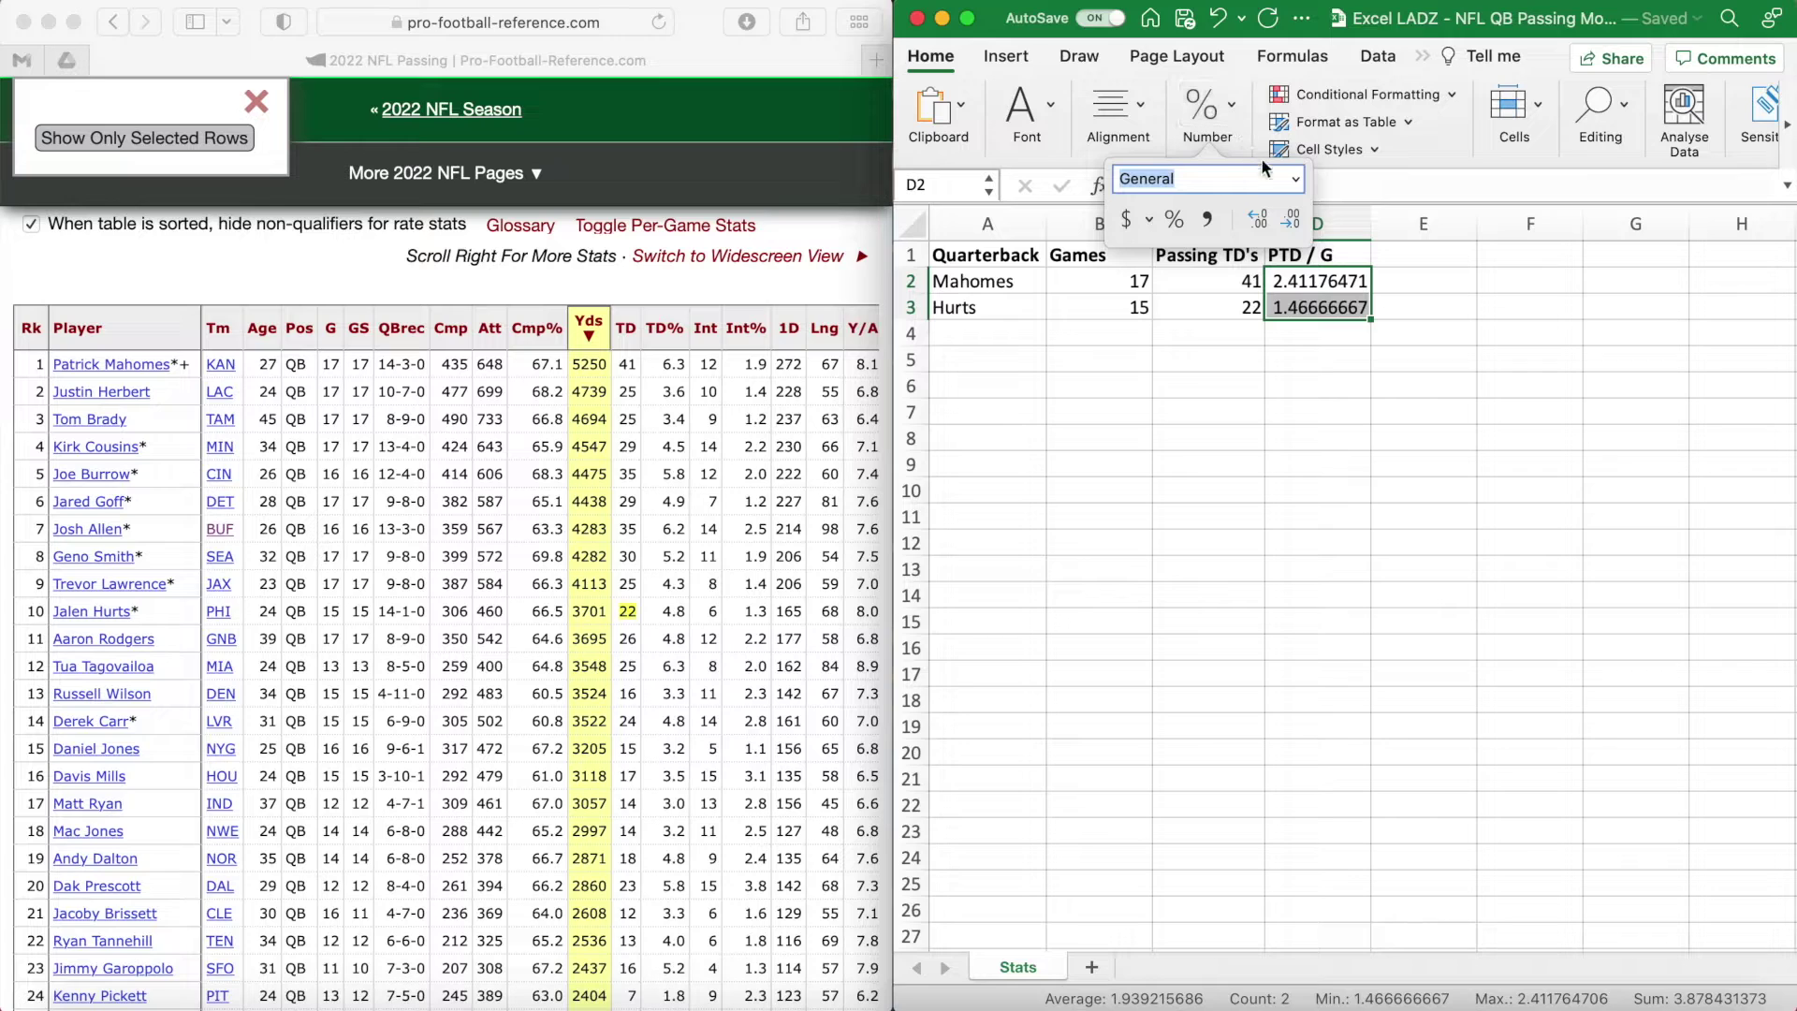
pyautogui.click(1292, 223)
pyautogui.click(1291, 223)
pyautogui.click(1291, 223)
pyautogui.click(1292, 222)
pyautogui.click(1291, 223)
pyautogui.click(1291, 223)
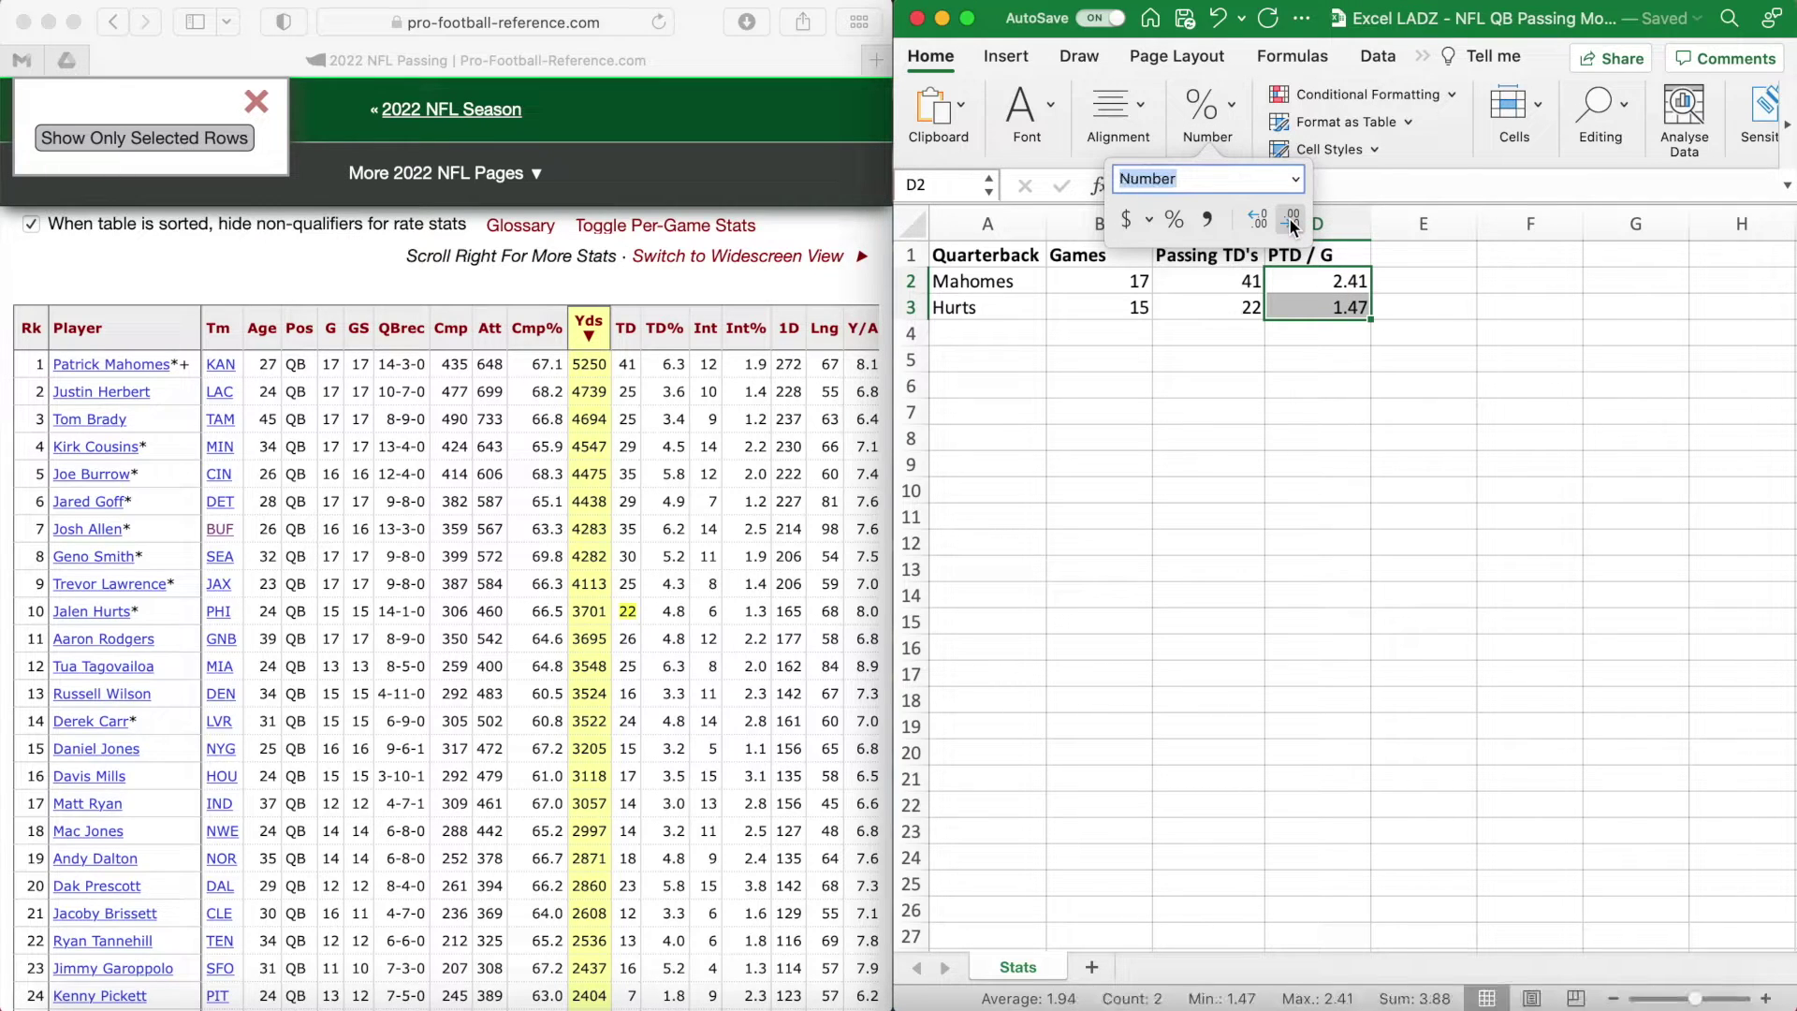
pyautogui.click(1338, 376)
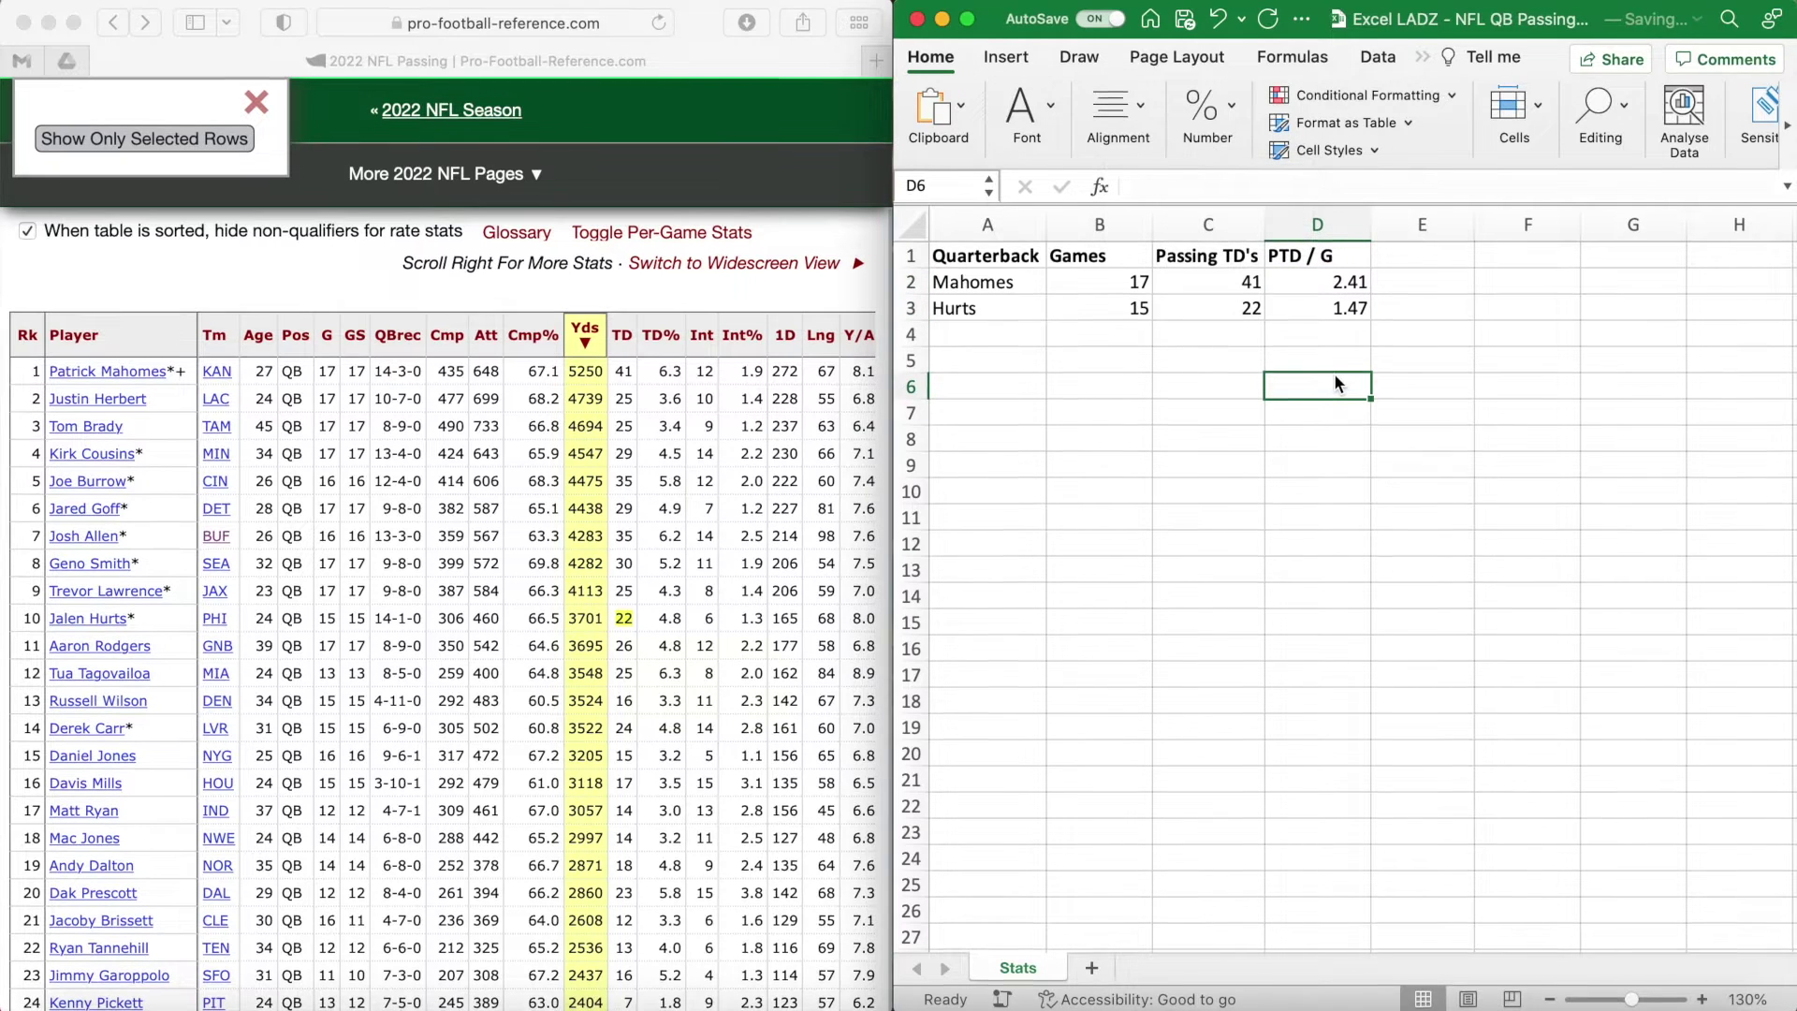
# Add the header Opp. Pass. TD / Av. in cell E1 and widen column E to fit it.
pyautogui.click(1435, 253)
pyautogui.write('Op')
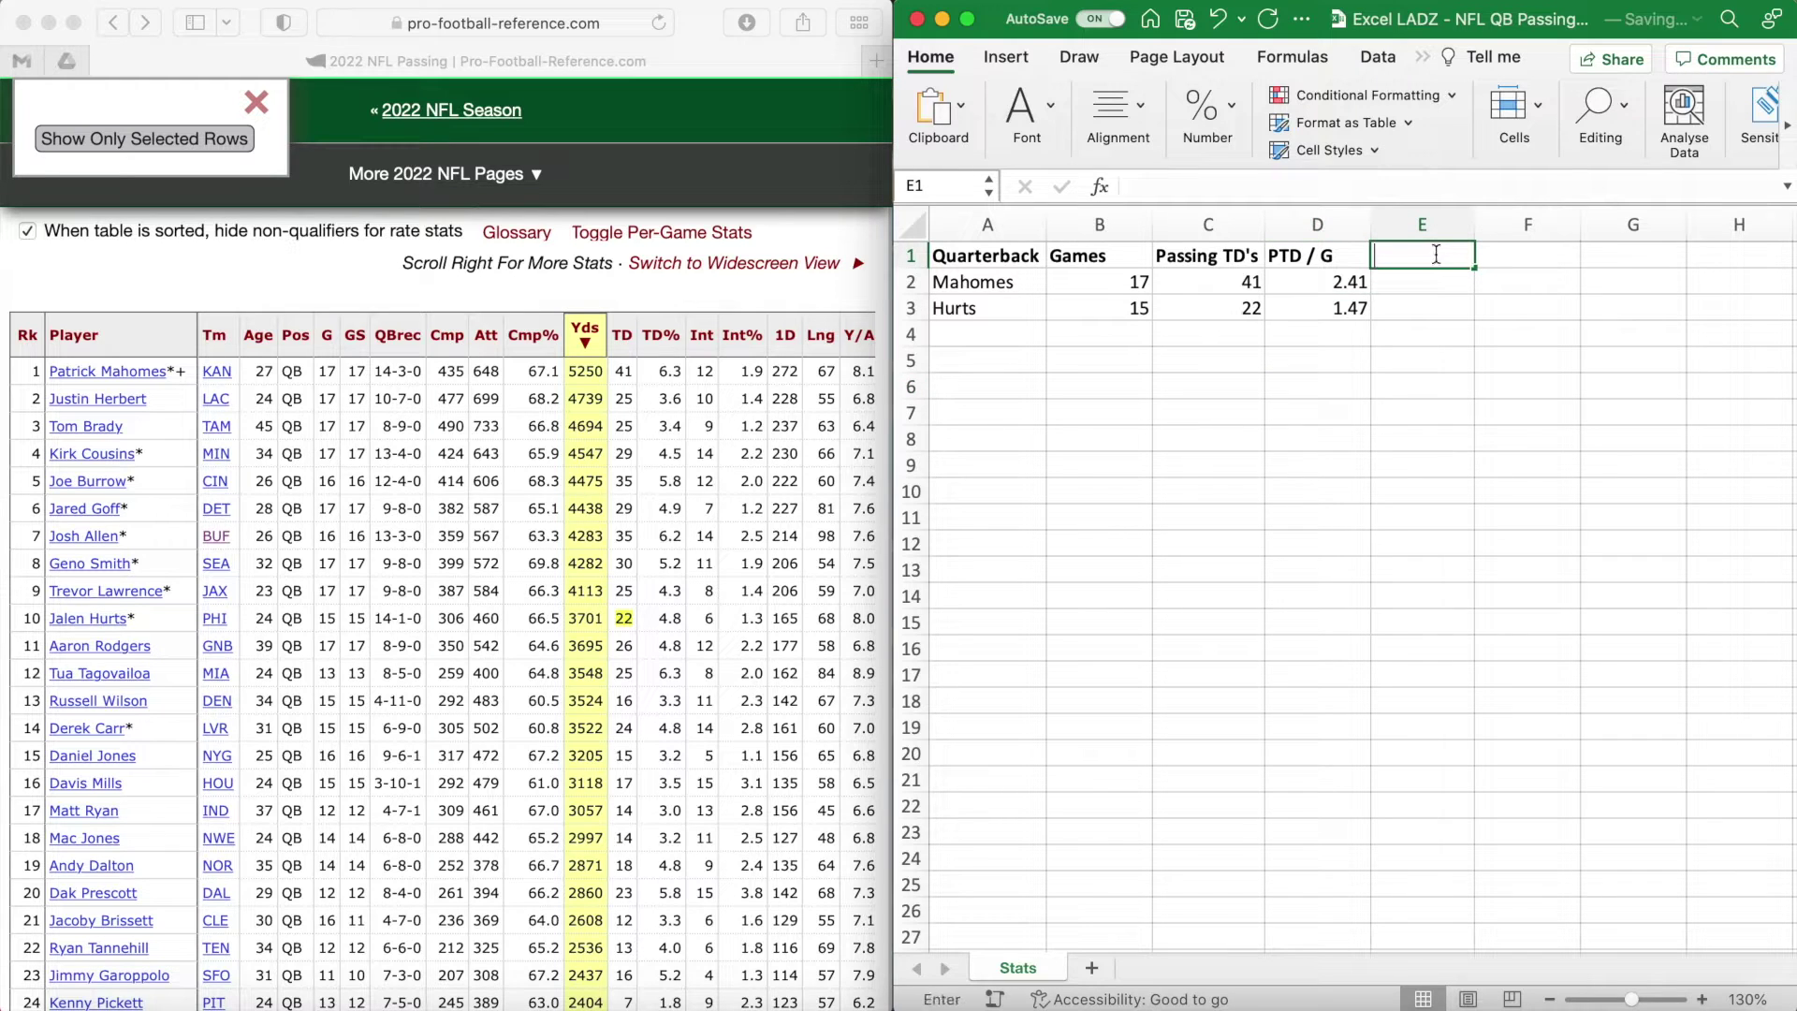
pyautogui.write('p. Pass.')
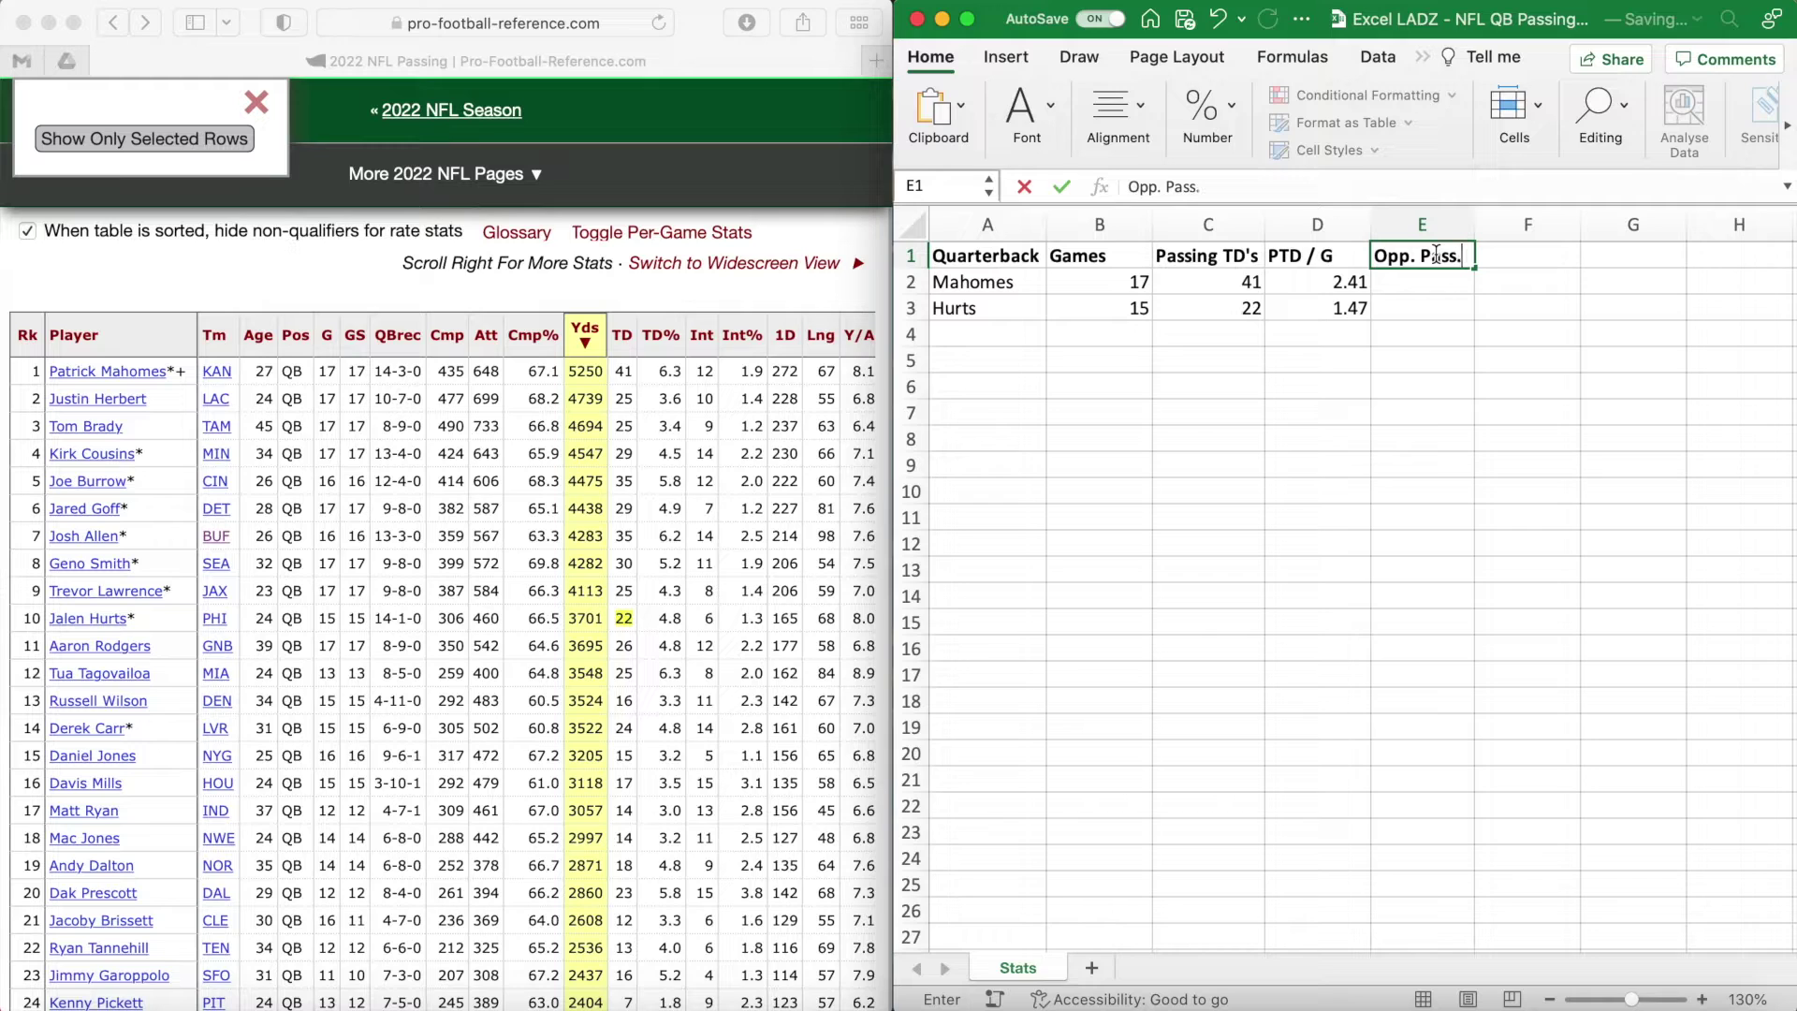
pyautogui.write(' TD / Av.')
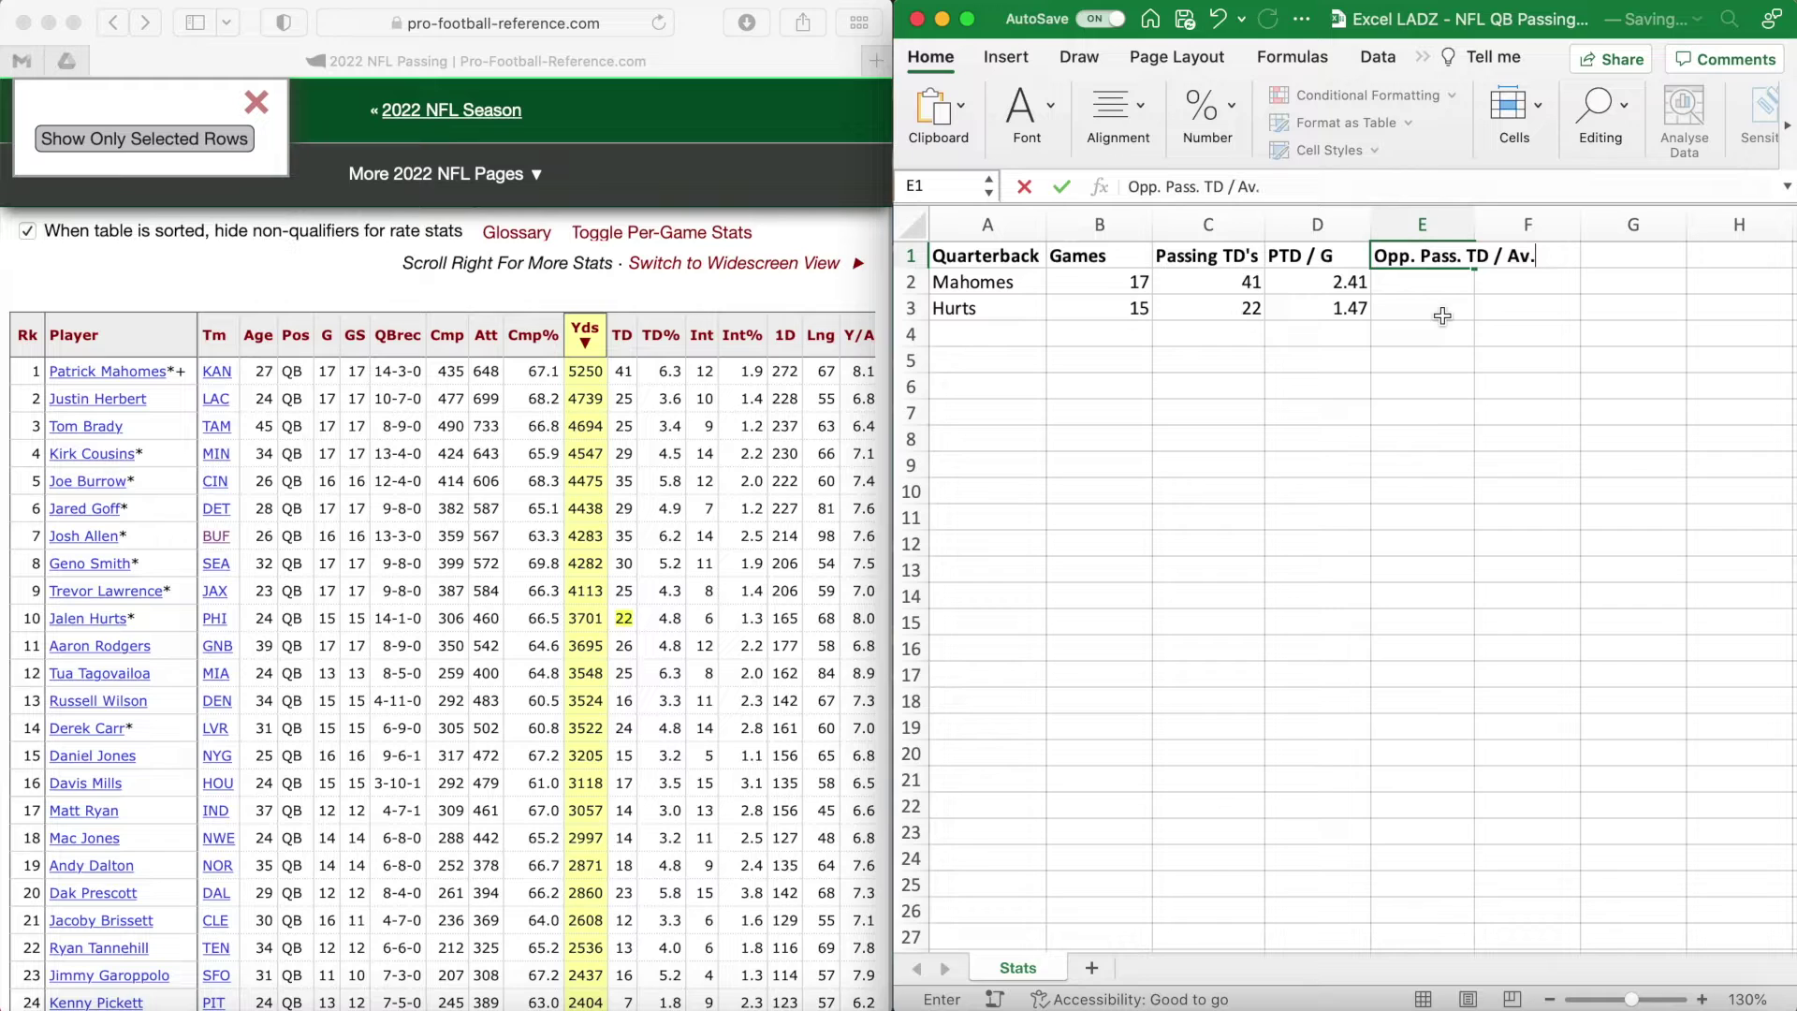
pyautogui.press('Return')
pyautogui.moveTo(1475, 238); pyautogui.dragTo(1543, 238)
pyautogui.click(1453, 361)
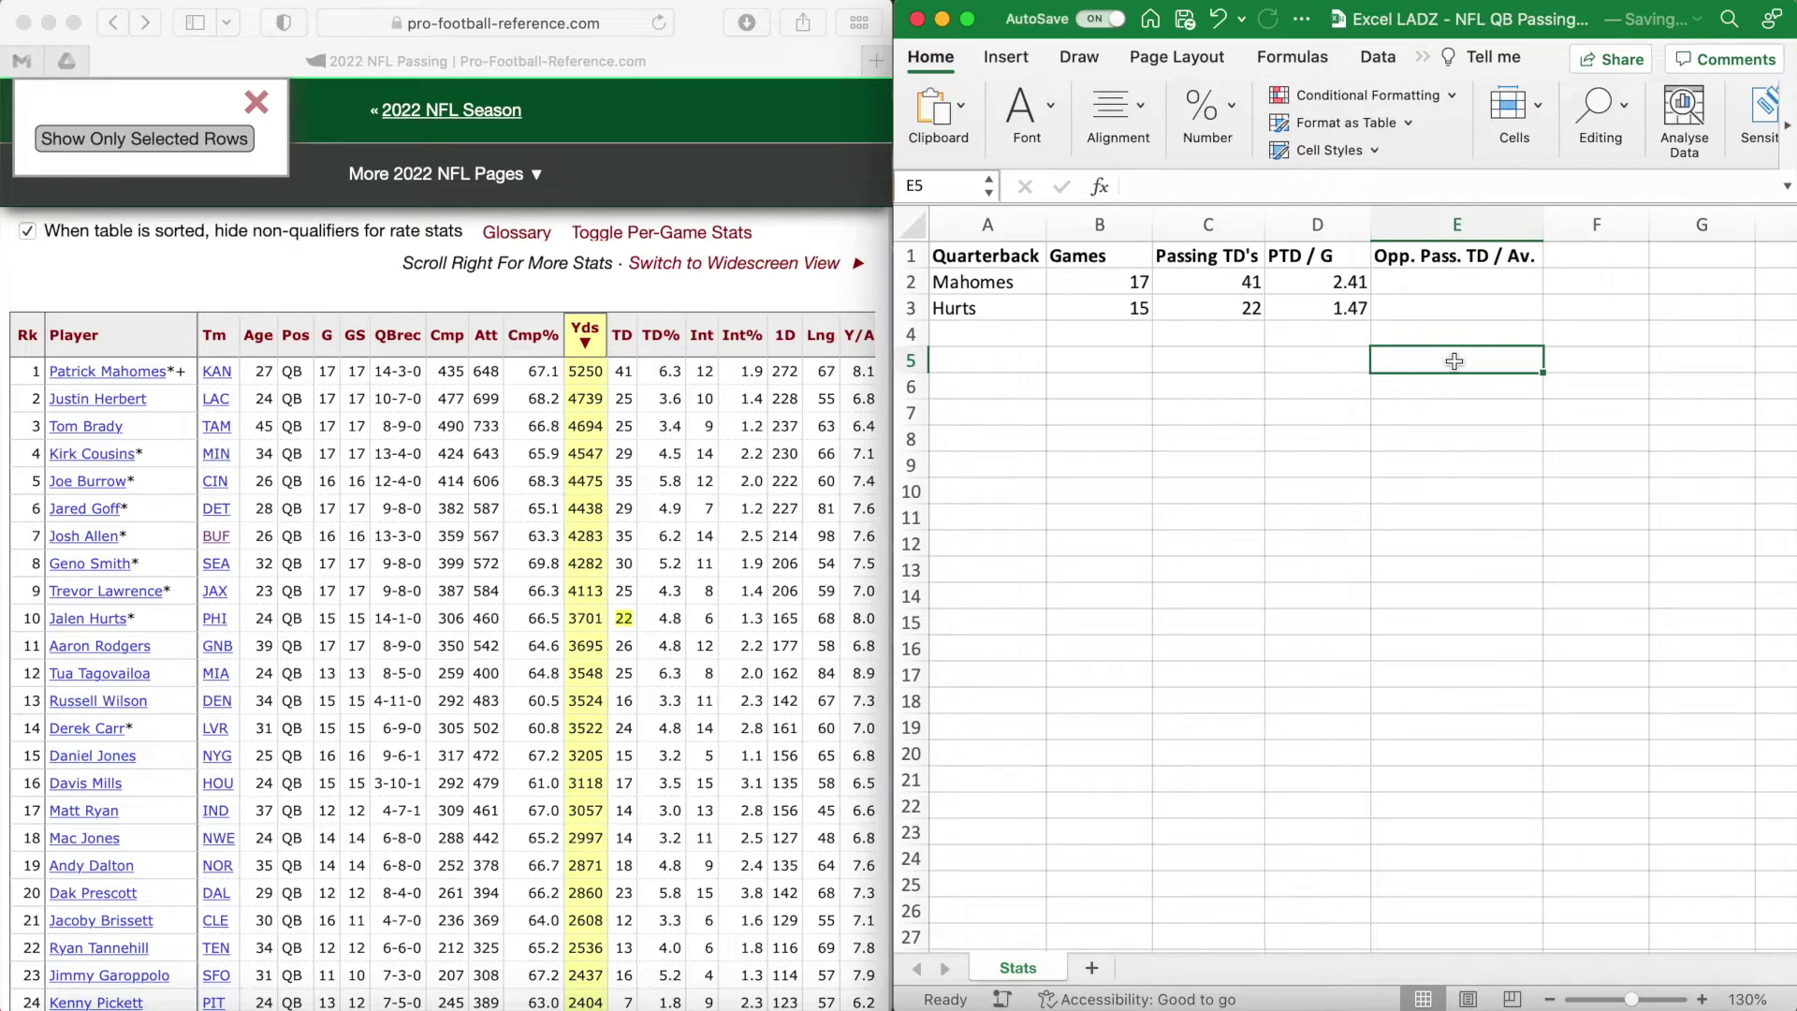
# Open the 2022 Team Defense statistics page from the More 2022 NFL Pages links.
pyautogui.click(757, 488)
pyautogui.scroll(-5, 755, 490)
pyautogui.scroll(-20, 755, 491)
pyautogui.scroll(3, 755, 490)
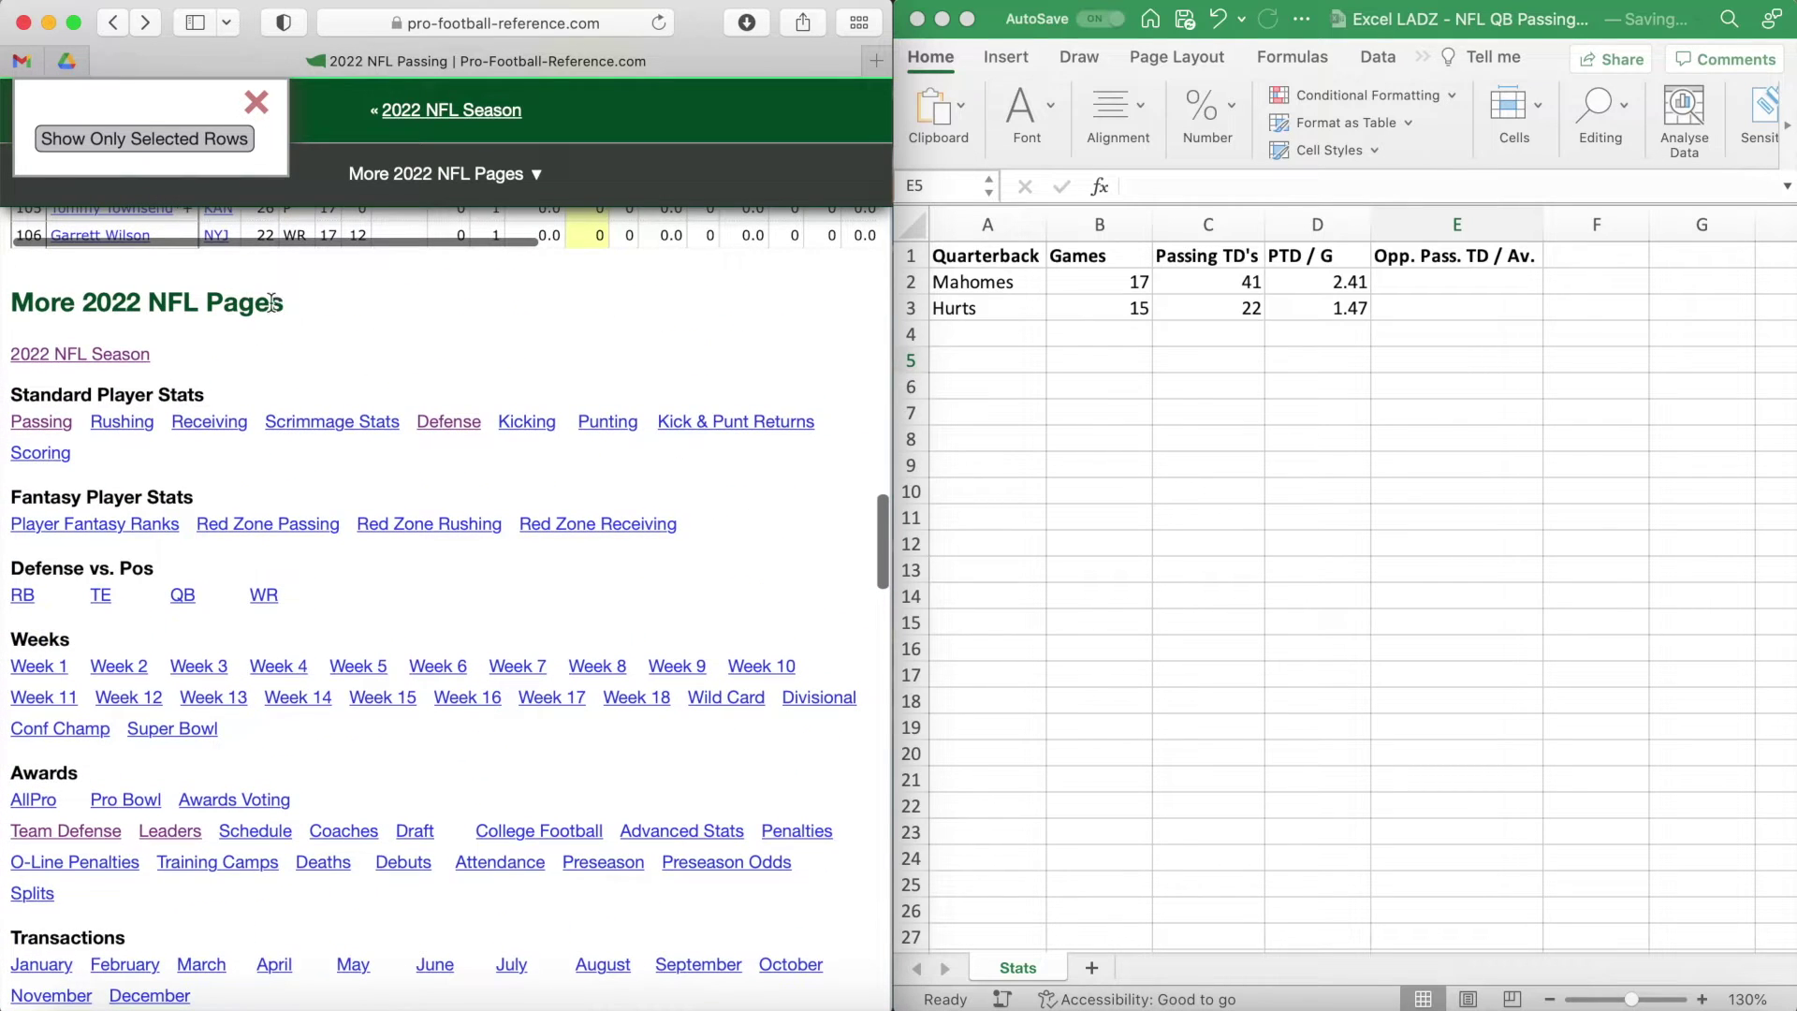
pyautogui.moveTo(80, 773); pyautogui.dragTo(12, 773)
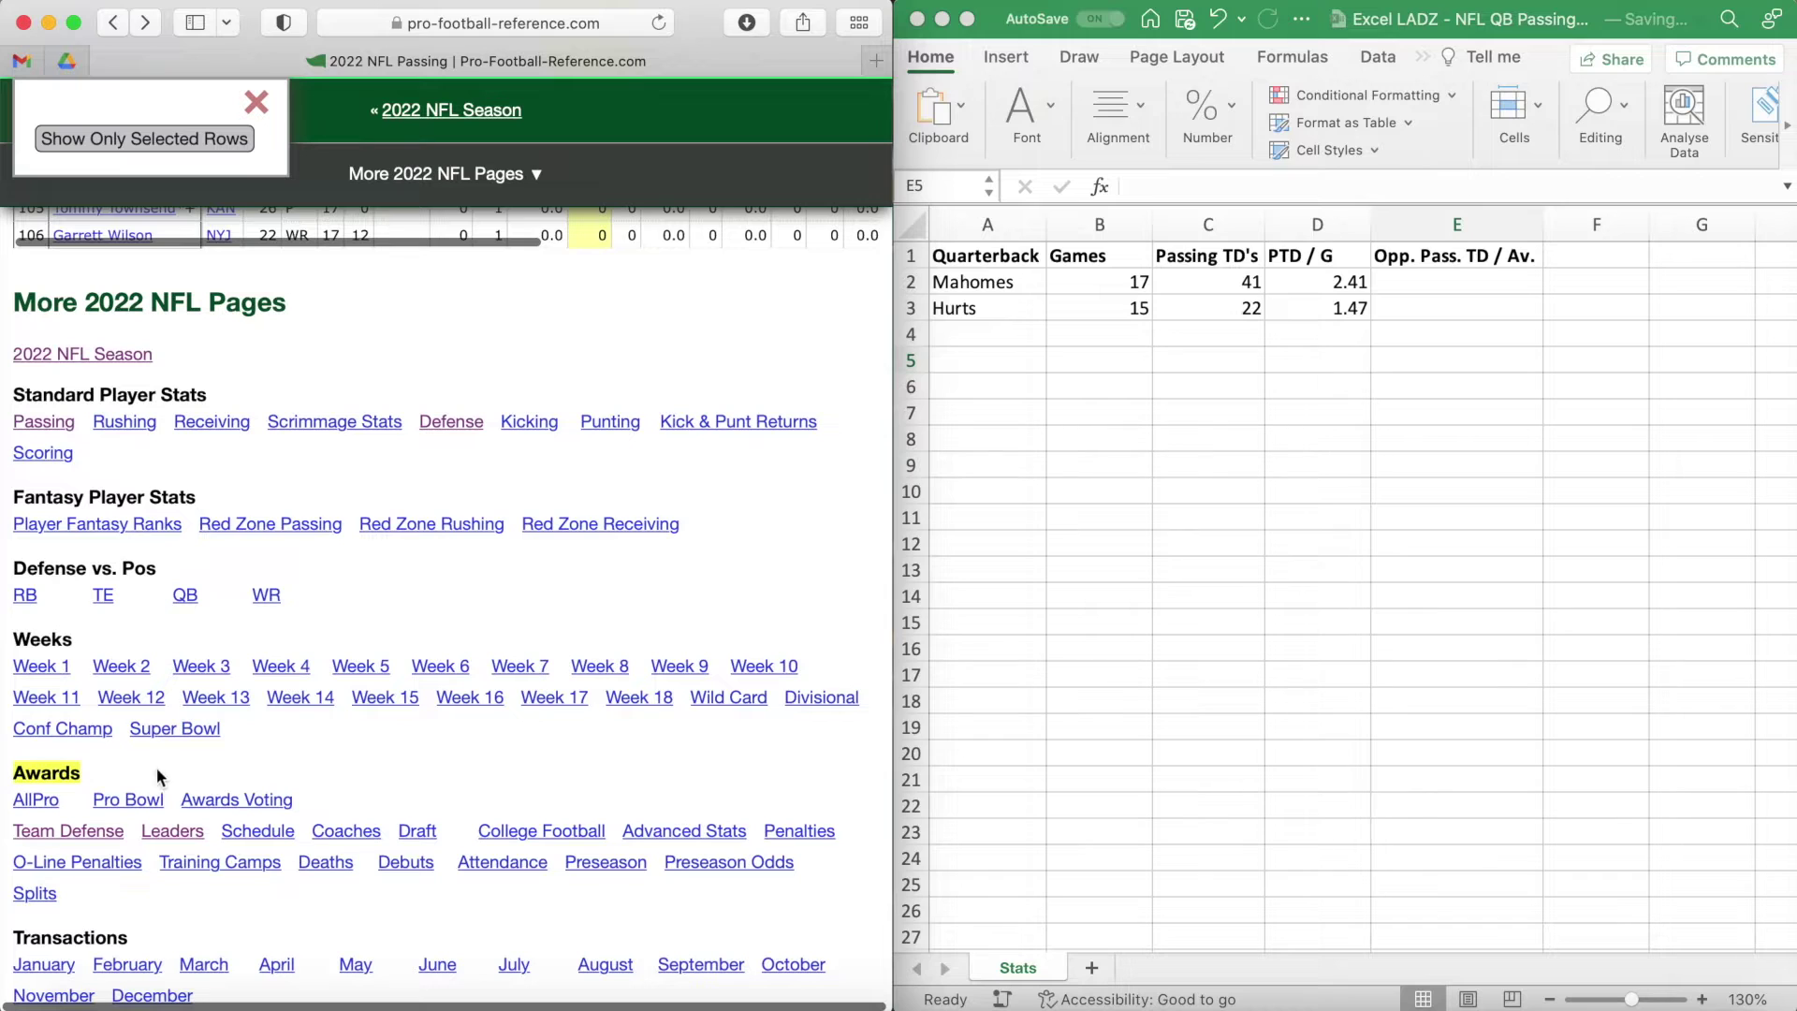
pyautogui.click(83, 830)
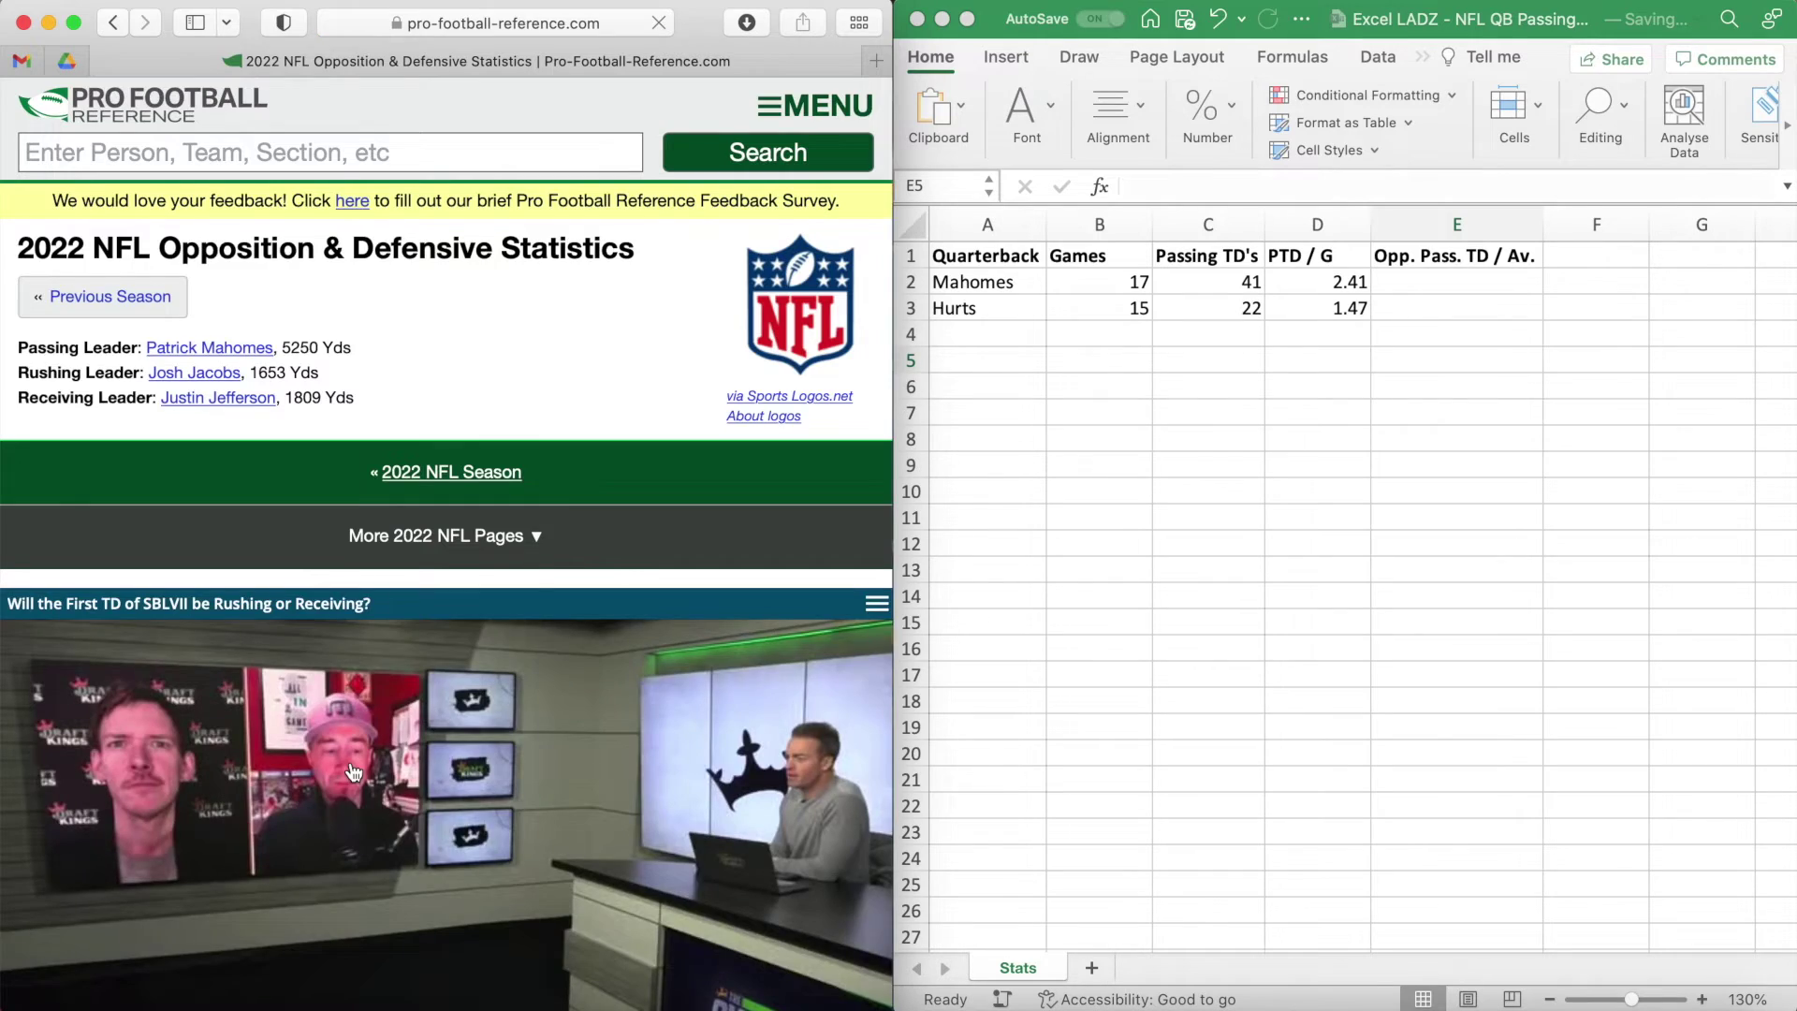
# Locate the Passing Defense table on the 2022 NFL Opposition & Defensive Statistics page.
pyautogui.scroll(-5, 354, 770)
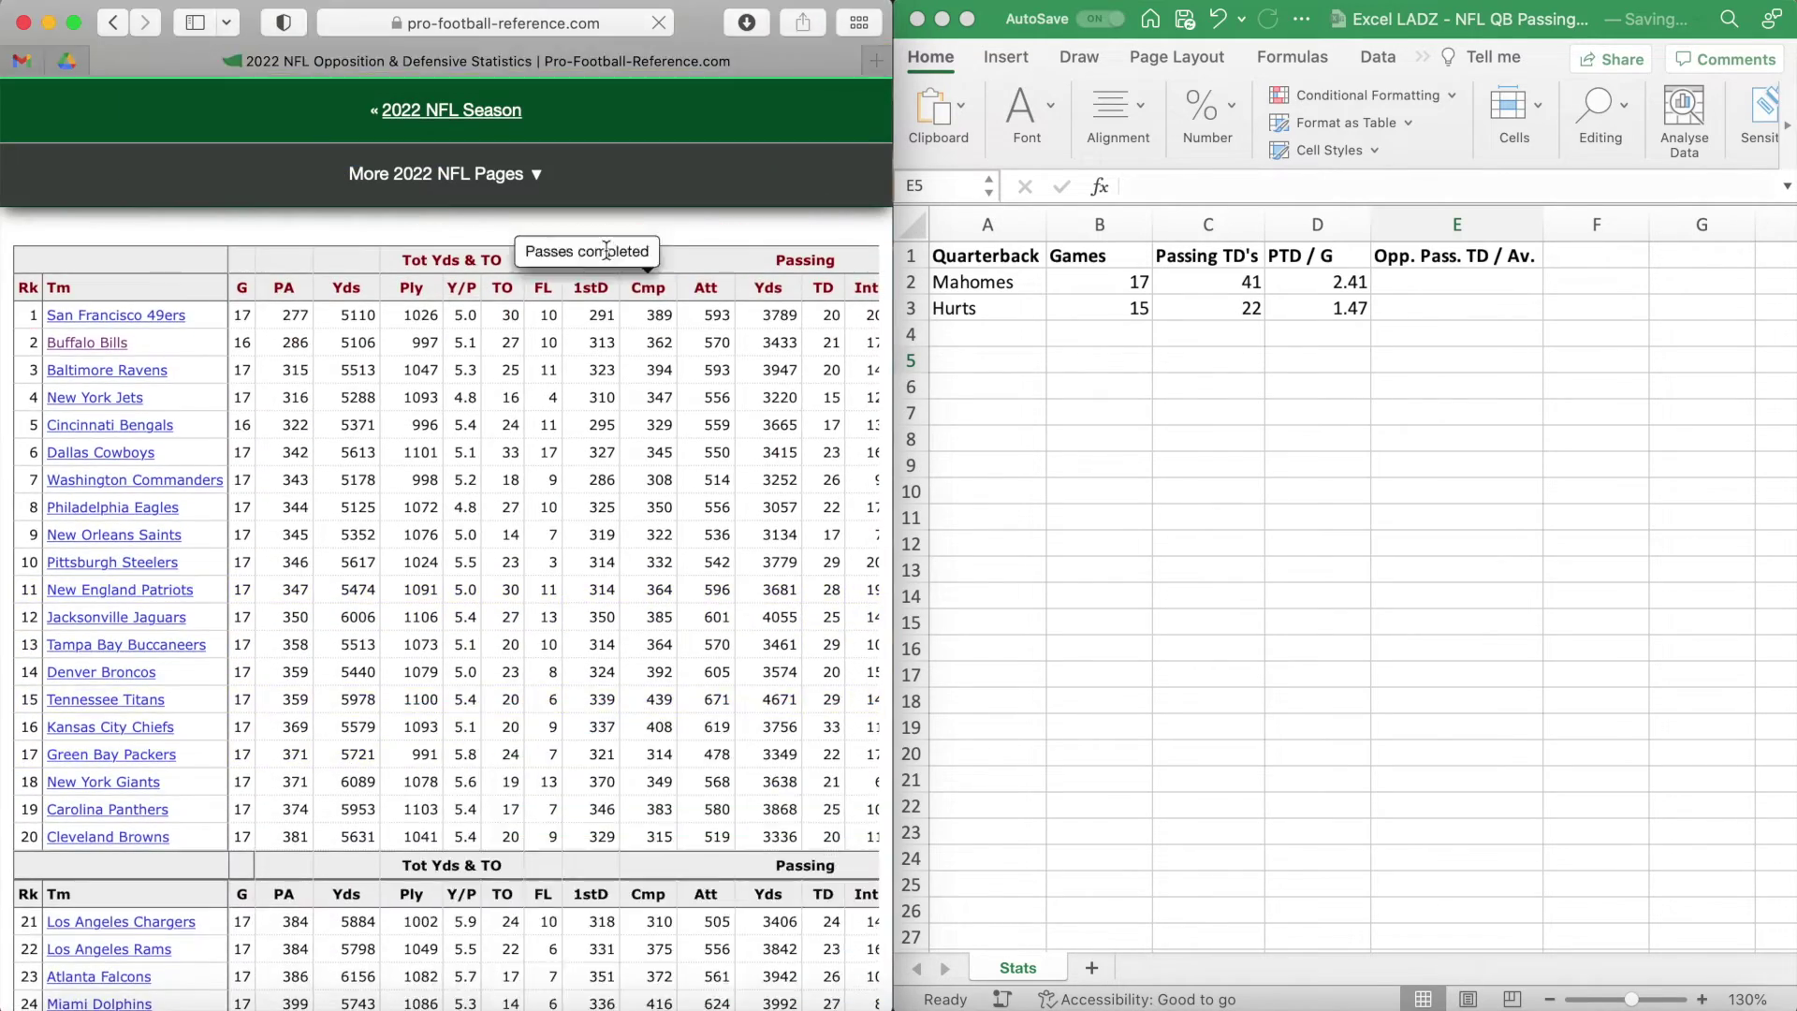
pyautogui.scroll(2, 588, 229)
pyautogui.scroll(-15, 589, 239)
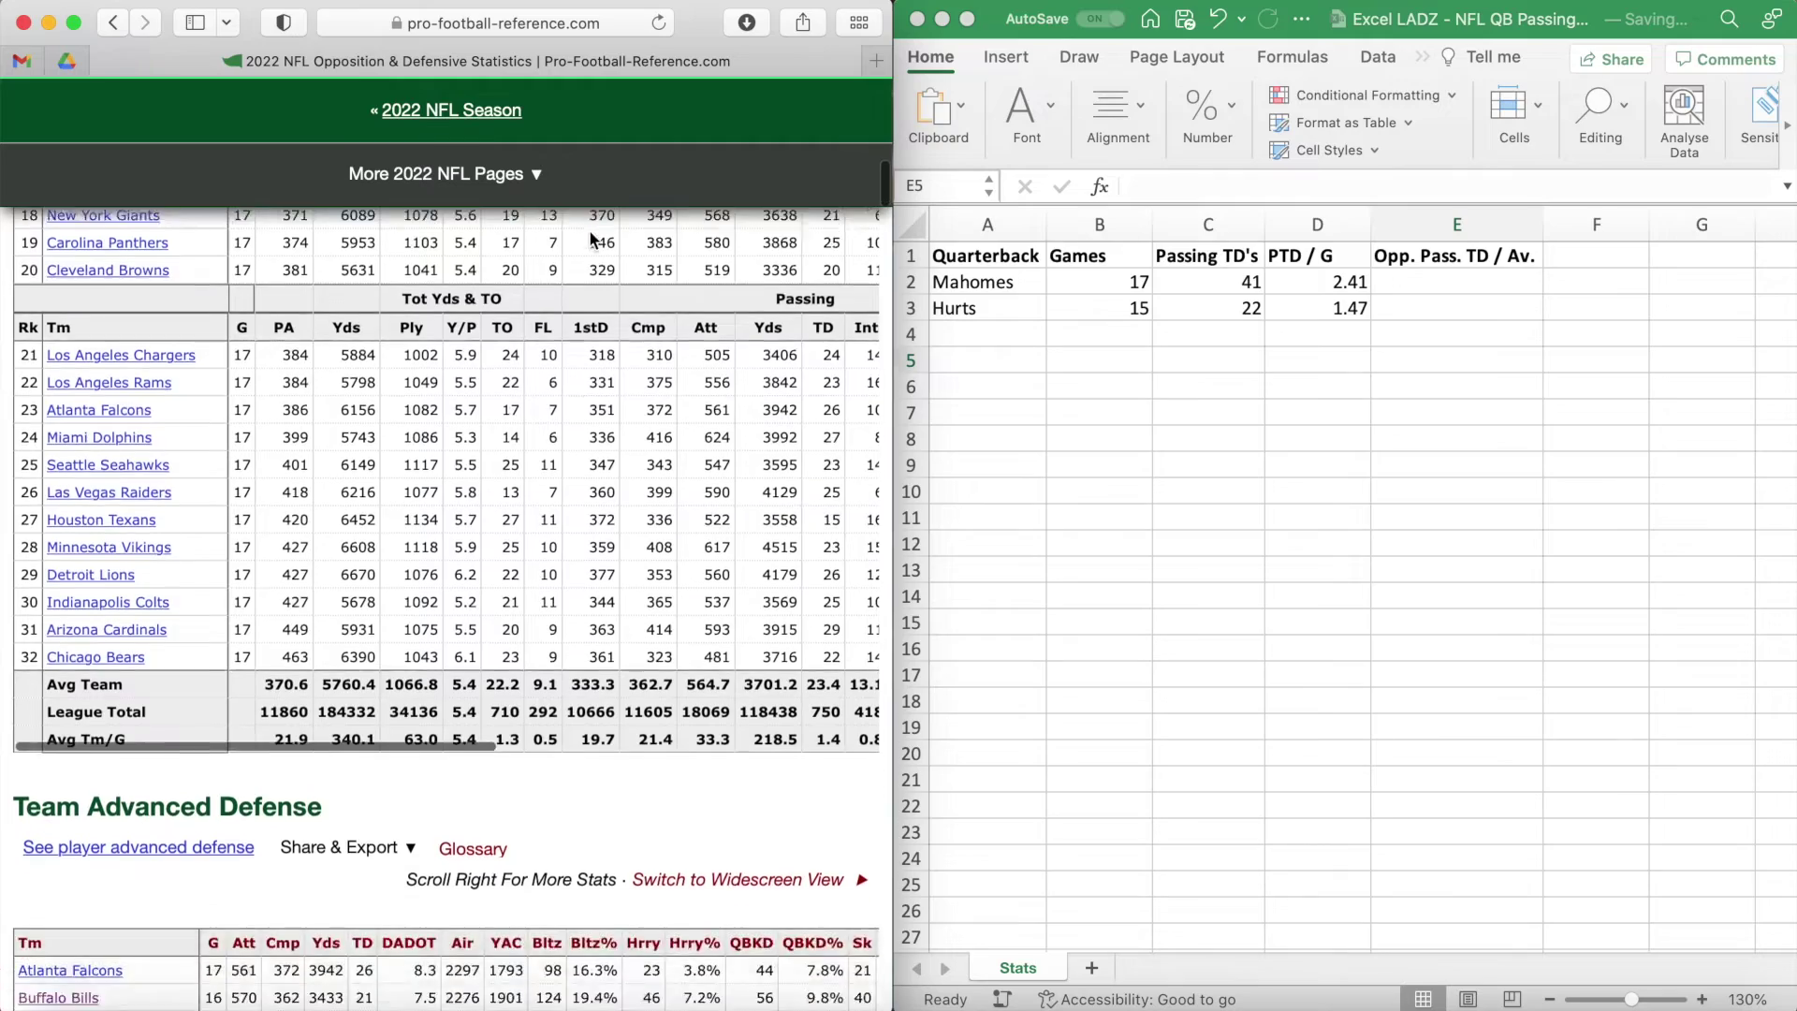
pyautogui.scroll(-15, 589, 236)
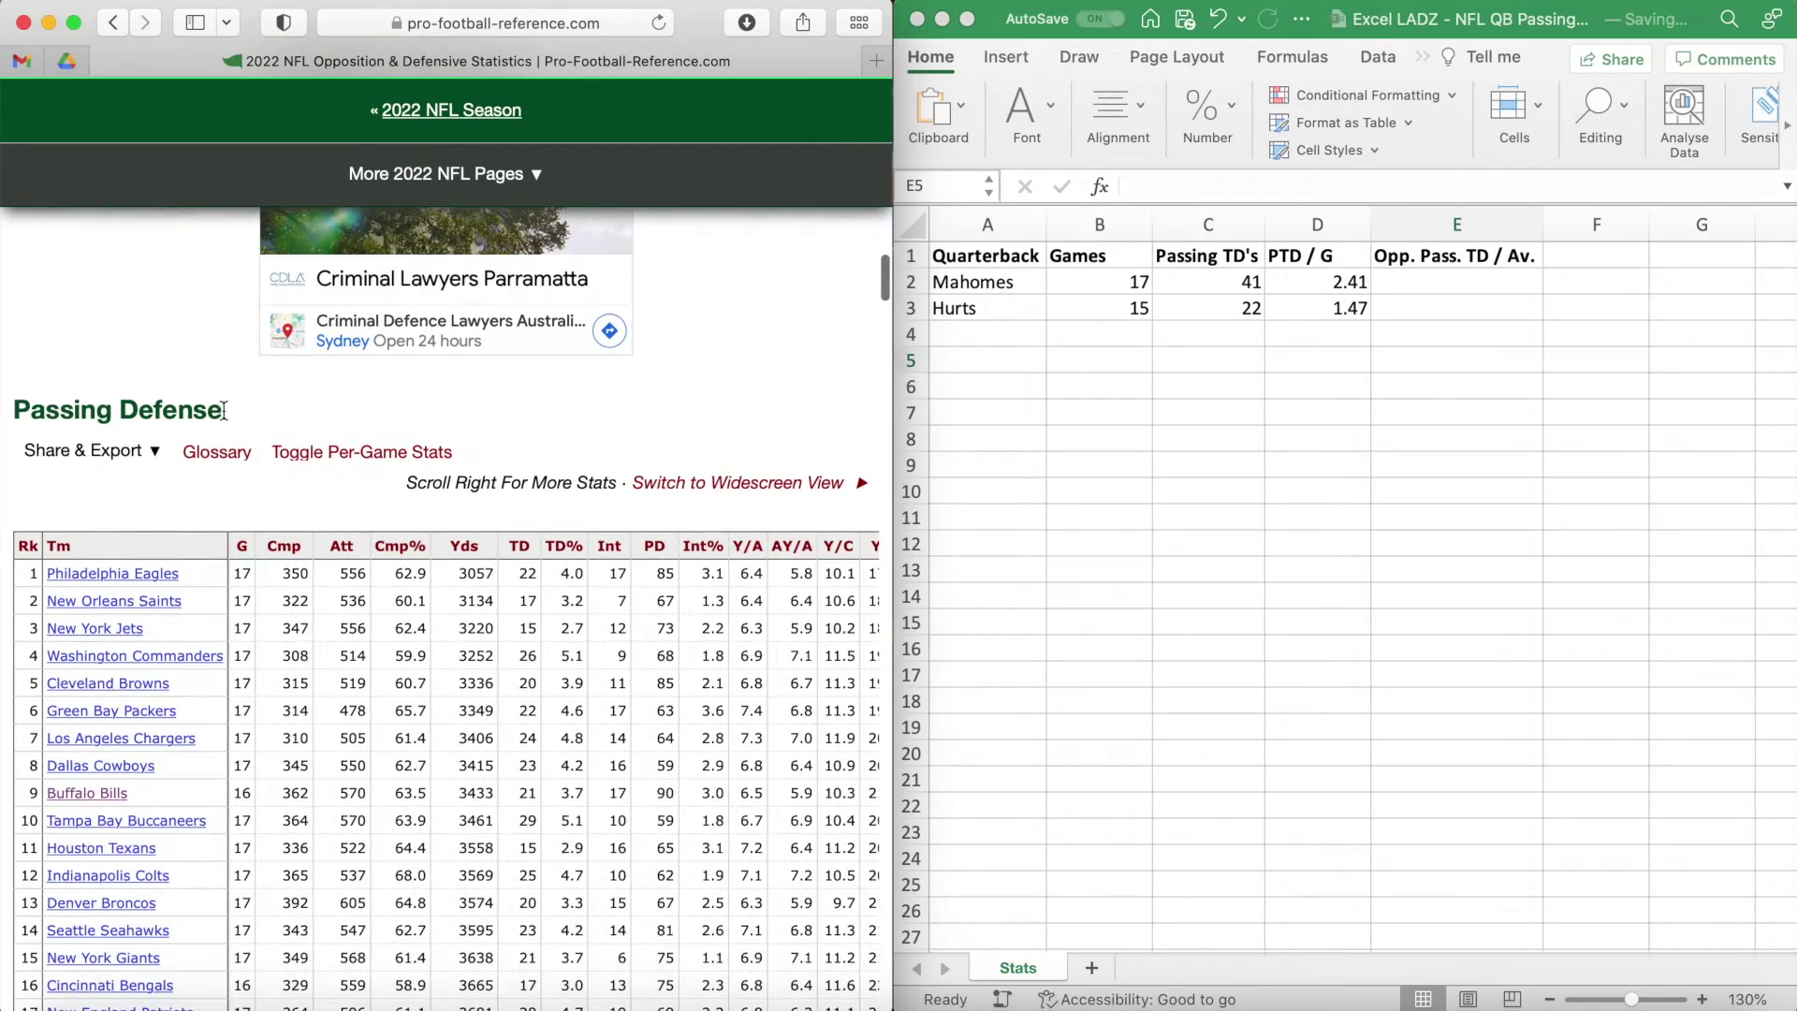
pyautogui.moveTo(221, 411); pyautogui.dragTo(11, 414)
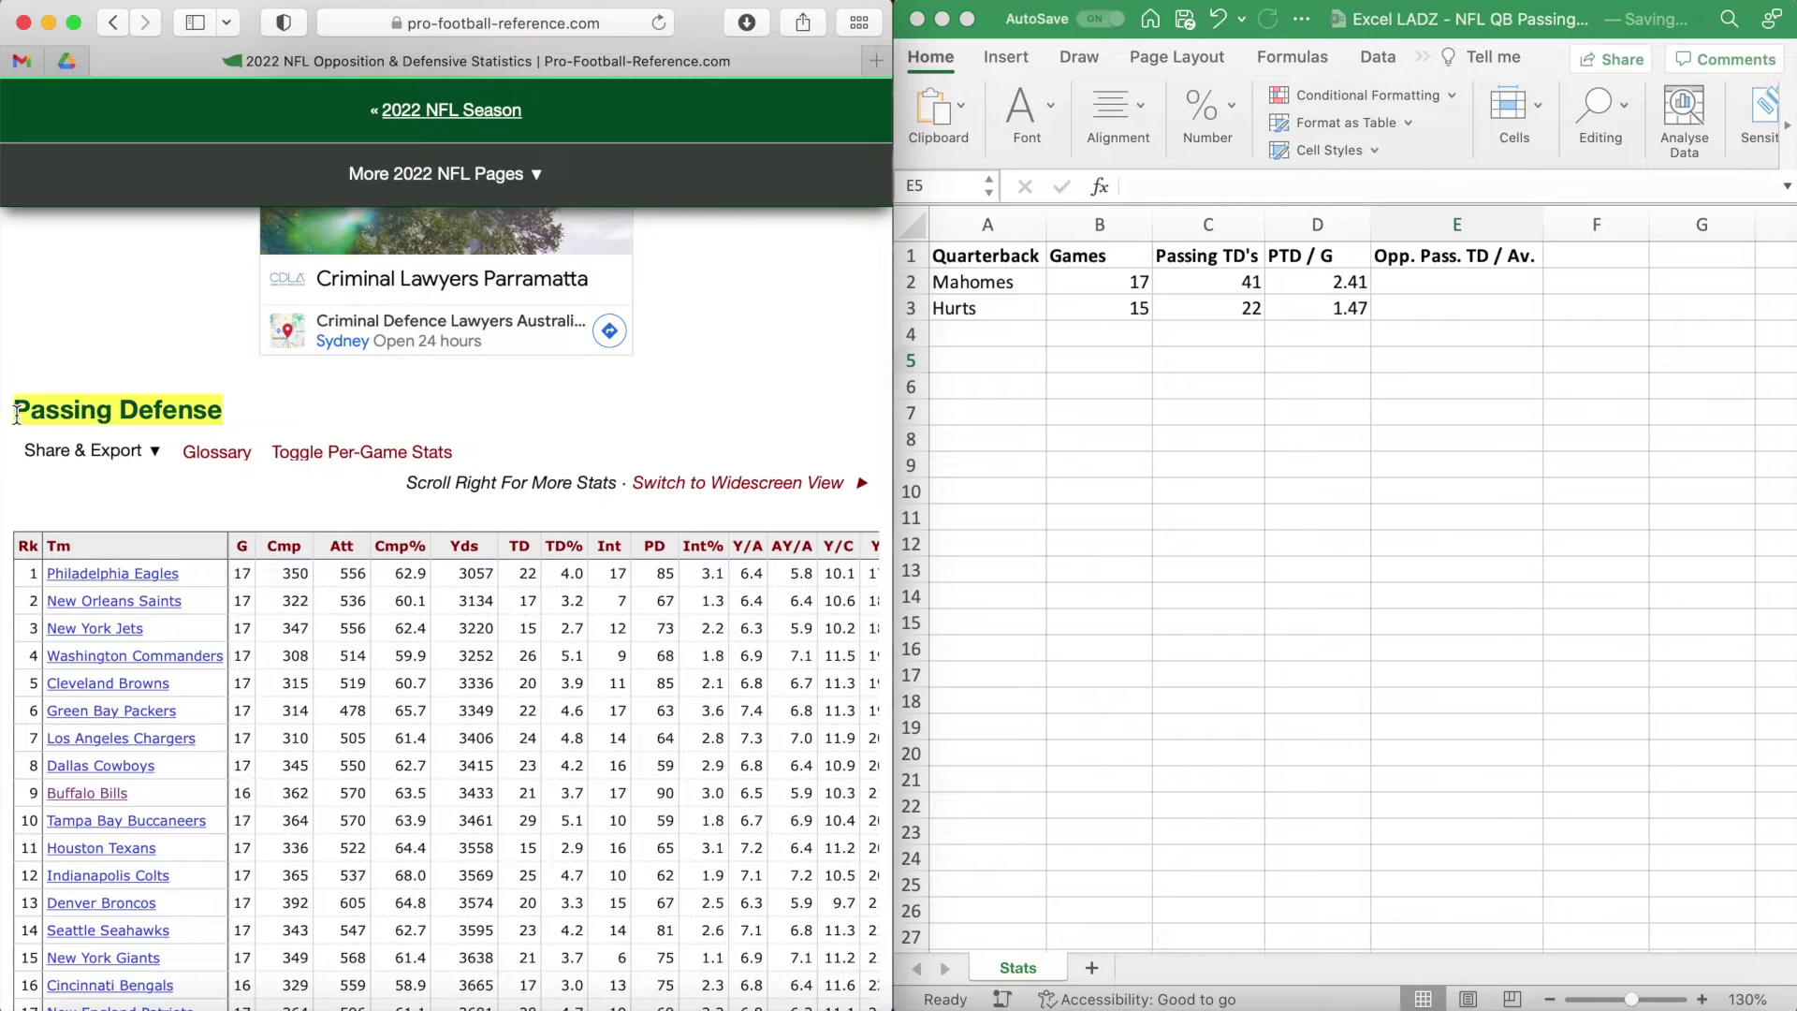
pyautogui.click(229, 417)
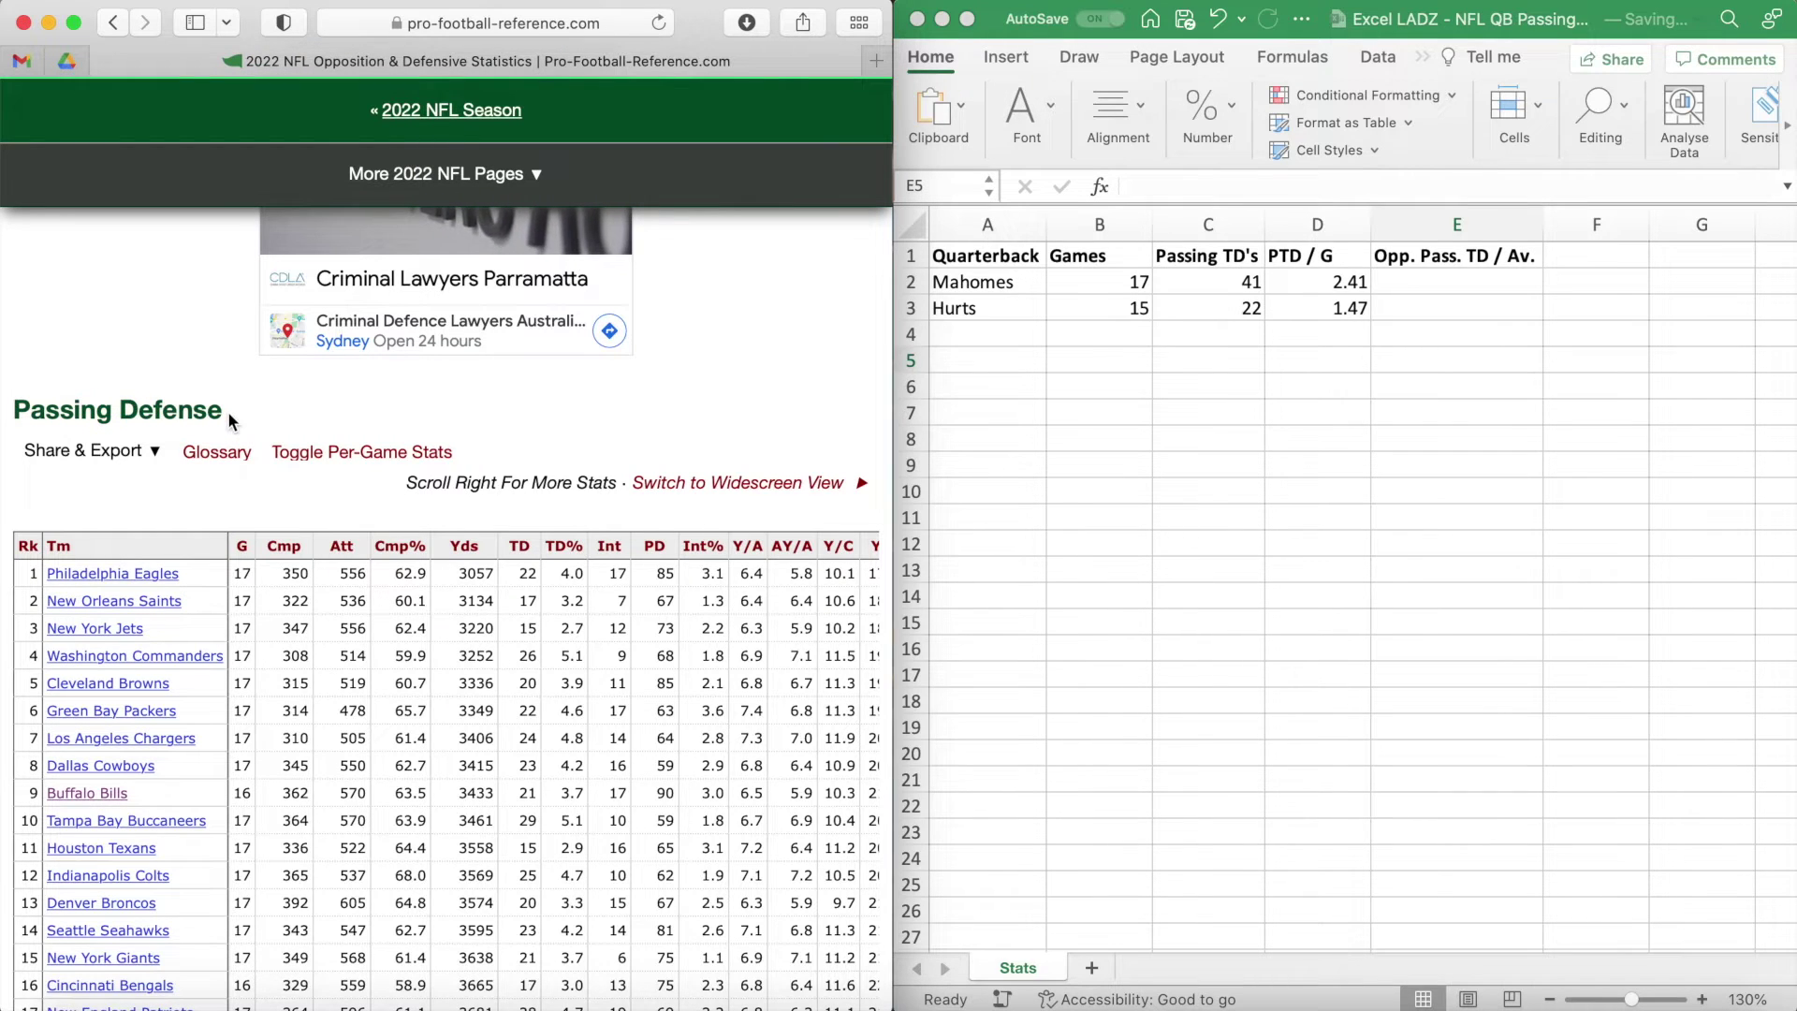
pyautogui.scroll(-3, 376, 393)
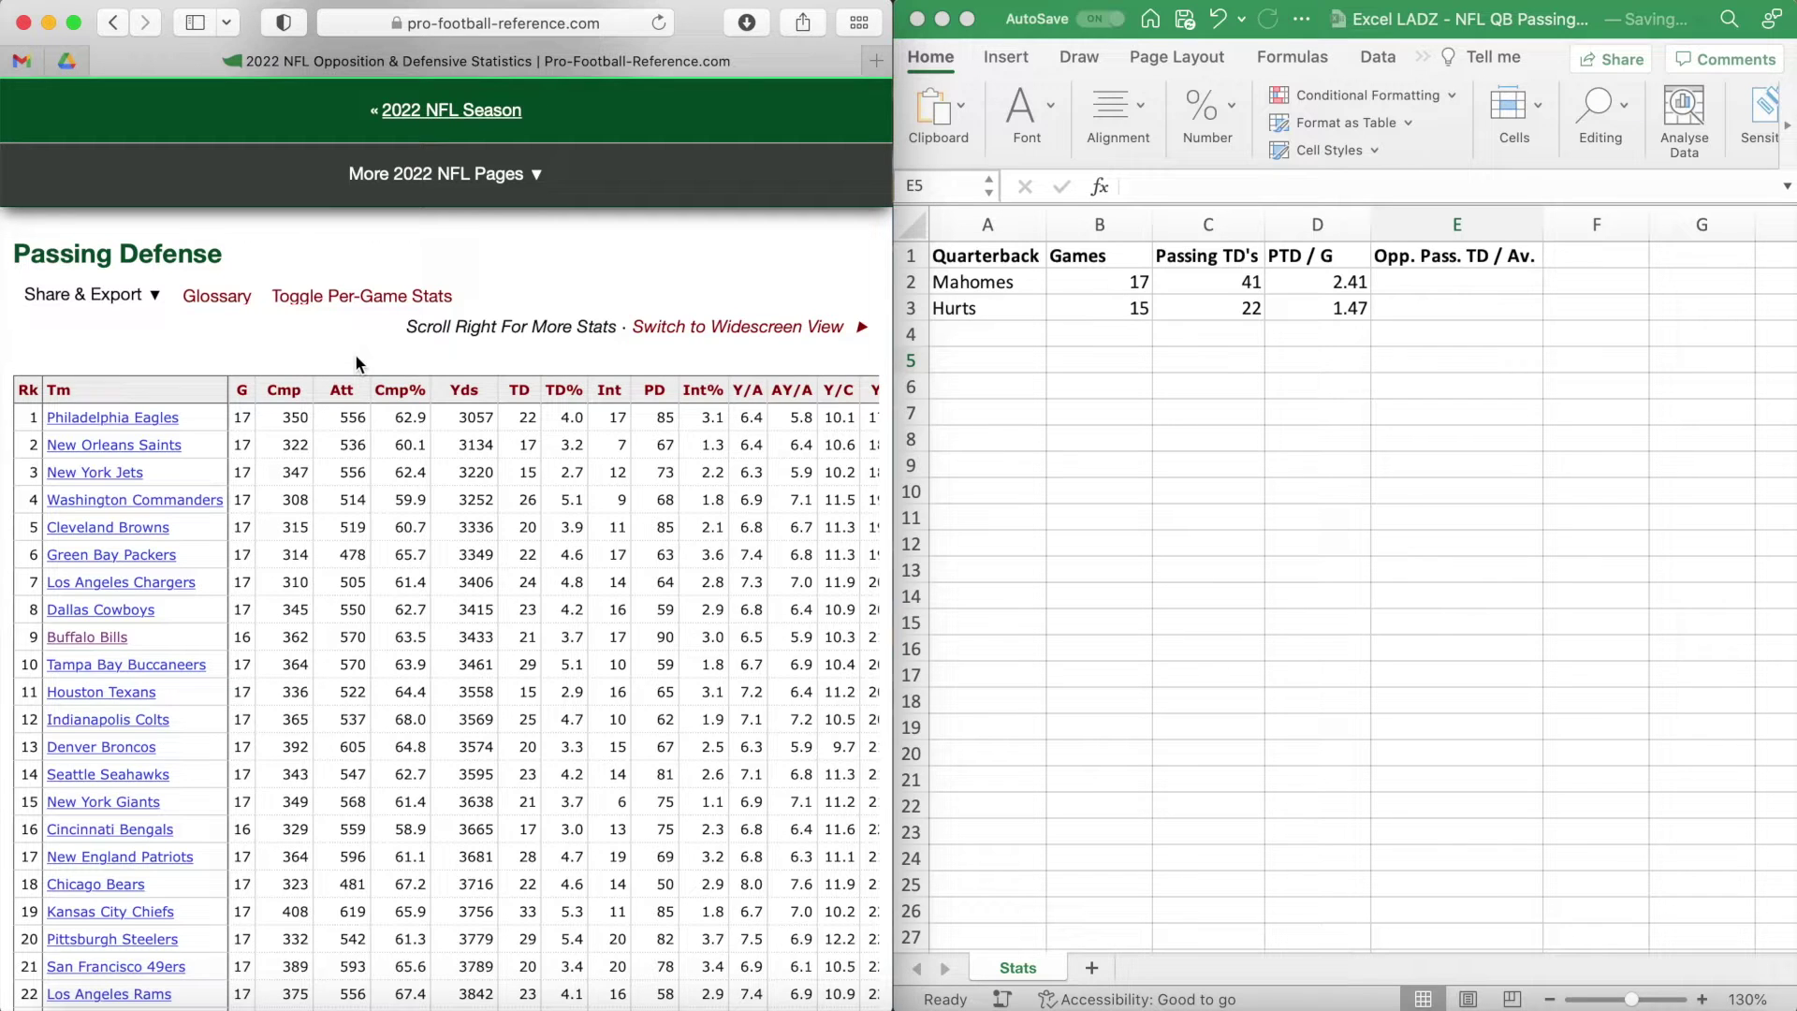
# Look up the Philadelphia Eagles' value and the Avg Team value in the TD column of the Passing Defense table.
pyautogui.click(1410, 281)
pyautogui.click(1418, 280)
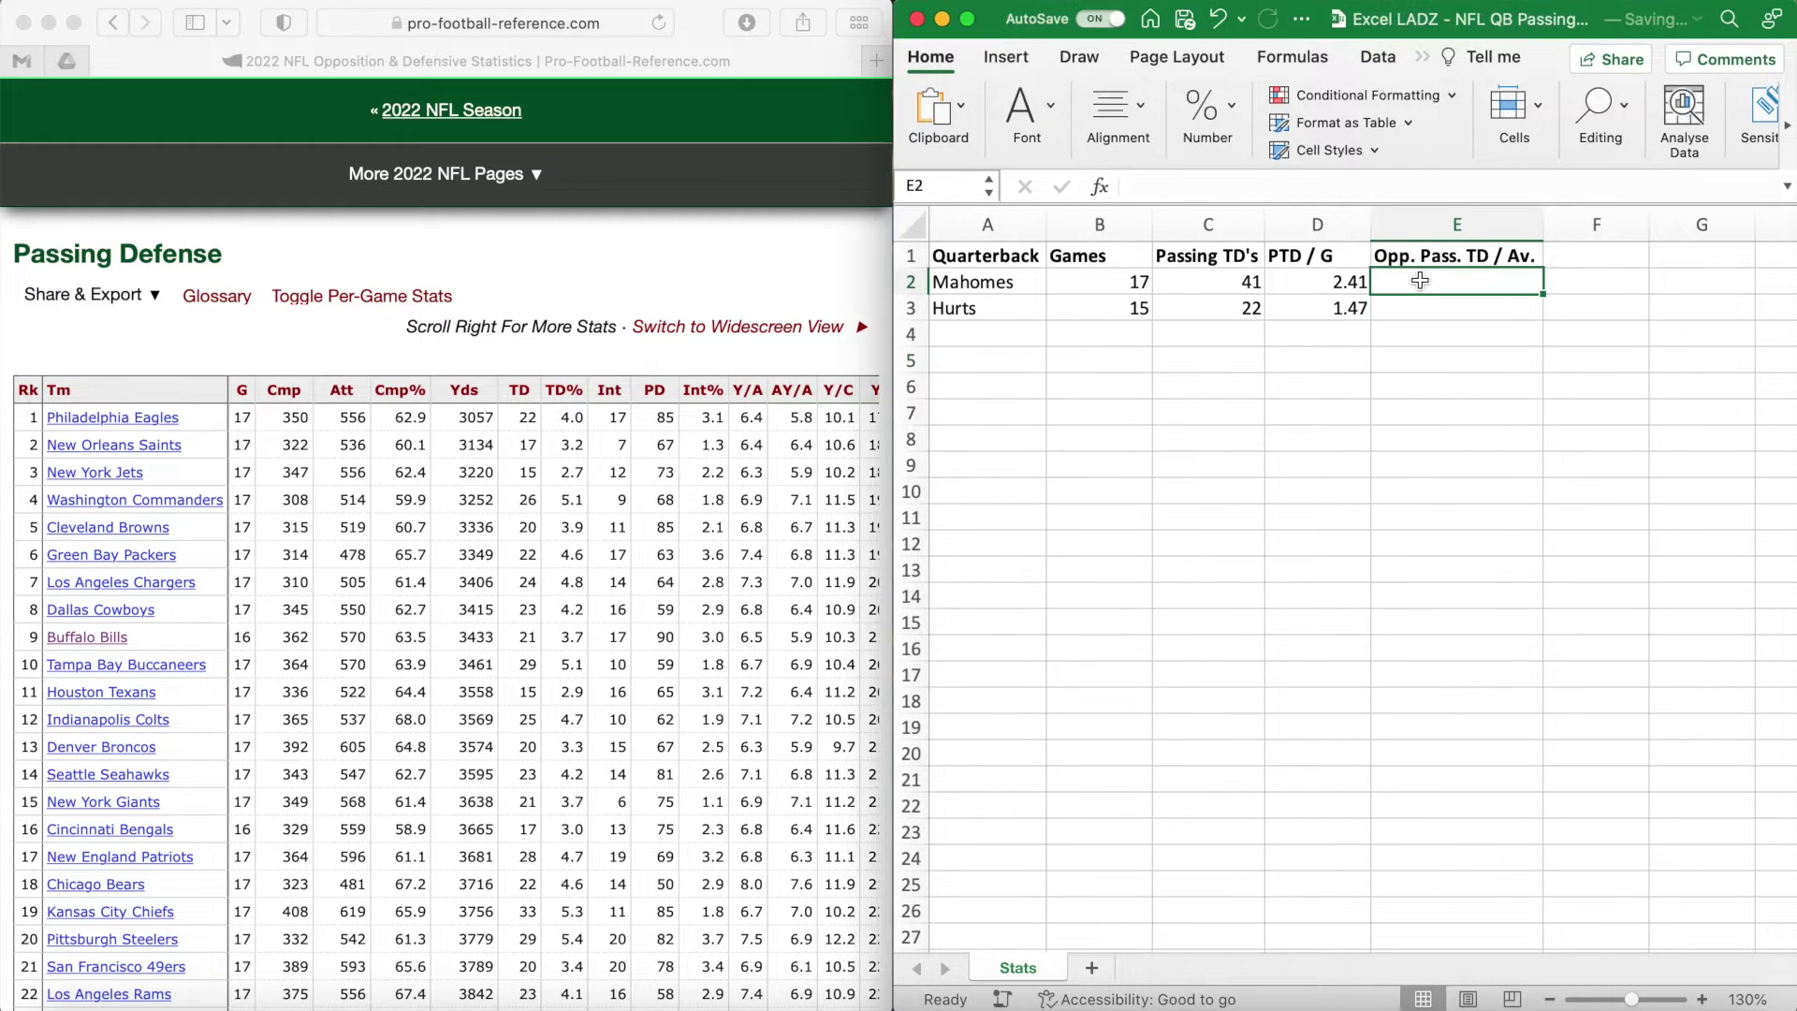
pyautogui.click(519, 418)
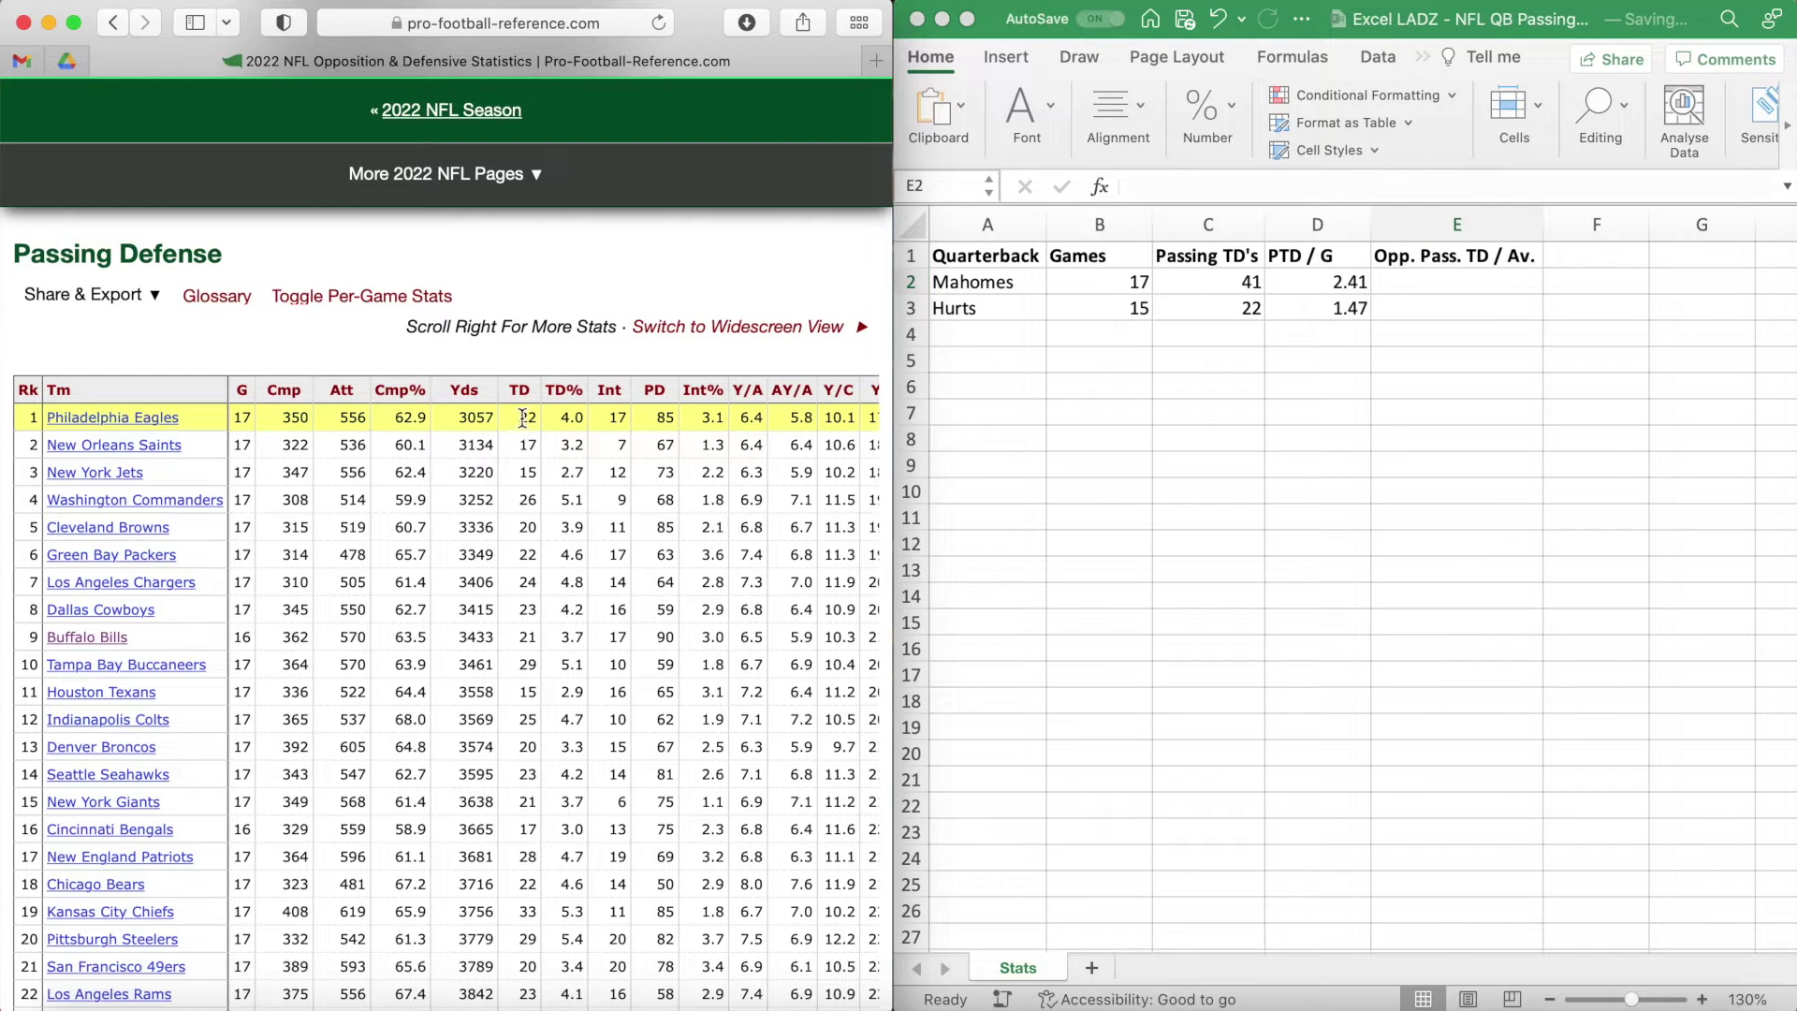
pyautogui.click(537, 417)
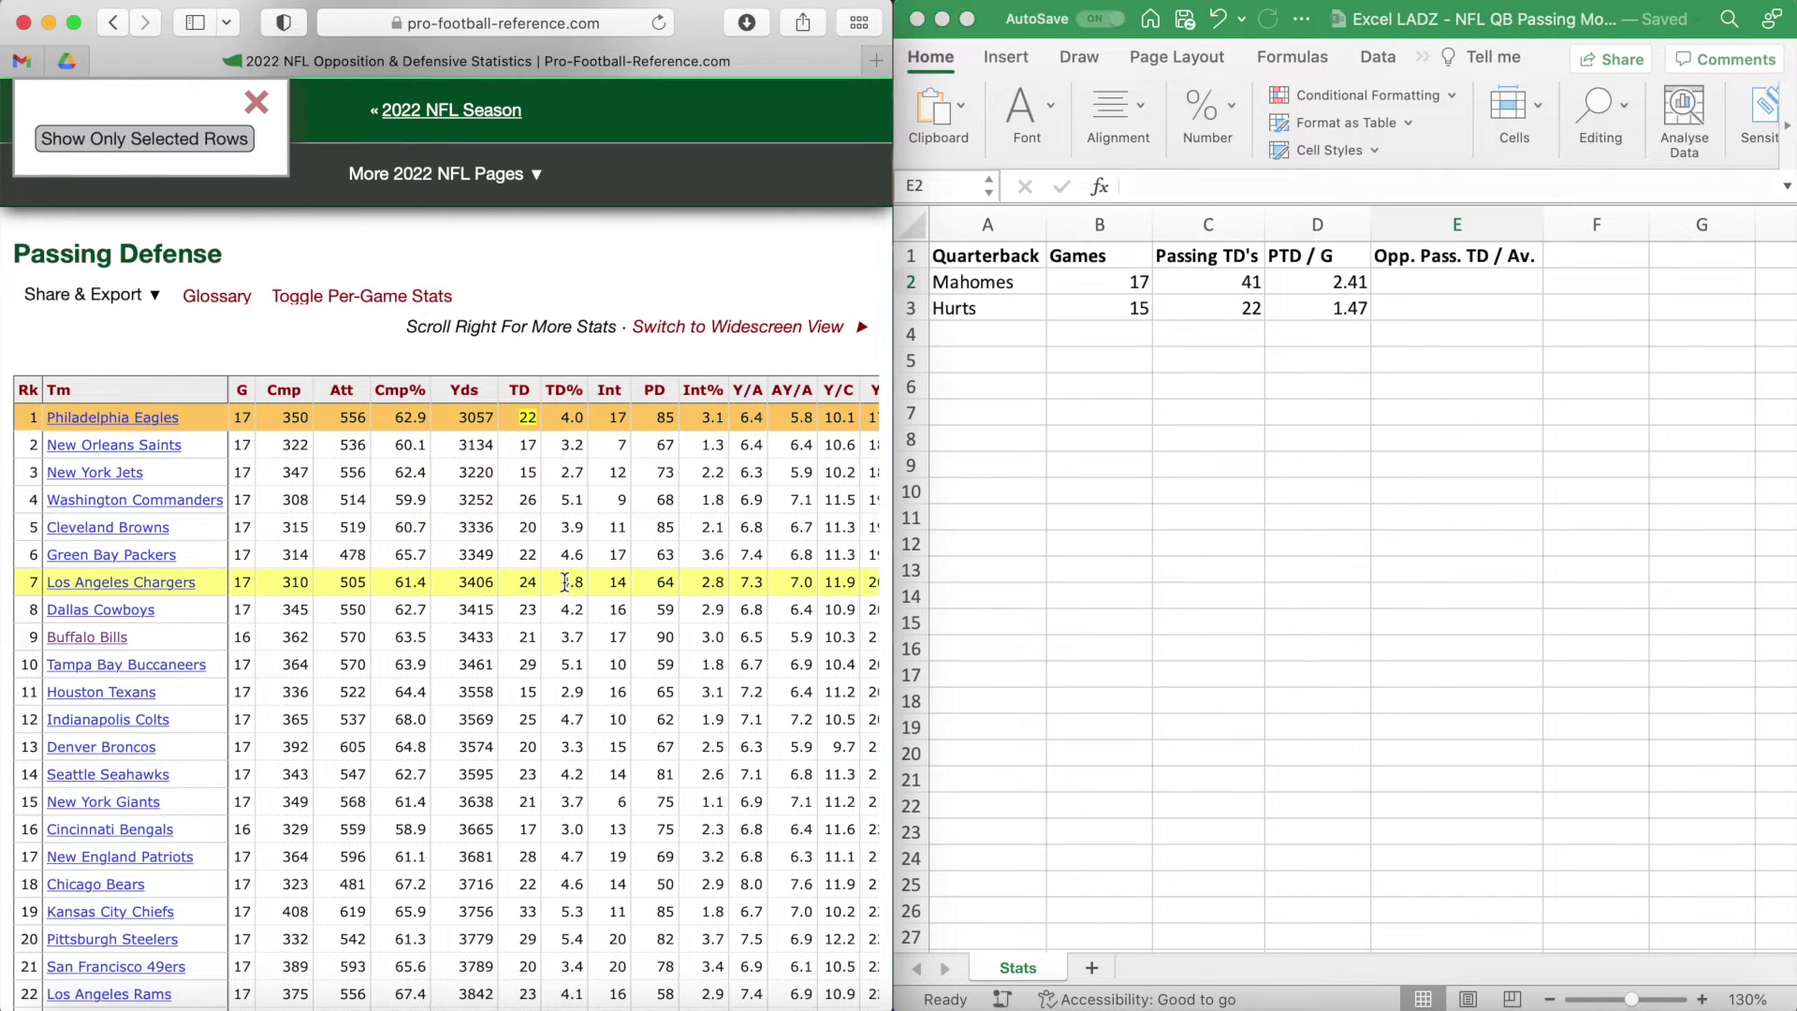
pyautogui.scroll(-5, 516, 562)
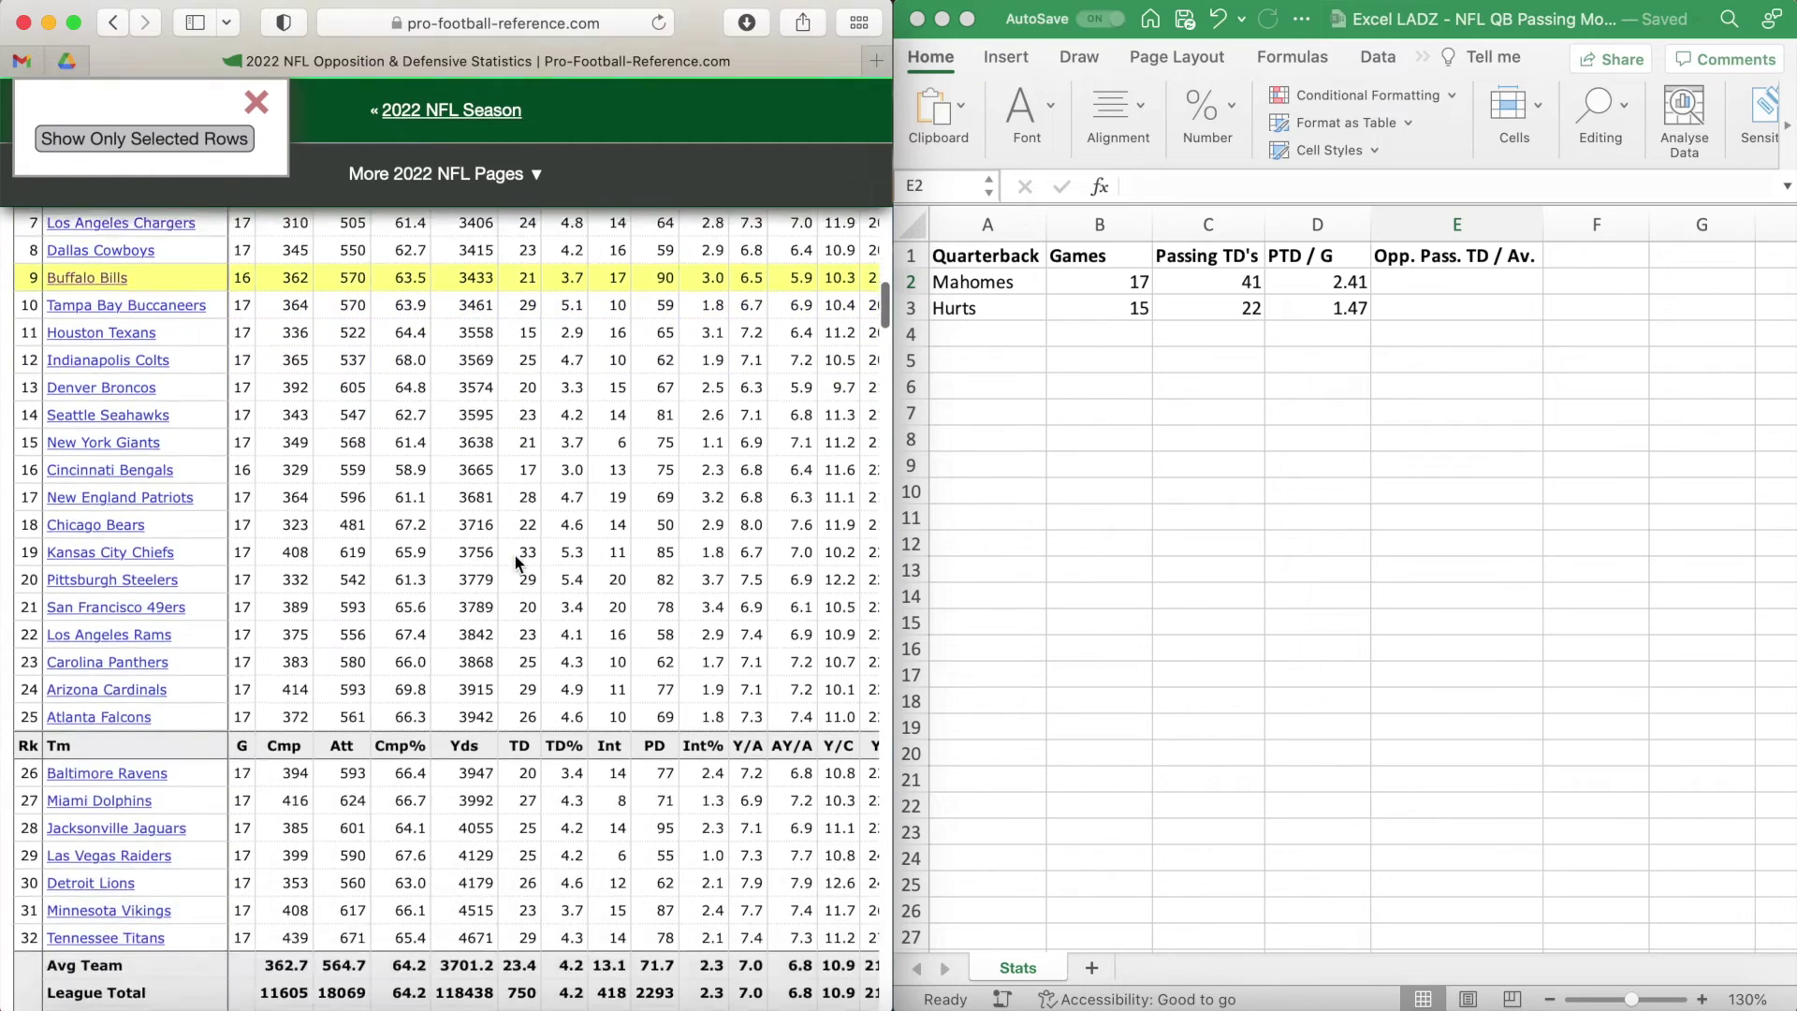
pyautogui.scroll(-2, 516, 561)
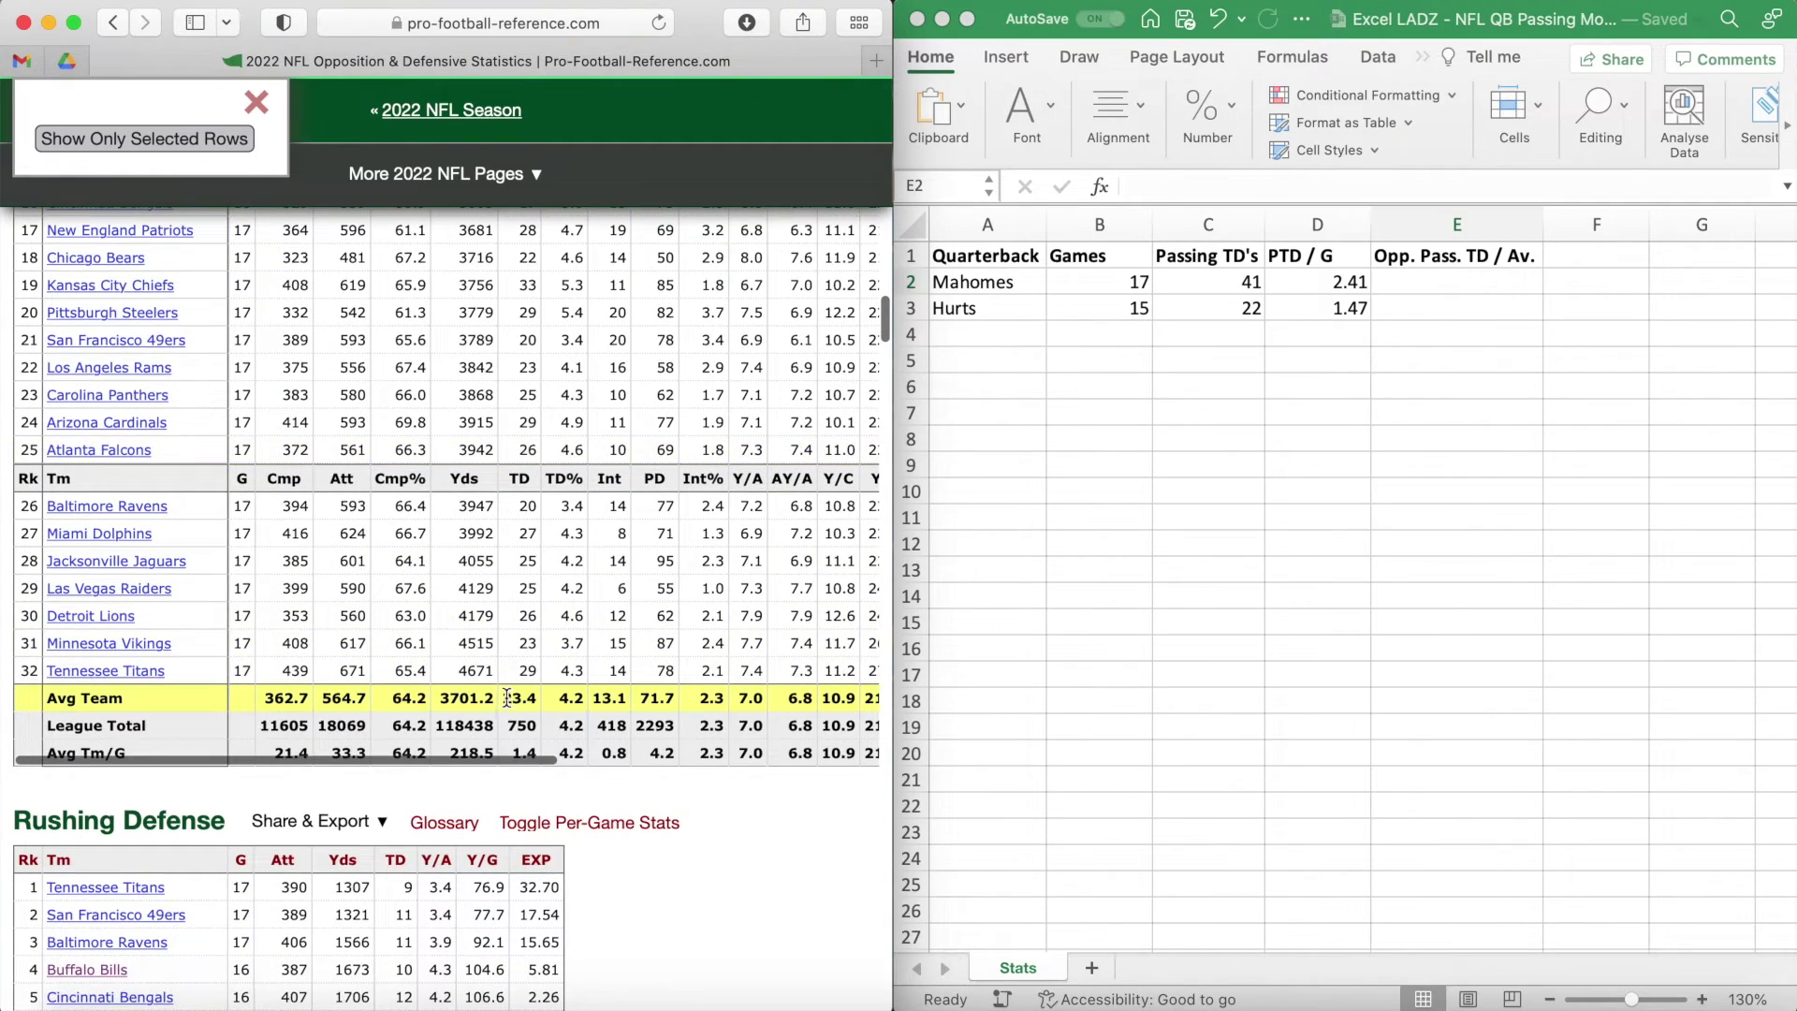
pyautogui.doubleClick(532, 699)
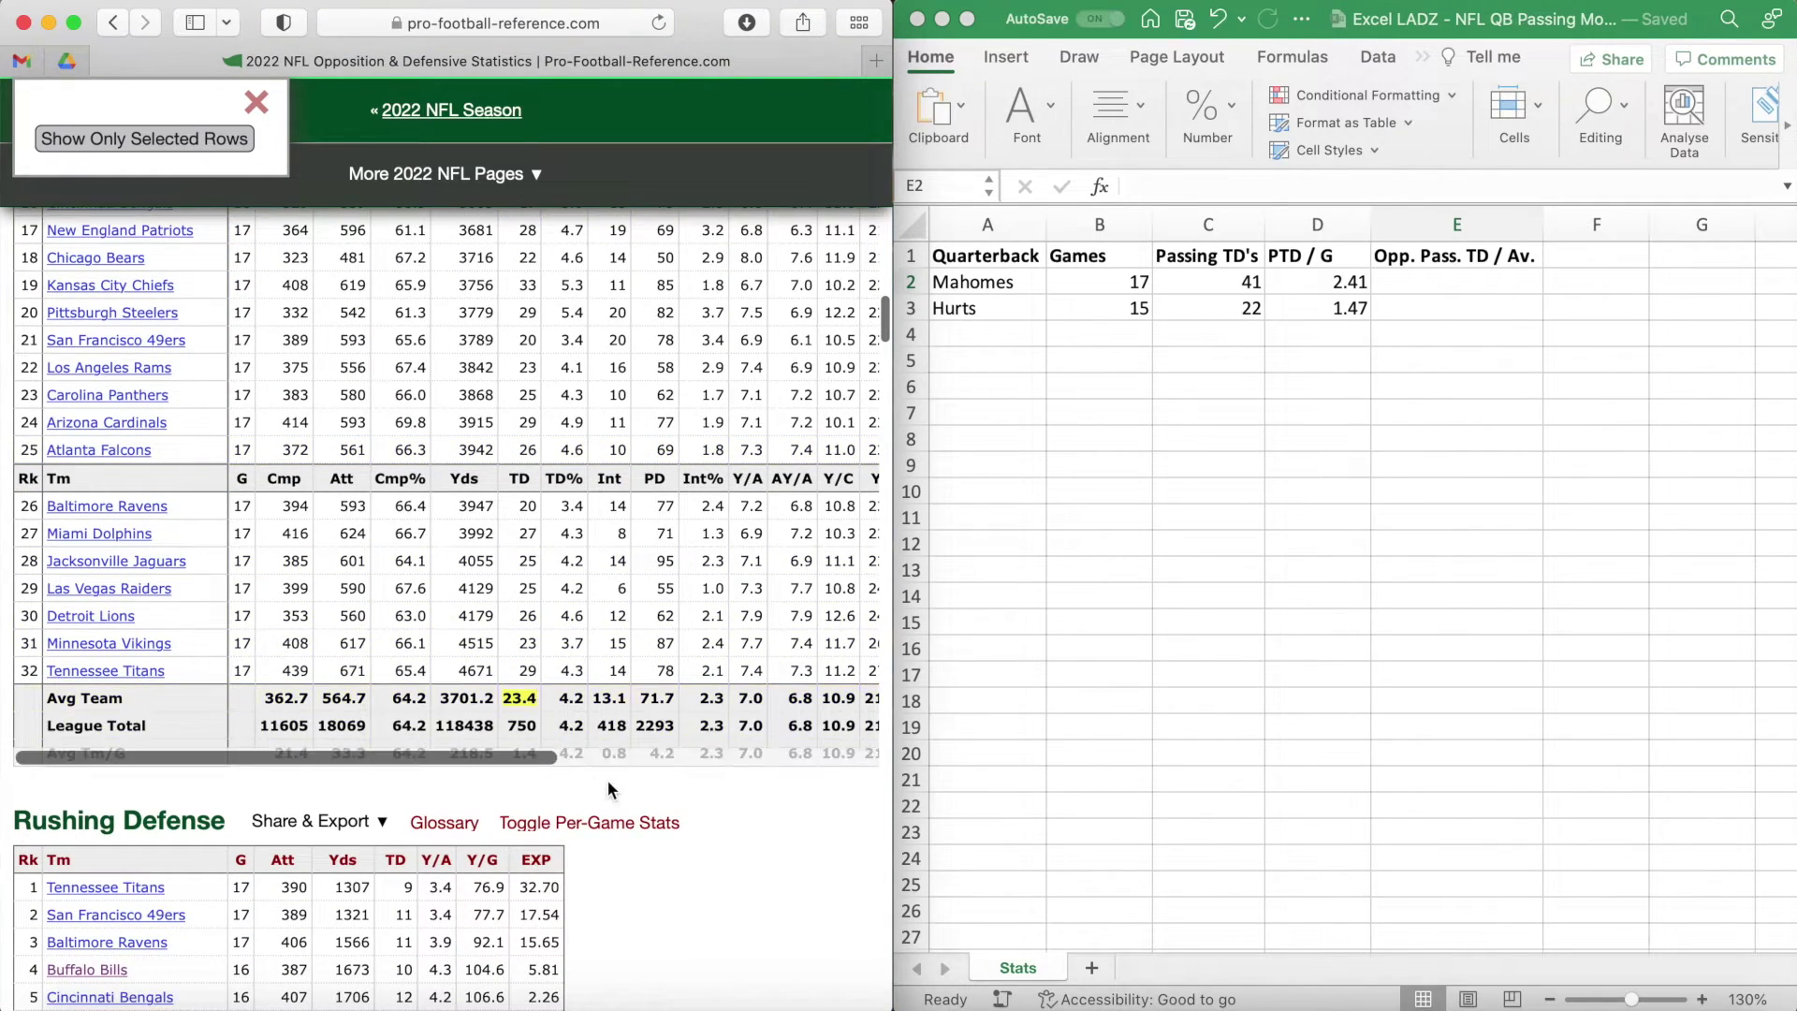
pyautogui.click(800, 450)
pyautogui.scroll(5, 792, 440)
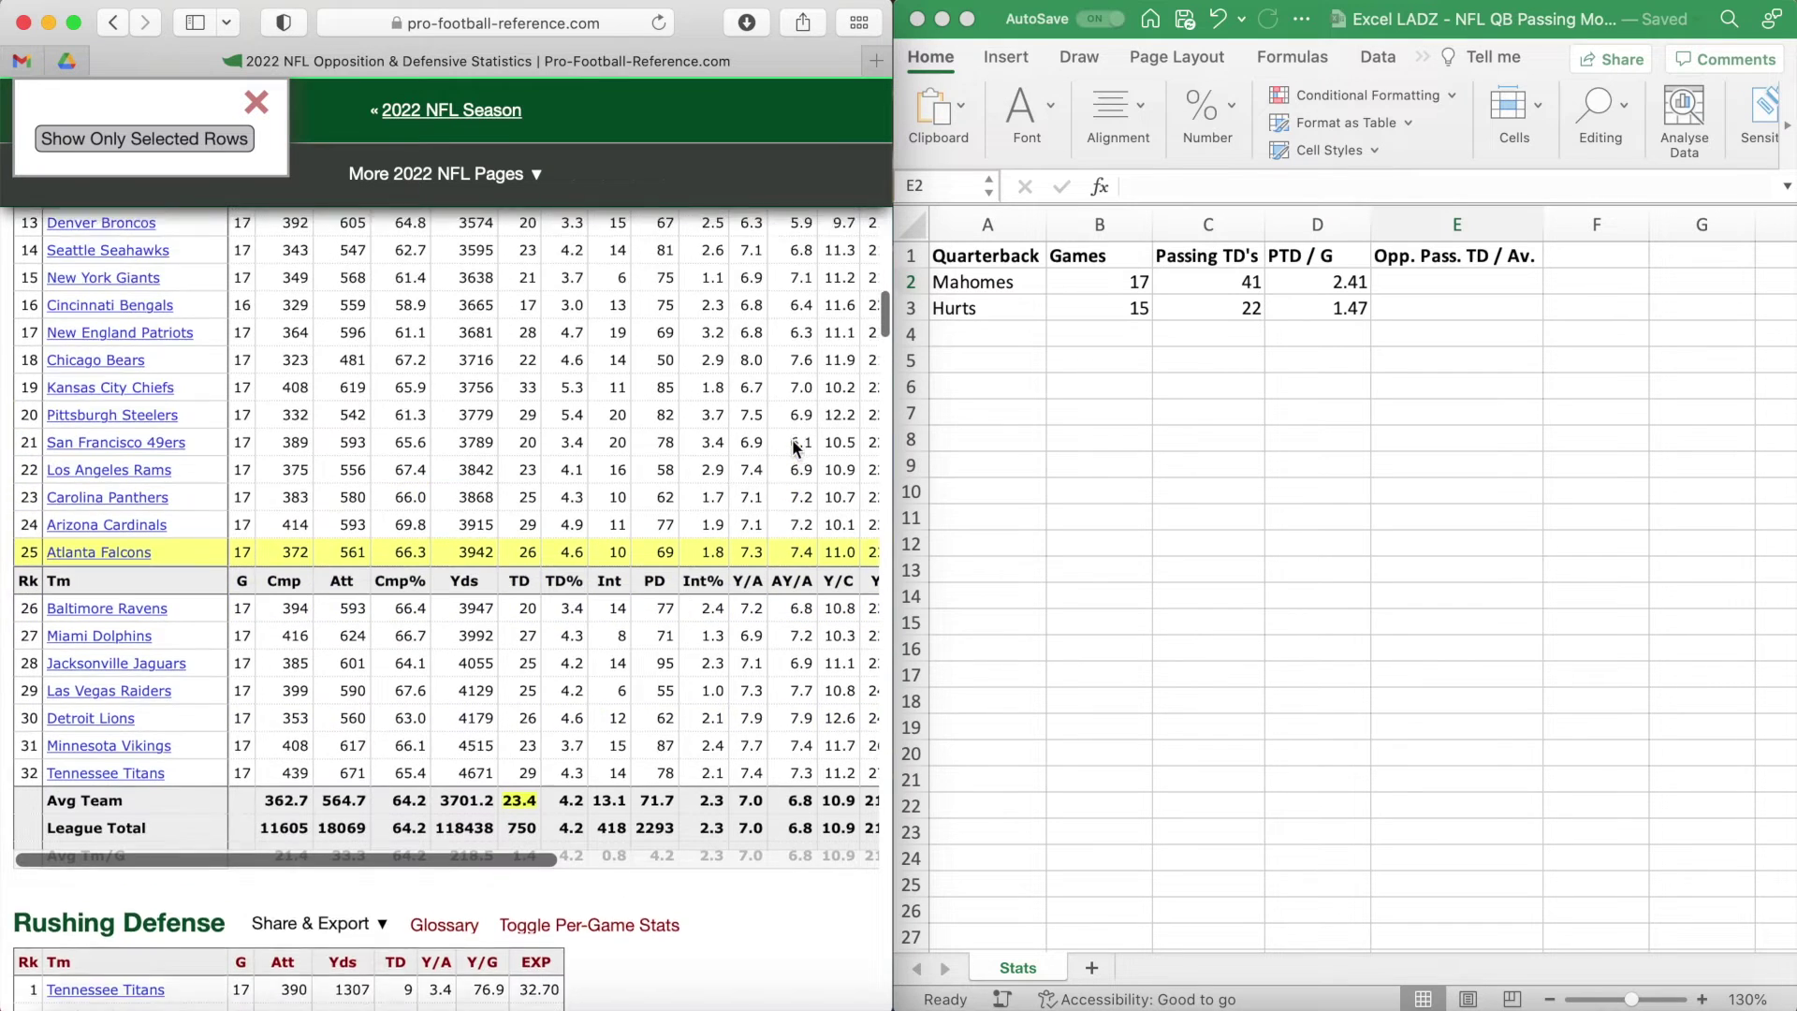
pyautogui.scroll(5, 792, 439)
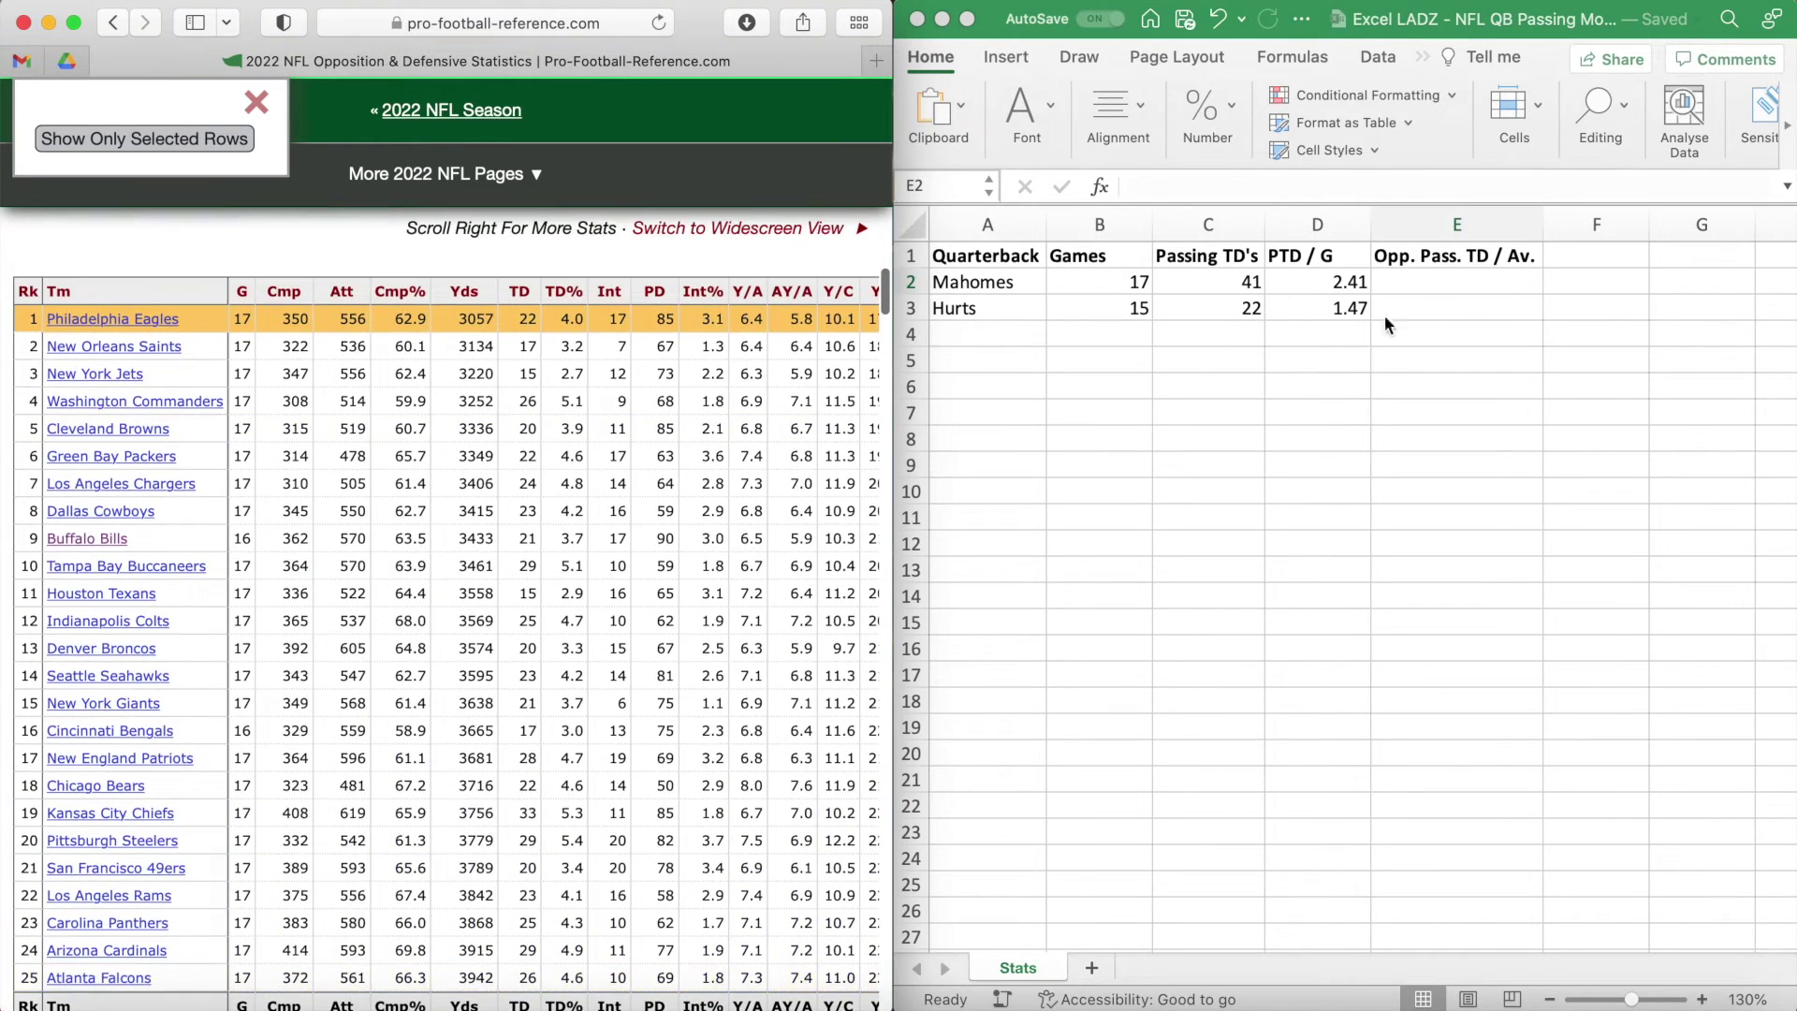
# Calculate Mahomes' opponent passing touchdown ratio in cell E2 with =22/23.4.
pyautogui.click(1453, 289)
pyautogui.write('=')
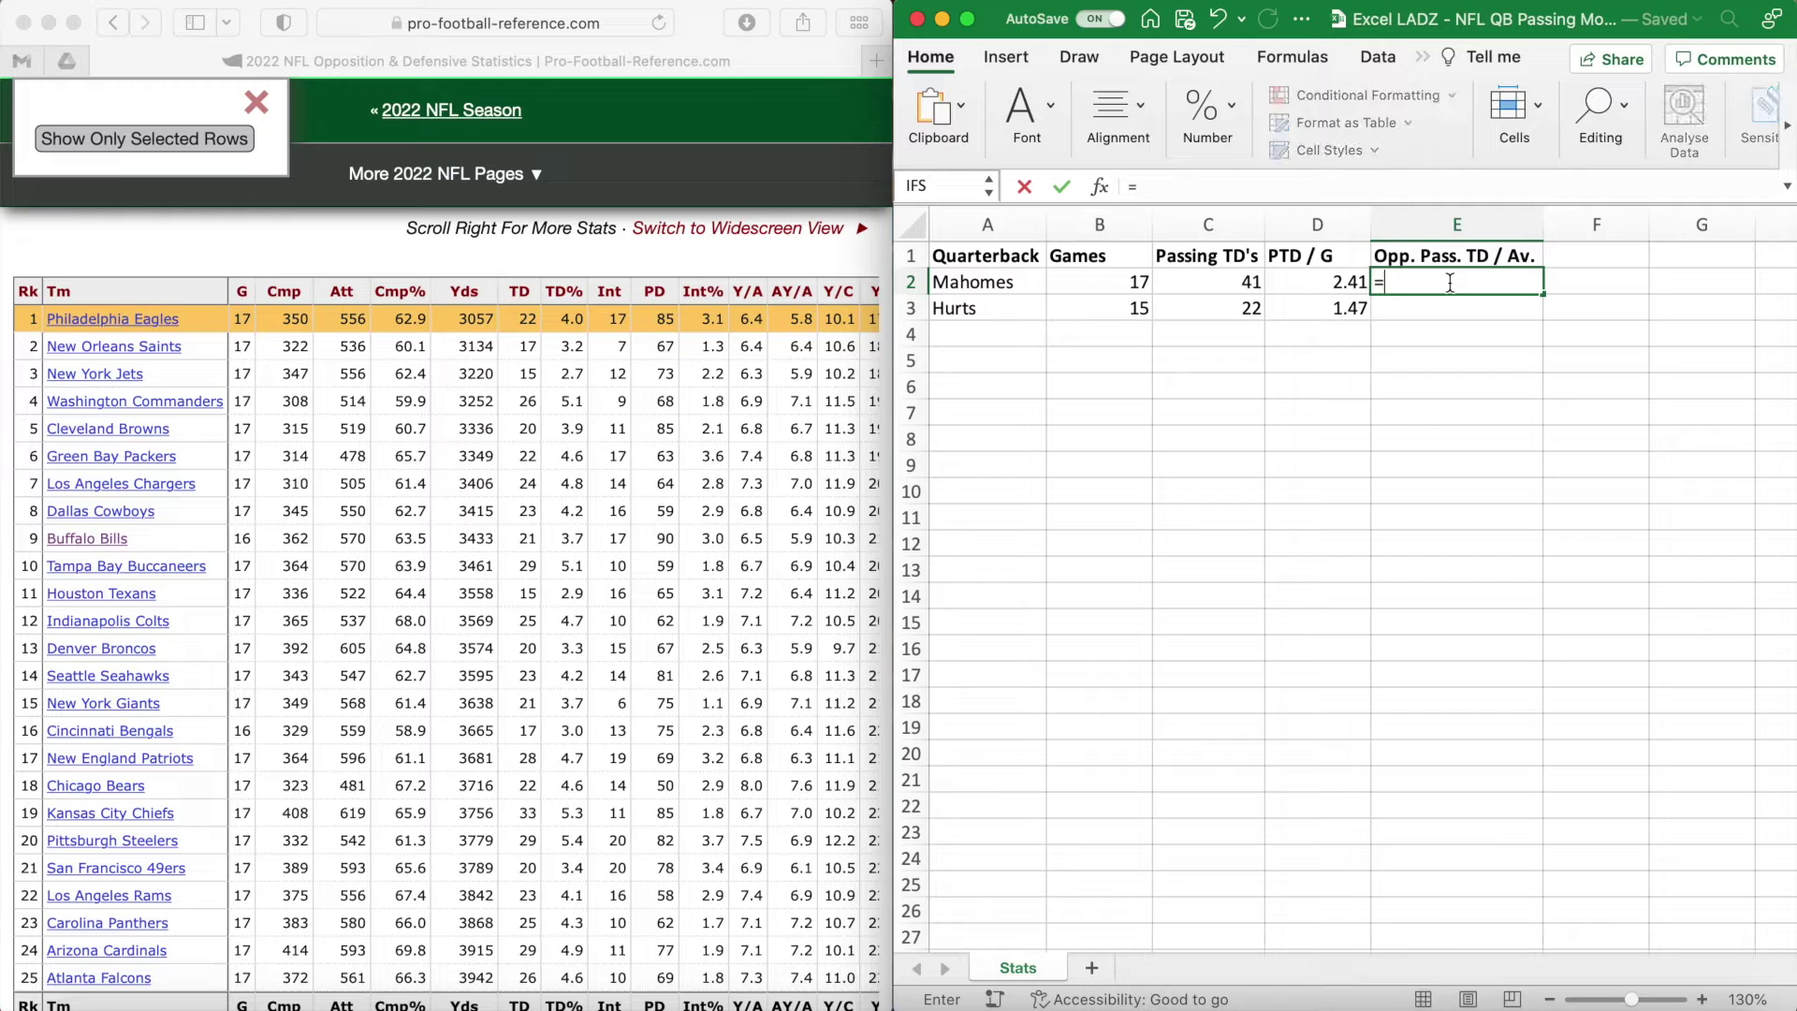
pyautogui.write('22/23.4')
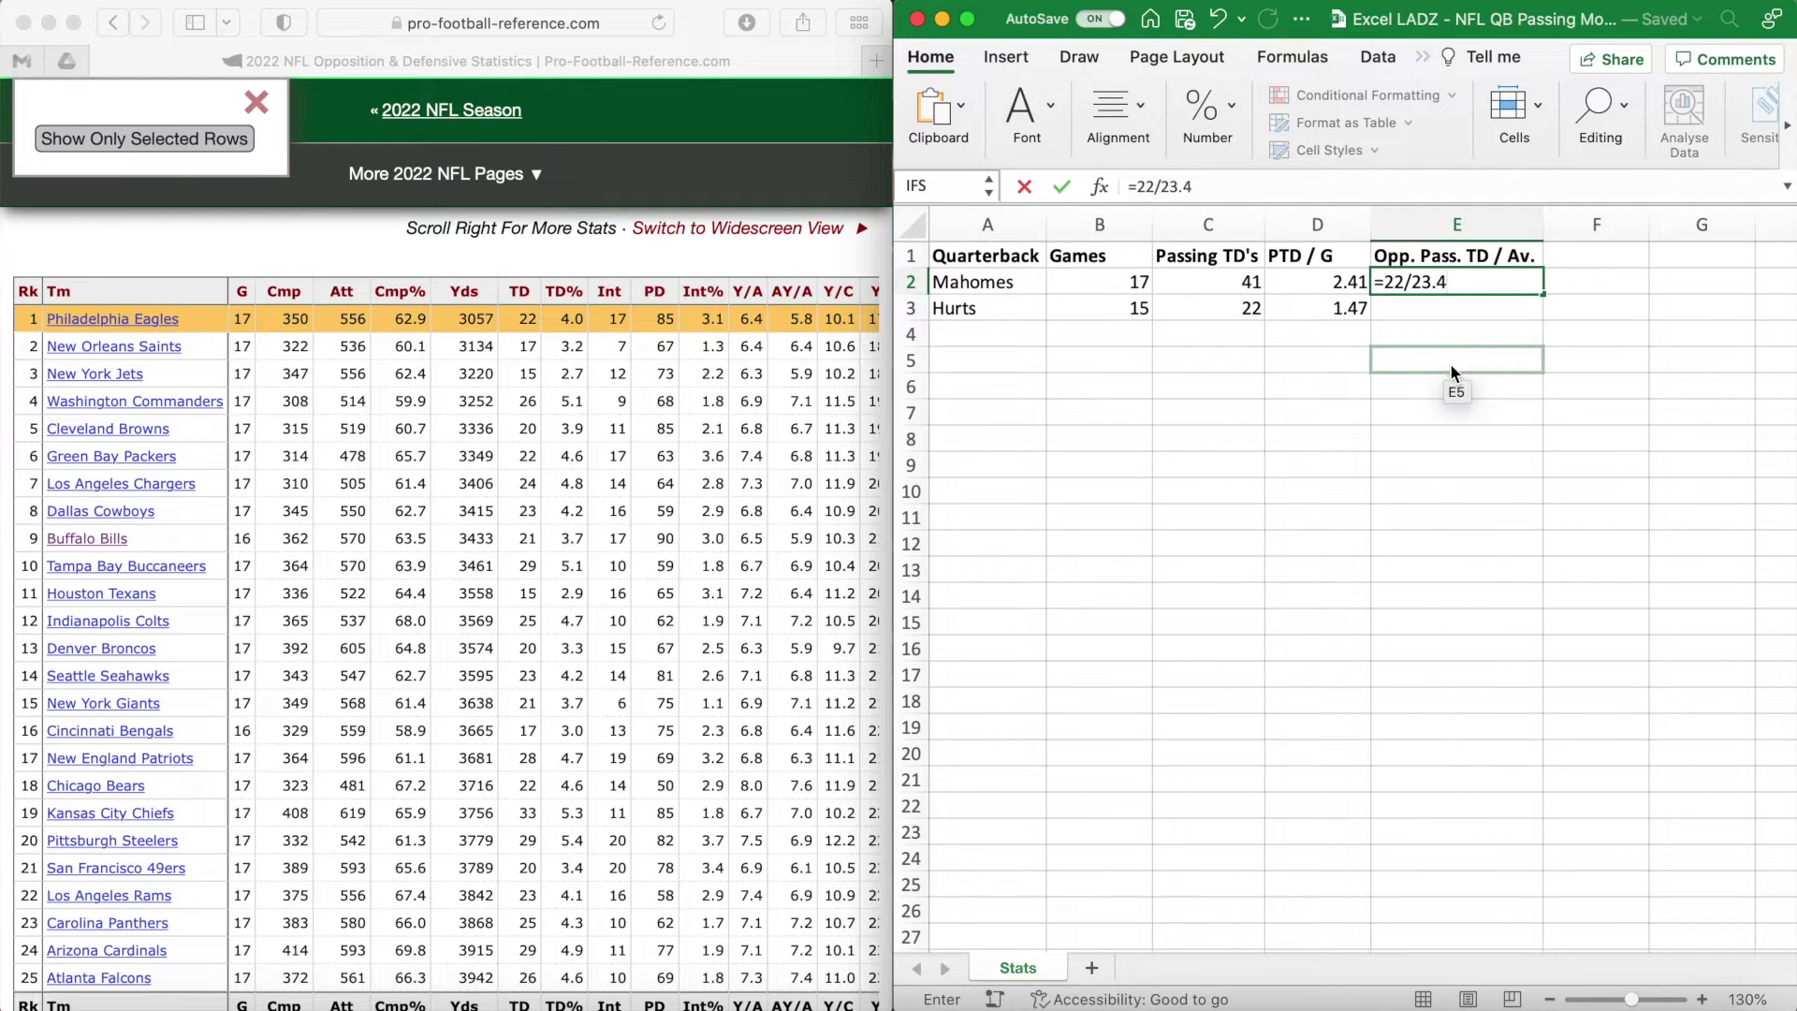
pyautogui.press('Return')
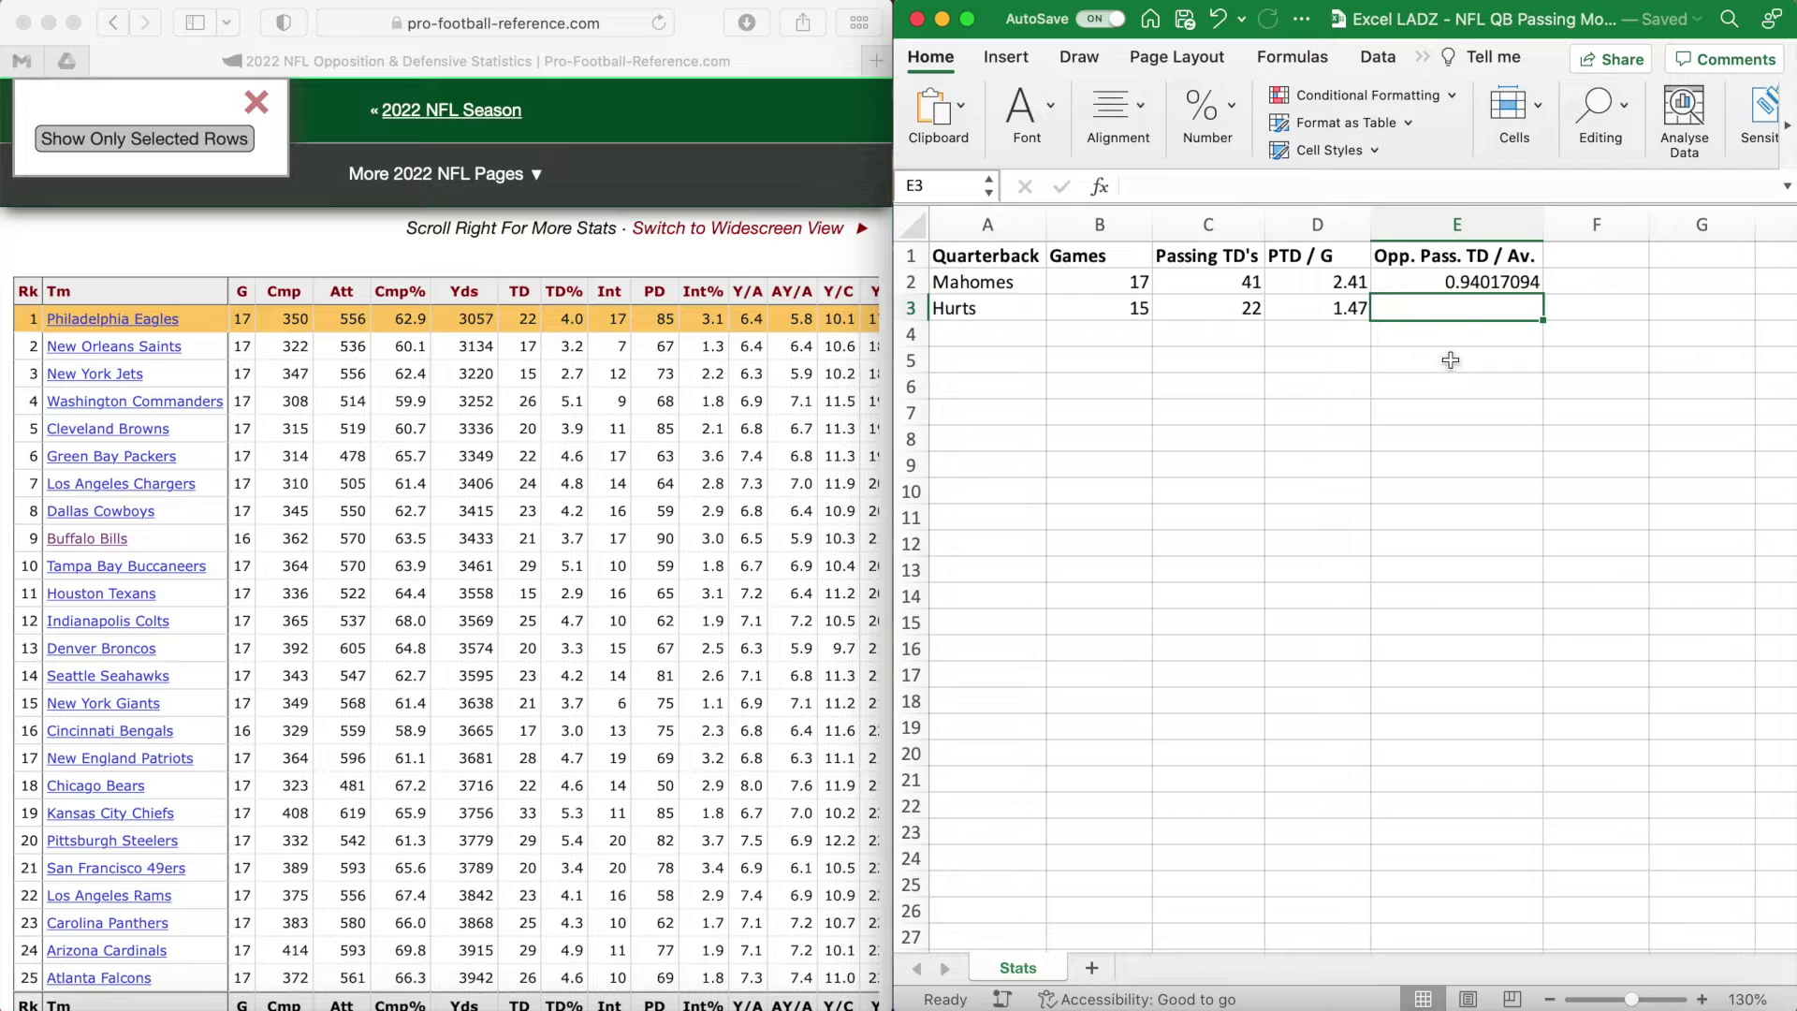
# Format cells E2:E3 to show two decimal places.
pyautogui.moveTo(1437, 283); pyautogui.dragTo(1429, 305)
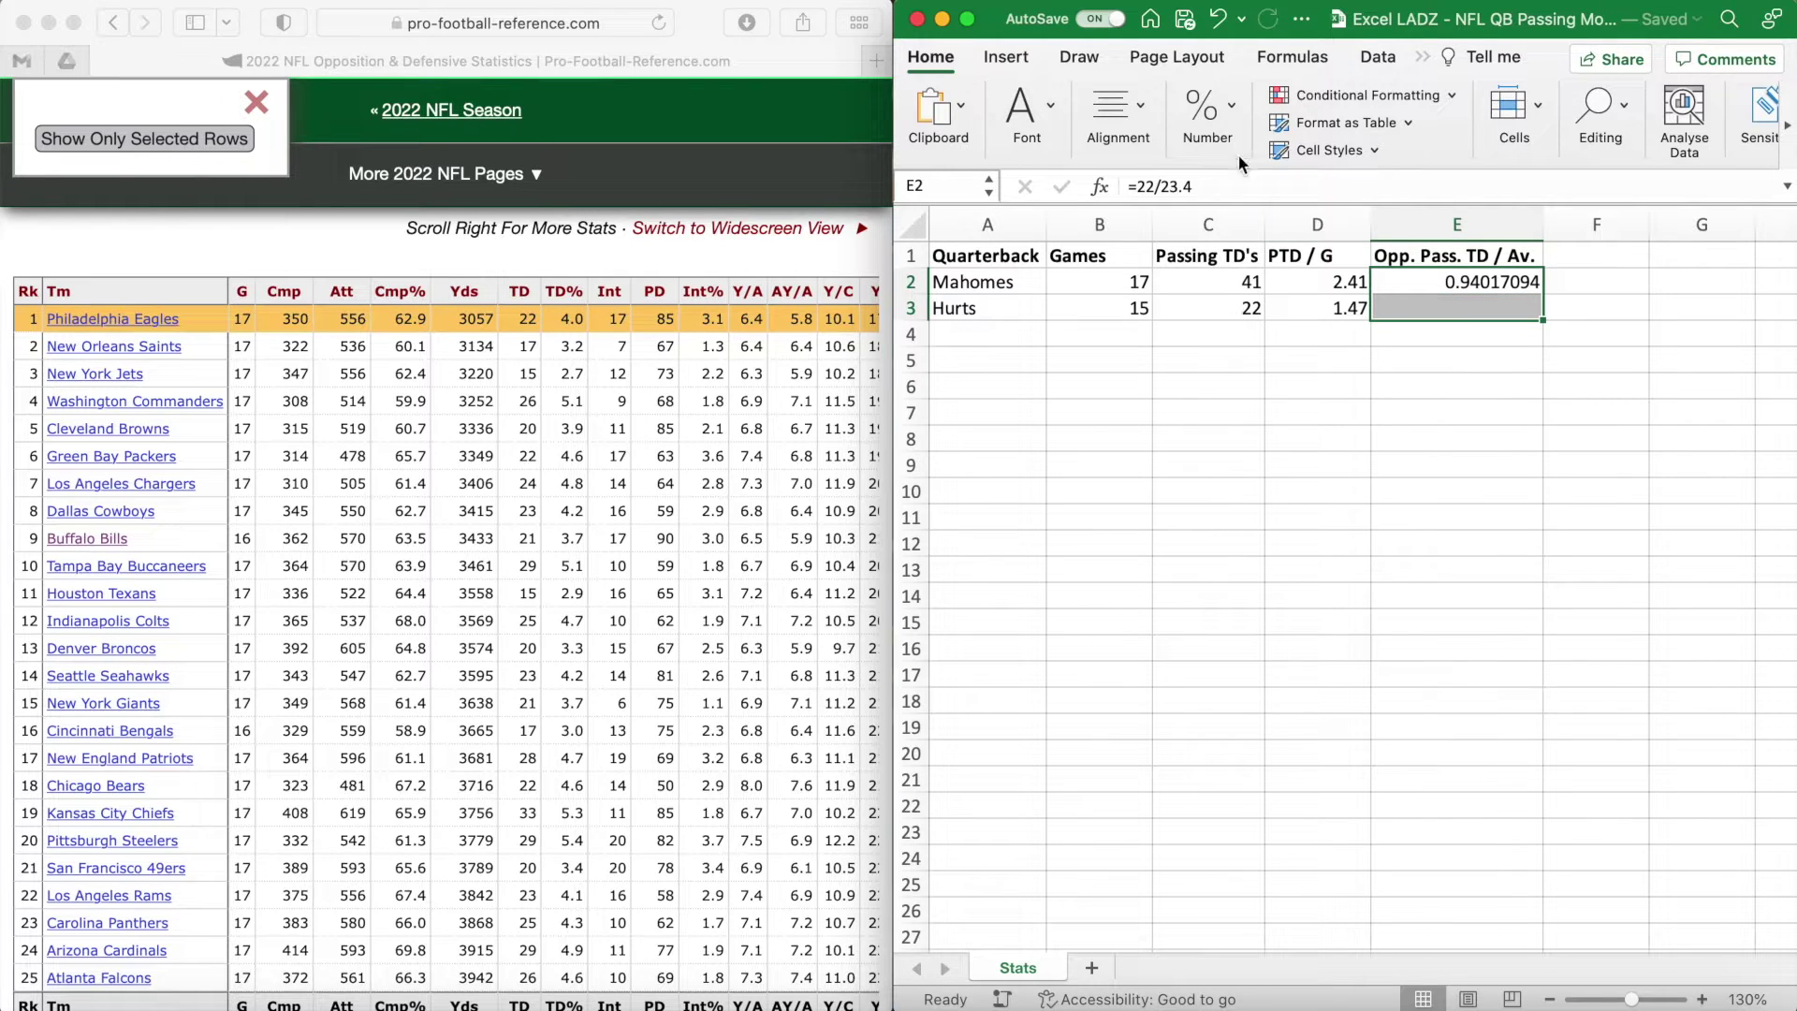
pyautogui.click(1209, 112)
pyautogui.click(1284, 219)
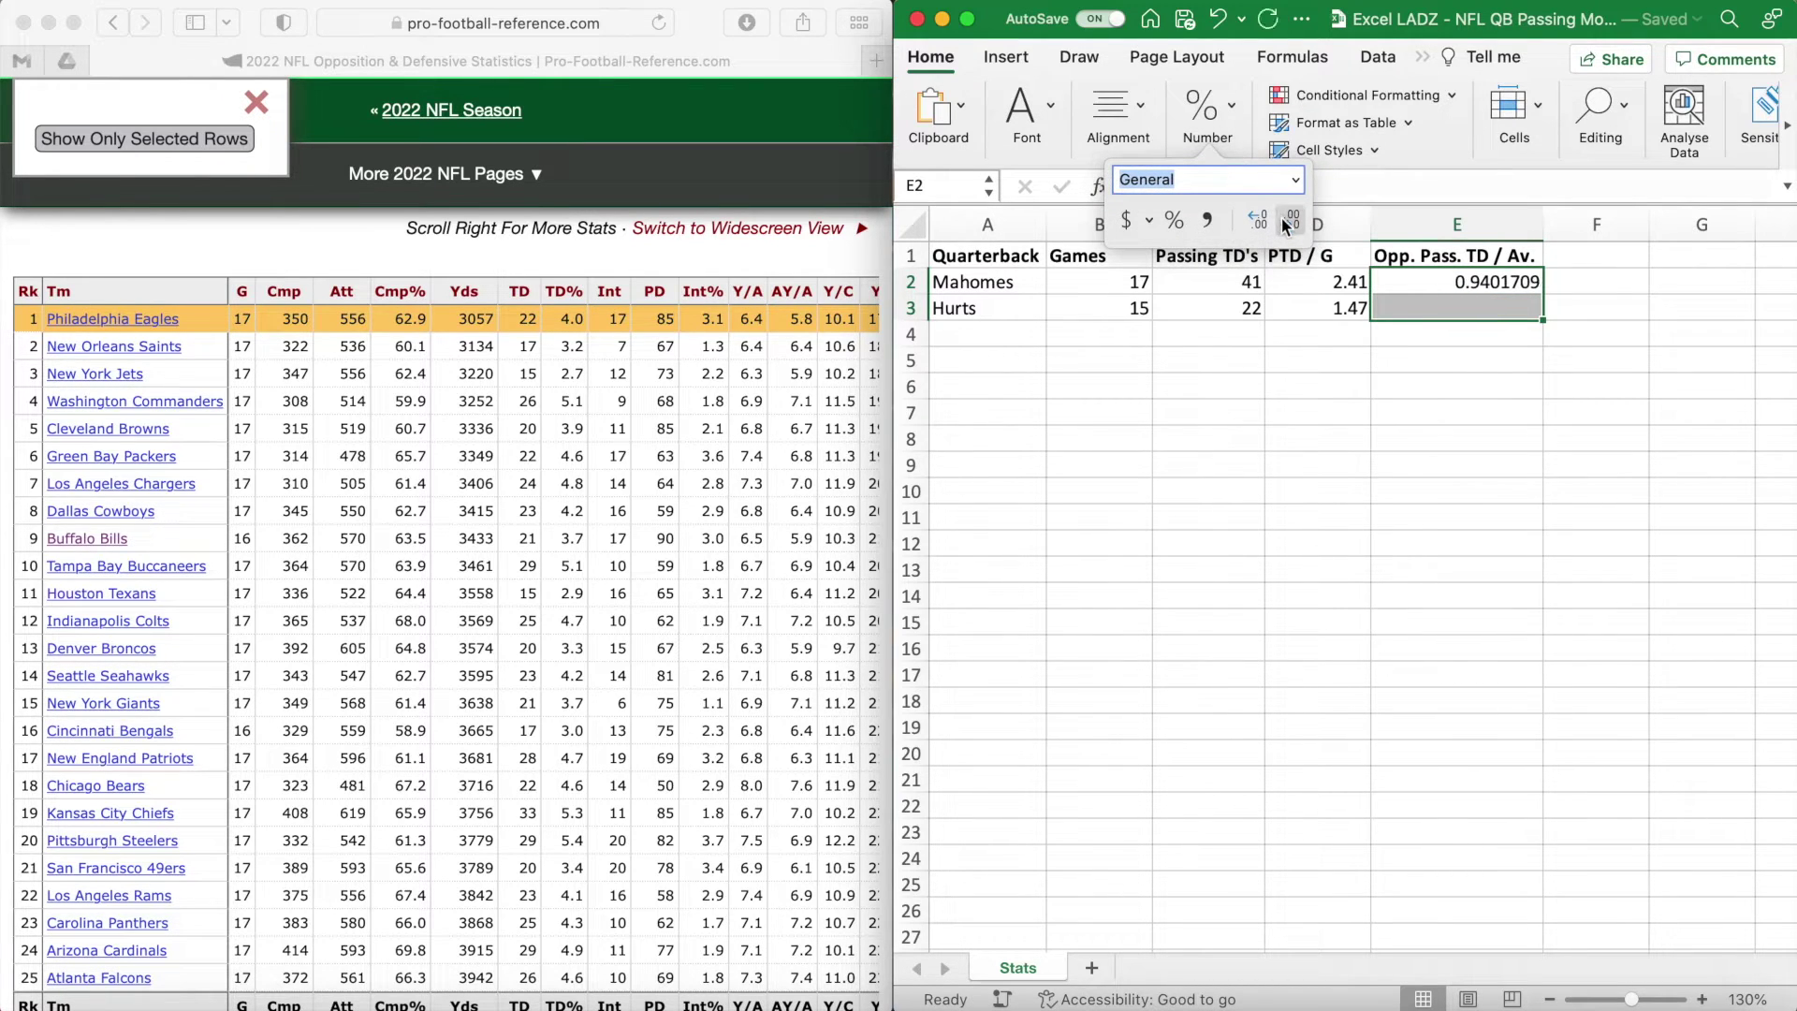
pyautogui.click(1284, 219)
pyautogui.click(1284, 219)
pyautogui.click(1284, 219)
pyautogui.click(1284, 219)
pyautogui.click(1284, 219)
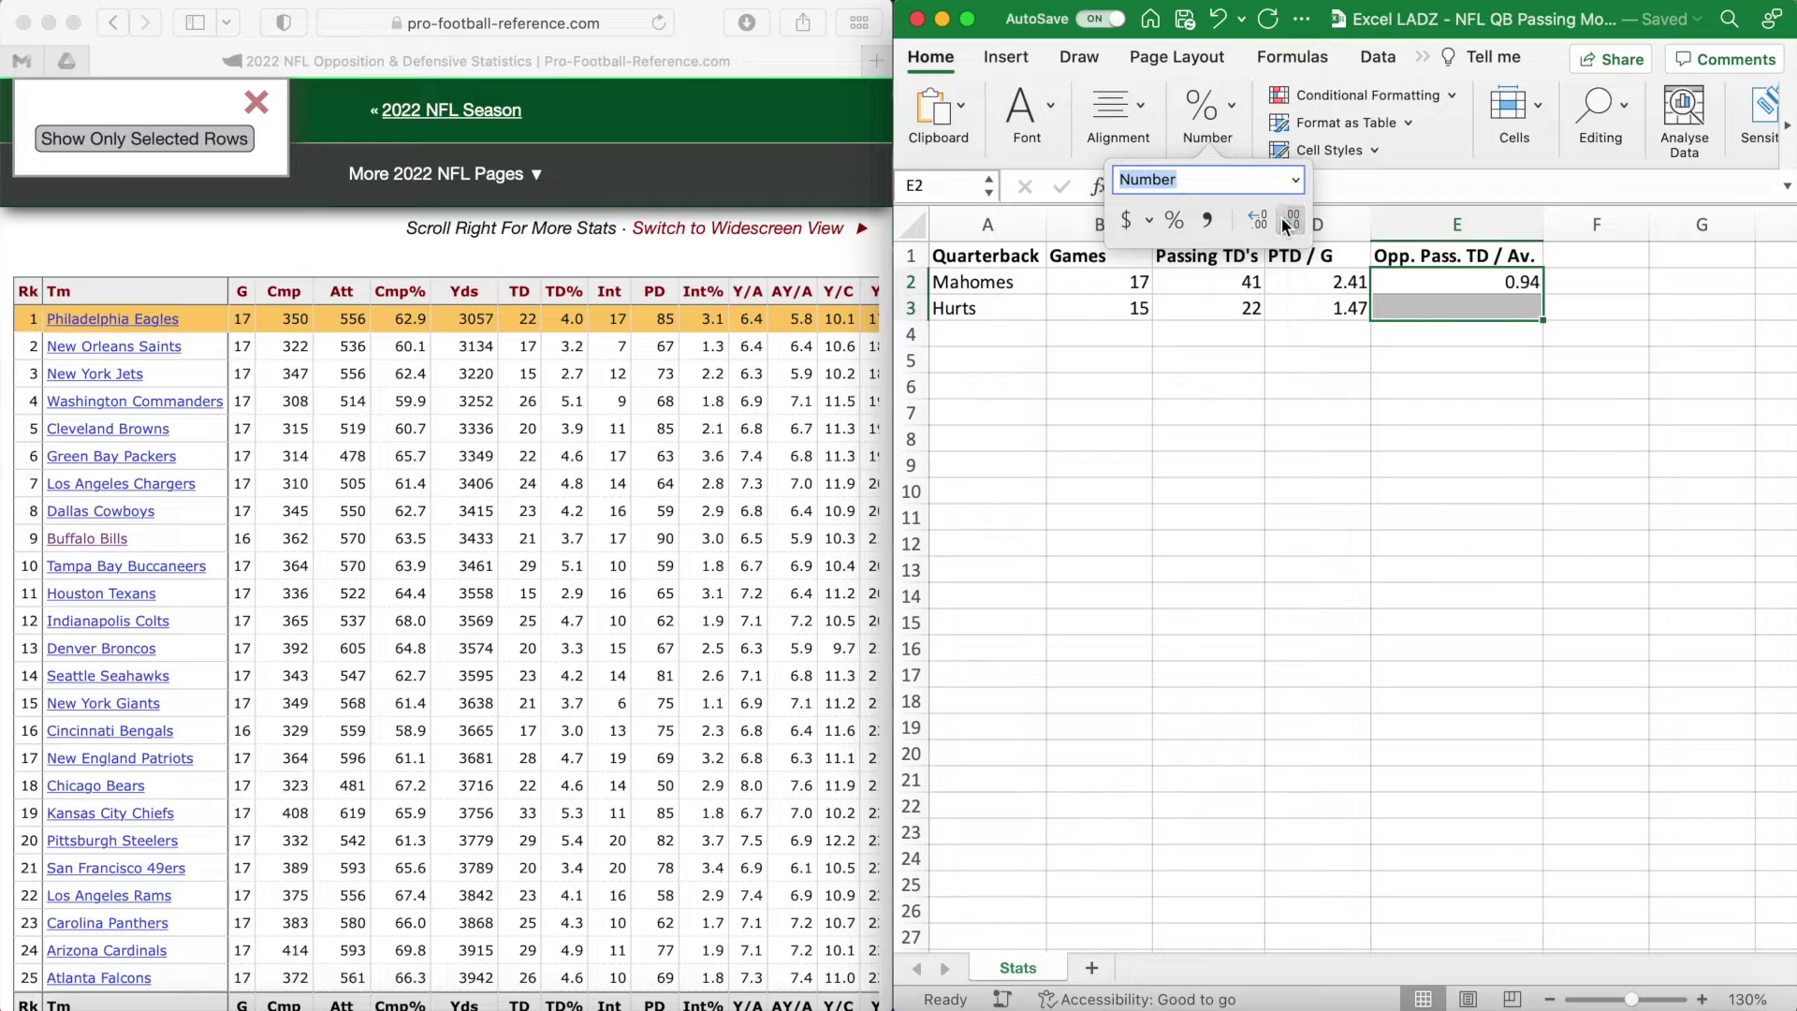
# Find the Kansas City Chiefs' passing touchdowns allowed and calculate Hurts' opponent ratio in E3 with =33/23.4.
pyautogui.click(1448, 309)
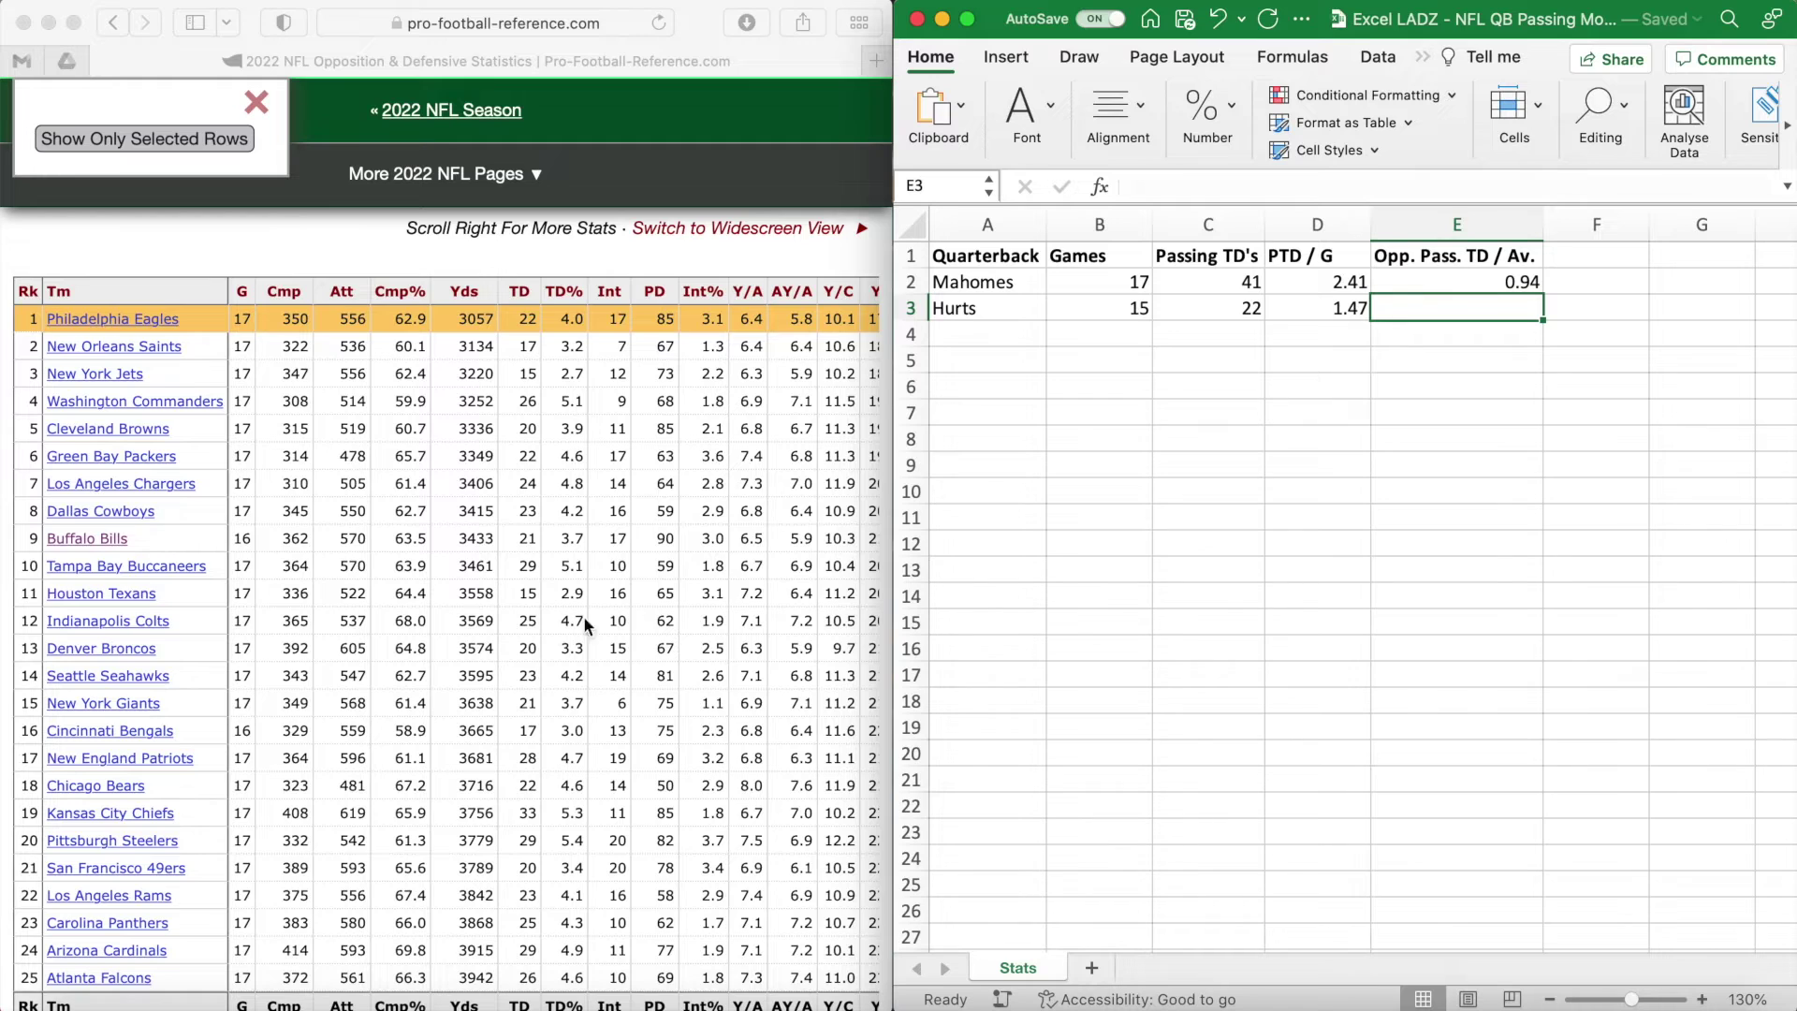
pyautogui.scroll(-5, 547, 627)
pyautogui.scroll(-3, 548, 623)
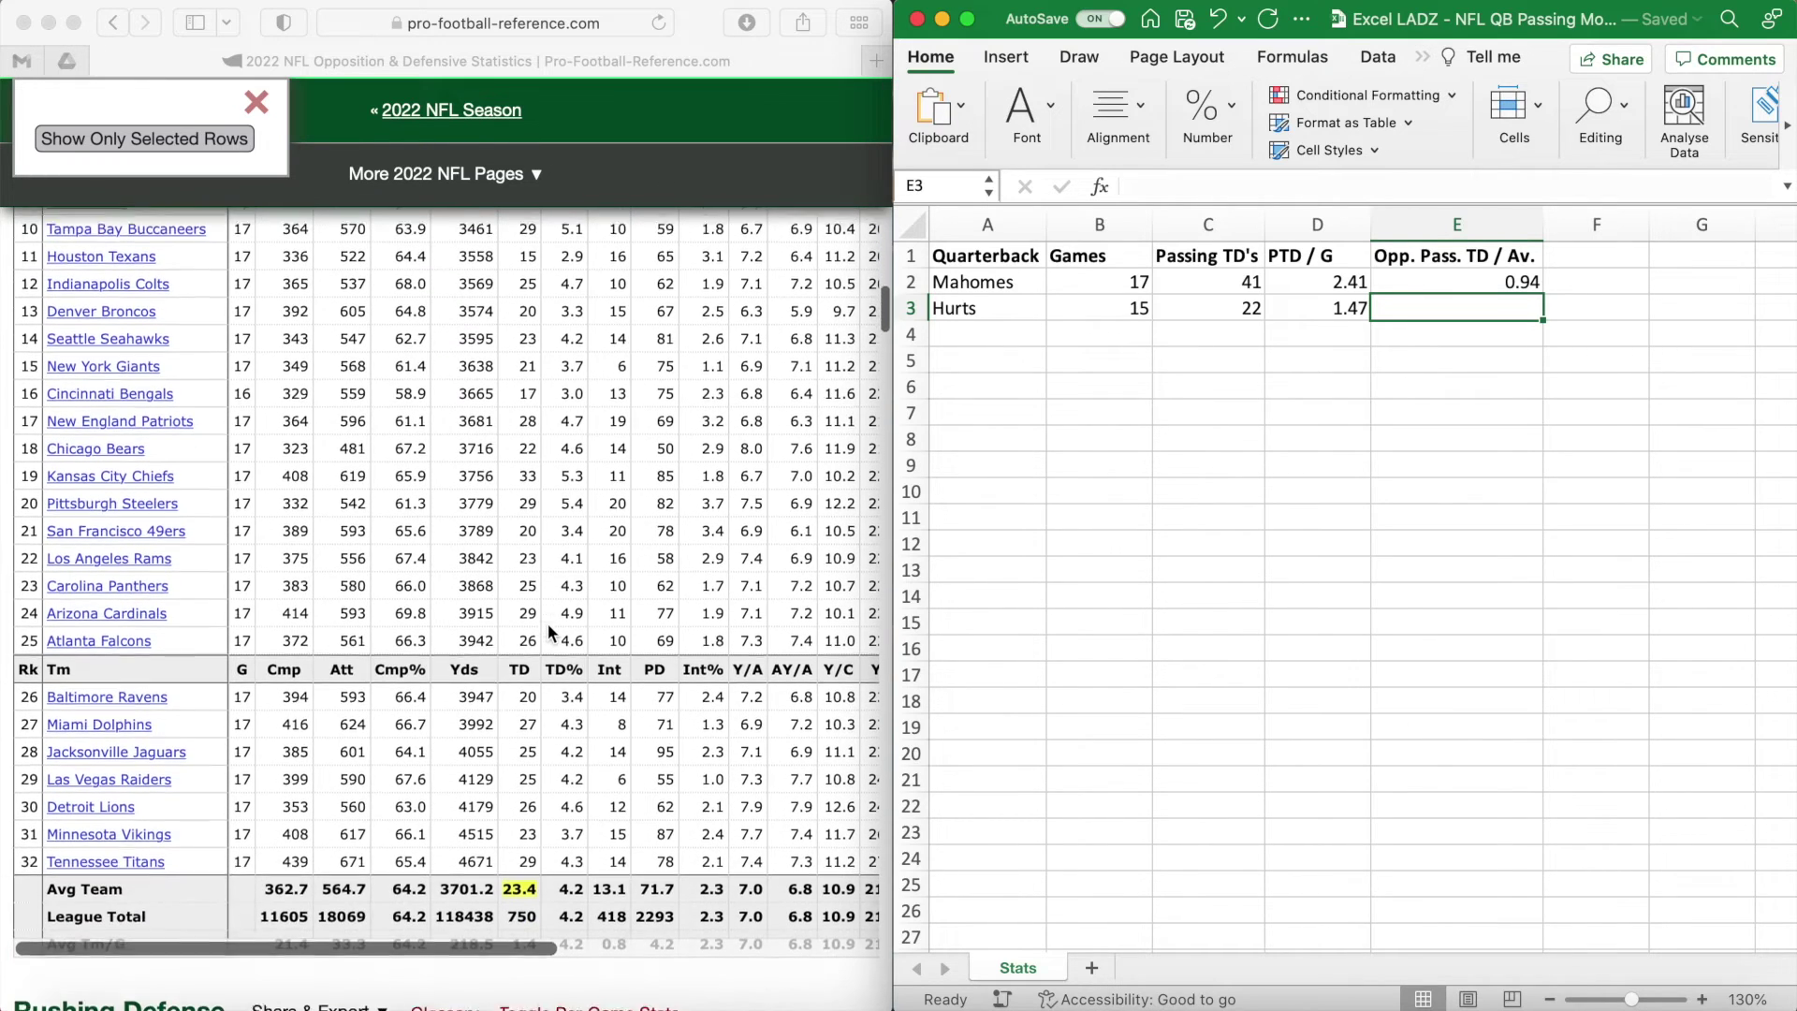
pyautogui.click(506, 464)
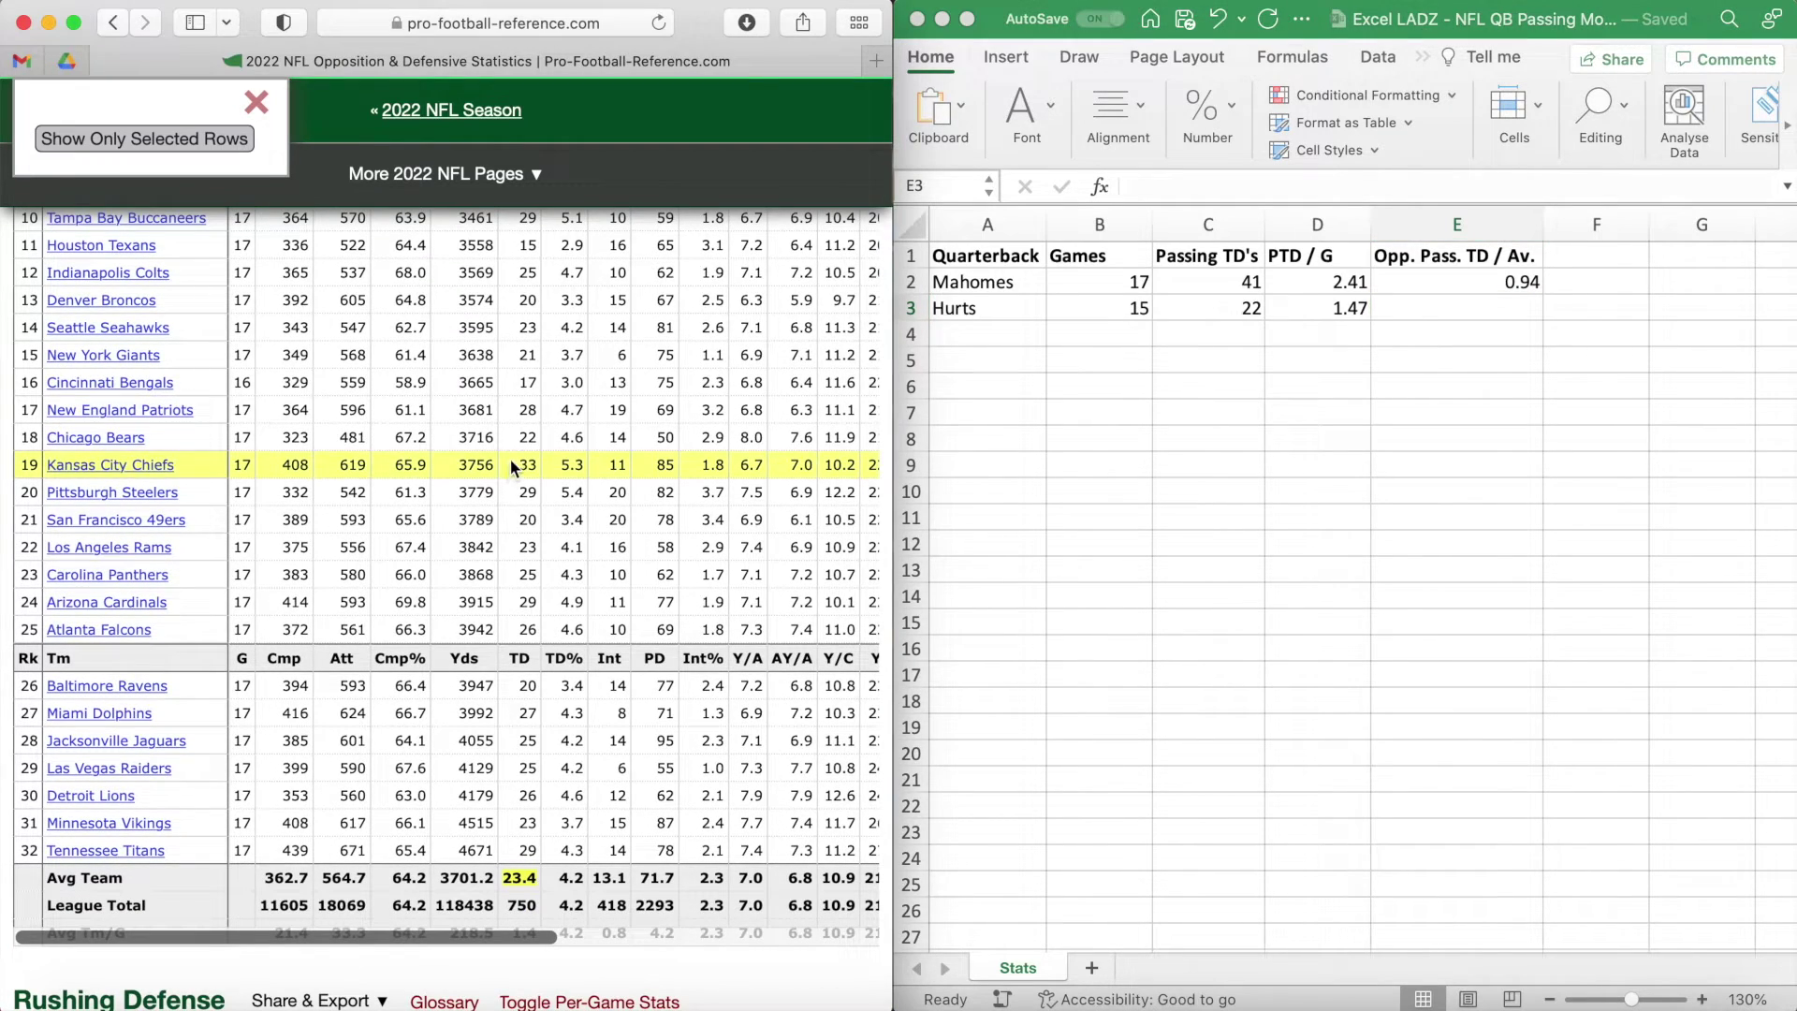
pyautogui.click(510, 464)
pyautogui.moveTo(520, 468); pyautogui.dragTo(538, 470)
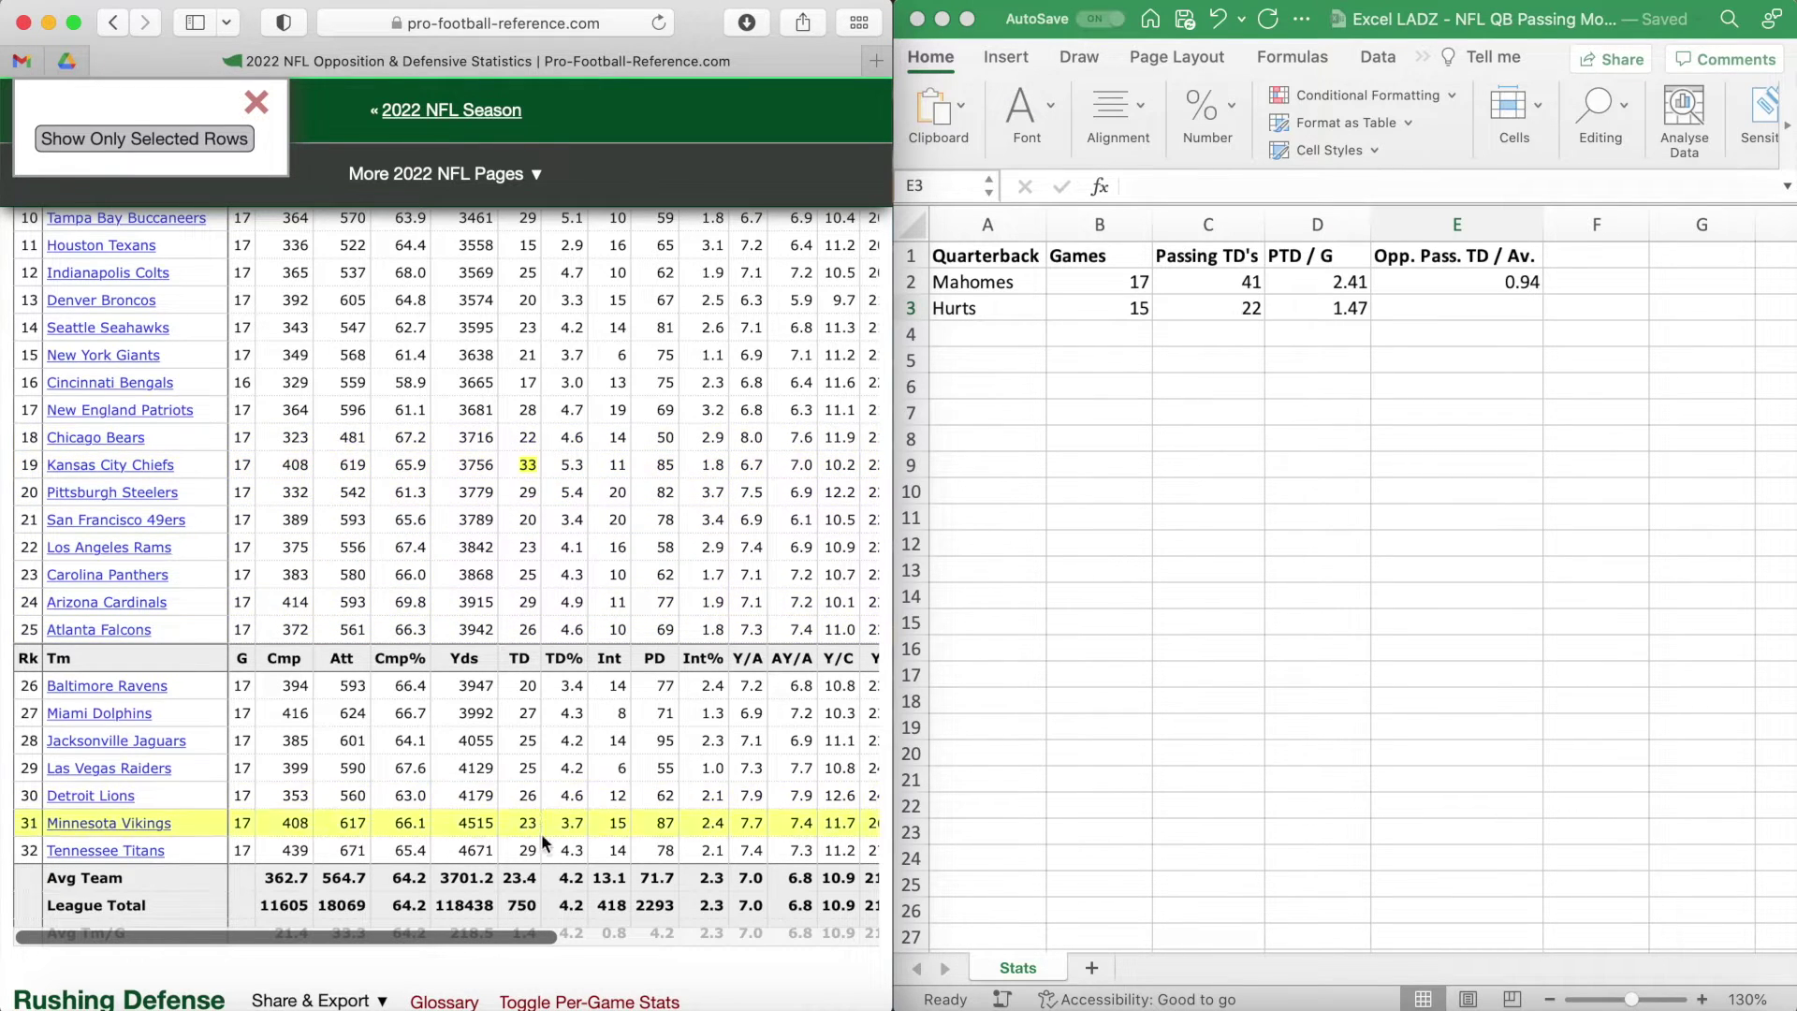
pyautogui.click(531, 880)
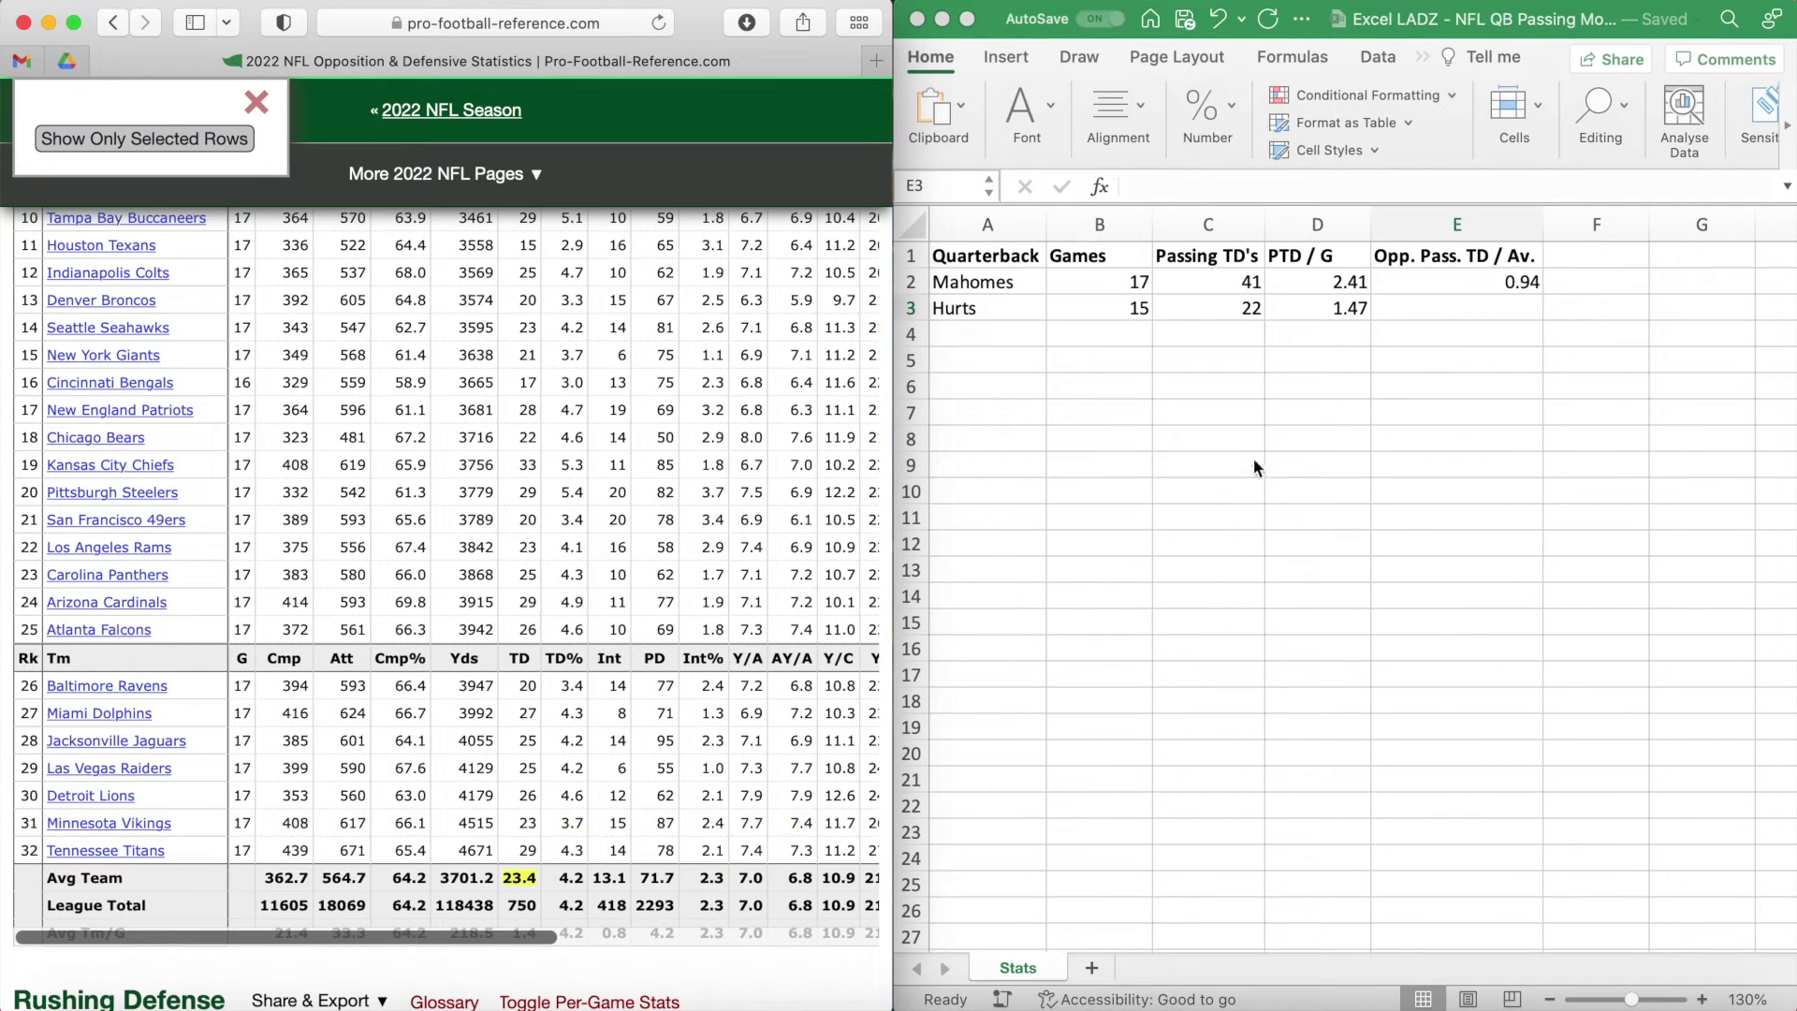
pyautogui.click(1457, 313)
pyautogui.write('=')
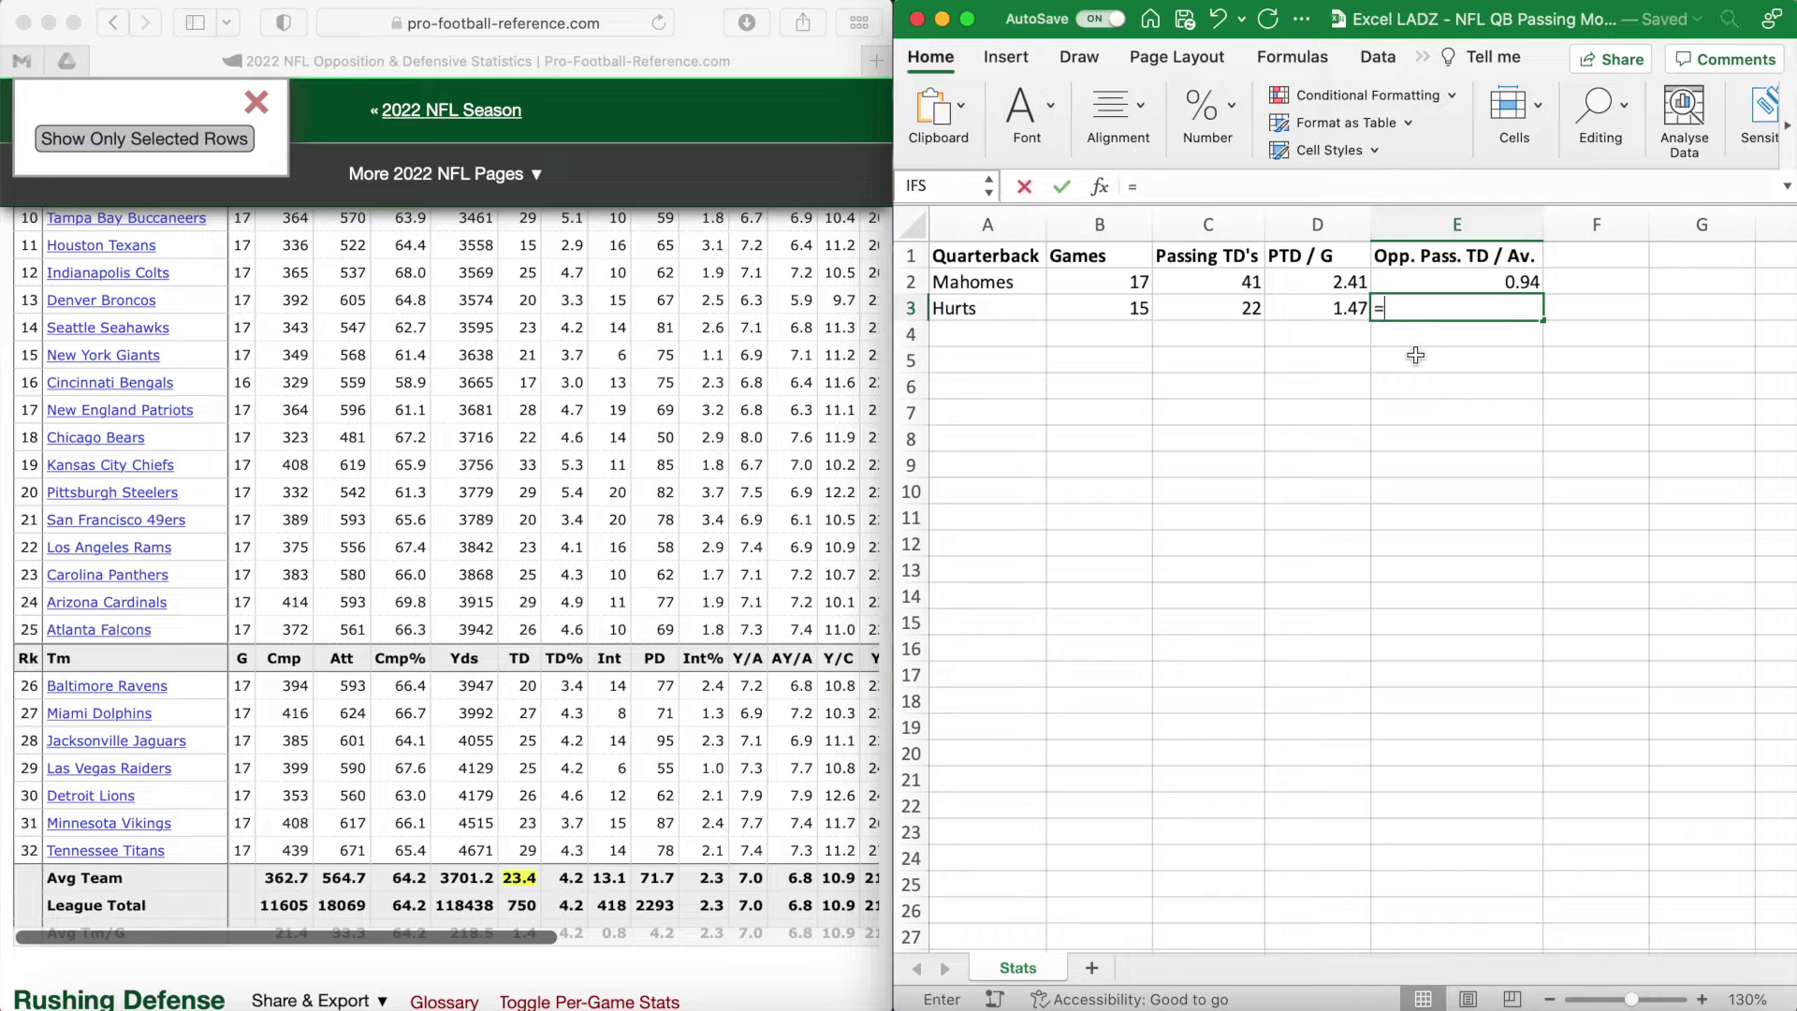
pyautogui.write('33/23.4')
pyautogui.press('Return')
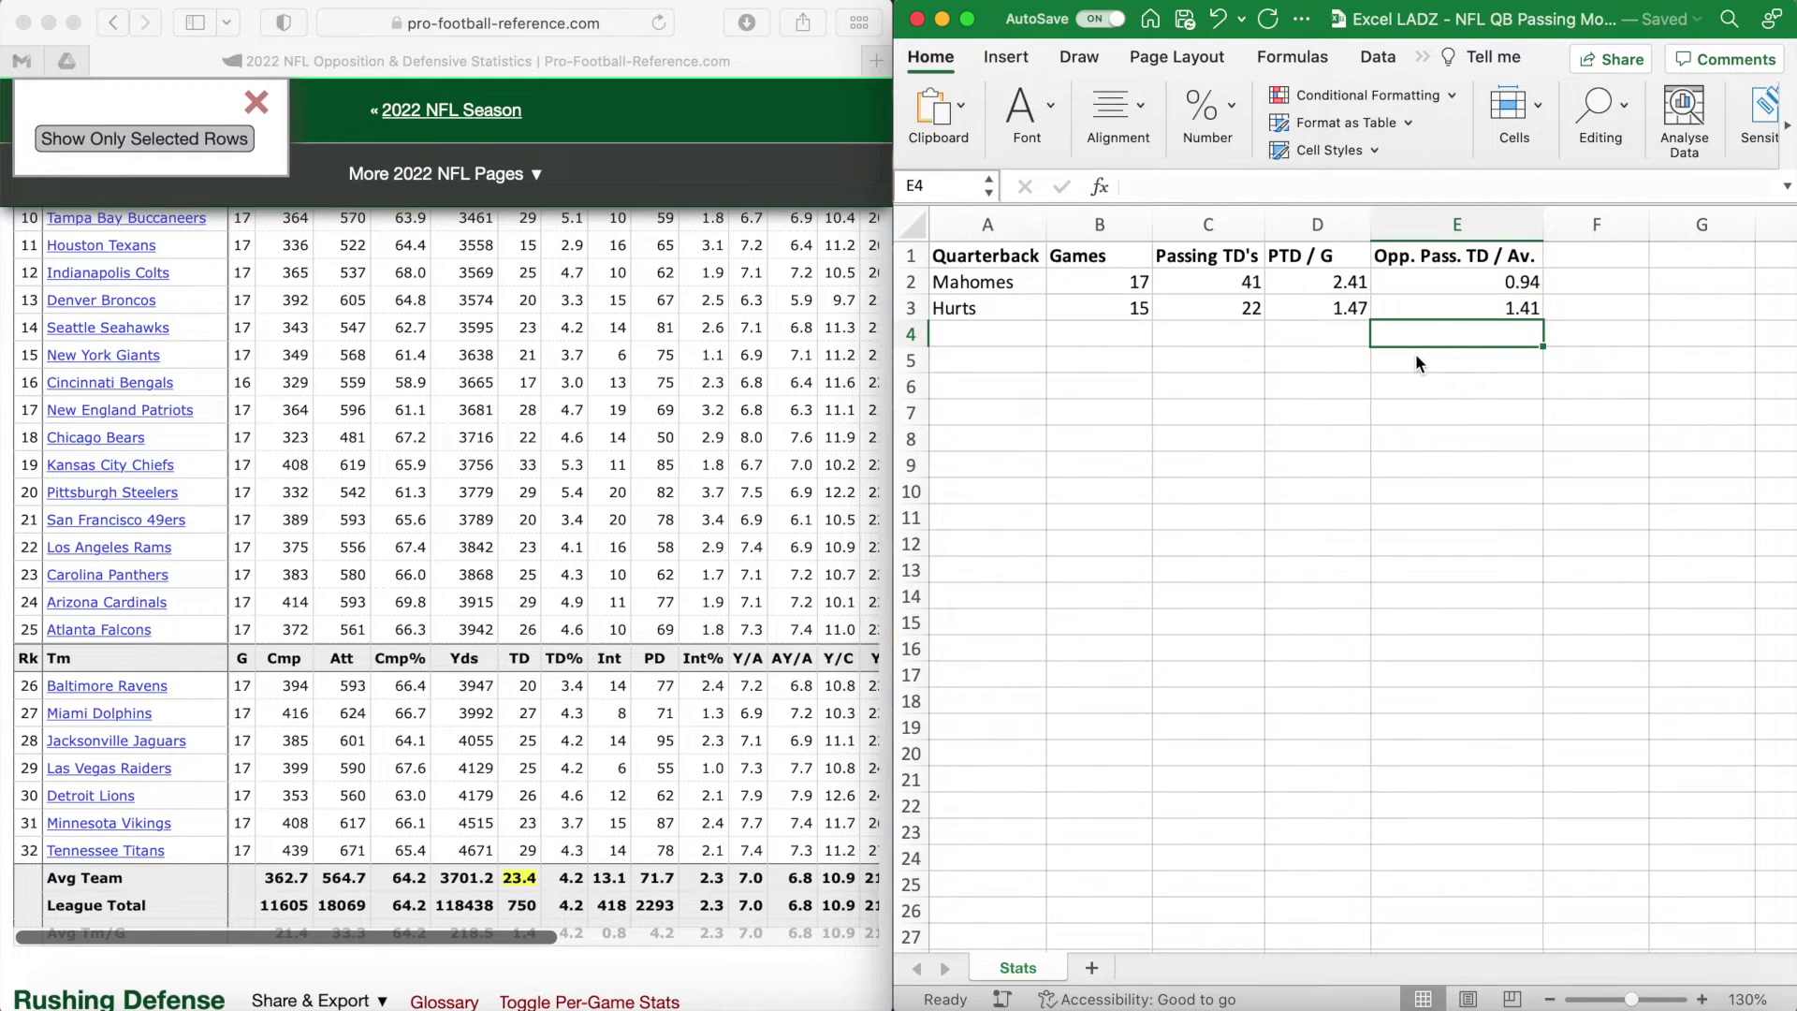
# Add the header Simulated Pass. TDs in cell F1 and widen column F to fit it.
pyautogui.click(1603, 255)
pyautogui.write('Simulated')
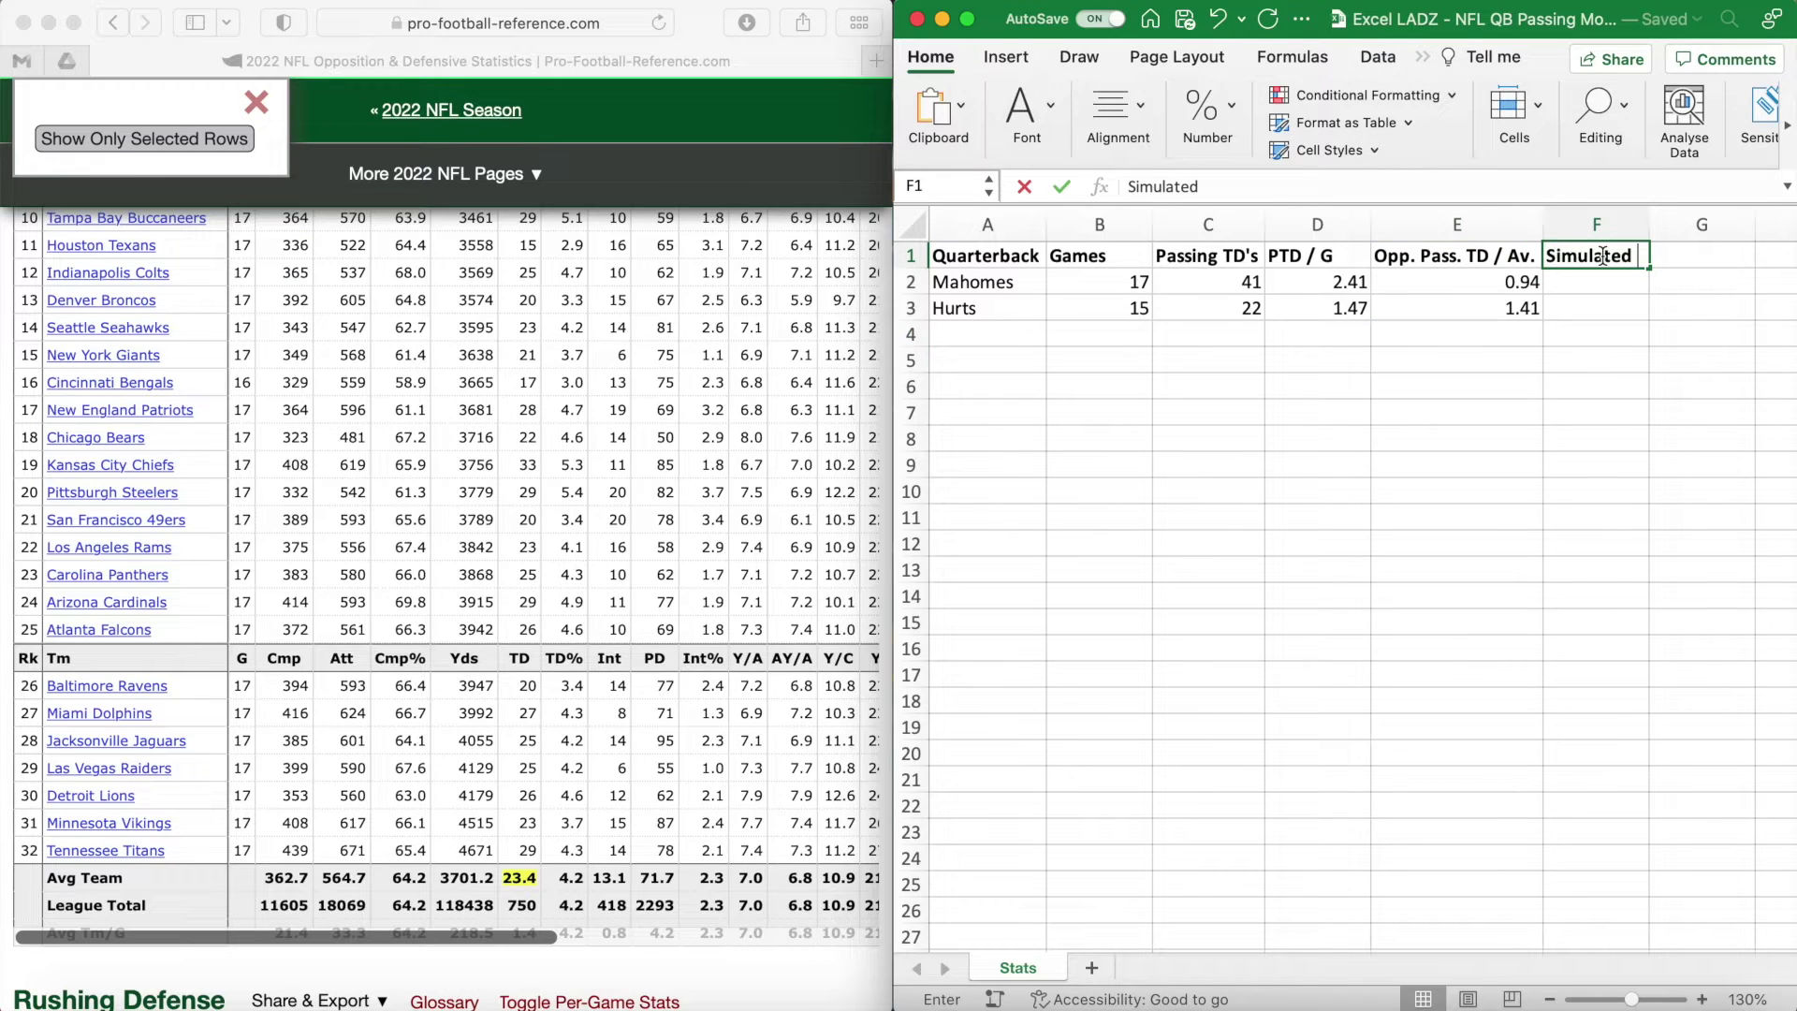
pyautogui.write(' Pass. TDs')
pyautogui.doubleClick(1651, 225)
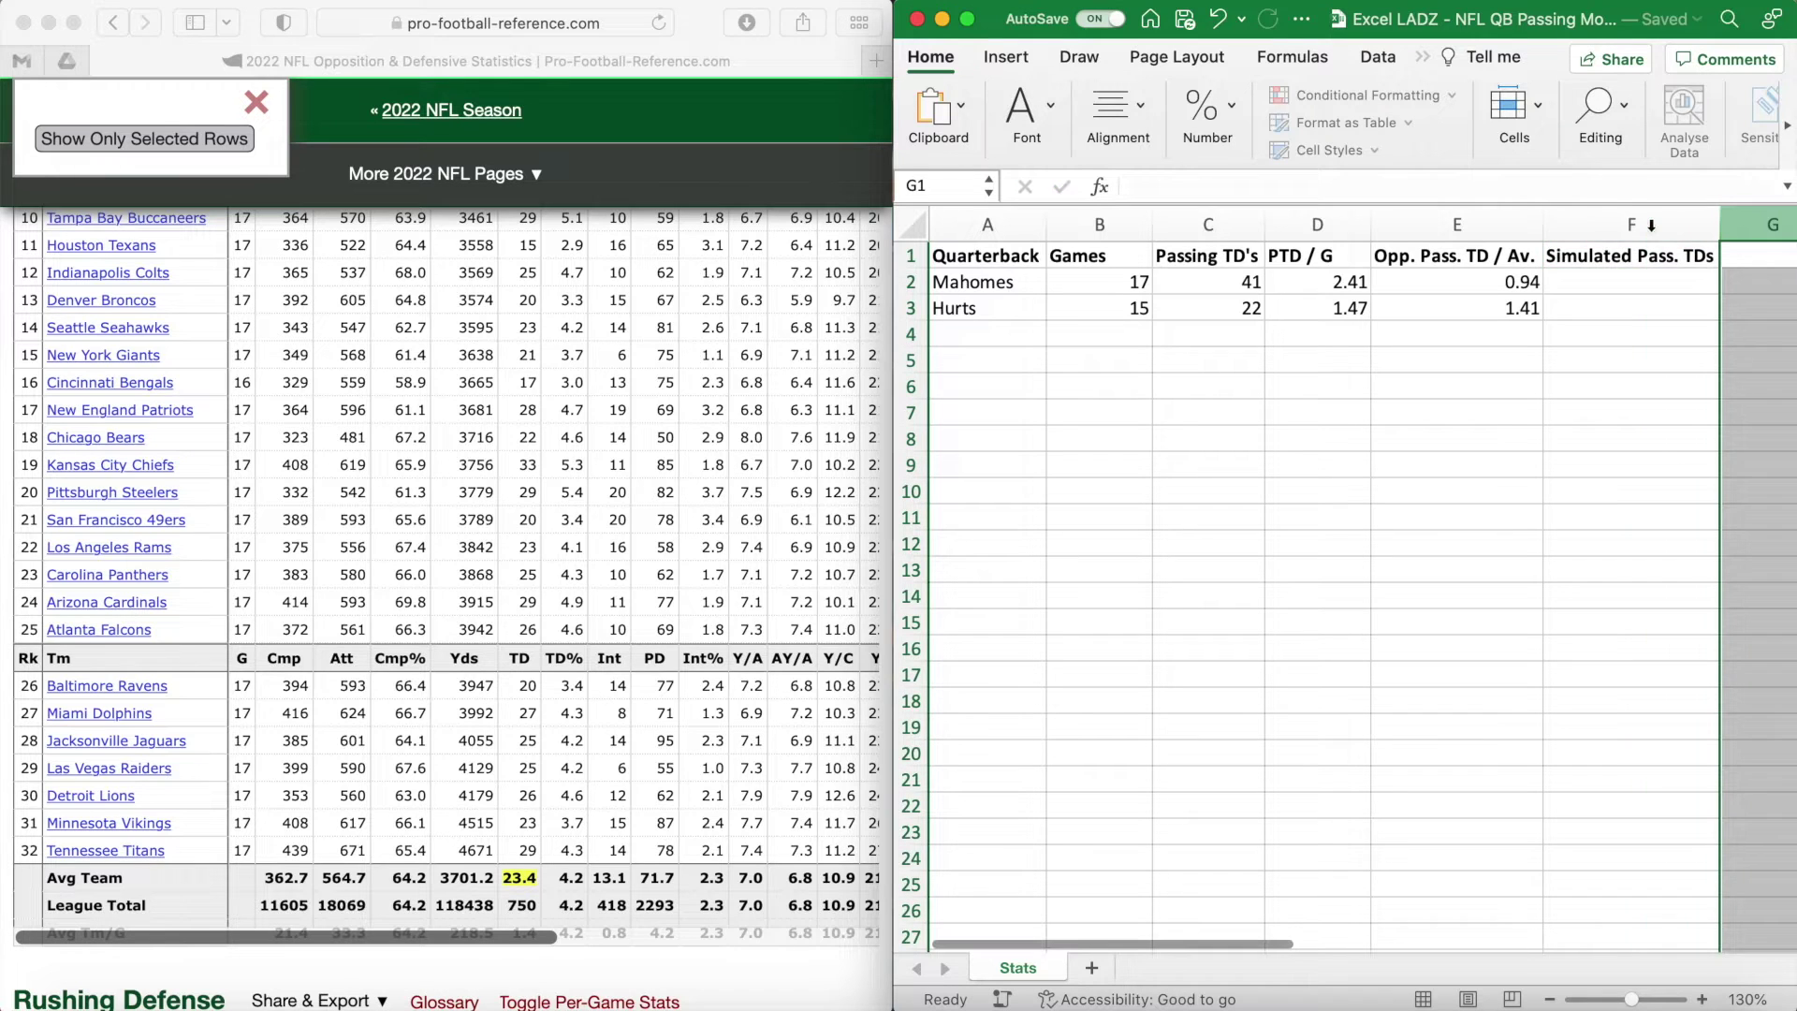
pyautogui.click(1645, 337)
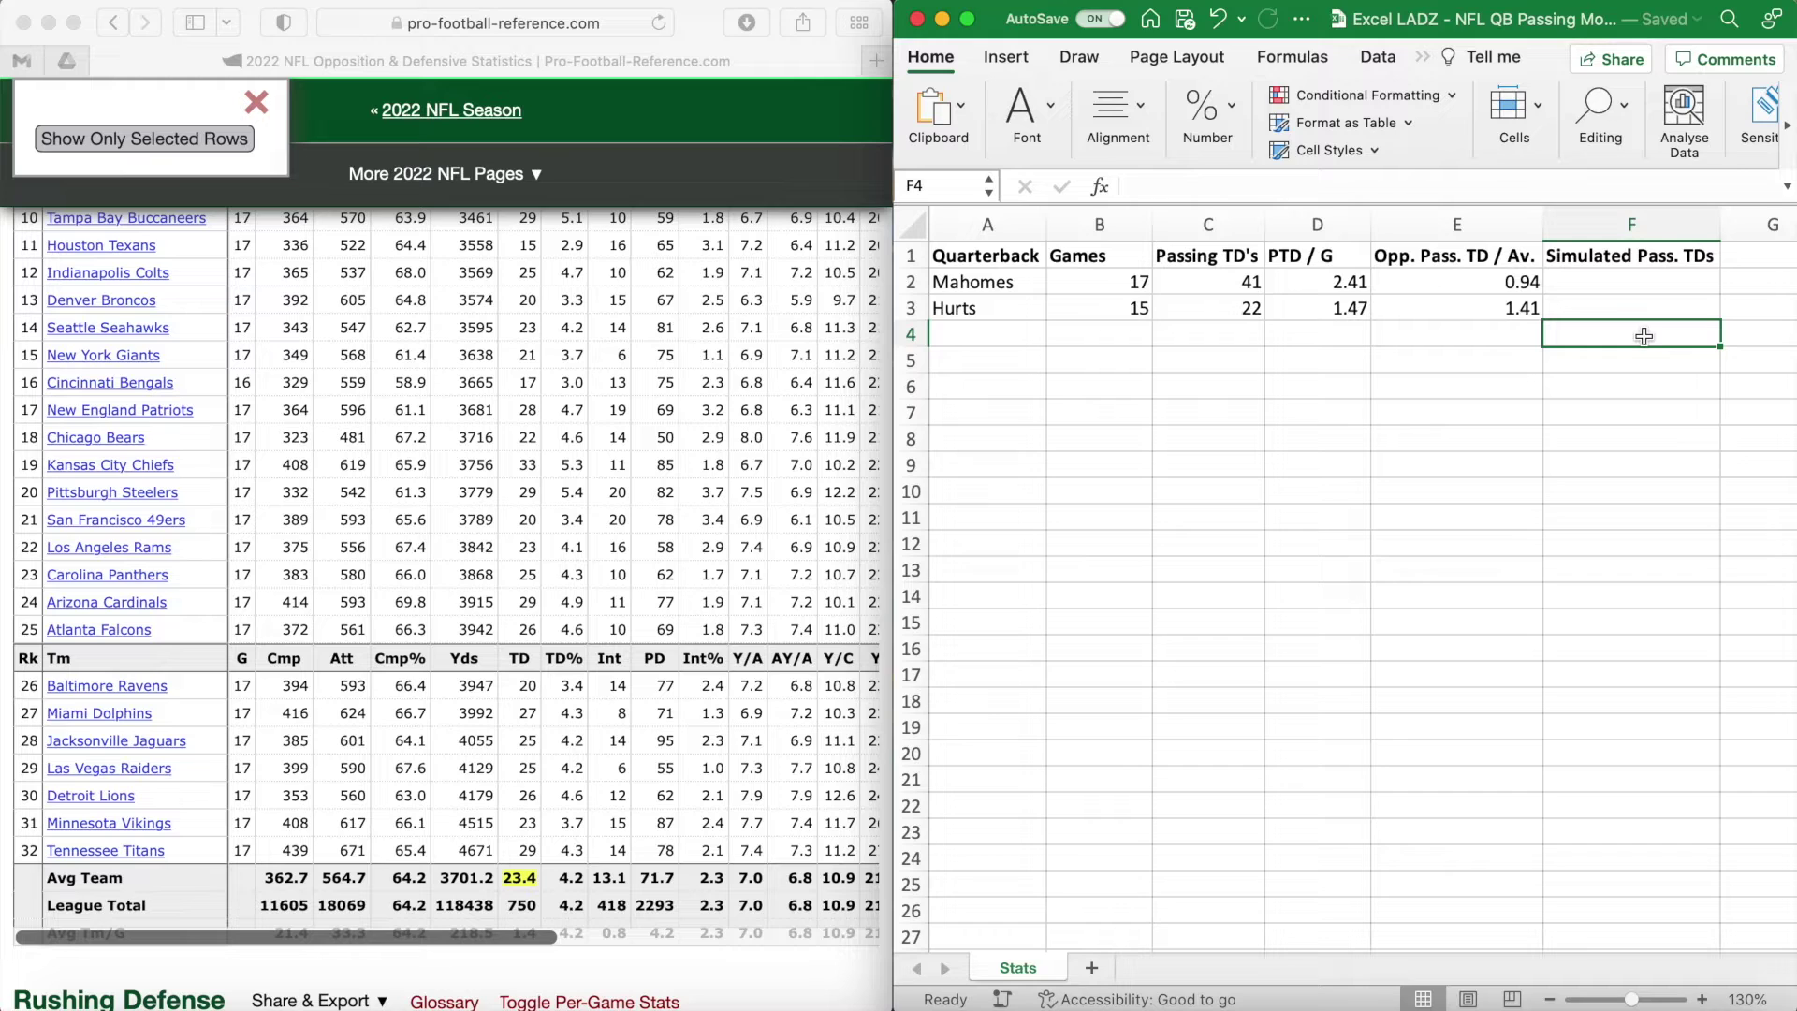
# Enter =BINOM.INV(10000,D2*E2/10000,RAND()) in cell F2 to simulate Mahomes' passing touchdowns.
pyautogui.click(1617, 282)
pyautogui.write('=')
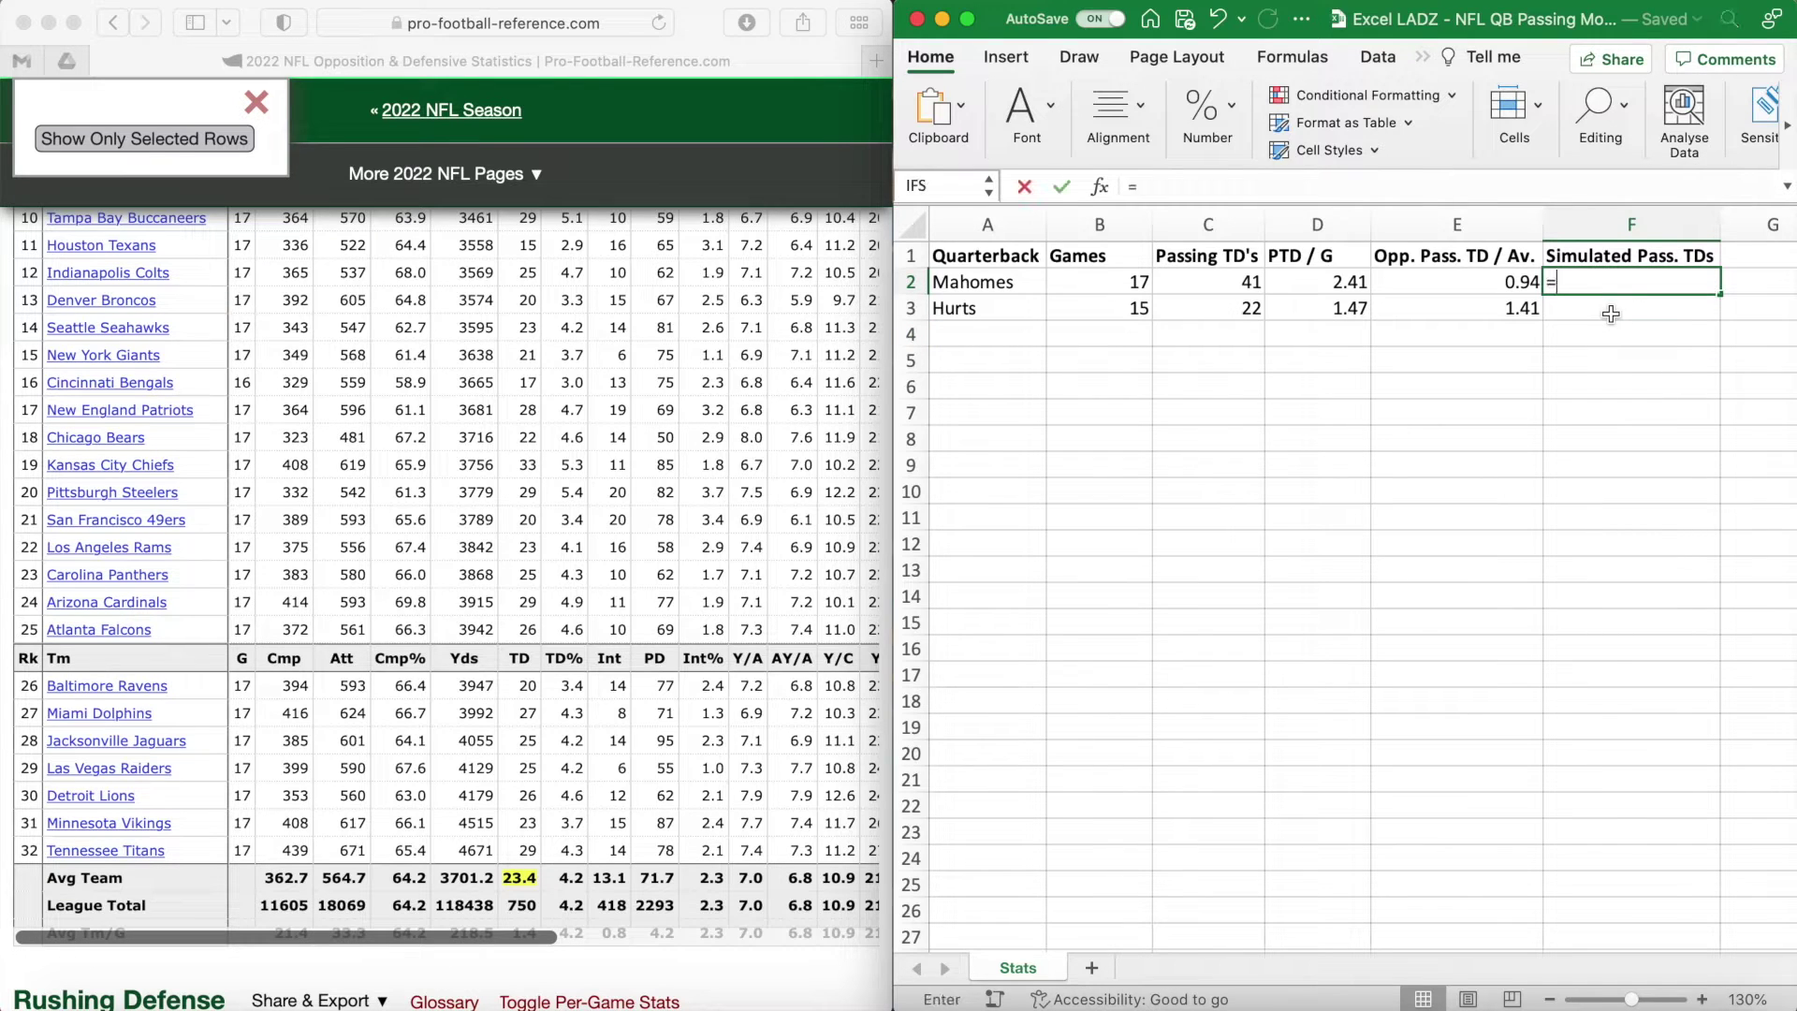
pyautogui.write('BONO')
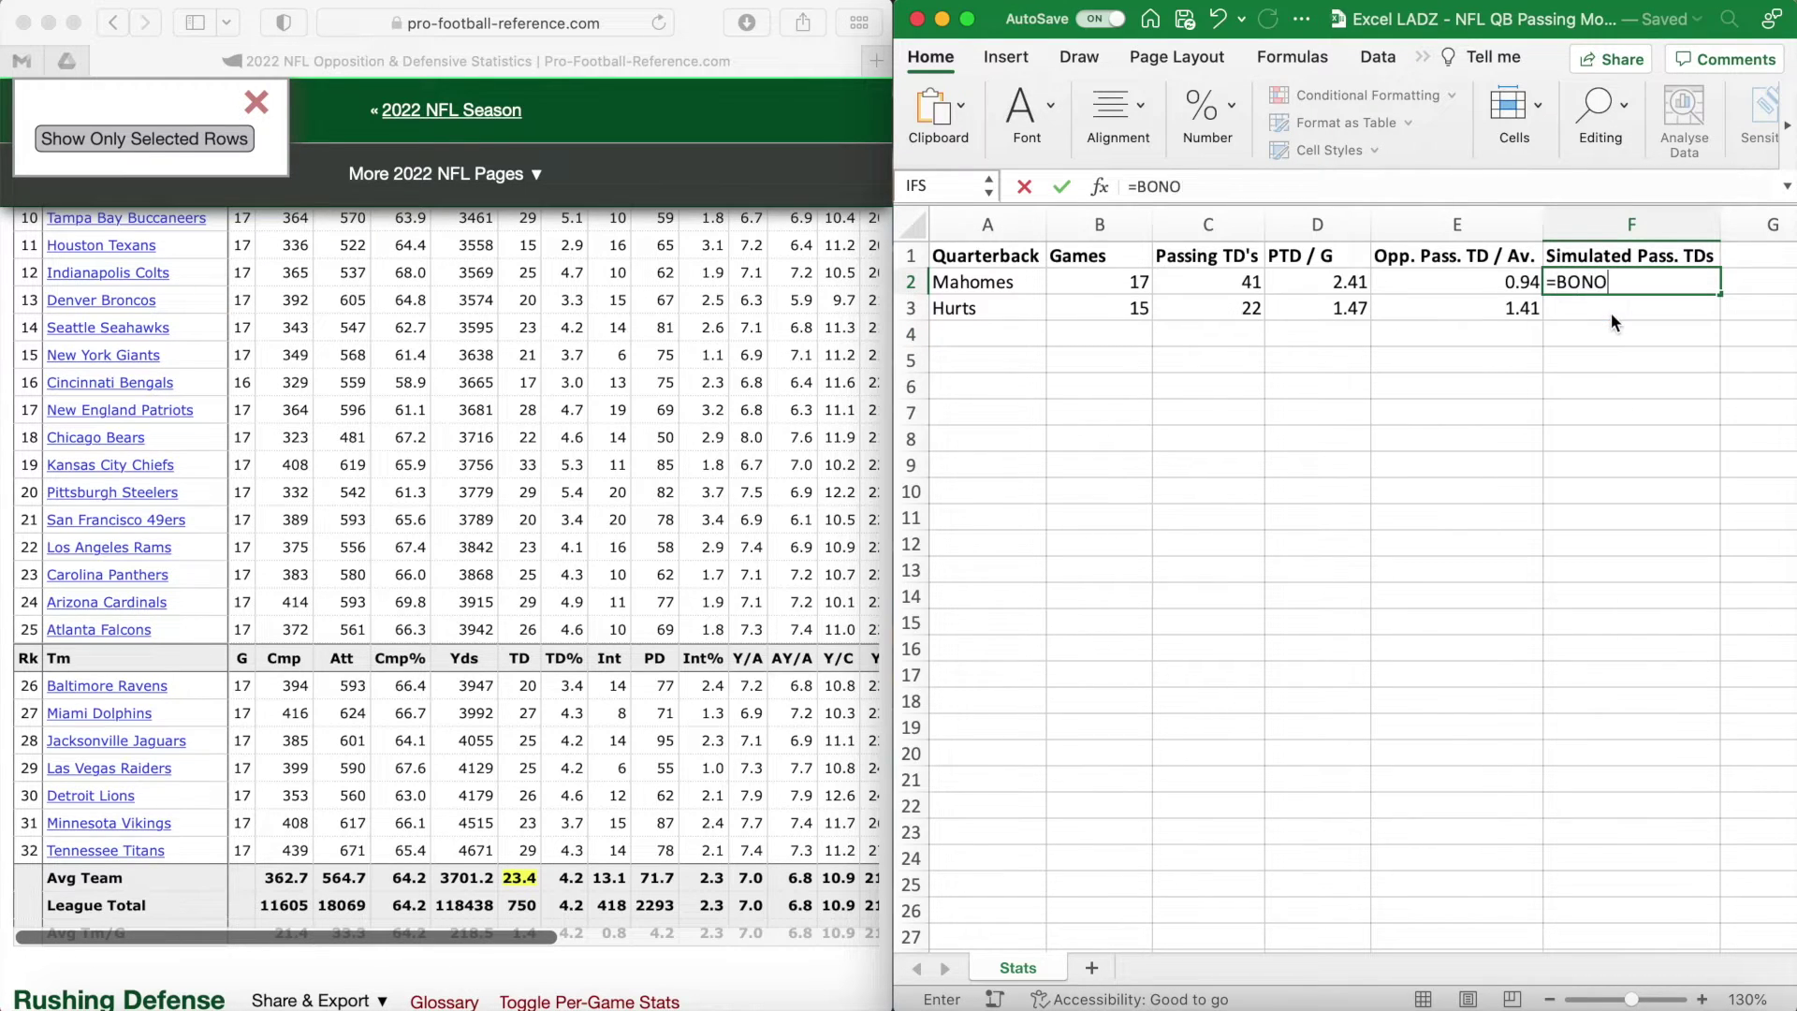
pyautogui.press('BackSpace')
pyautogui.press('BackSpace')
pyautogui.write('I')
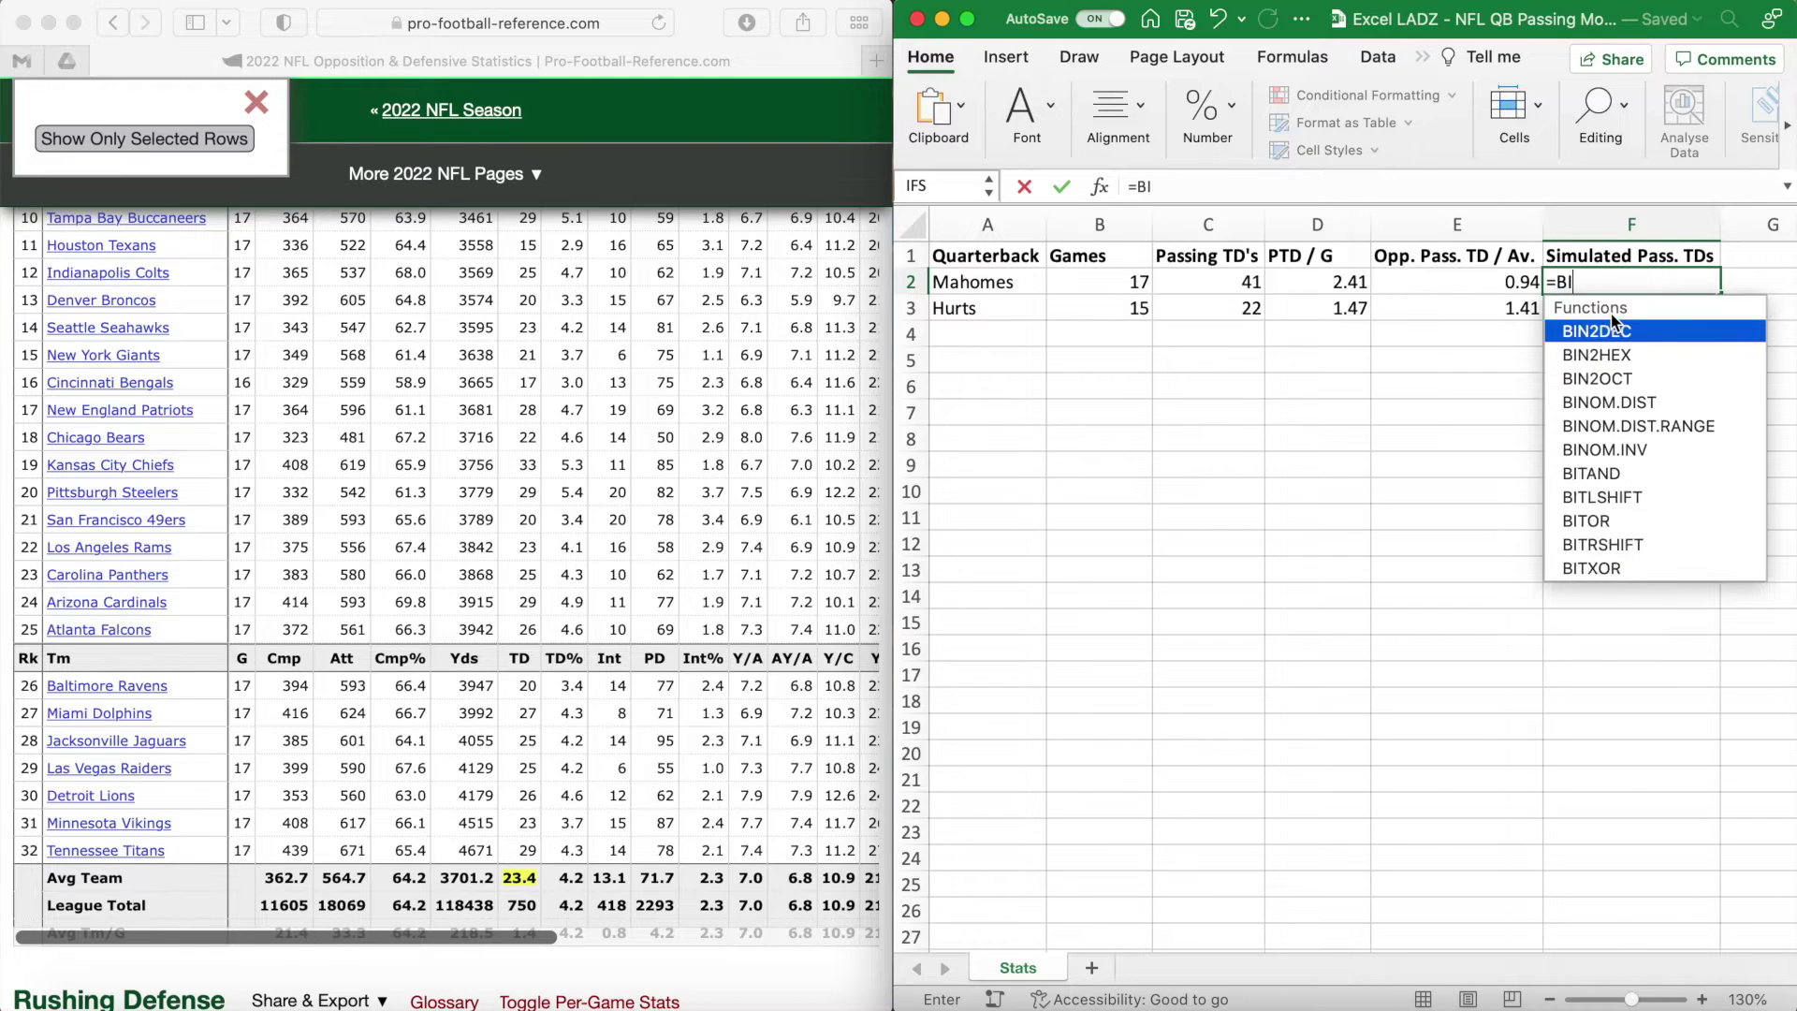
pyautogui.write('NOM.IN')
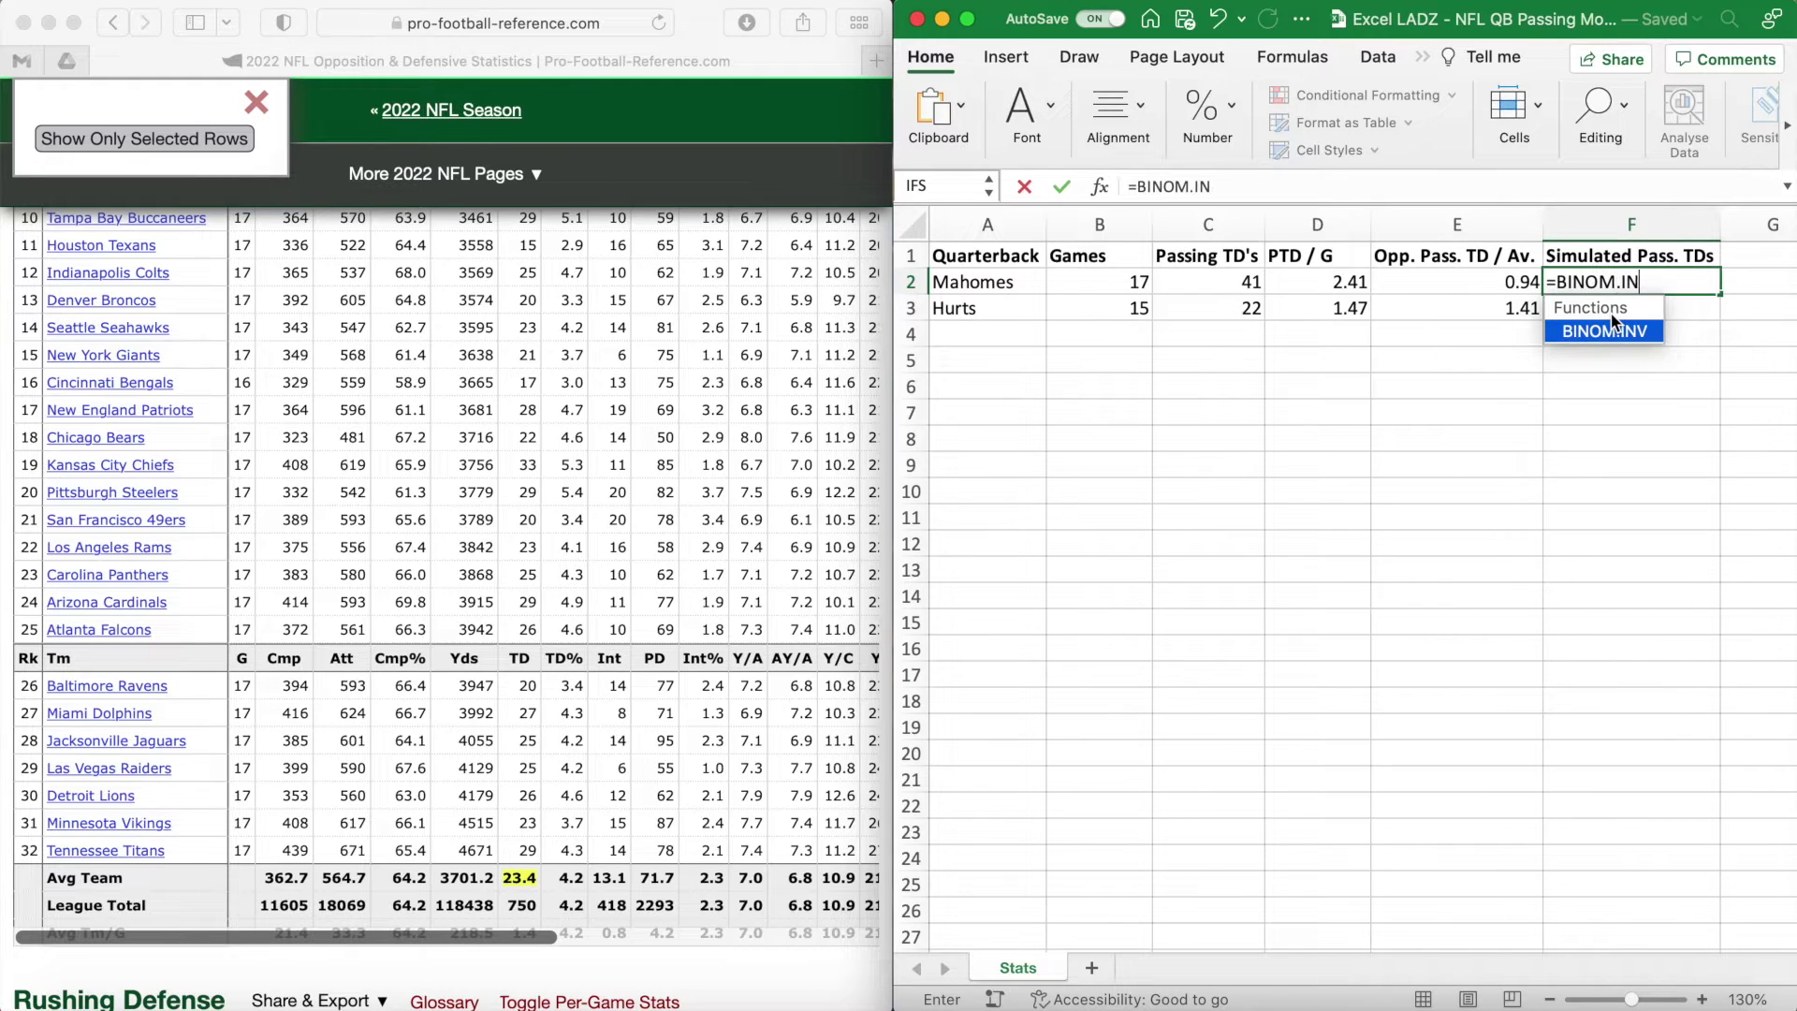
pyautogui.write('V(')
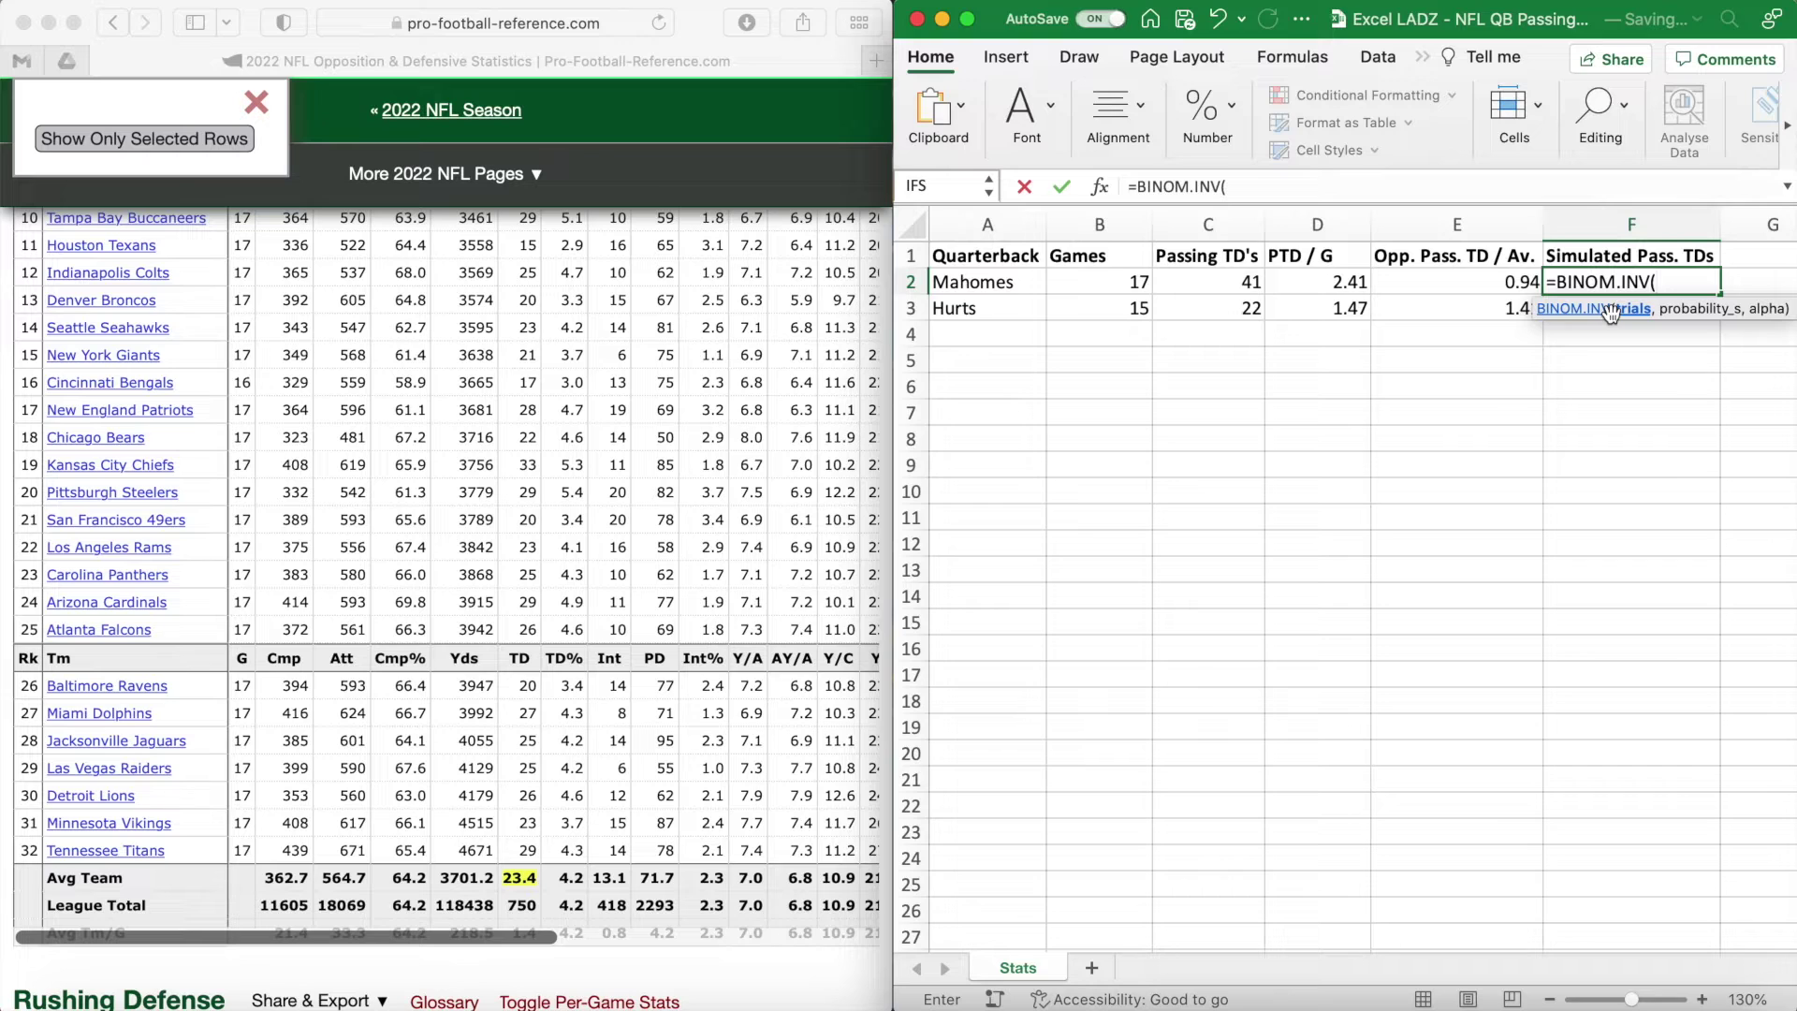
pyautogui.write('10000,')
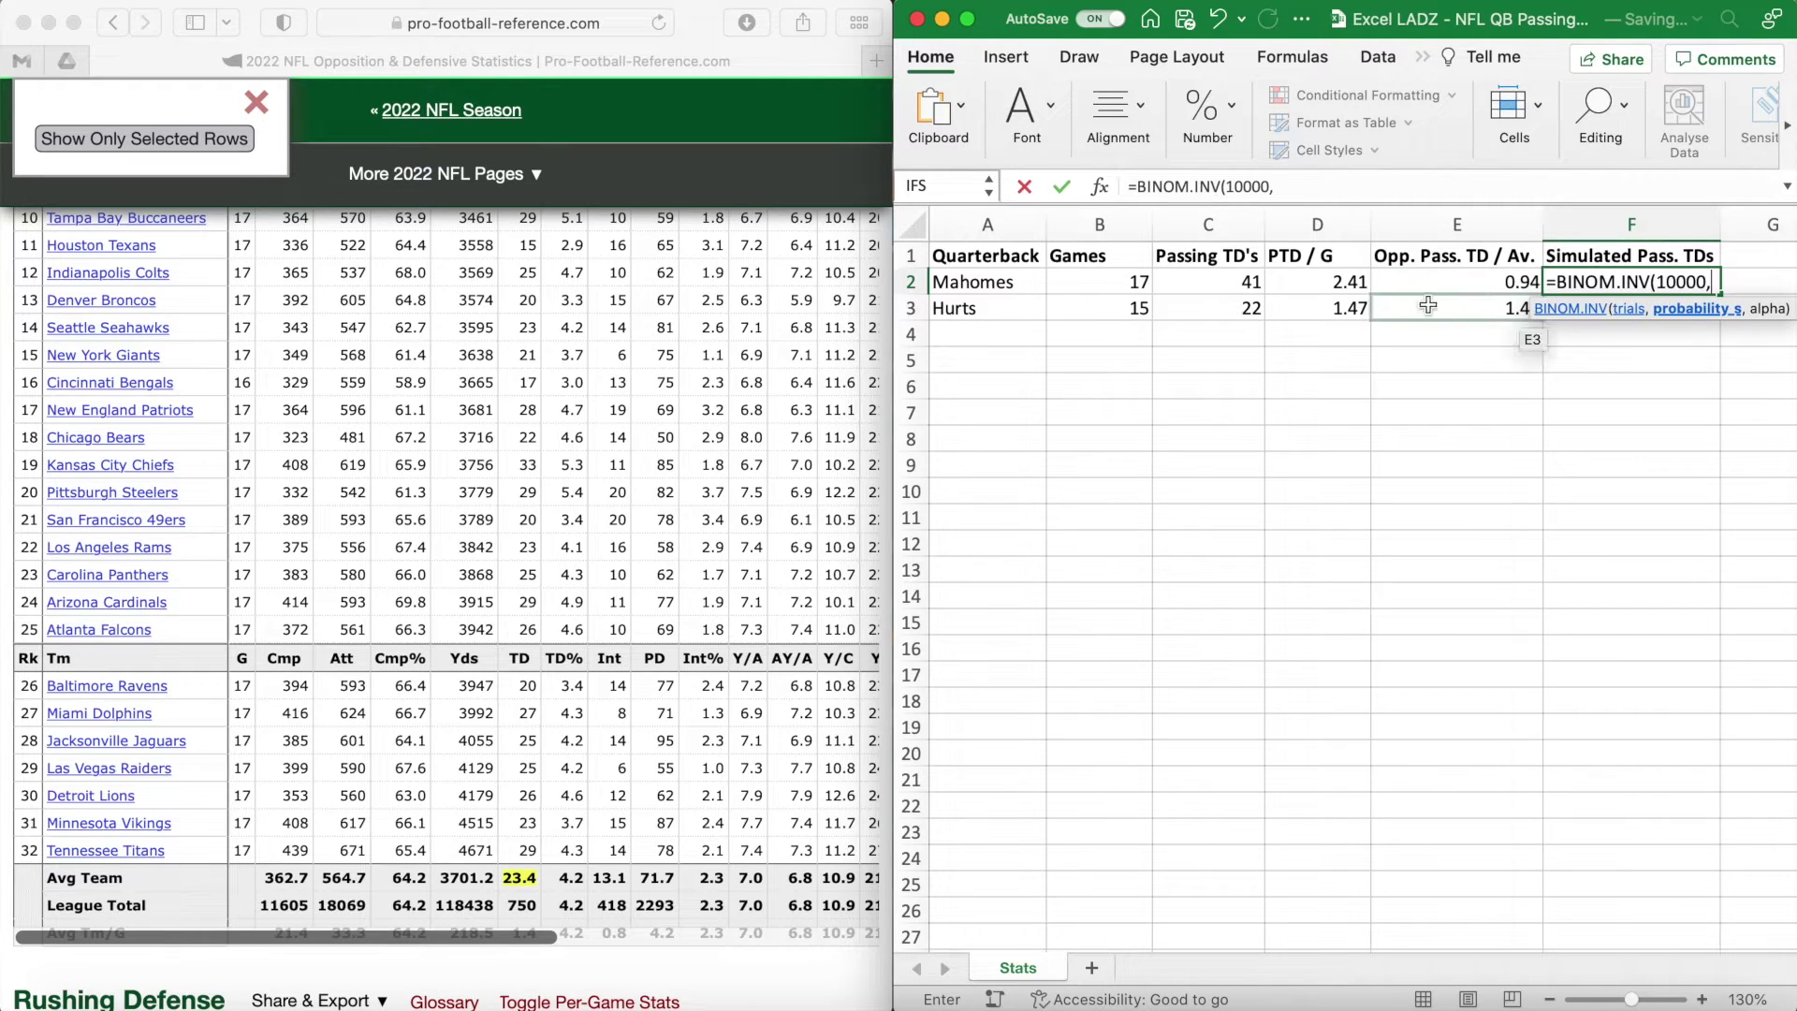
pyautogui.click(1346, 286)
pyautogui.write('*')
pyautogui.click(1416, 287)
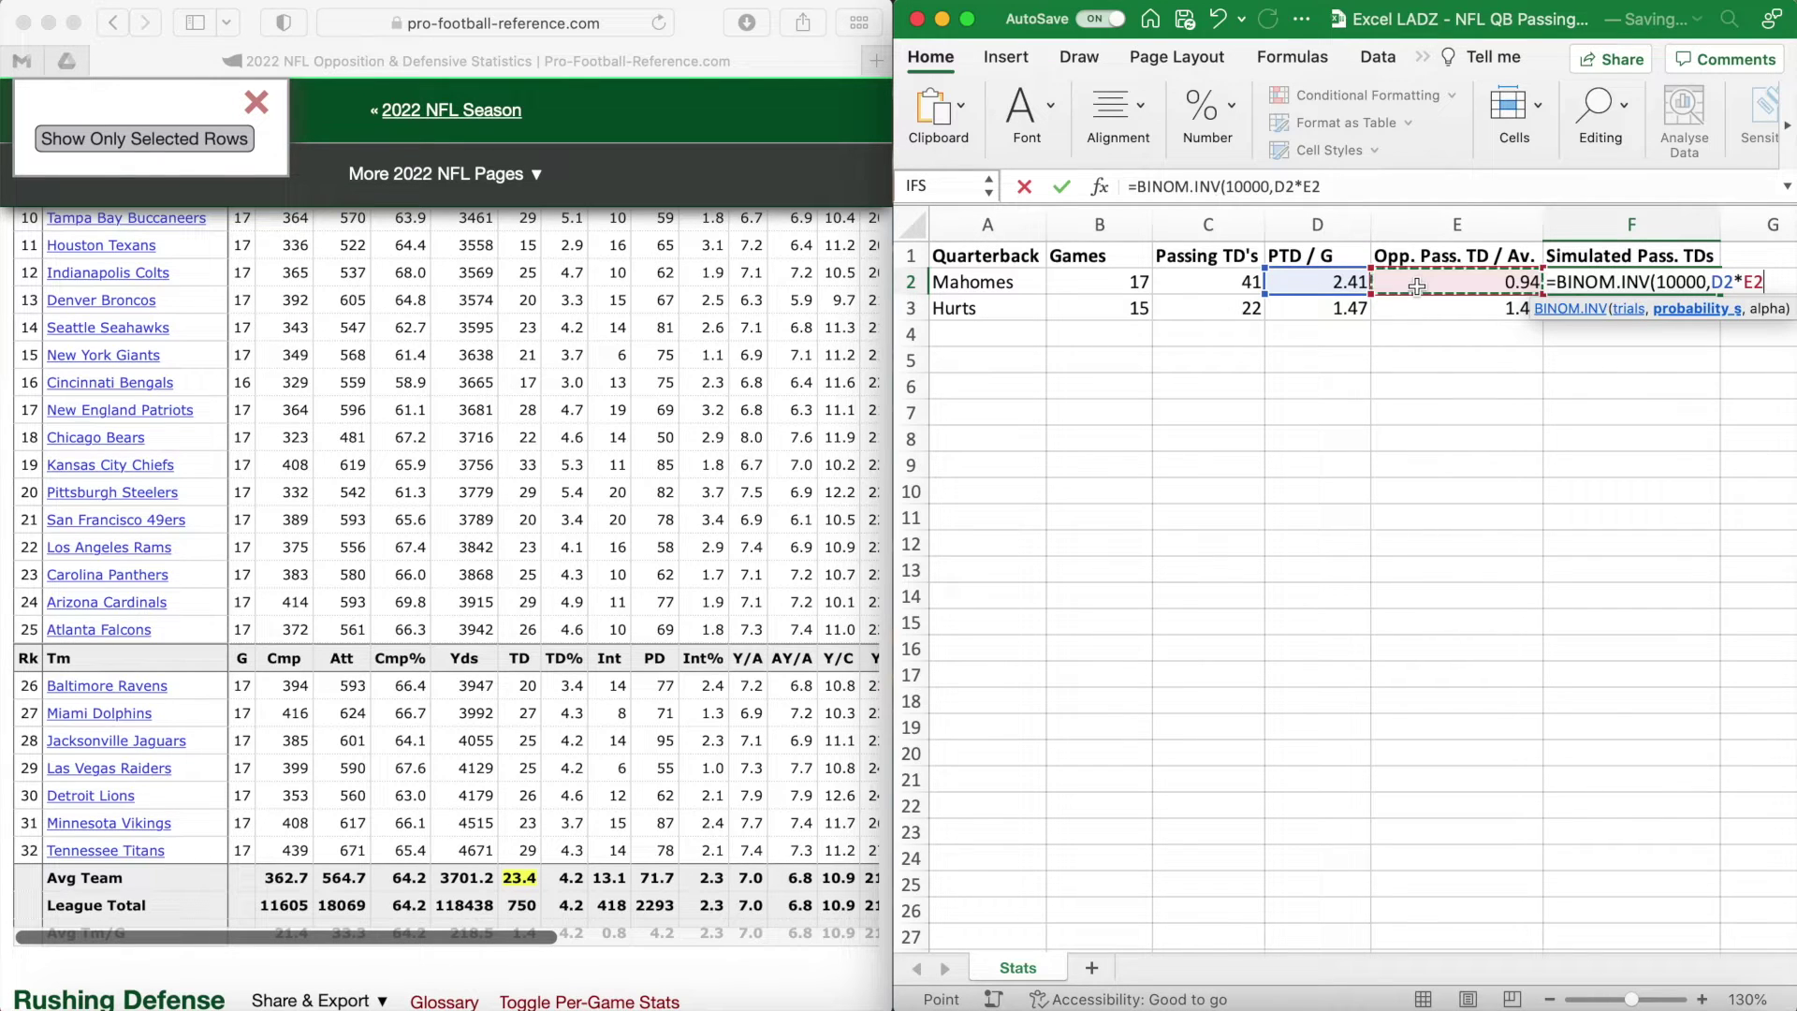
pyautogui.write('/')
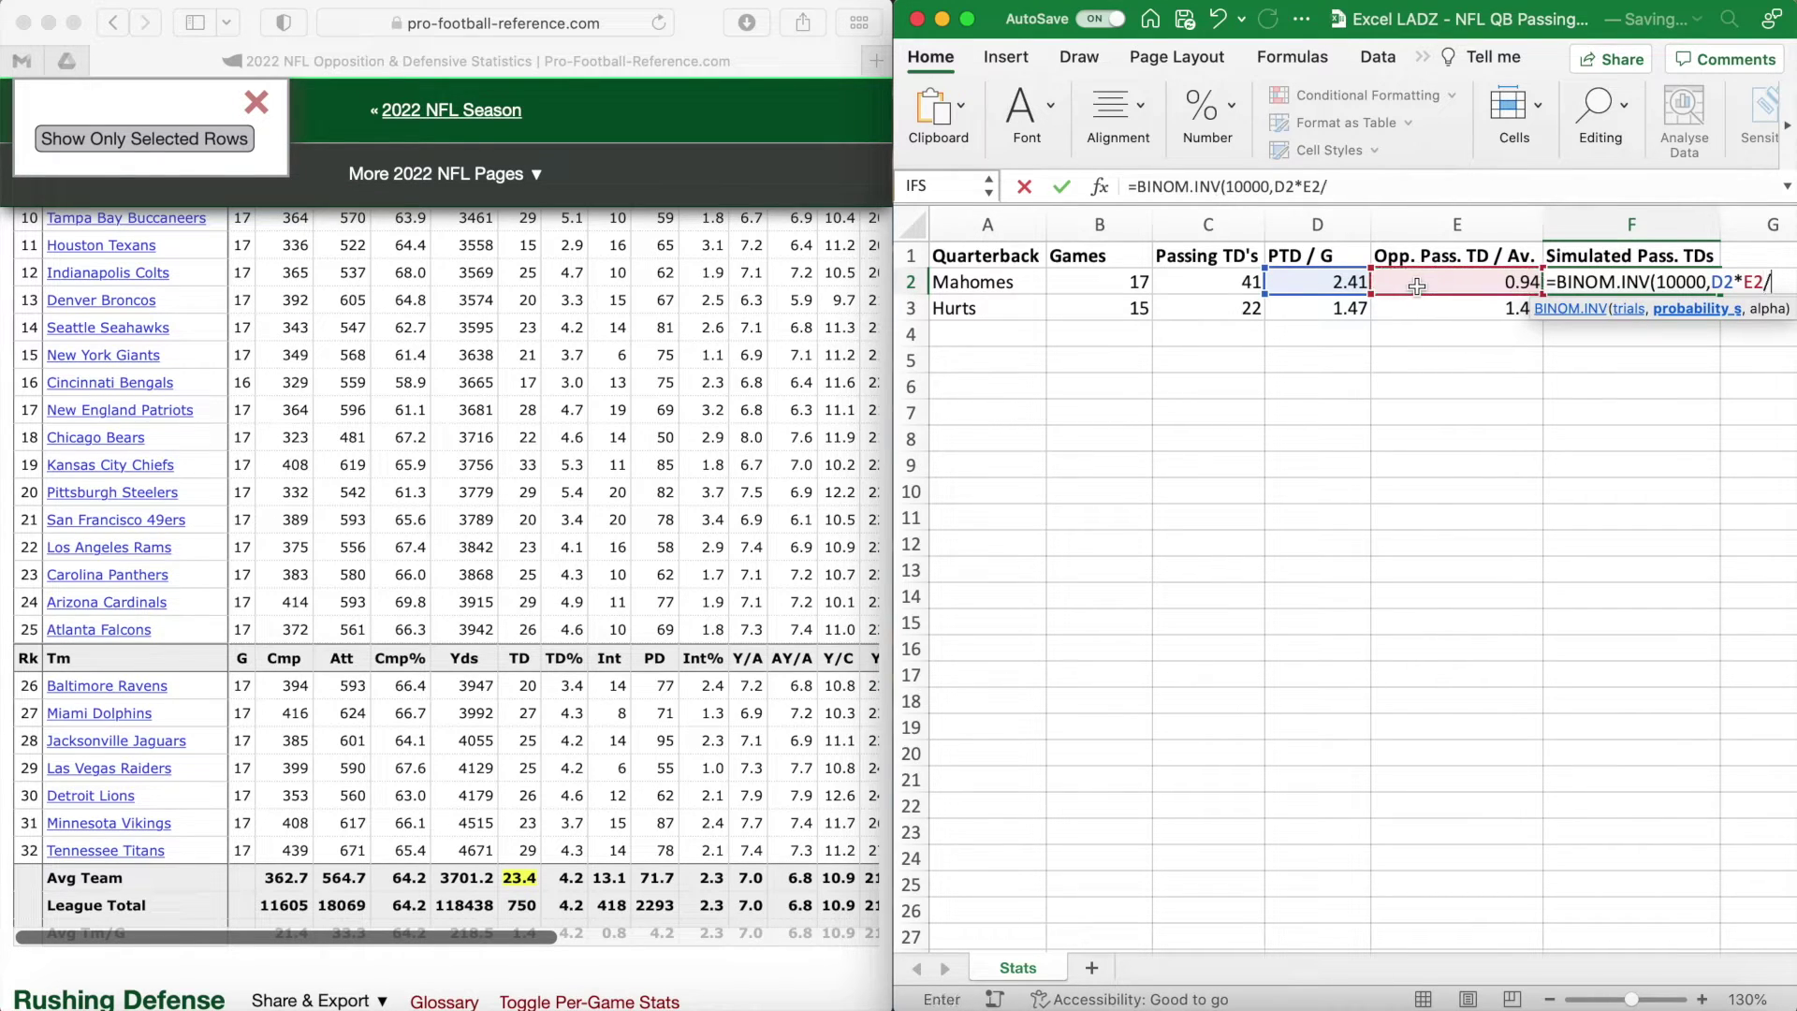
pyautogui.write('10000')
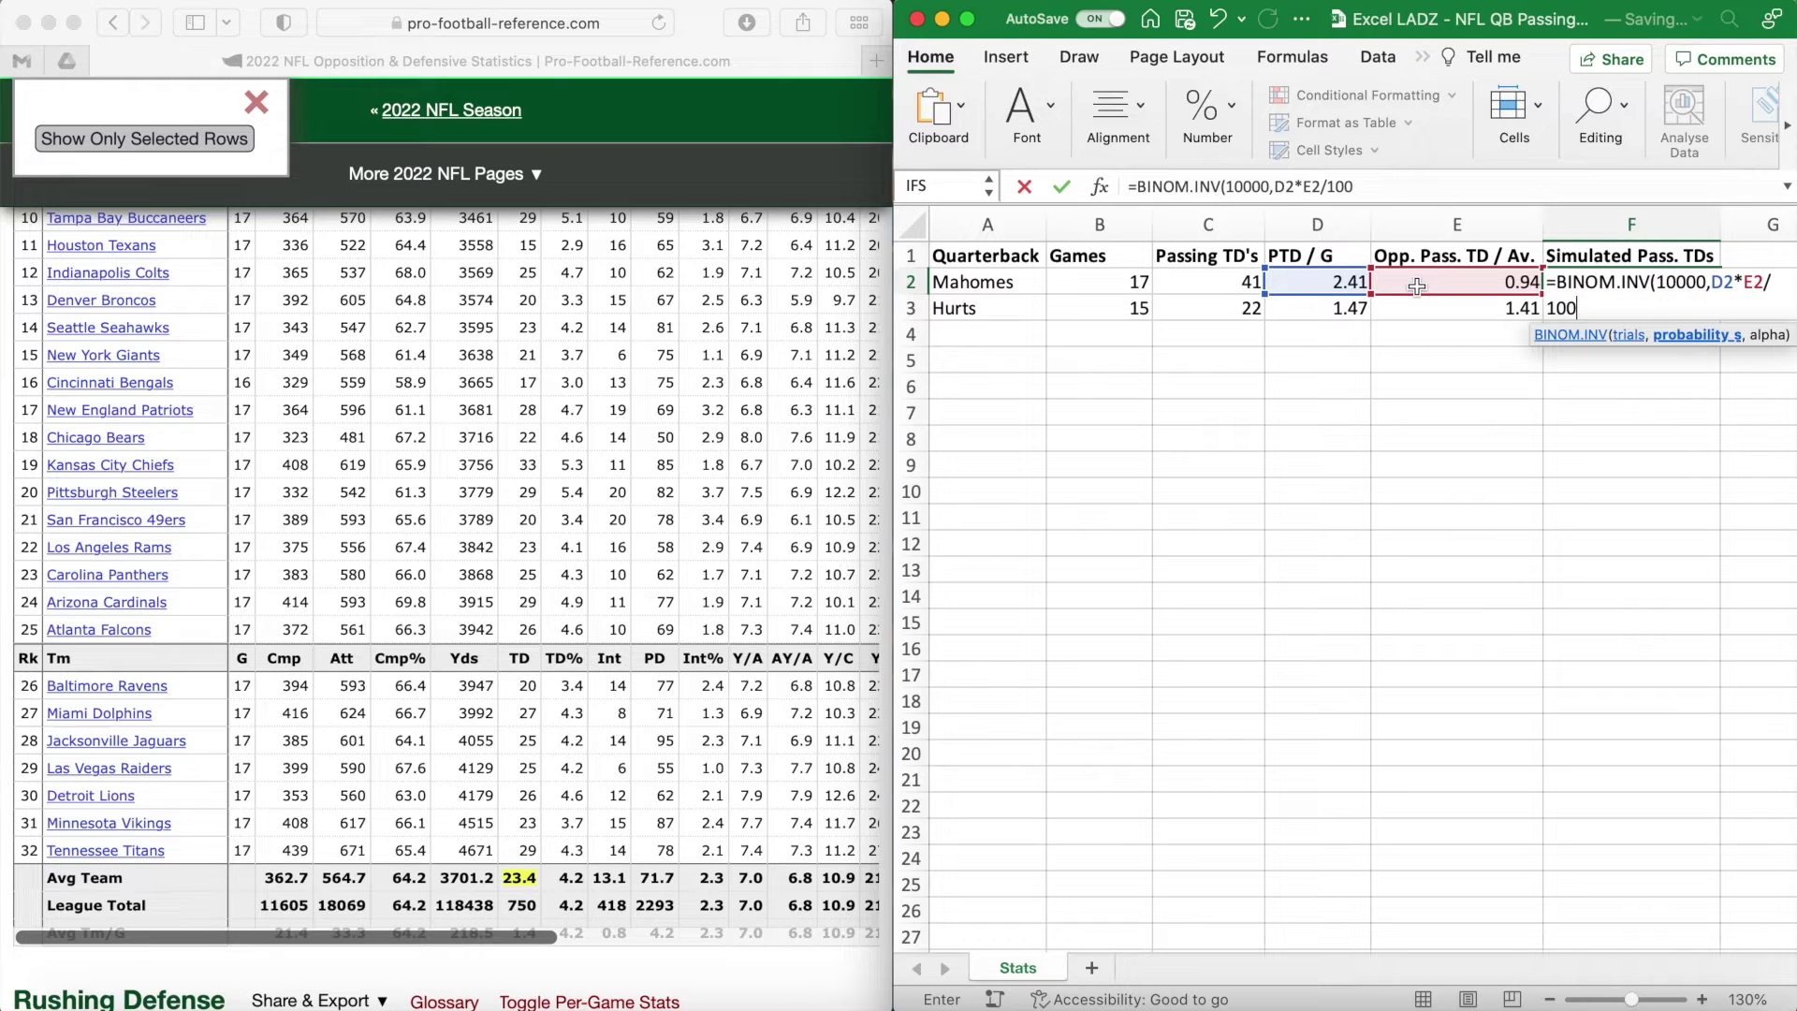
pyautogui.write(',')
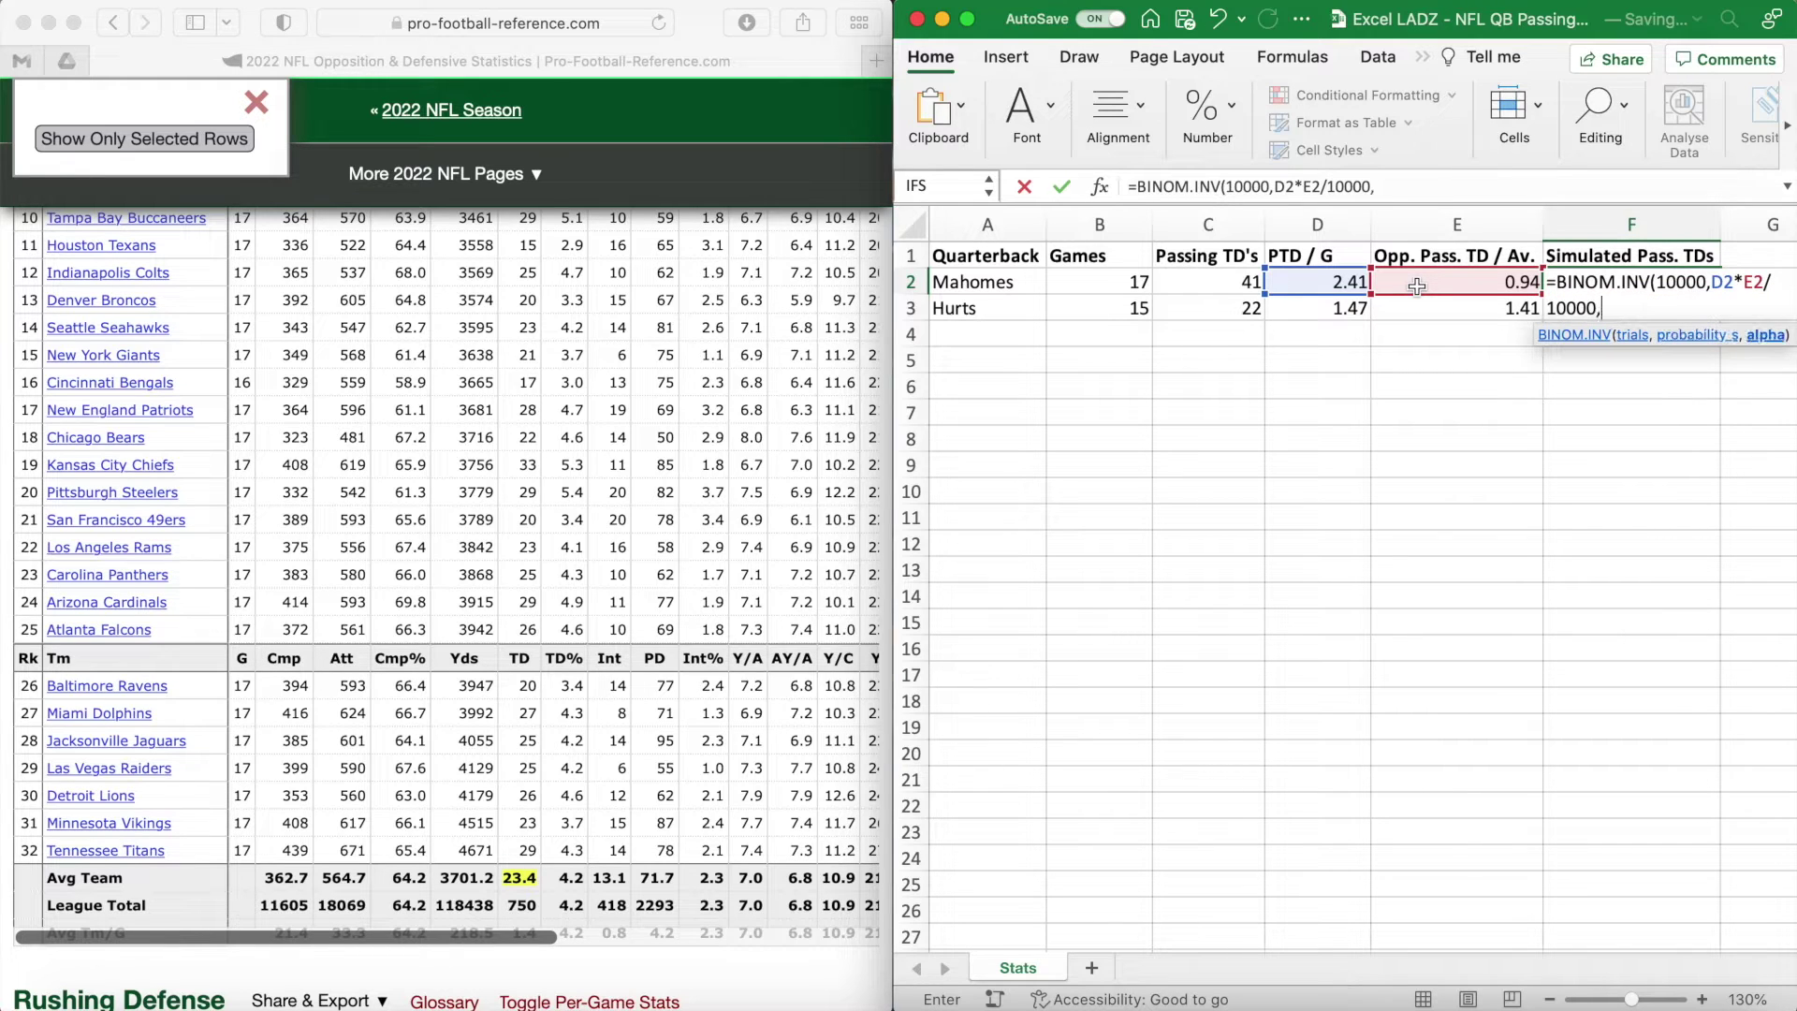
pyautogui.write('RAND')
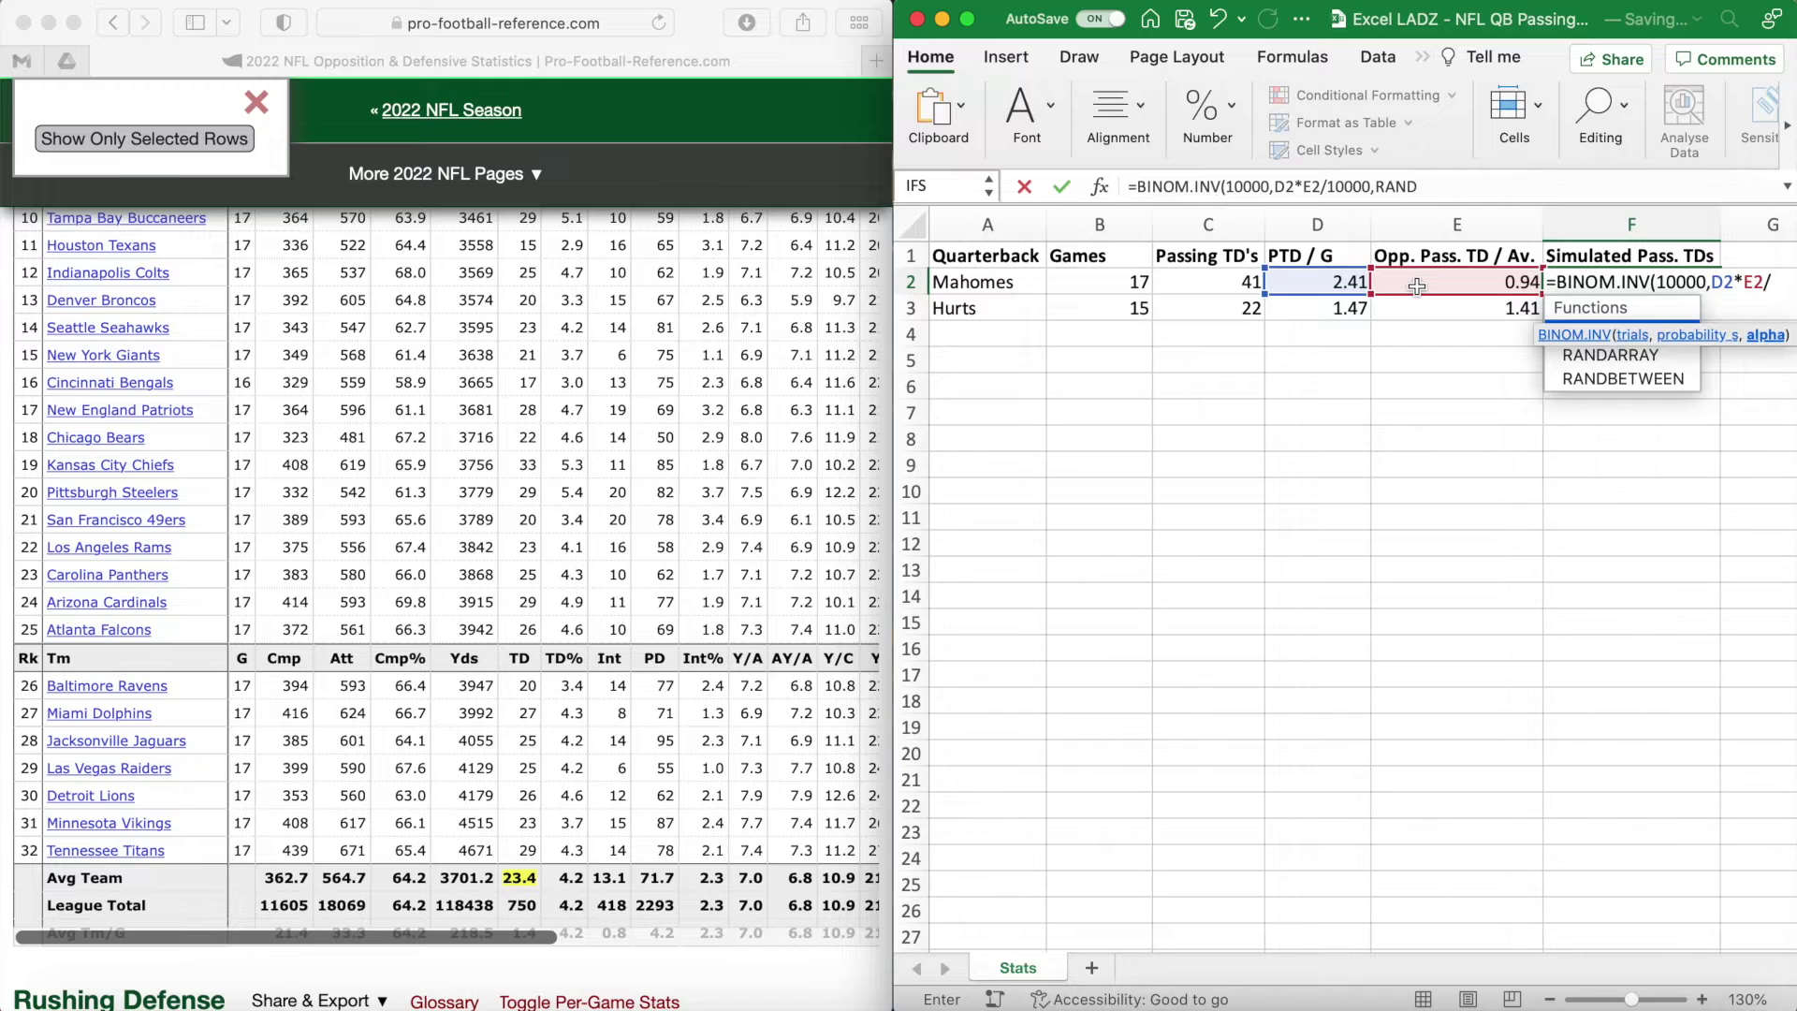
pyautogui.write('()')
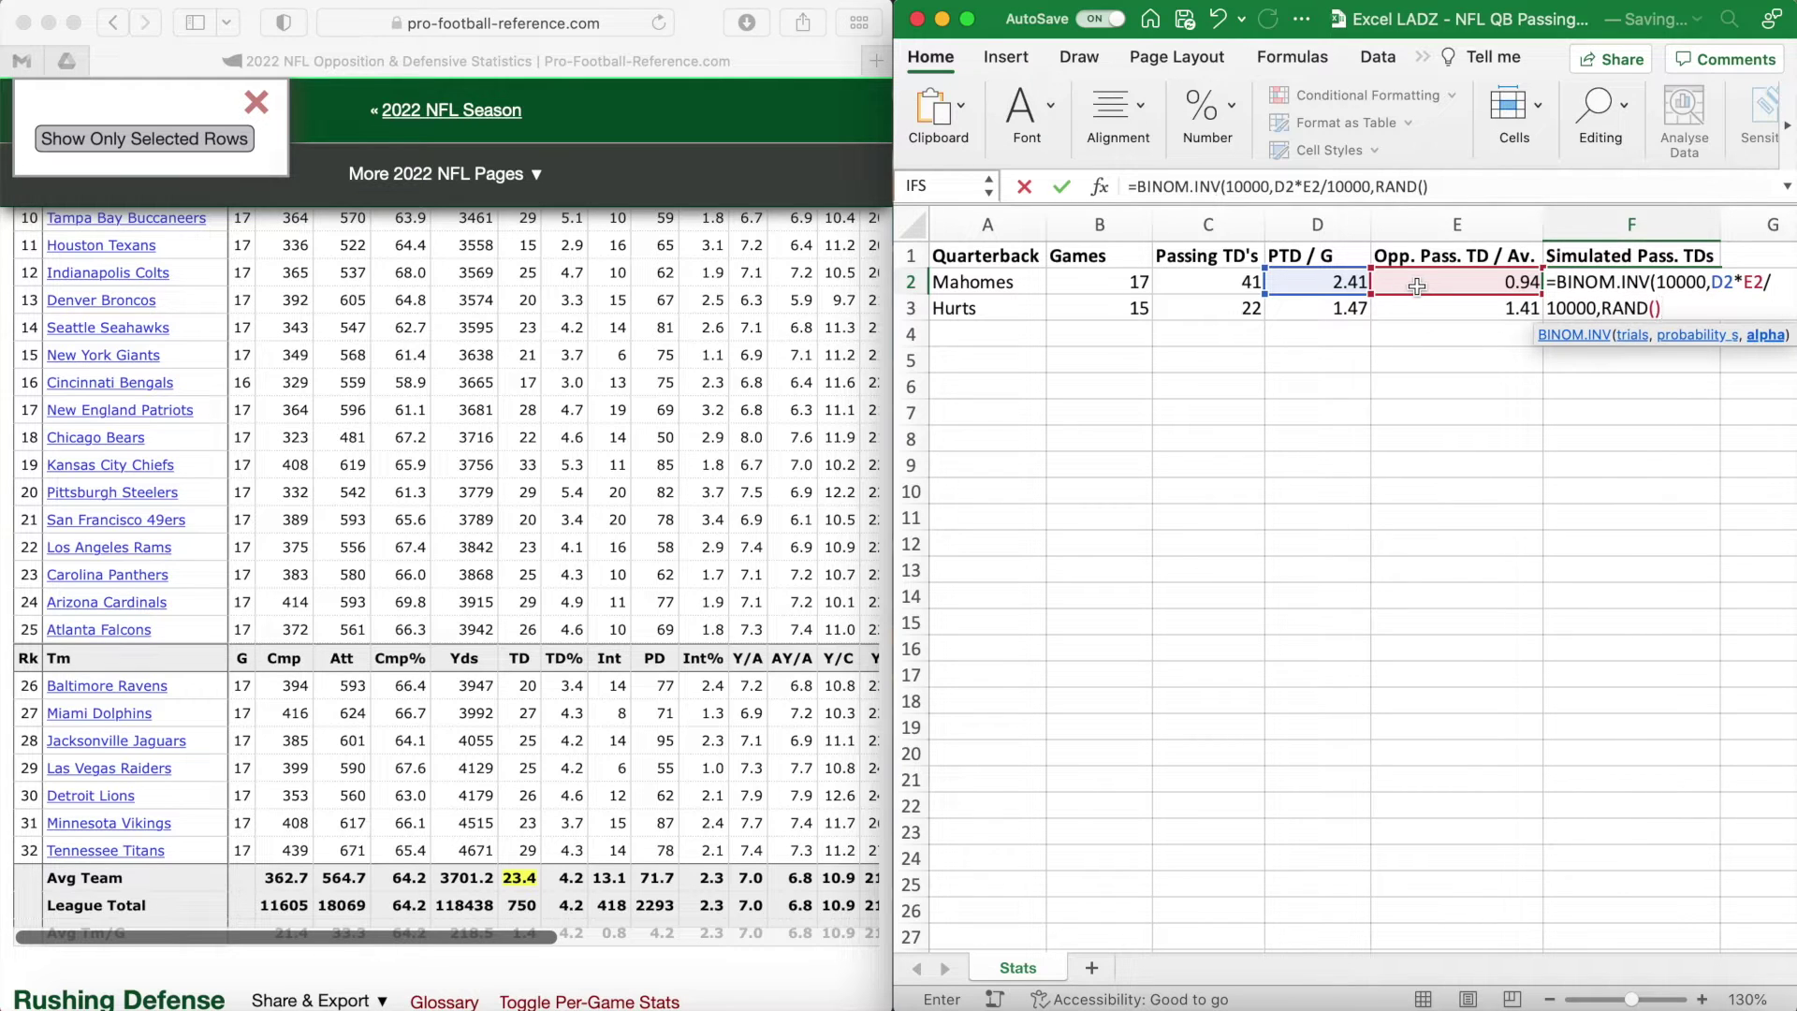
pyautogui.write(')')
pyautogui.press('Return')
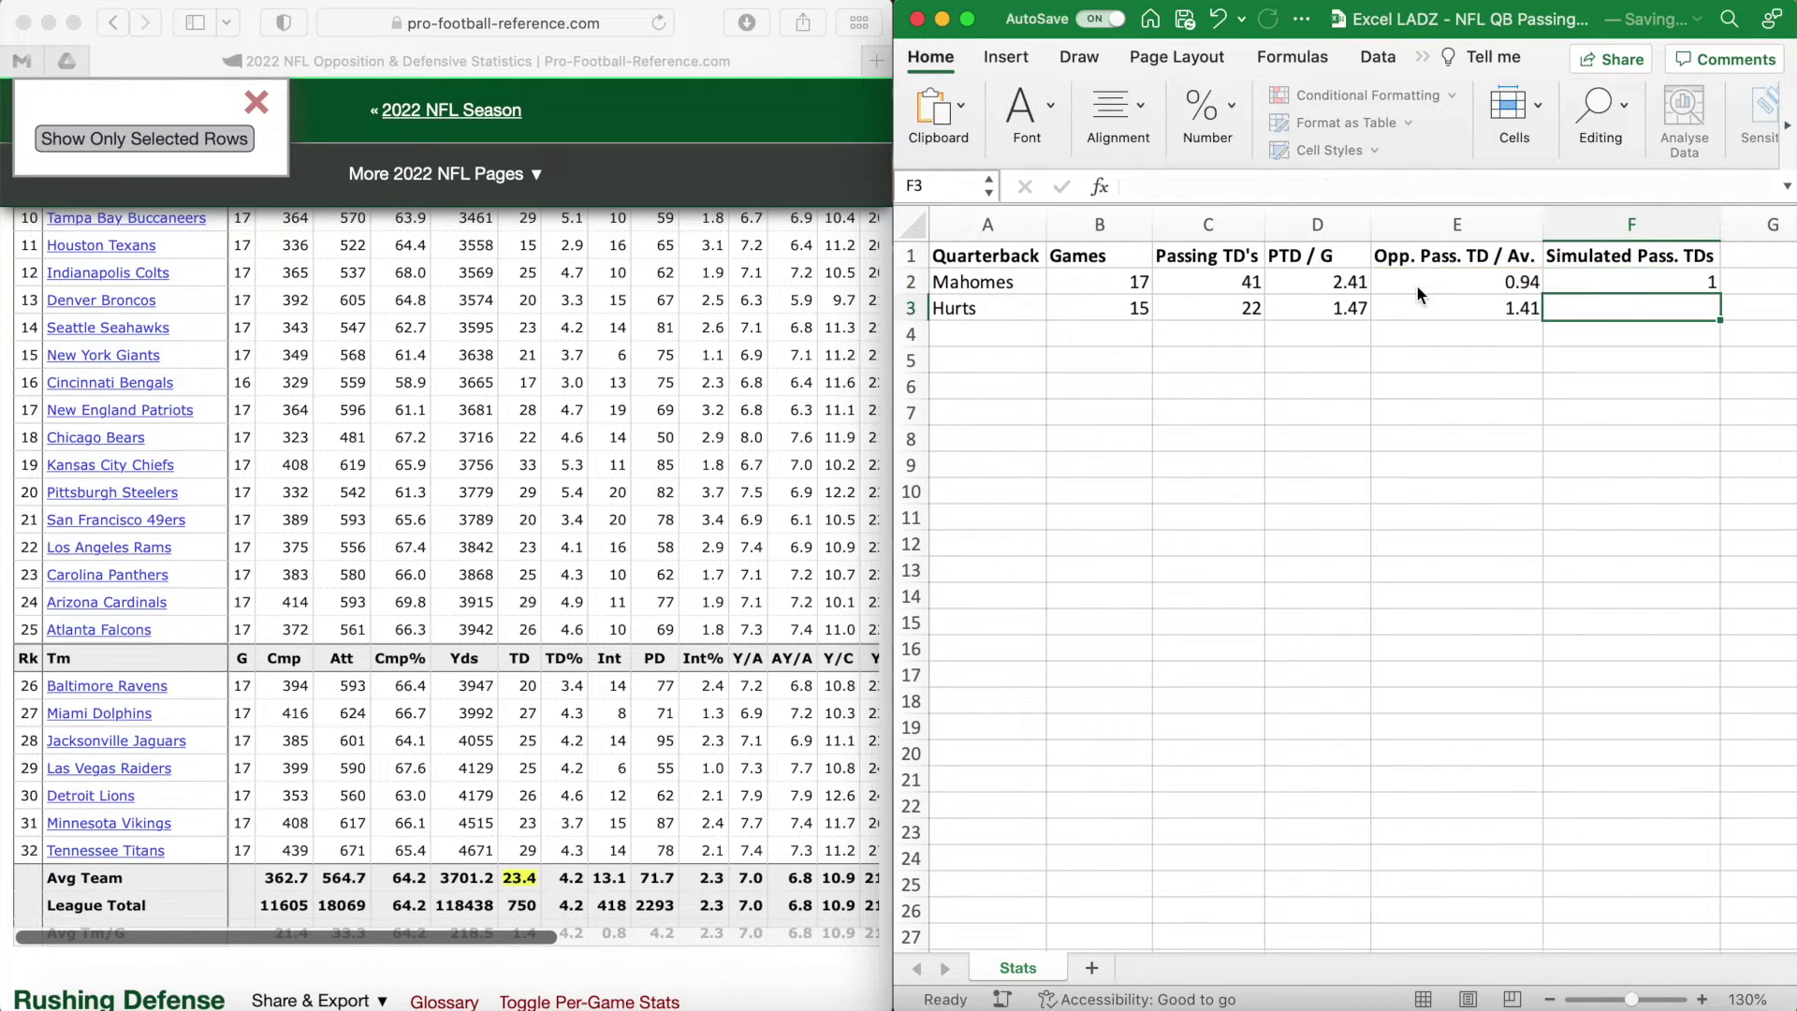
# Recalculate the Stats sheet several times to watch Mahomes' simulated passing touchdowns vary.
pyautogui.click(1594, 359)
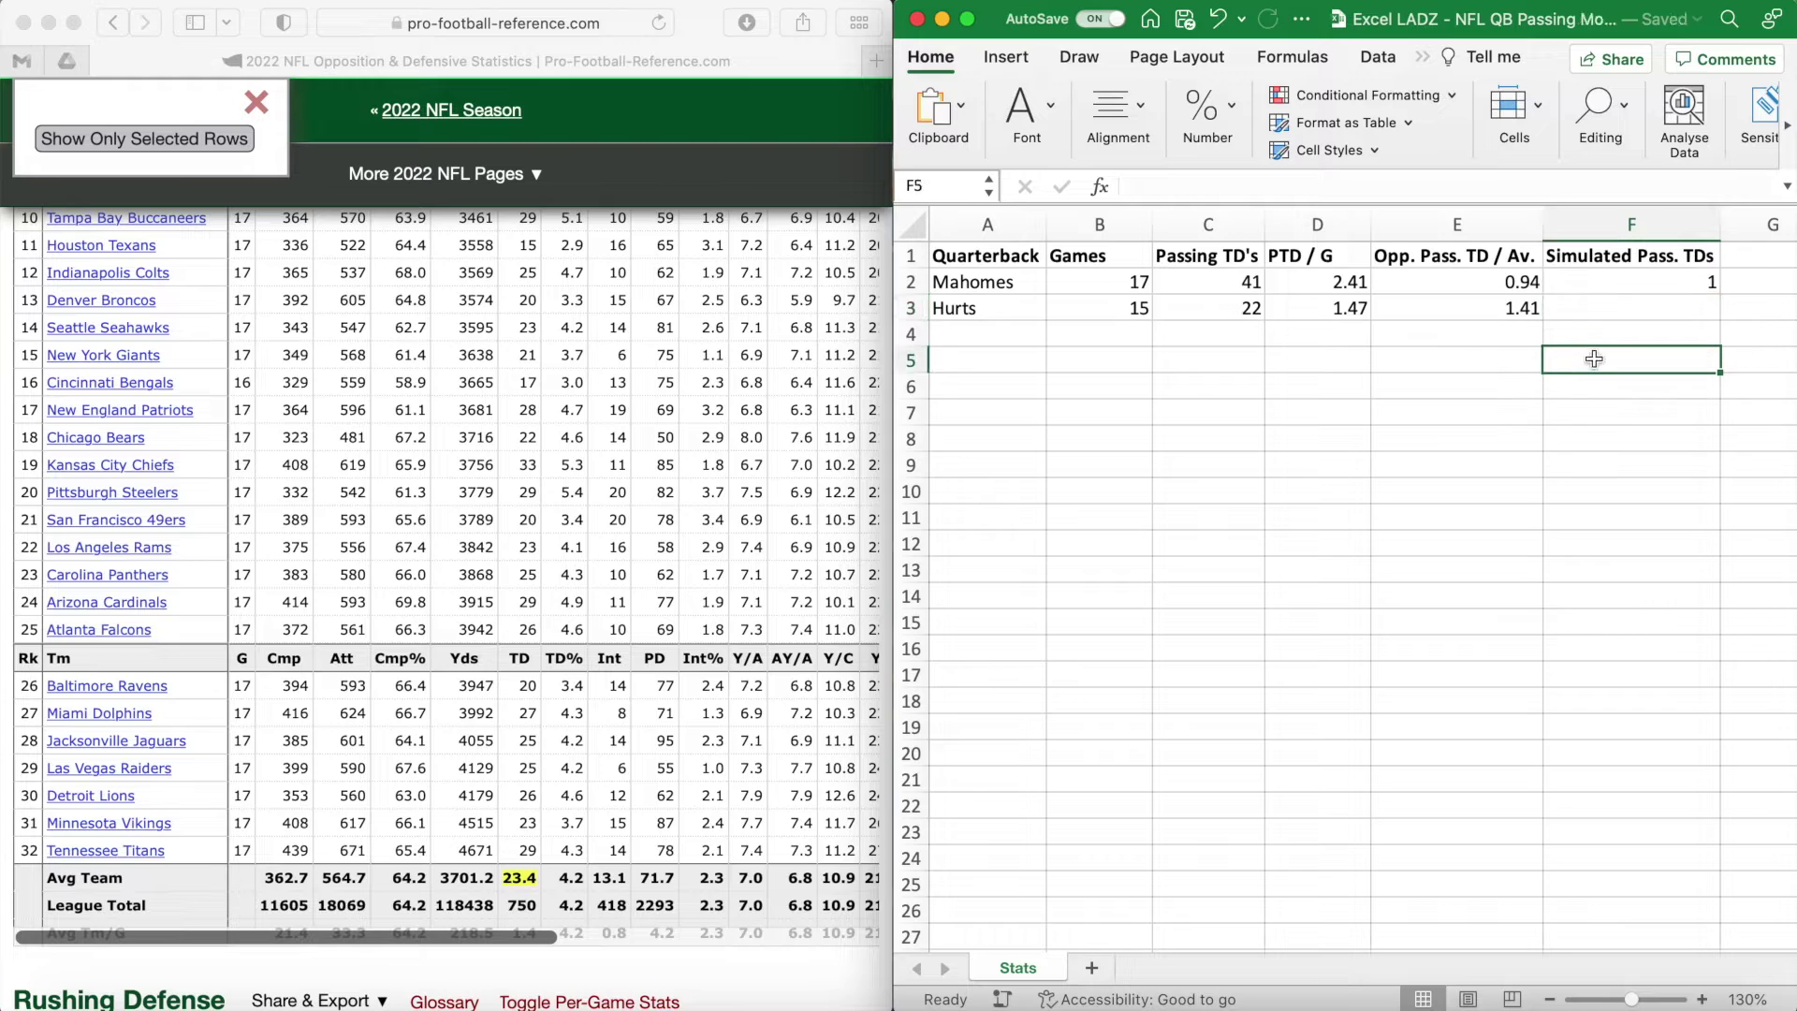
pyautogui.press('Delete')
pyautogui.press('Delete')
pyautogui.press('Delete')
pyautogui.press('Delete')
# Fill the simulation formula from F2 down to F3 for Hurts.
pyautogui.click(1623, 288)
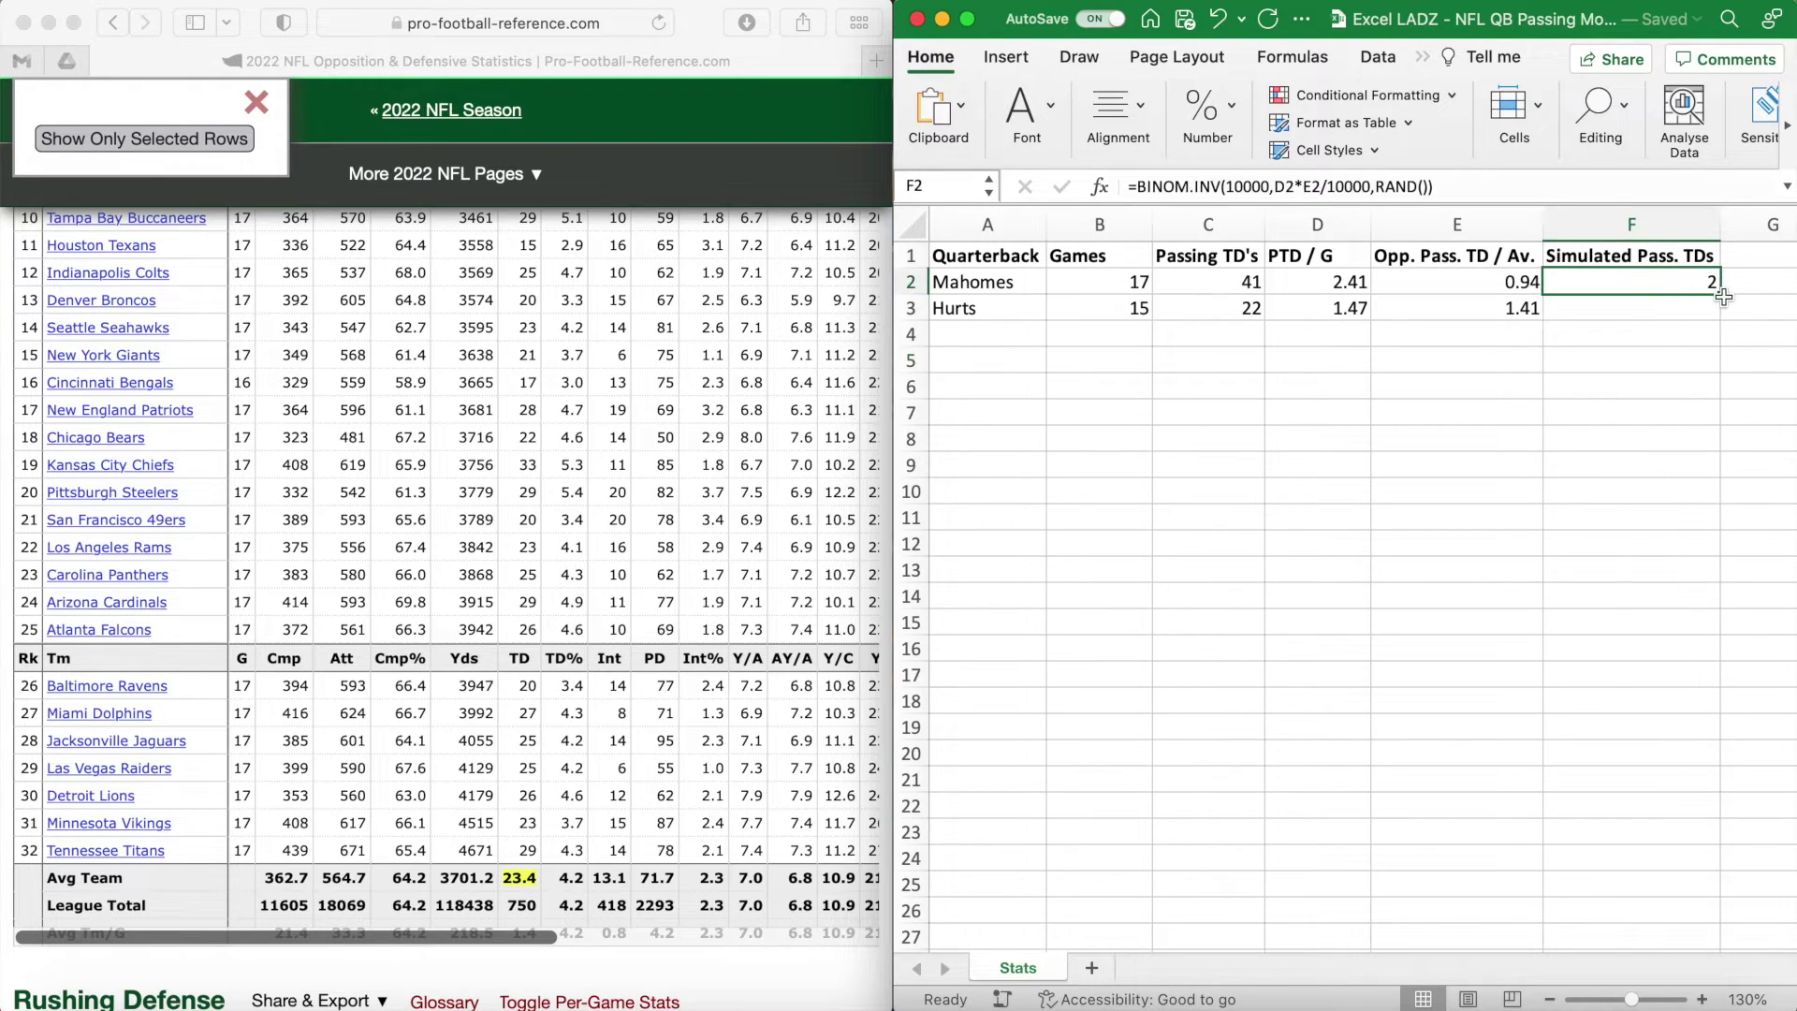
pyautogui.moveTo(1721, 298); pyautogui.dragTo(1718, 320)
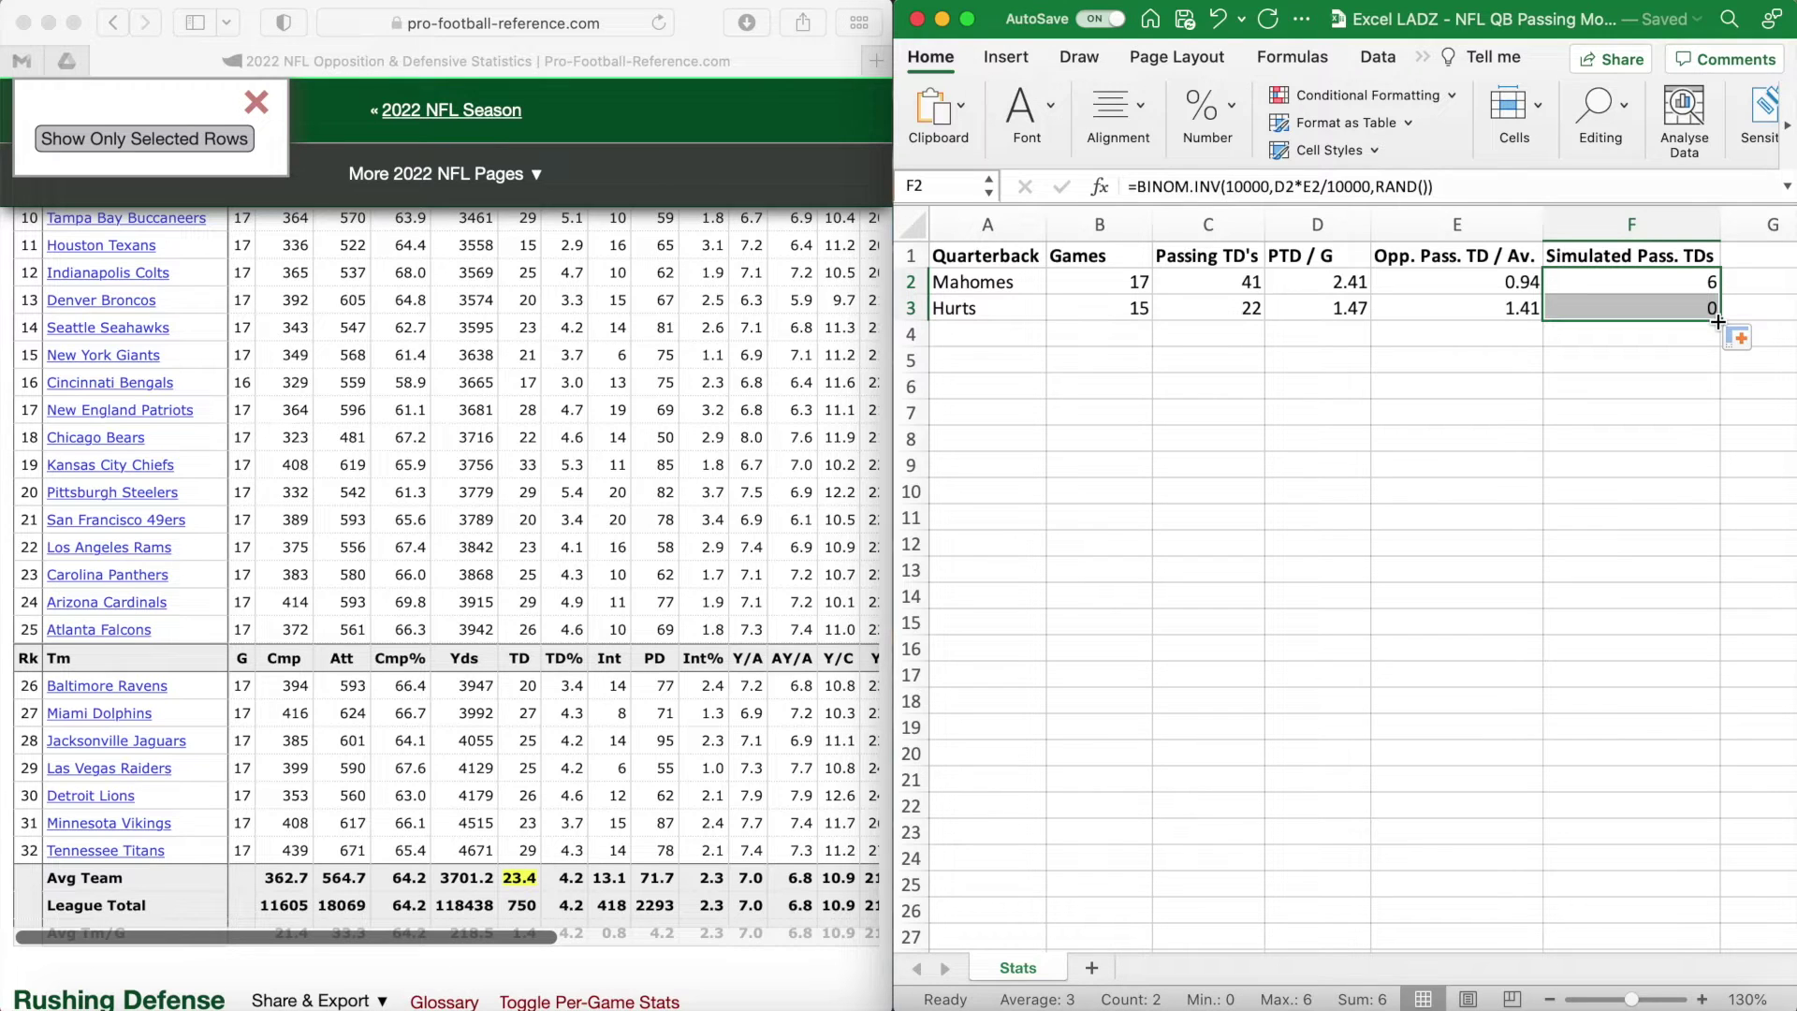
pyautogui.click(1636, 387)
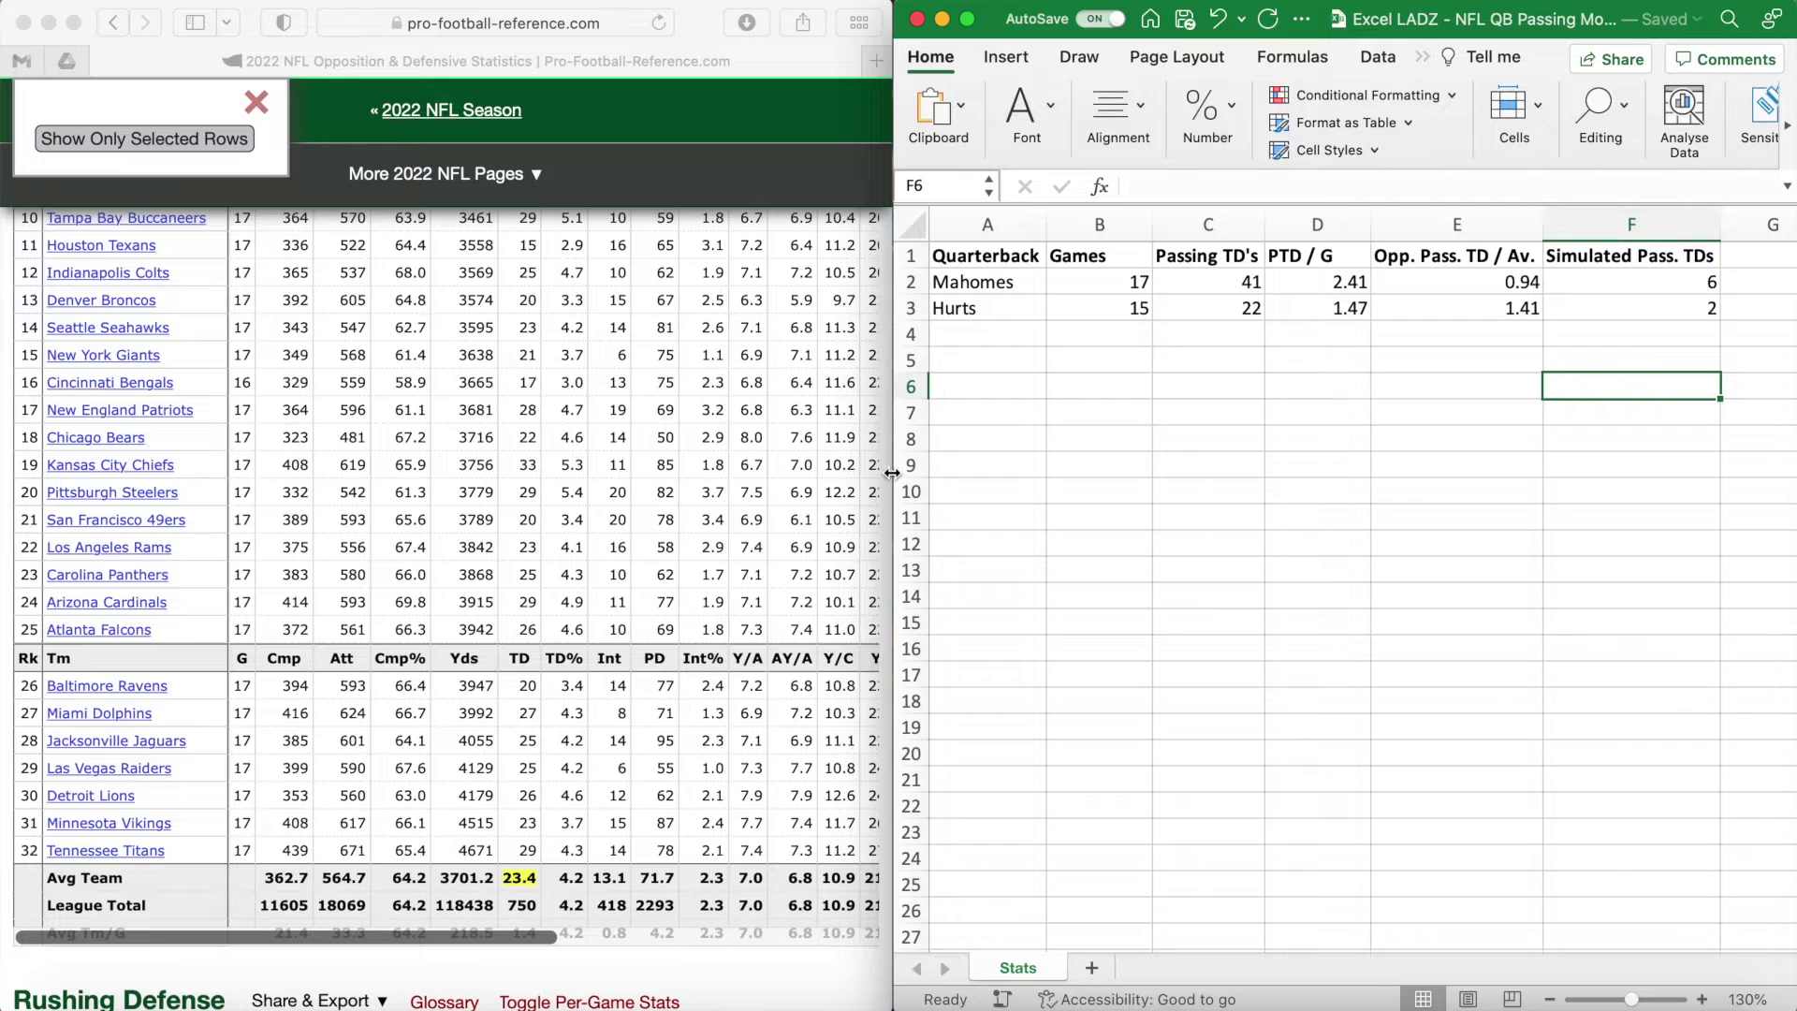
# Widen the workbook window to the full screen width and recalculate several times to test both quarterbacks' simulated touchdowns.
pyautogui.moveTo(894, 473); pyautogui.dragTo(4, 426)
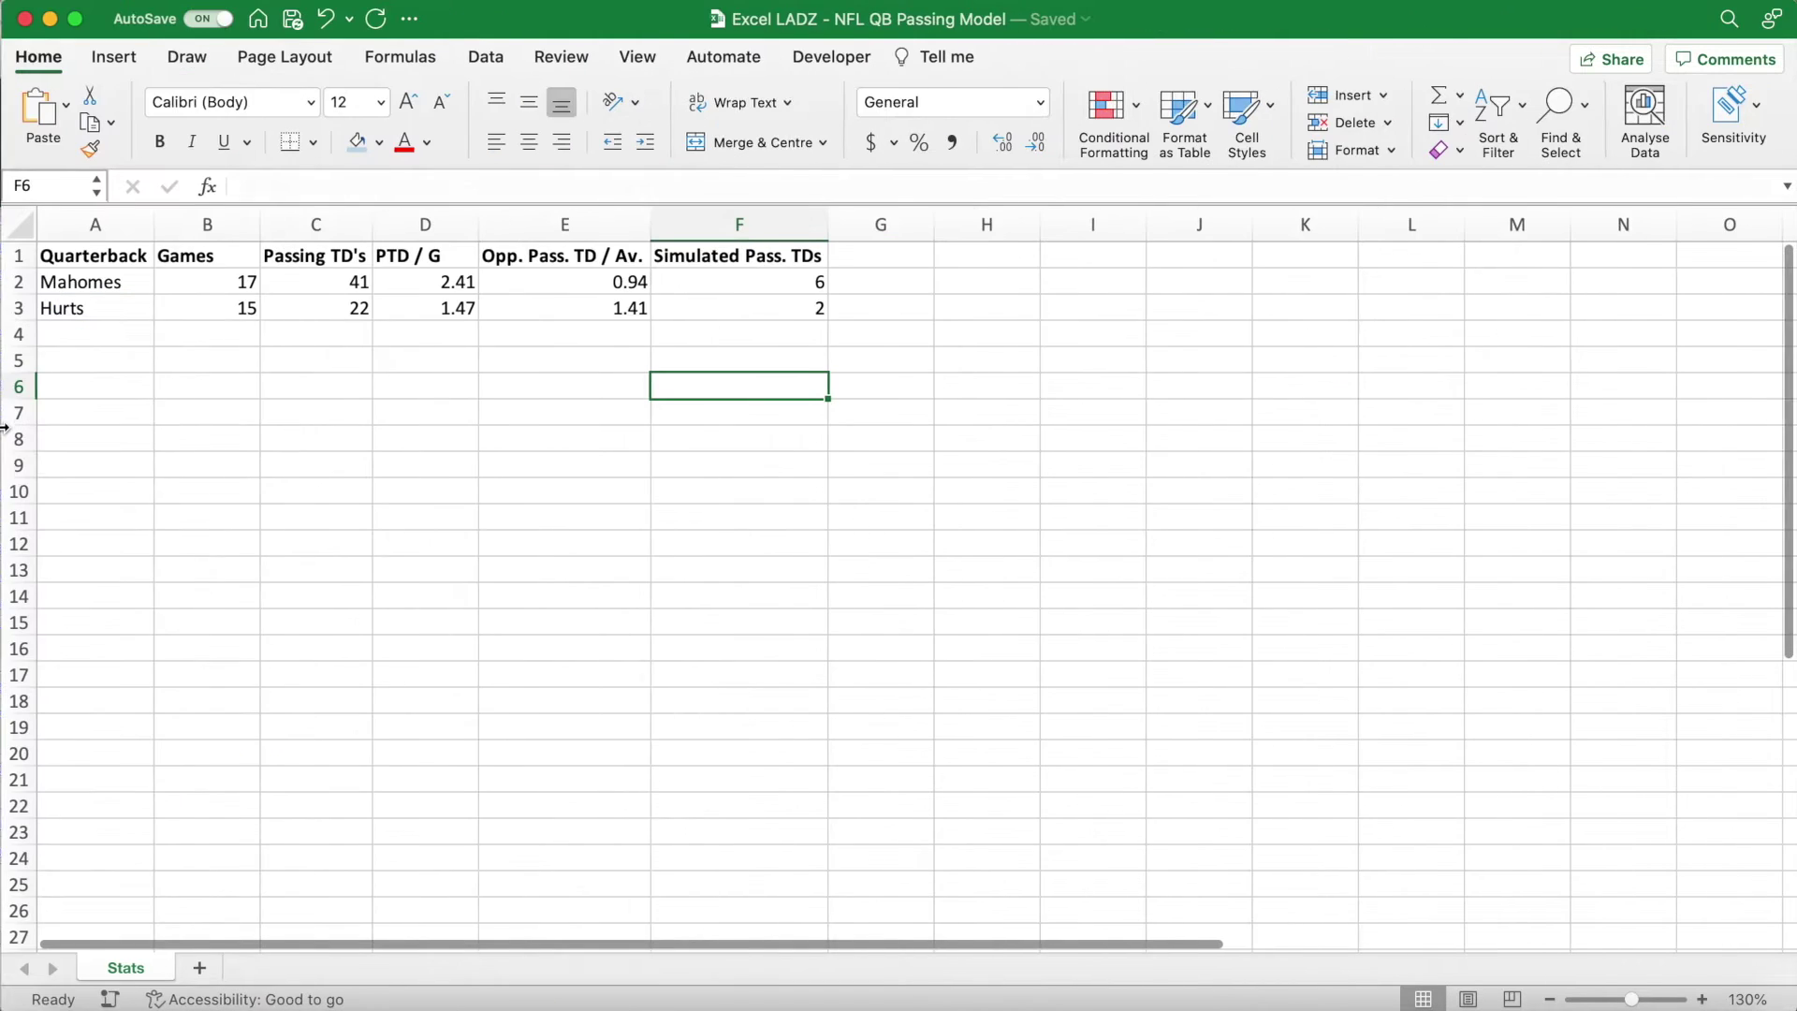
pyautogui.click(550, 361)
pyautogui.press('F9')
pyautogui.press('F9')
pyautogui.press('F9')
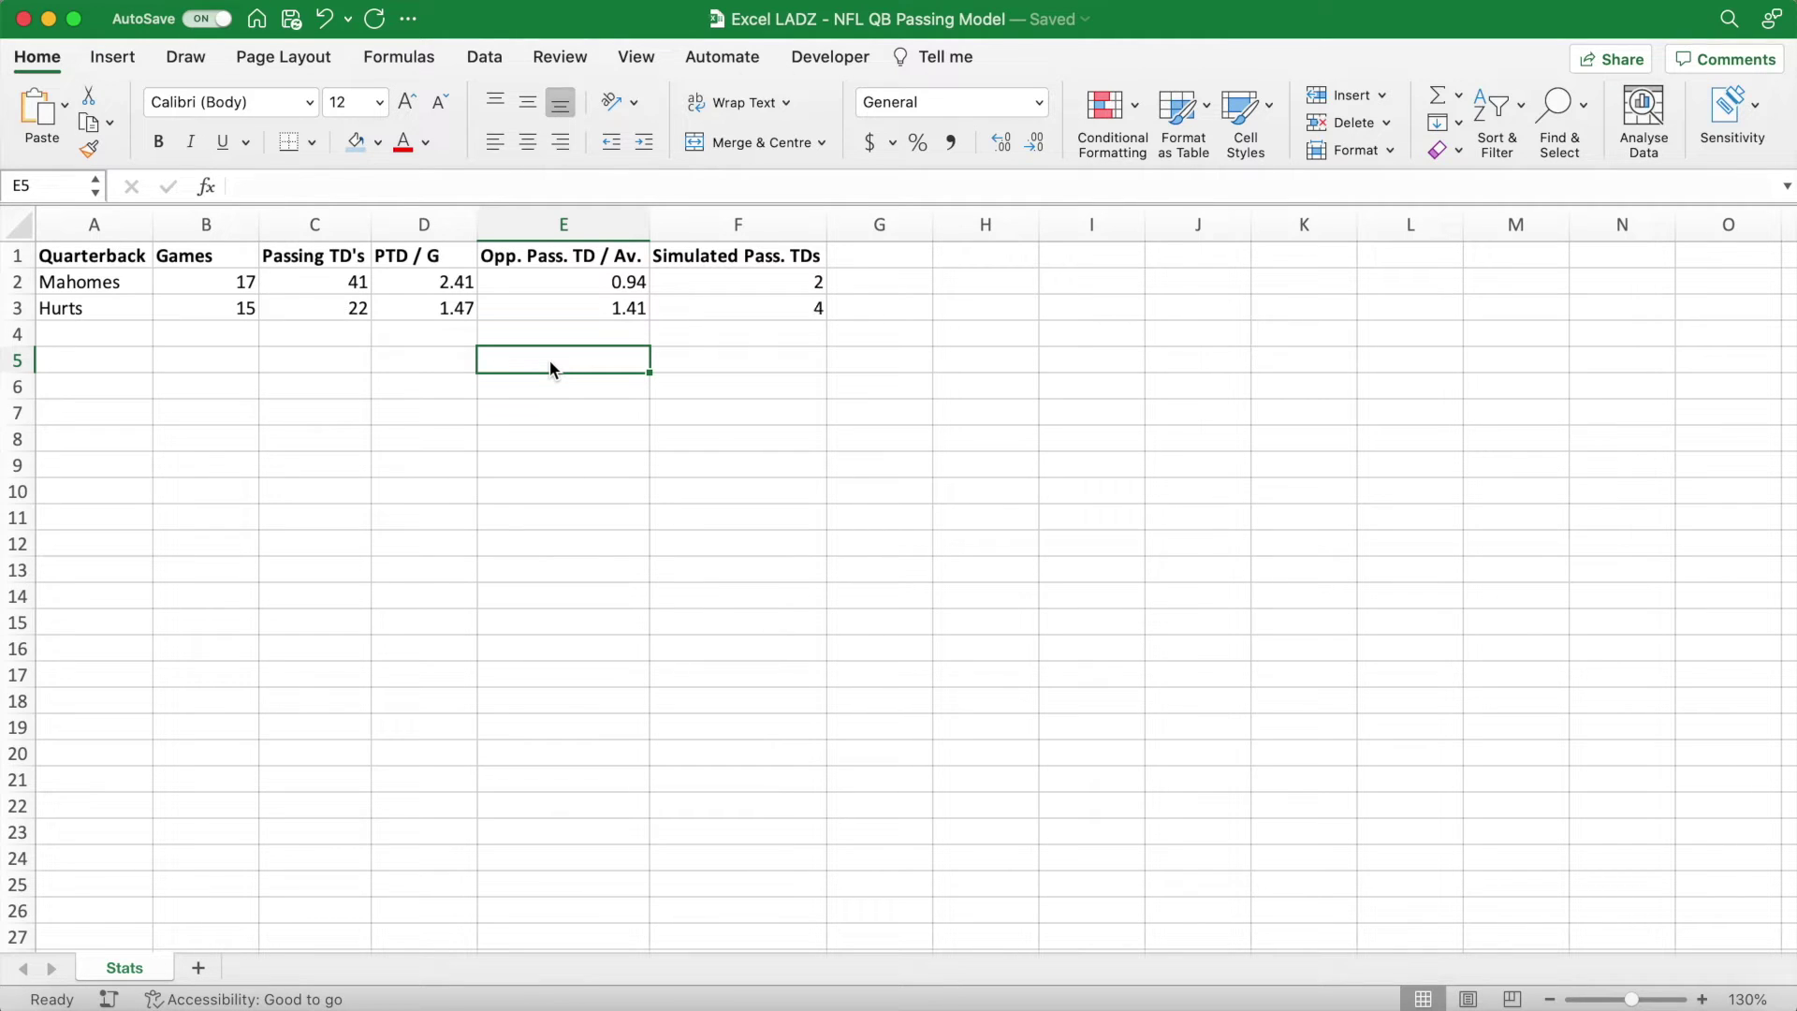
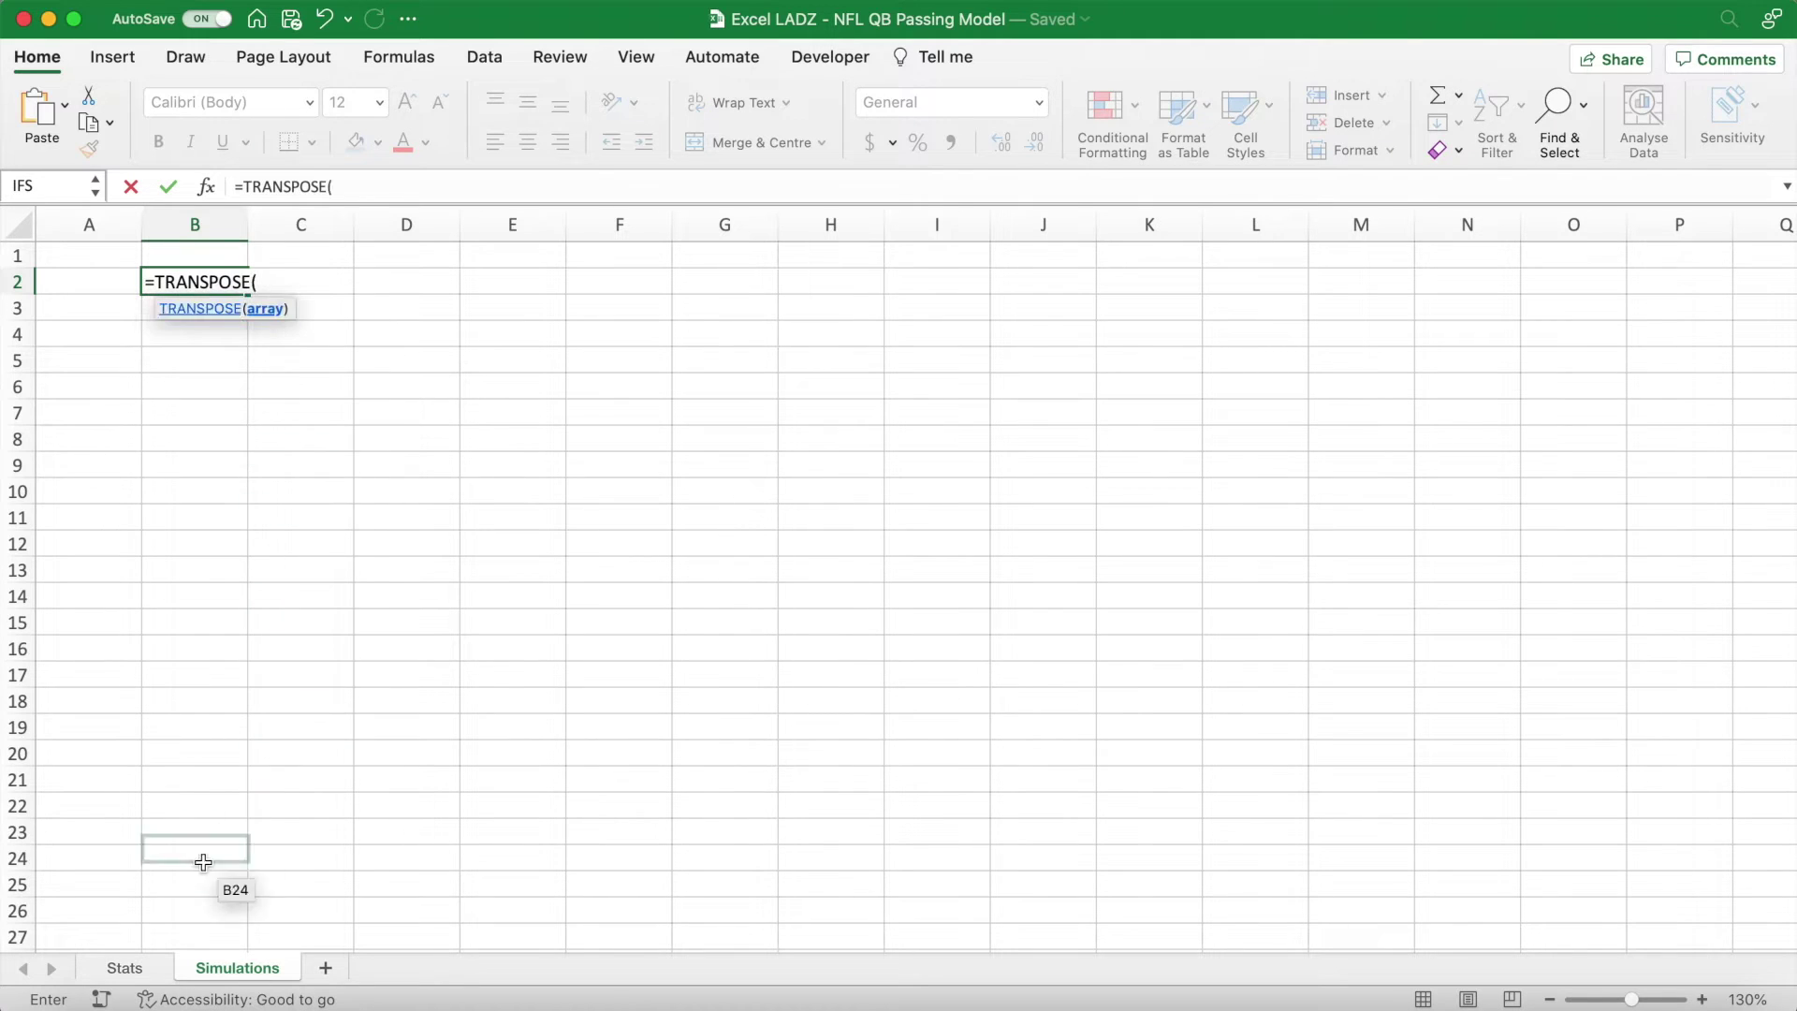
# Complete the TRANSPOSE formula in Simulations cell B2 with Stats!A2:A3 and make the quarterback names in B2:C2 bold.
pyautogui.click(125, 967)
pyautogui.click(121, 290)
pyautogui.moveTo(122, 296); pyautogui.dragTo(280, 282)
pyautogui.press('Return')
pyautogui.press('super+b')
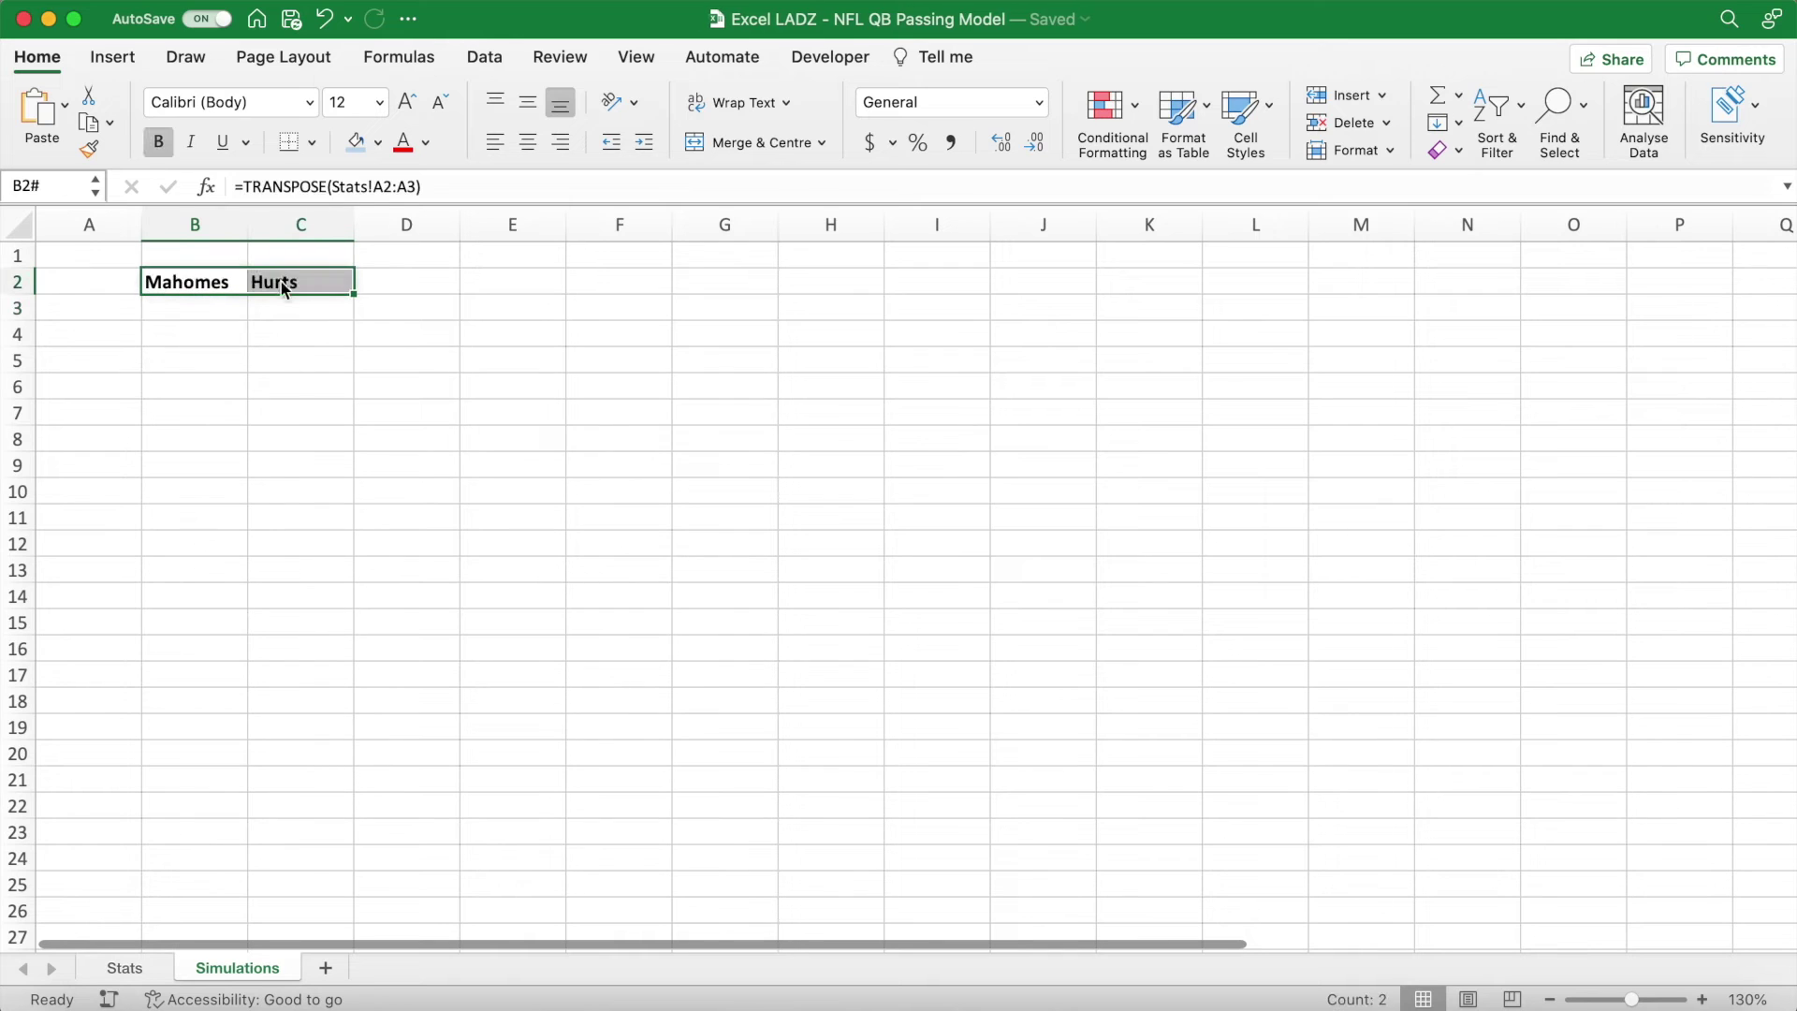
# Add the bold header Trials in cell A3 of the Simulations sheet.
pyautogui.click(85, 312)
pyautogui.press('super+b')
pyautogui.write('Trials')
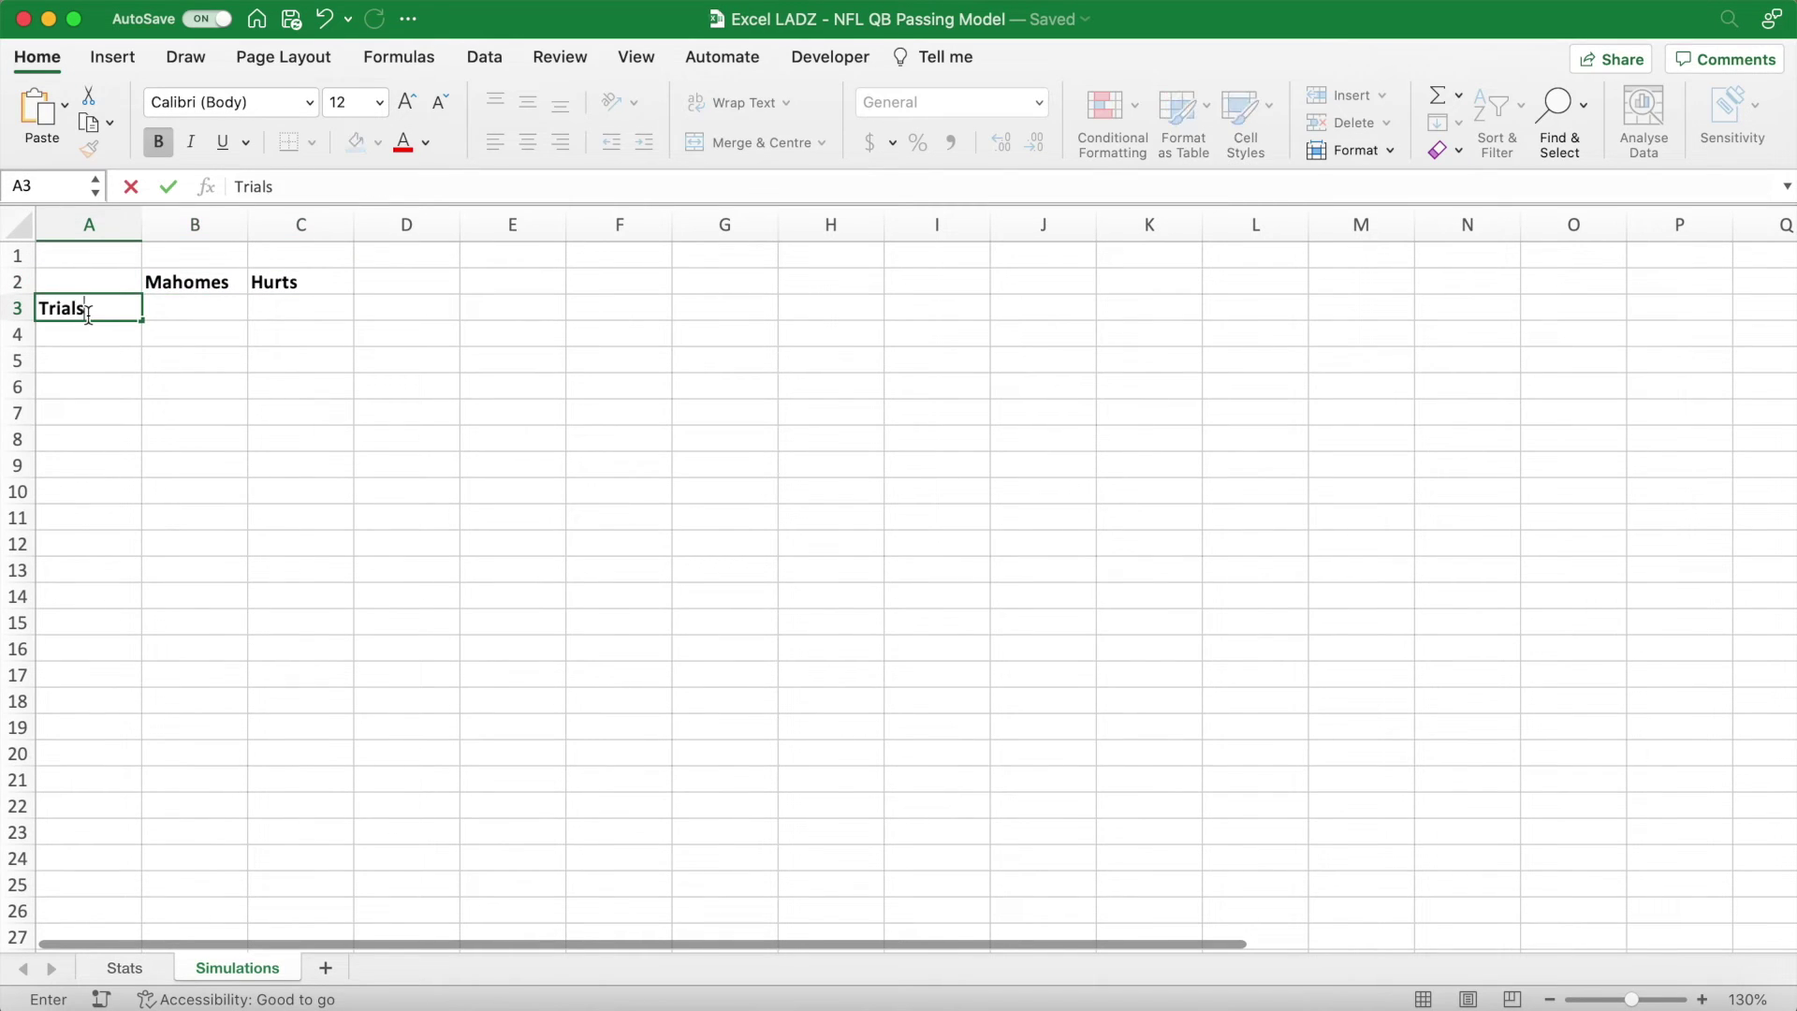
pyautogui.press('Return')
# Number the trials below the Trials header with =SEQUENCE(5000) in A4 and check how far the sequence extends.
pyautogui.write('=SEQUENC')
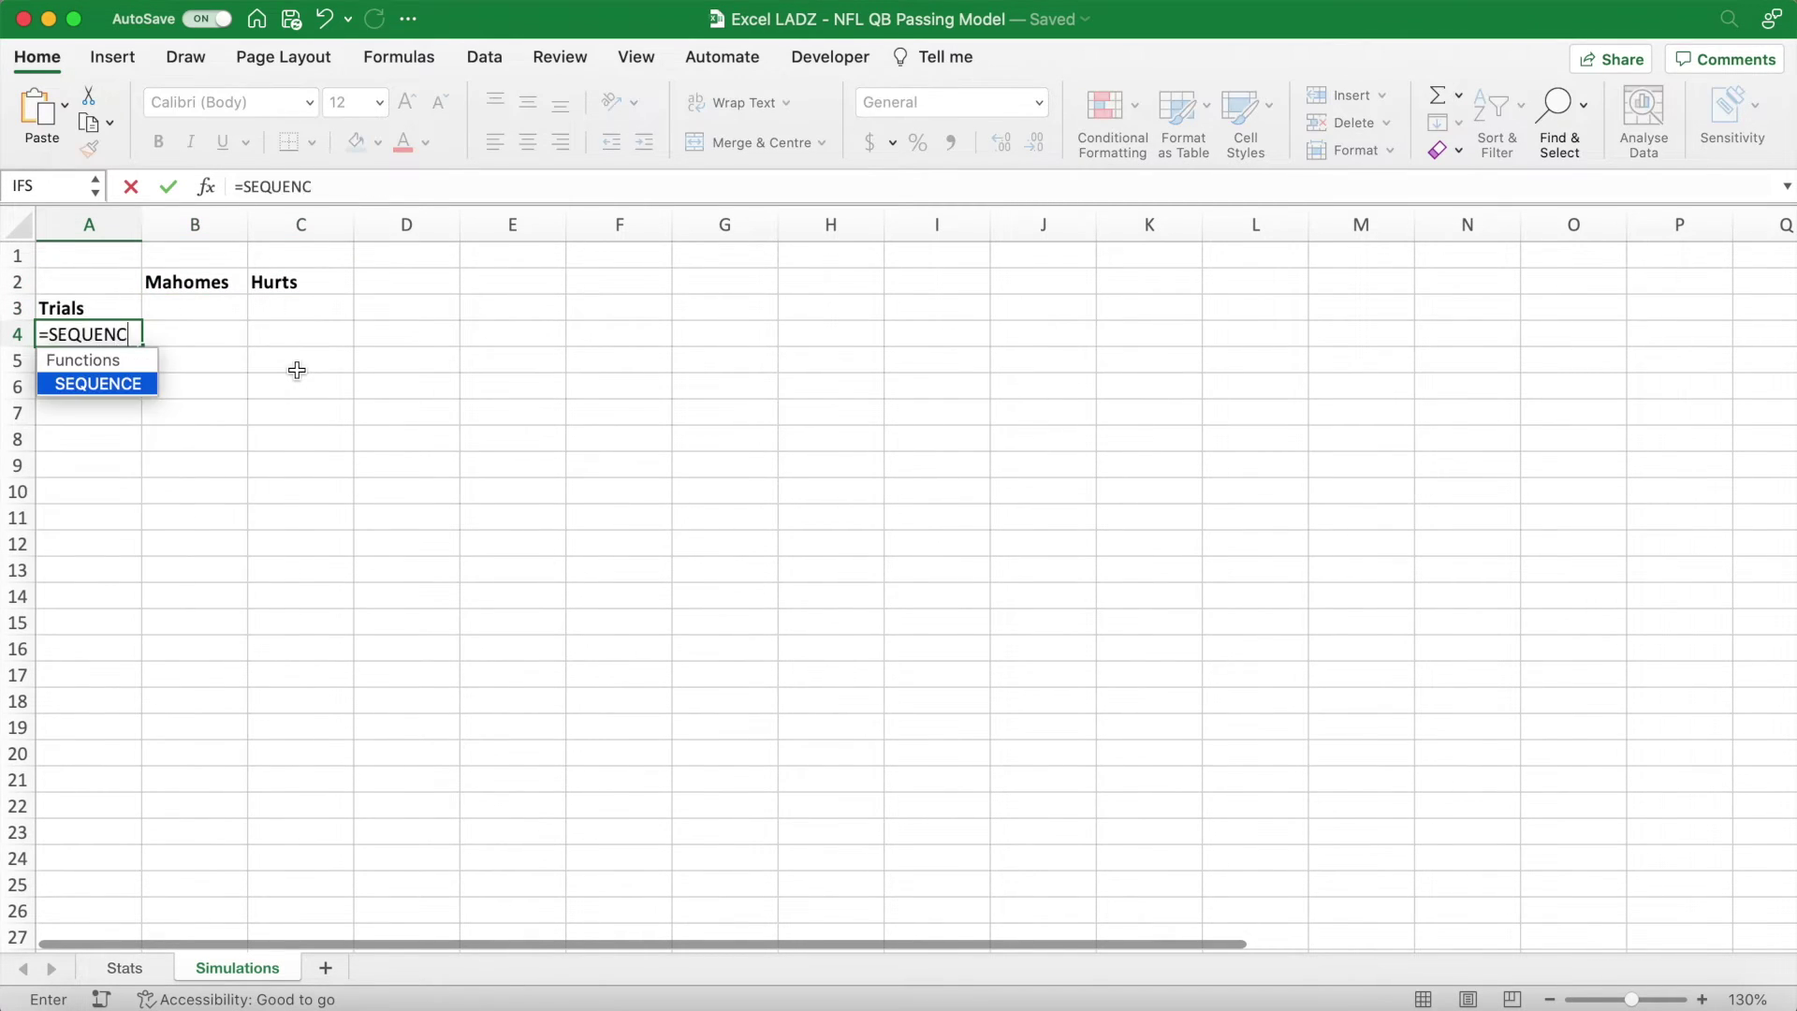
pyautogui.write('E(5000)')
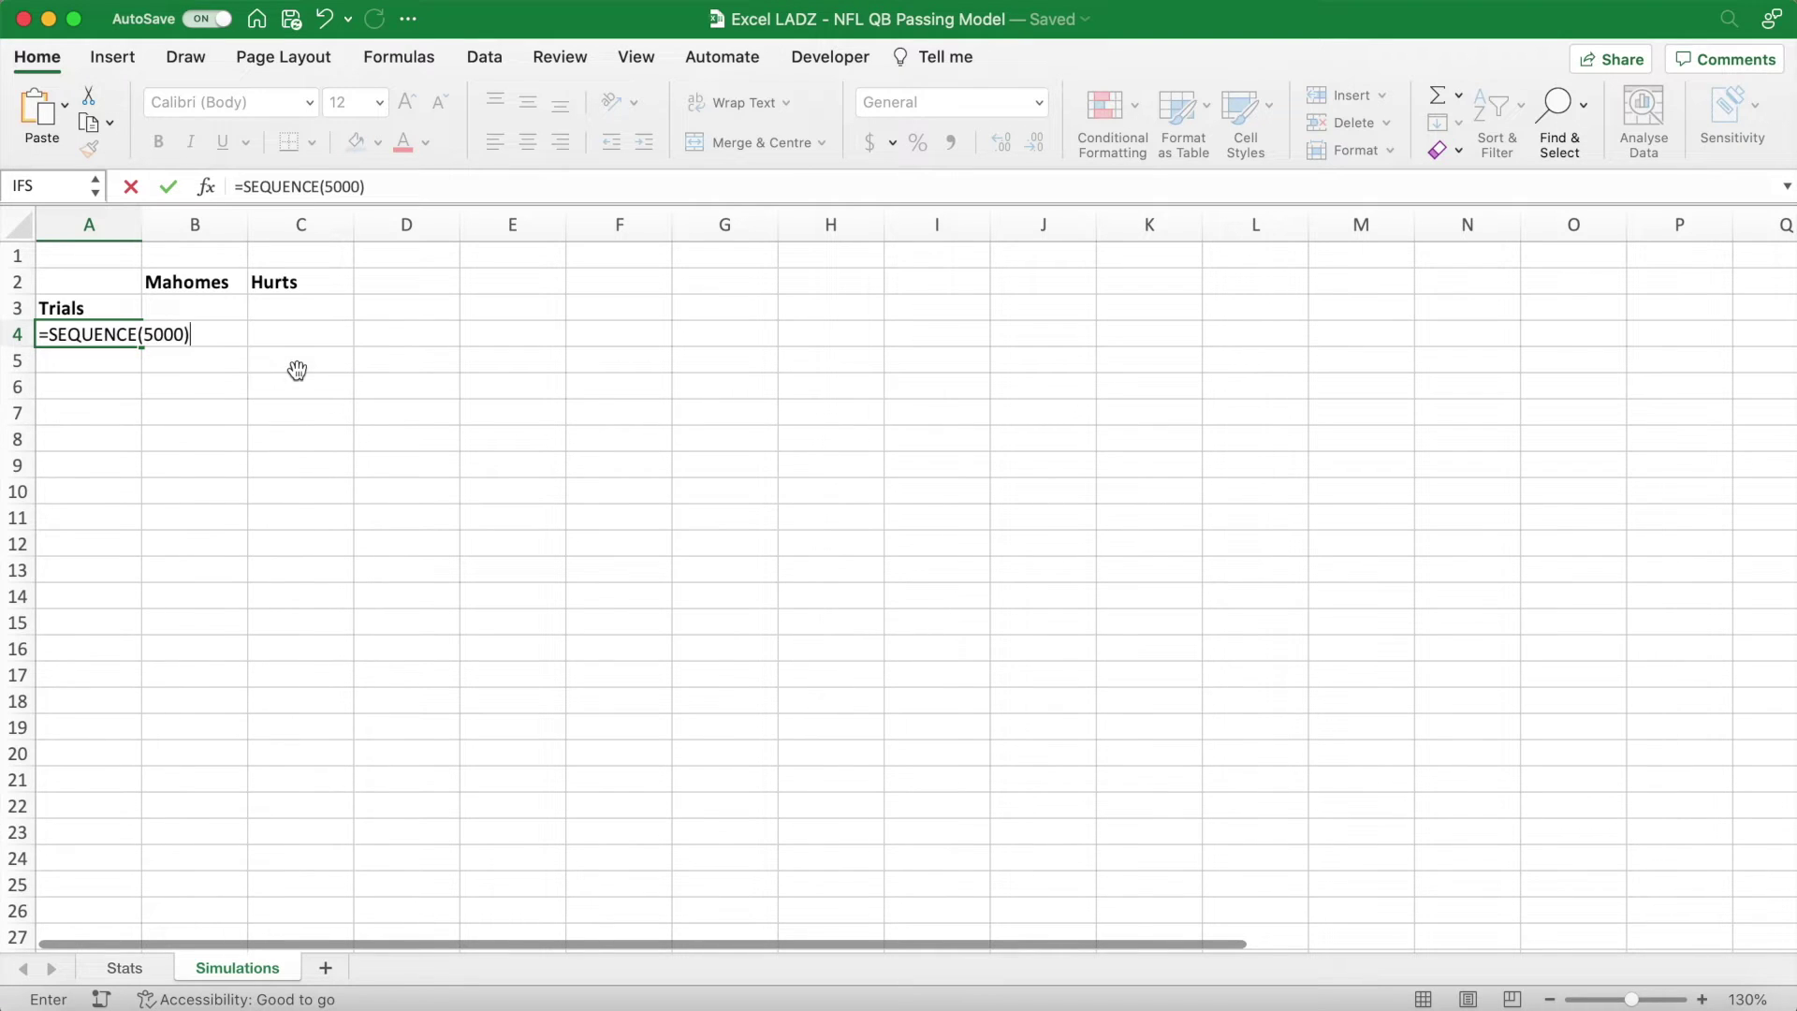
pyautogui.press('Return')
pyautogui.press('Up')
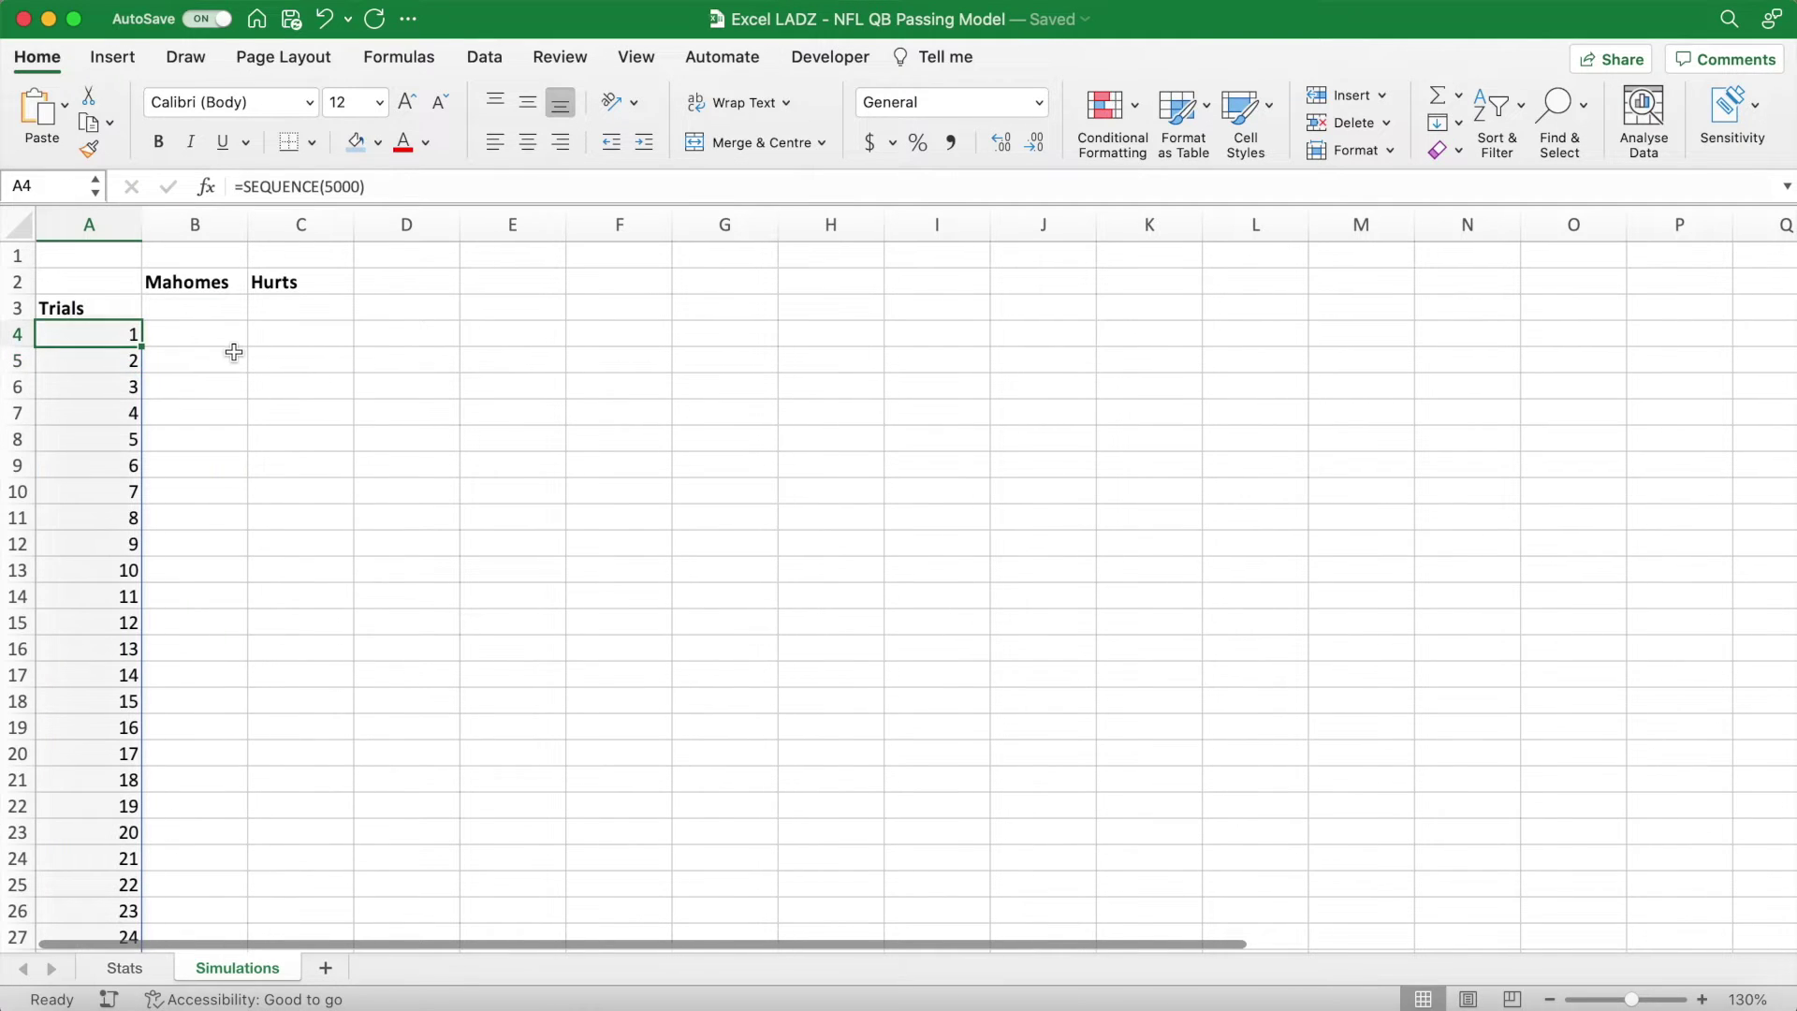
pyautogui.hotkey('ctrl', 'shift', 'Down')
pyautogui.click(135, 596)
pyautogui.hotkey('ctrl', 'shift', 'Up')
pyautogui.scroll(2, 185, 292)
# Link Simulations cell B3 to Mahomes' simulated passing touchdowns in Stats cell F2.
pyautogui.click(185, 311)
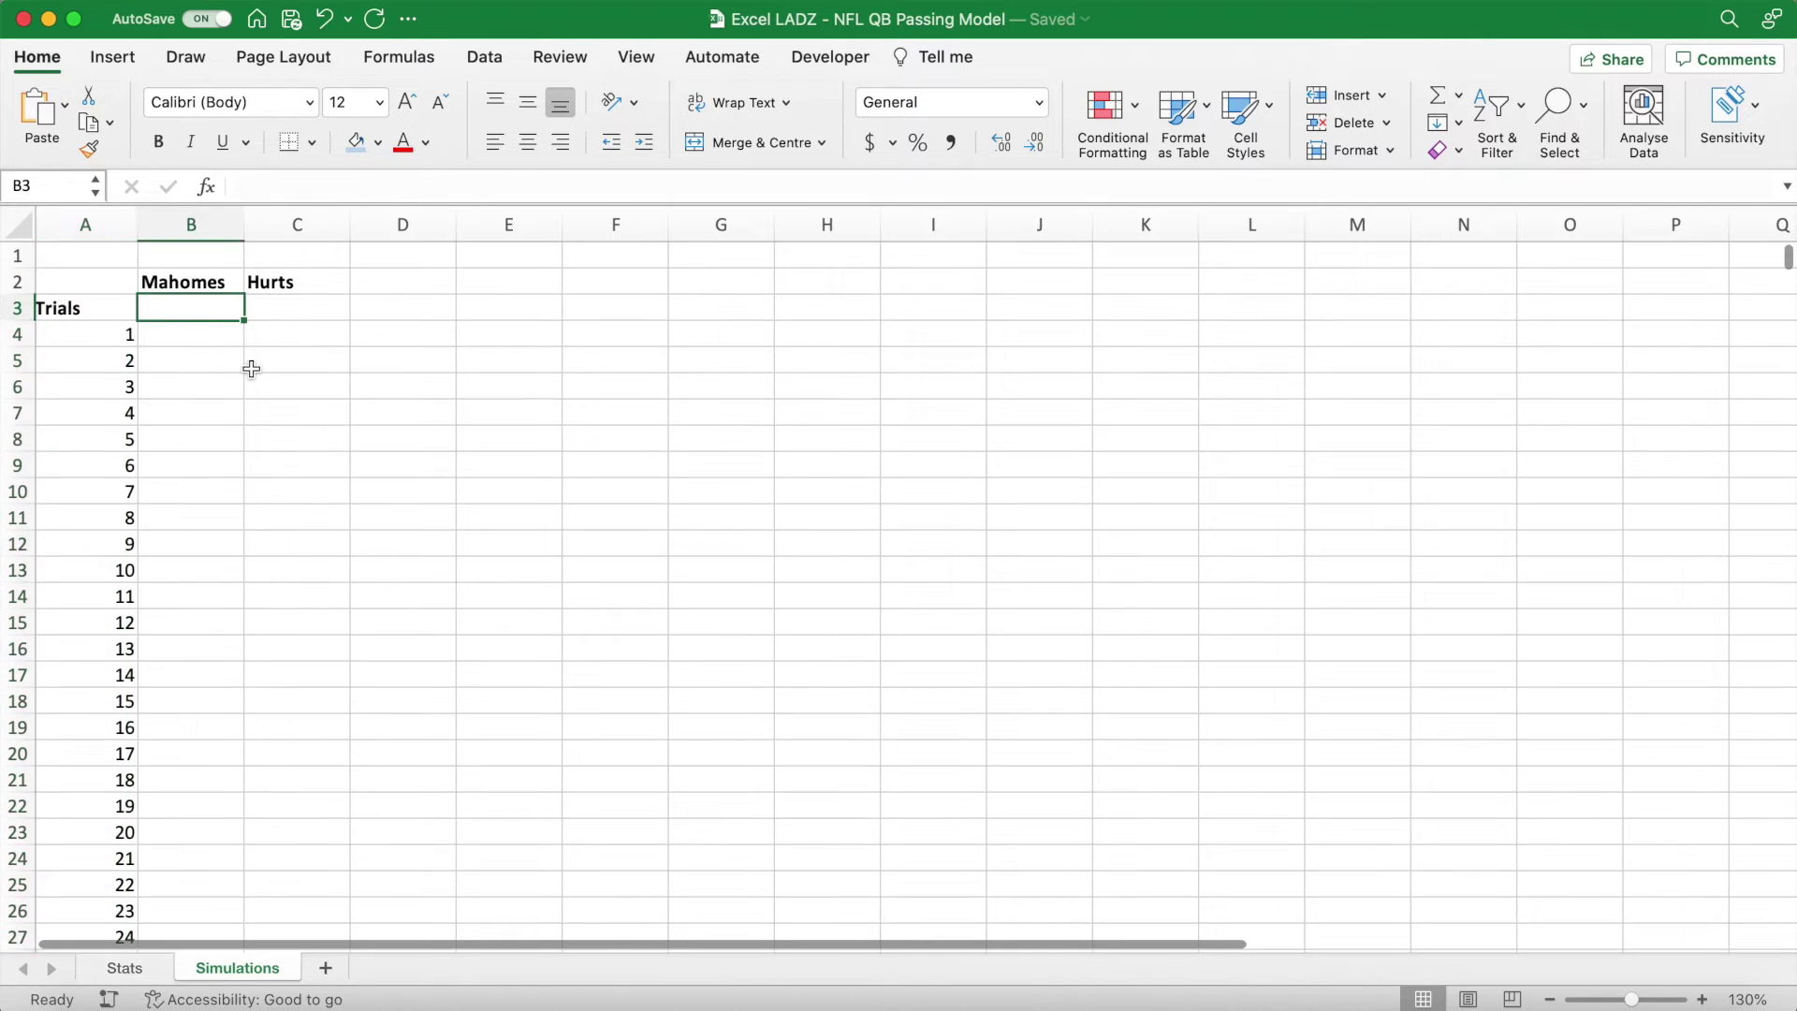
pyautogui.write('=')
pyautogui.click(125, 967)
pyautogui.click(694, 291)
pyautogui.press('Return')
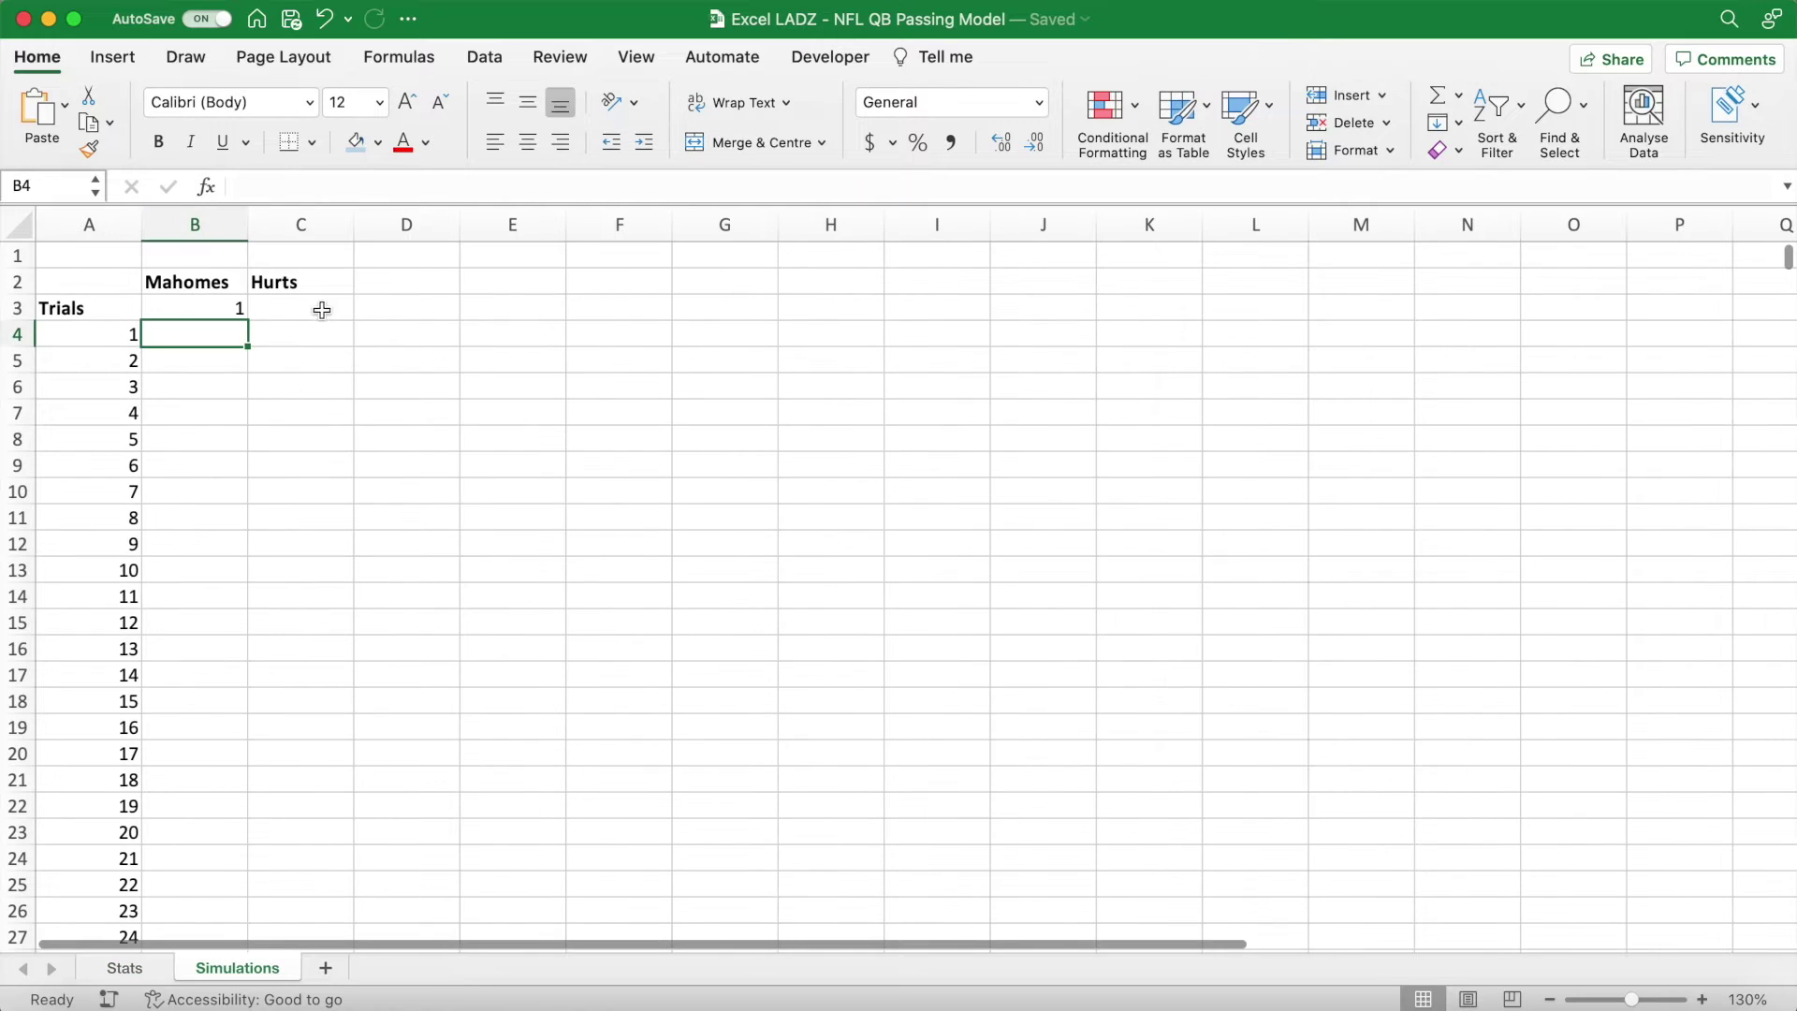
# Link Simulations cell C3 to Hurts' simulated passing touchdowns in Stats cell F3.
pyautogui.click(322, 310)
pyautogui.write('=')
pyautogui.click(131, 969)
pyautogui.click(705, 316)
pyautogui.press('Return')
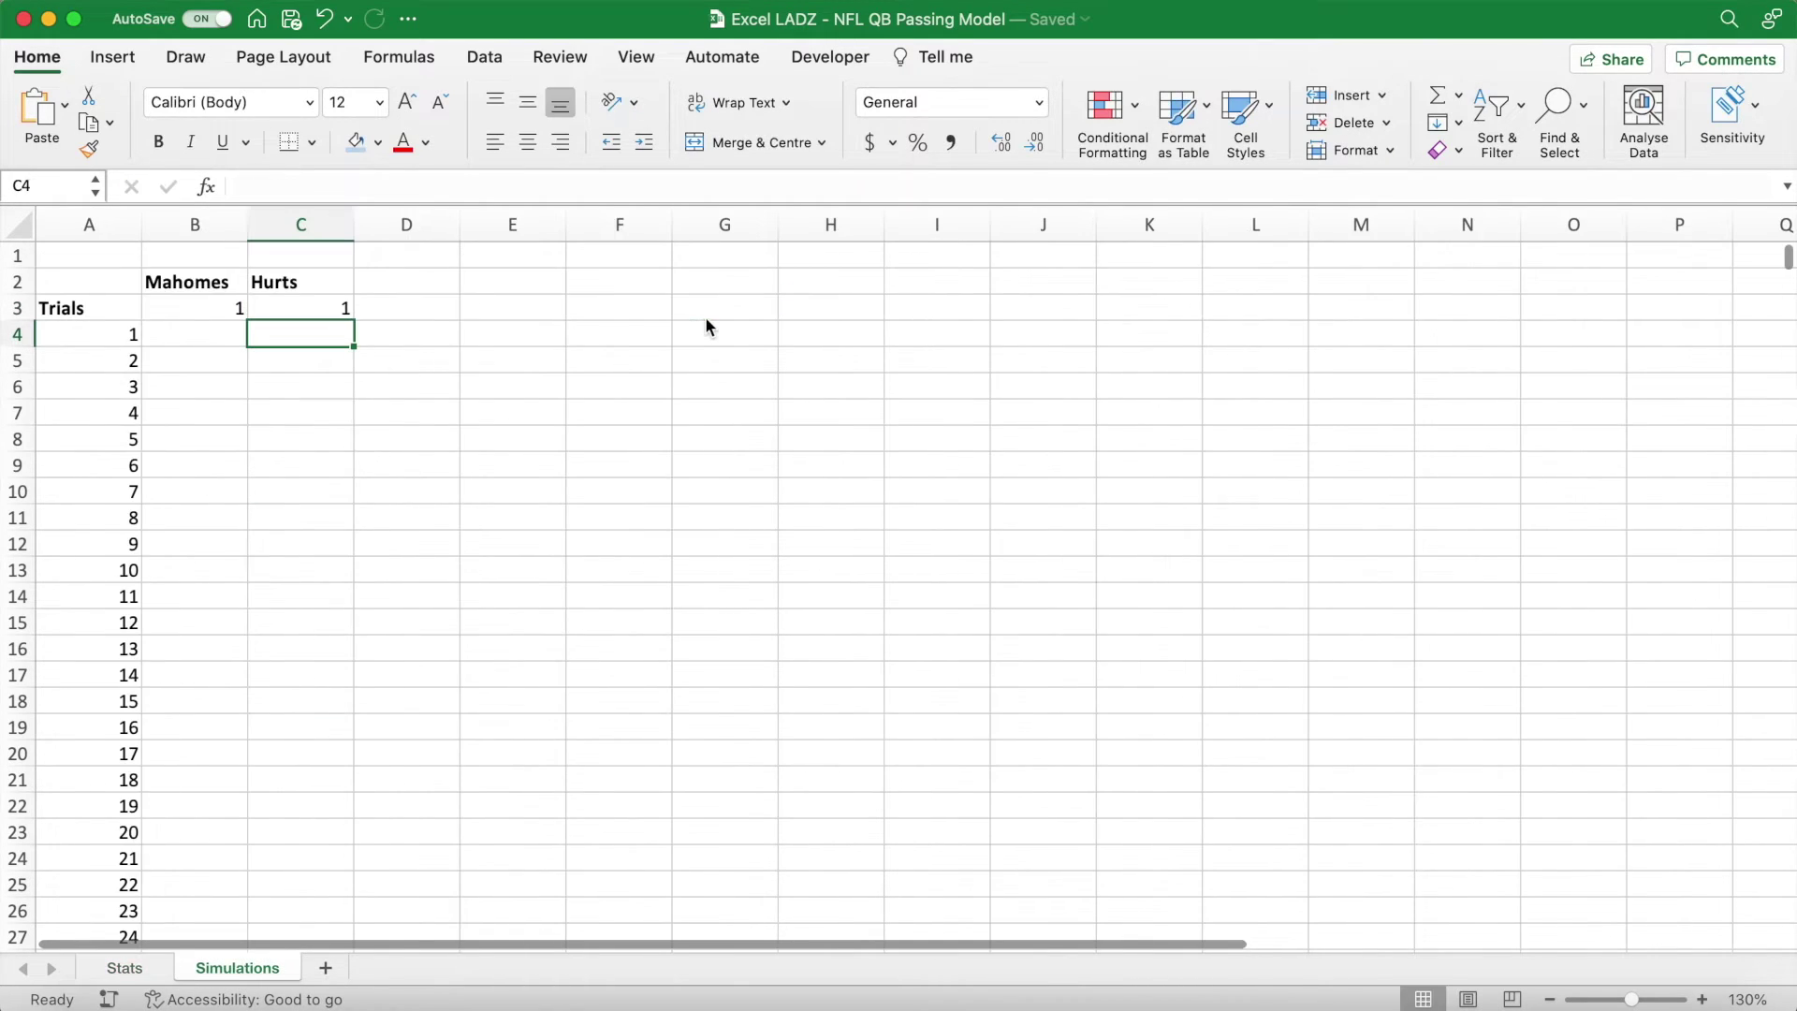
# Recalculate the Simulations sheet several times to check that both linked touchdown values update.
pyautogui.click(442, 365)
pyautogui.press('F9')
pyautogui.press('F9')
pyautogui.press('F9')
# Create a what-if Data Table over A3:C5003 with empty cell M1 as the column input cell and inspect the simulated trials.
pyautogui.click(103, 316)
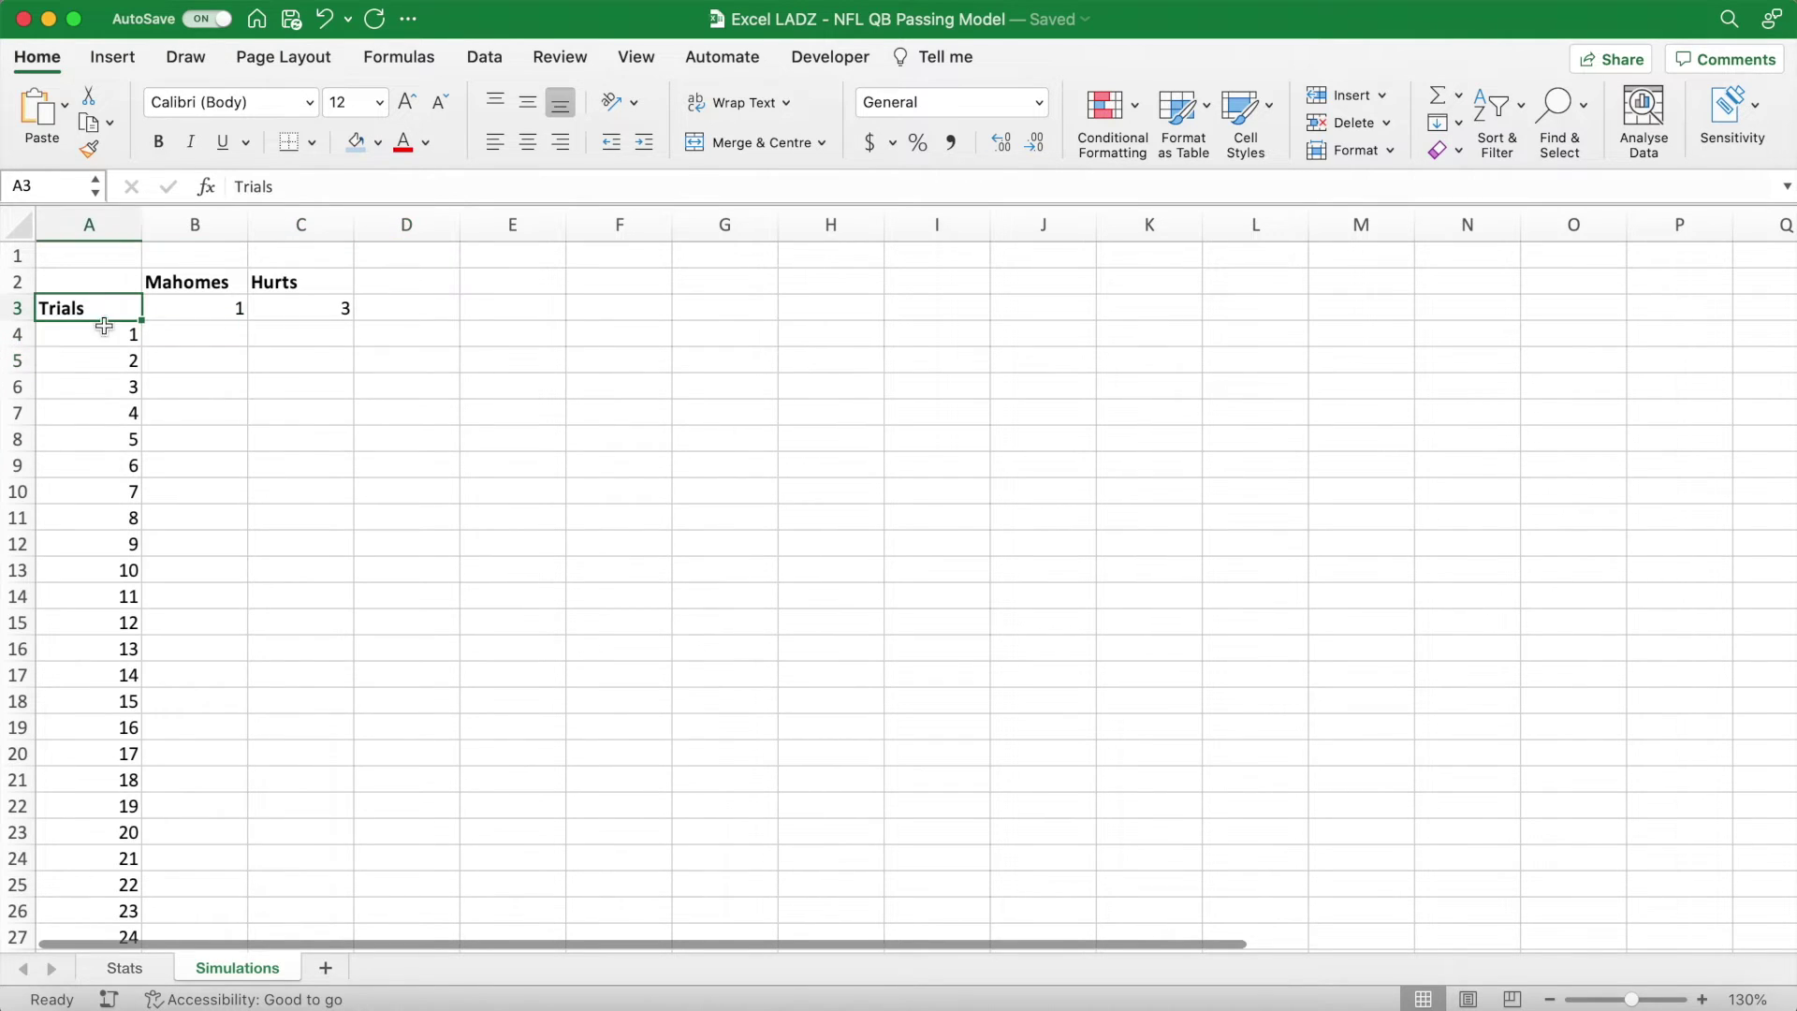
pyautogui.hotkey('shift', 'Right')
pyautogui.hotkey('shift', 'Right')
pyautogui.hotkey('ctrl', 'shift', 'Down')
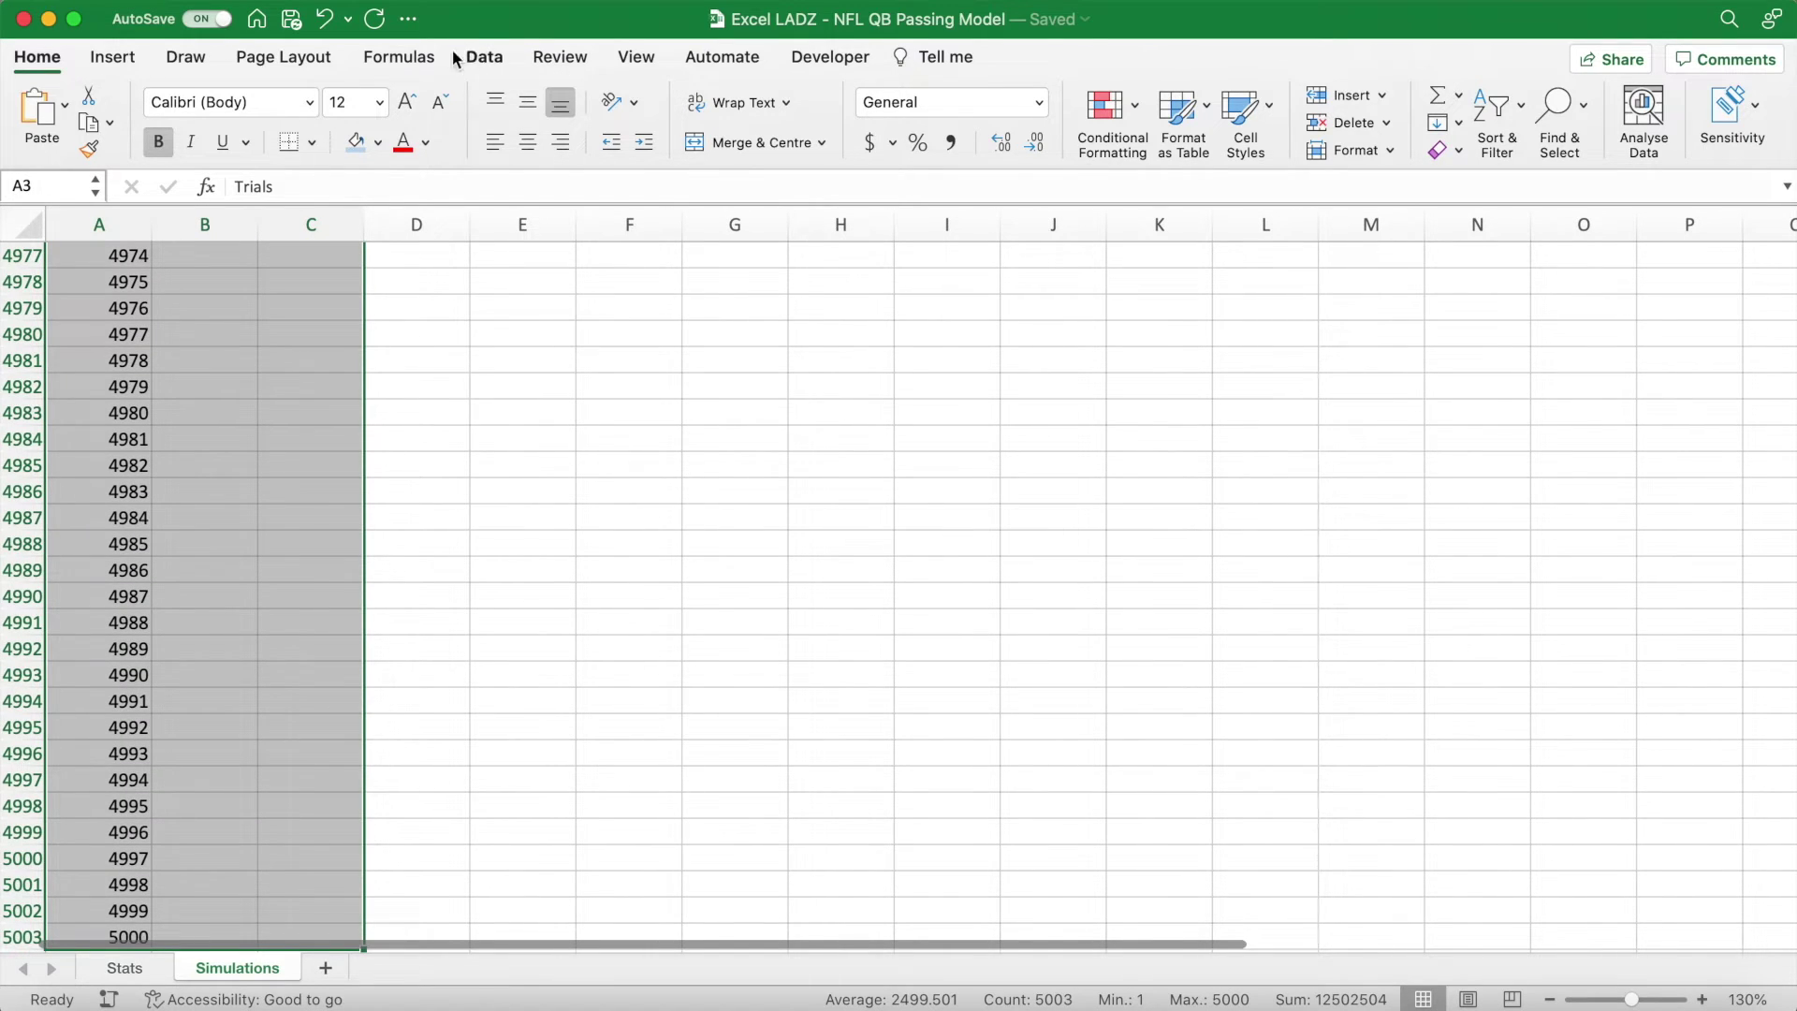
pyautogui.click(509, 61)
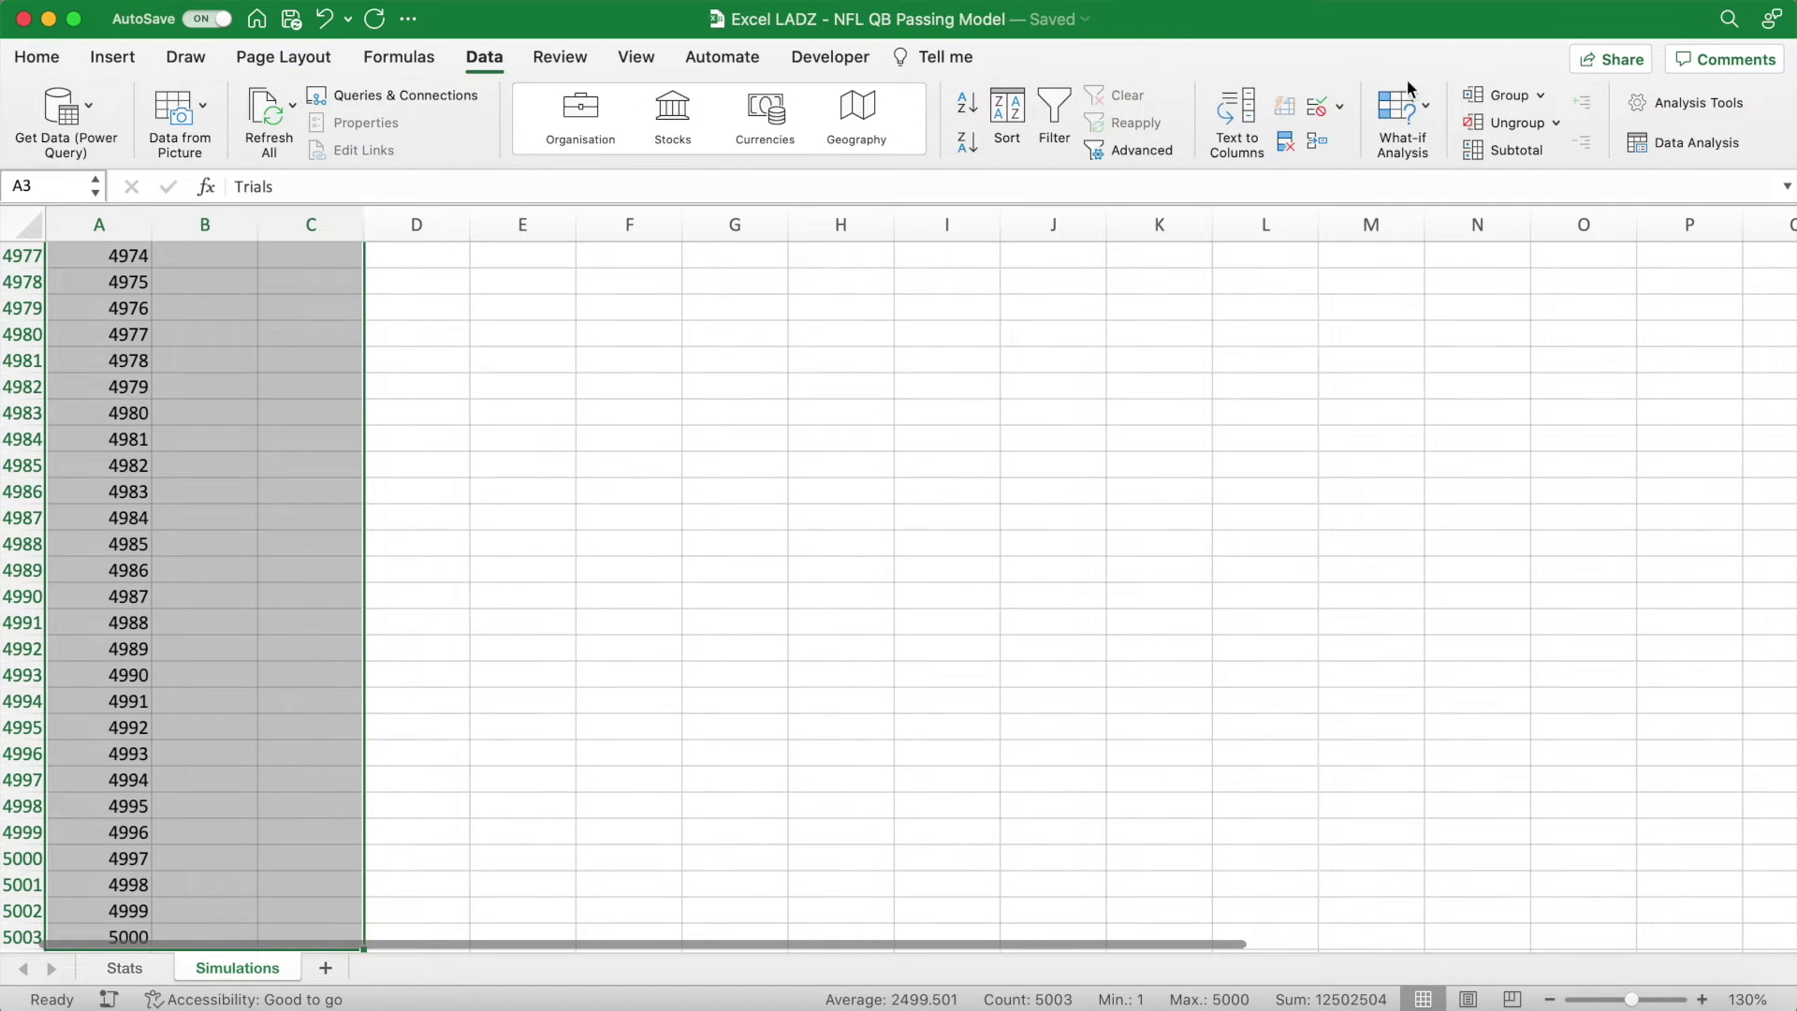
pyautogui.click(1428, 104)
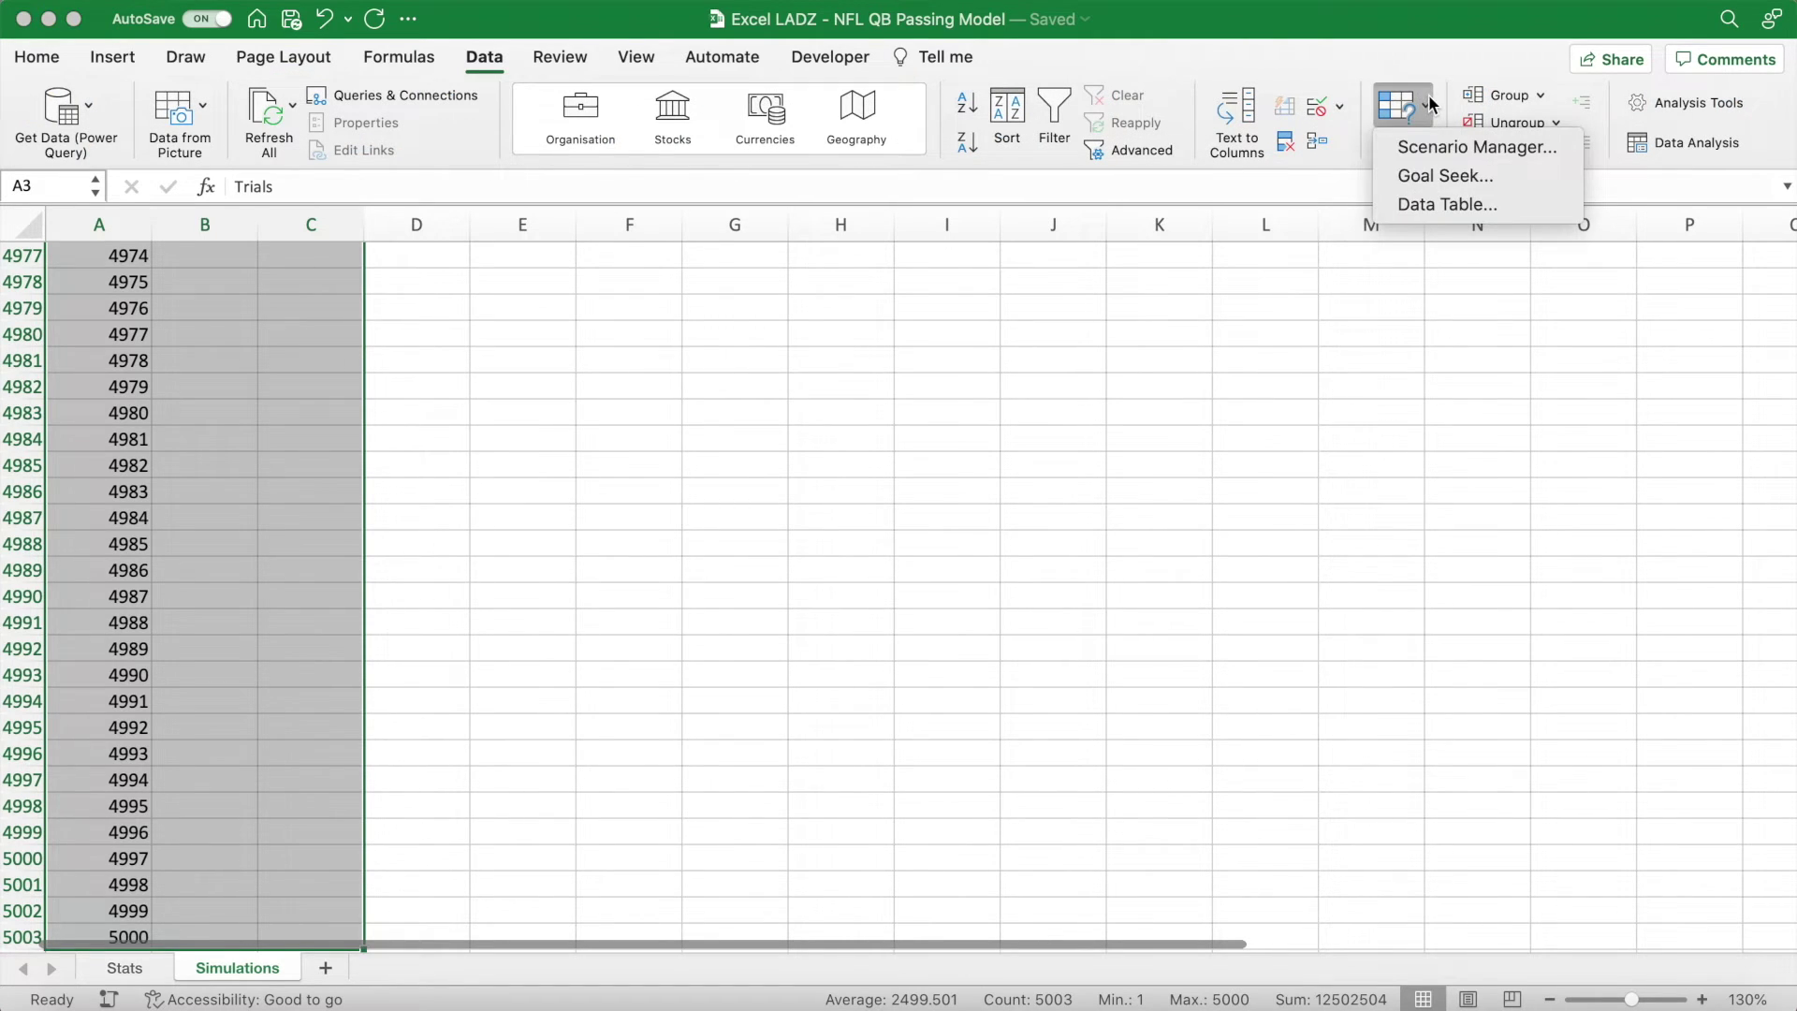
pyautogui.click(1520, 205)
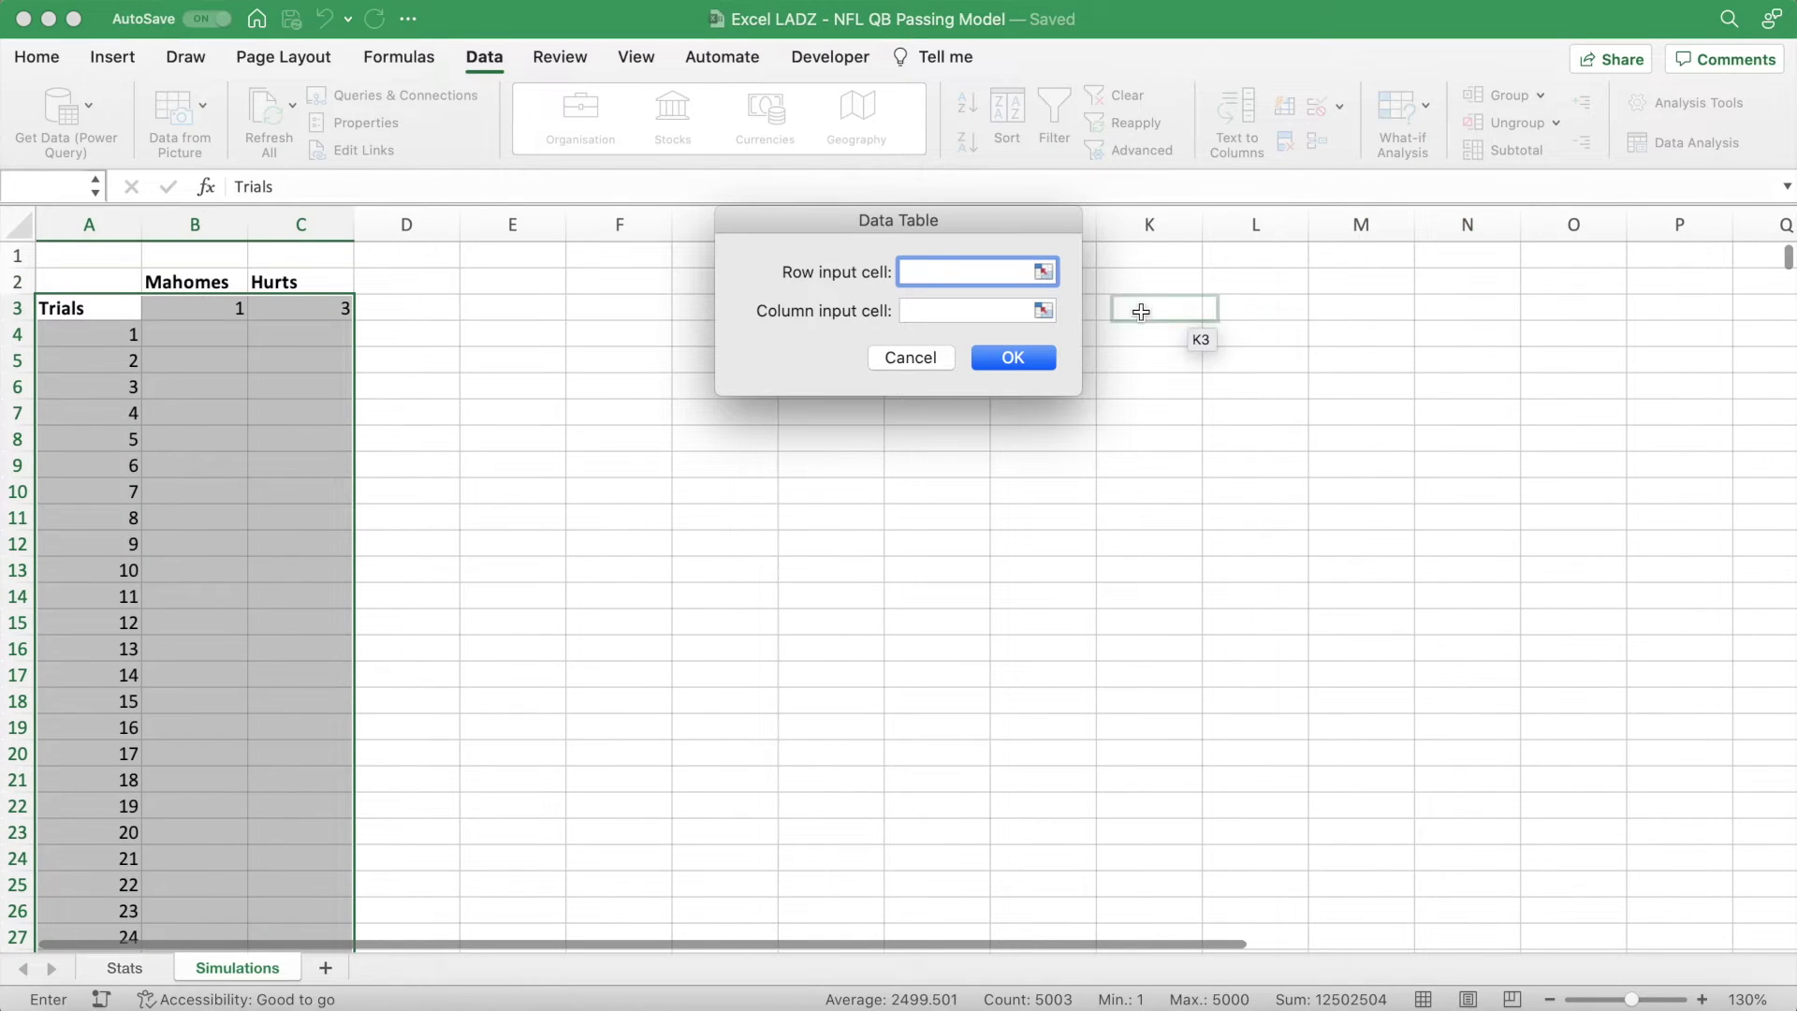
pyautogui.click(950, 314)
pyautogui.click(1364, 256)
pyautogui.click(1042, 359)
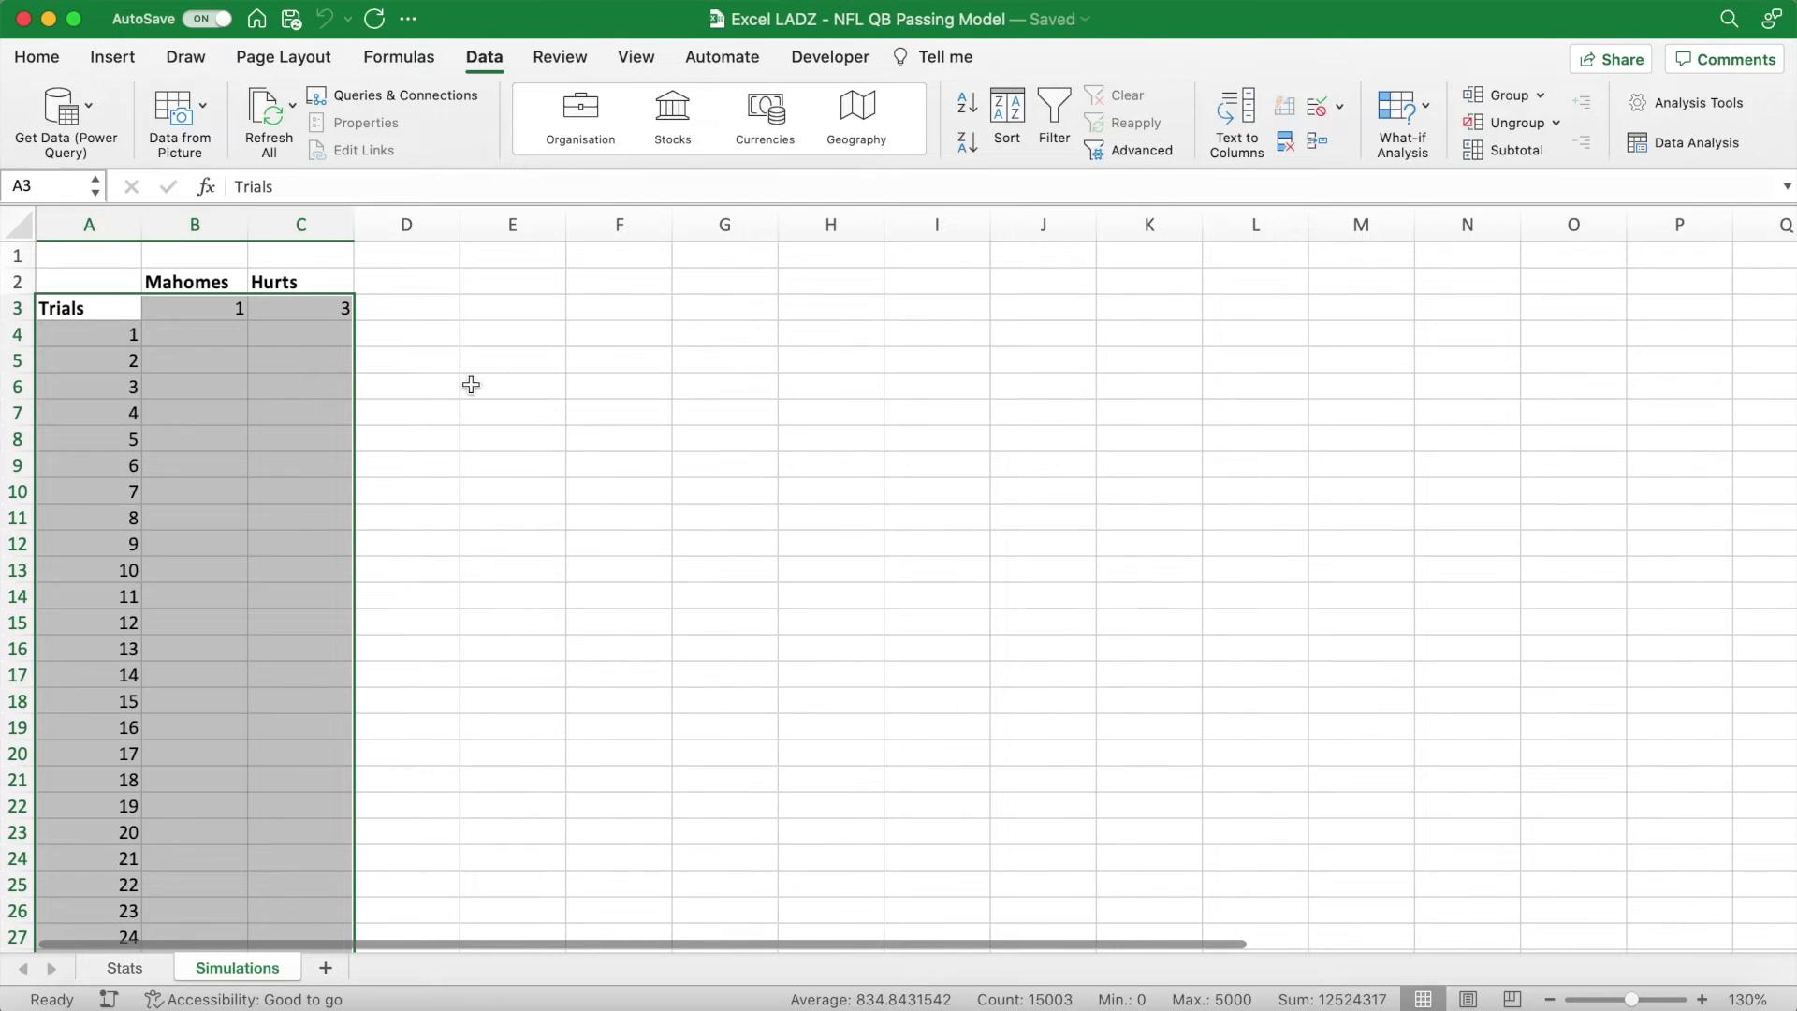
pyautogui.click(433, 386)
pyautogui.scroll(-10, 433, 385)
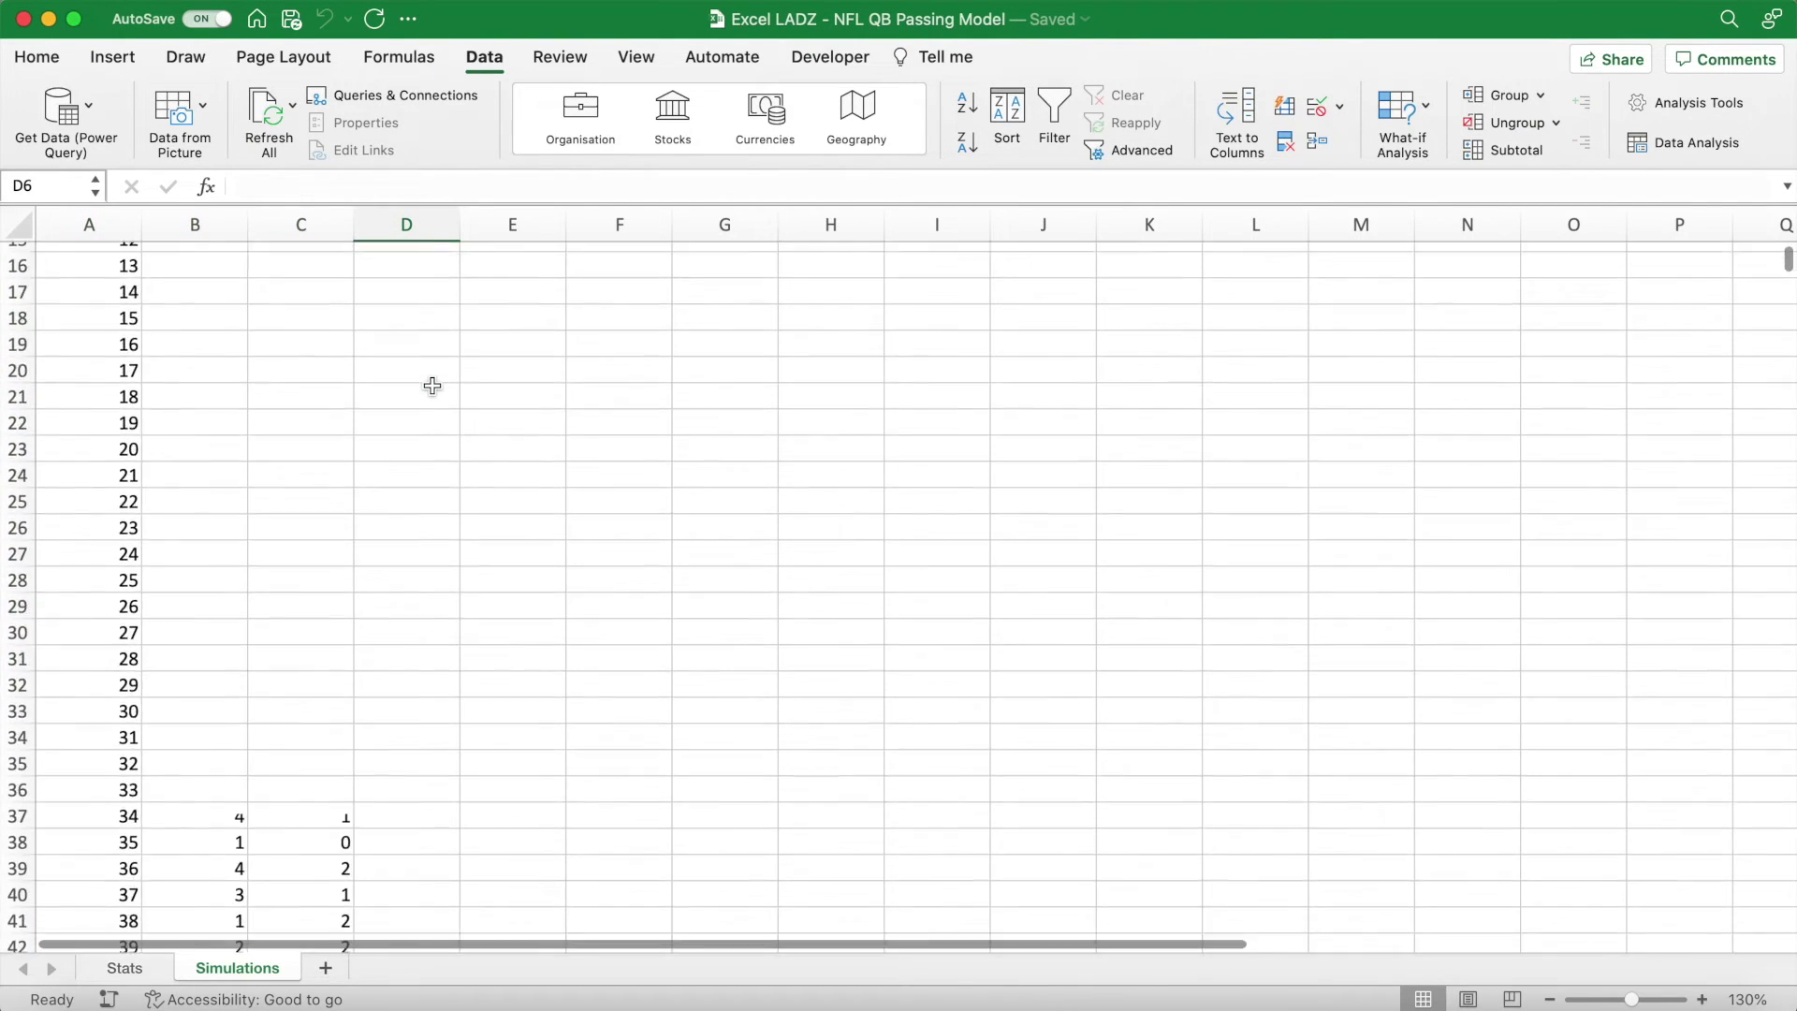
# Look through the simulated Mahomes and Hurts touchdown trials on the Simulations sheet to check that the Data Table fills in.
pyautogui.click(432, 385)
pyautogui.scroll(10, 432, 385)
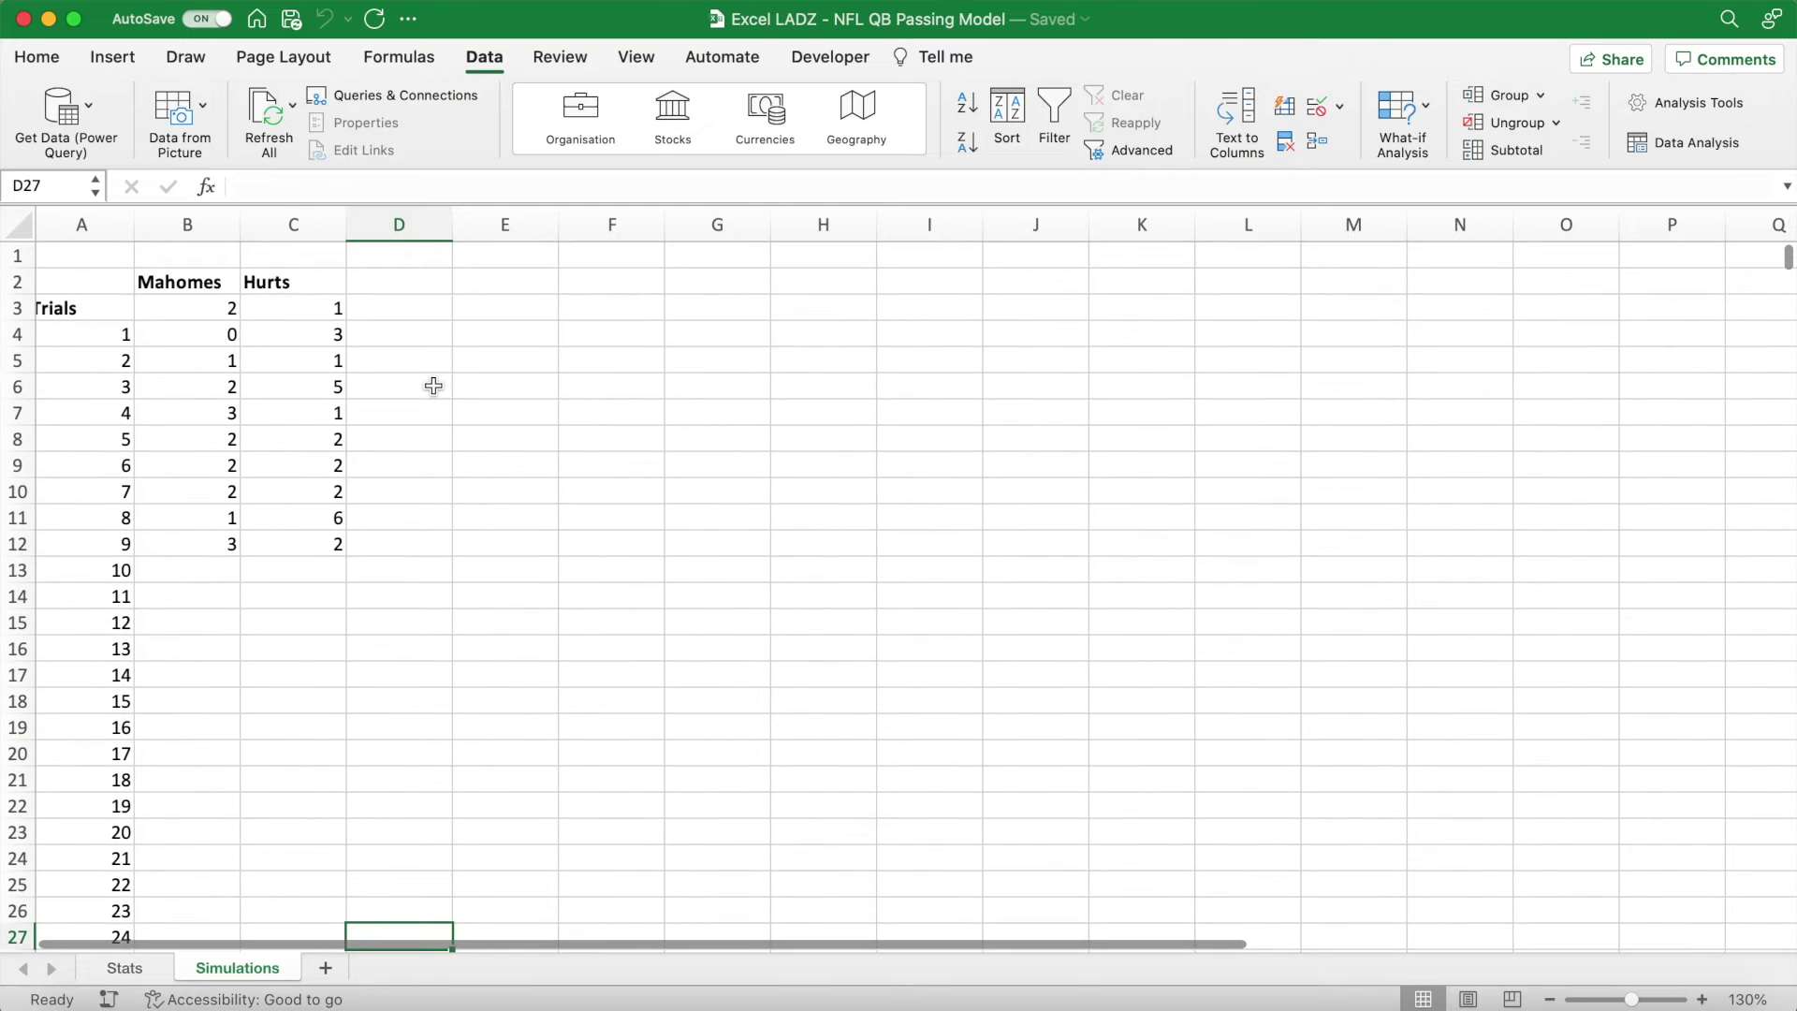
pyautogui.click(399, 355)
pyautogui.scroll(-3, 422, 481)
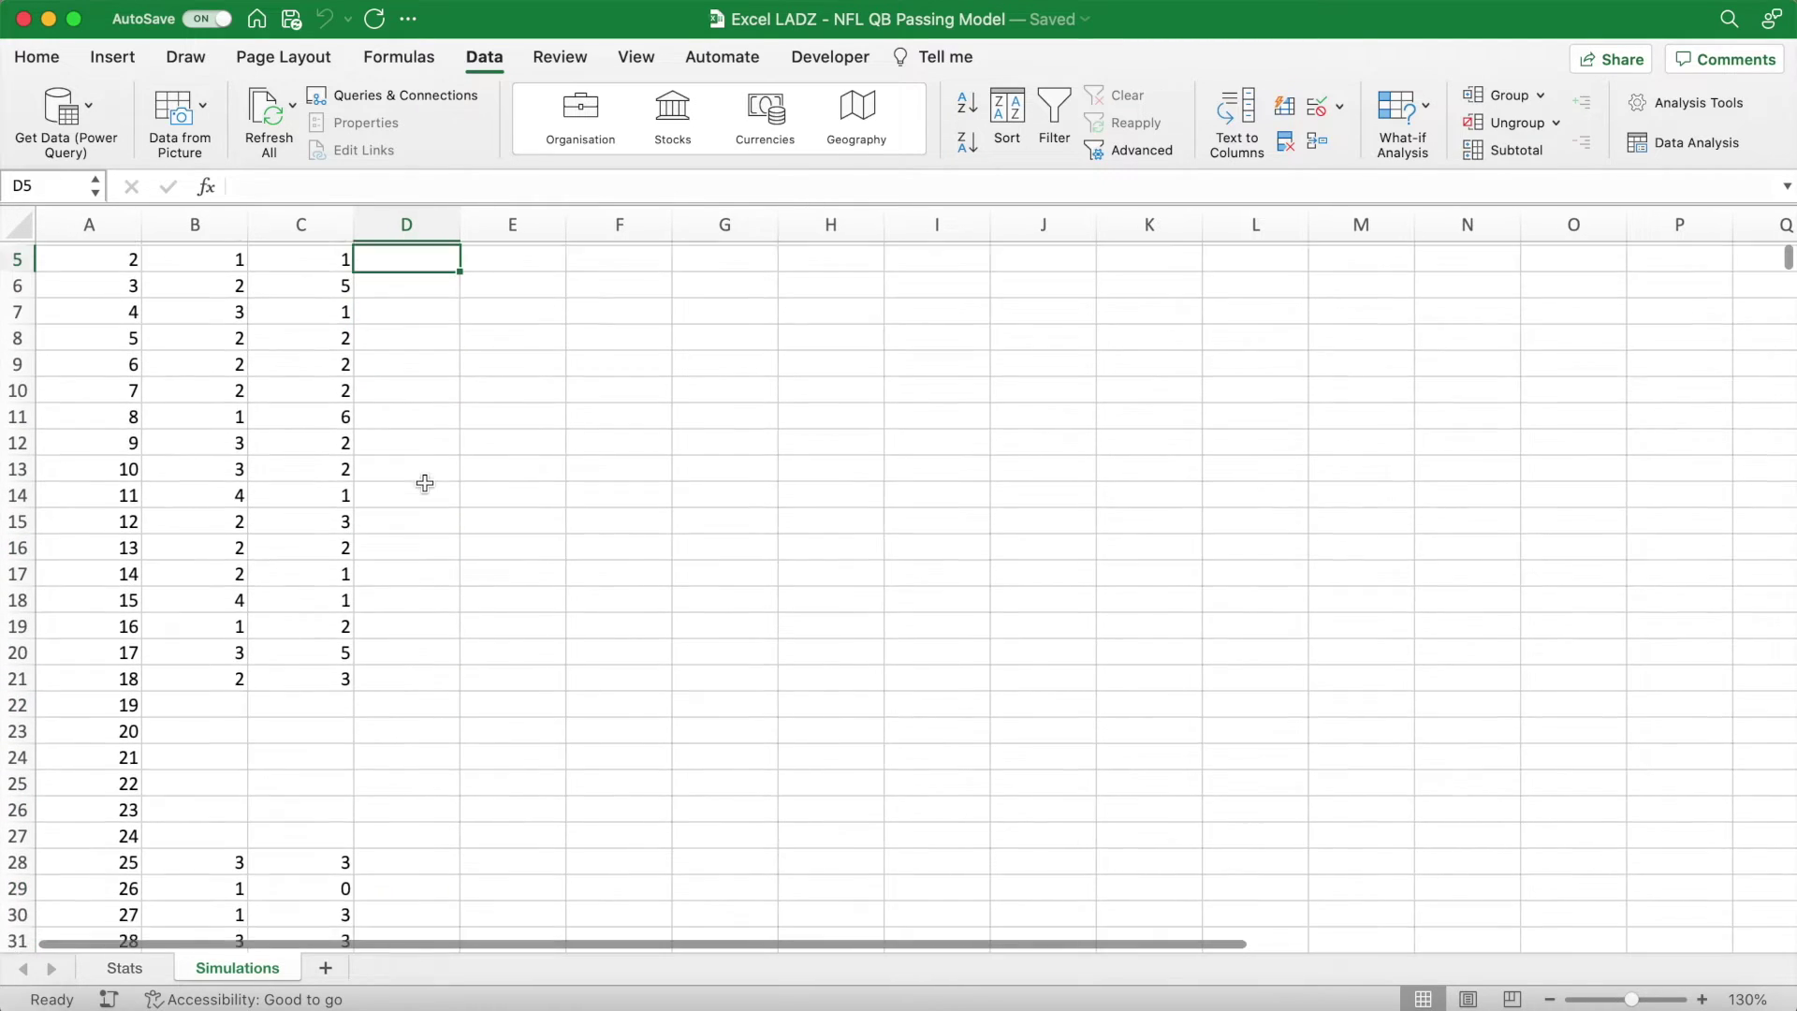
pyautogui.click(330, 706)
pyautogui.click(230, 769)
pyautogui.scroll(-20, 474, 772)
pyautogui.scroll(-20, 474, 772)
pyautogui.scroll(20, 474, 772)
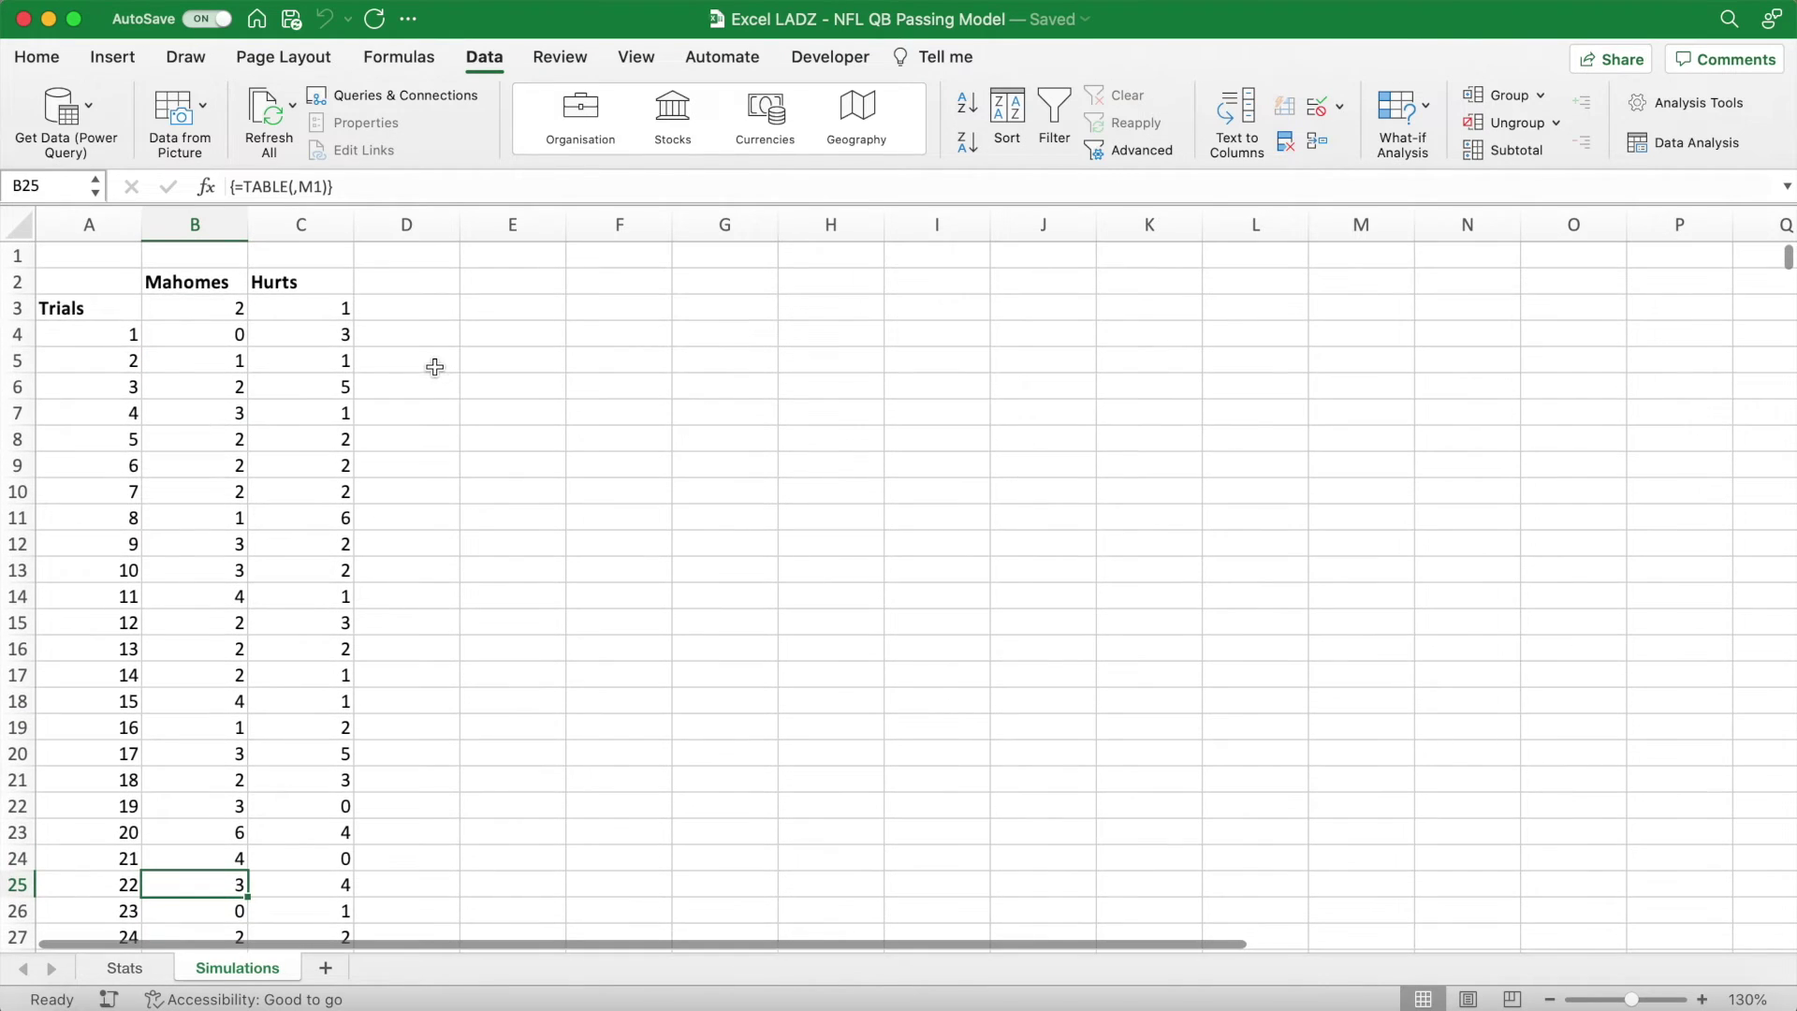
pyautogui.click(432, 359)
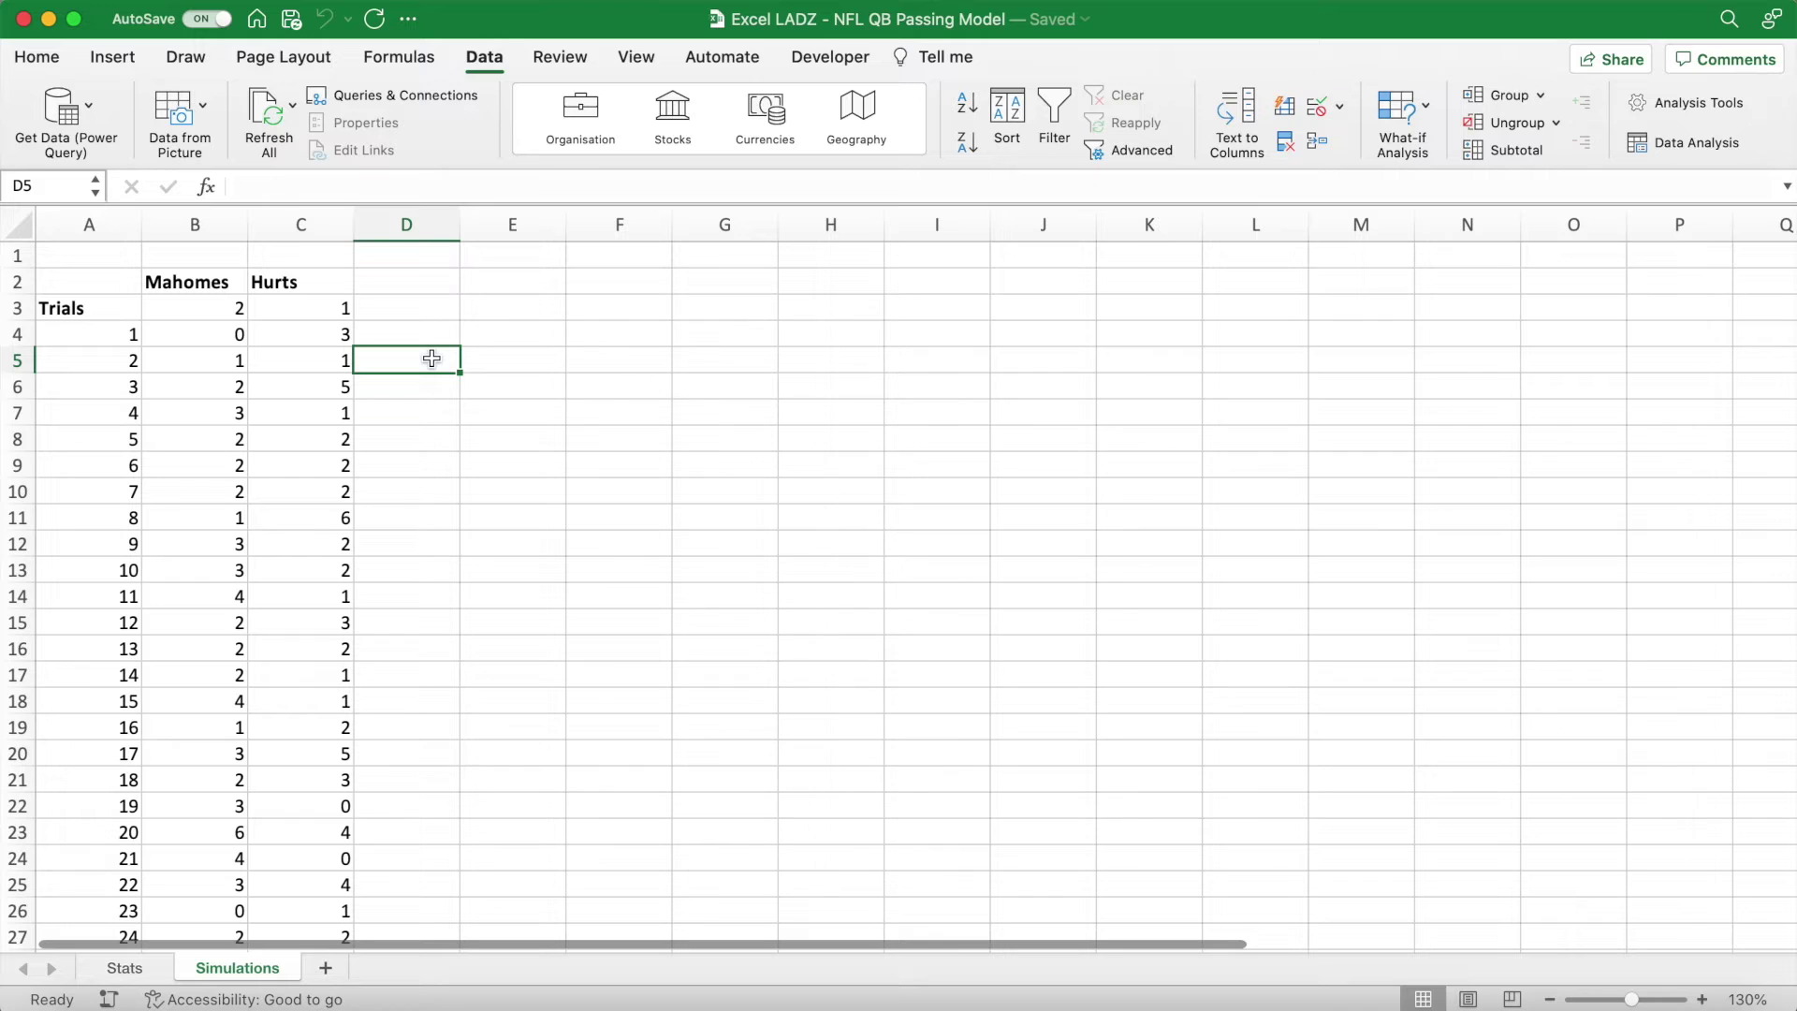
# On the Stats sheet, merge and centre A6:O9 with middle alignment, a light blue fill and bold text.
pyautogui.click(125, 968)
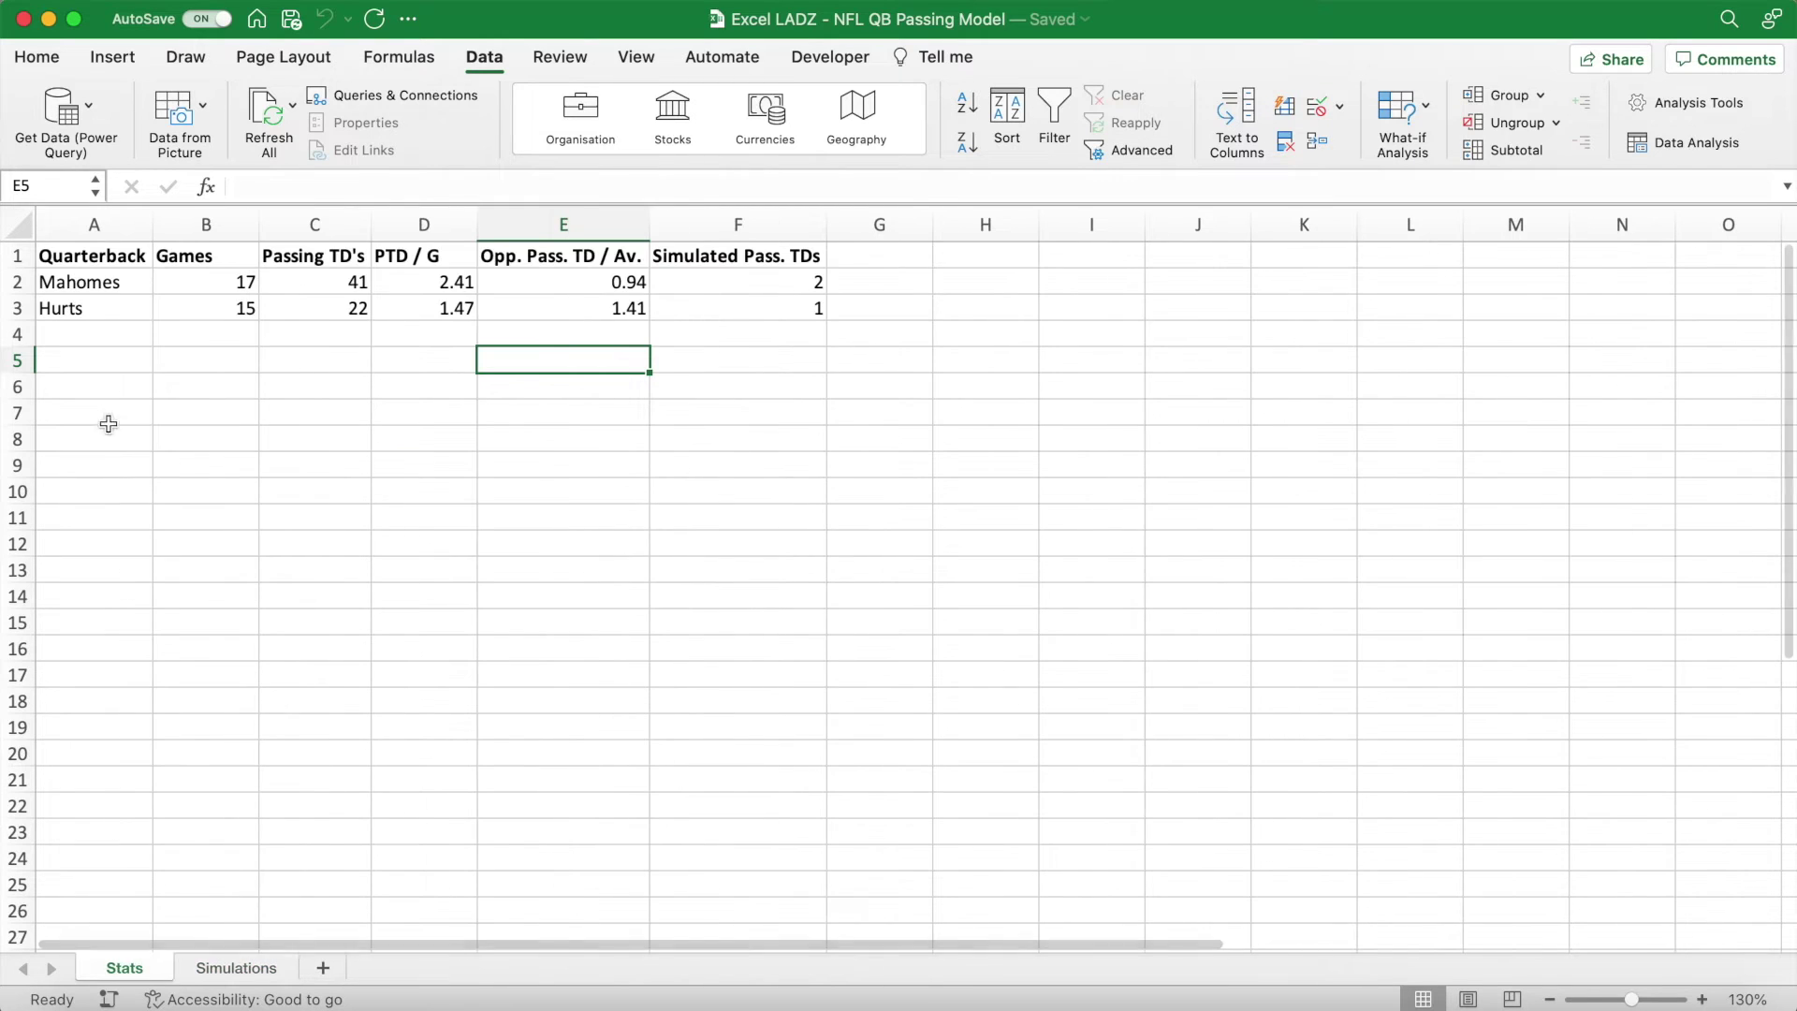
pyautogui.moveTo(103, 384); pyautogui.dragTo(1716, 465)
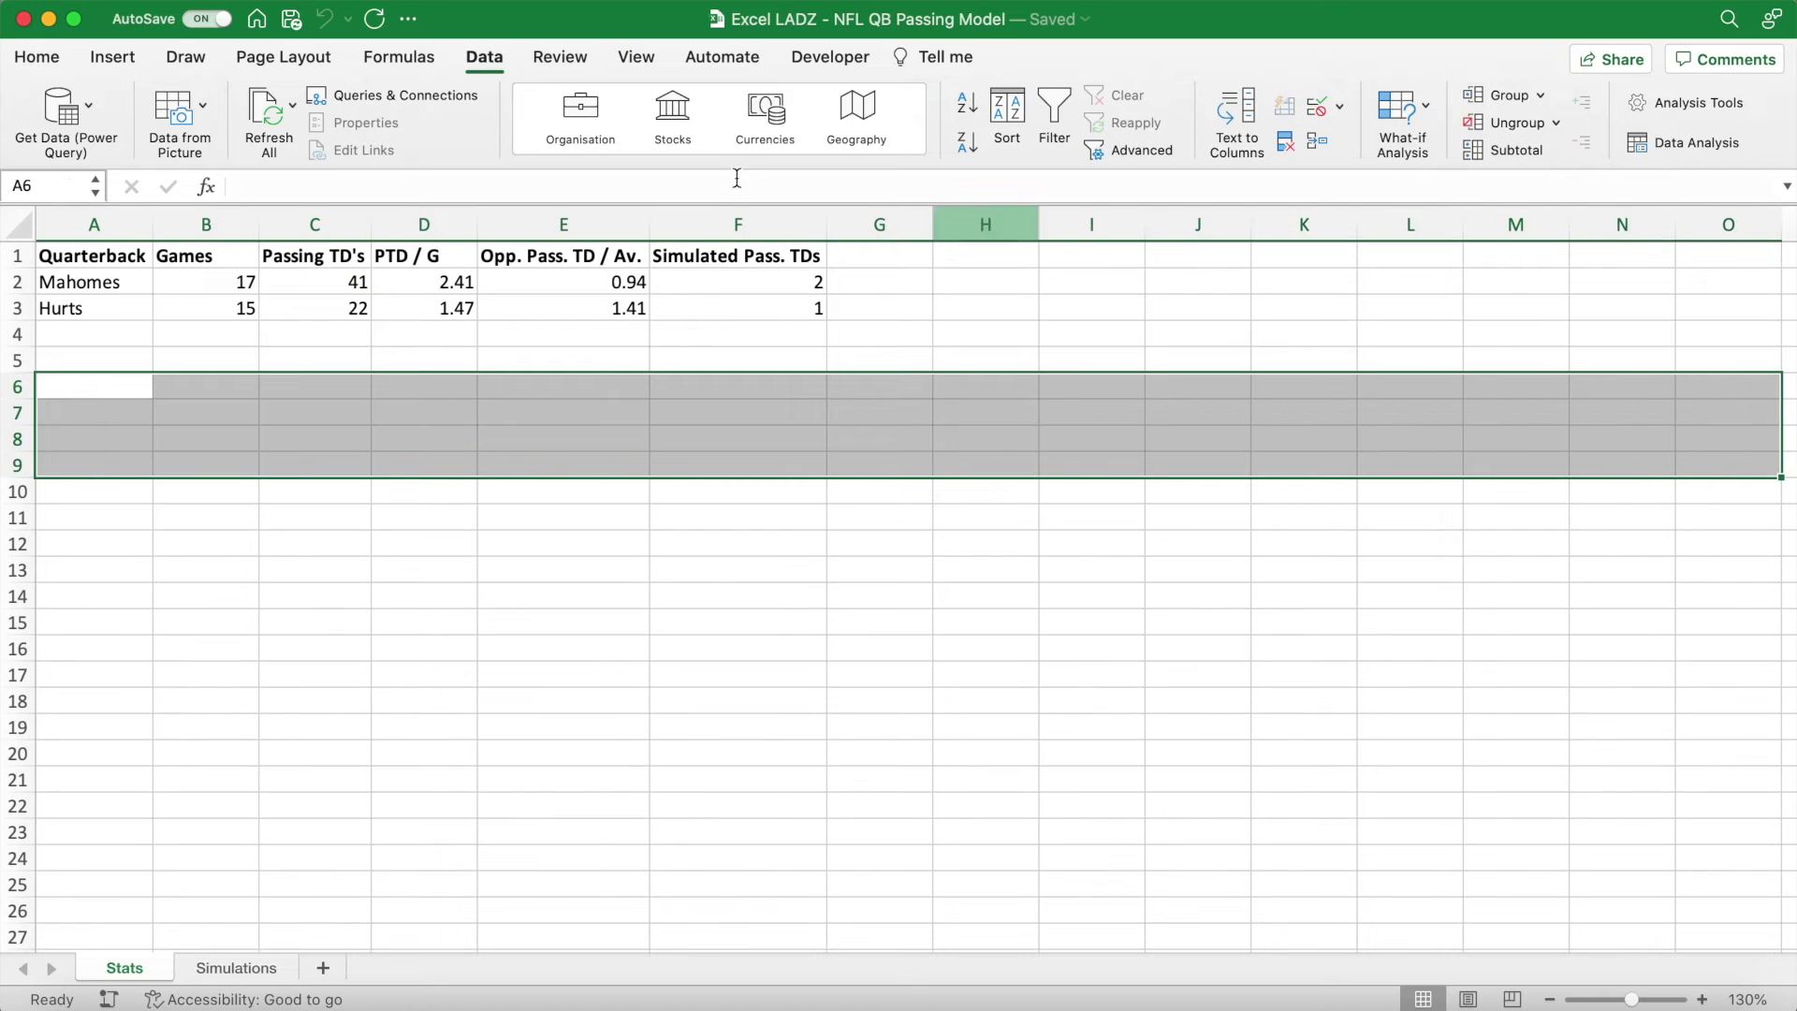
pyautogui.click(52, 60)
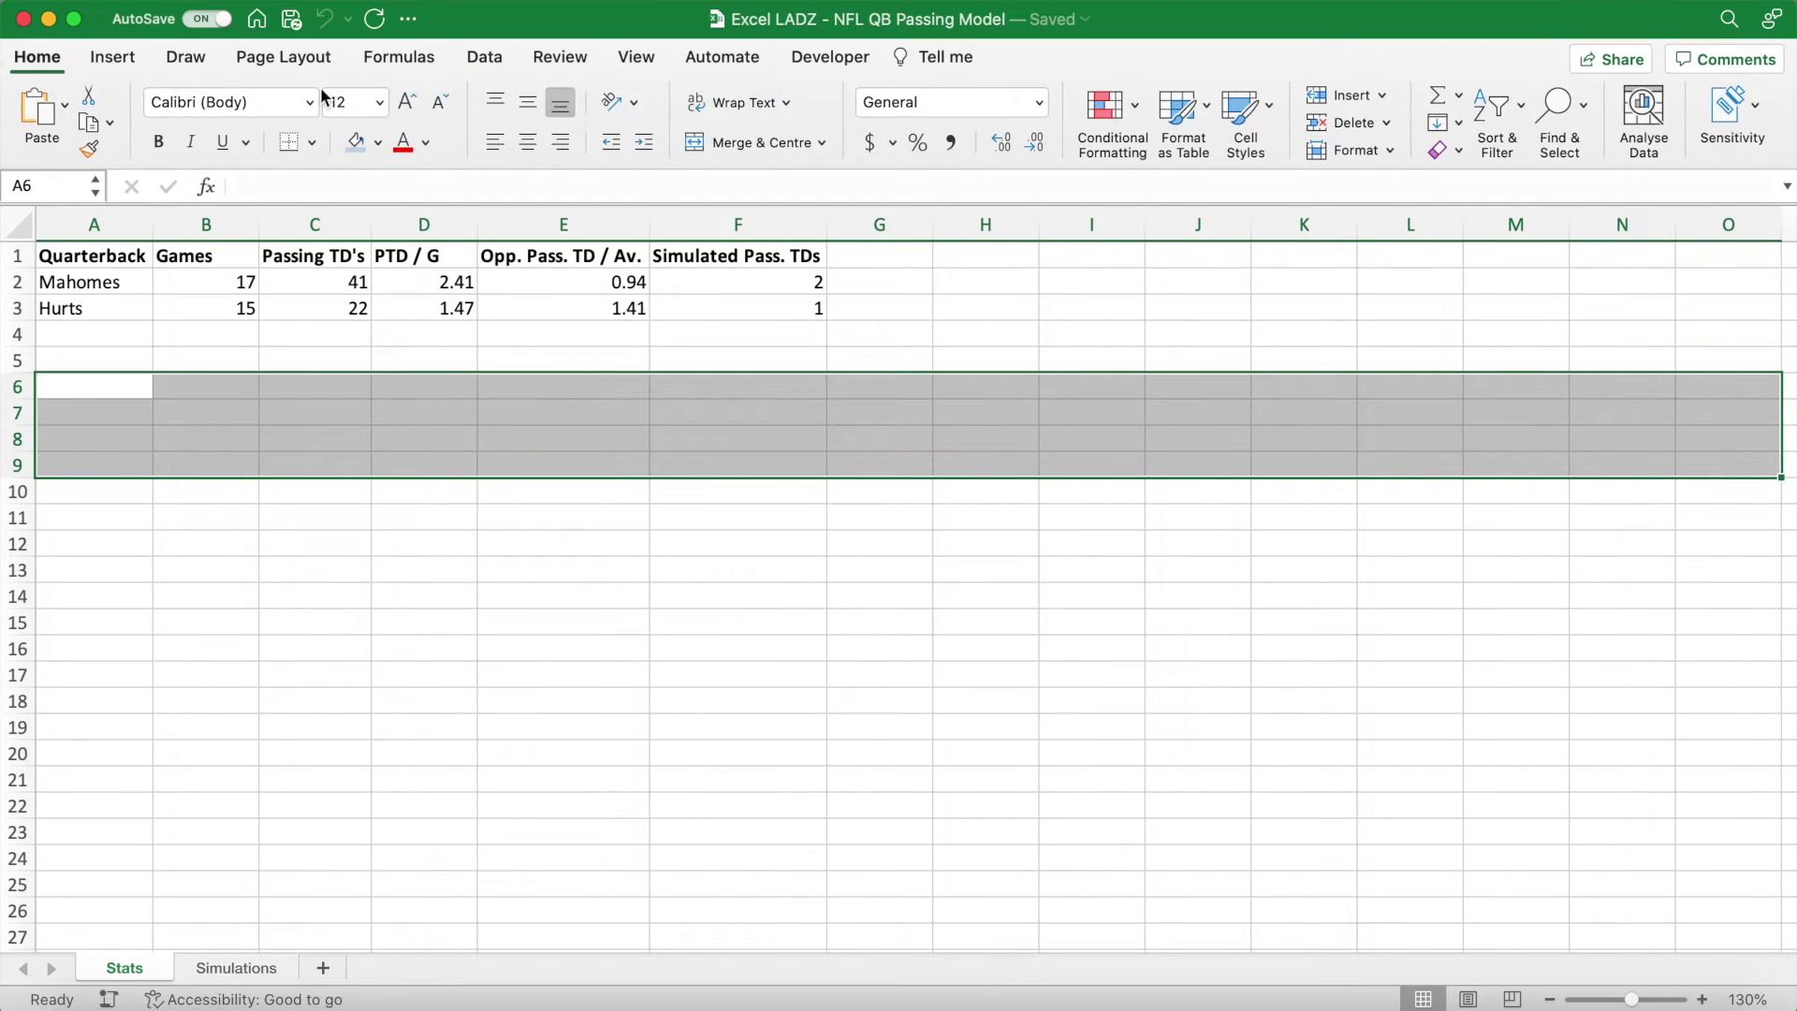
pyautogui.click(728, 145)
pyautogui.click(524, 102)
pyautogui.click(376, 143)
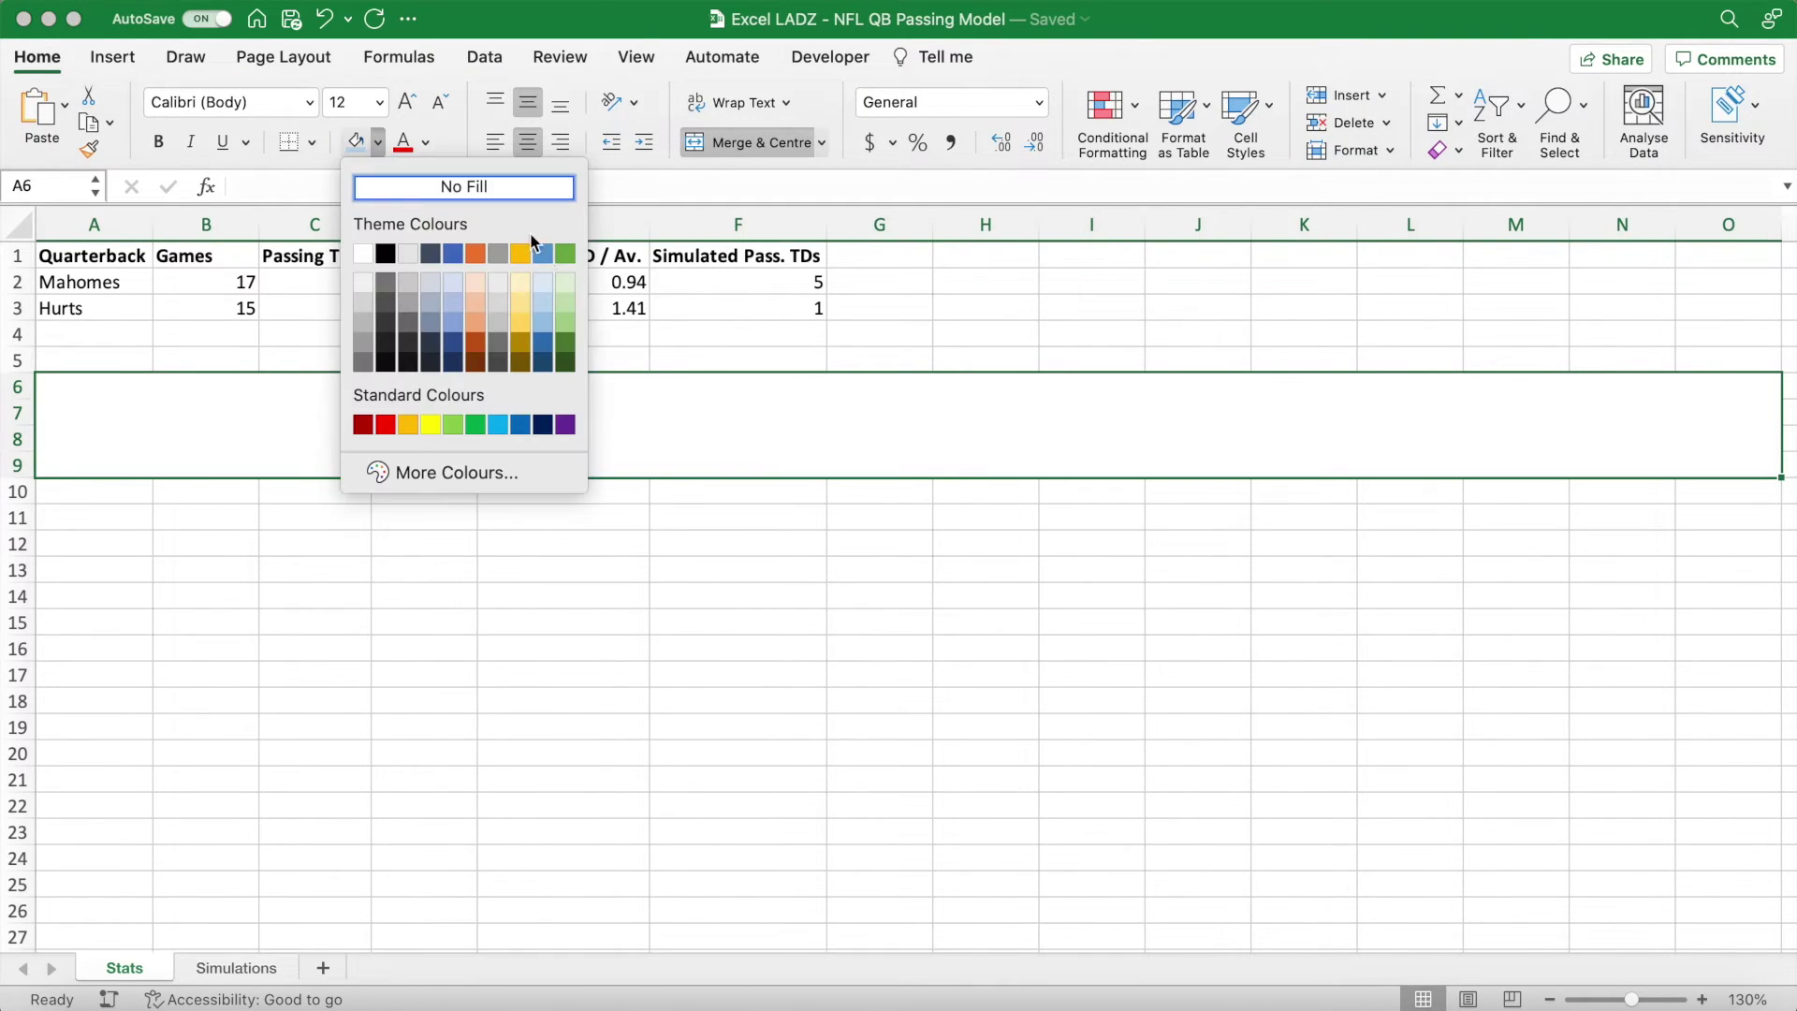
pyautogui.click(543, 282)
pyautogui.click(158, 142)
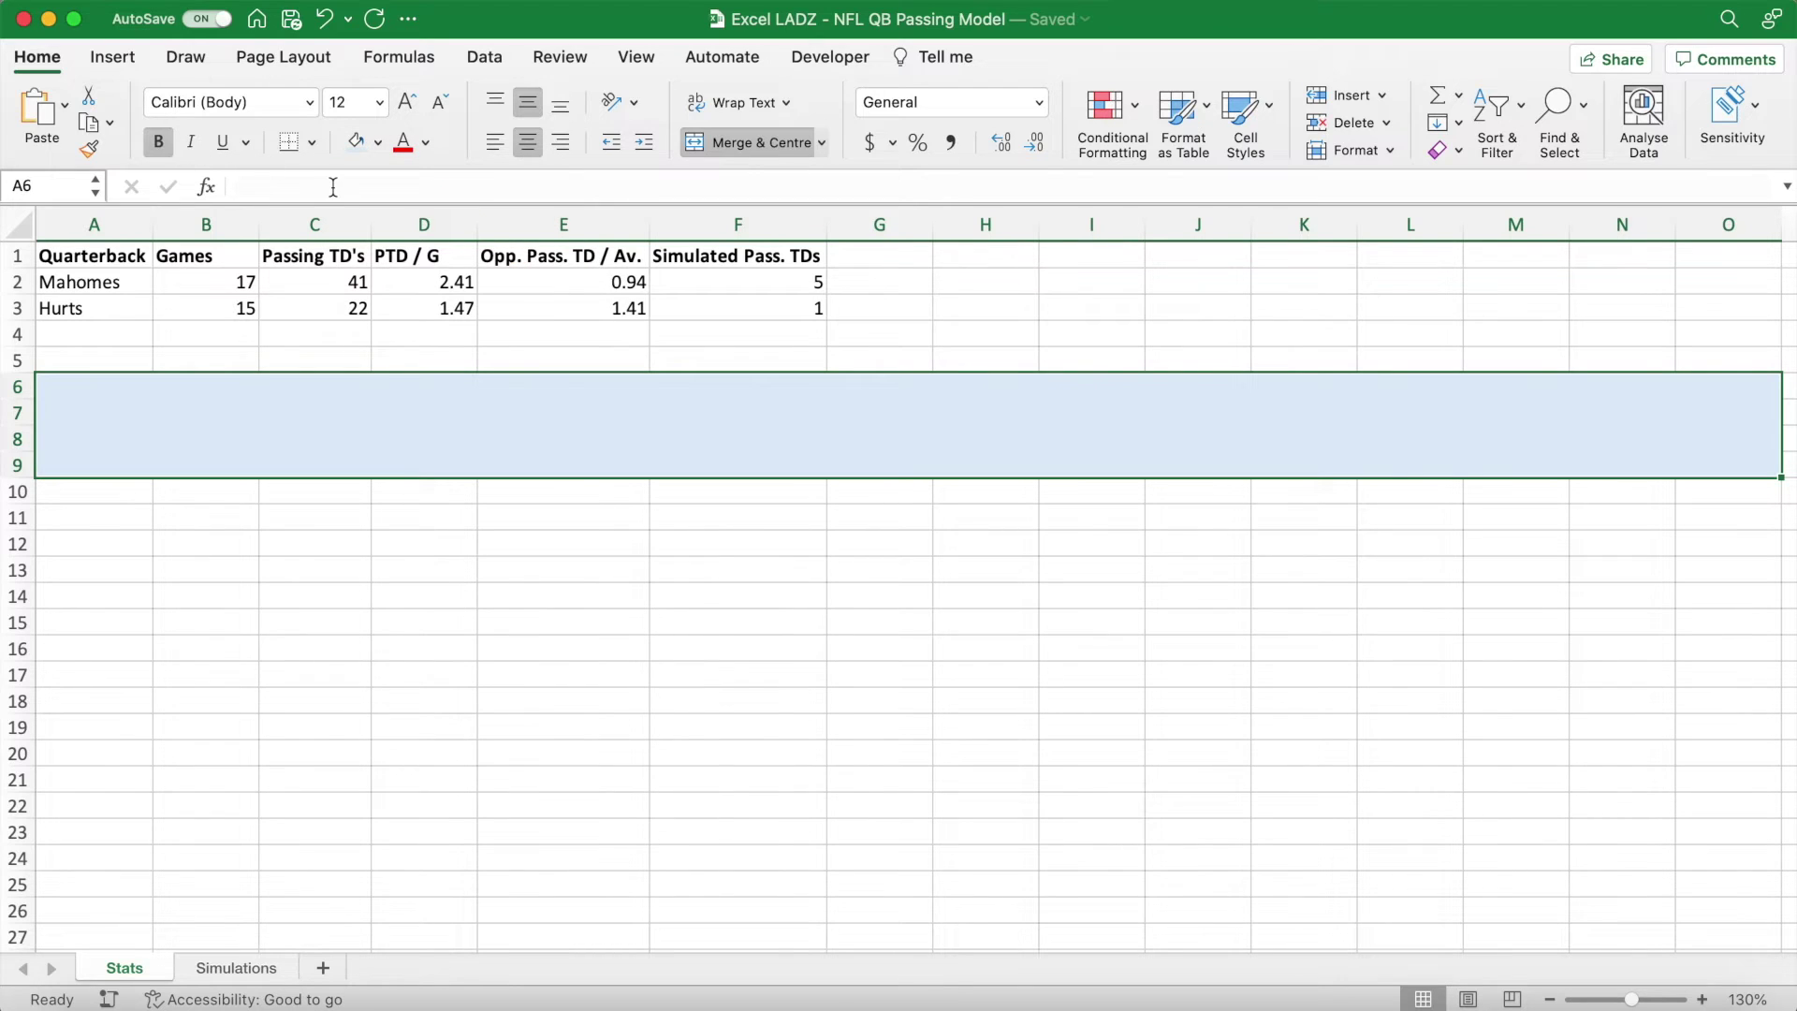
# Enter the title "Super Bowl Betting" in the merged block A6:O9 at font size 24.
pyautogui.write('Su')
pyautogui.click(379, 102)
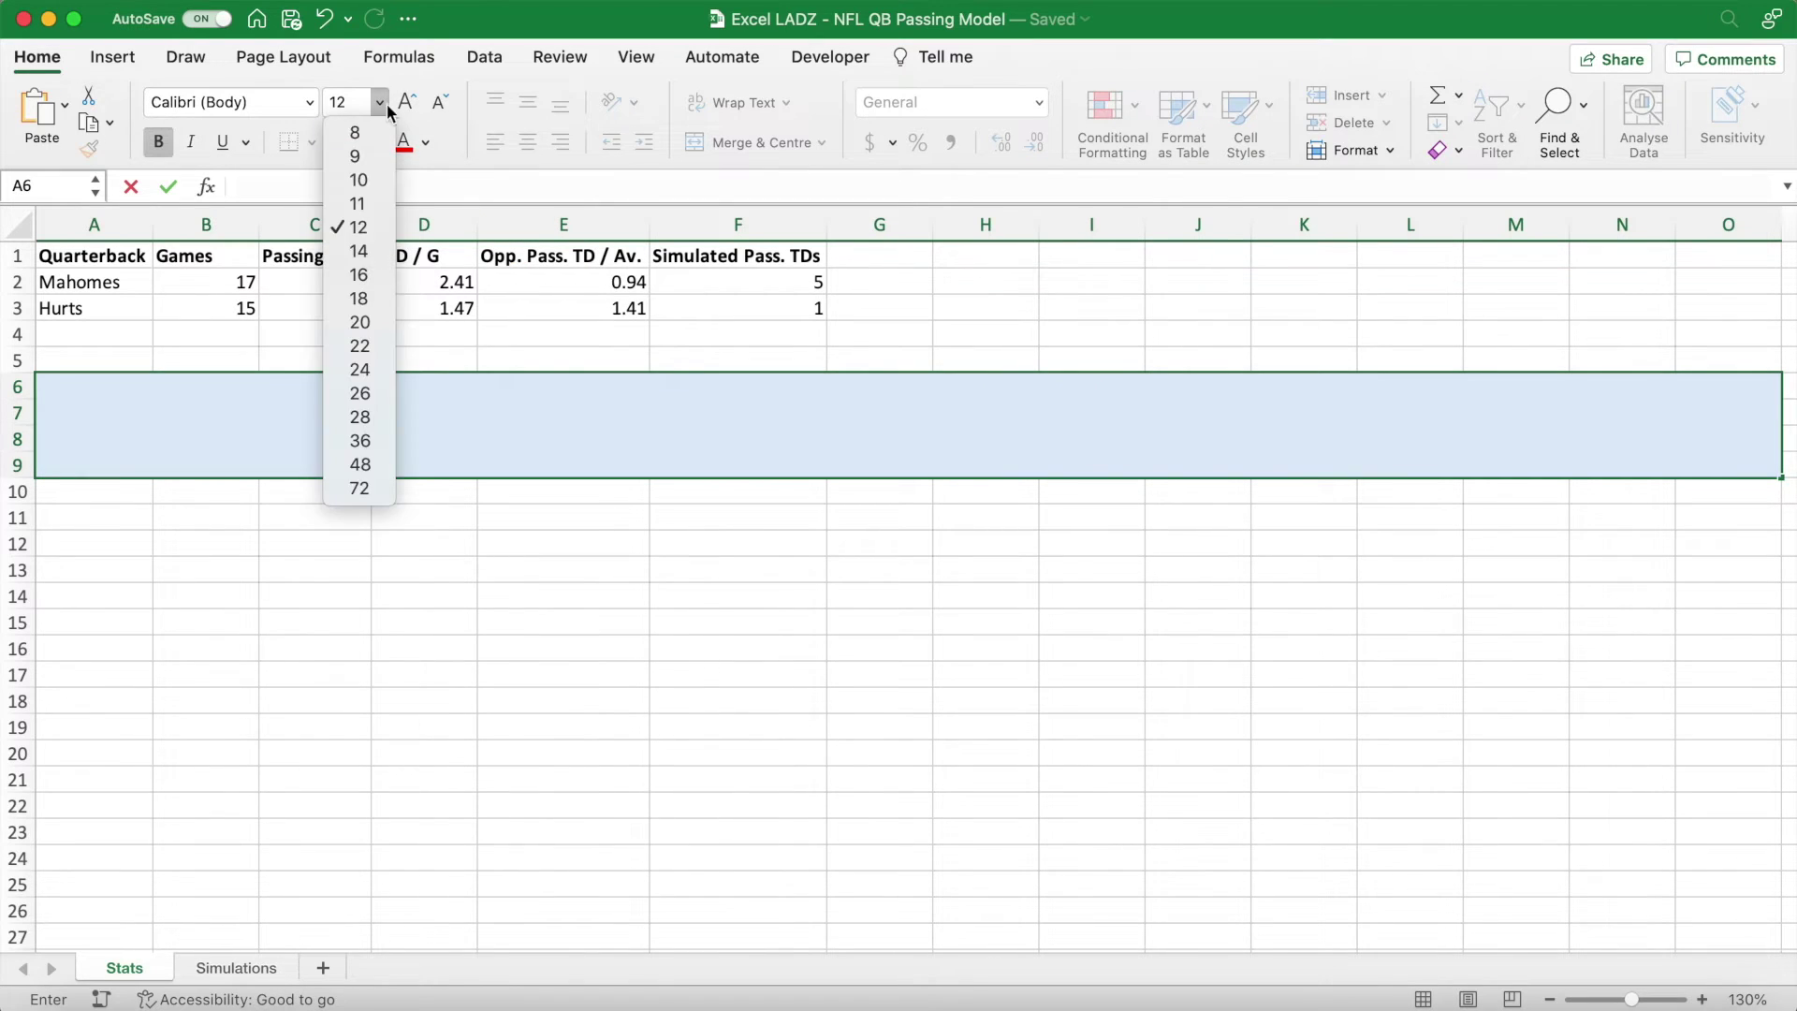
pyautogui.click(370, 354)
pyautogui.write('Super Bowl Betting')
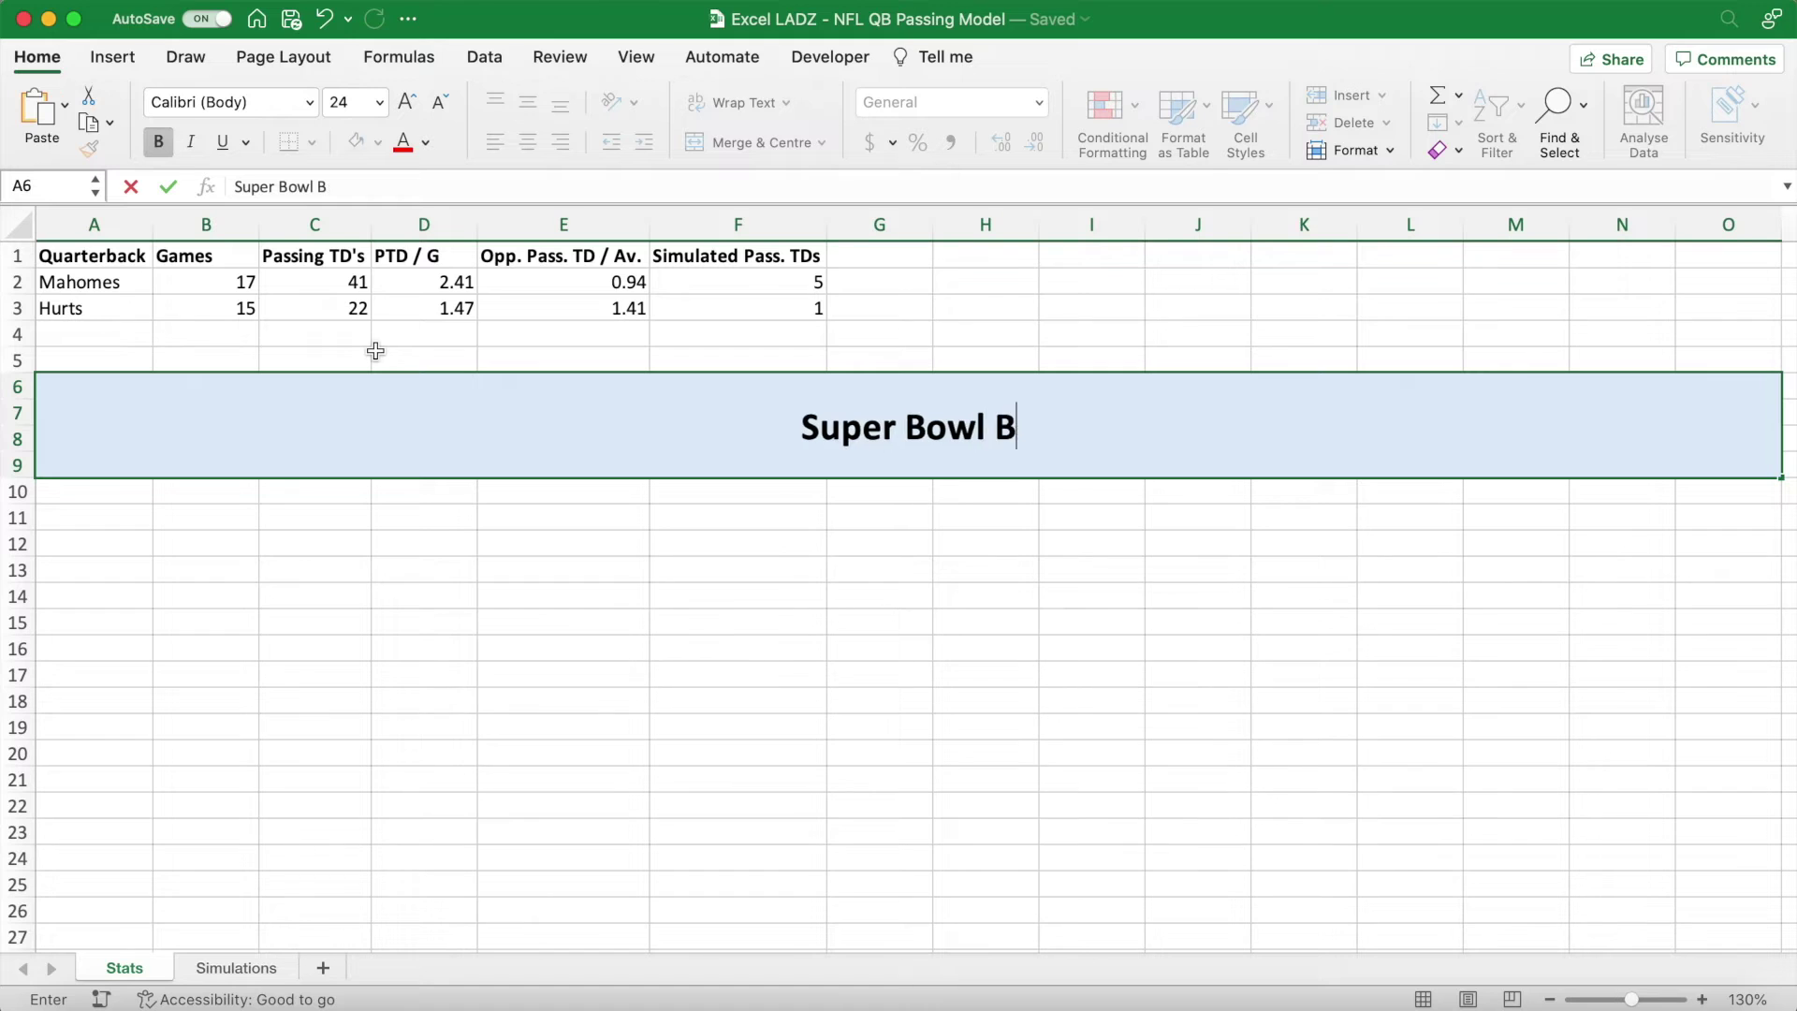
pyautogui.press('Return')
pyautogui.click(705, 609)
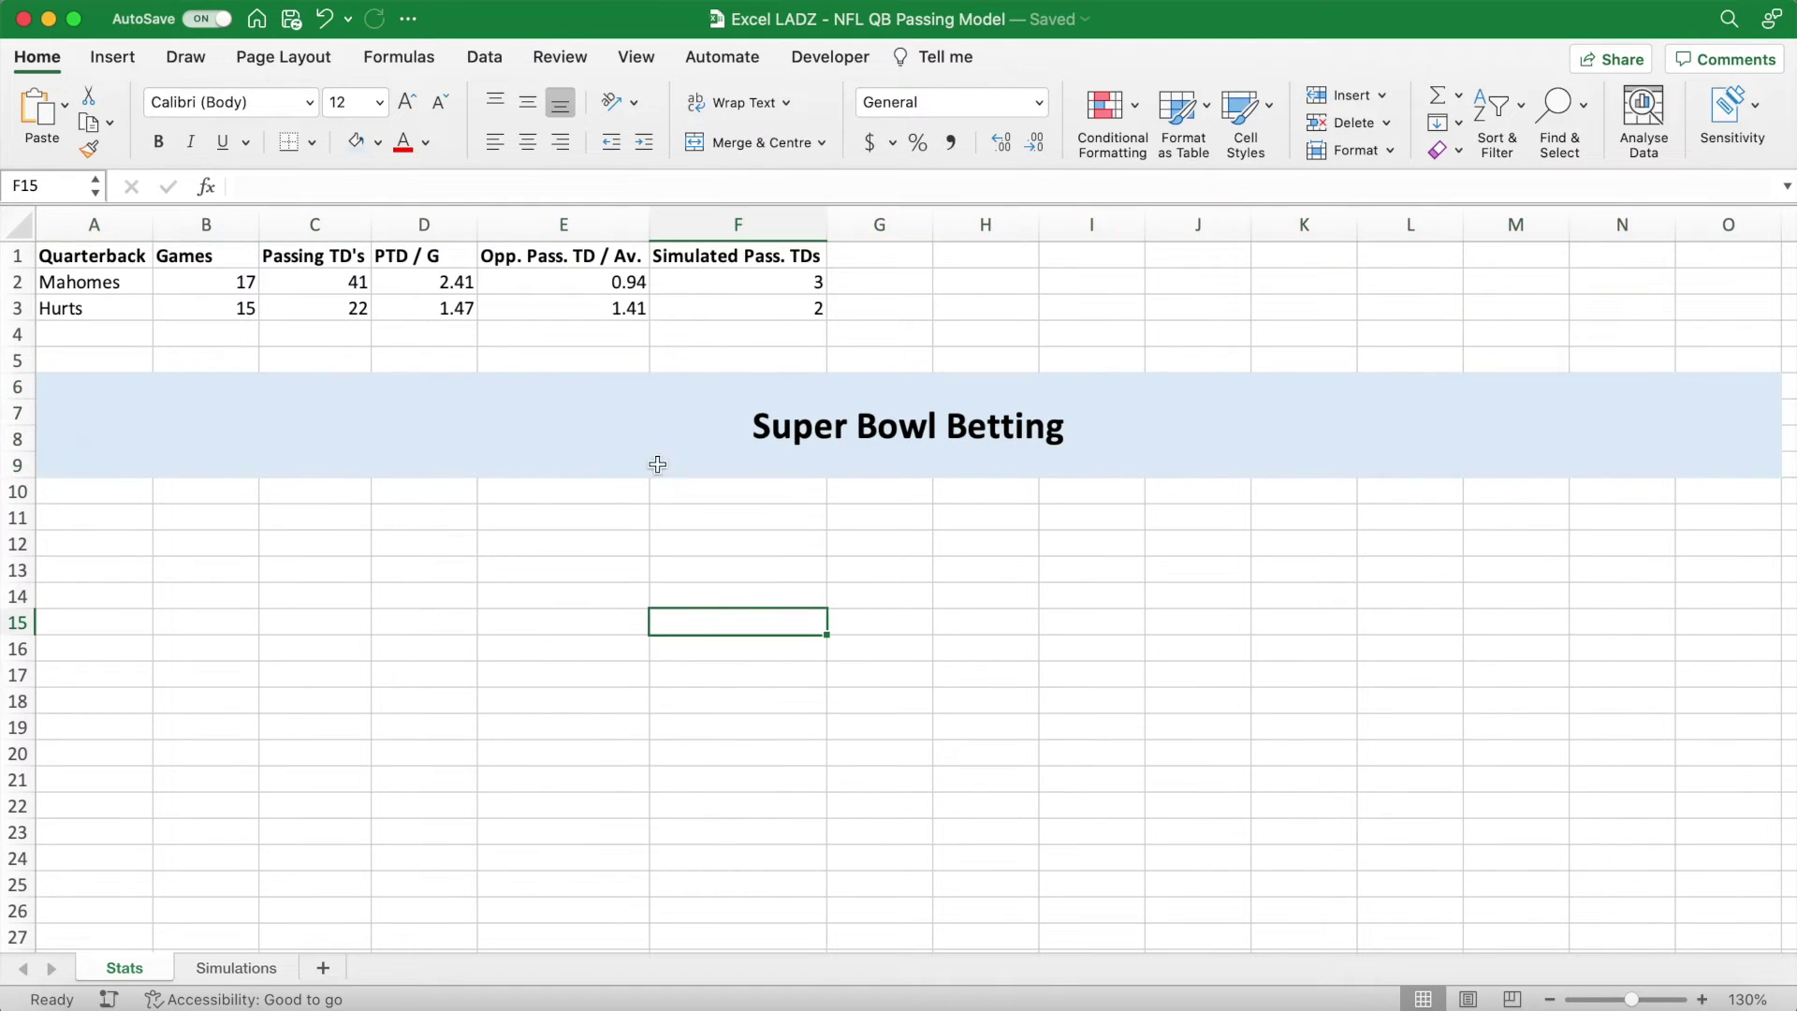
# Add a bottom border to the Super Bowl Betting title block and a right border along G10:G19.
pyautogui.click(688, 440)
pyautogui.click(294, 145)
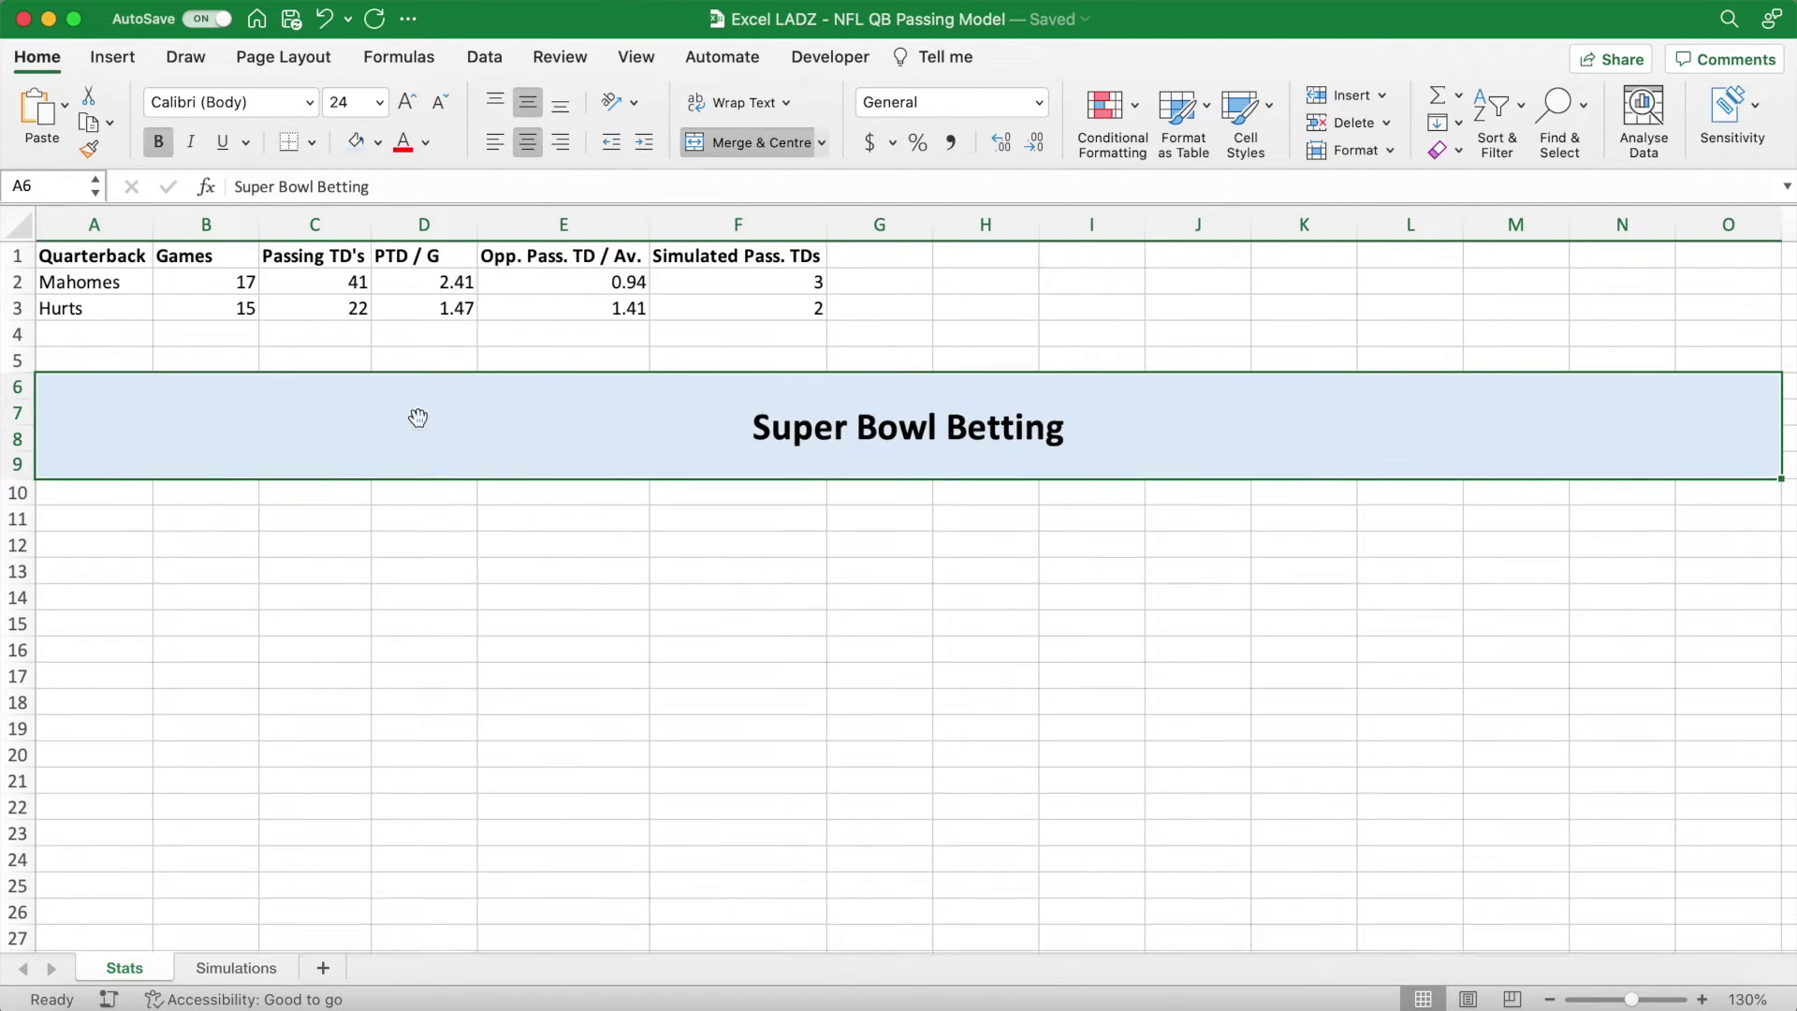
pyautogui.click(228, 493)
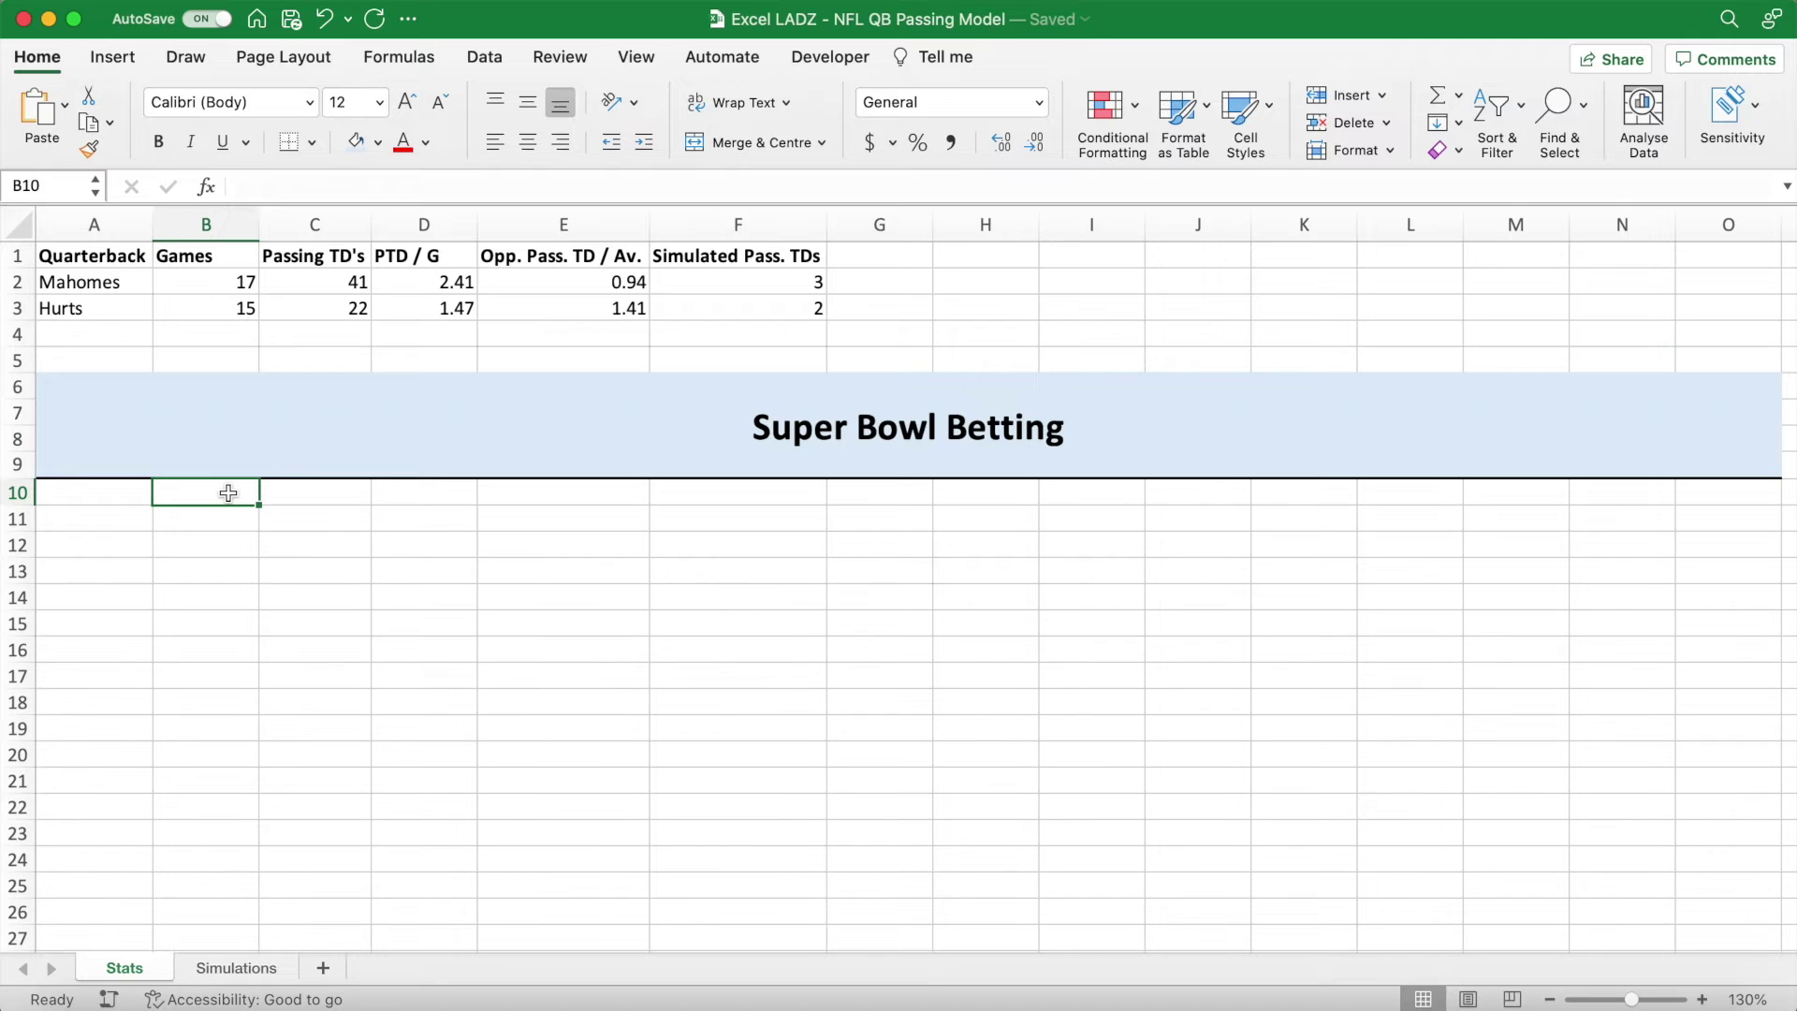
pyautogui.moveTo(883, 496); pyautogui.dragTo(877, 735)
pyautogui.click(313, 142)
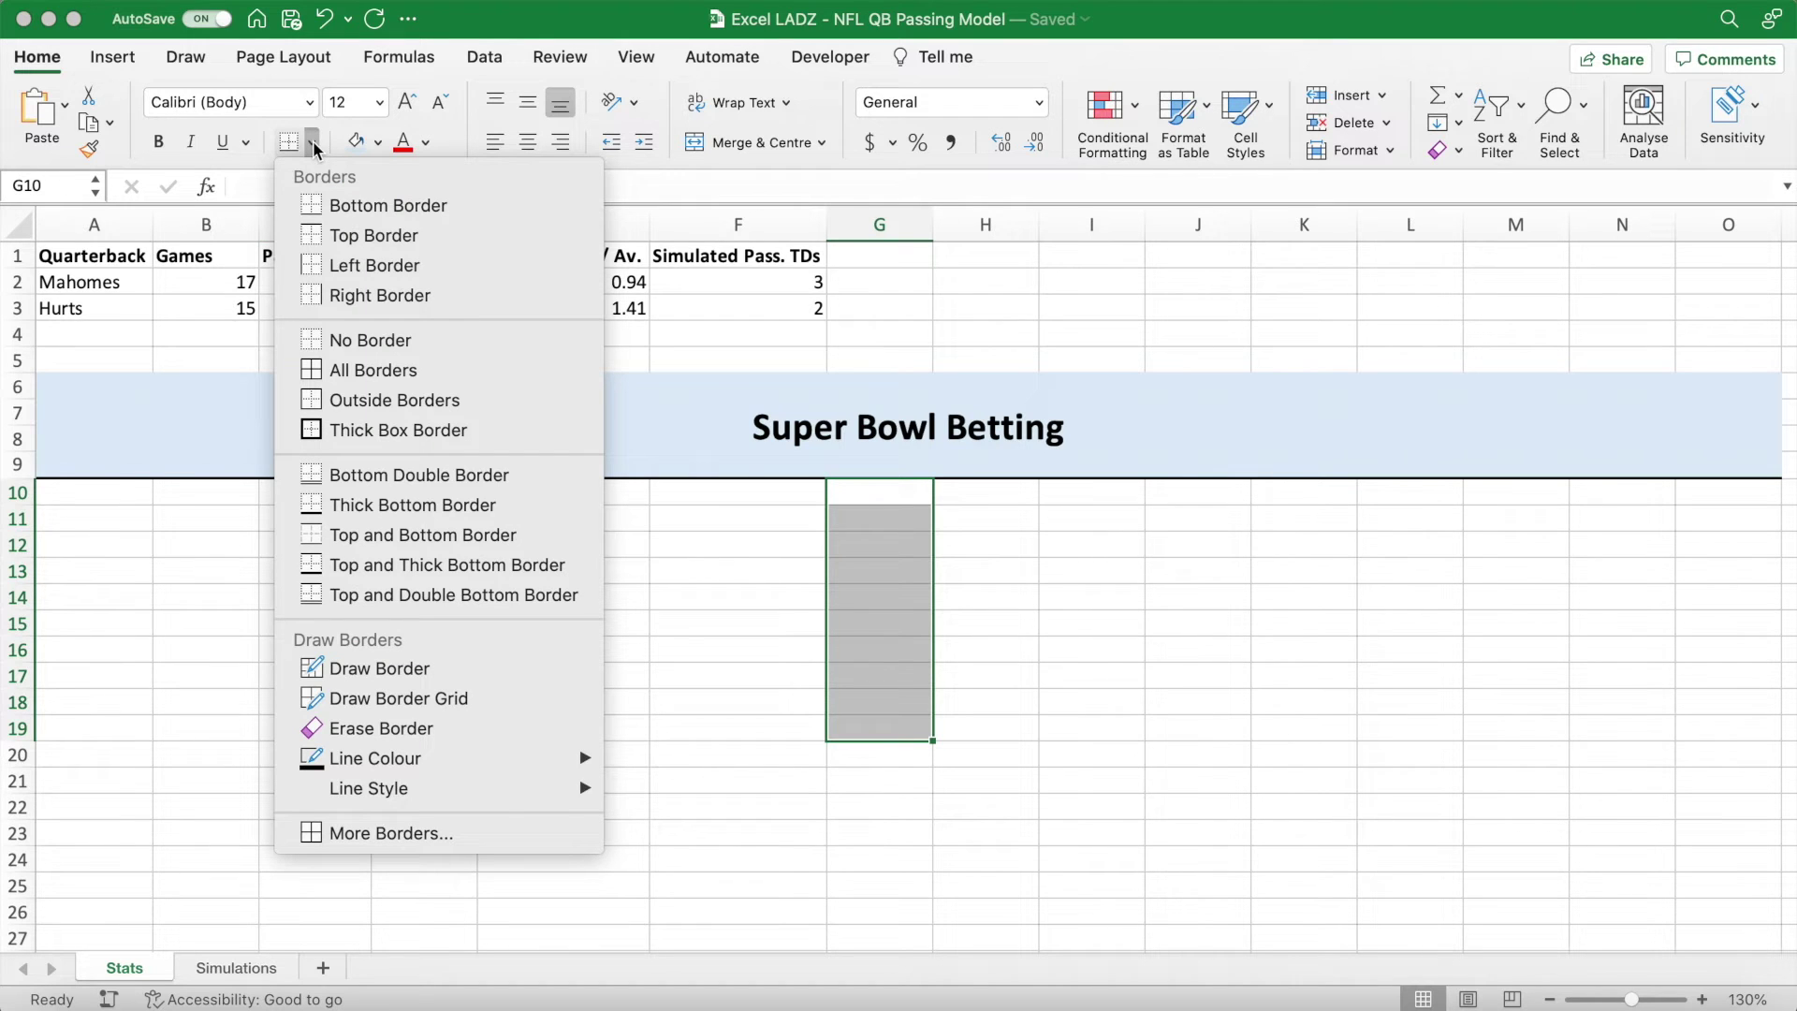
pyautogui.click(367, 296)
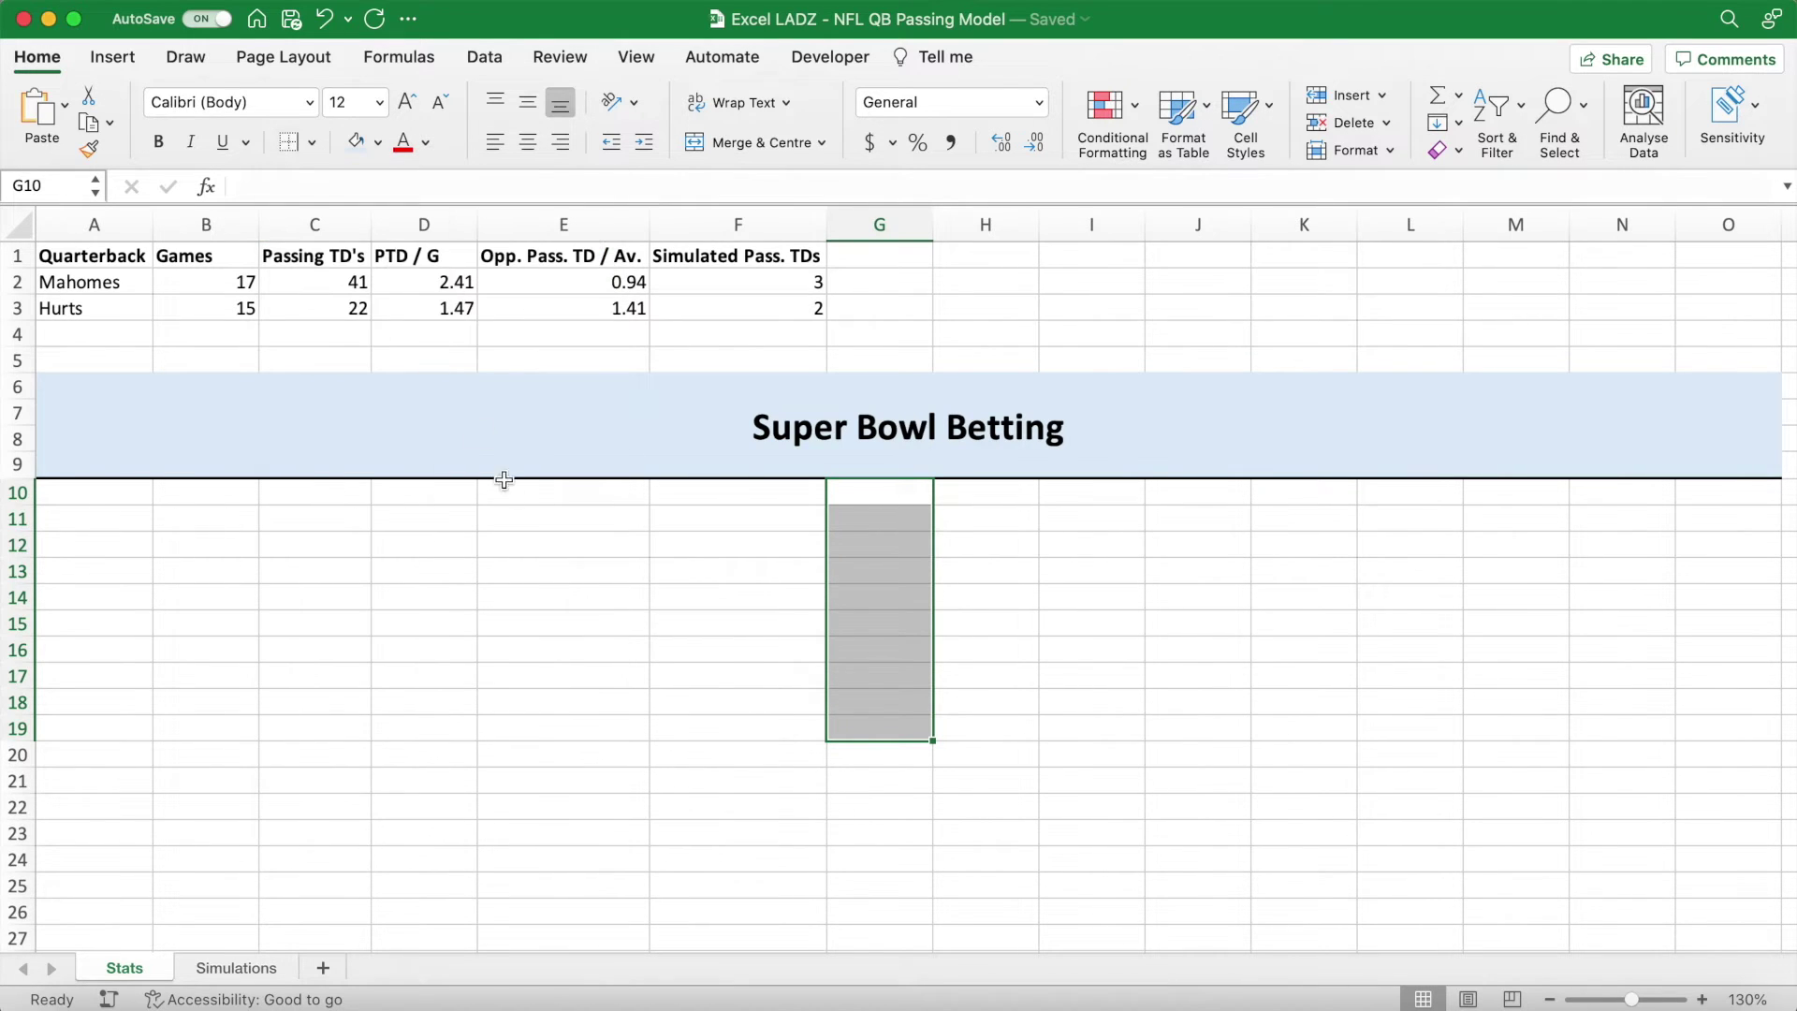
pyautogui.click(530, 548)
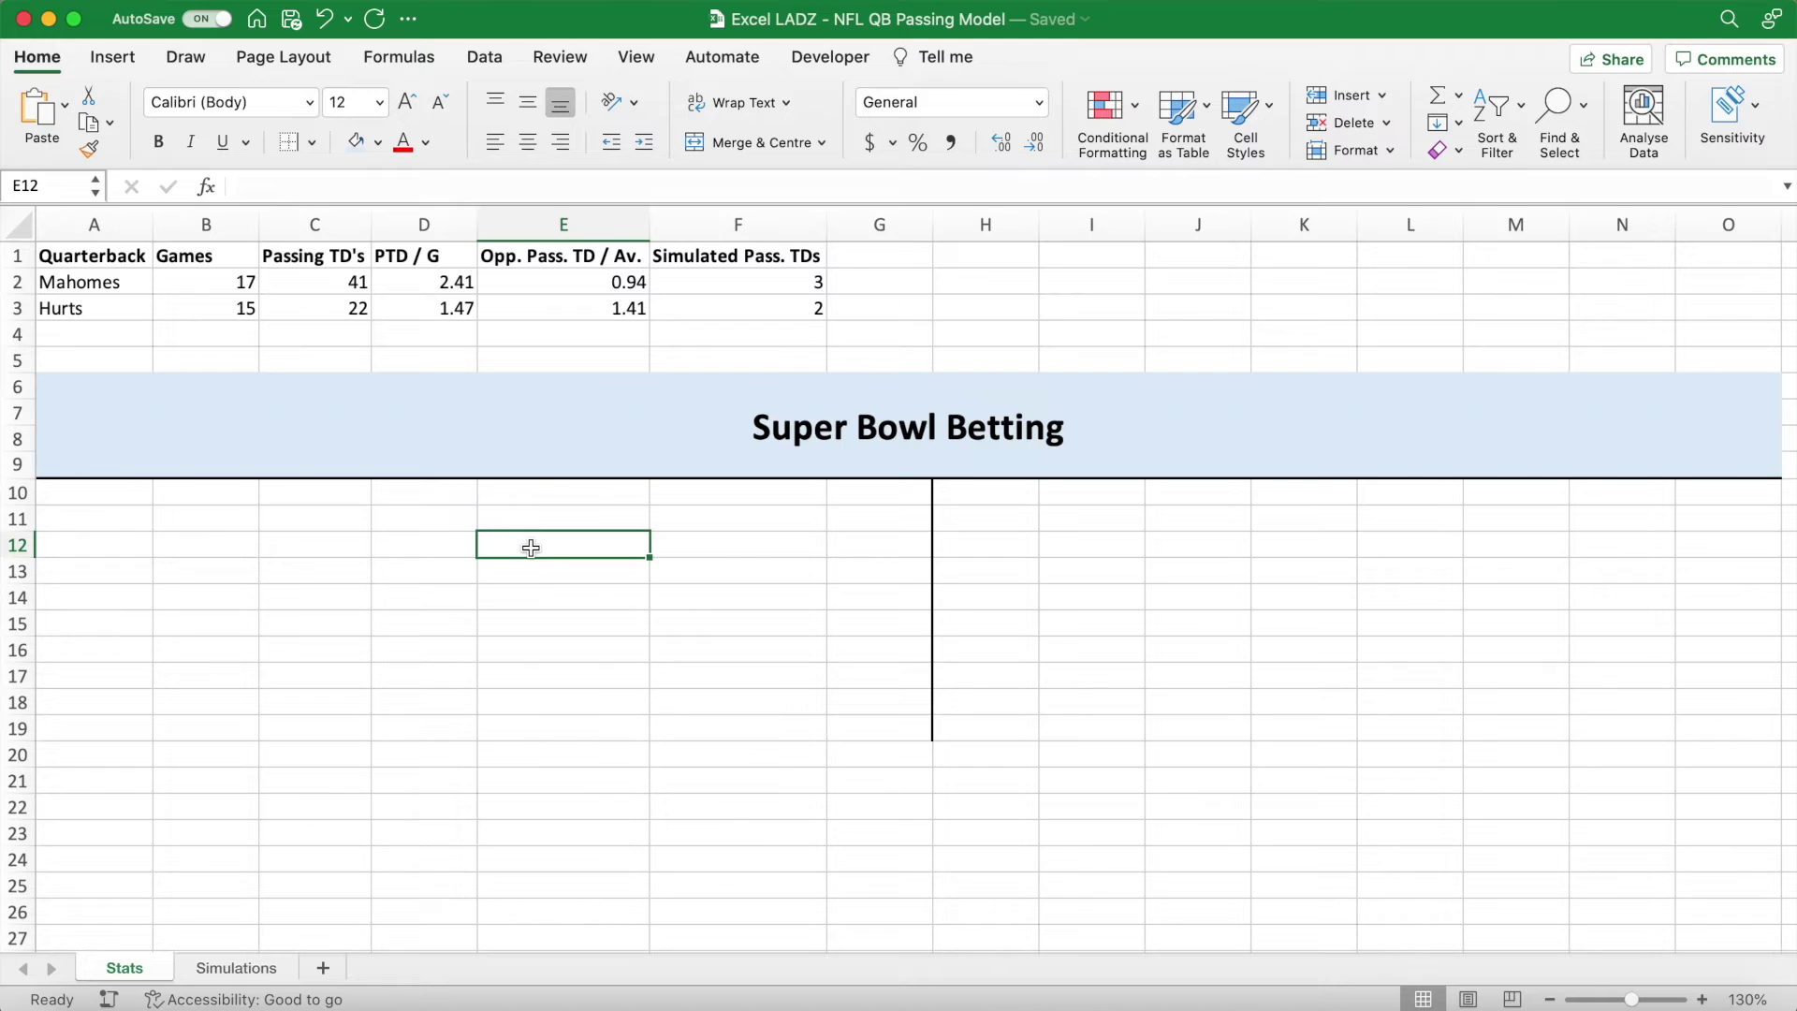
# Merge and centre A10:G11 at font size 18 with all borders and a slightly darker light blue fill.
pyautogui.moveTo(121, 490); pyautogui.dragTo(889, 519)
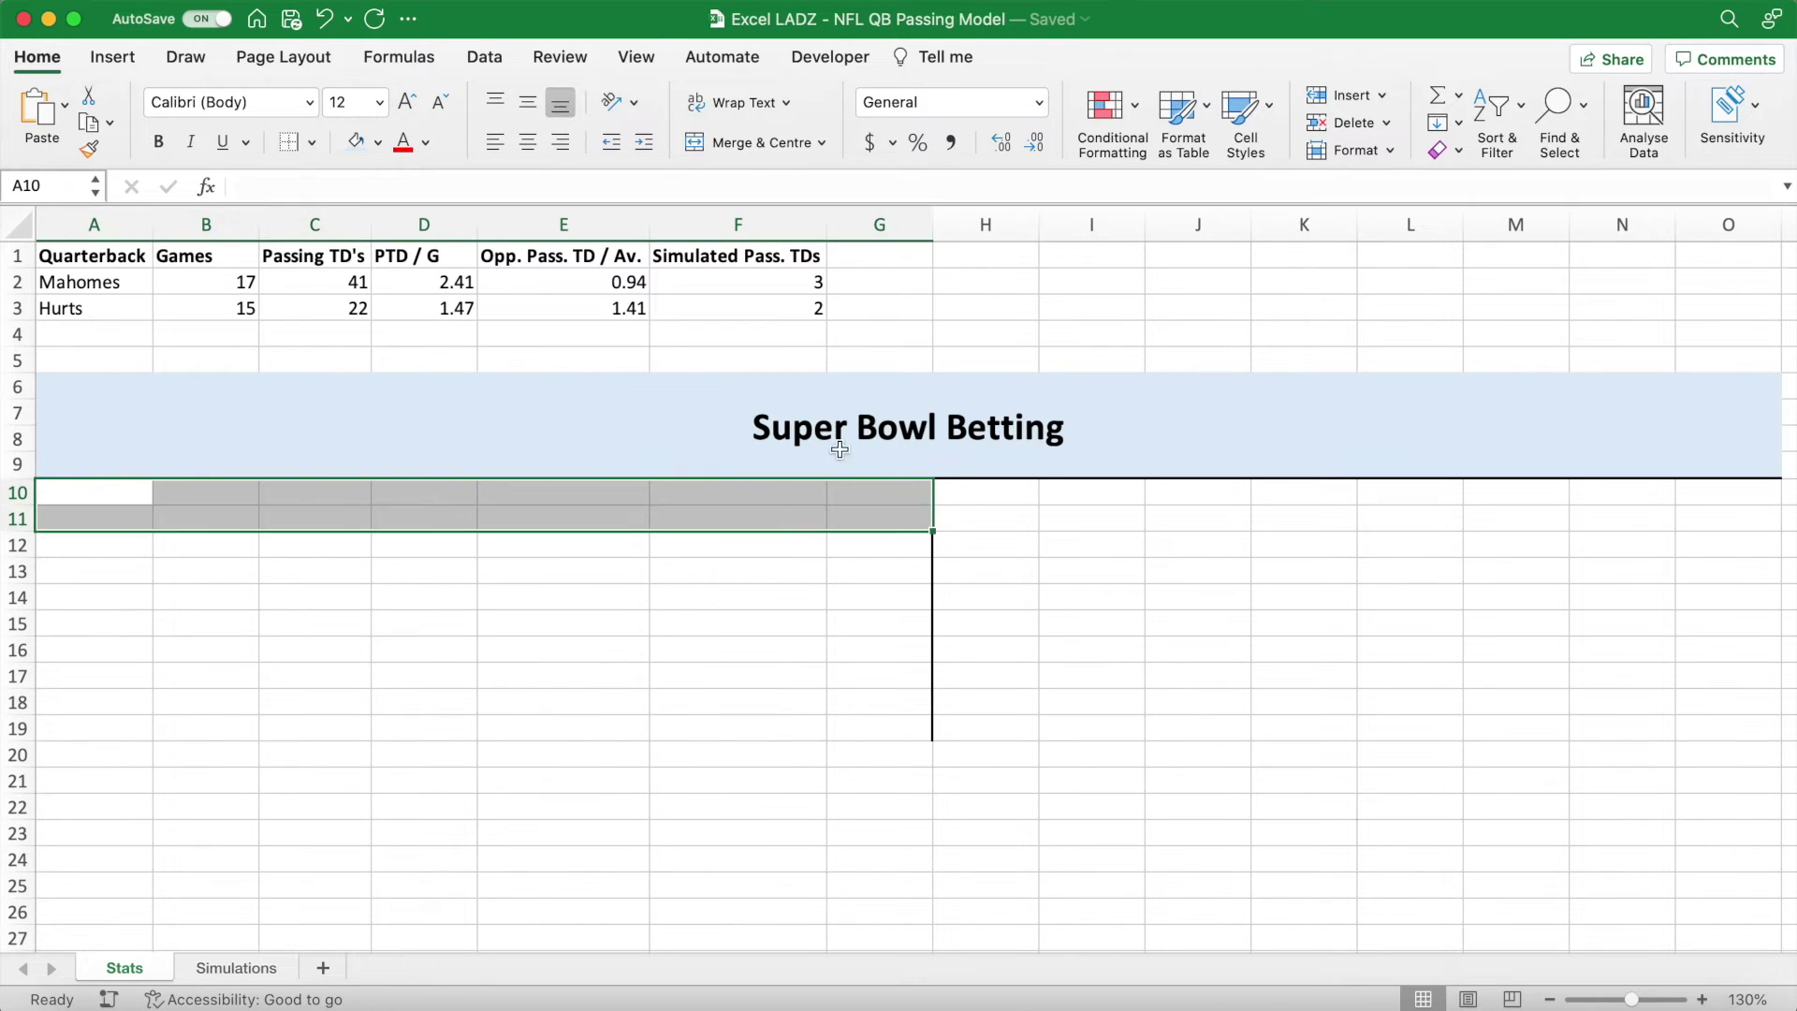
pyautogui.click(380, 102)
pyautogui.click(358, 298)
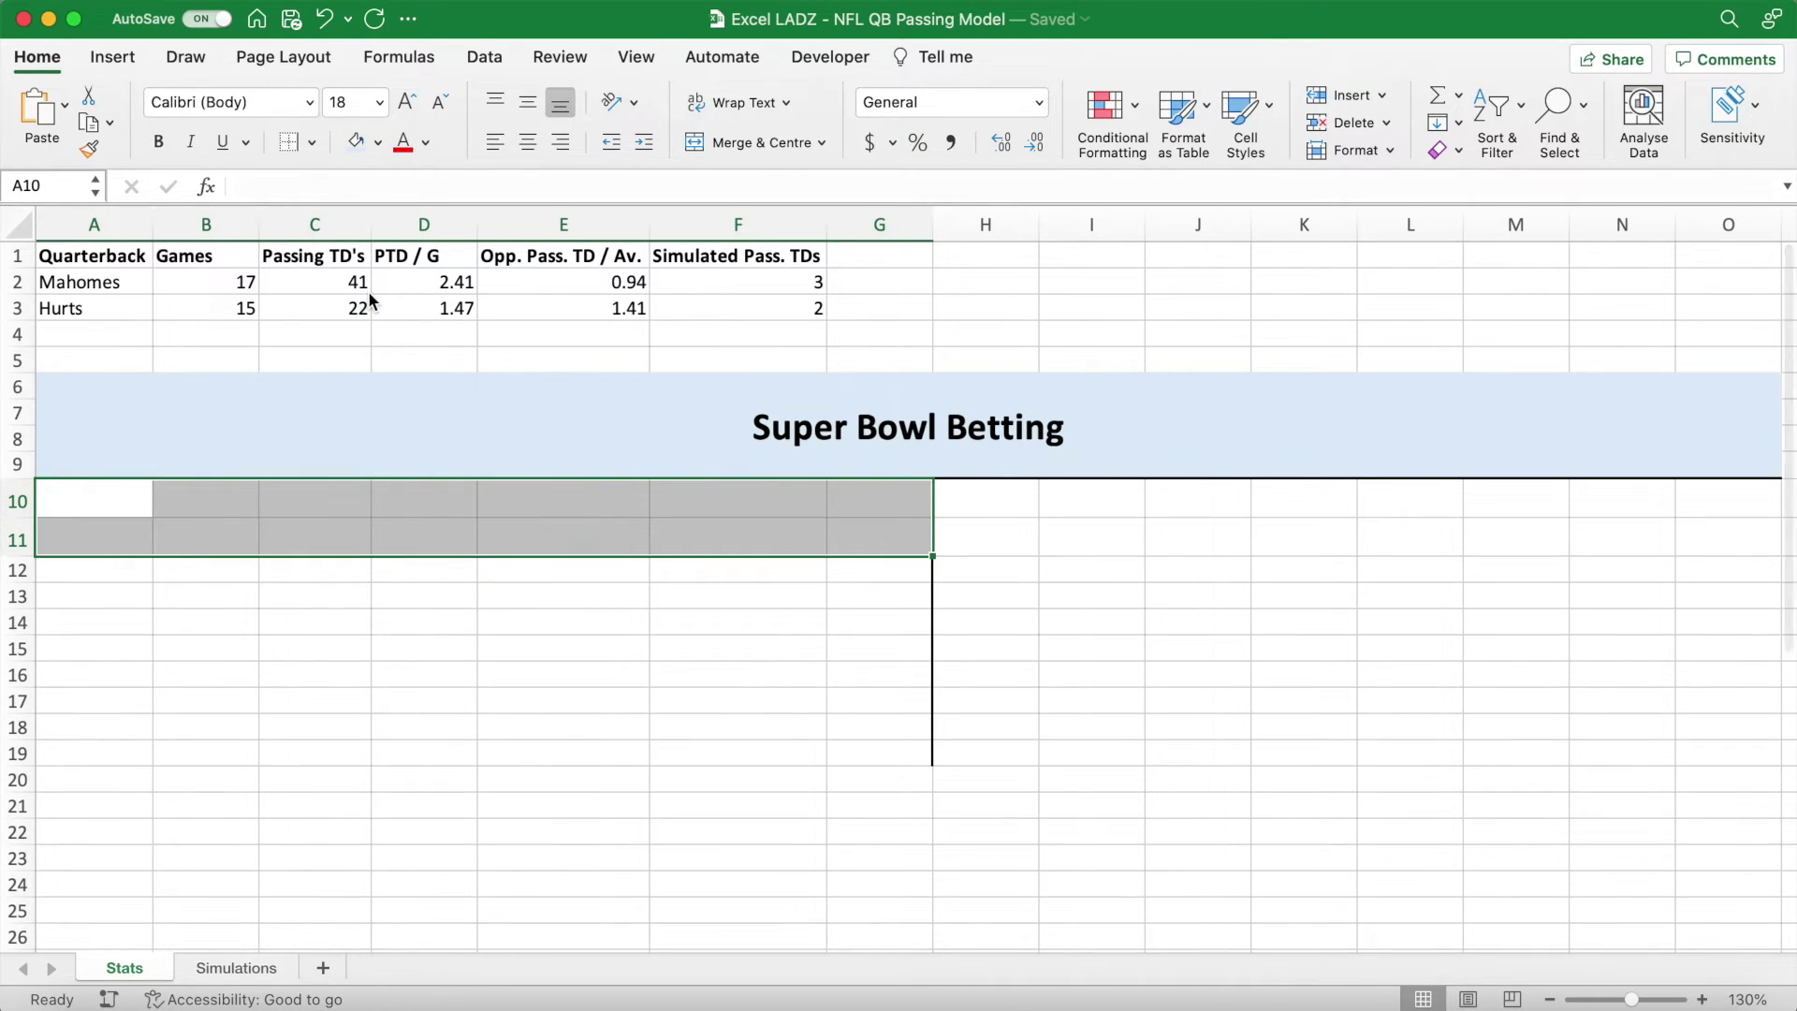
pyautogui.click(745, 140)
pyautogui.click(312, 142)
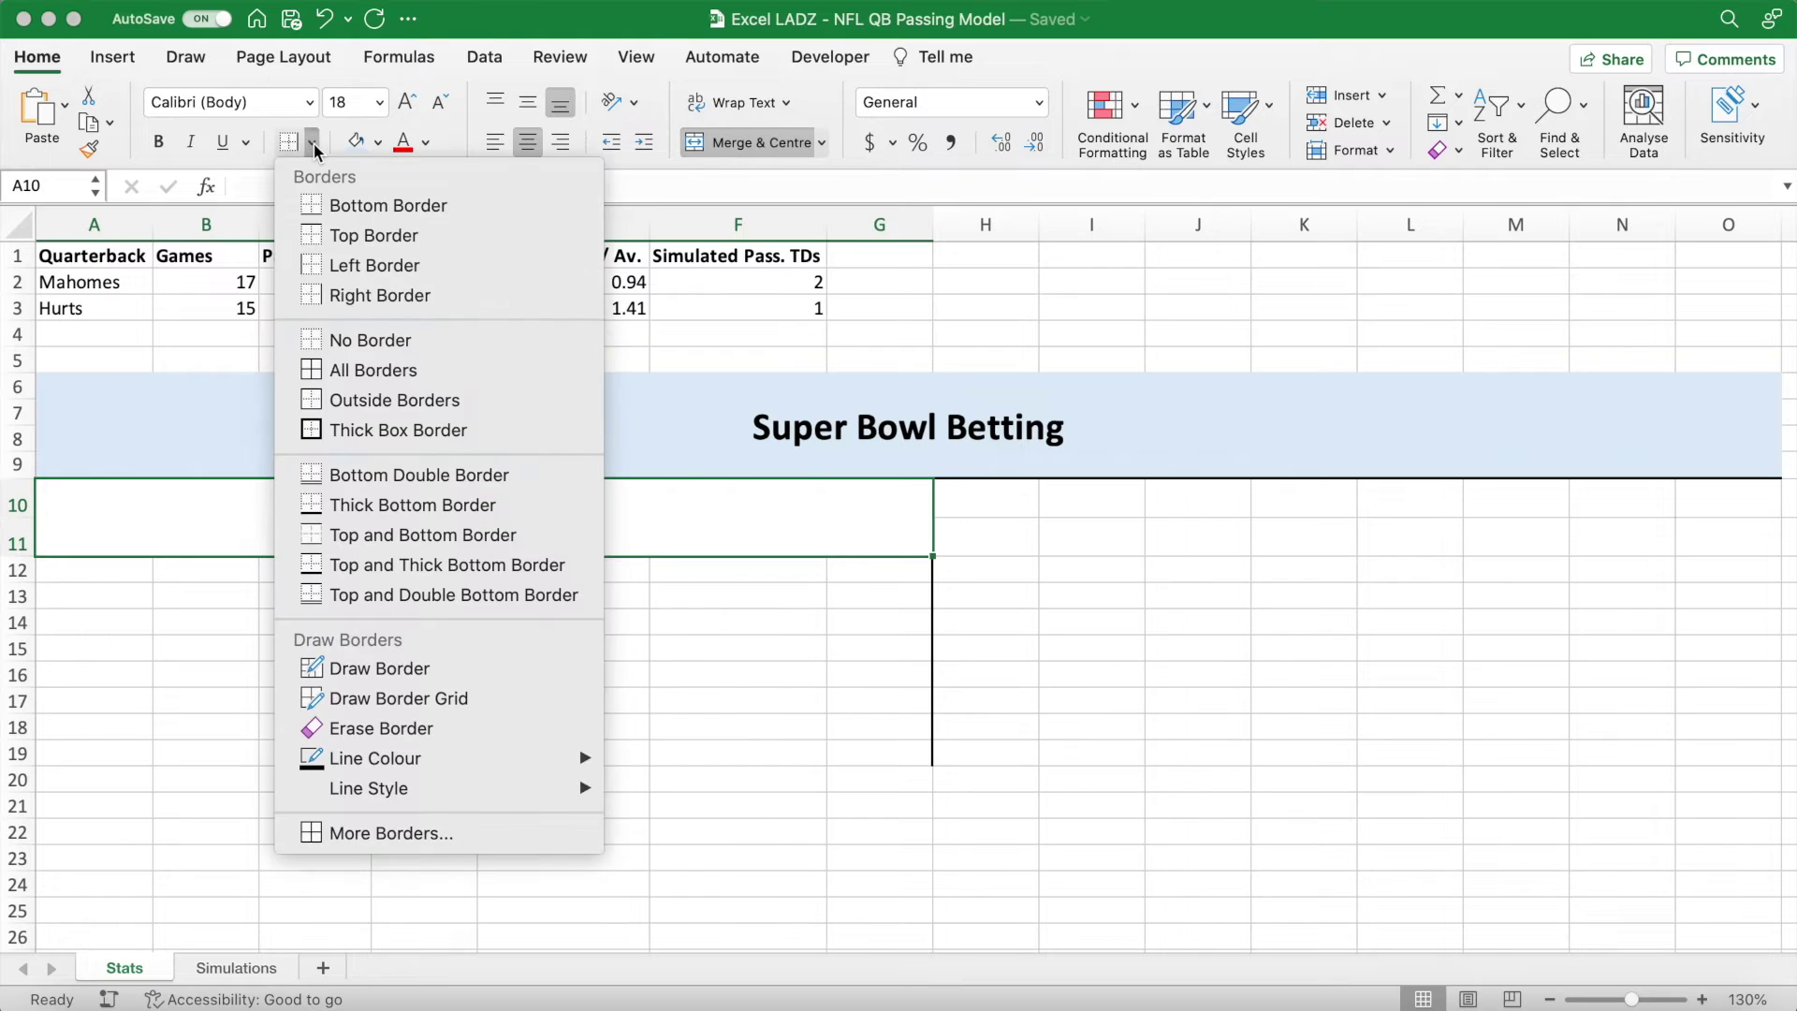
pyautogui.click(365, 370)
pyautogui.click(378, 144)
pyautogui.click(543, 302)
# Link the merged header A10:G11 to Mahomes' name with =A2, and make it middle-aligned and bold.
pyautogui.write('=')
pyautogui.click(127, 283)
pyautogui.press('Return')
pyautogui.click(400, 501)
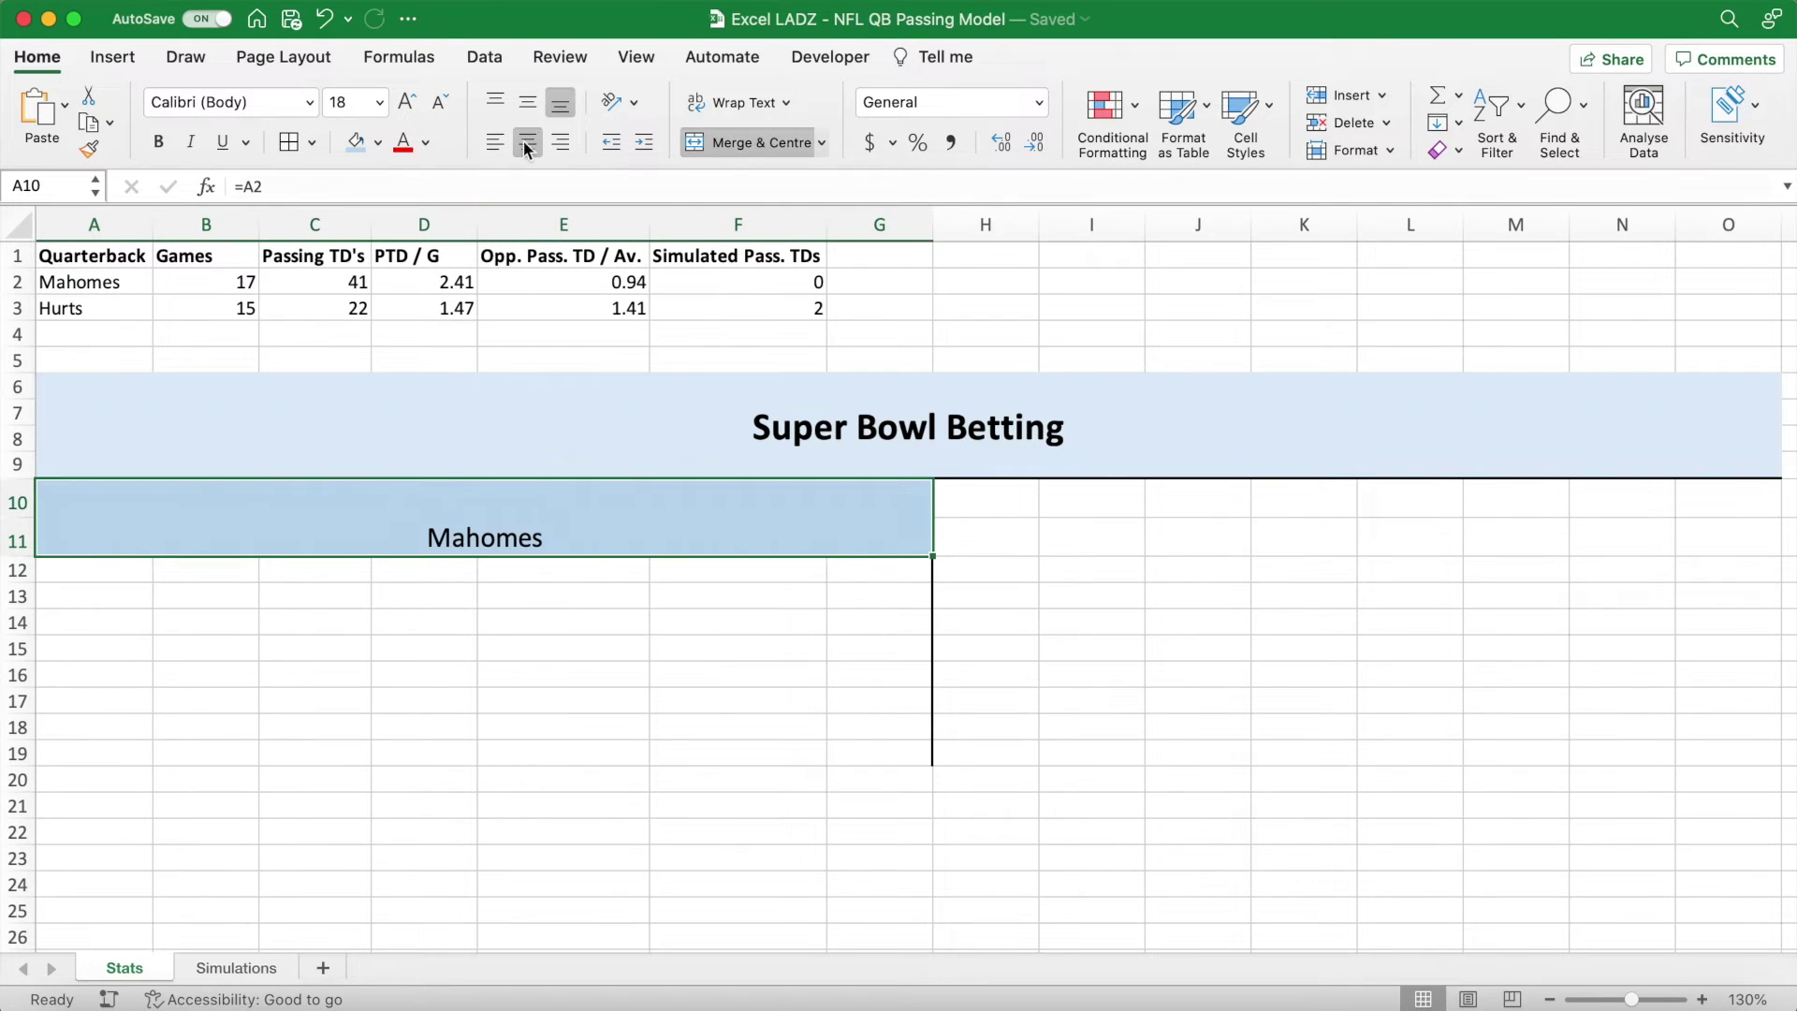
pyautogui.click(529, 103)
pyautogui.press('super+b')
# Merge and centre H10:O11, matching the Mahomes header's blue fill, middle alignment and font size 18.
pyautogui.moveTo(951, 505); pyautogui.dragTo(1716, 549)
pyautogui.click(762, 142)
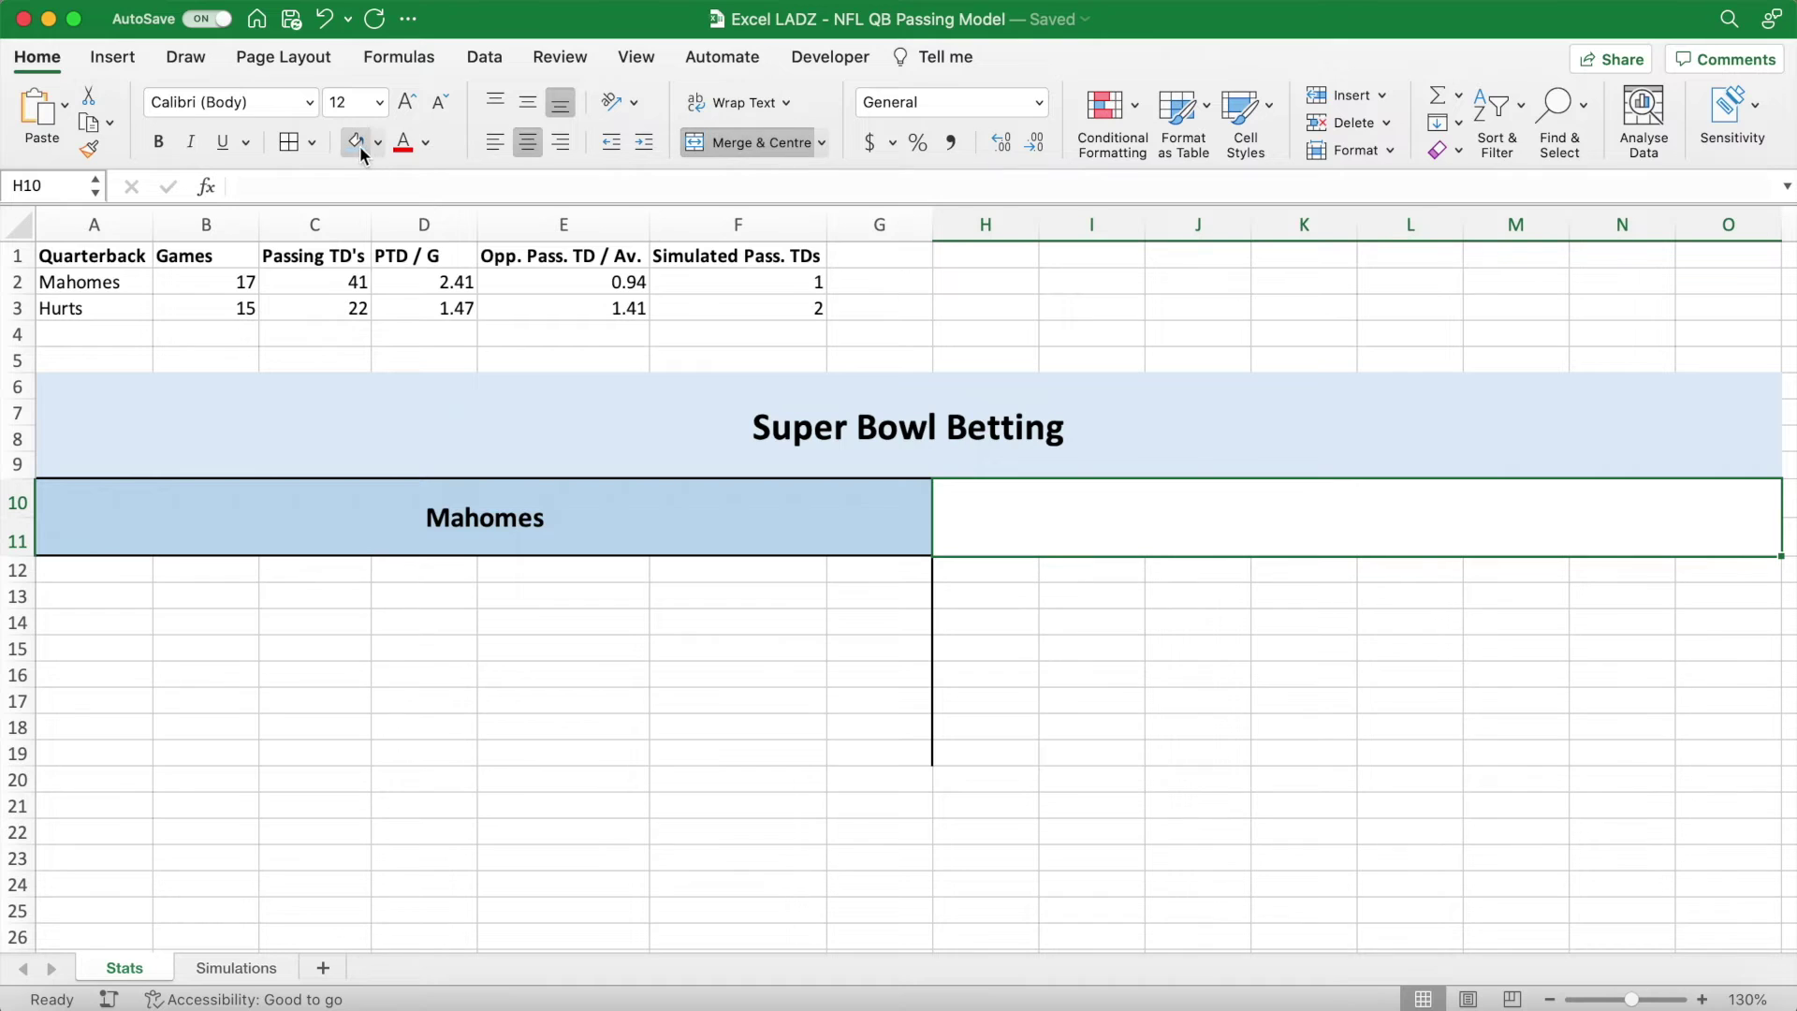
pyautogui.click(357, 142)
pyautogui.click(379, 102)
pyautogui.press('Return')
# Link the merged header H10:O11 to Hurts' name with =A3, and give it bold text and borders.
pyautogui.write('=')
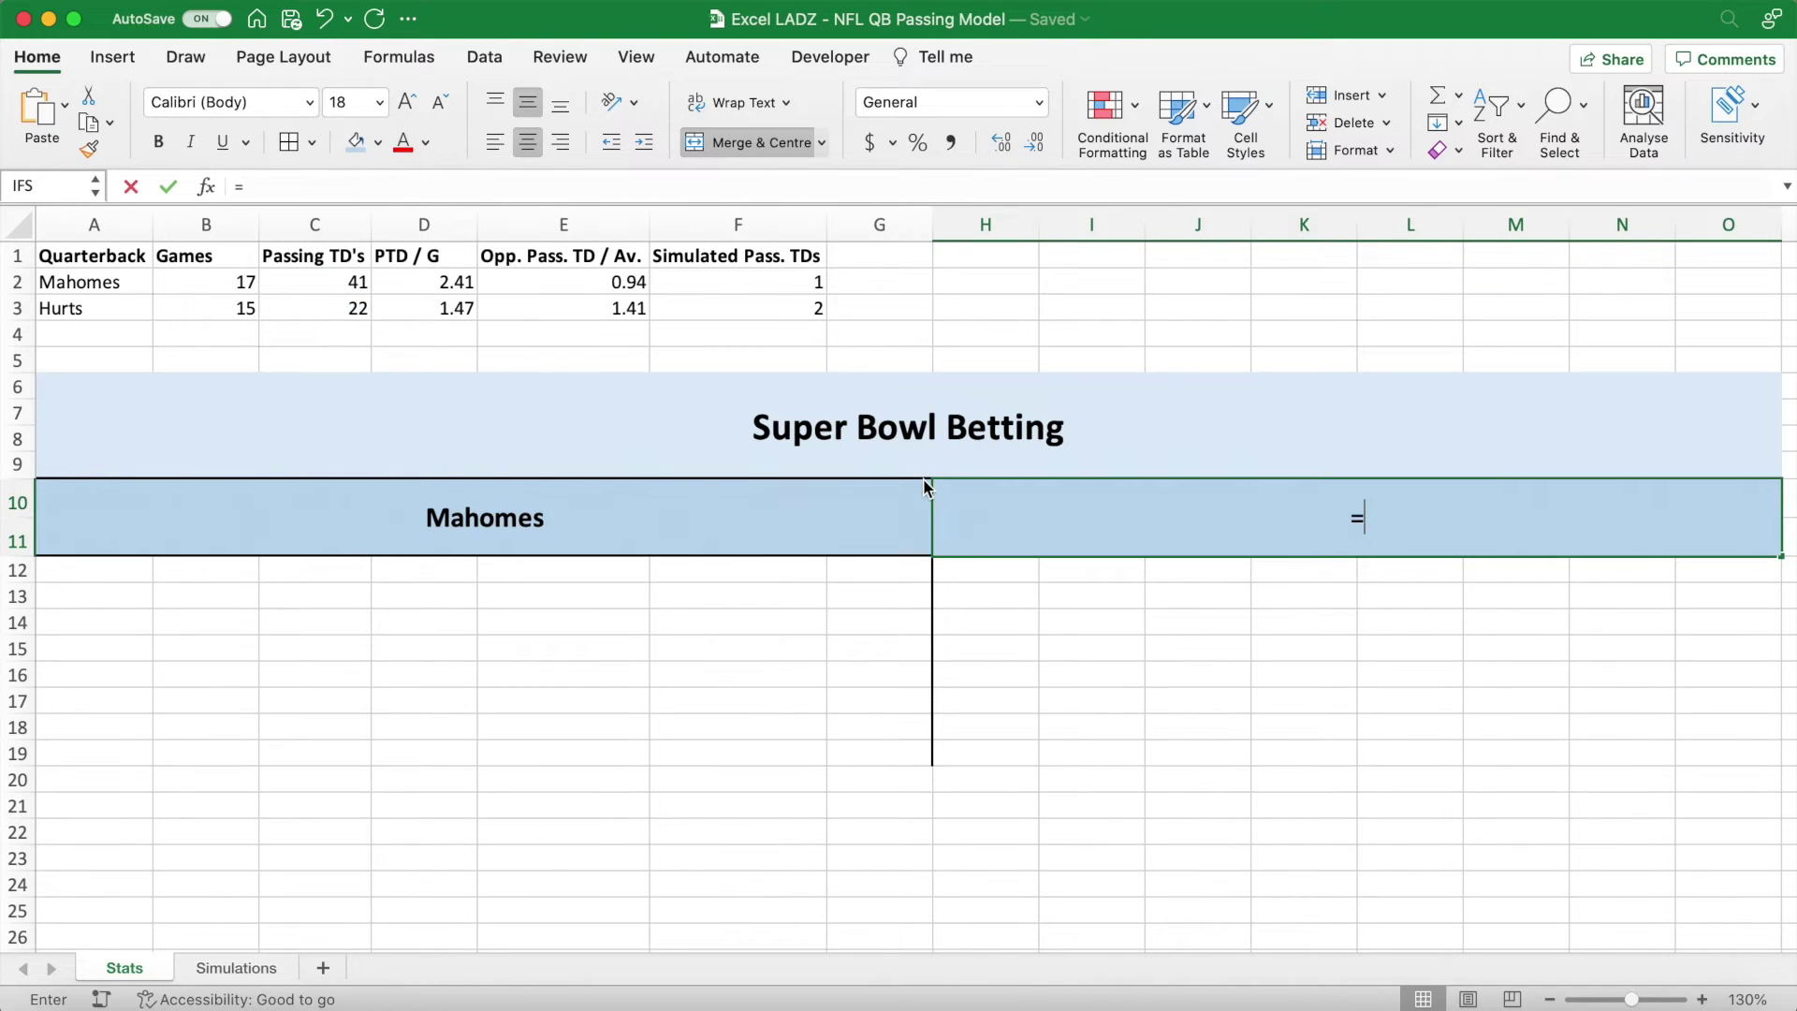
pyautogui.click(149, 308)
pyautogui.press('Return')
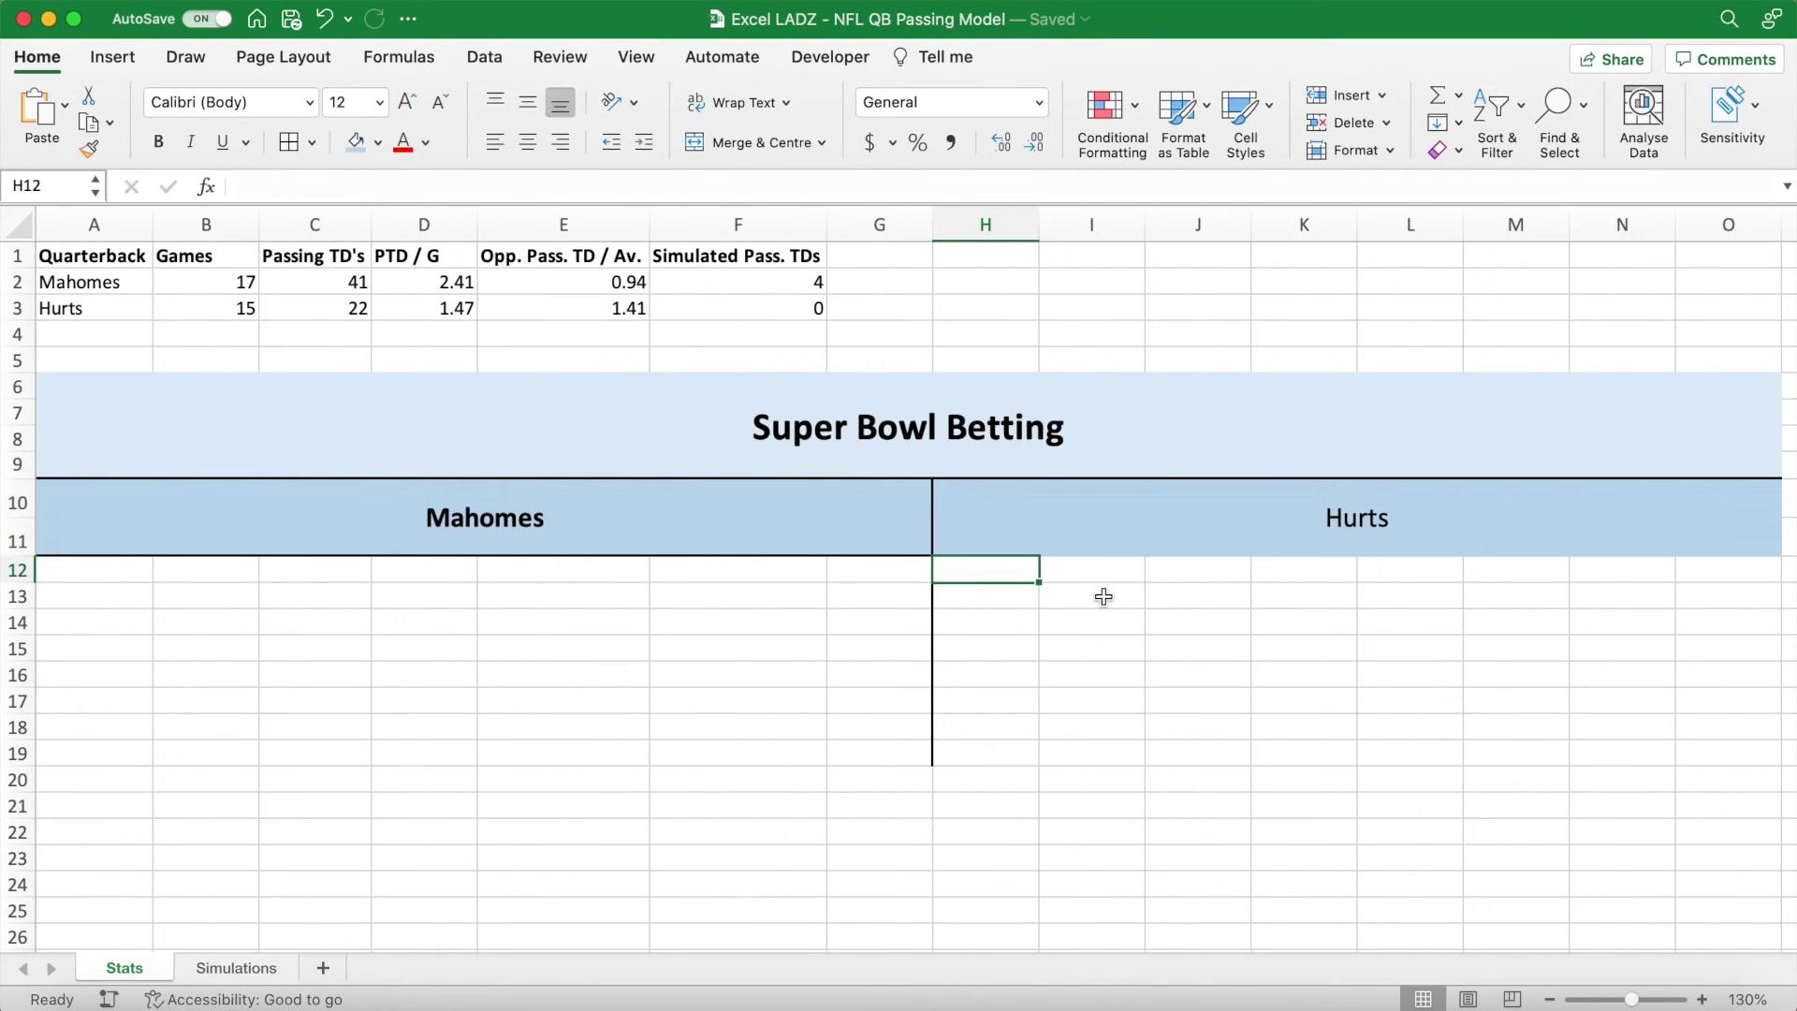
pyautogui.click(1115, 534)
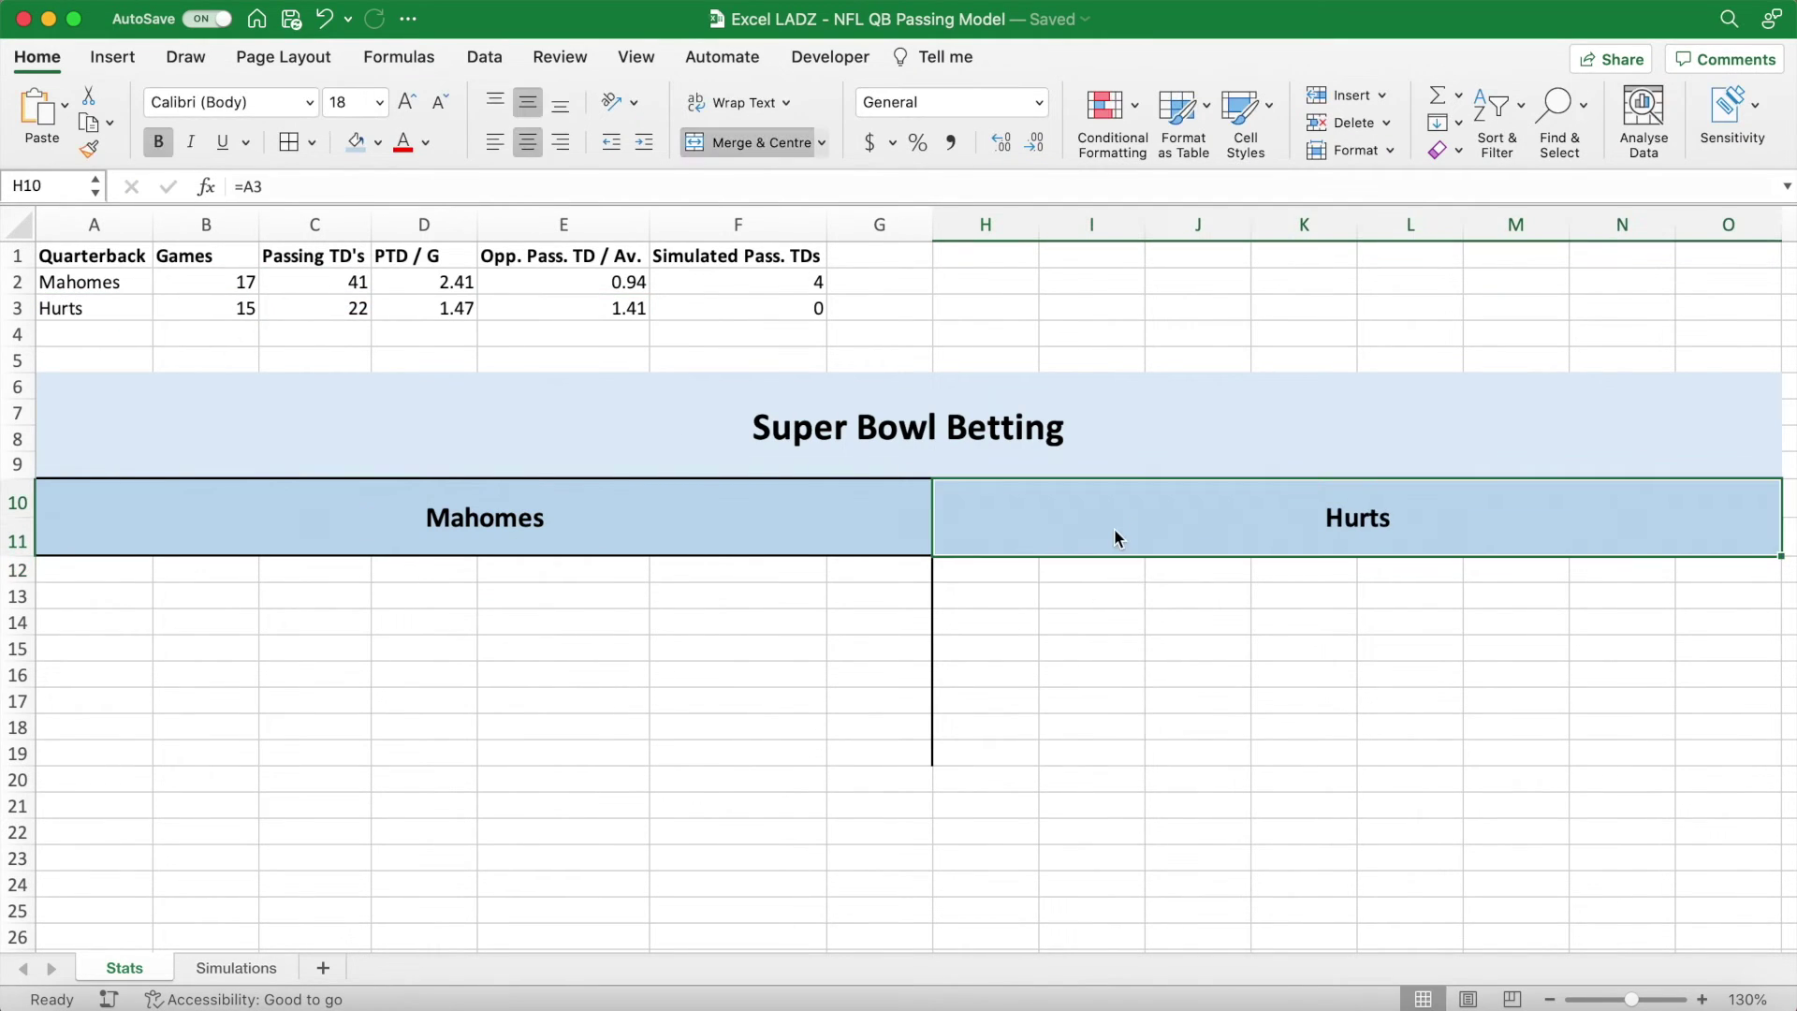
pyautogui.click(697, 598)
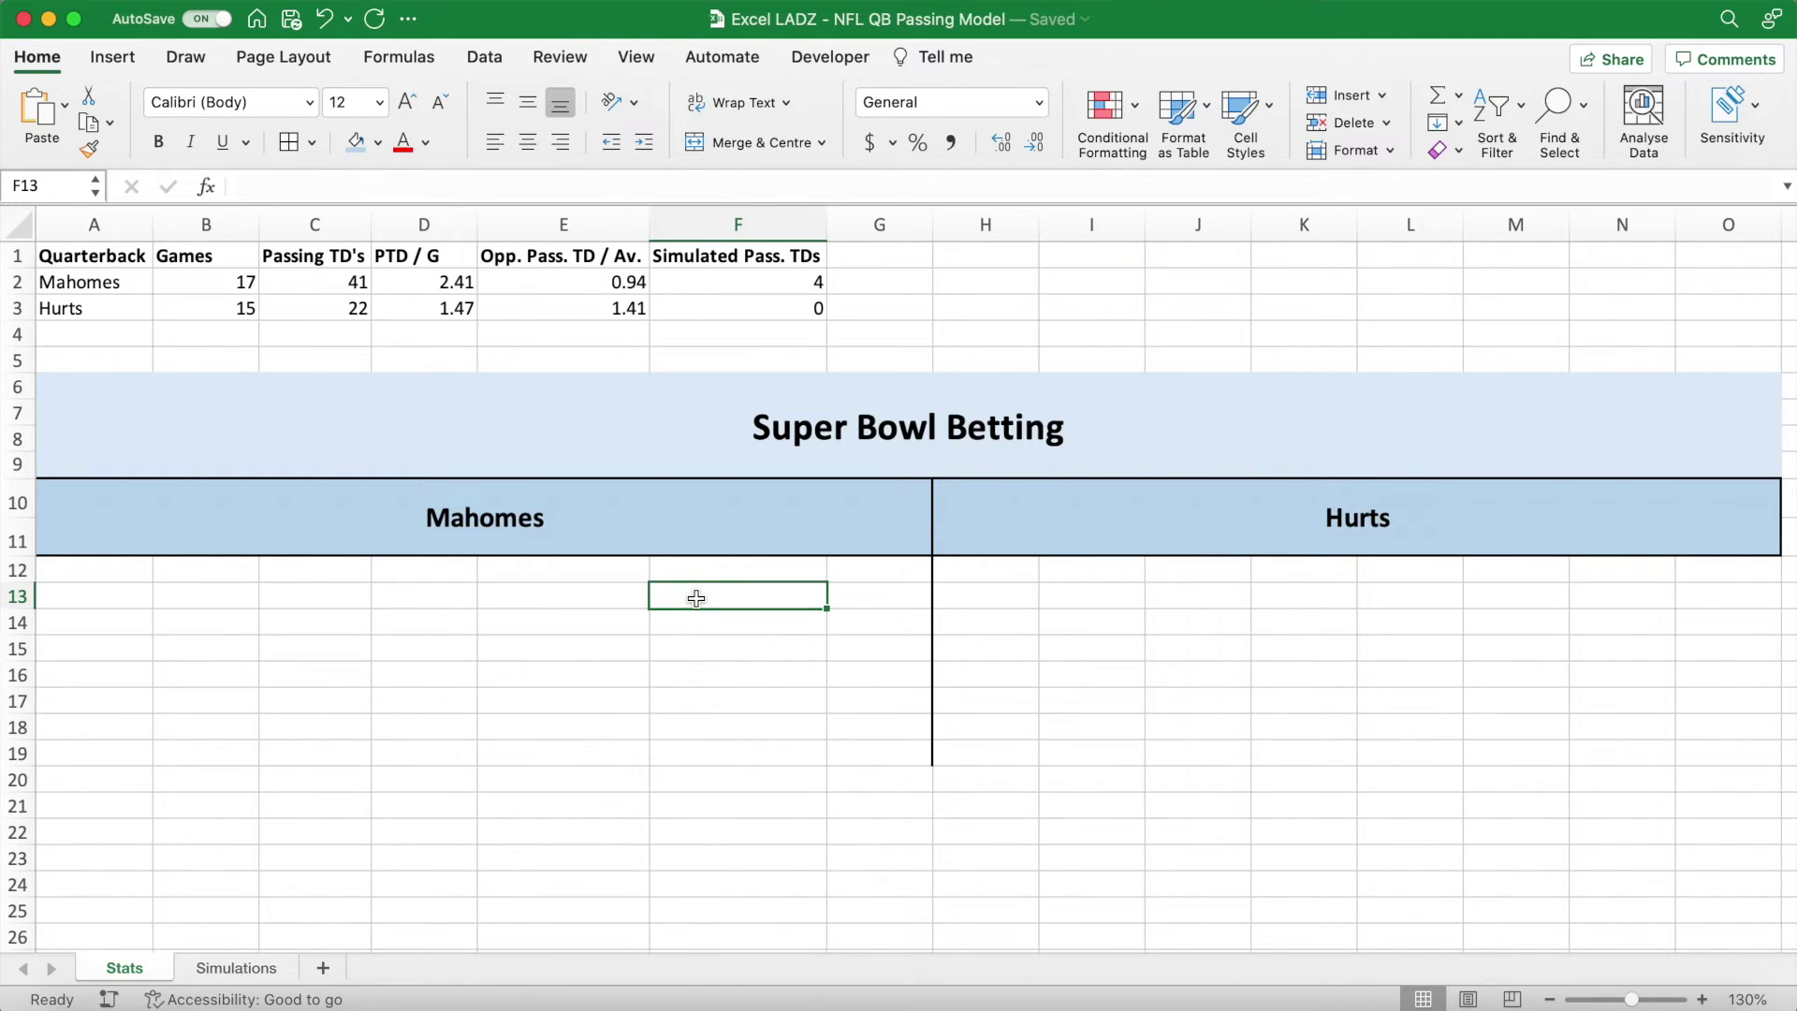
pyautogui.press('F9')
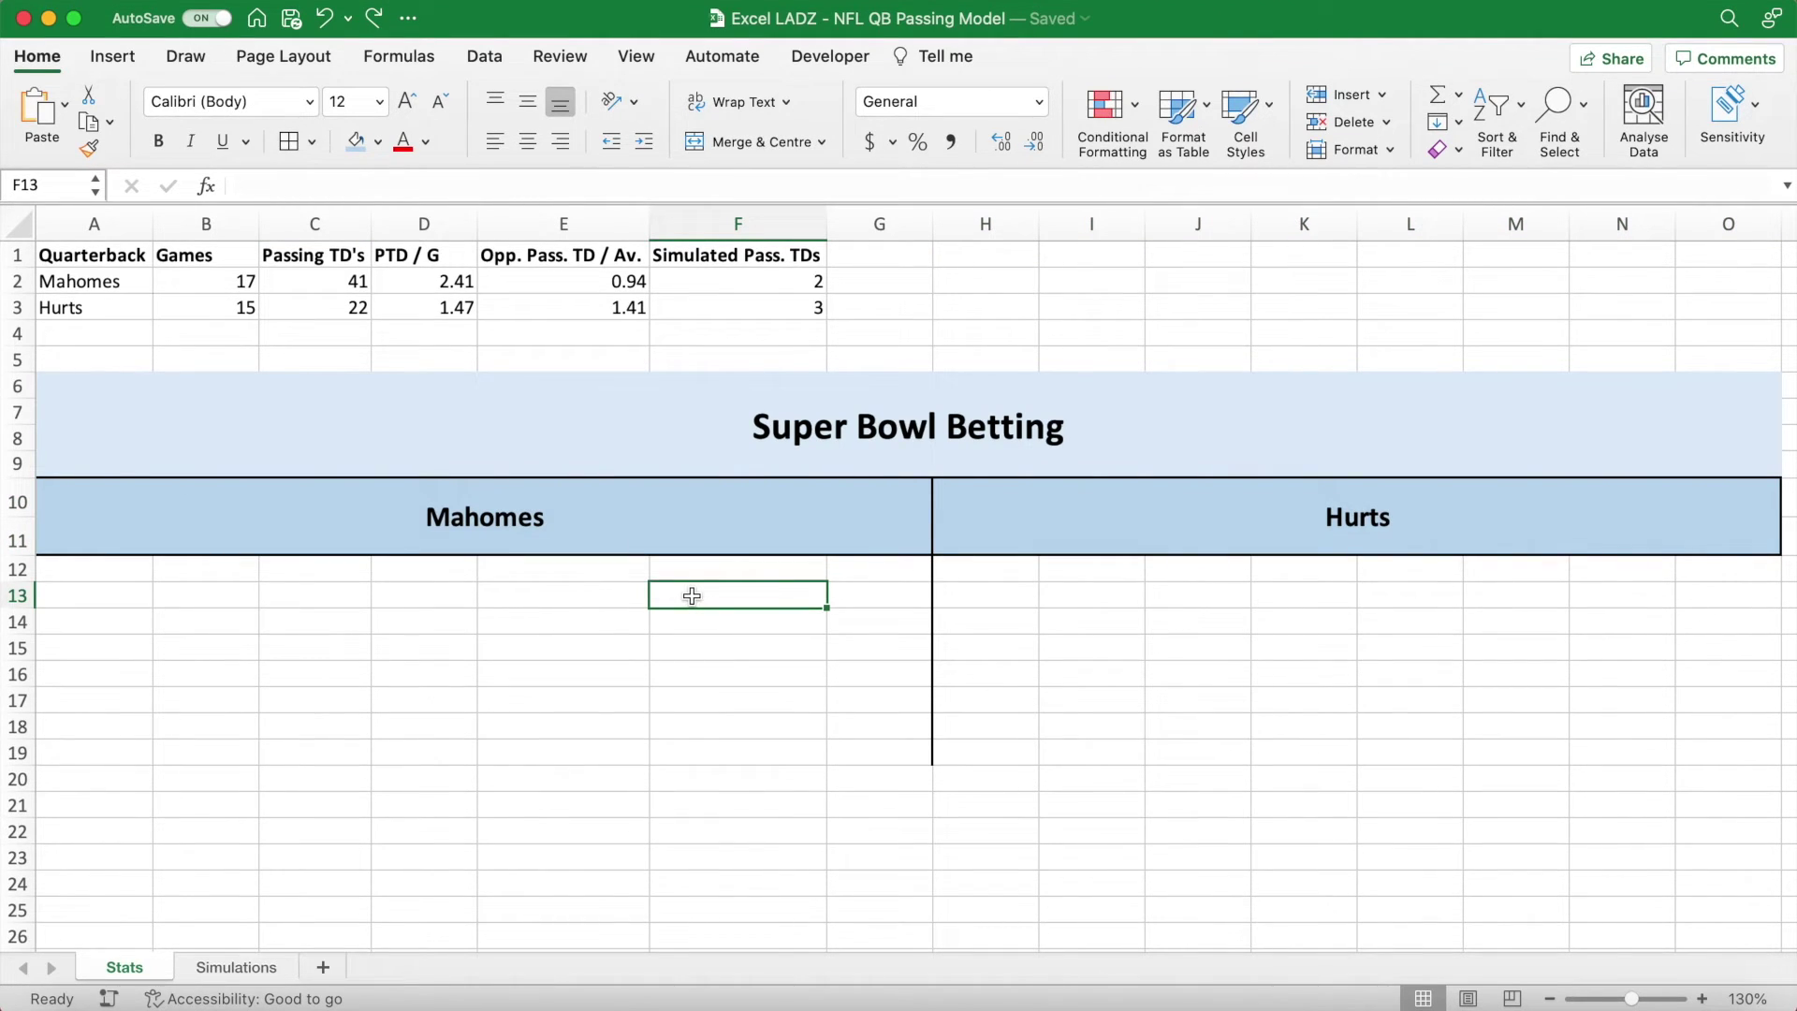
# Make row 12 bold, enter the heading "Exact Touchdowns" in A12 and fit column A to its contents.
pyautogui.click(18, 569)
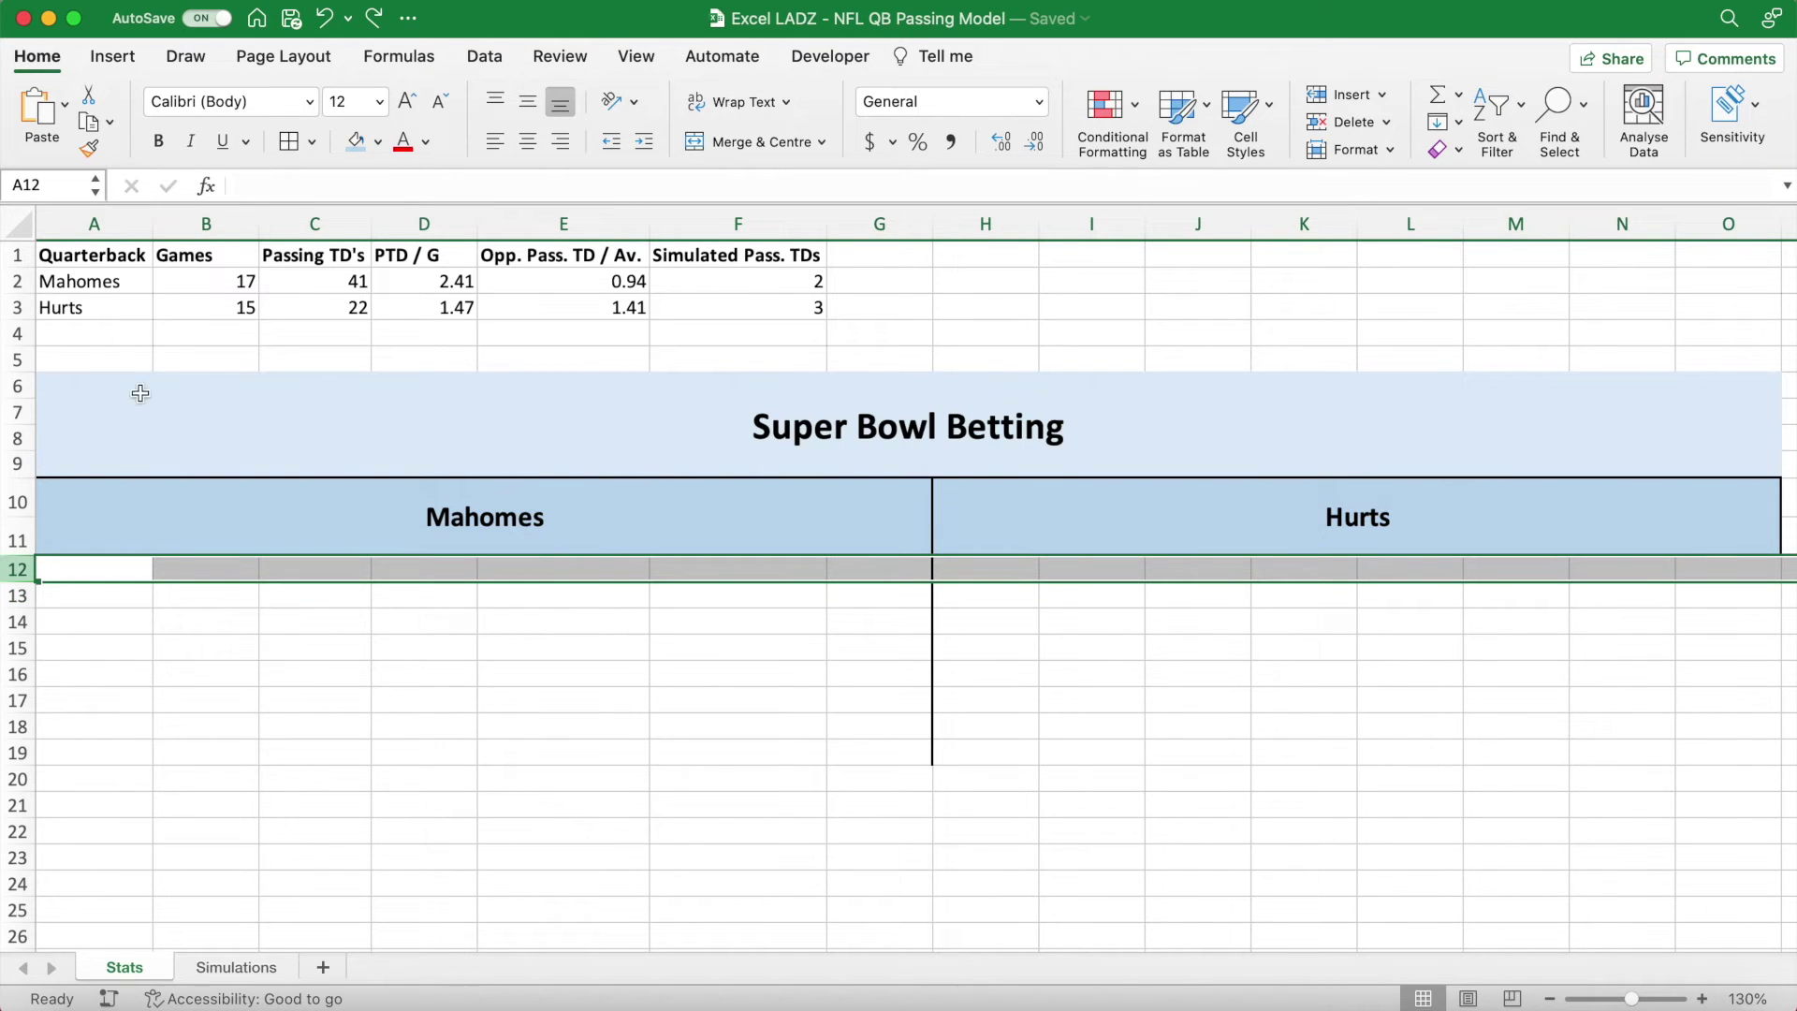
pyautogui.click(159, 142)
pyautogui.click(143, 567)
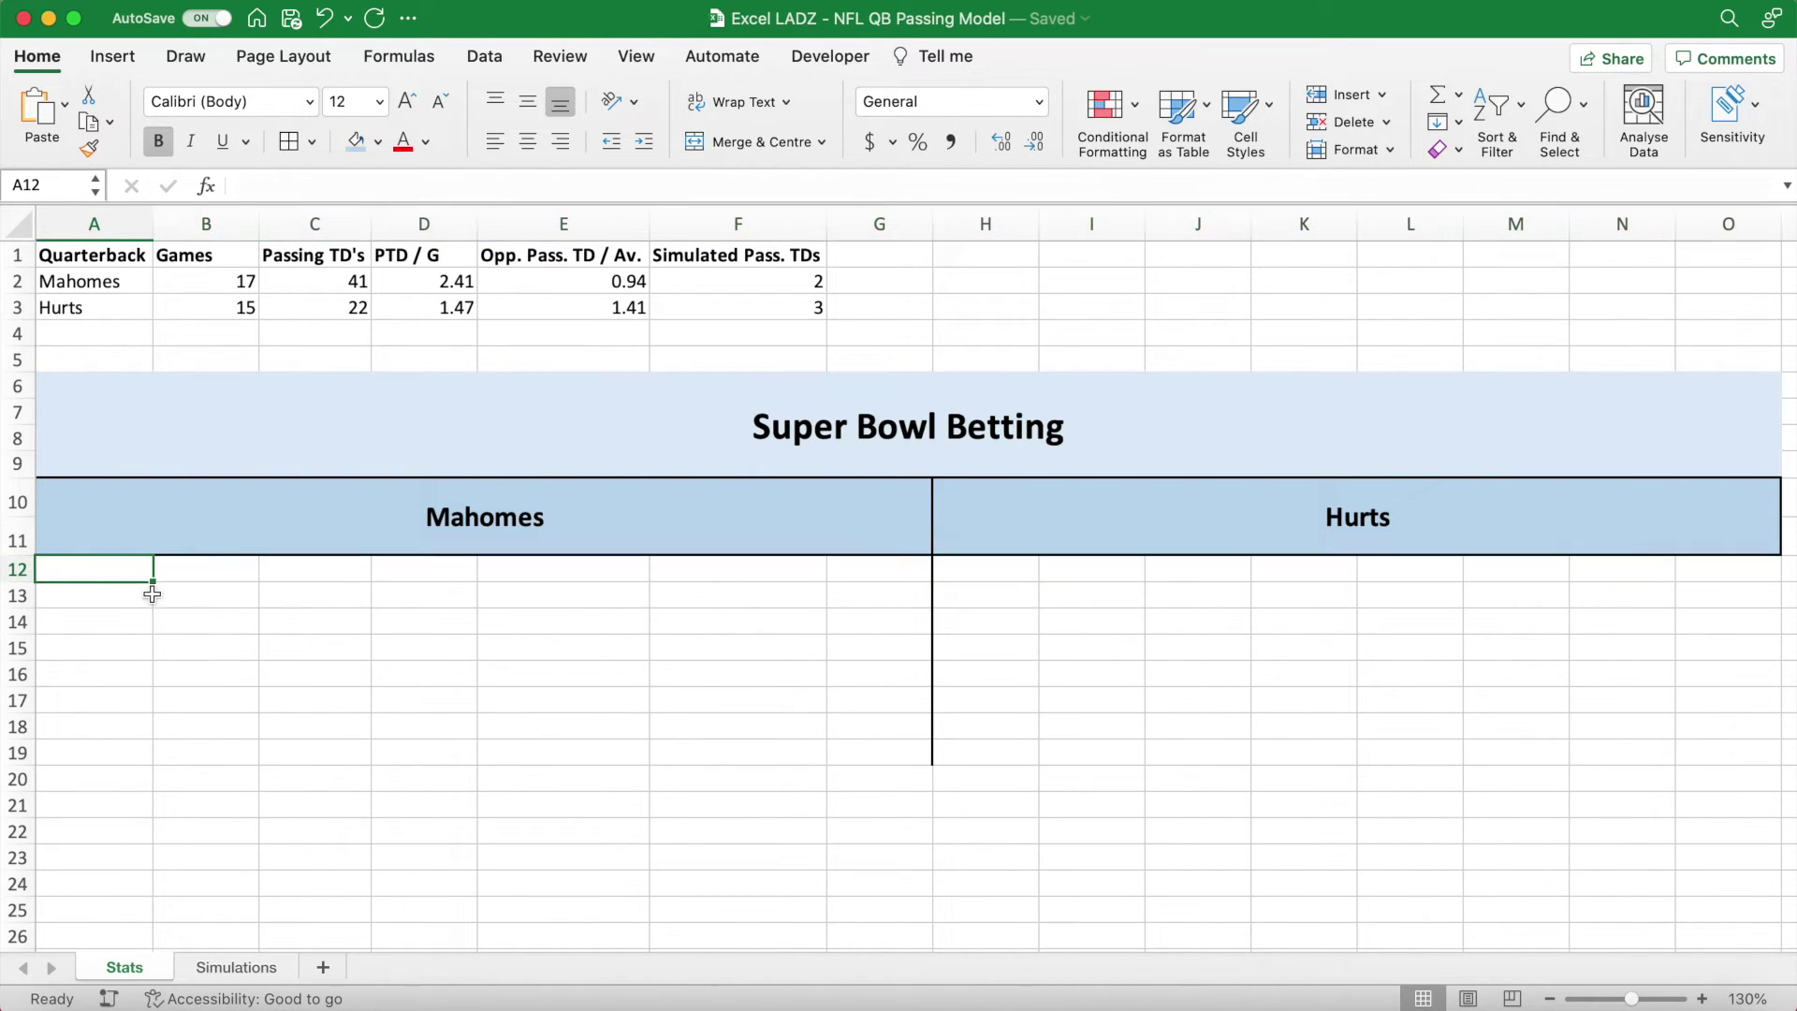
pyautogui.write('Exa')
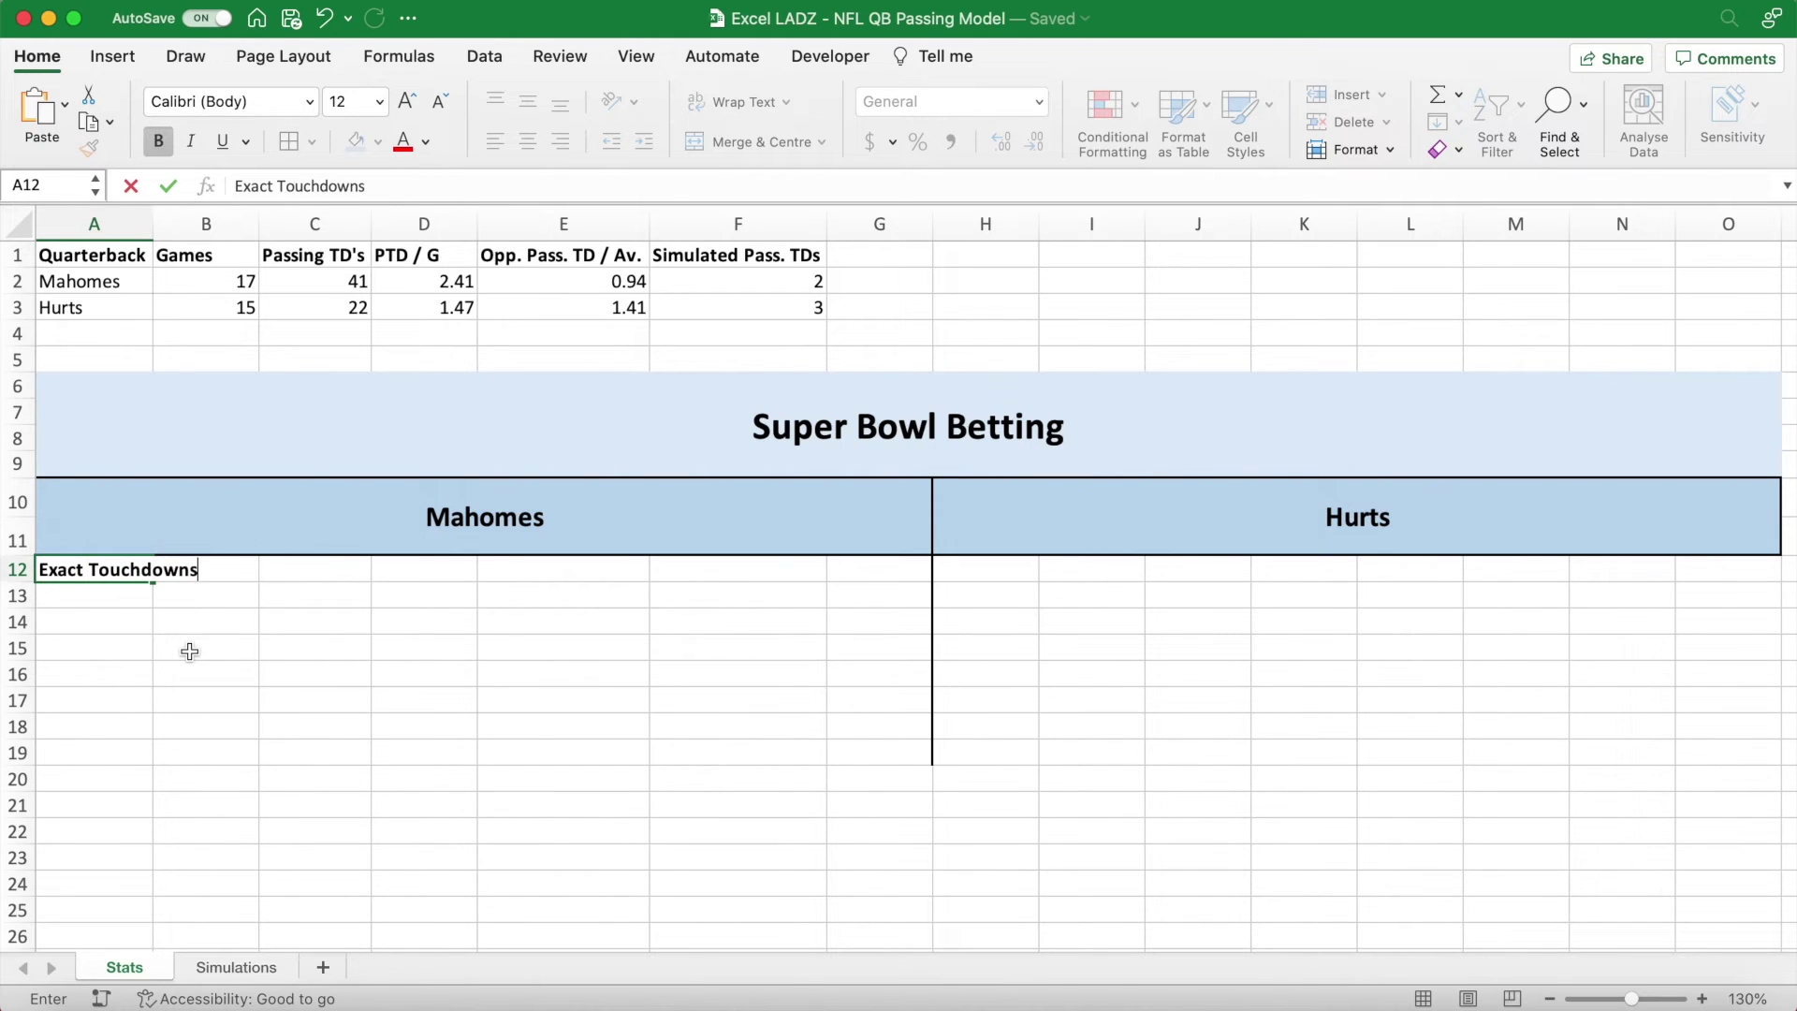
pyautogui.write('ct Touchdowns')
pyautogui.press('Return')
pyautogui.doubleClick(153, 224)
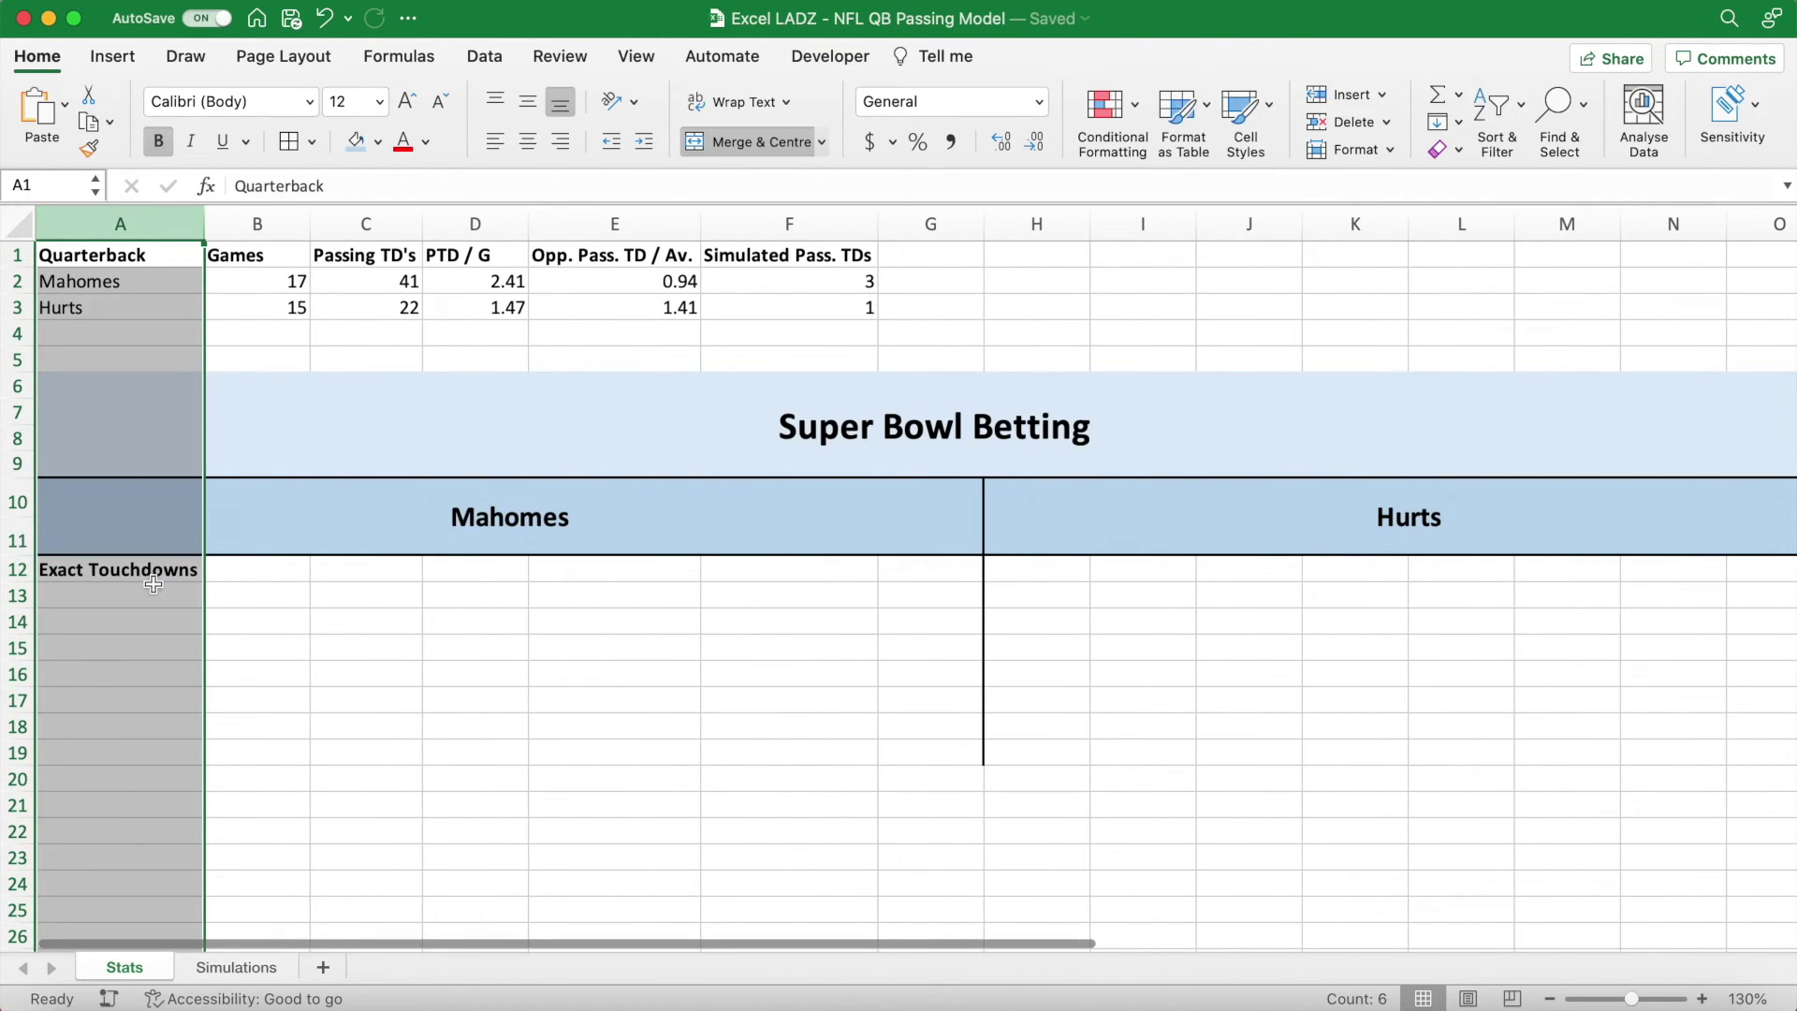
# Fill A13:A21 under the Exact Touchdowns heading with the touchdown counts 0 through 8.
pyautogui.write('0 1 2 3 4')
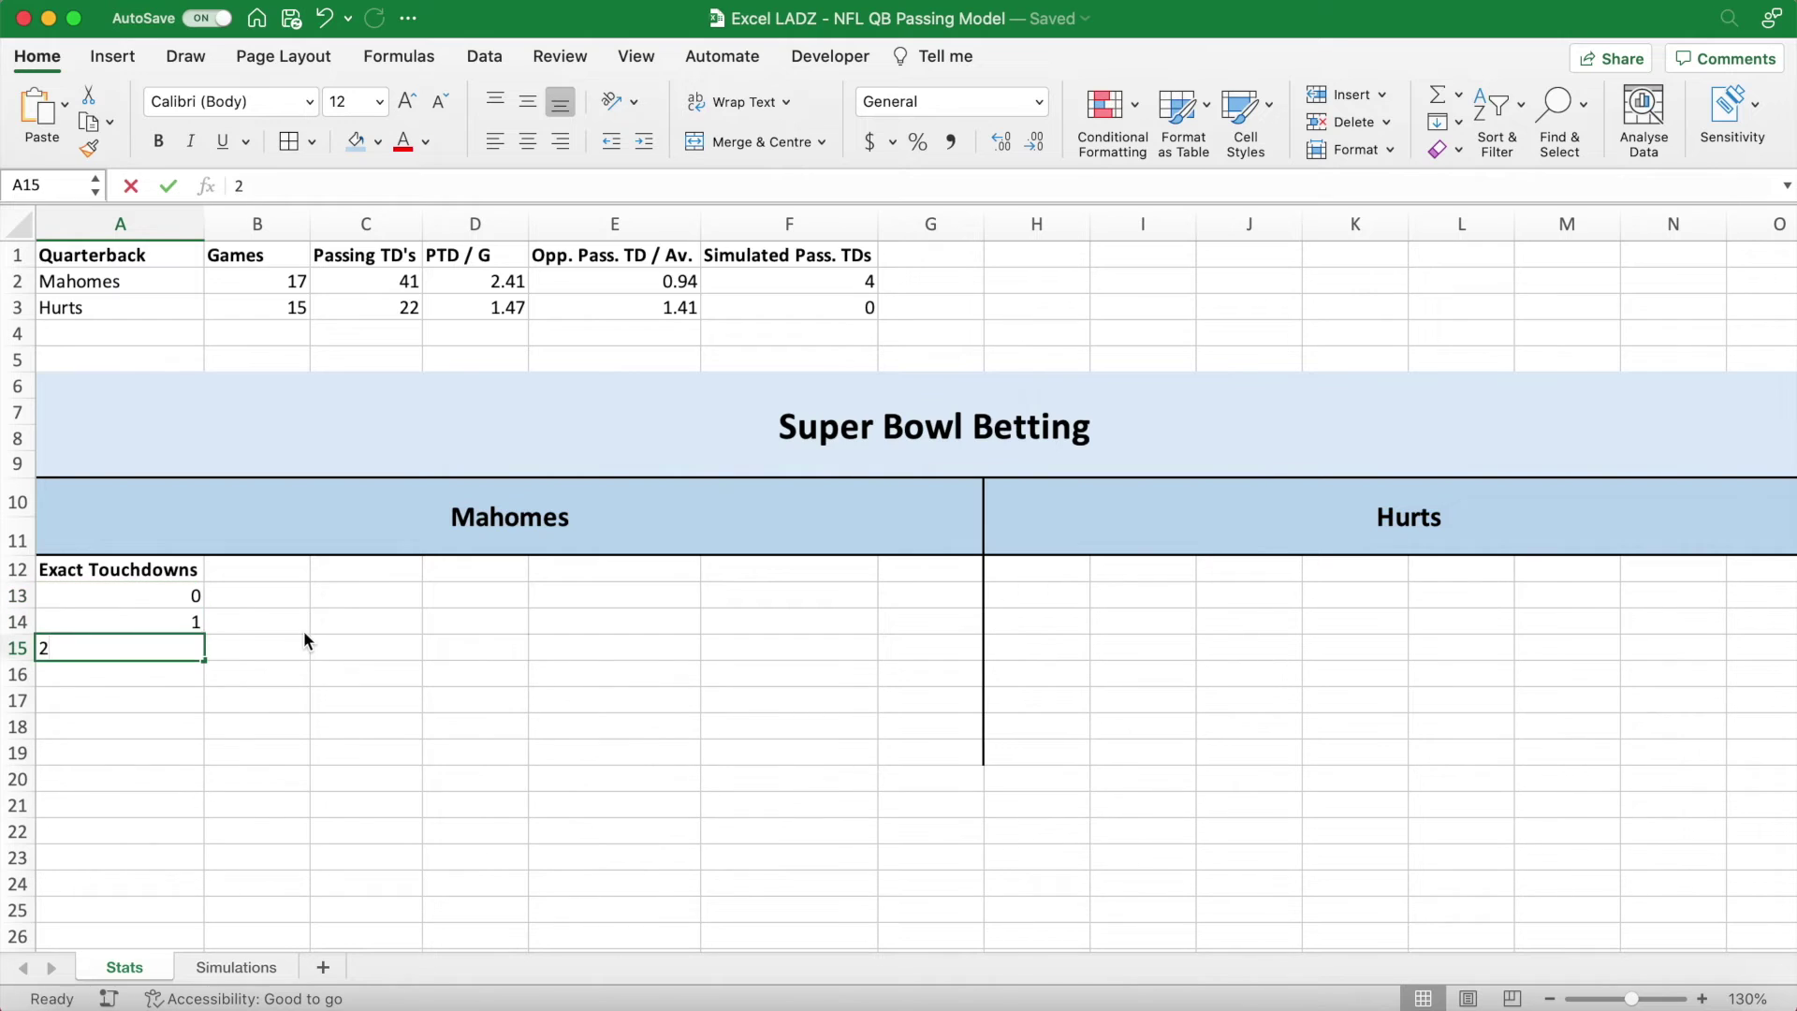
pyautogui.press('Return')
pyautogui.write('5')
pyautogui.press('Return')
pyautogui.write('6')
pyautogui.press('Return')
pyautogui.write('7')
pyautogui.press('Return')
pyautogui.write('8')
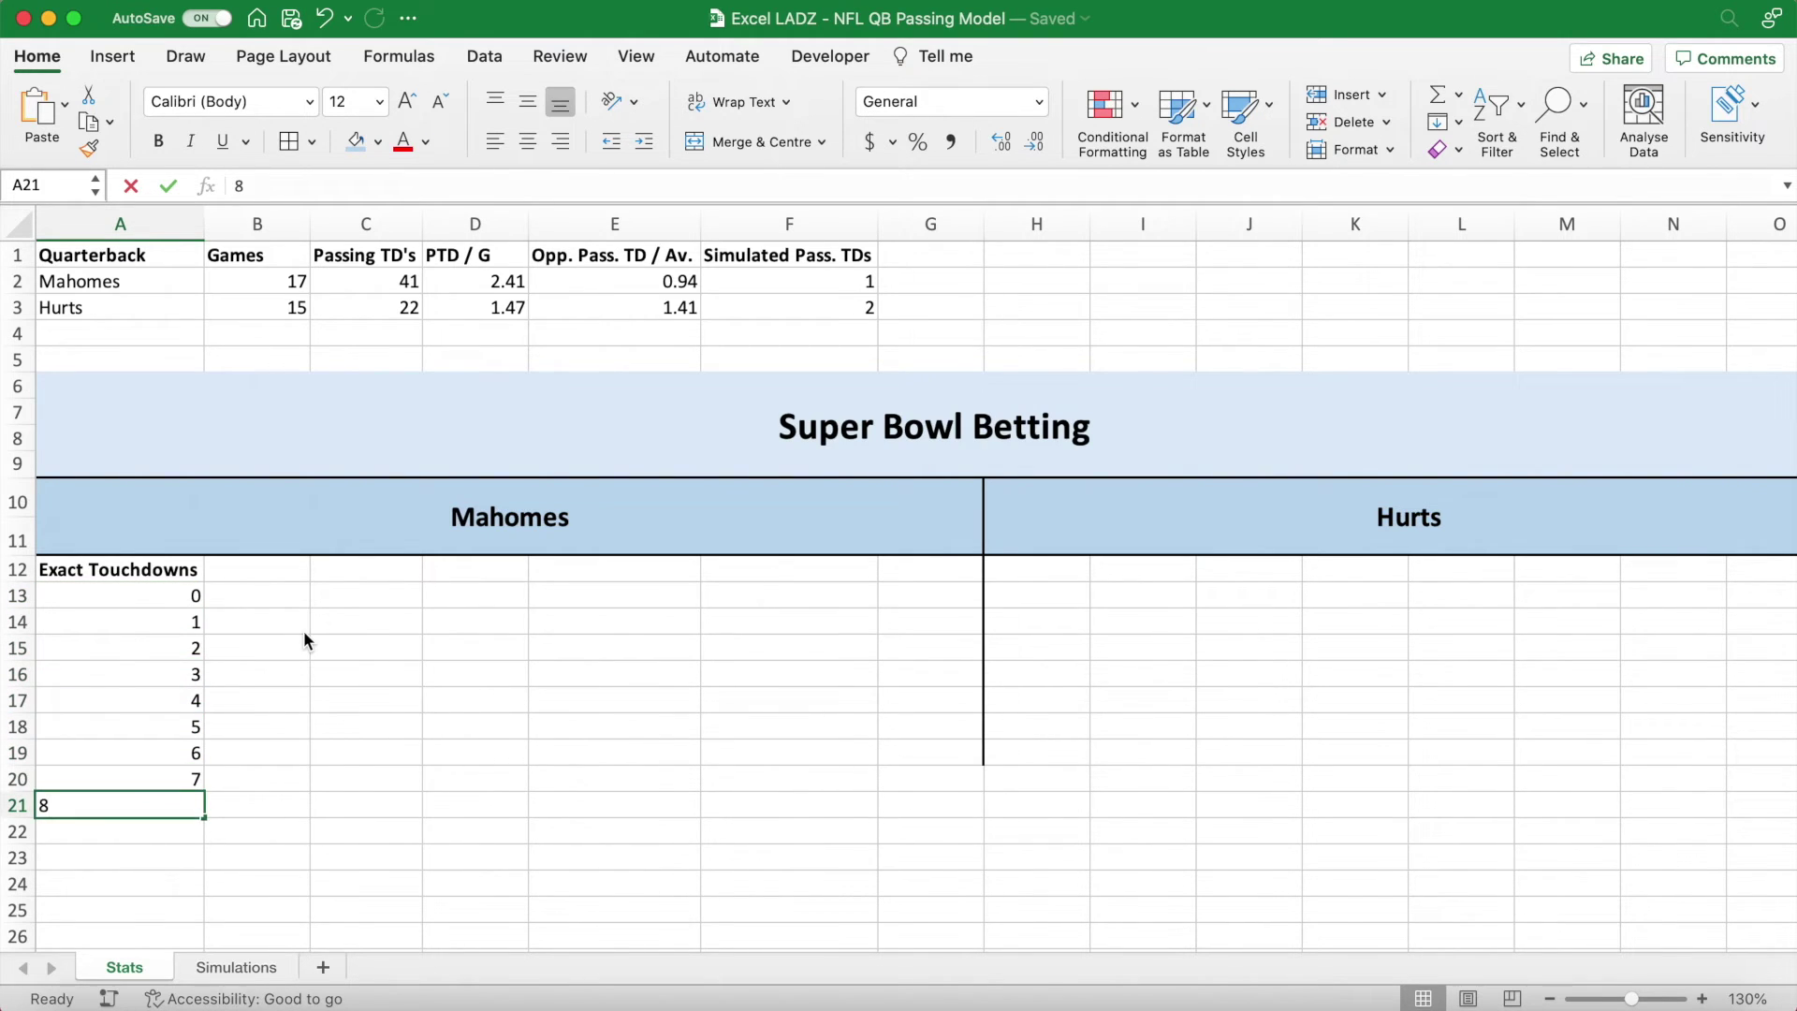
# Enter the heading "% Chance" in B12 beside Exact Touchdowns.
pyautogui.click(255, 569)
pyautogui.write('% ')
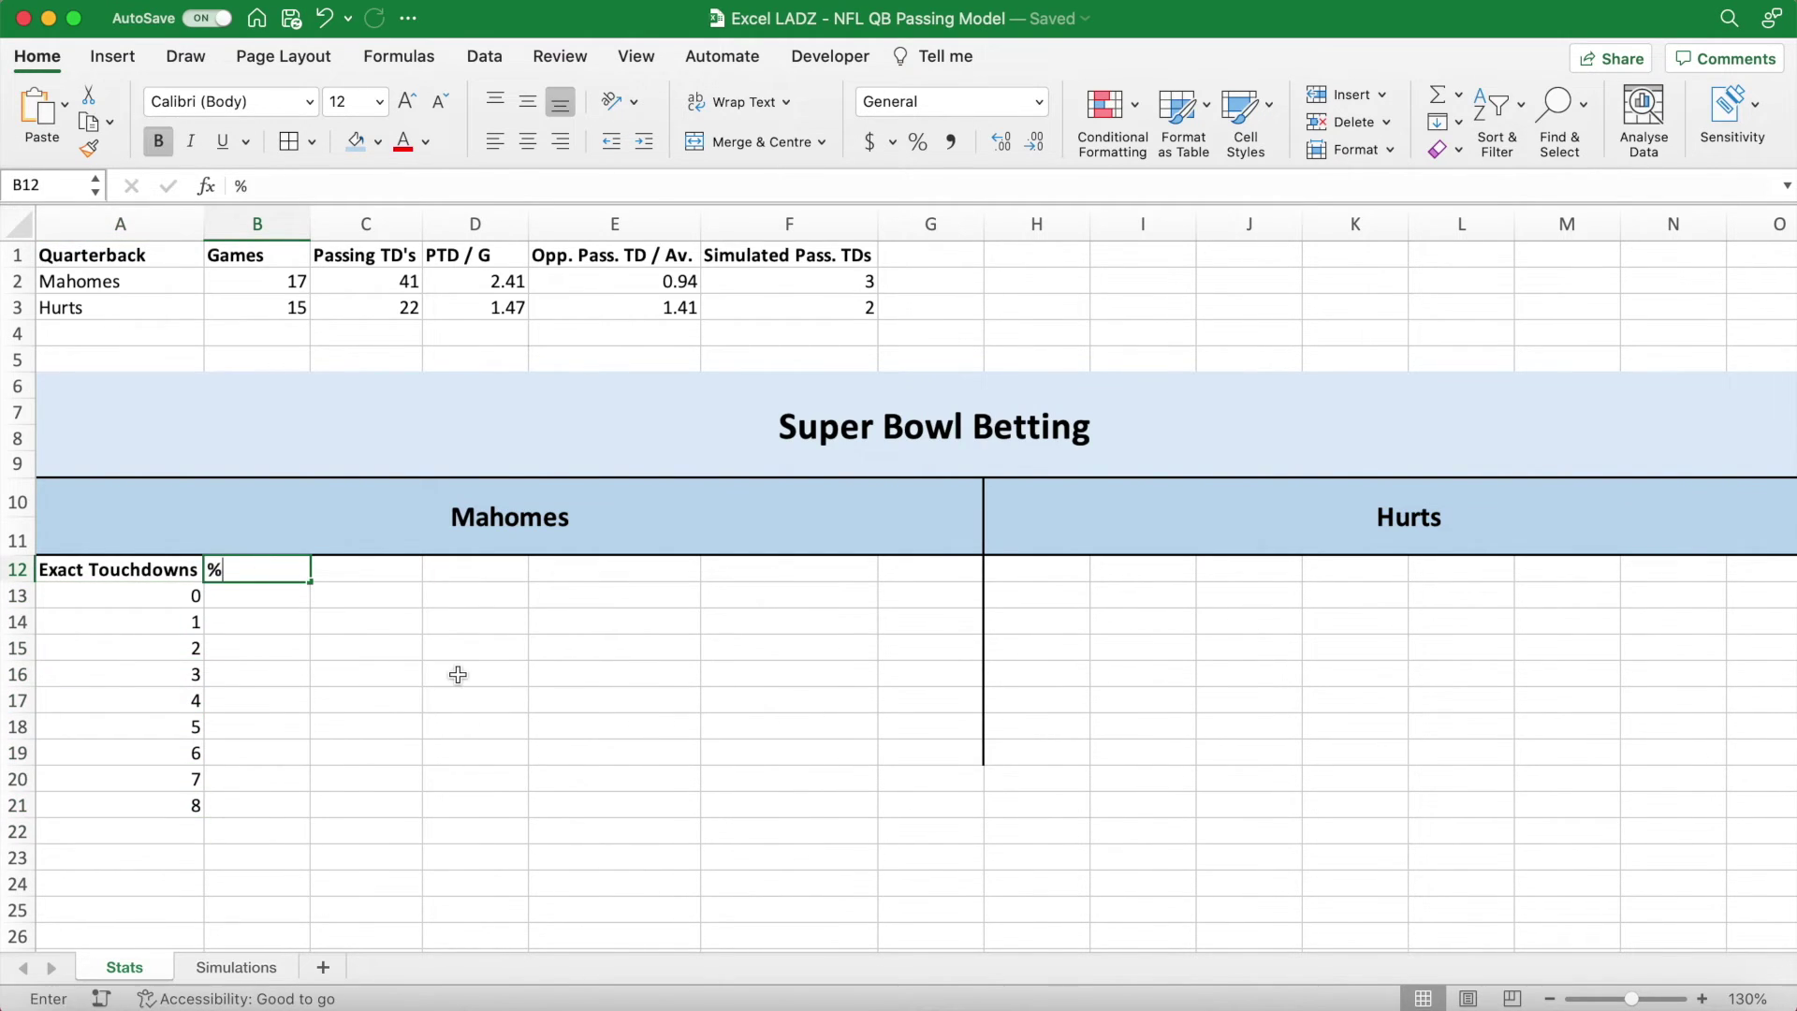
pyautogui.write('Chance')
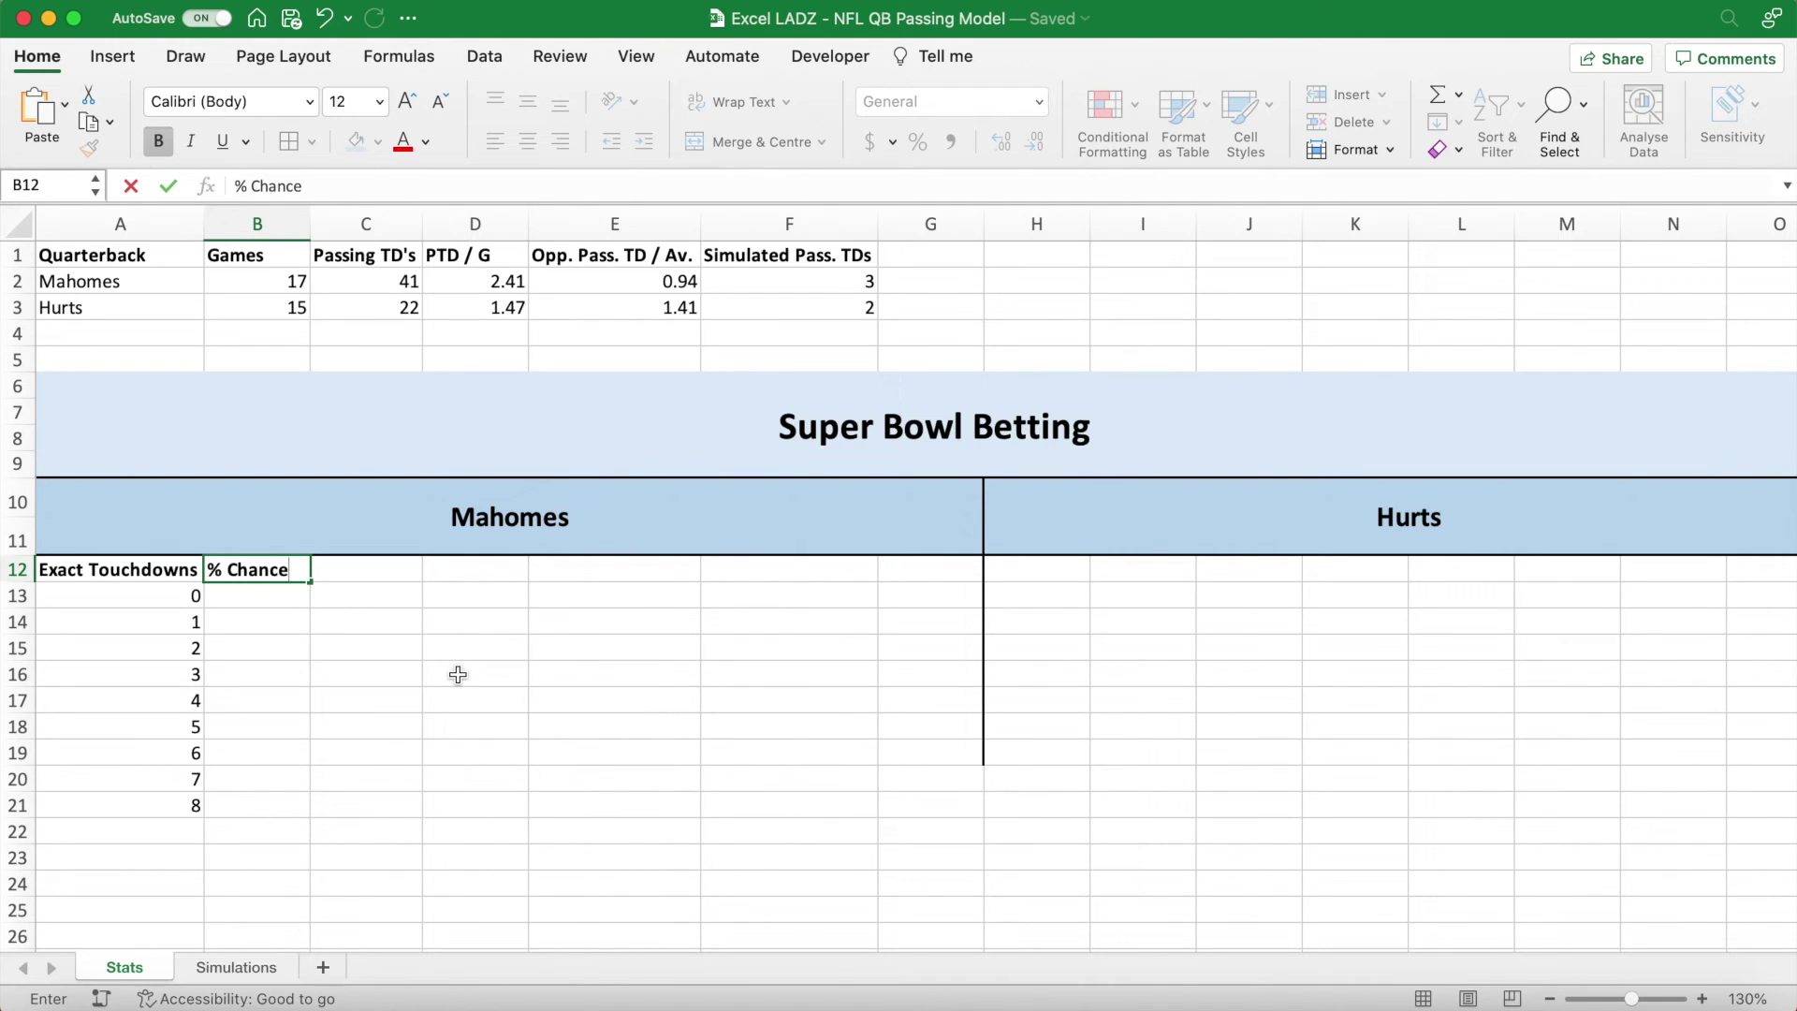
# In B13, count Mahomes' simulated results matching the touchdown count with =COUNTIF(Simulations!$B$4:$B$5003,Stats!A13).
pyautogui.press('Return')
pyautogui.write('=')
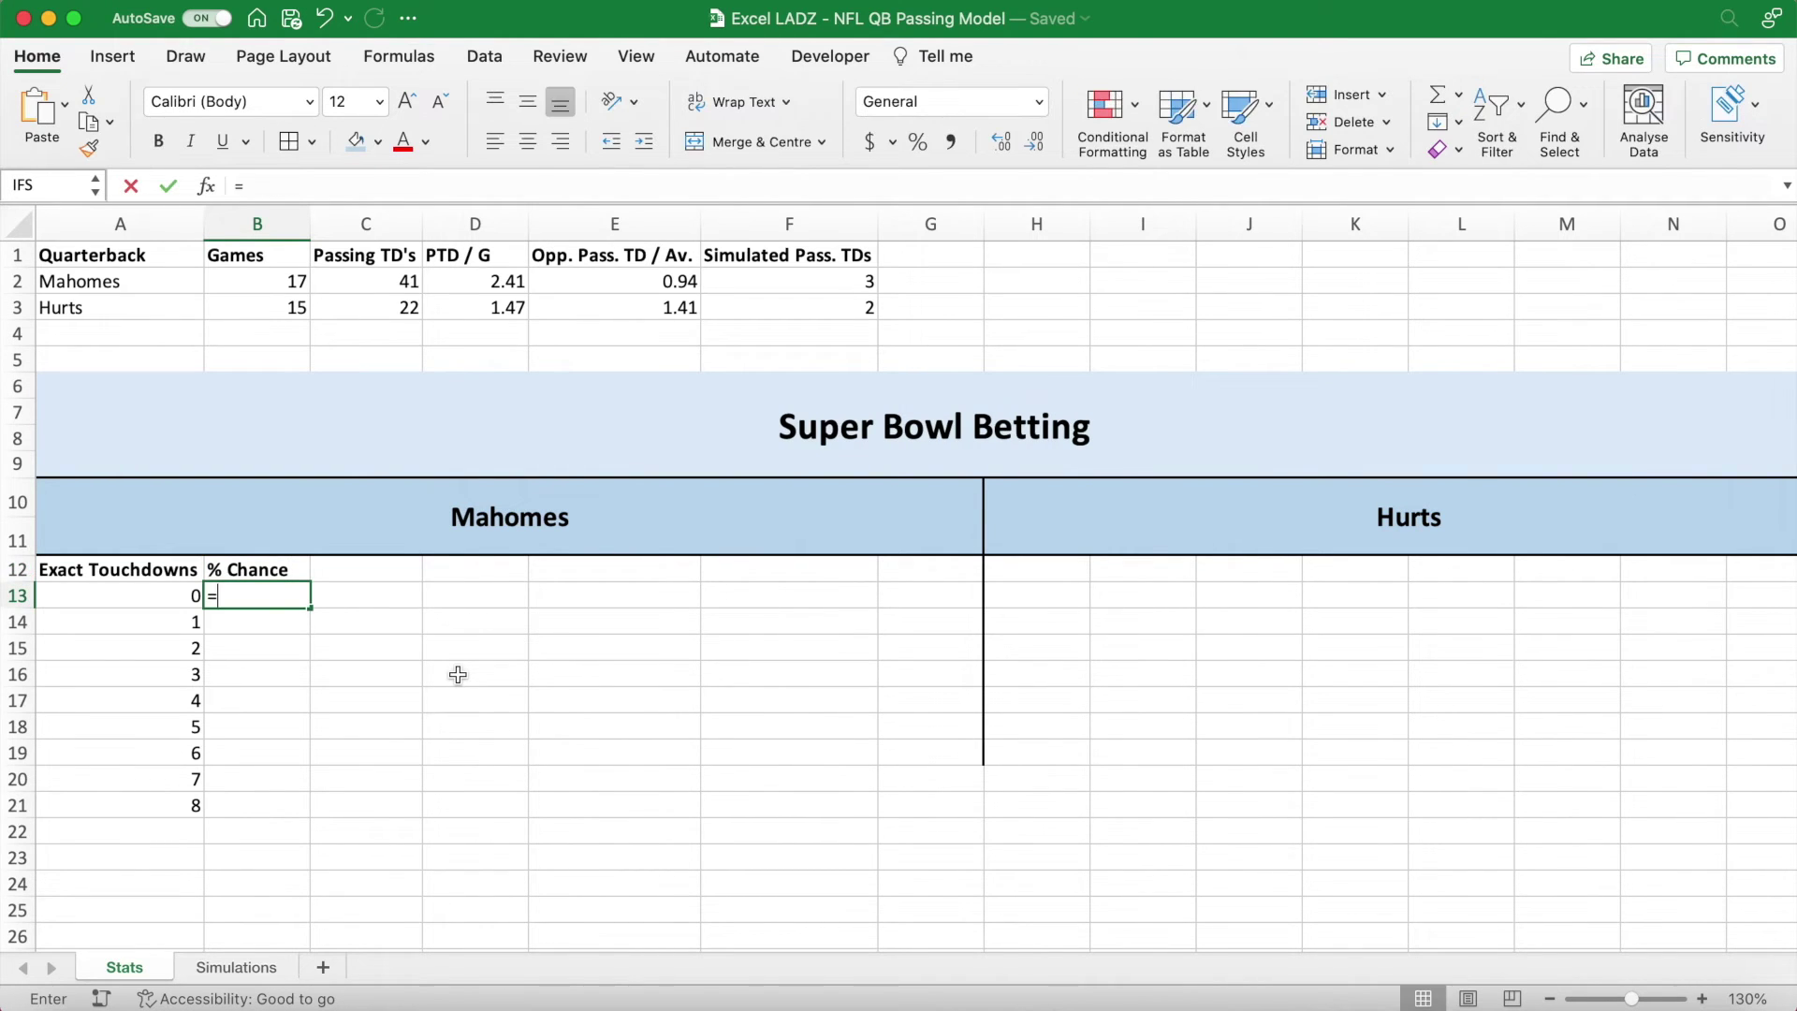
pyautogui.write('COUNTIF(')
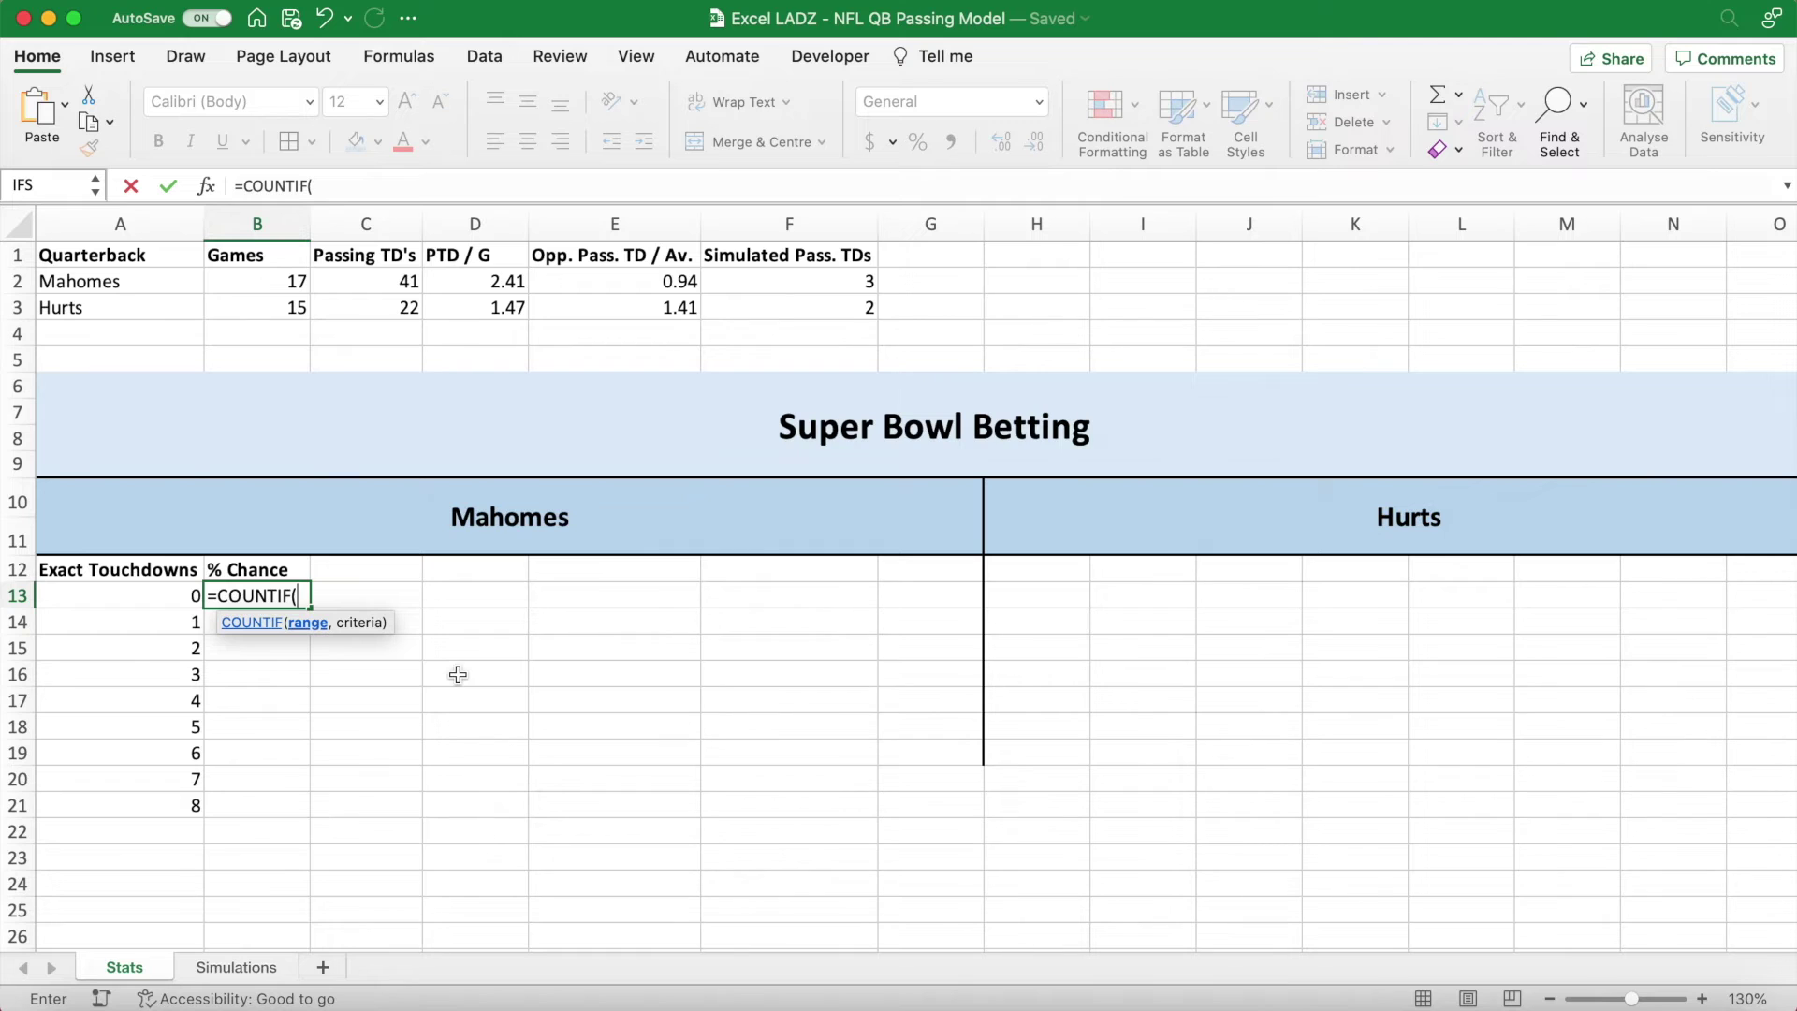
pyautogui.click(236, 967)
pyautogui.click(239, 337)
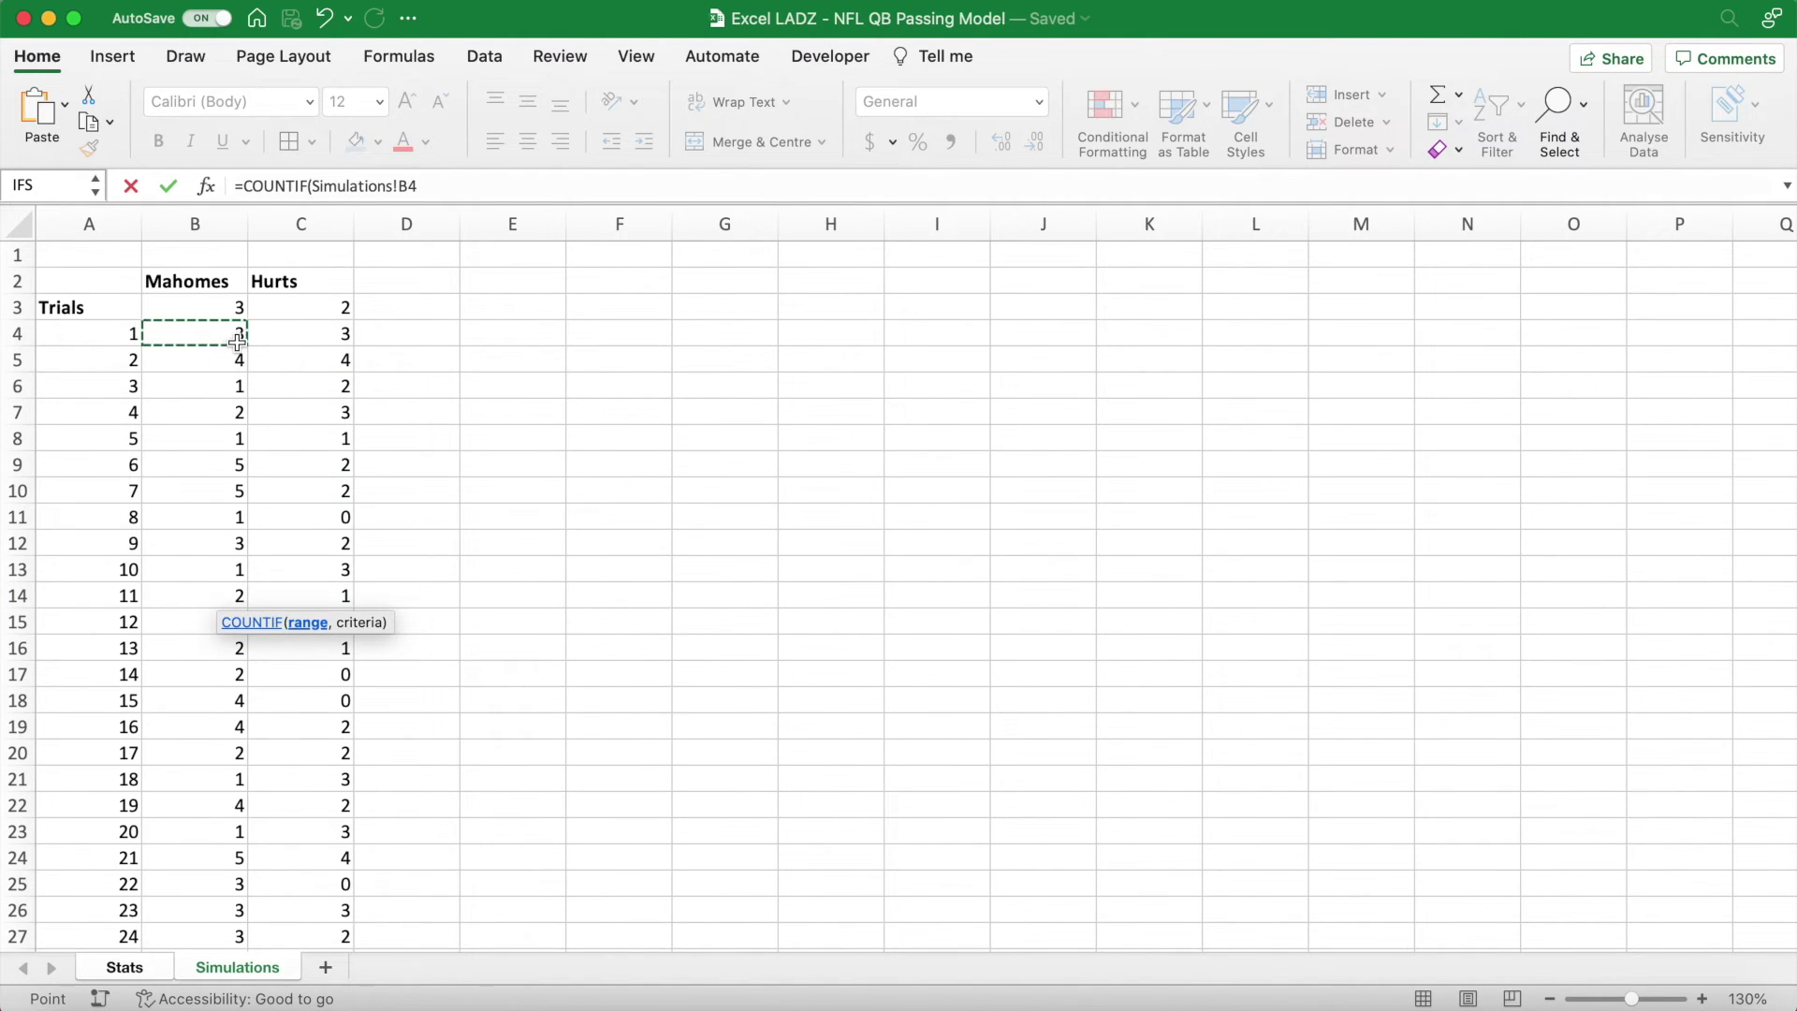
pyautogui.press('super+shift+Down')
pyautogui.press('super+t')
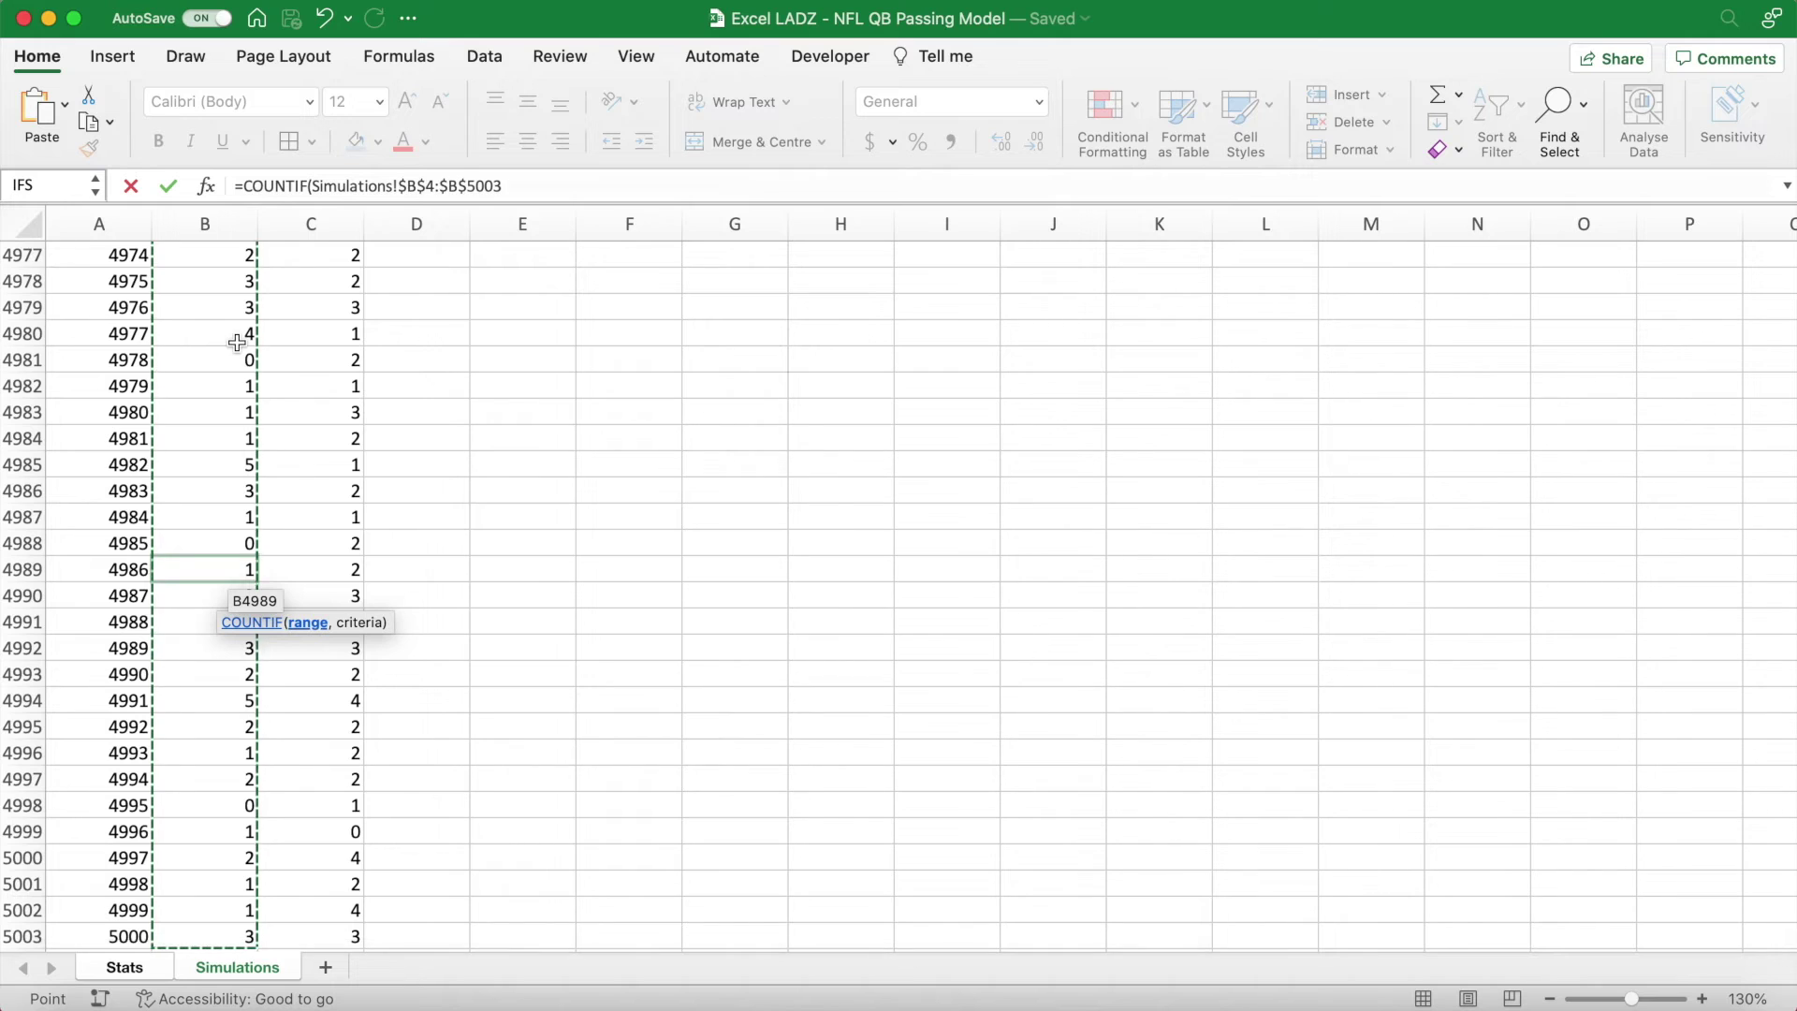
pyautogui.write(',')
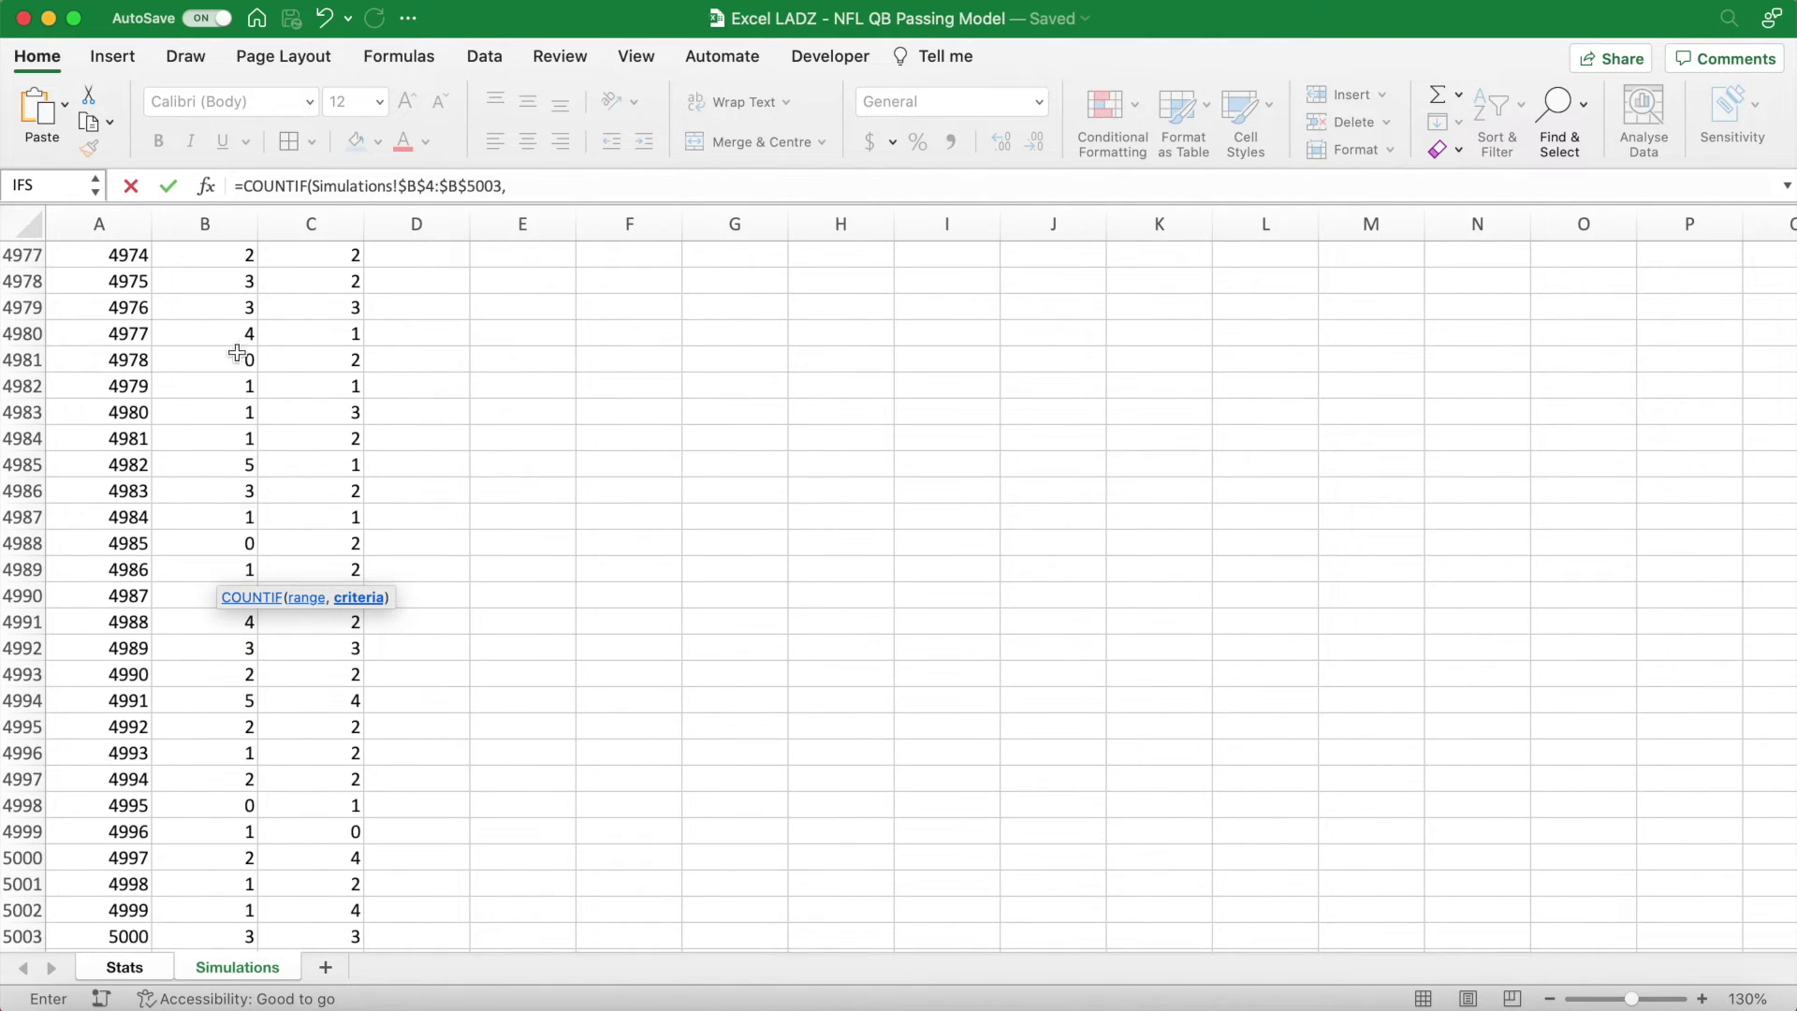
pyautogui.click(157, 973)
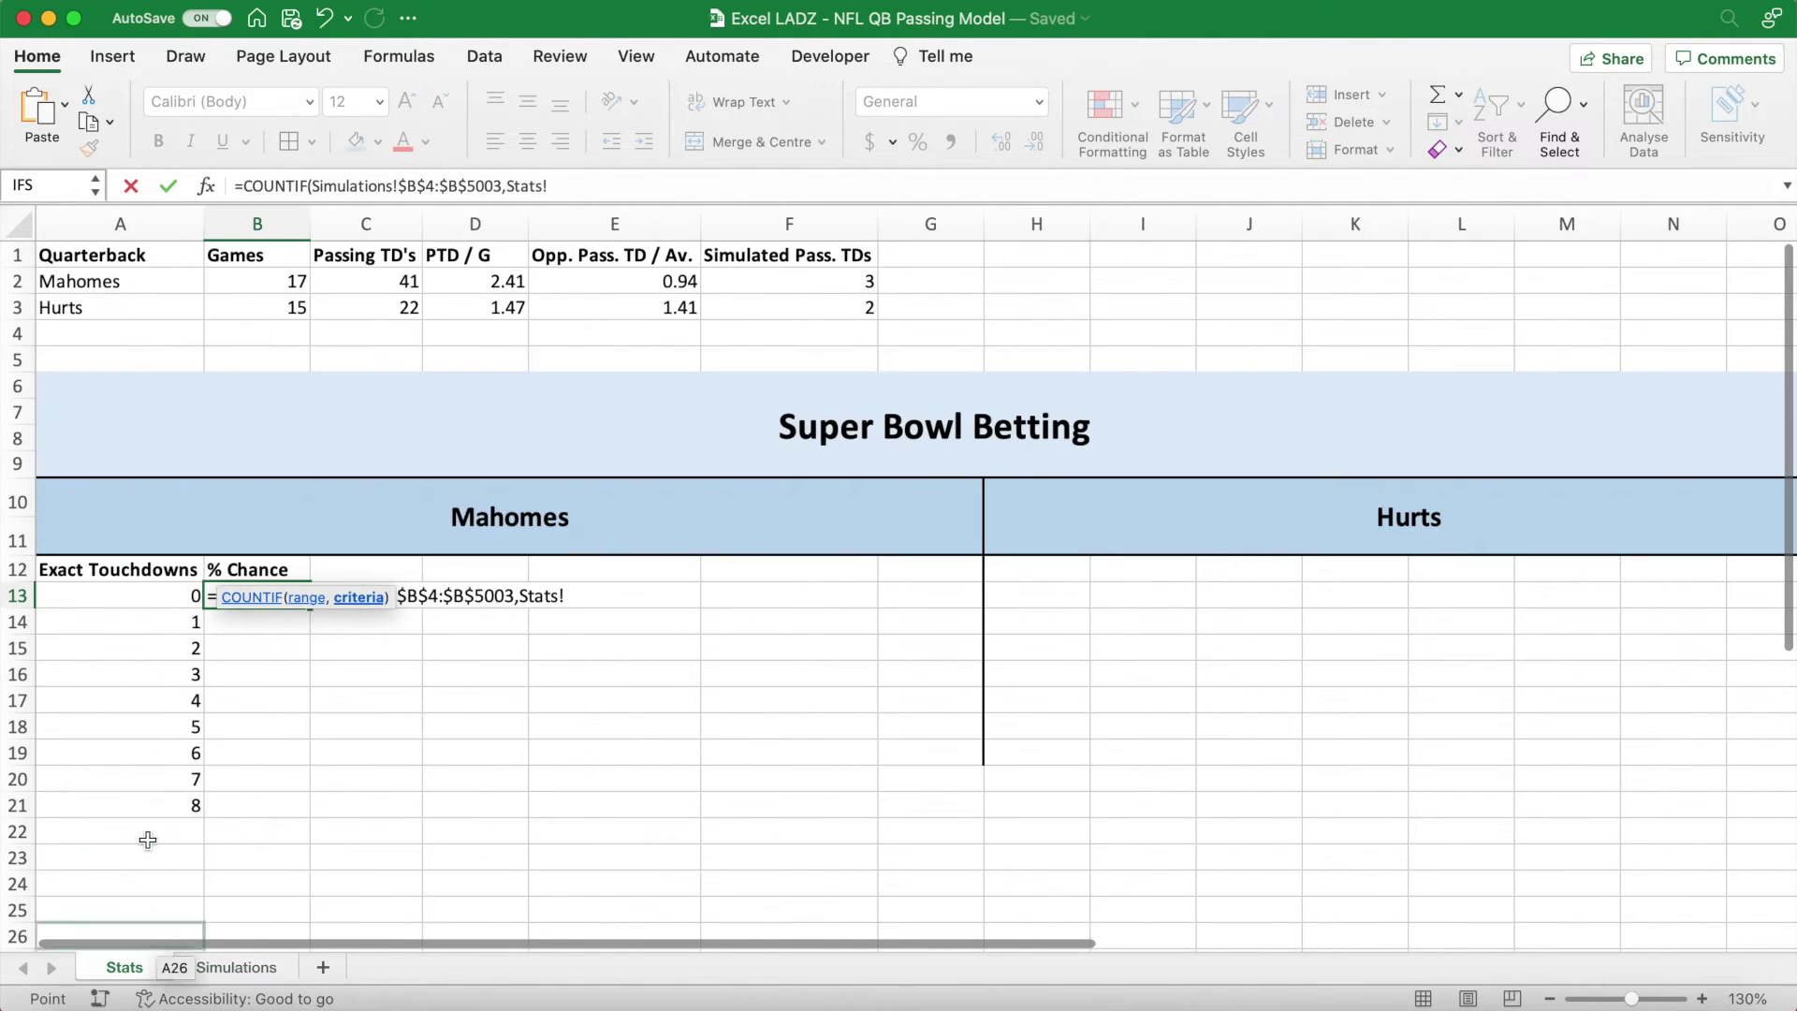
pyautogui.click(146, 603)
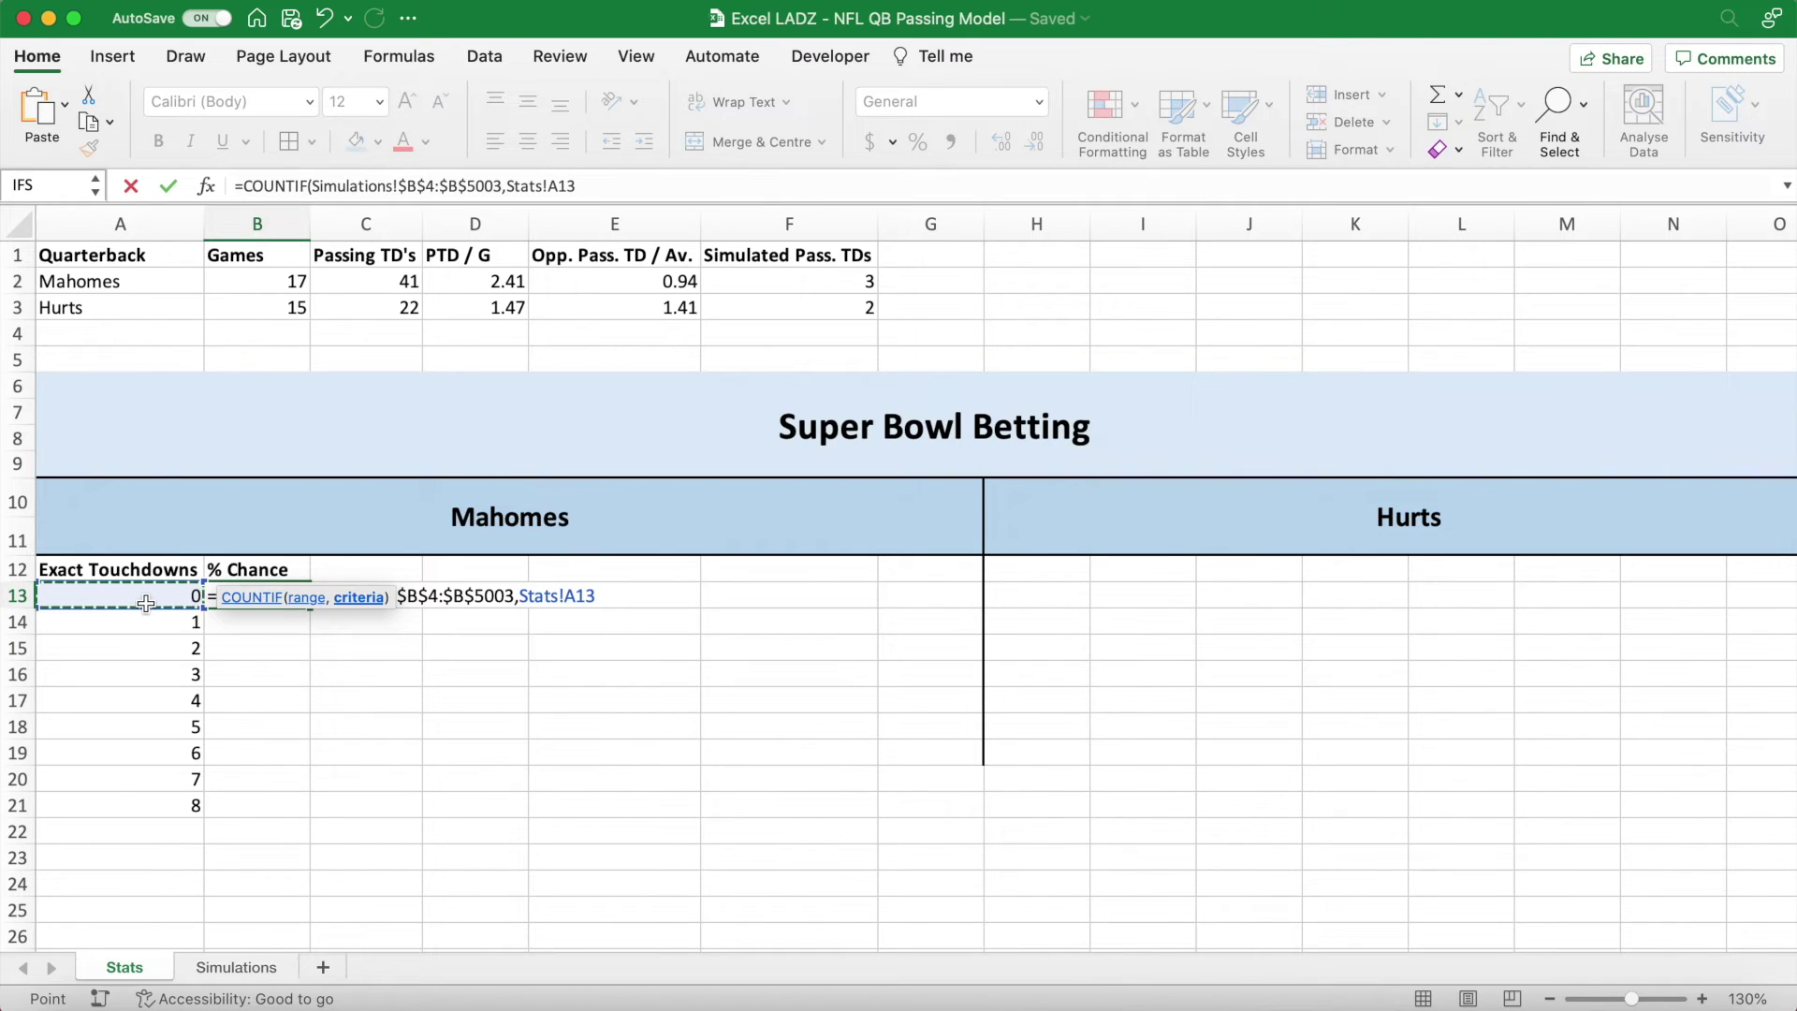
pyautogui.write(')')
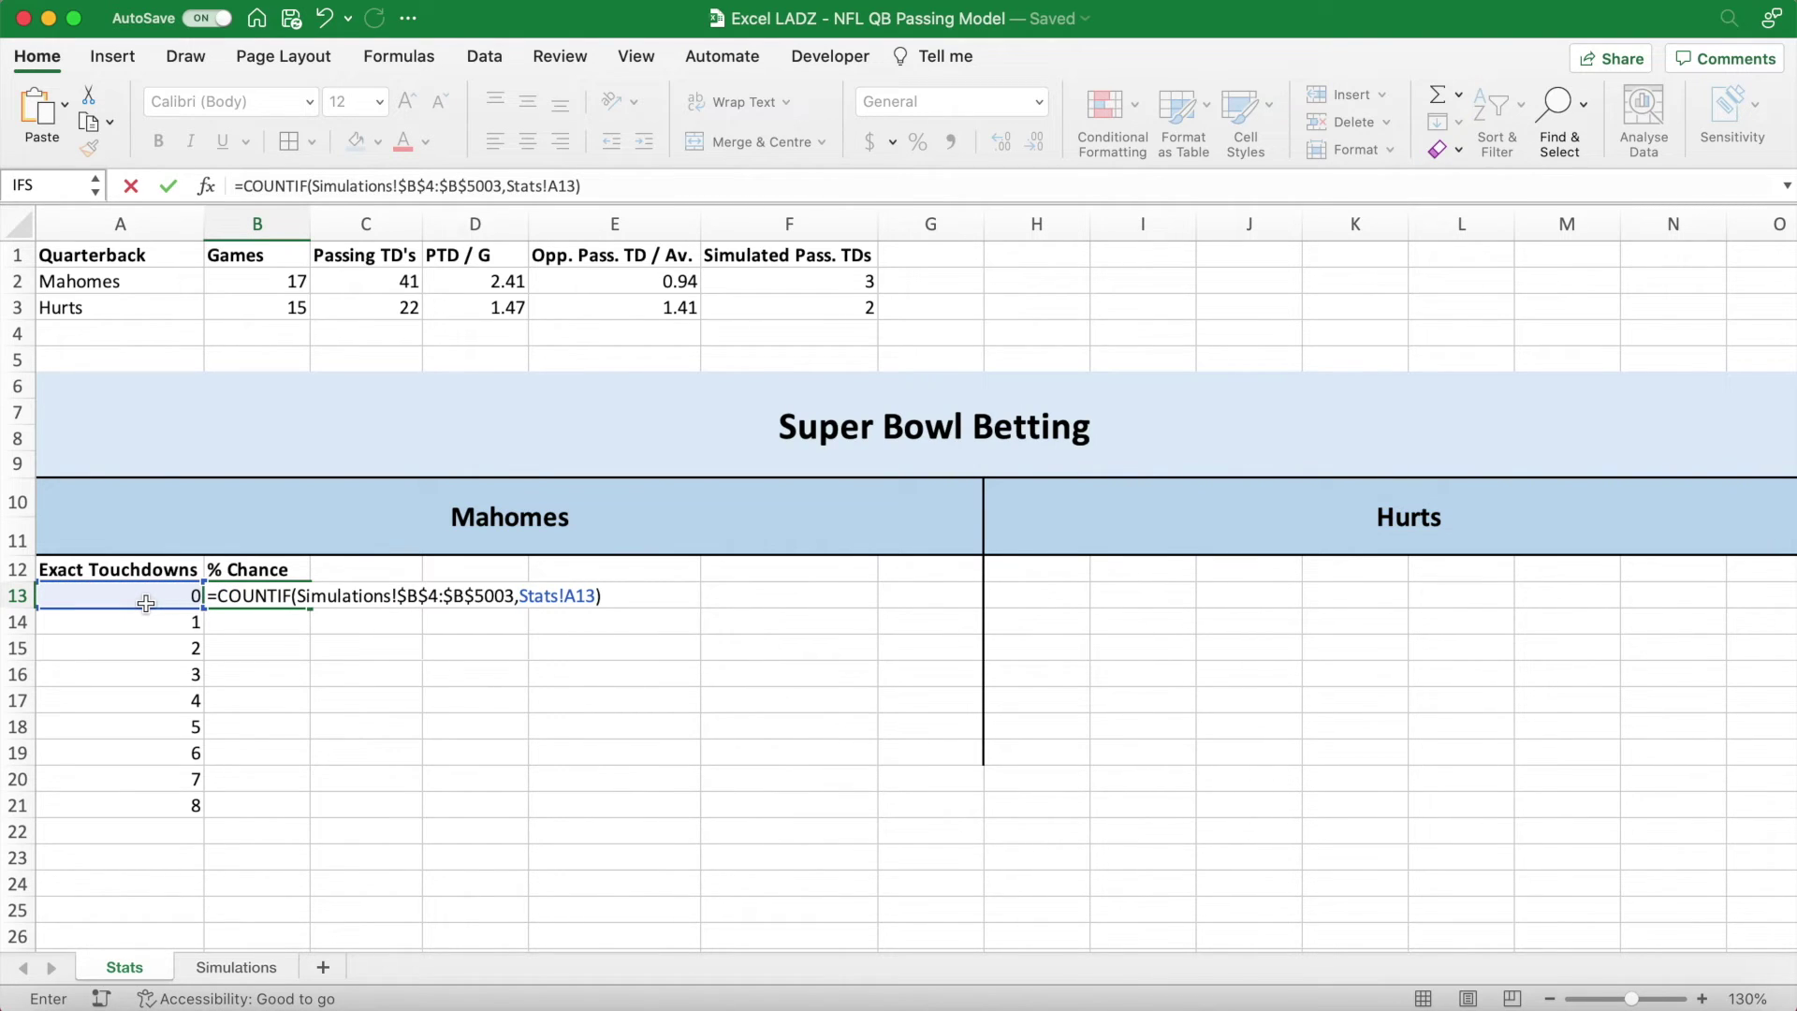
pyautogui.press('Return')
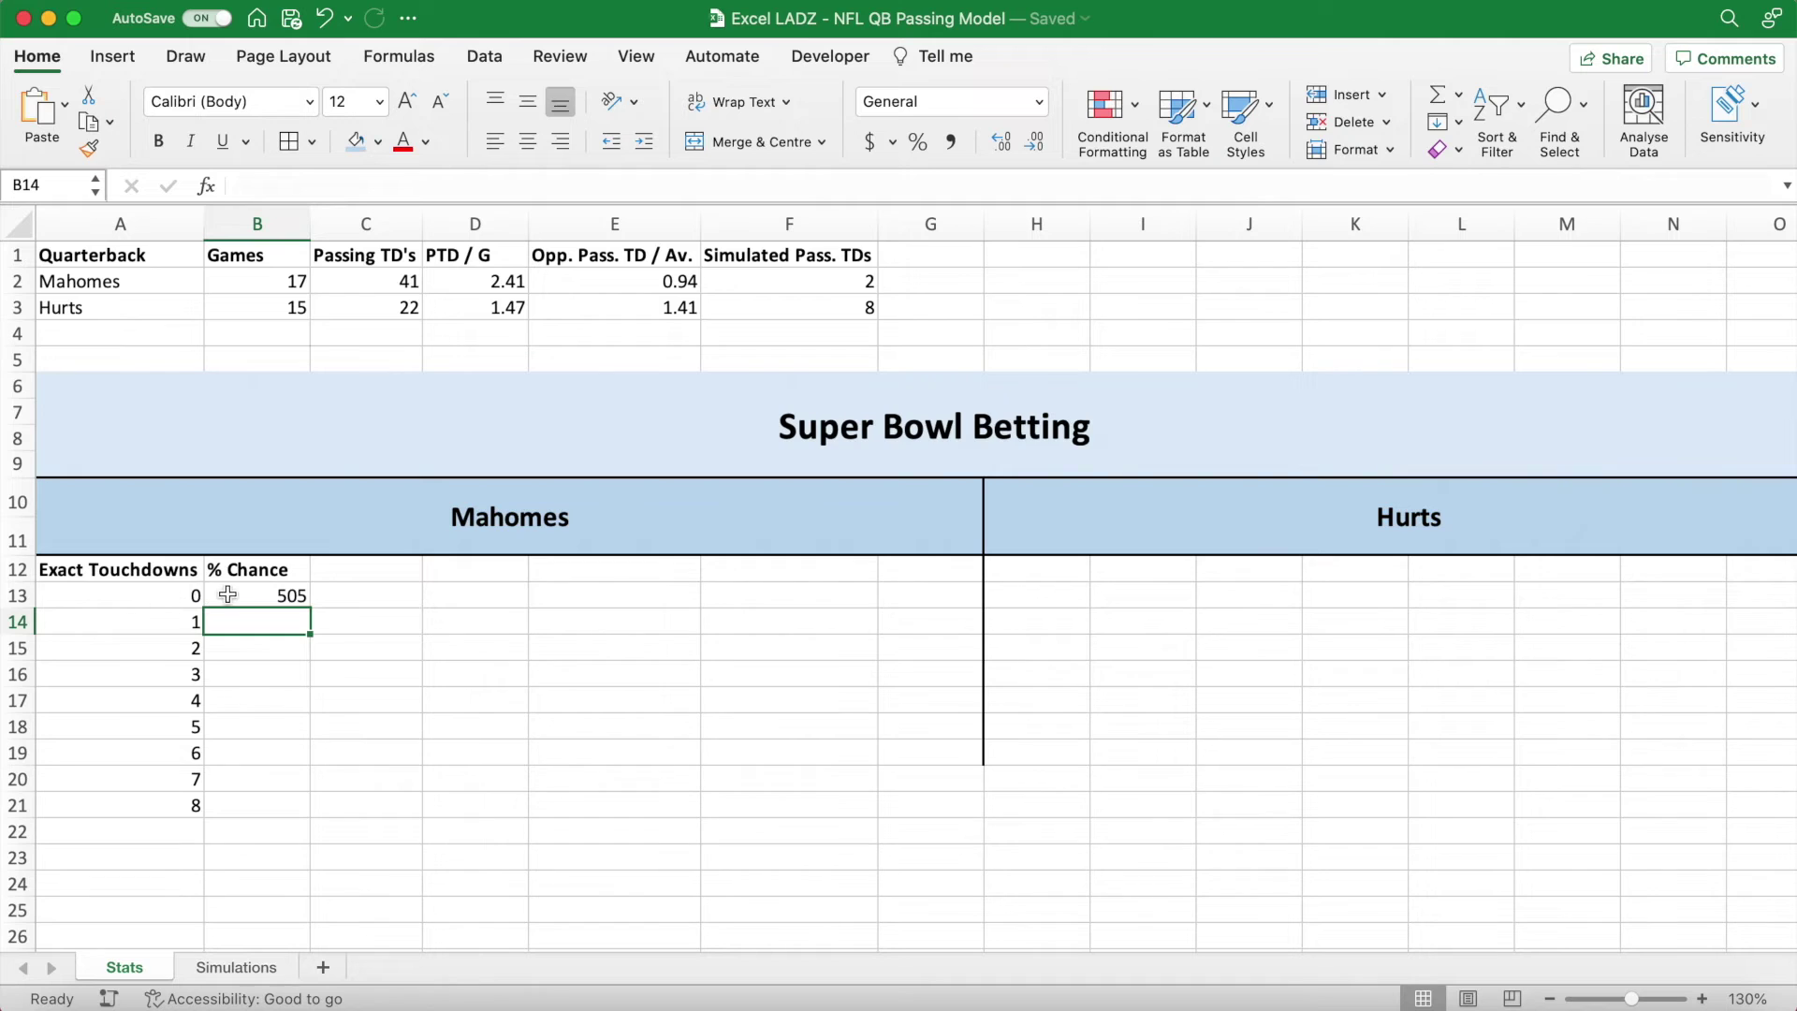
# Divide the COUNTIF formula in B13 by 5000 to turn the count into a chance.
pyautogui.click(236, 596)
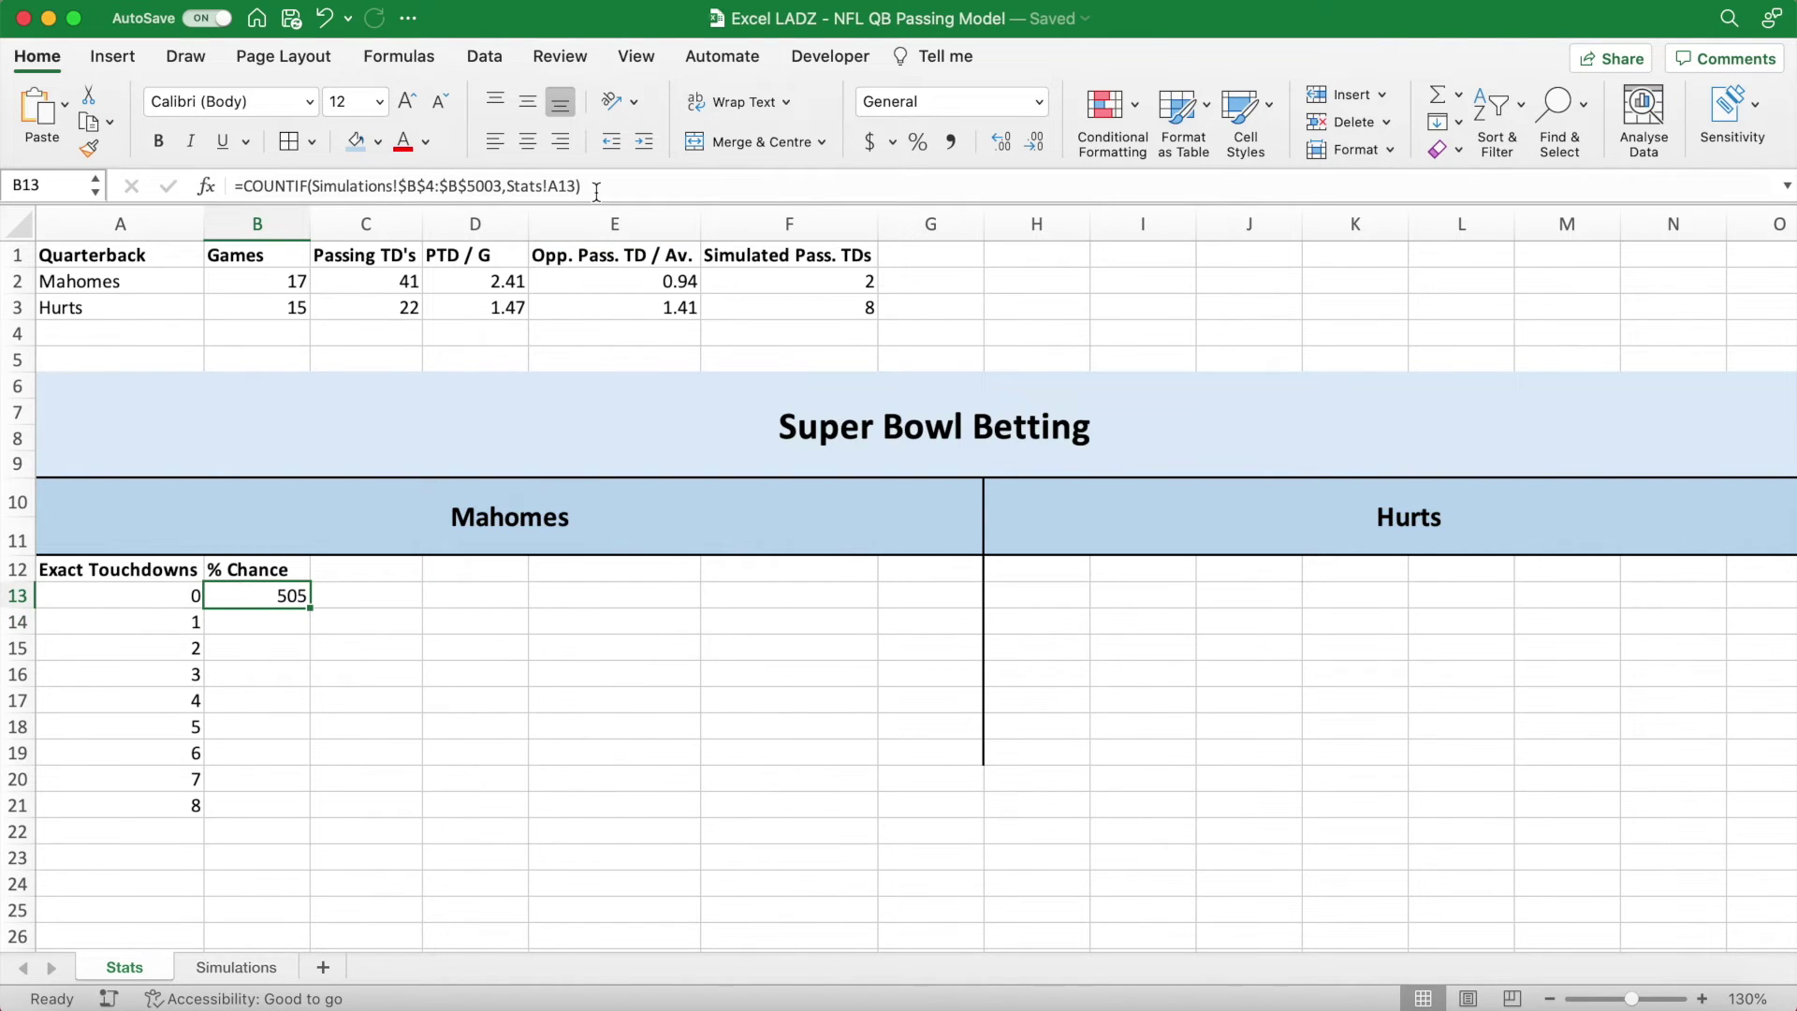
pyautogui.click(596, 190)
pyautogui.write('/500')
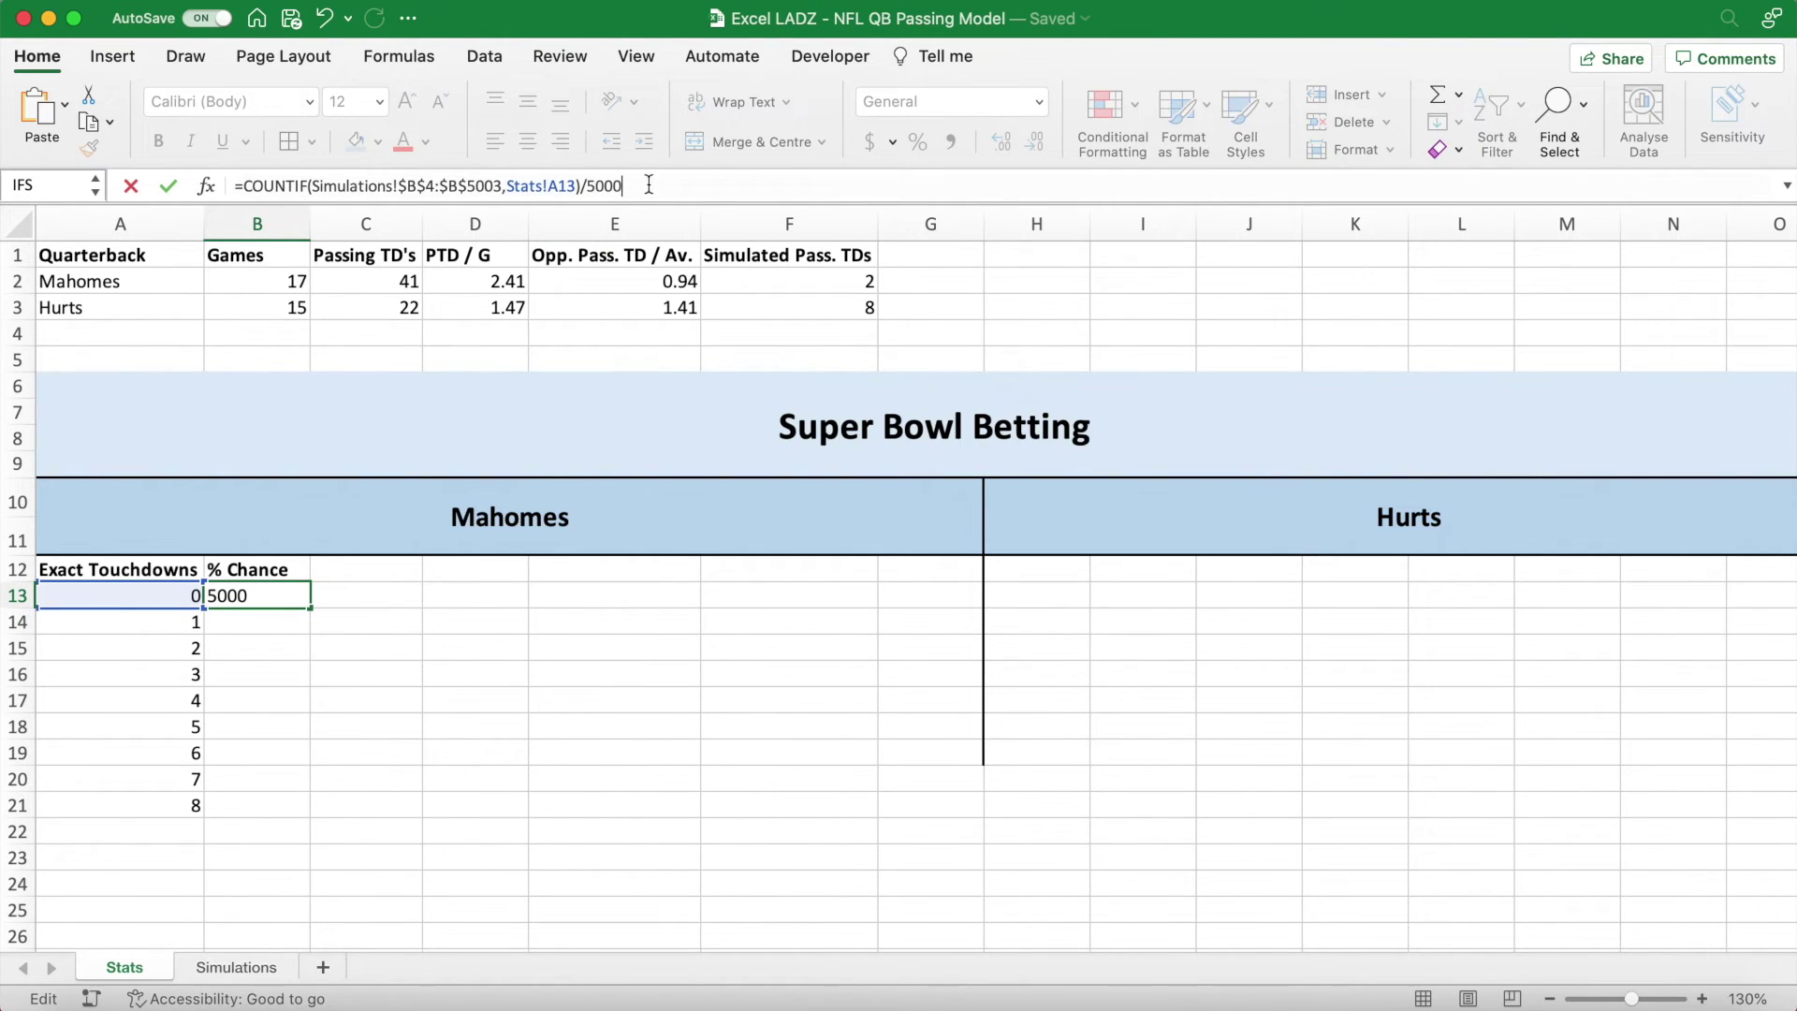
pyautogui.write('0')
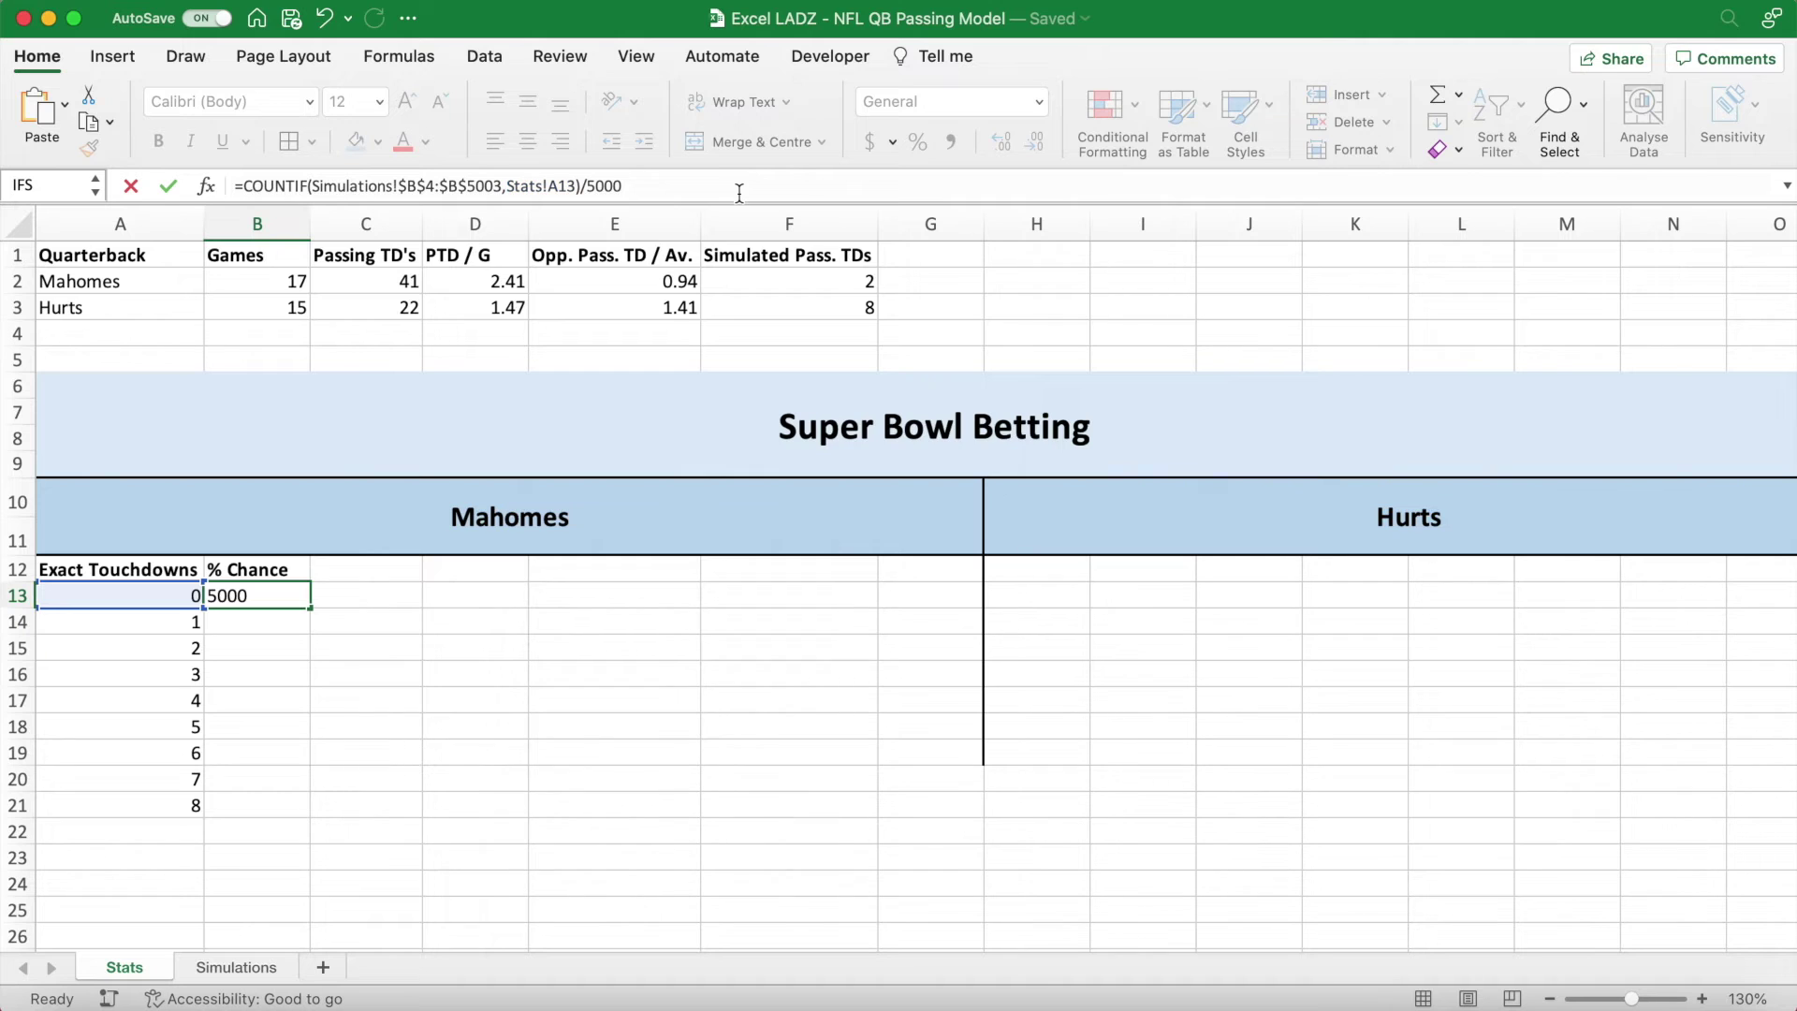
pyautogui.press('Return')
# Format B13:B21 as percentages with two decimals and fill the B13 formula down to B21.
pyautogui.moveTo(286, 594); pyautogui.dragTo(277, 802)
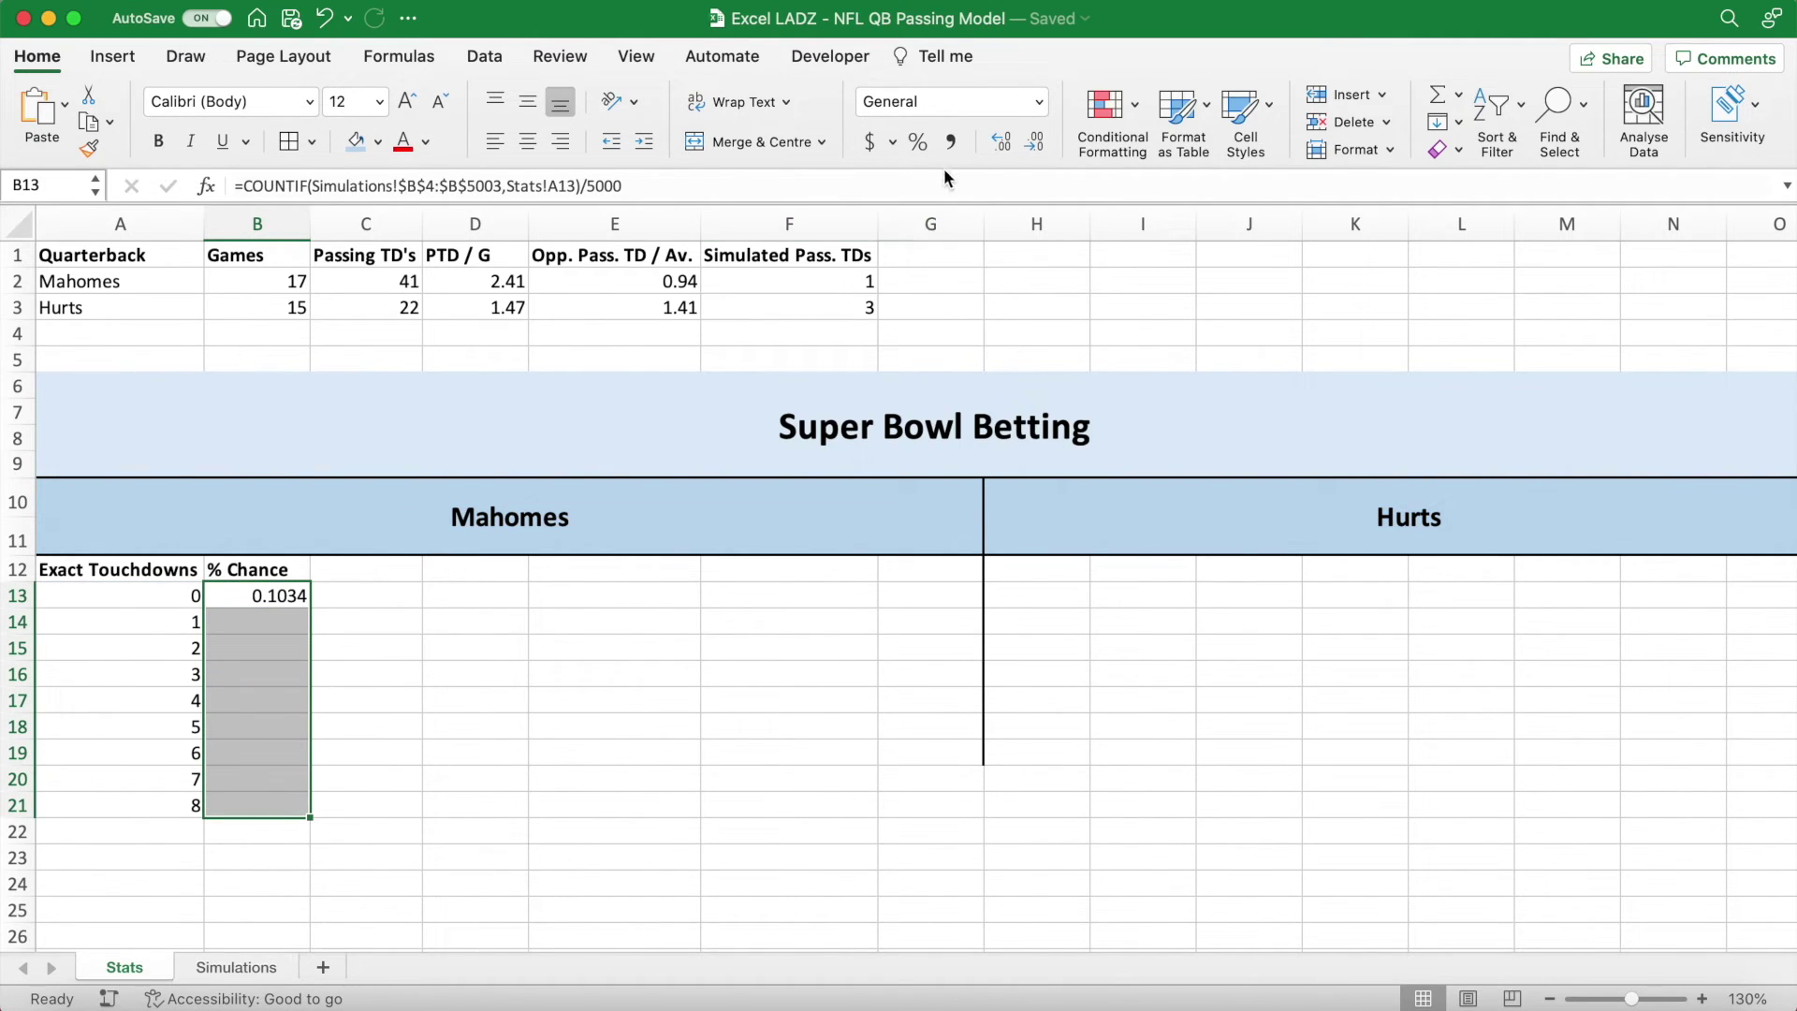
pyautogui.doubleClick(995, 145)
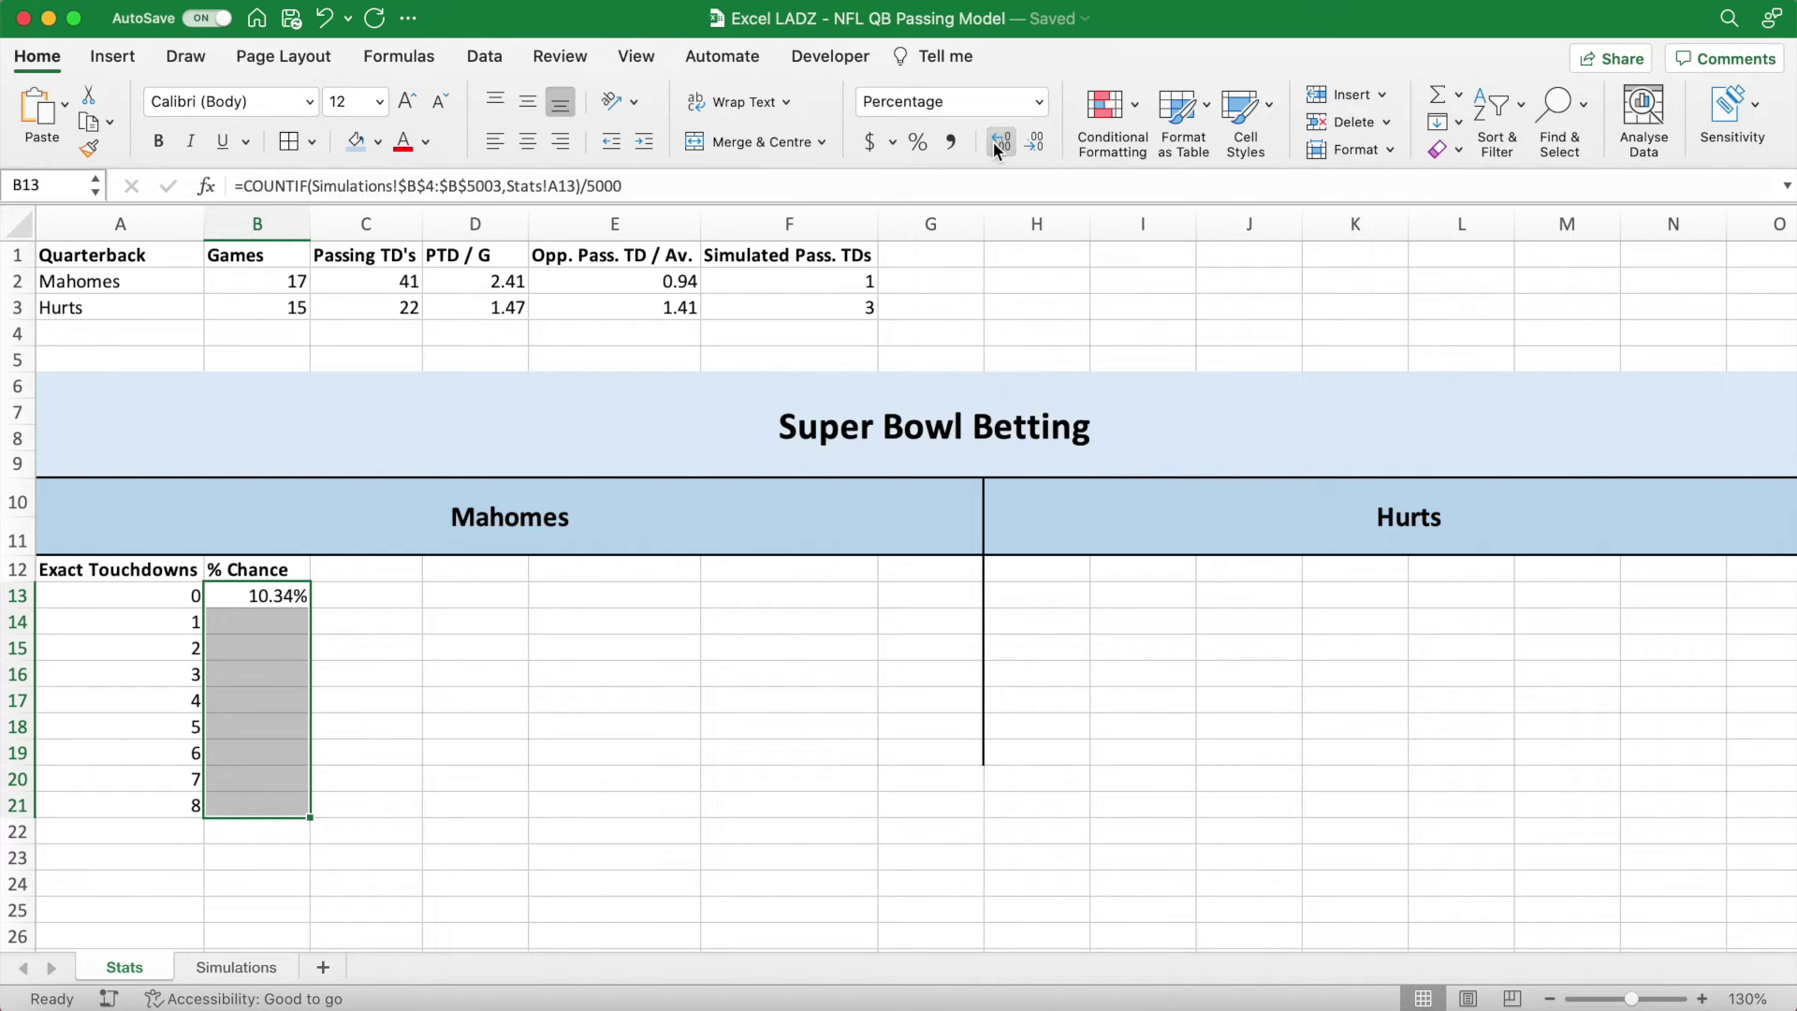
pyautogui.click(296, 601)
pyautogui.moveTo(311, 608); pyautogui.dragTo(305, 821)
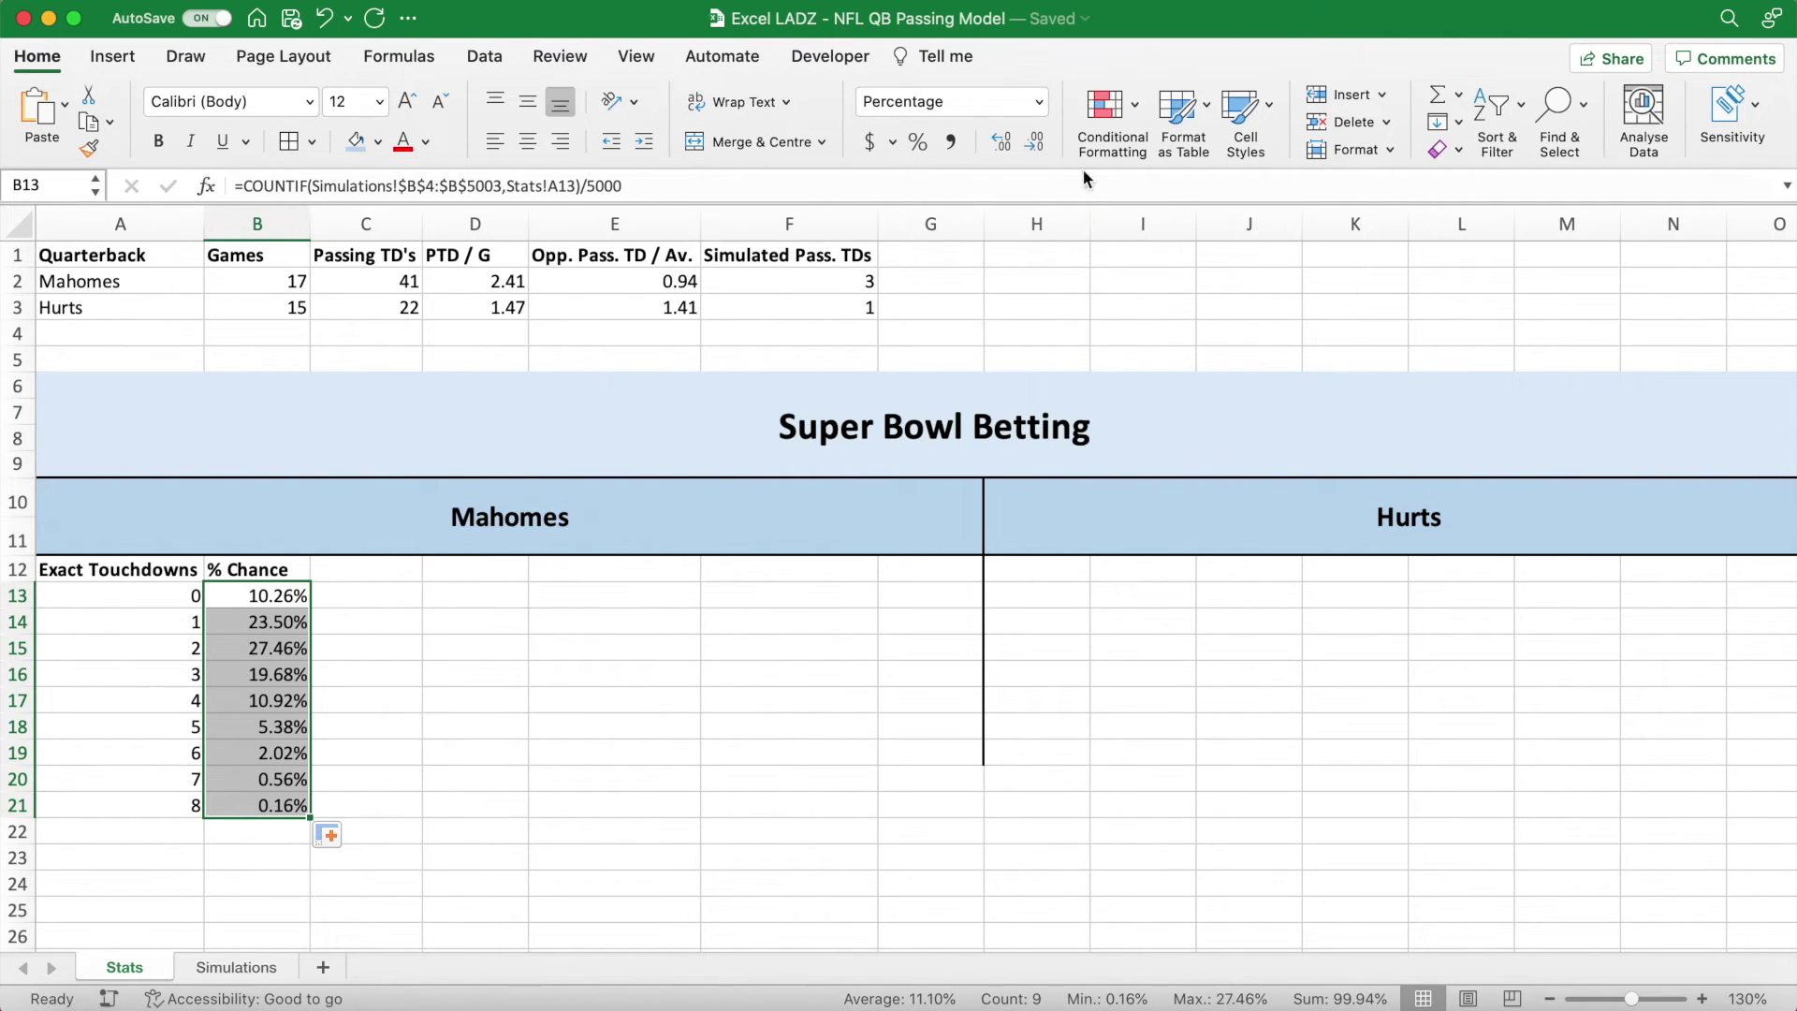
# Apply the green-yellow-red colour scale to the % Chance values in B13:B21.
pyautogui.click(1134, 105)
pyautogui.moveTo(1216, 265)
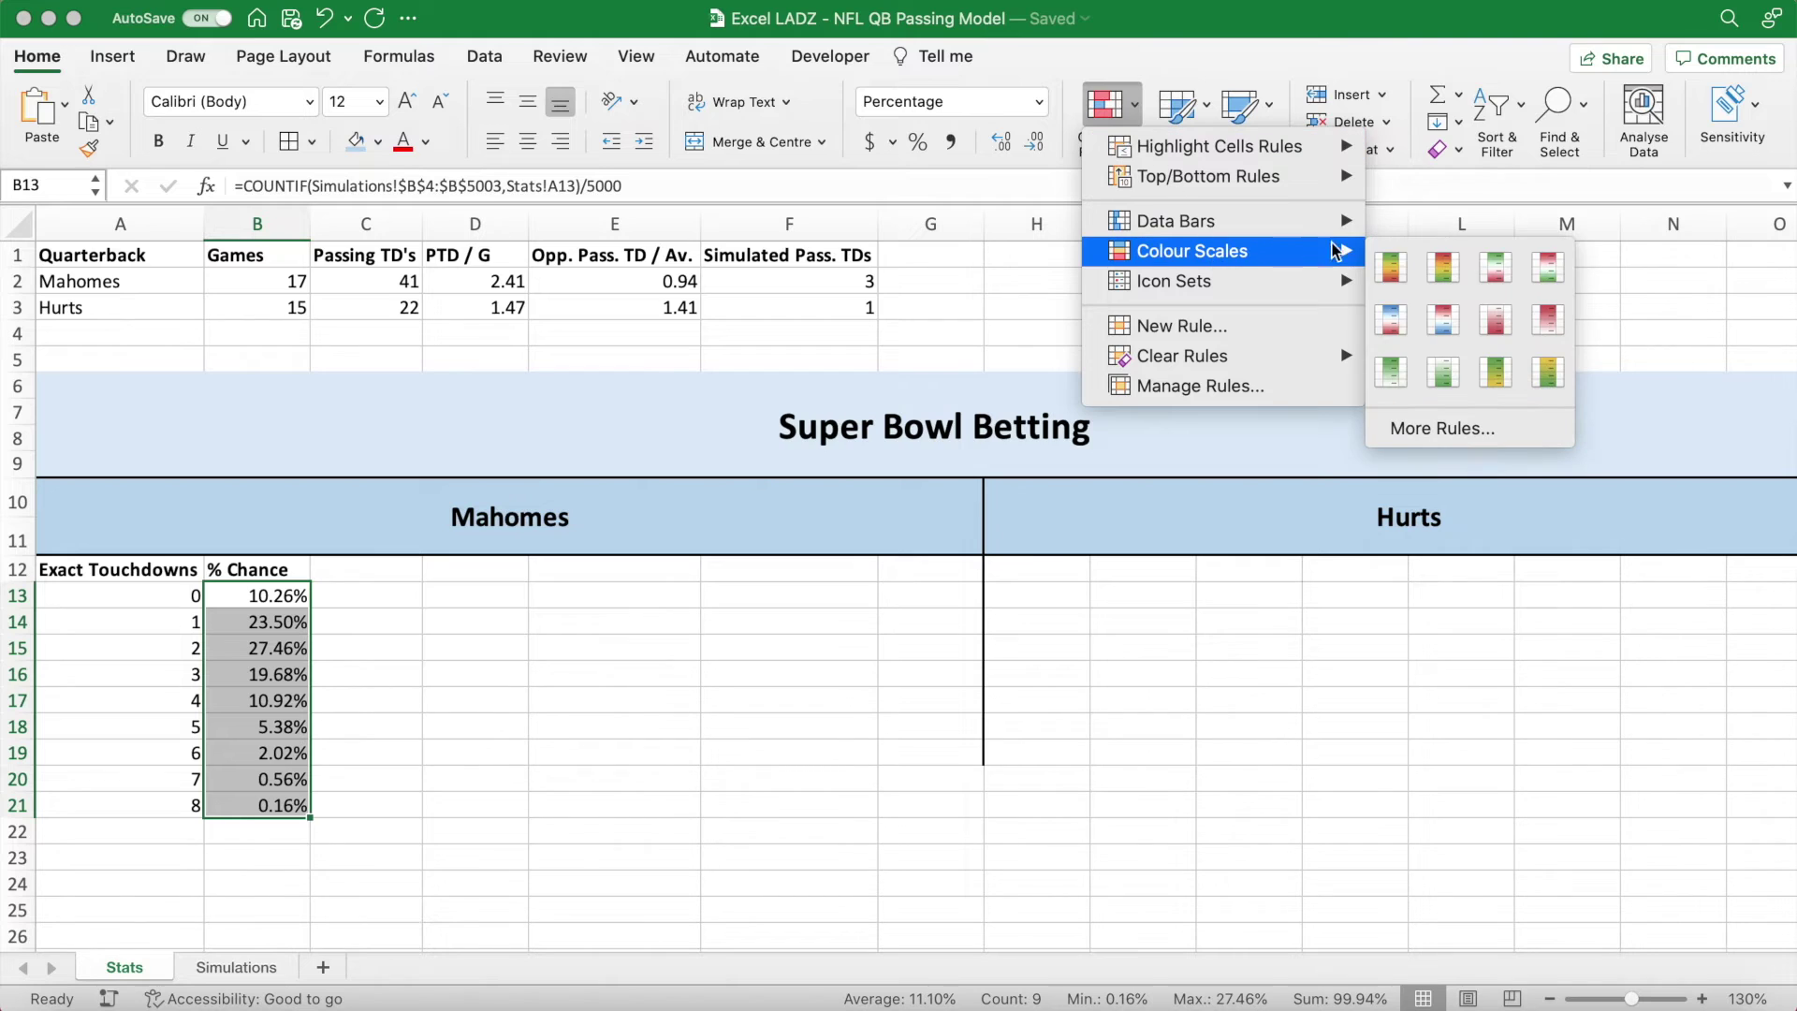
pyautogui.click(1392, 268)
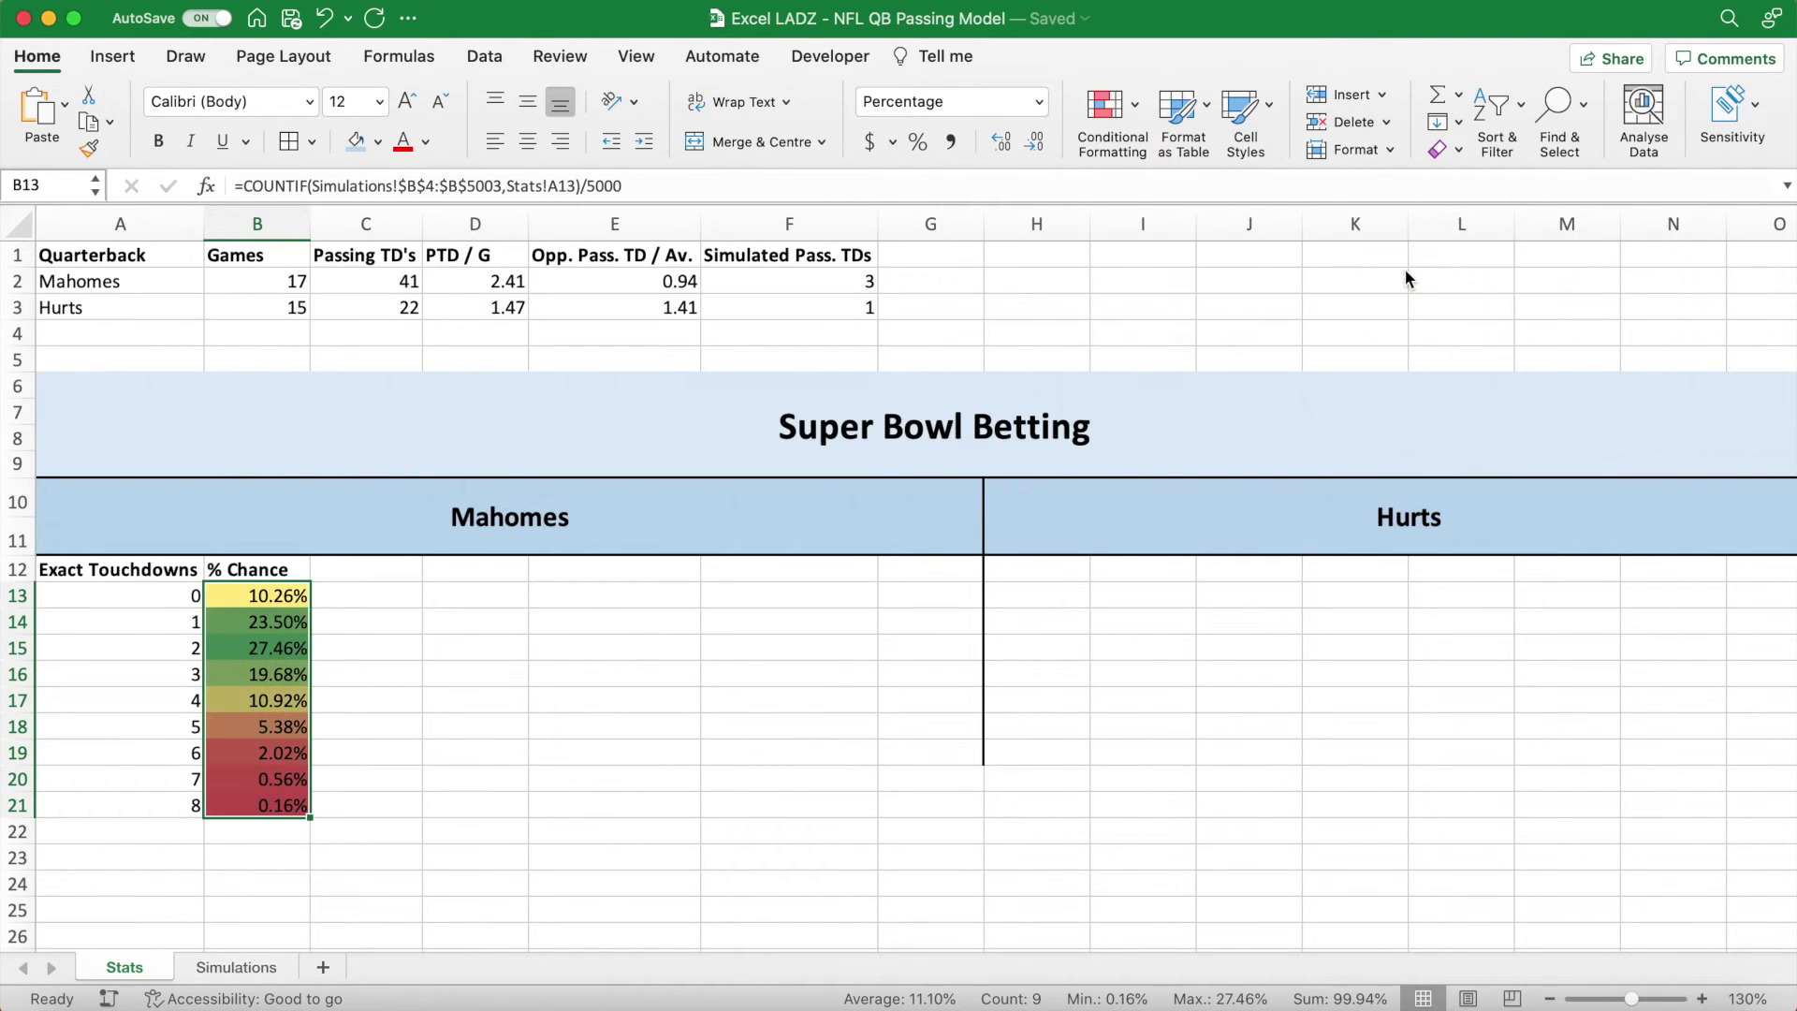
# Recalculate the workbook repeatedly to examine how Mahomes' % Chance values vary between simulation runs.
pyautogui.click(406, 652)
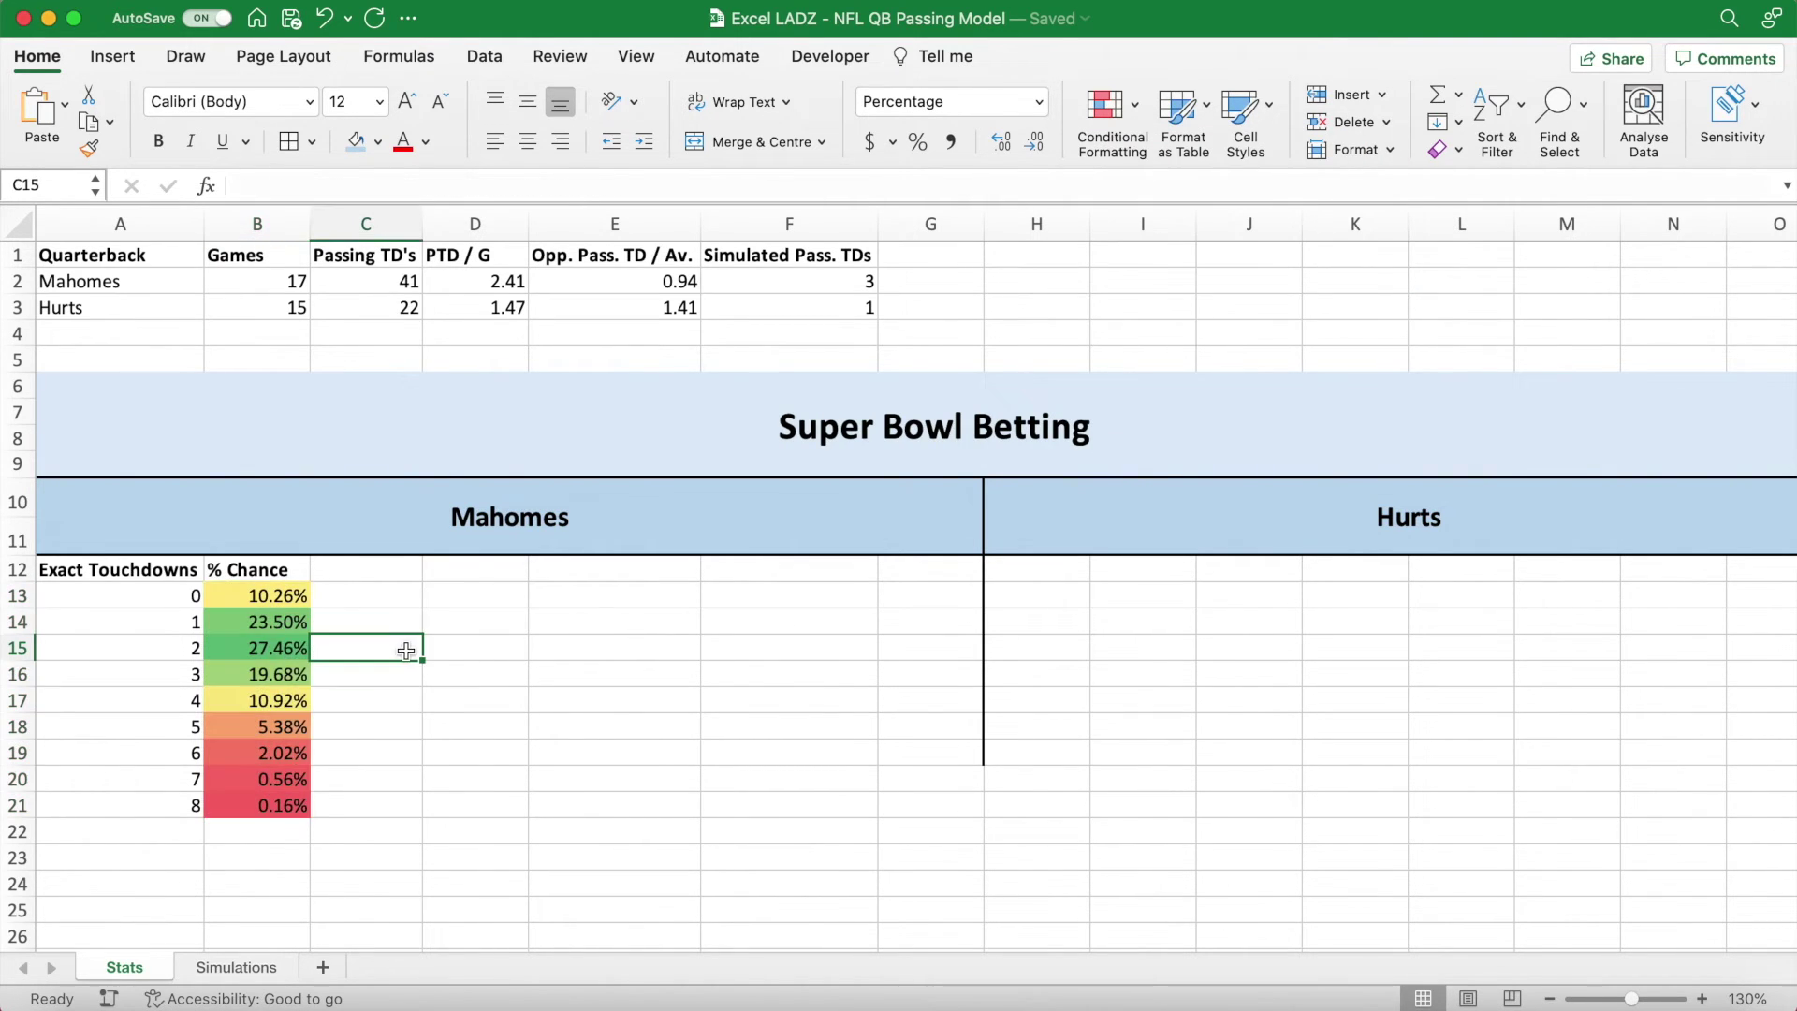
pyautogui.press('F9')
pyautogui.press('F9')
pyautogui.press('F9')
pyautogui.press('F9')
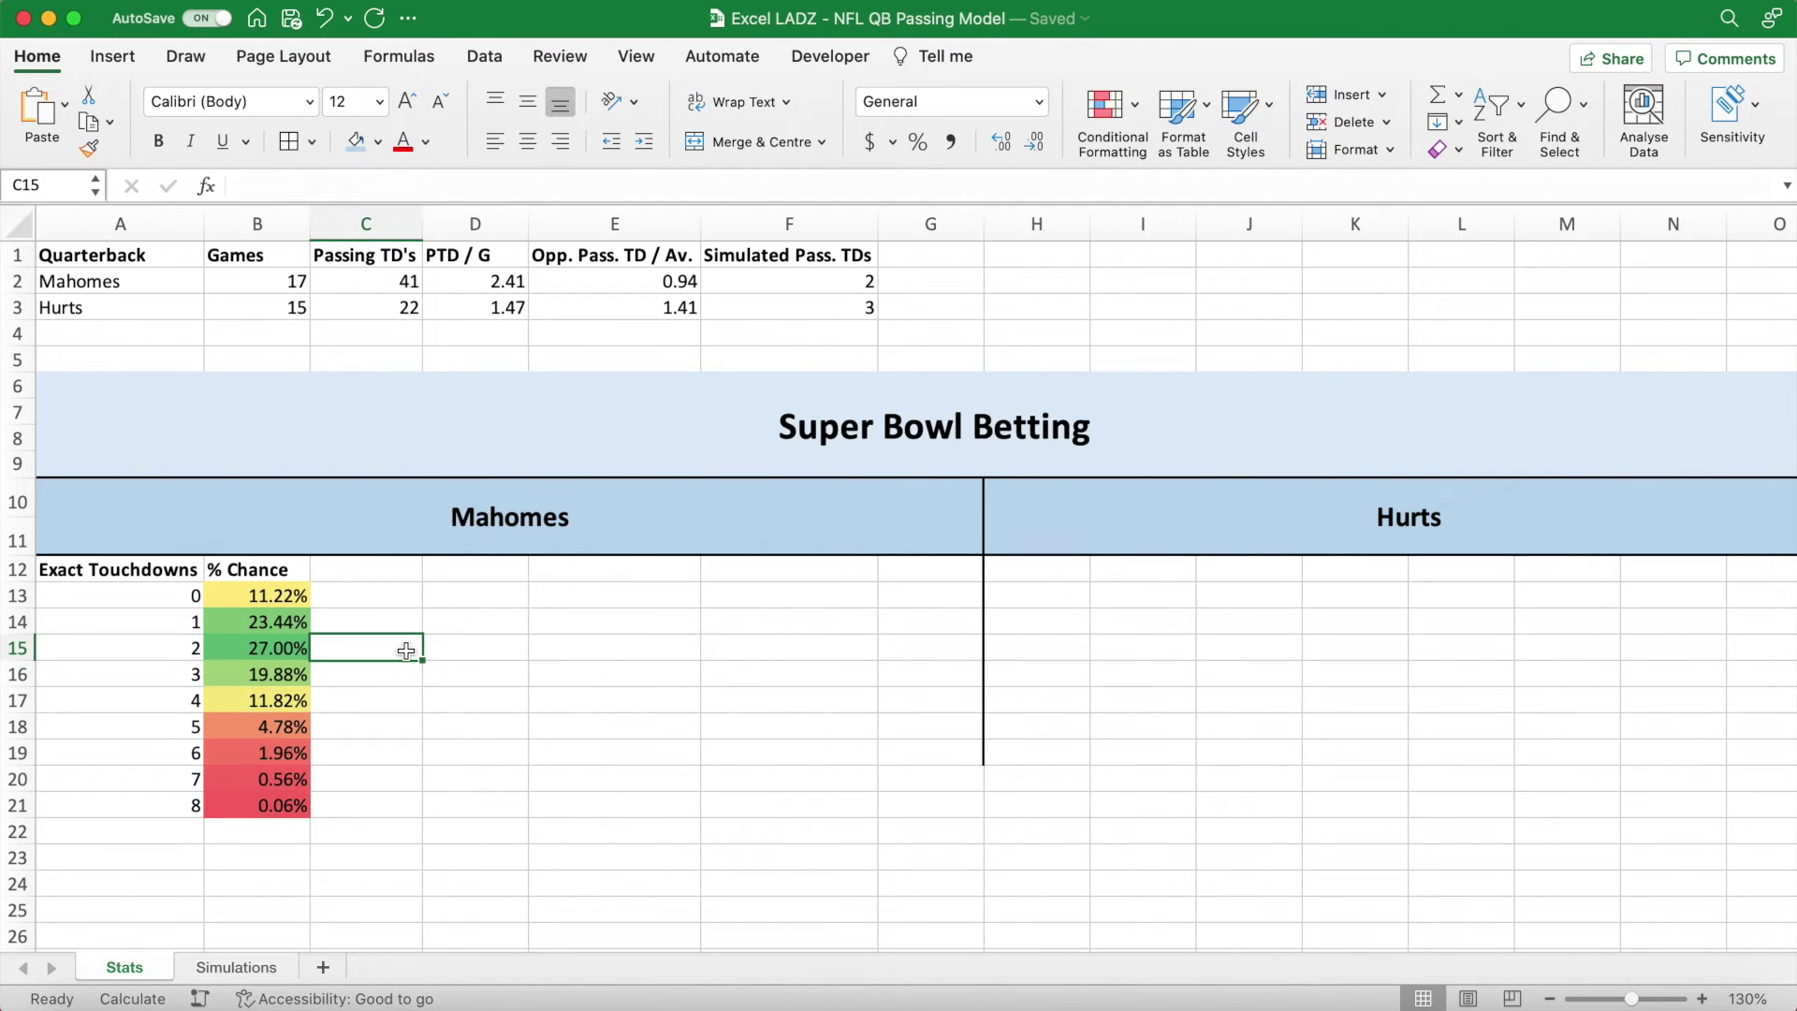
pyautogui.press('F9')
pyautogui.press('F9')
pyautogui.press('F9')
pyautogui.press('F9')
pyautogui.press('F9')
pyautogui.press('F9')
pyautogui.press('F9')
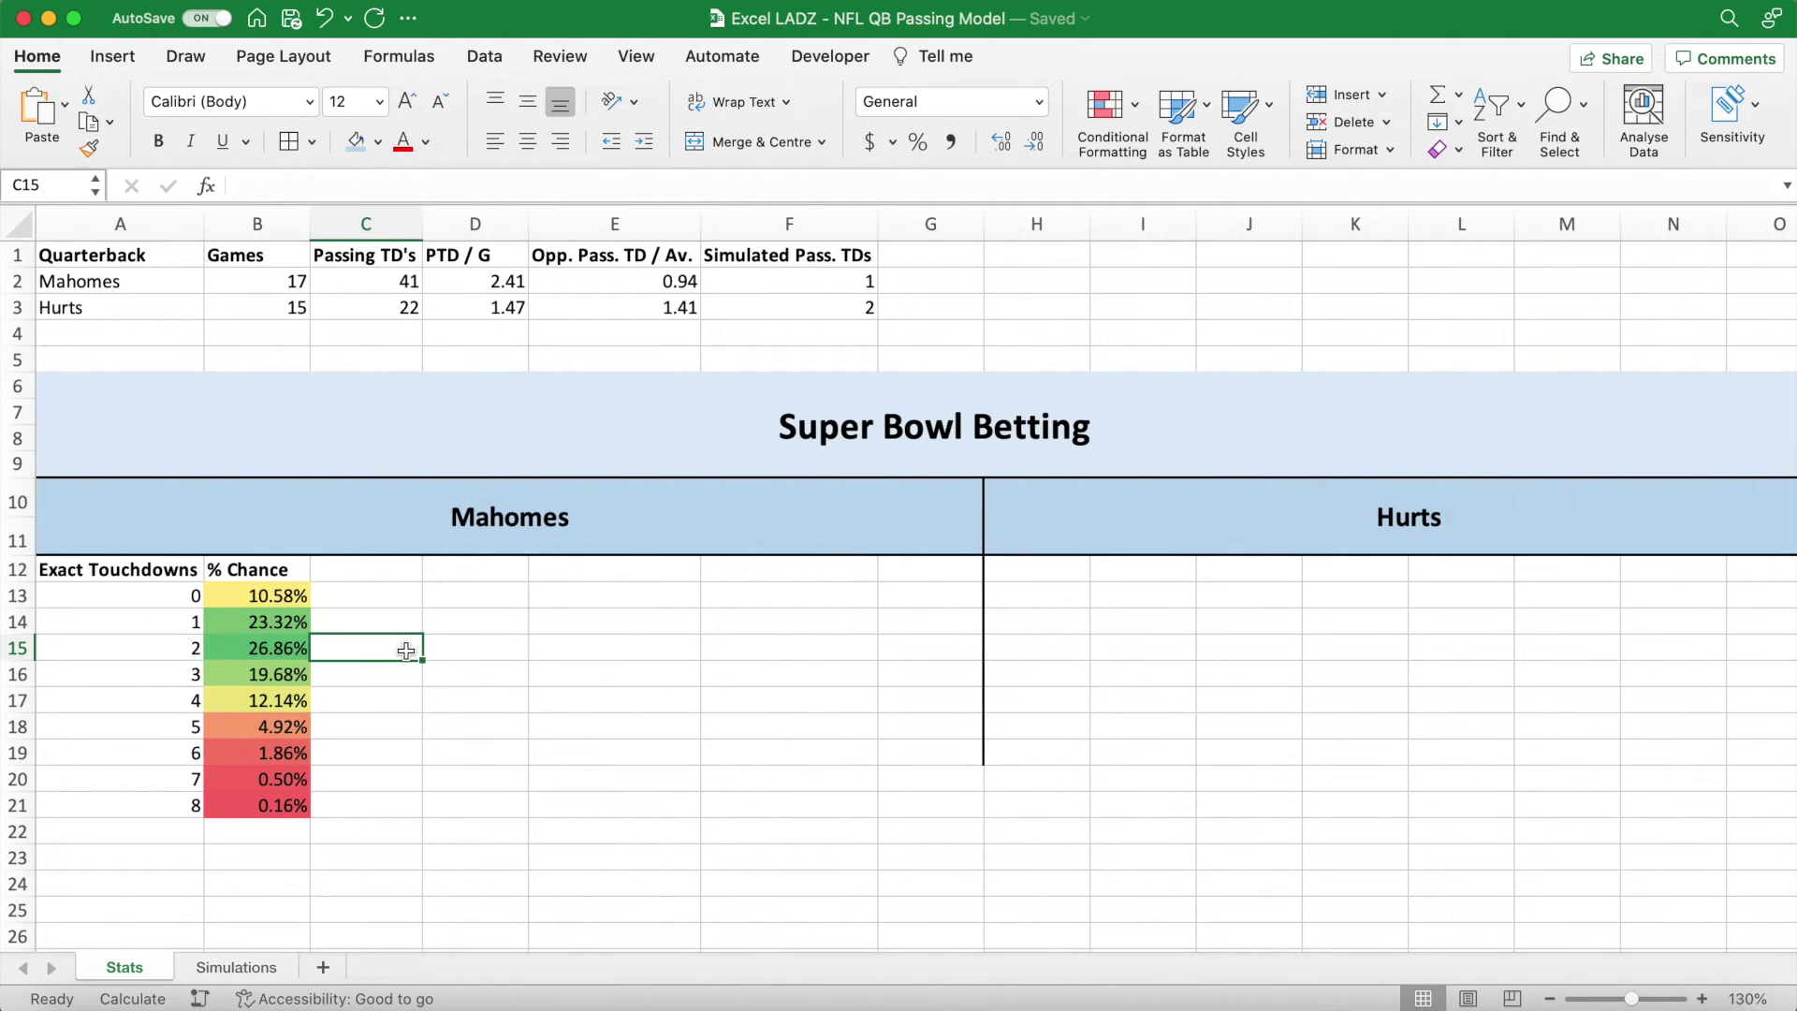
pyautogui.press('F9')
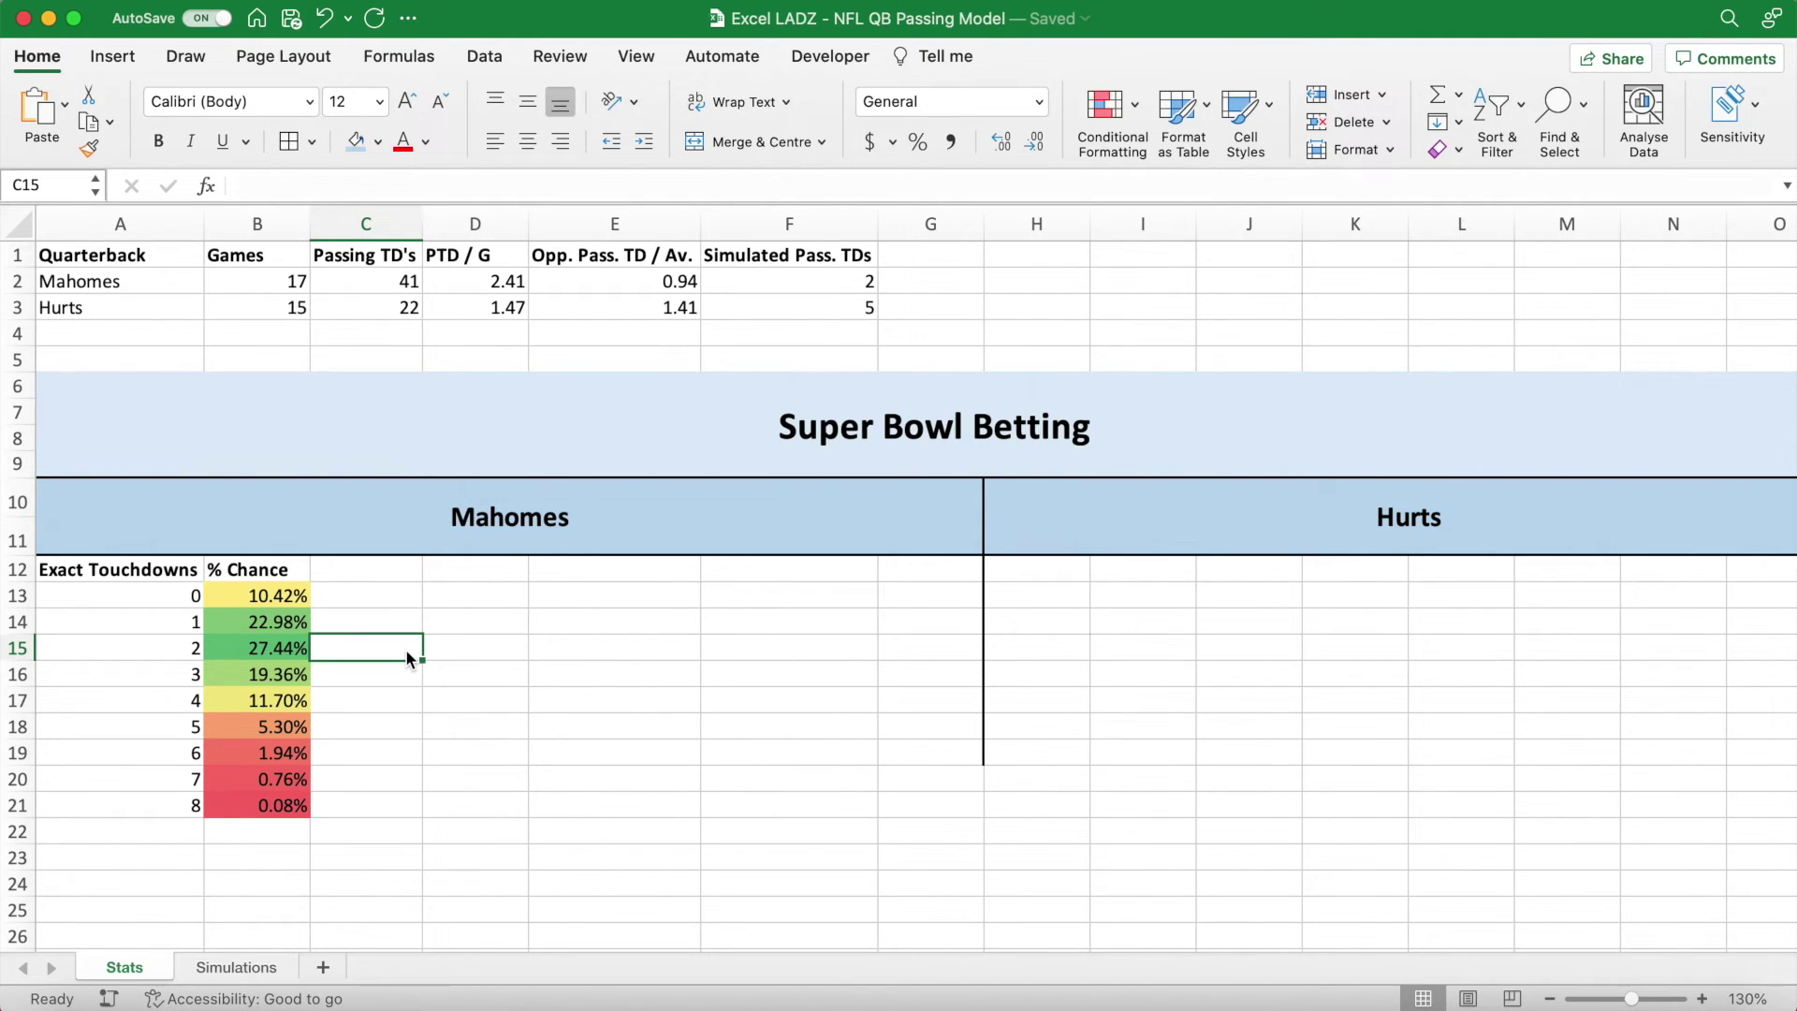
# Enter the heading "True Odds" in C12 and the formula =1/B13 in C13.
pyautogui.click(377, 574)
pyautogui.write('True Odds')
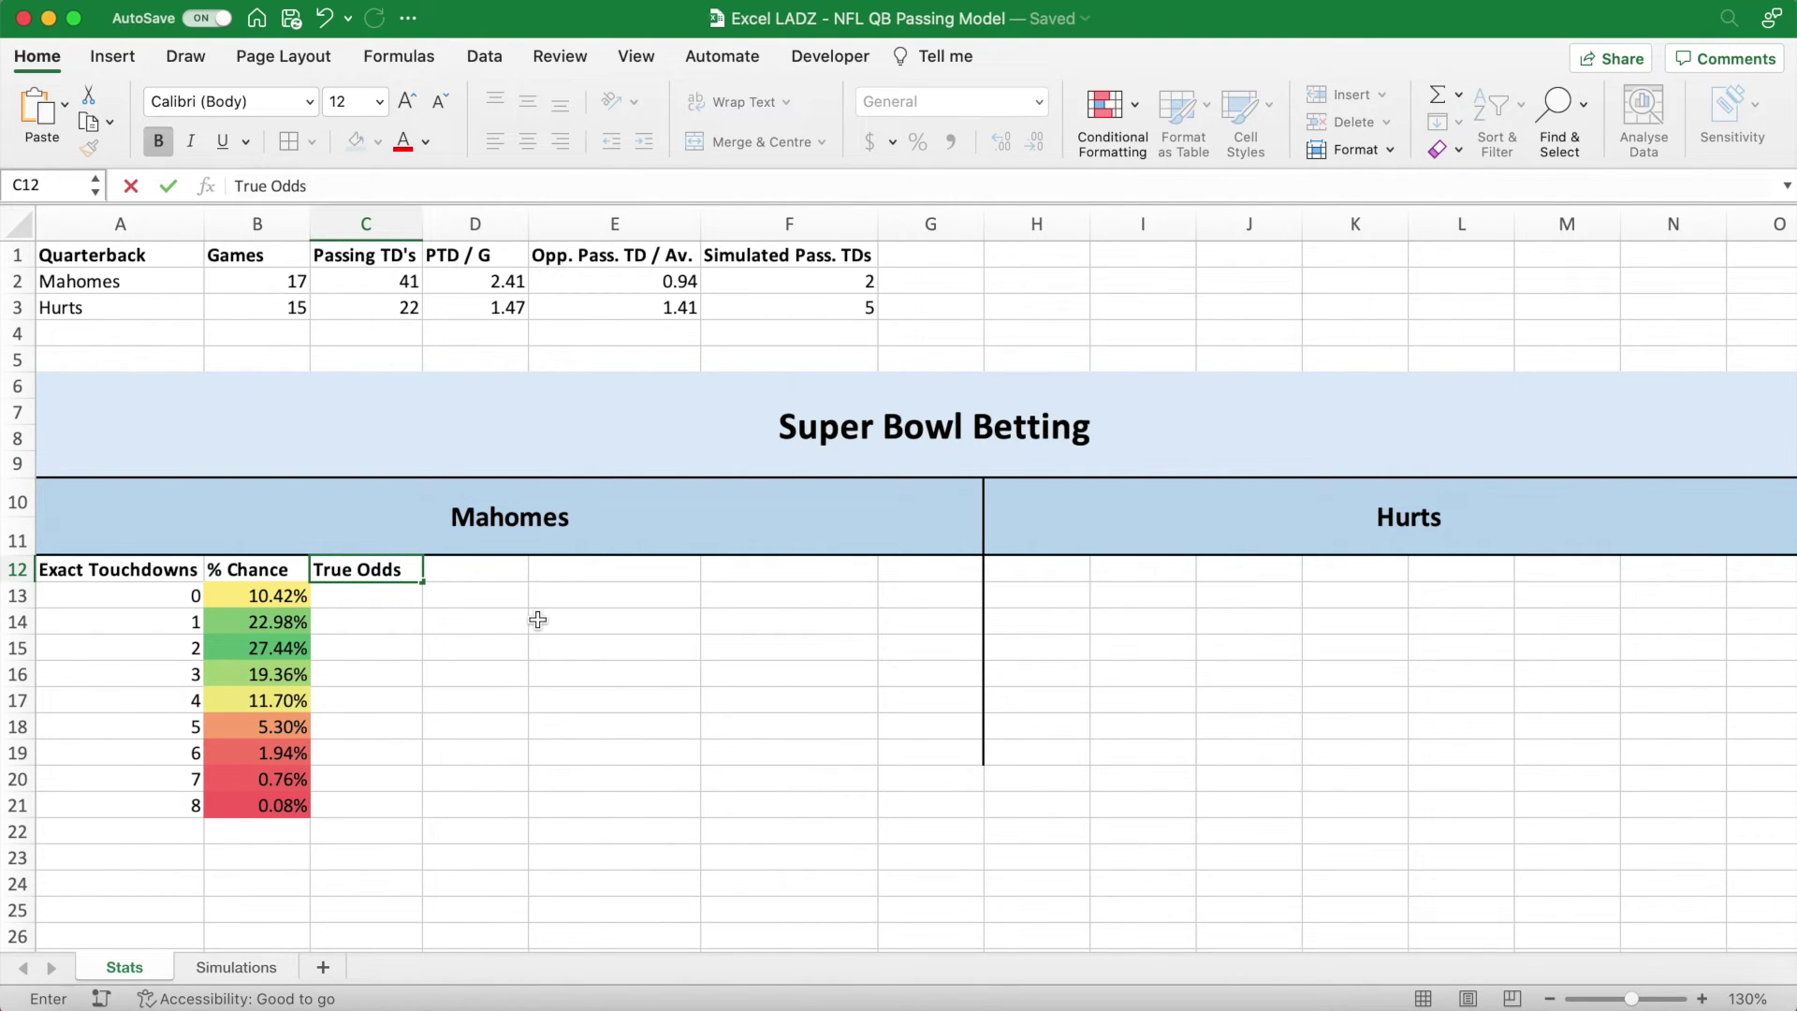
pyautogui.hotkey('ctrl', 'Return')
pyautogui.press('Return')
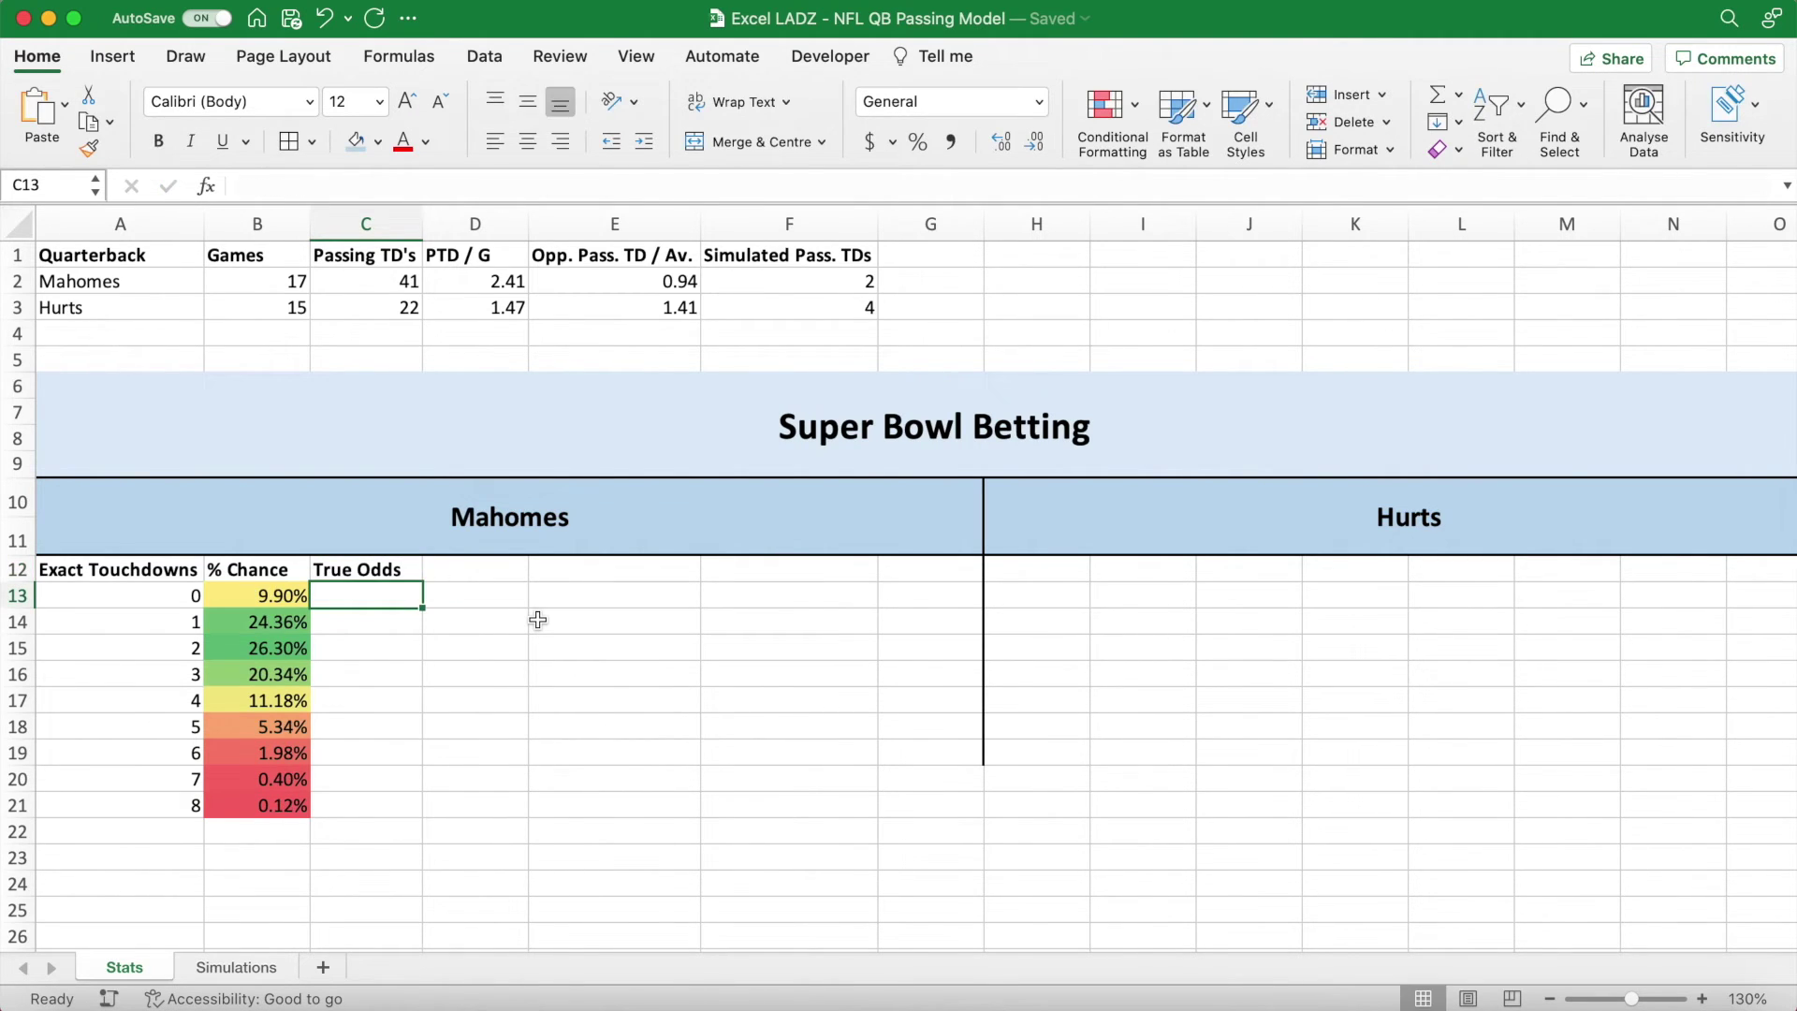
pyautogui.write('=1/')
pyautogui.press('Left')
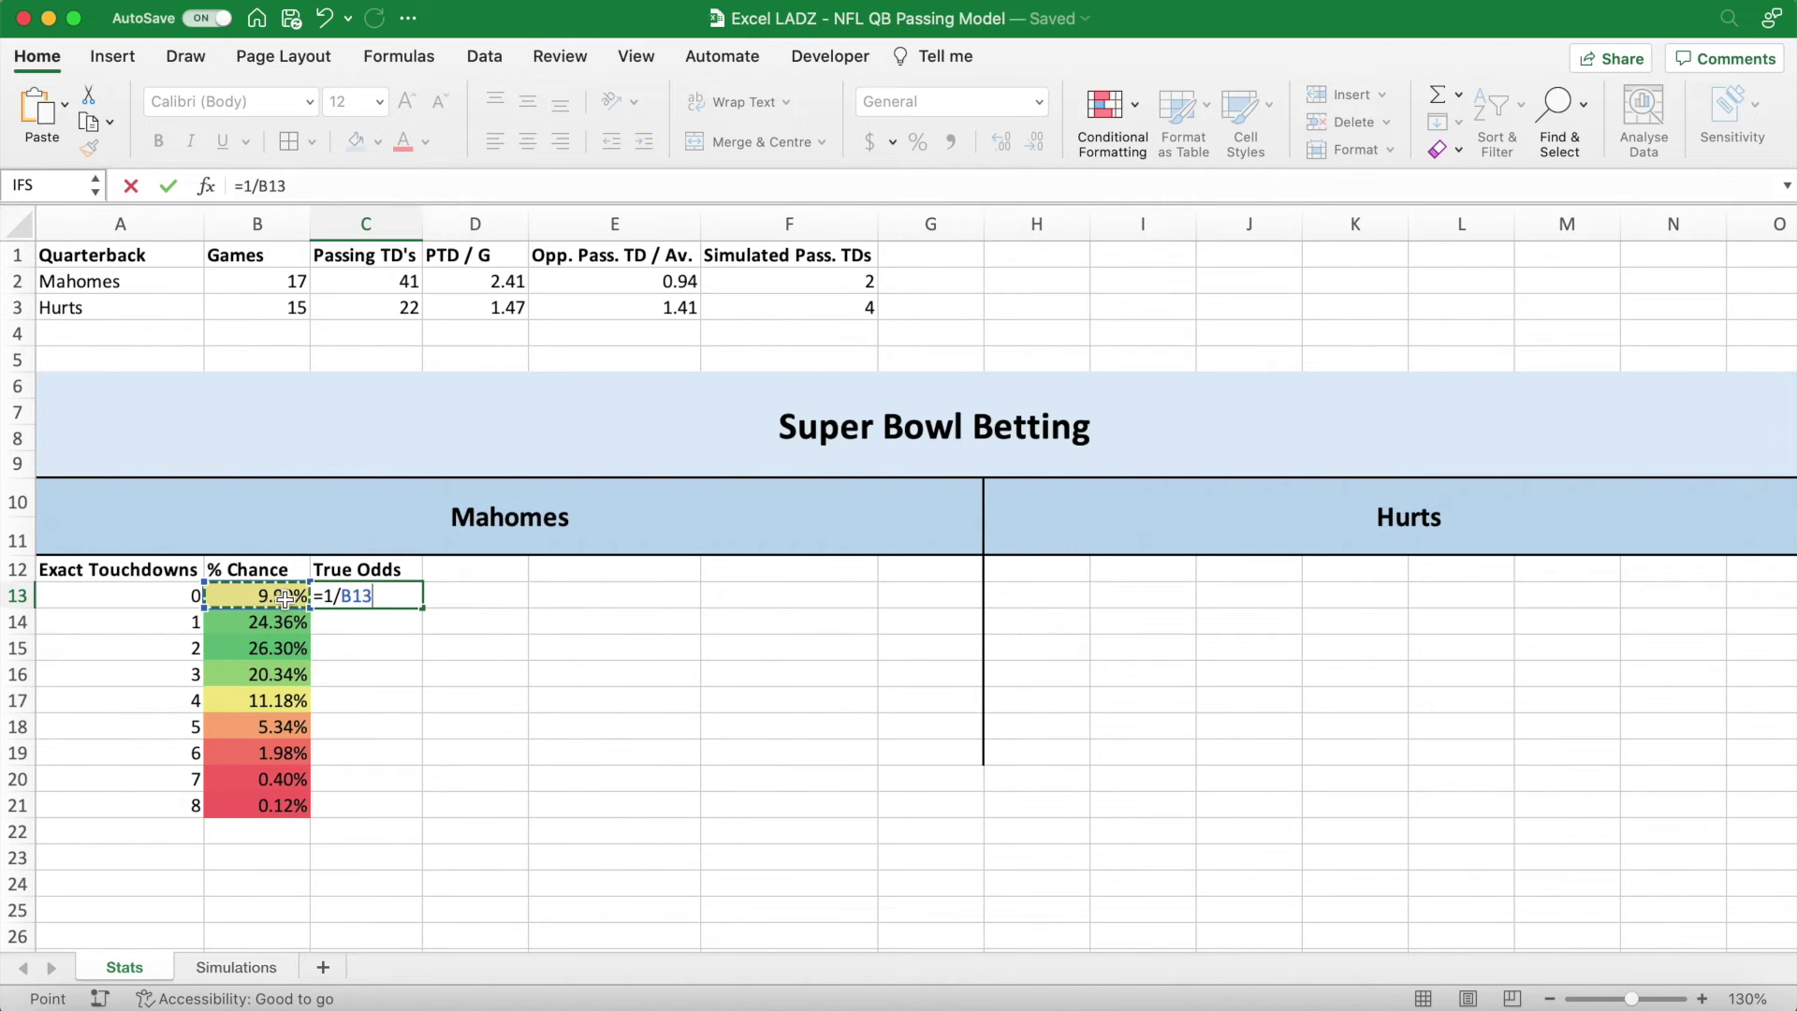
pyautogui.press('Return')
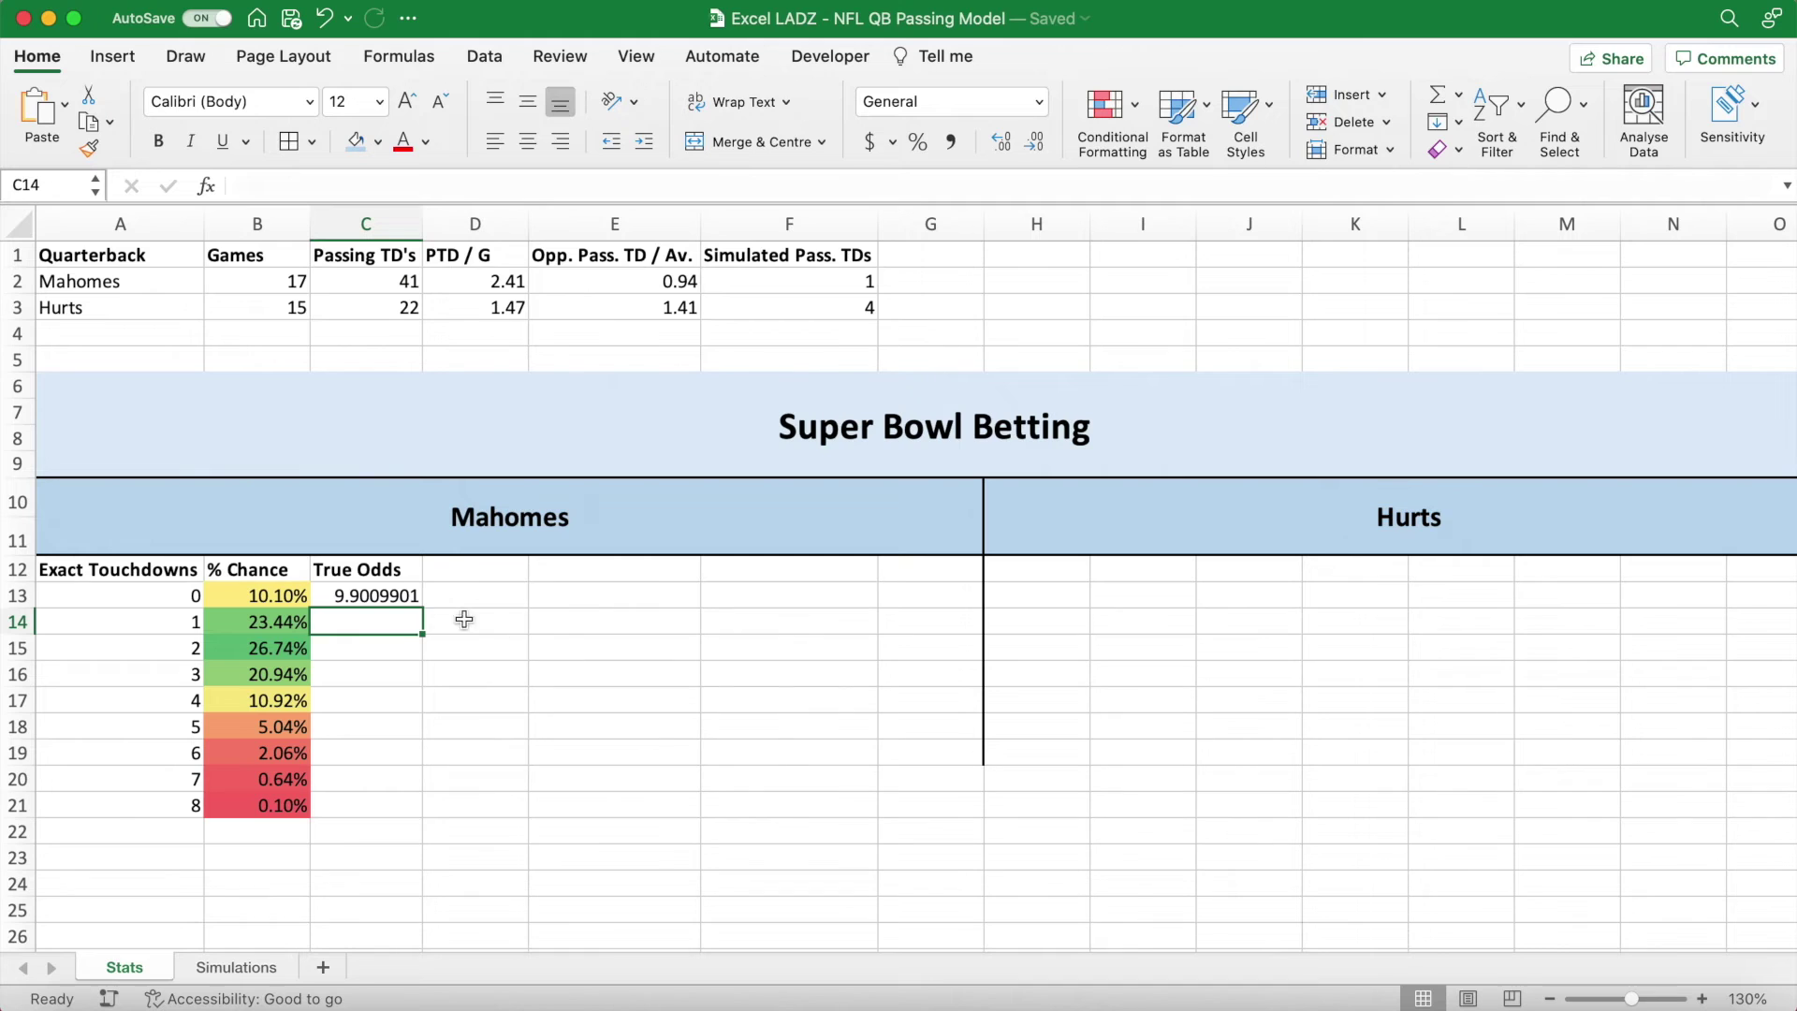
# Format C13:C21 as Currency with two decimals and fill the true odds formula down to C21.
pyautogui.moveTo(403, 595); pyautogui.dragTo(383, 804)
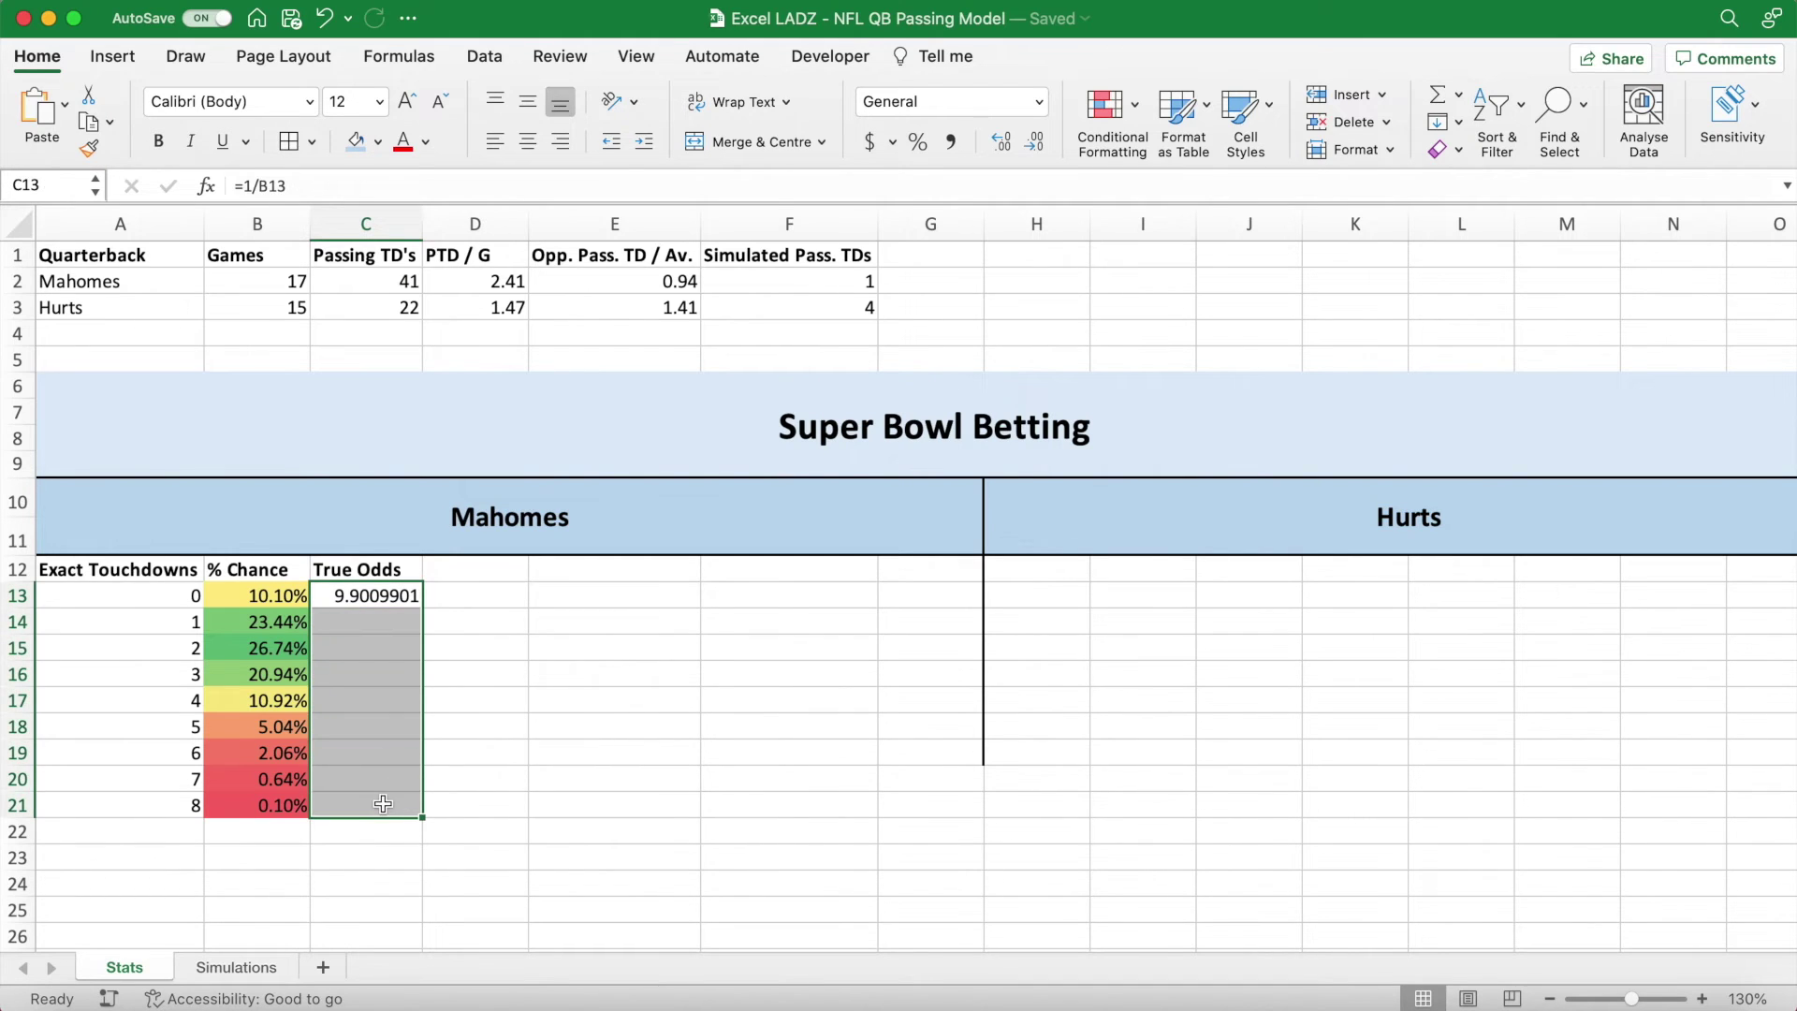
pyautogui.click(1036, 141)
pyautogui.click(1036, 141)
pyautogui.click(1036, 142)
pyautogui.click(1036, 141)
pyautogui.click(1036, 141)
pyautogui.click(1040, 102)
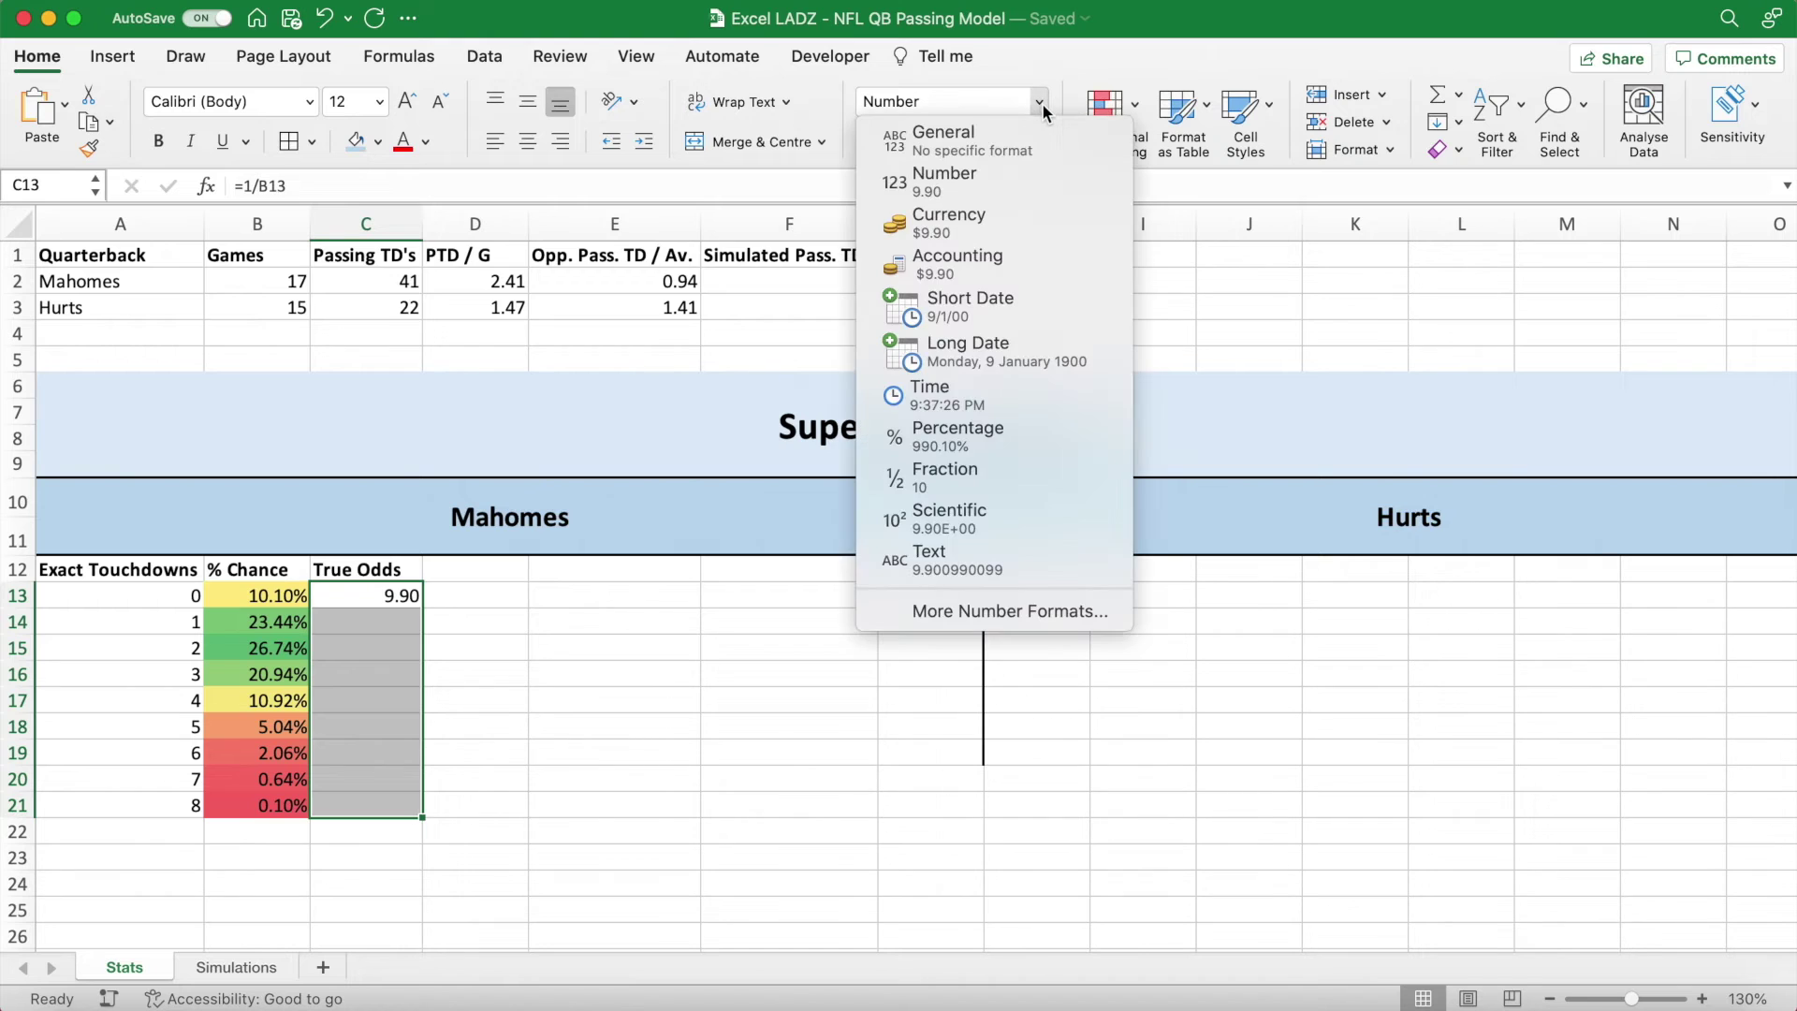
pyautogui.click(1010, 219)
pyautogui.click(418, 605)
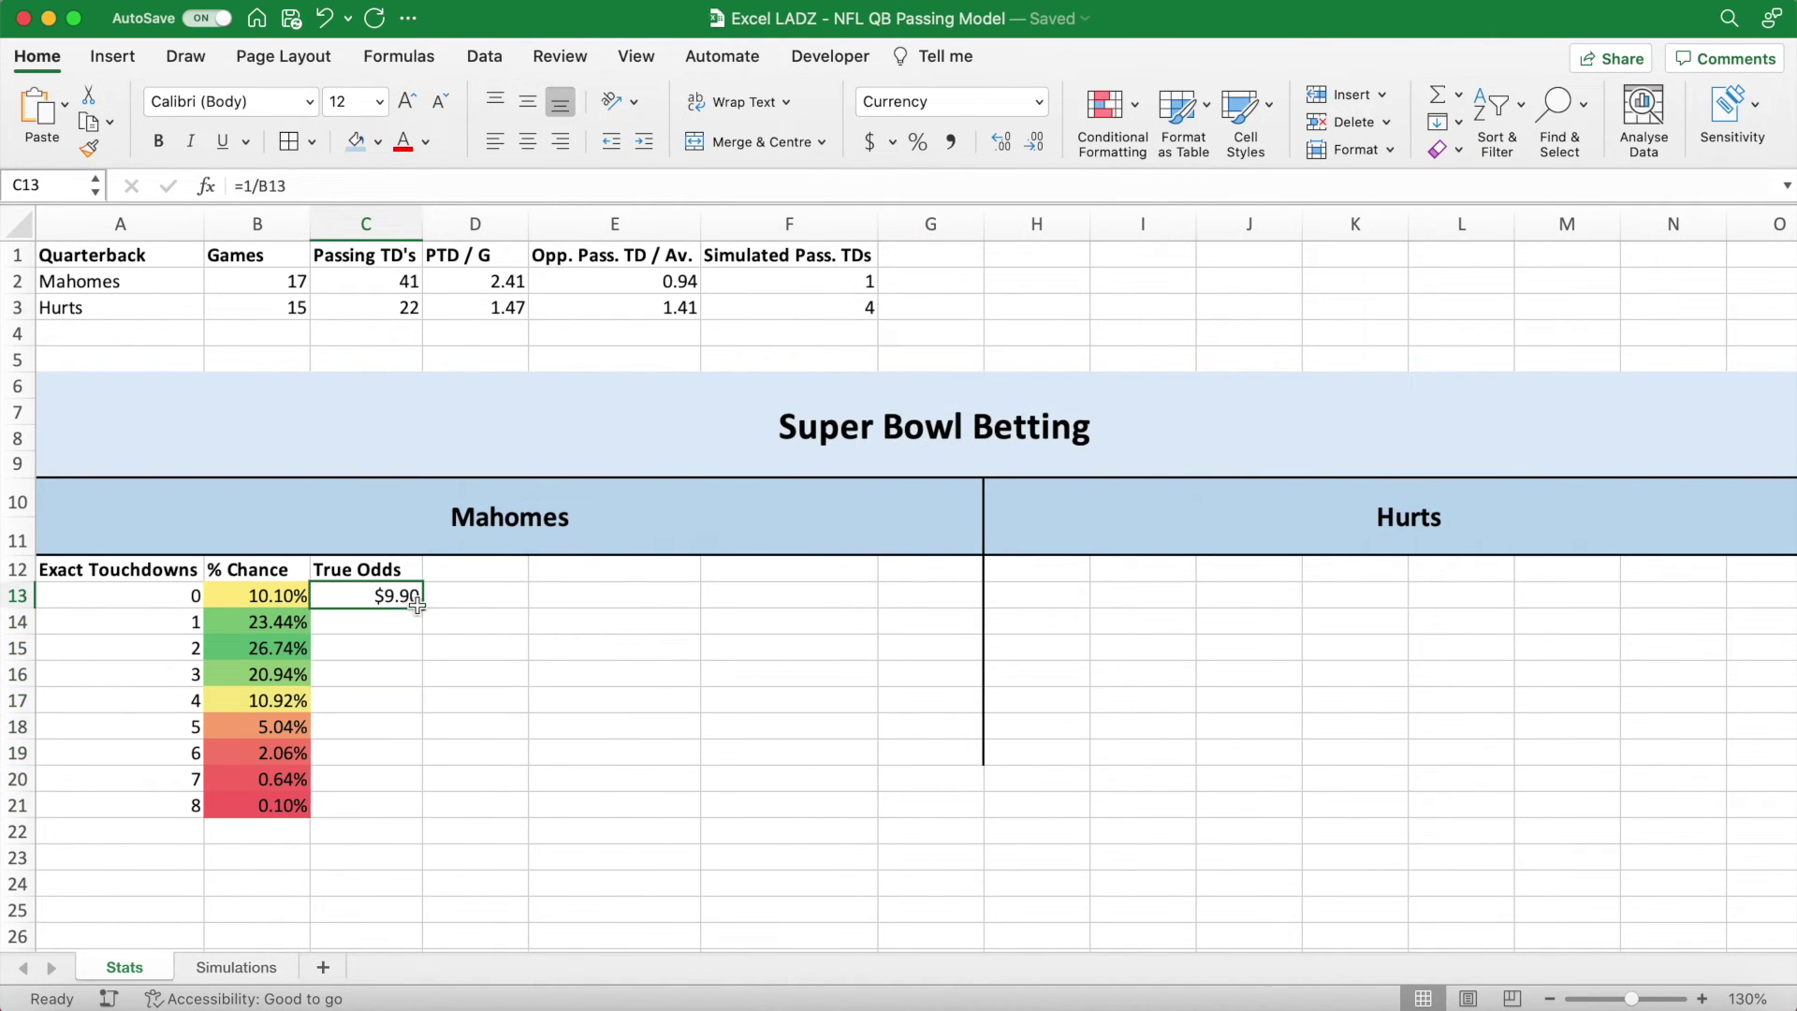
pyautogui.moveTo(426, 608); pyautogui.dragTo(421, 807)
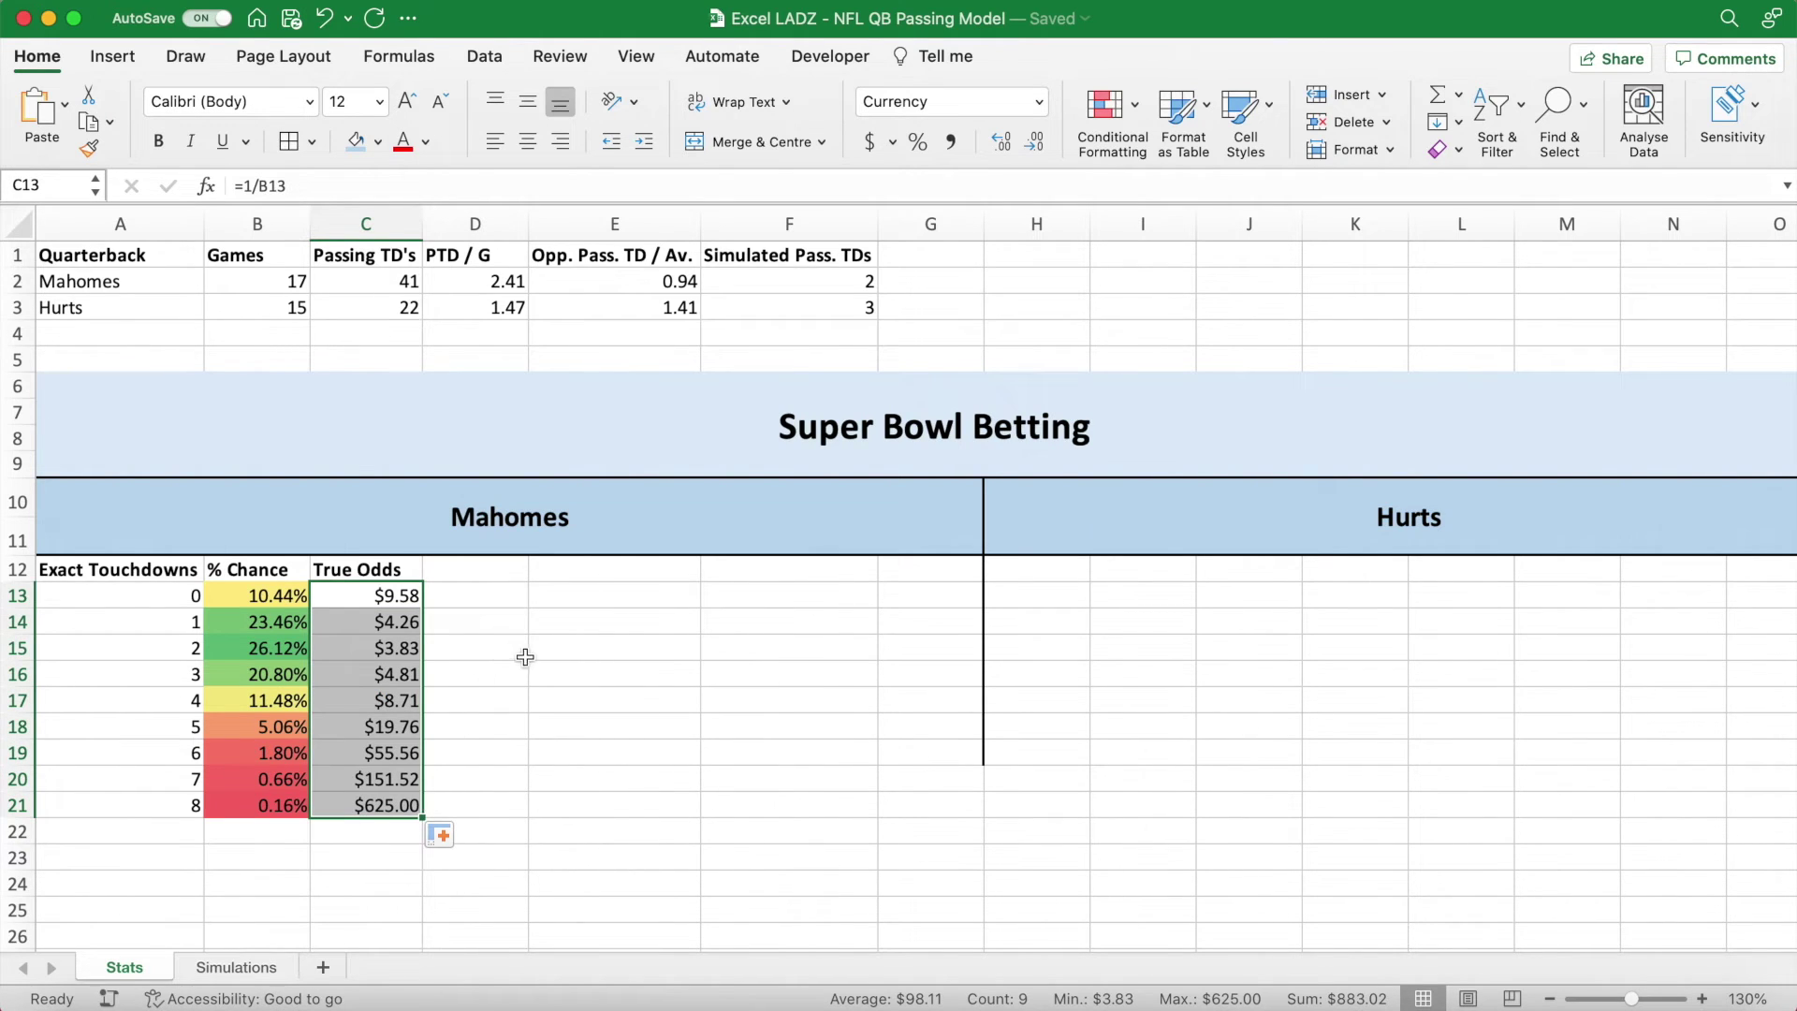
# Rerun the simulations several times to check how the true odds respond to the changing chances.
pyautogui.click(561, 651)
pyautogui.press('F9')
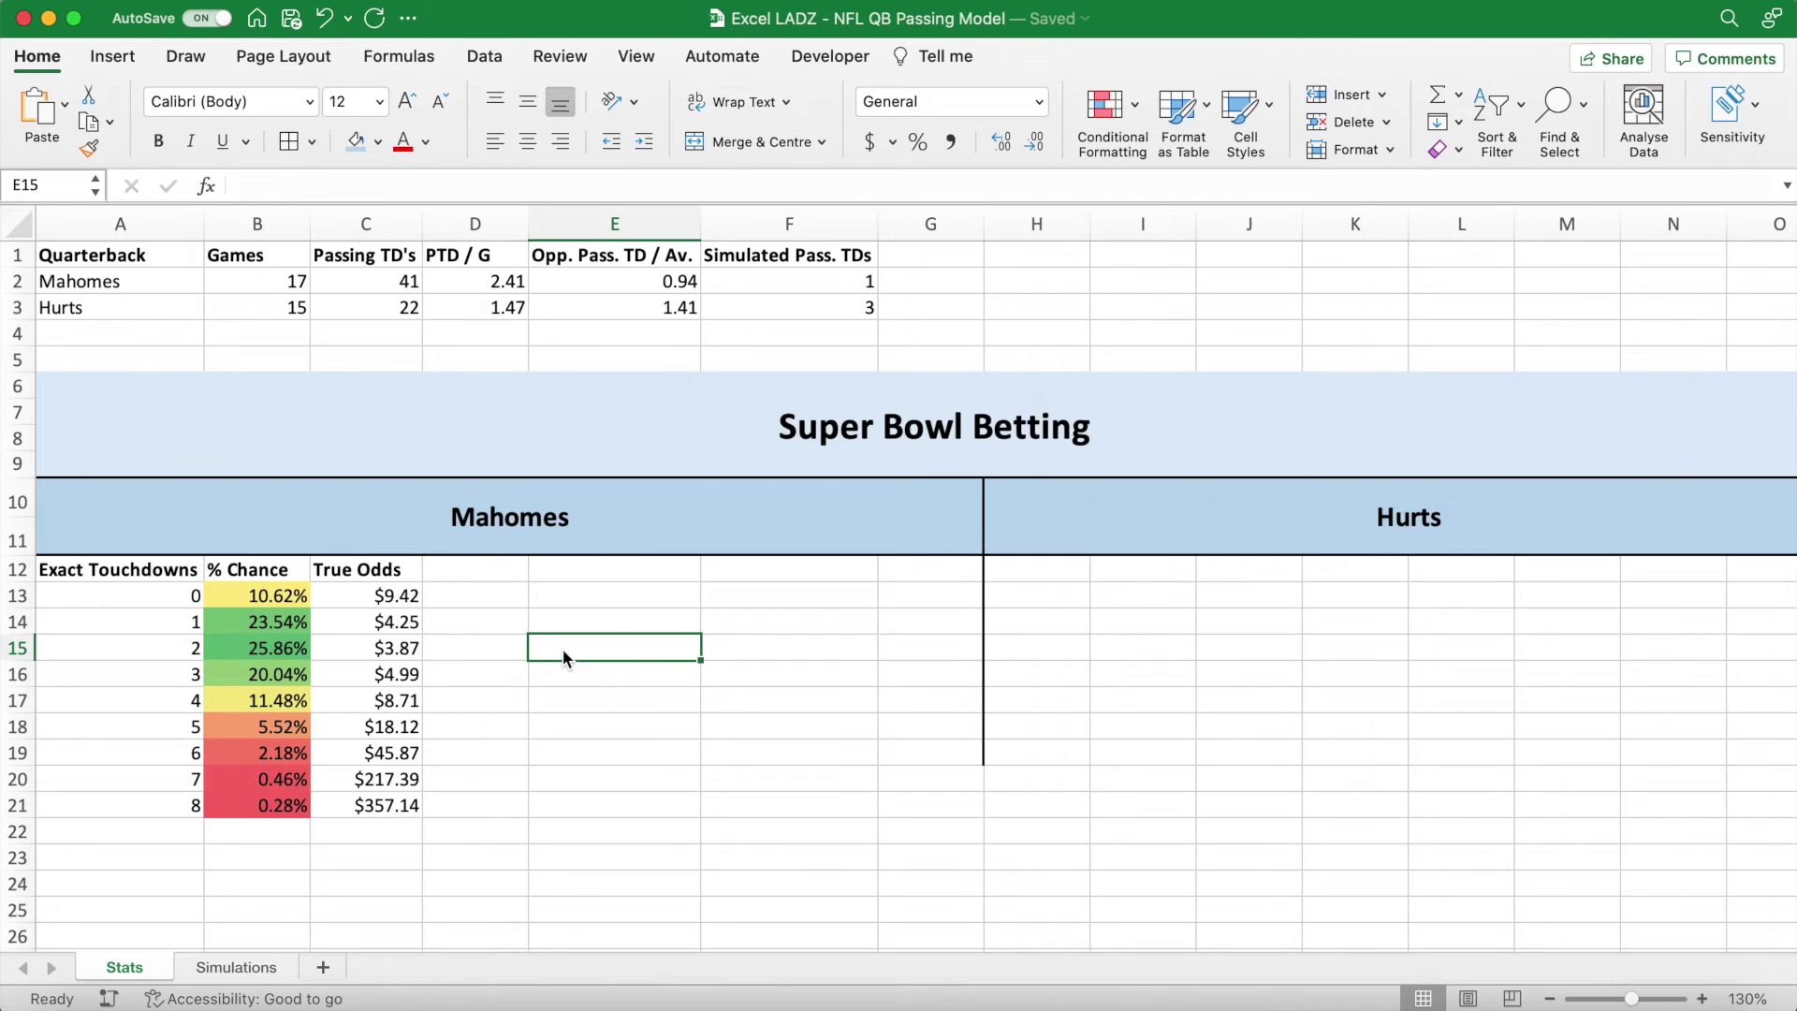
pyautogui.press('F9')
pyautogui.press('F9')
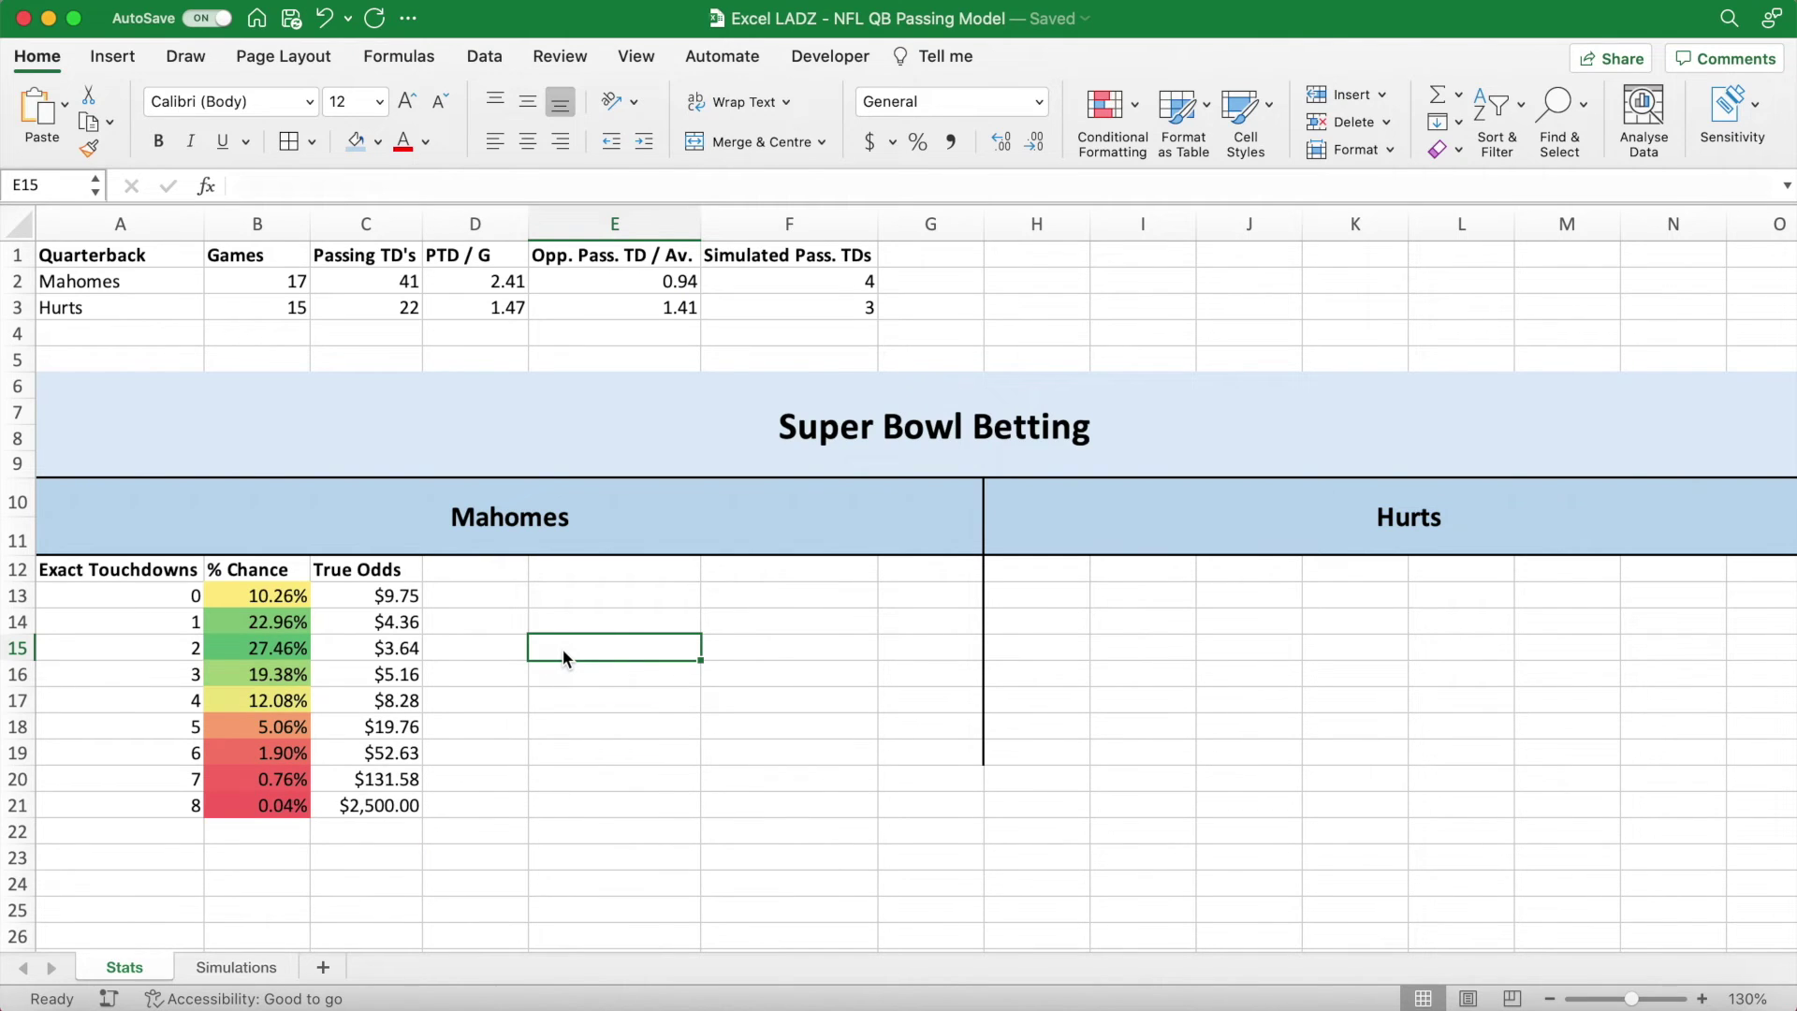
pyautogui.press('F9')
pyautogui.press('F9')
# Copy the headings in A12:C12 to H12:J12 under Hurts and fit column H to its contents.
pyautogui.click(152, 570)
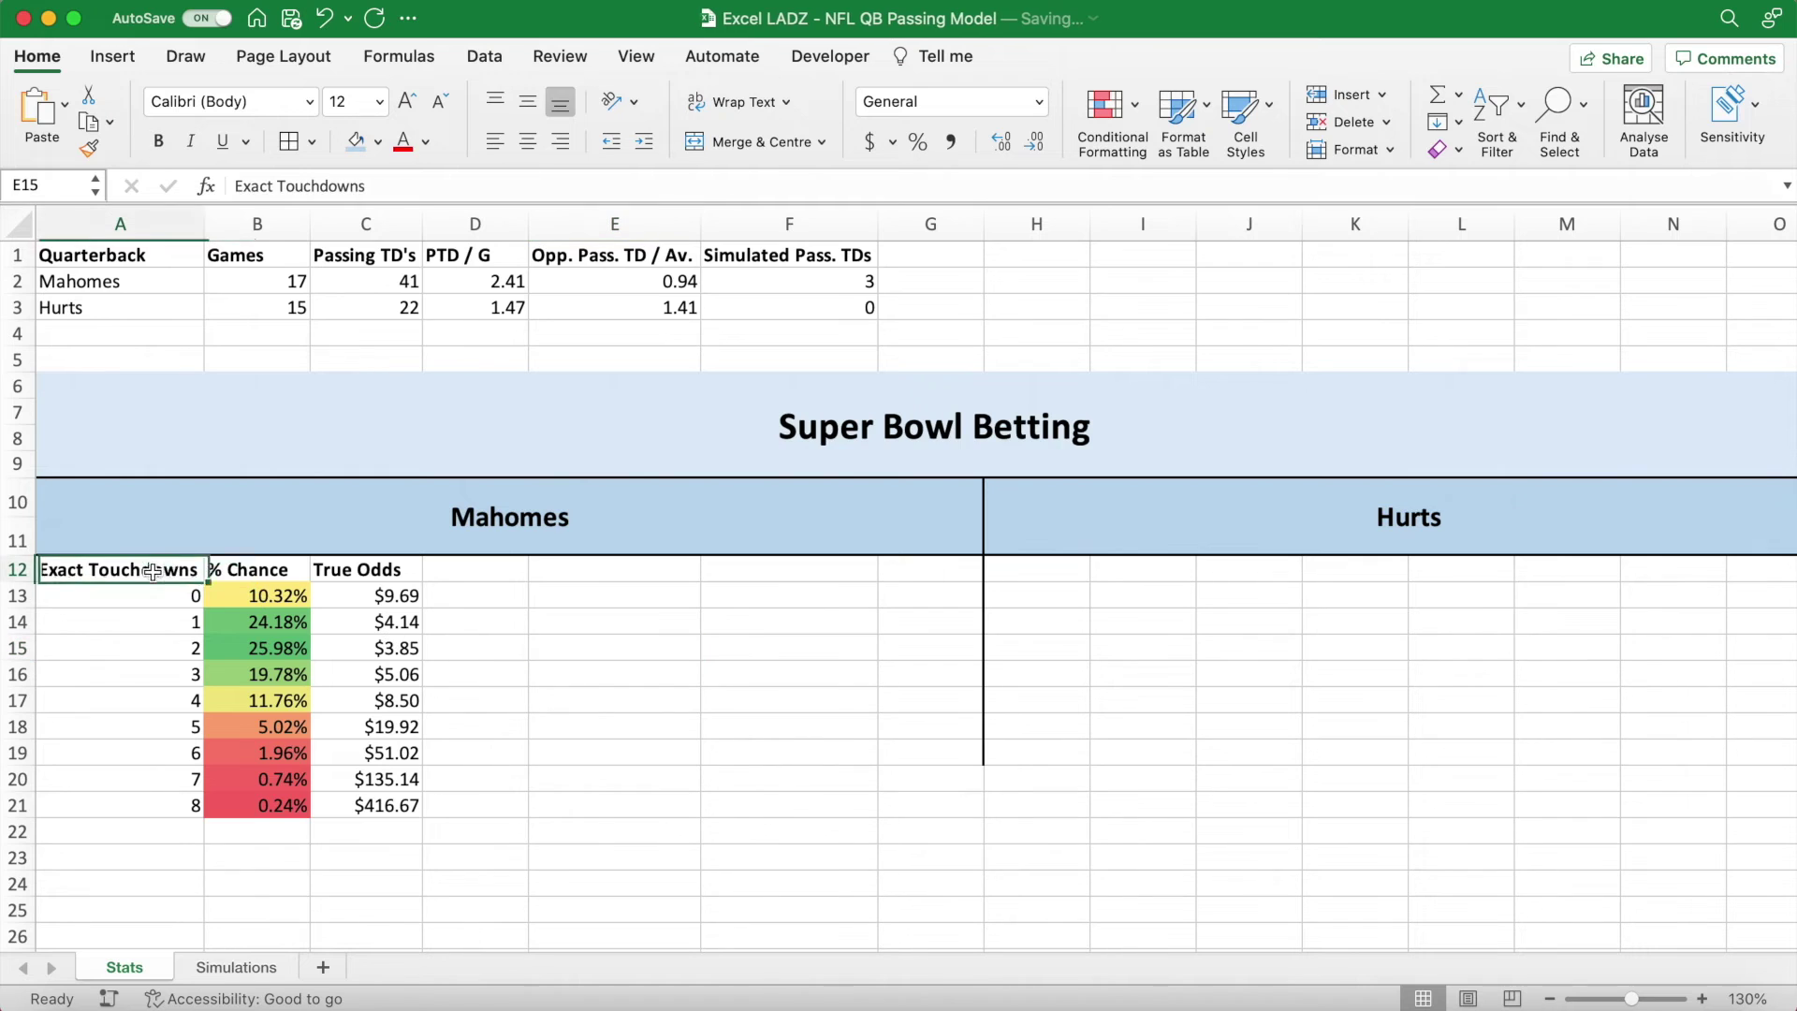
pyautogui.moveTo(152, 571); pyautogui.dragTo(361, 572)
pyautogui.press('cmd+c')
pyautogui.click(1054, 570)
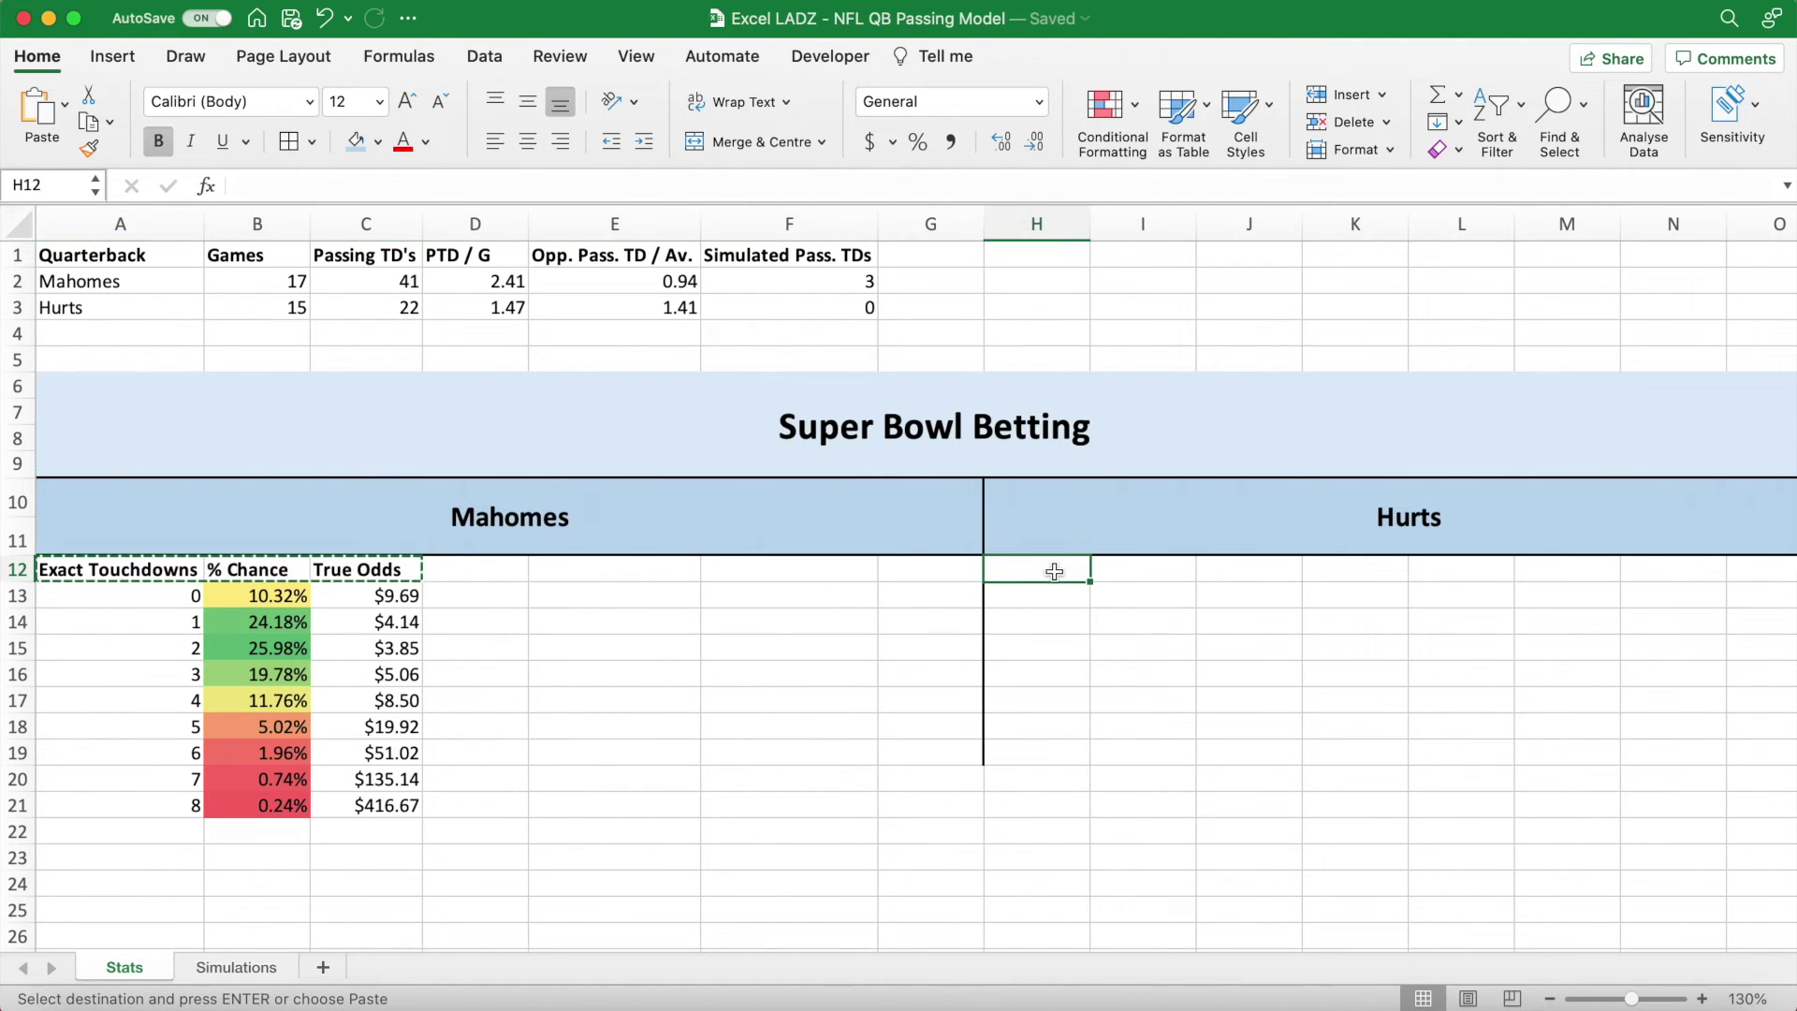
pyautogui.press('cmd+v')
pyautogui.doubleClick(1090, 223)
# Copy the touchdown counts 0 through 8 from A13:A21 to H13:H21 in the Hurts table.
pyautogui.moveTo(174, 599); pyautogui.dragTo(169, 793)
pyautogui.press('cmd+c')
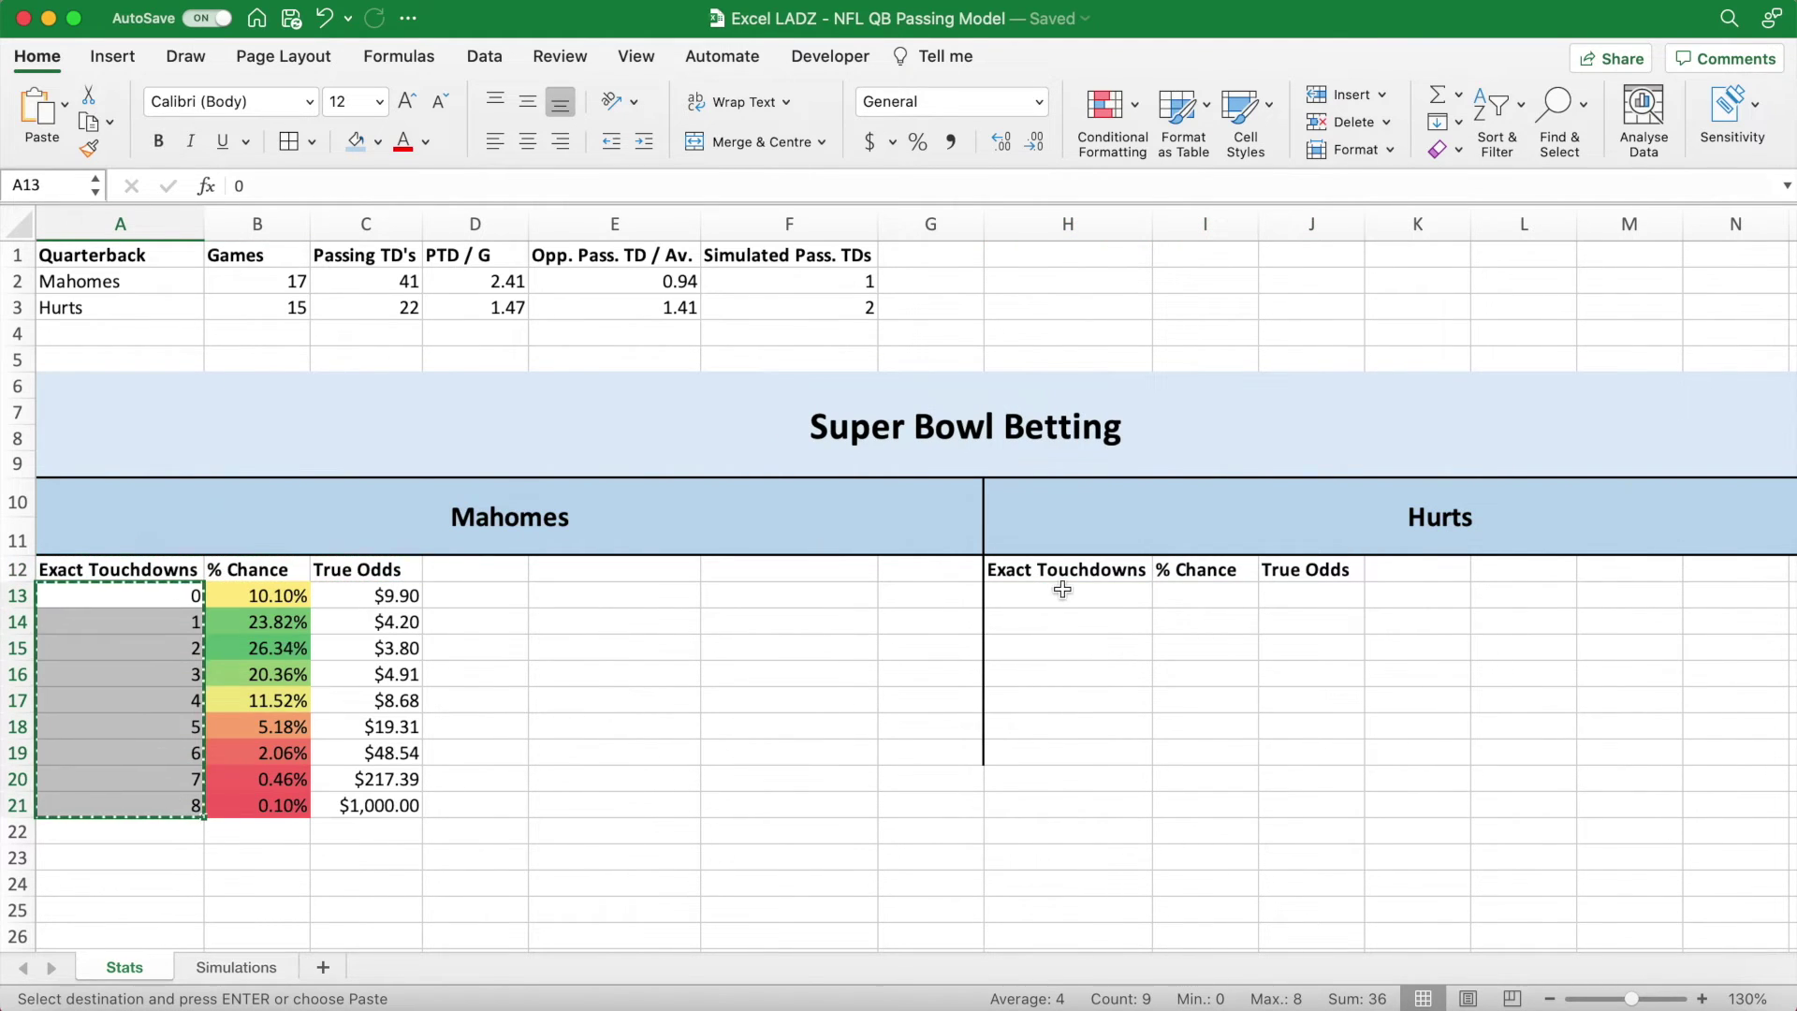
pyautogui.click(1063, 593)
pyautogui.press('Return')
# Copy Mahomes' chance formulas and colour scale from B13:B21 to I13:I21 in the Hurts table.
pyautogui.moveTo(272, 595); pyautogui.dragTo(278, 802)
pyautogui.press('cmd+c')
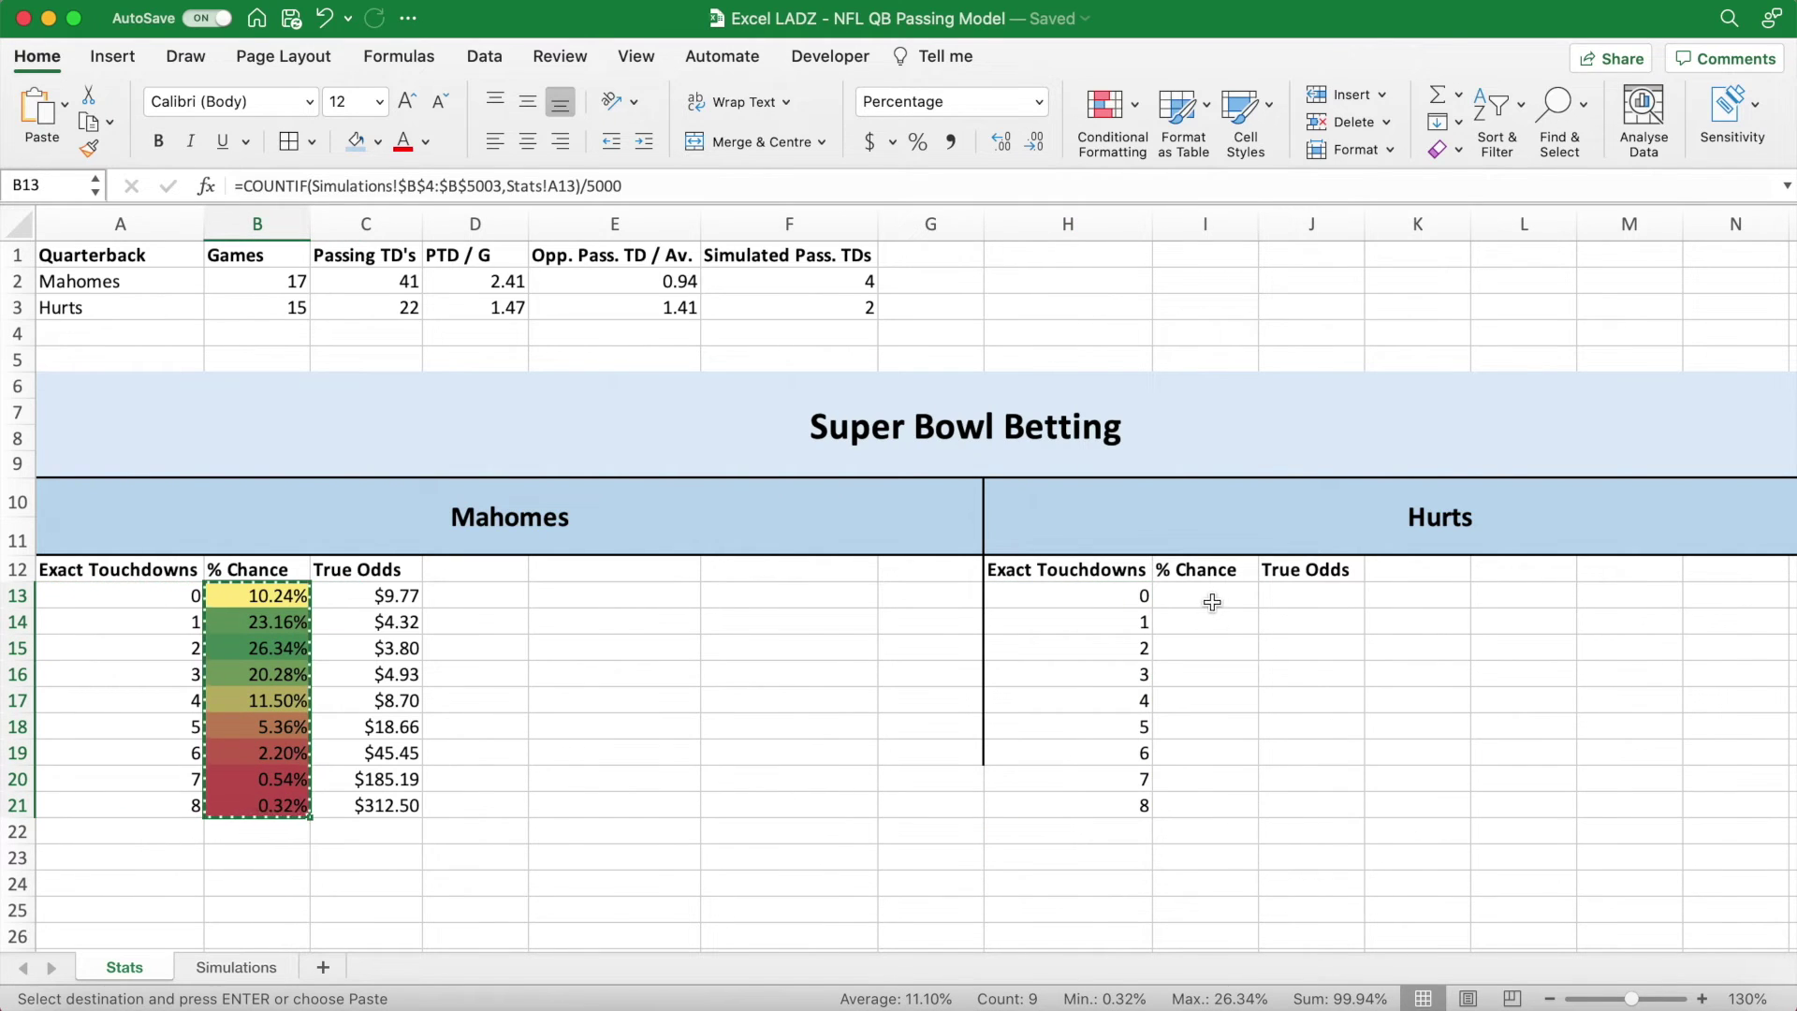
pyautogui.click(1211, 597)
pyautogui.press('Return')
# Change the I13 formula to count Simulations!$C$4:$C$5003 instead of column B and fill it down to I21.
pyautogui.click(1208, 599)
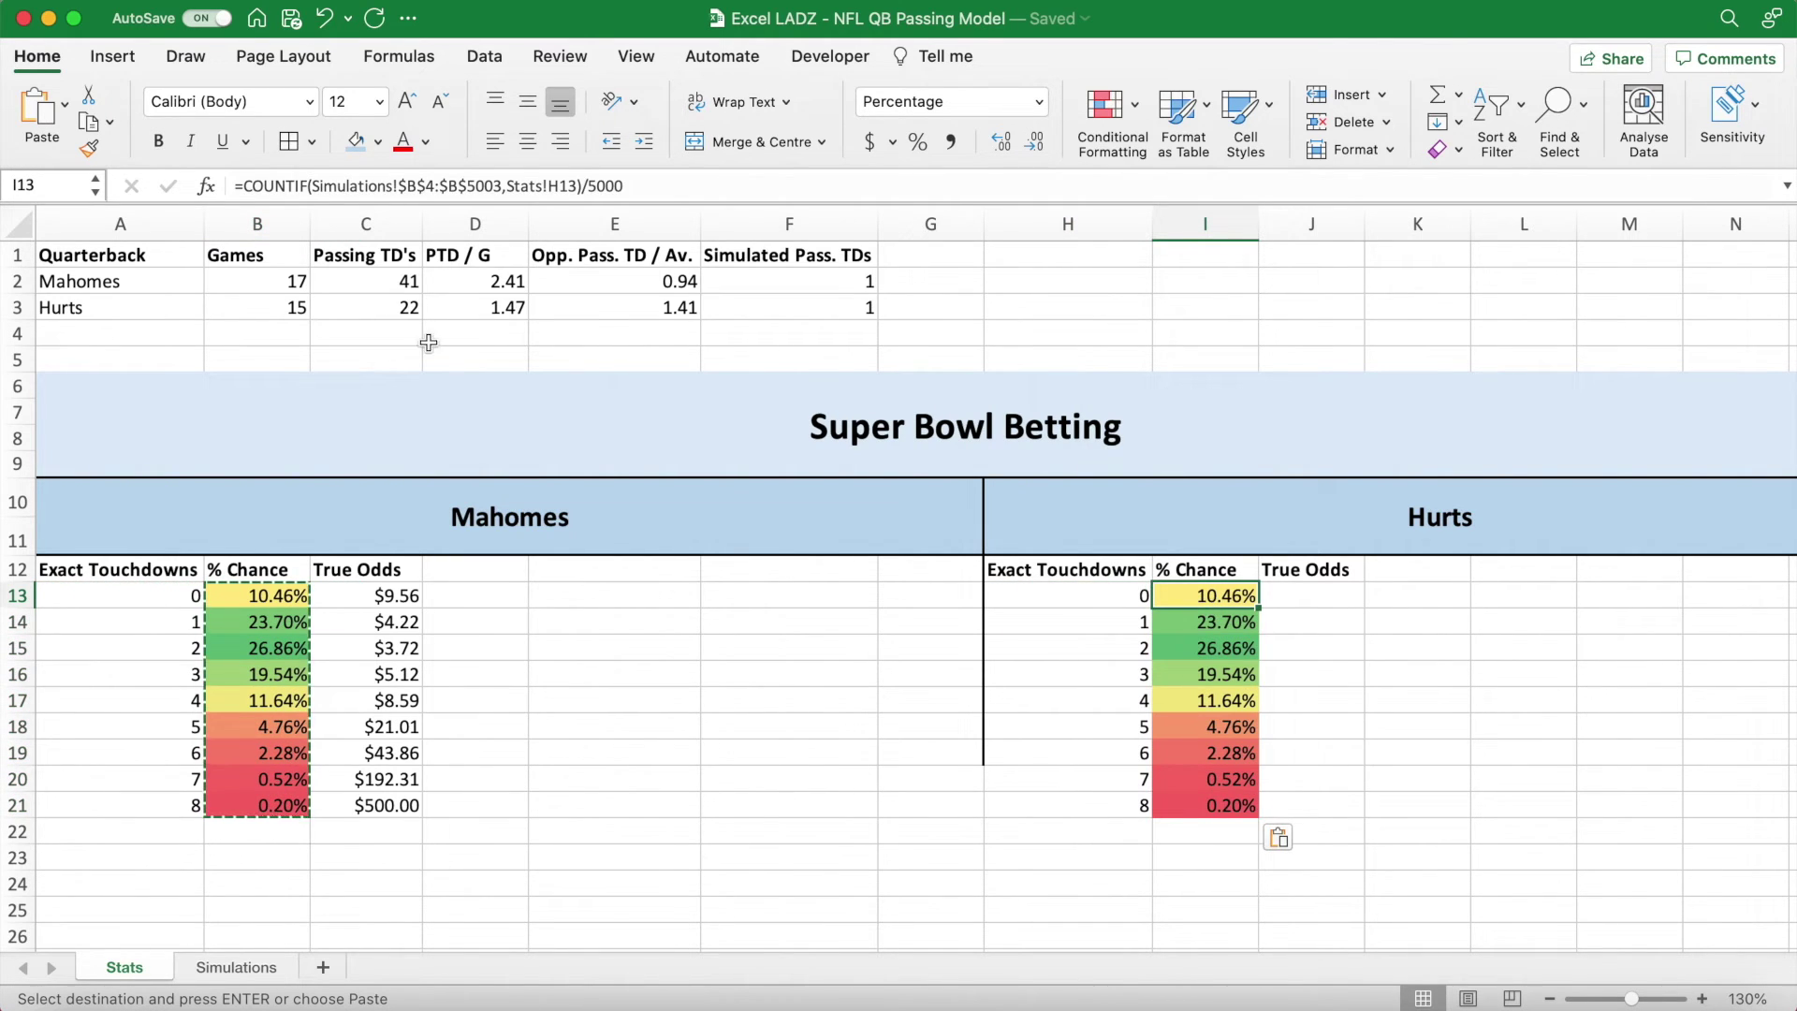
pyautogui.click(415, 186)
pyautogui.press('Delete')
pyautogui.write('C')
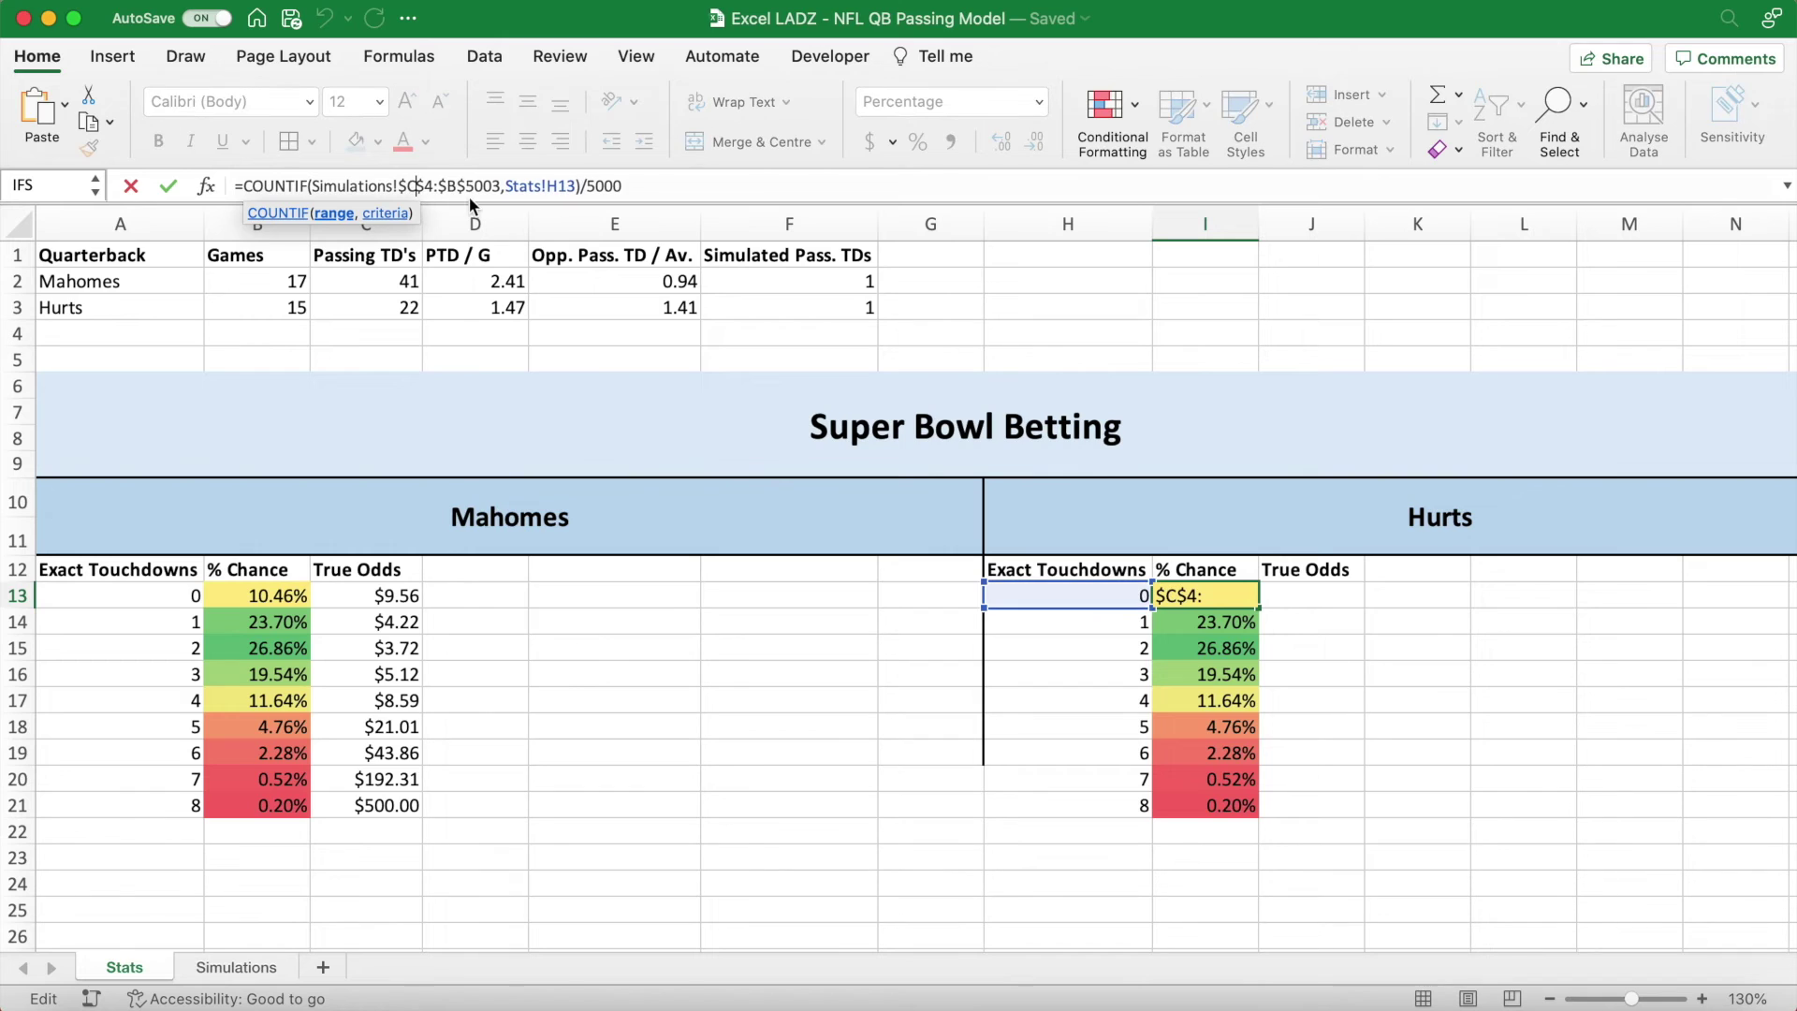
pyautogui.press('BackSpace')
pyautogui.write('C')
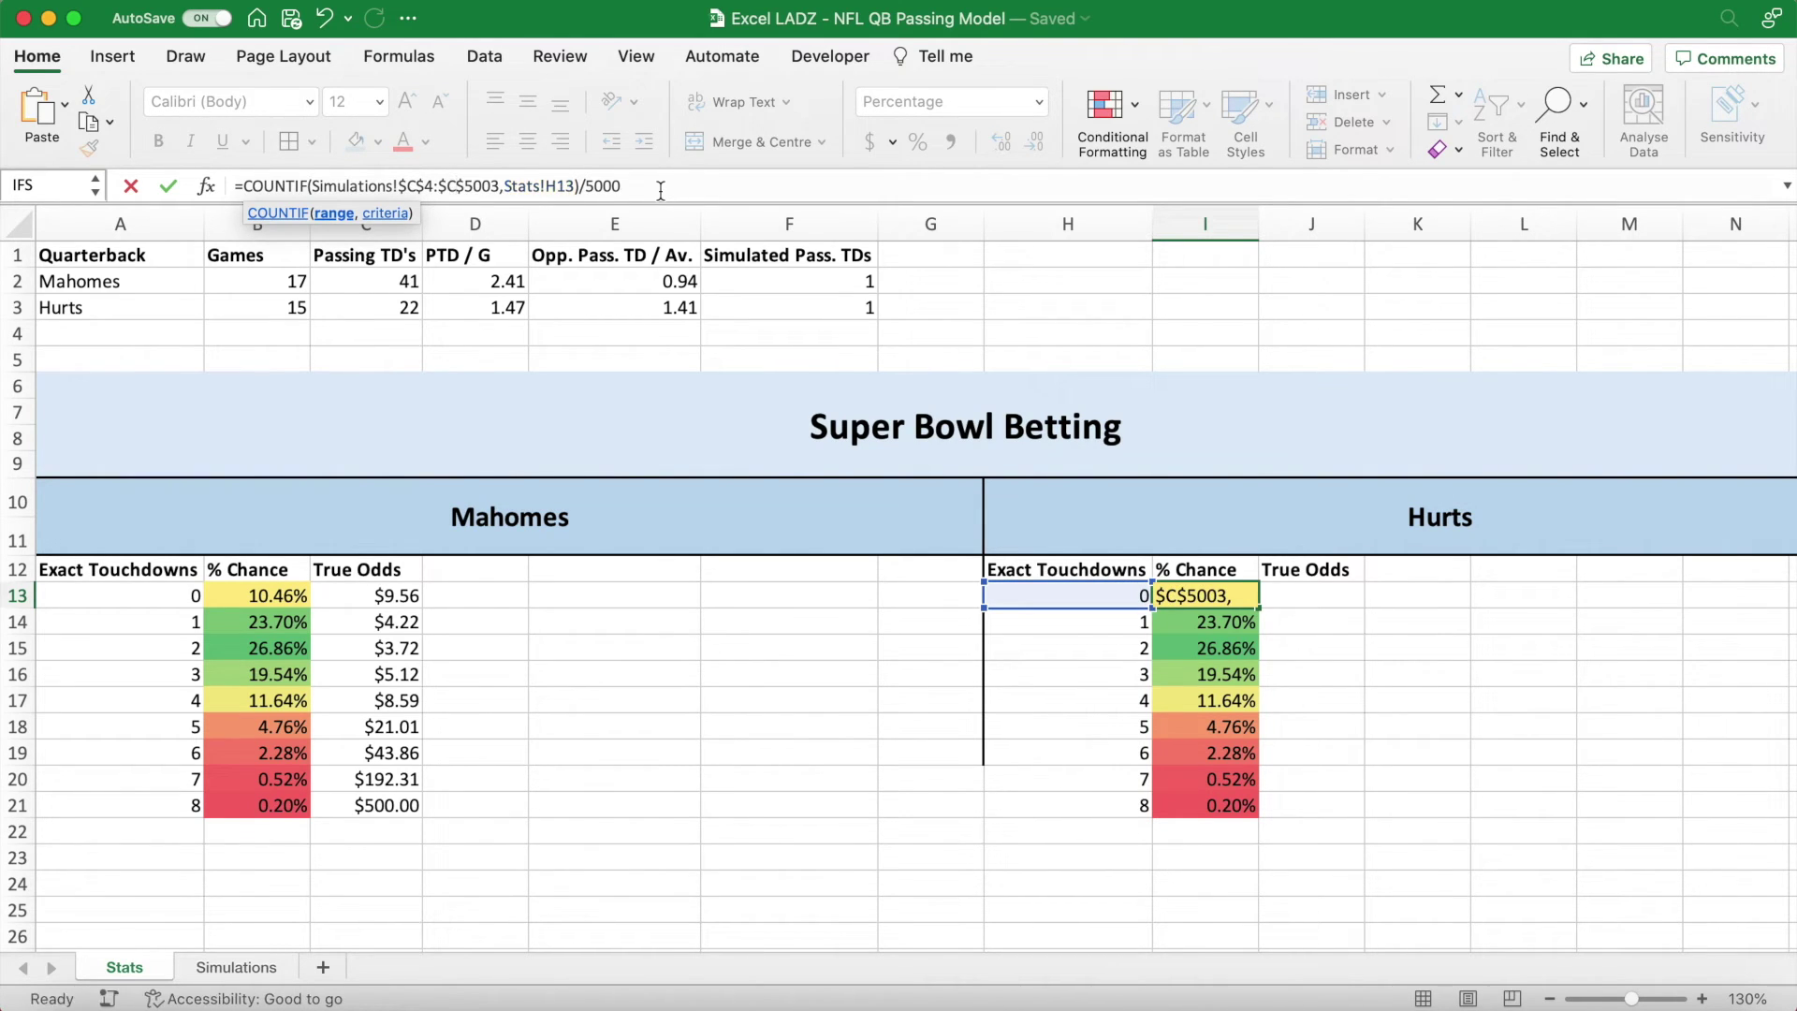
pyautogui.press('Return')
pyautogui.click(1241, 596)
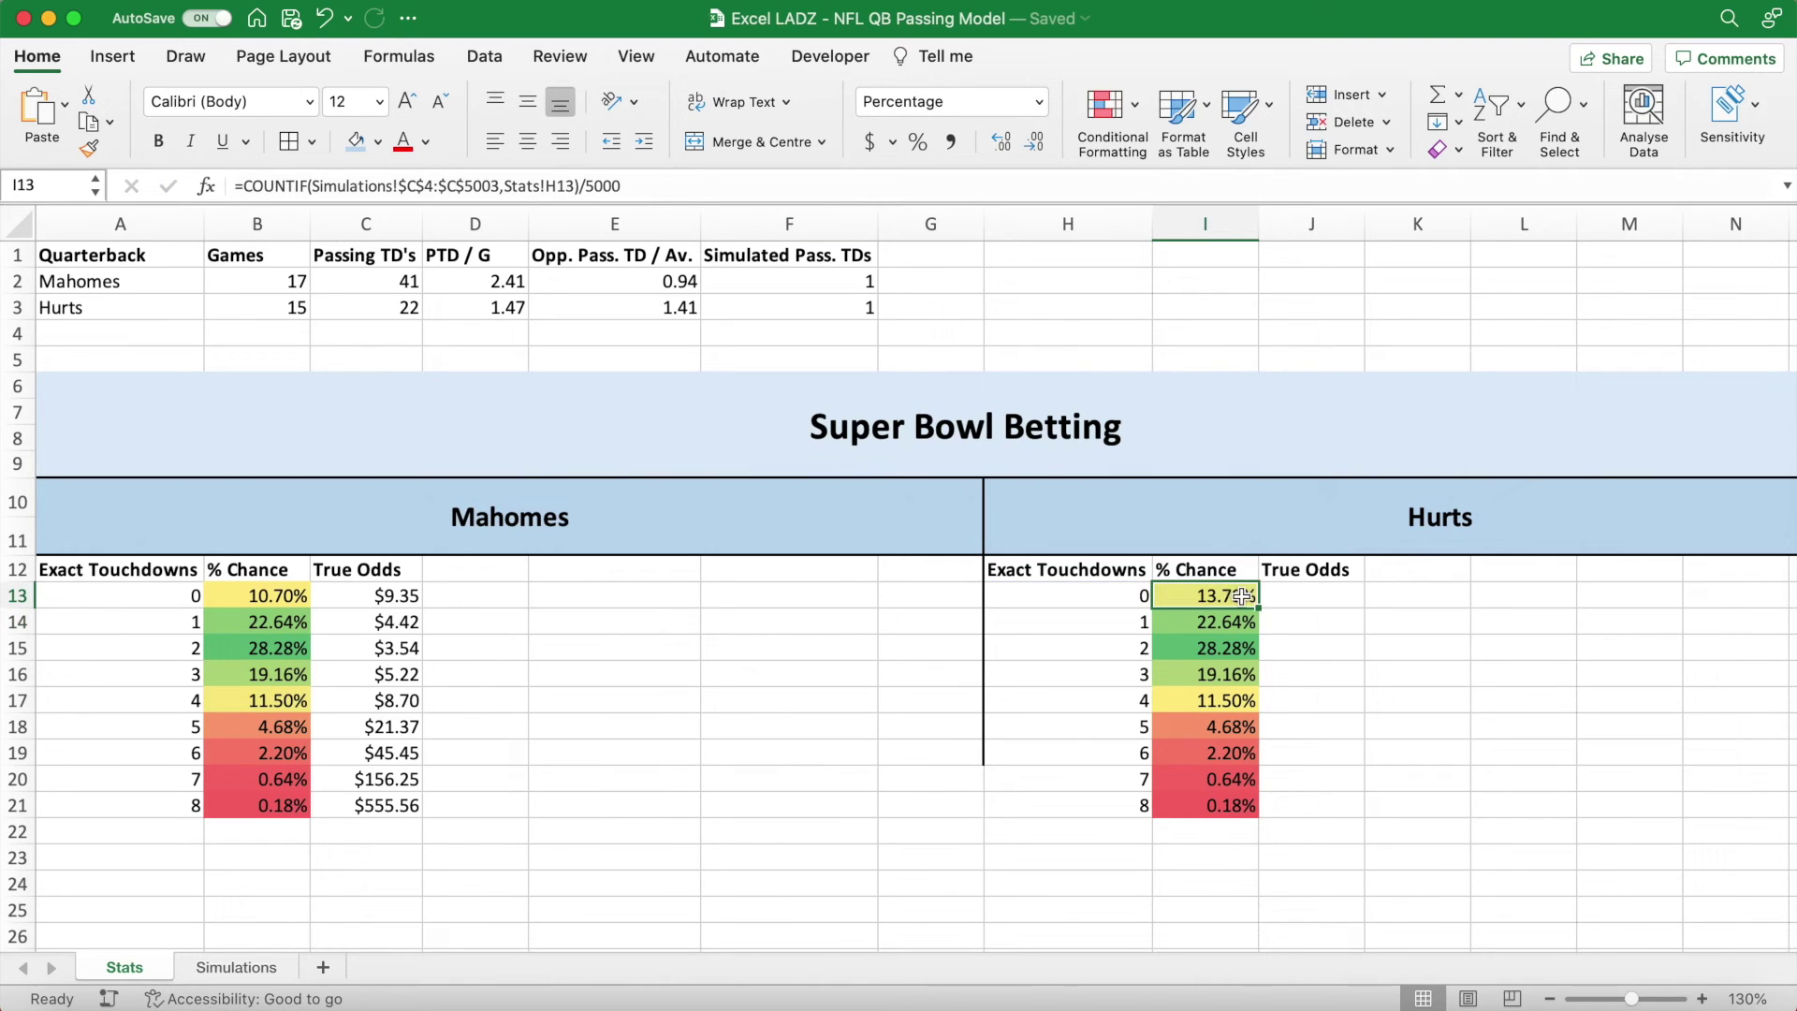
pyautogui.moveTo(1260, 610); pyautogui.dragTo(1257, 814)
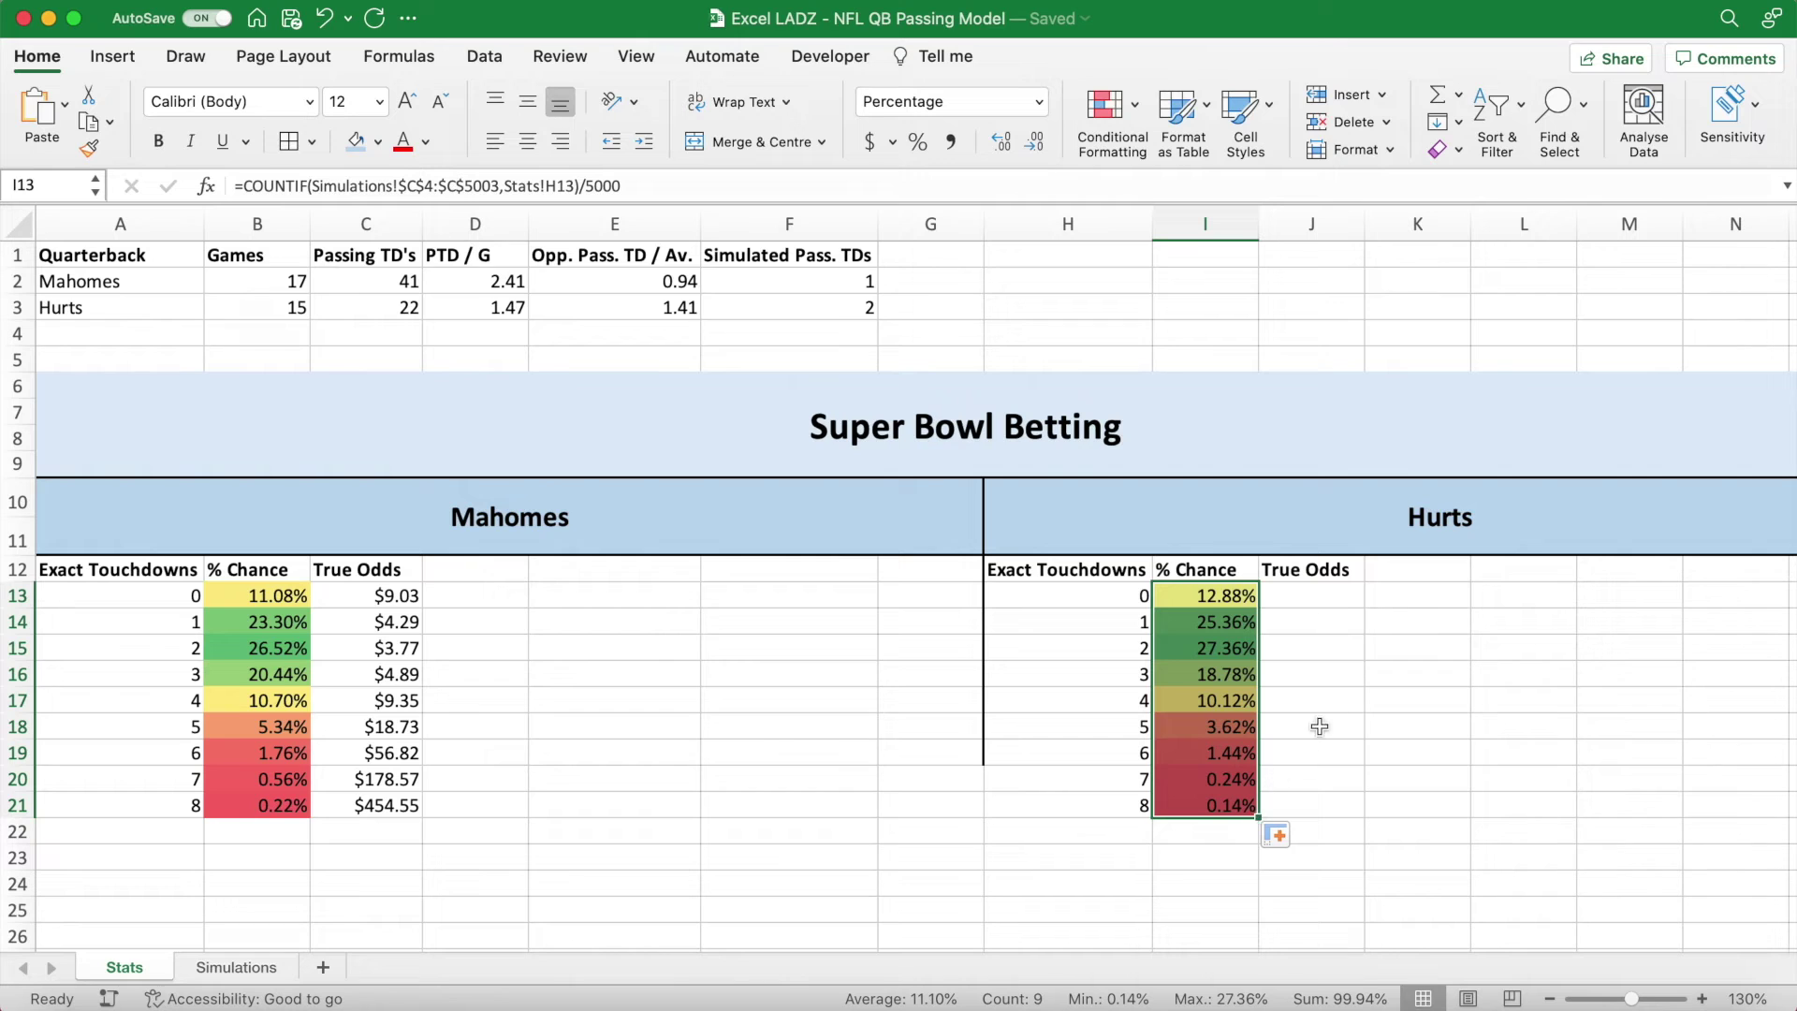
# Enter the true odds formula =1/I13 in J13 and fill it down to J21.
pyautogui.click(1325, 596)
pyautogui.write('=')
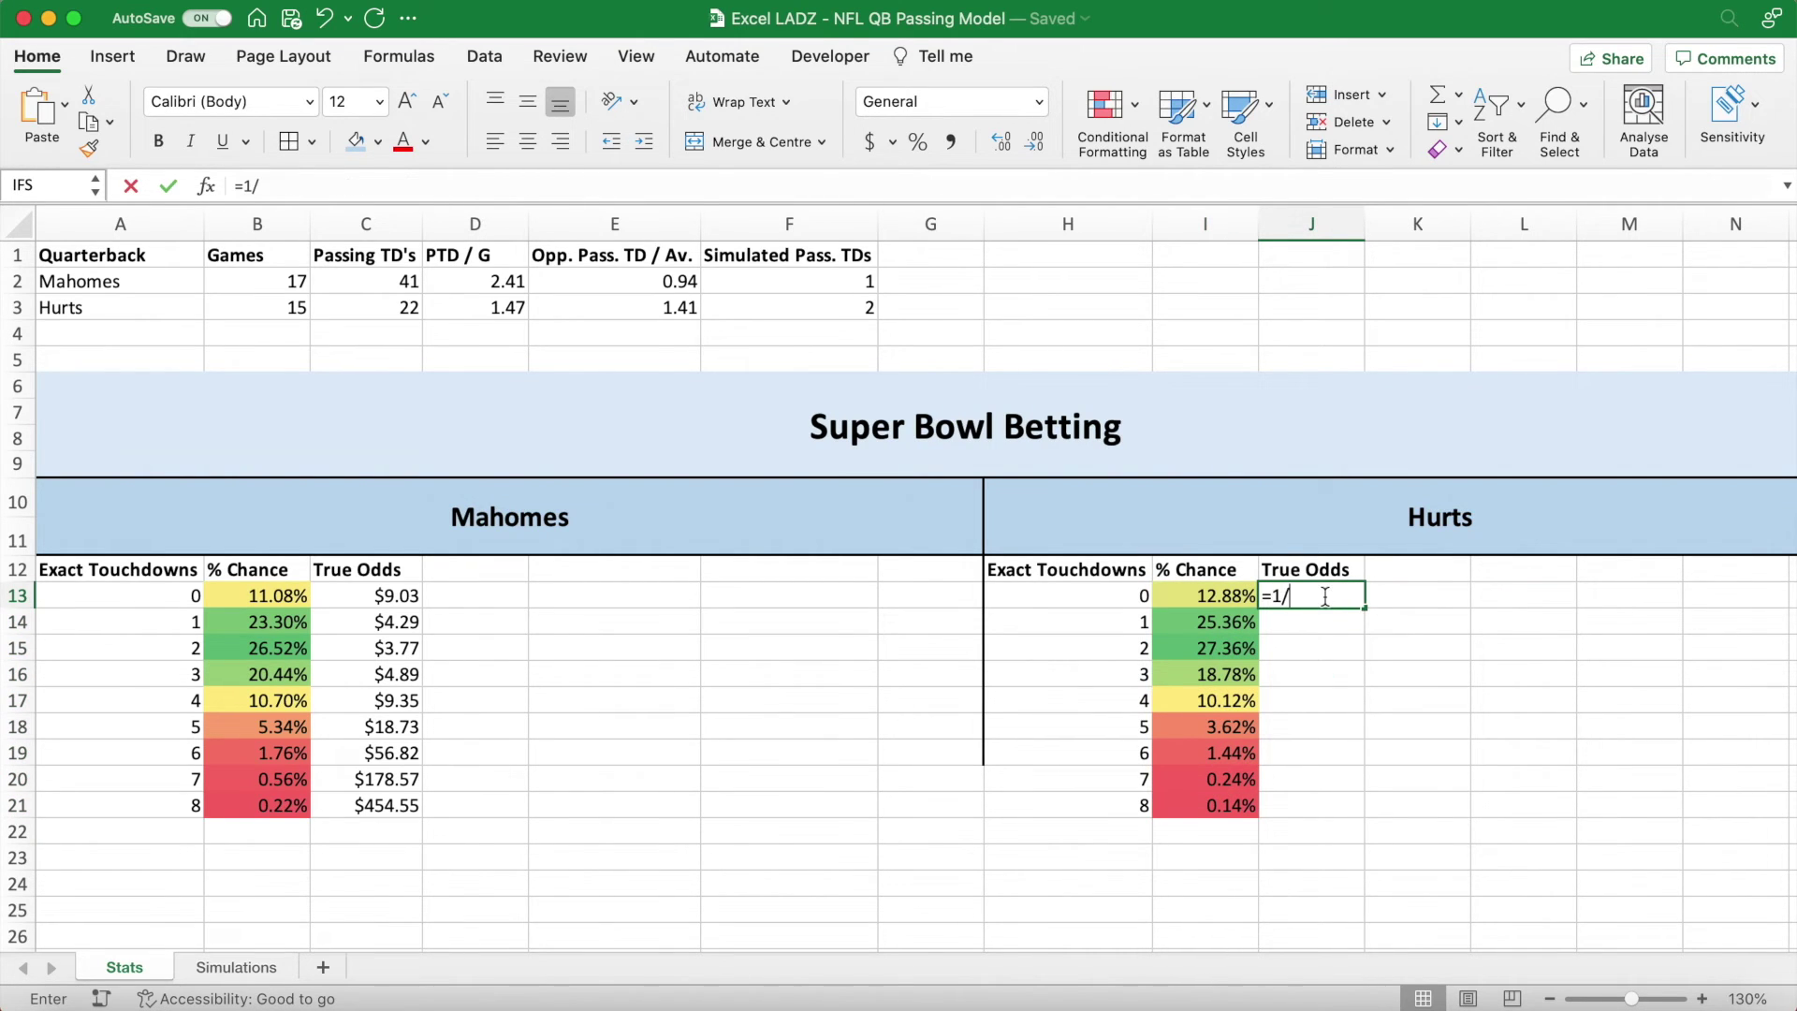
pyautogui.write('1/')
pyautogui.click(1244, 596)
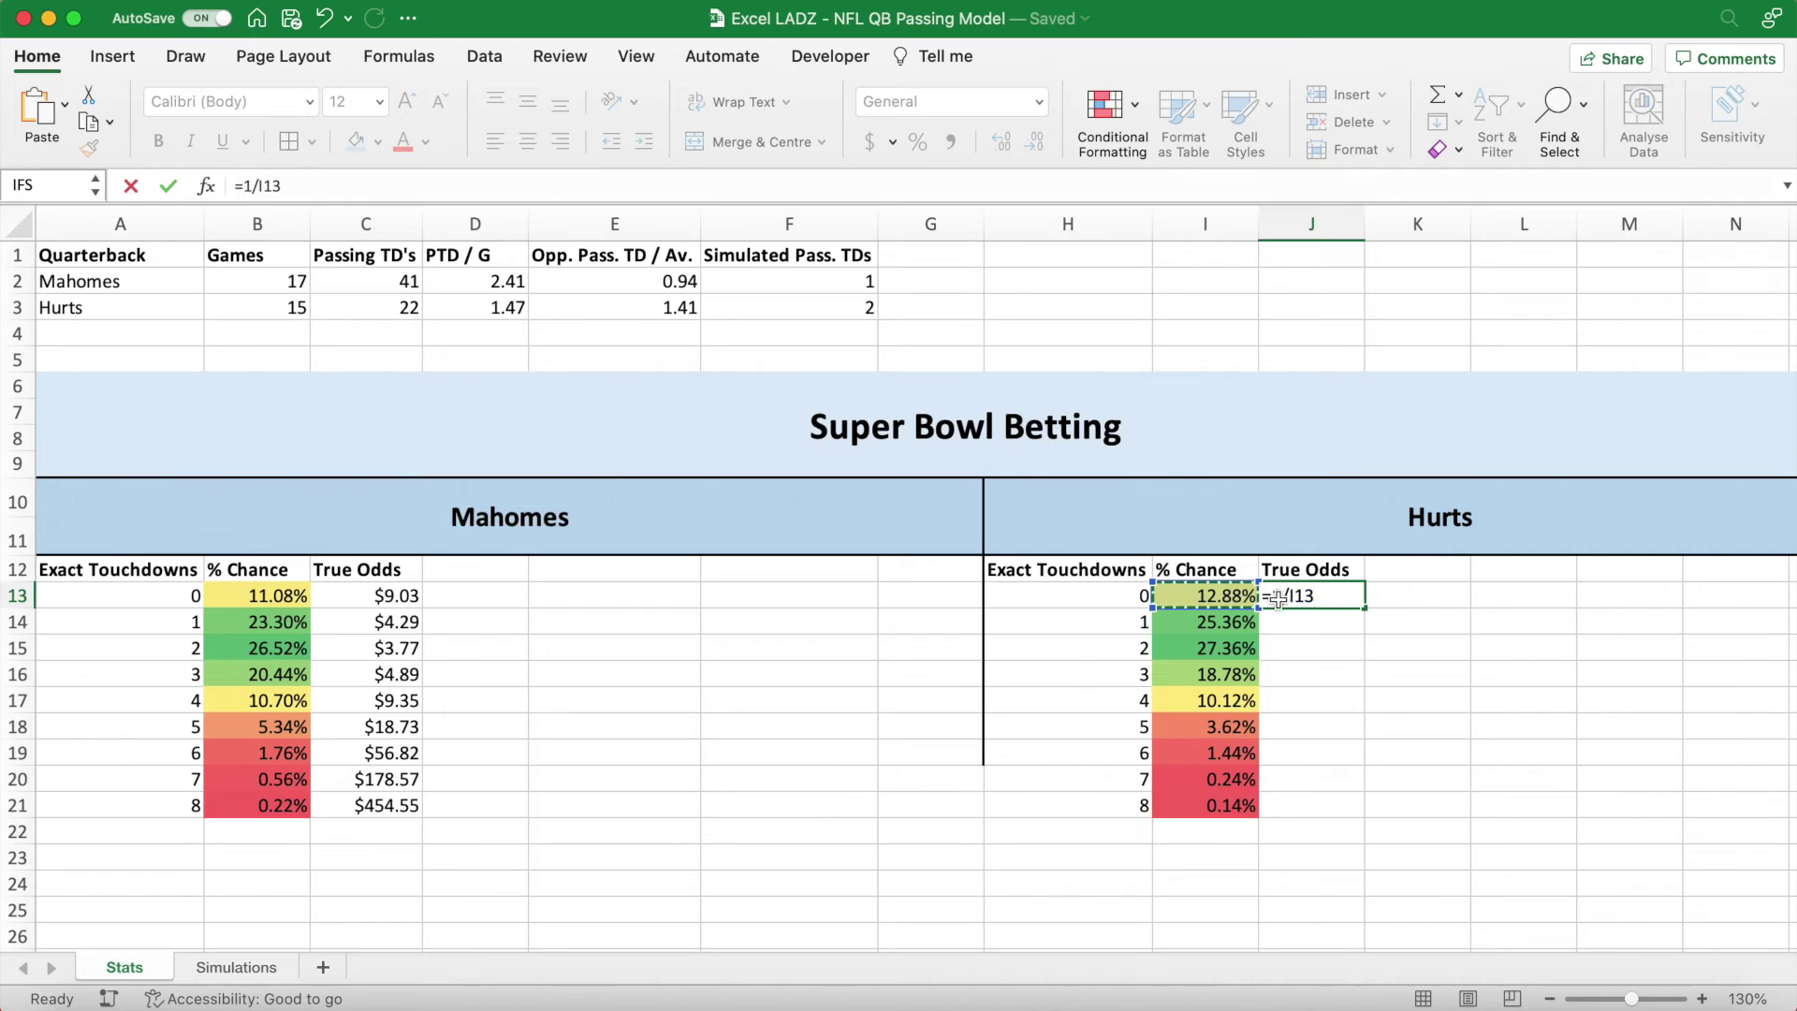
pyautogui.press('Return')
pyautogui.click(1319, 597)
pyautogui.moveTo(1363, 607); pyautogui.dragTo(1364, 816)
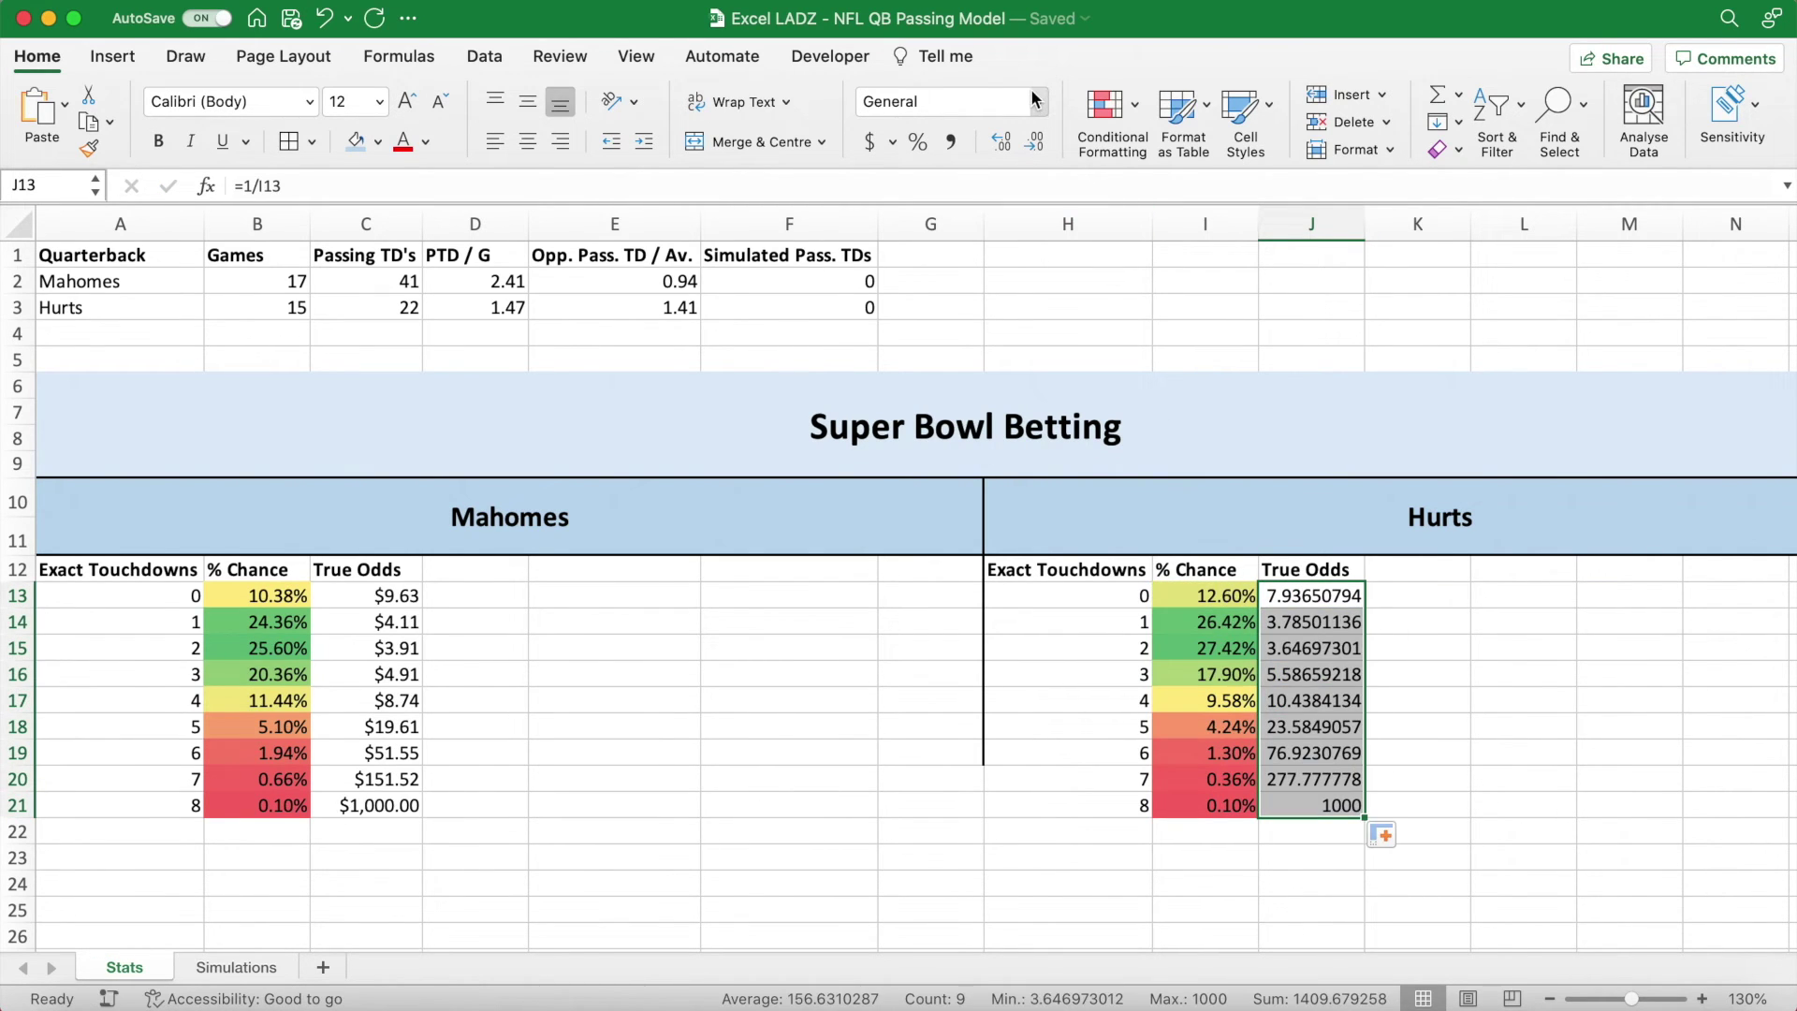
# Format Hurts' true odds in J13:J21 as Currency with two decimals.
pyautogui.click(864, 142)
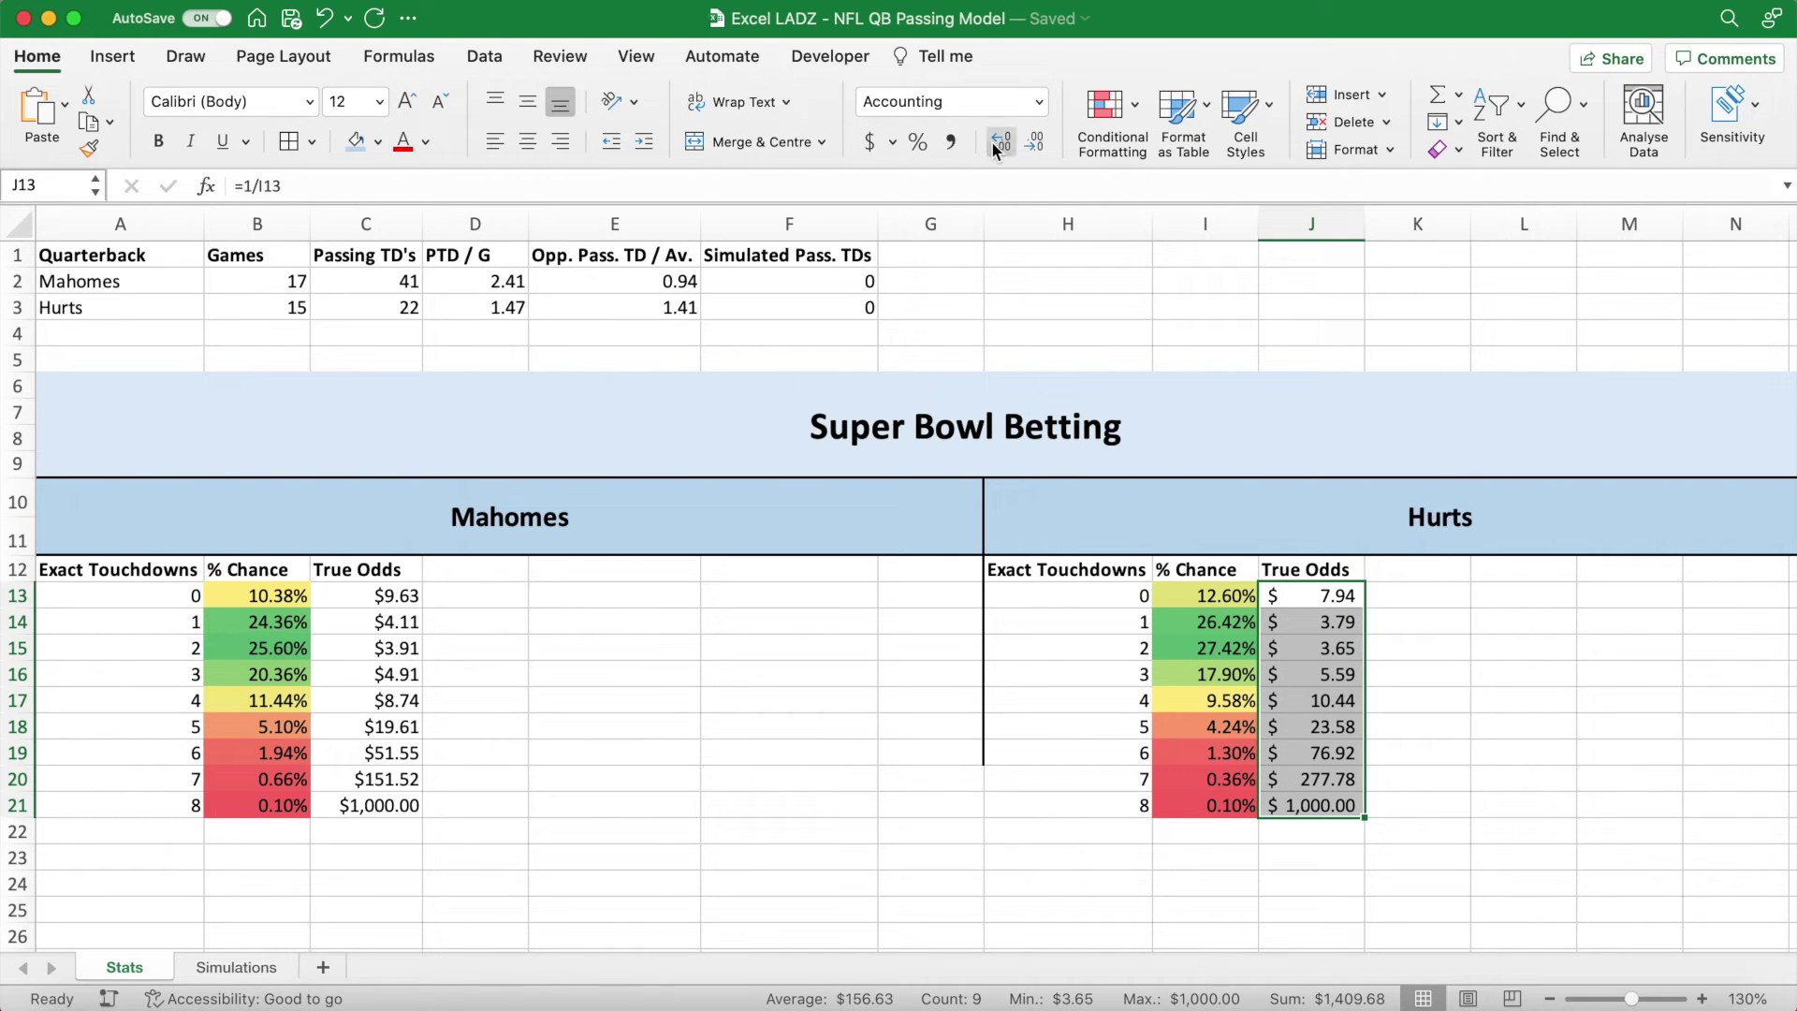
pyautogui.click(1038, 101)
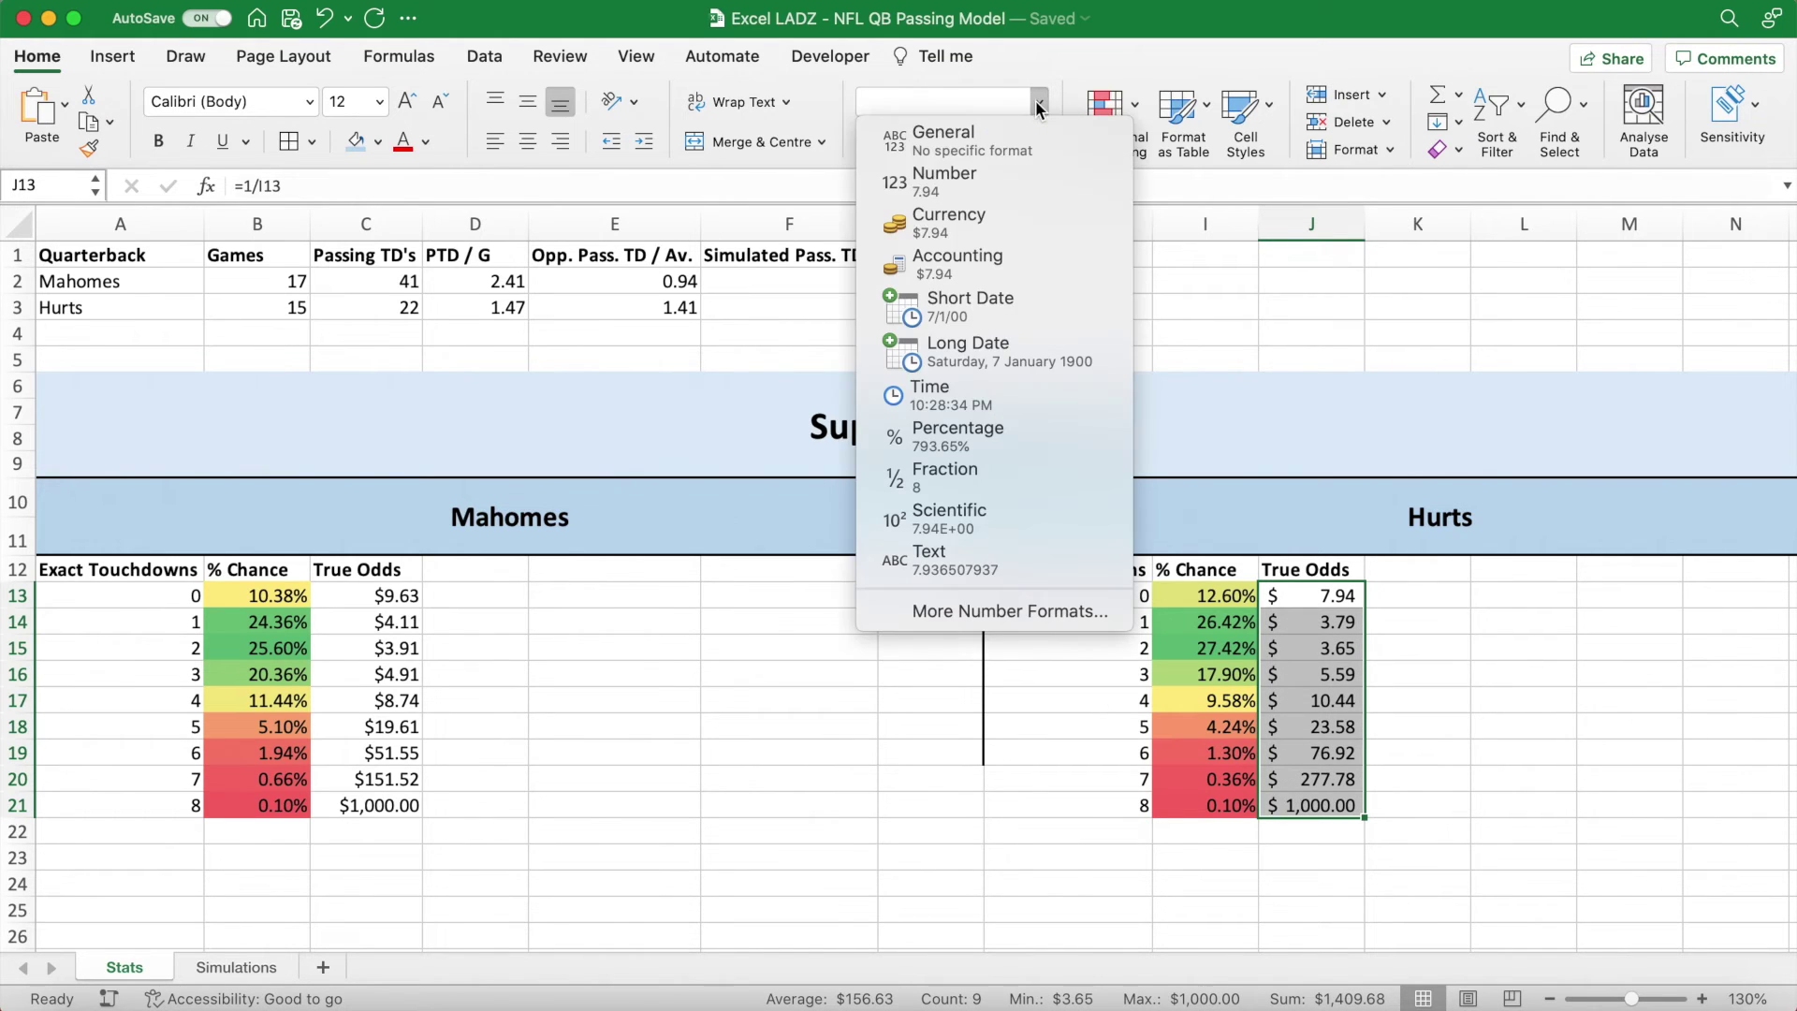
pyautogui.click(1003, 216)
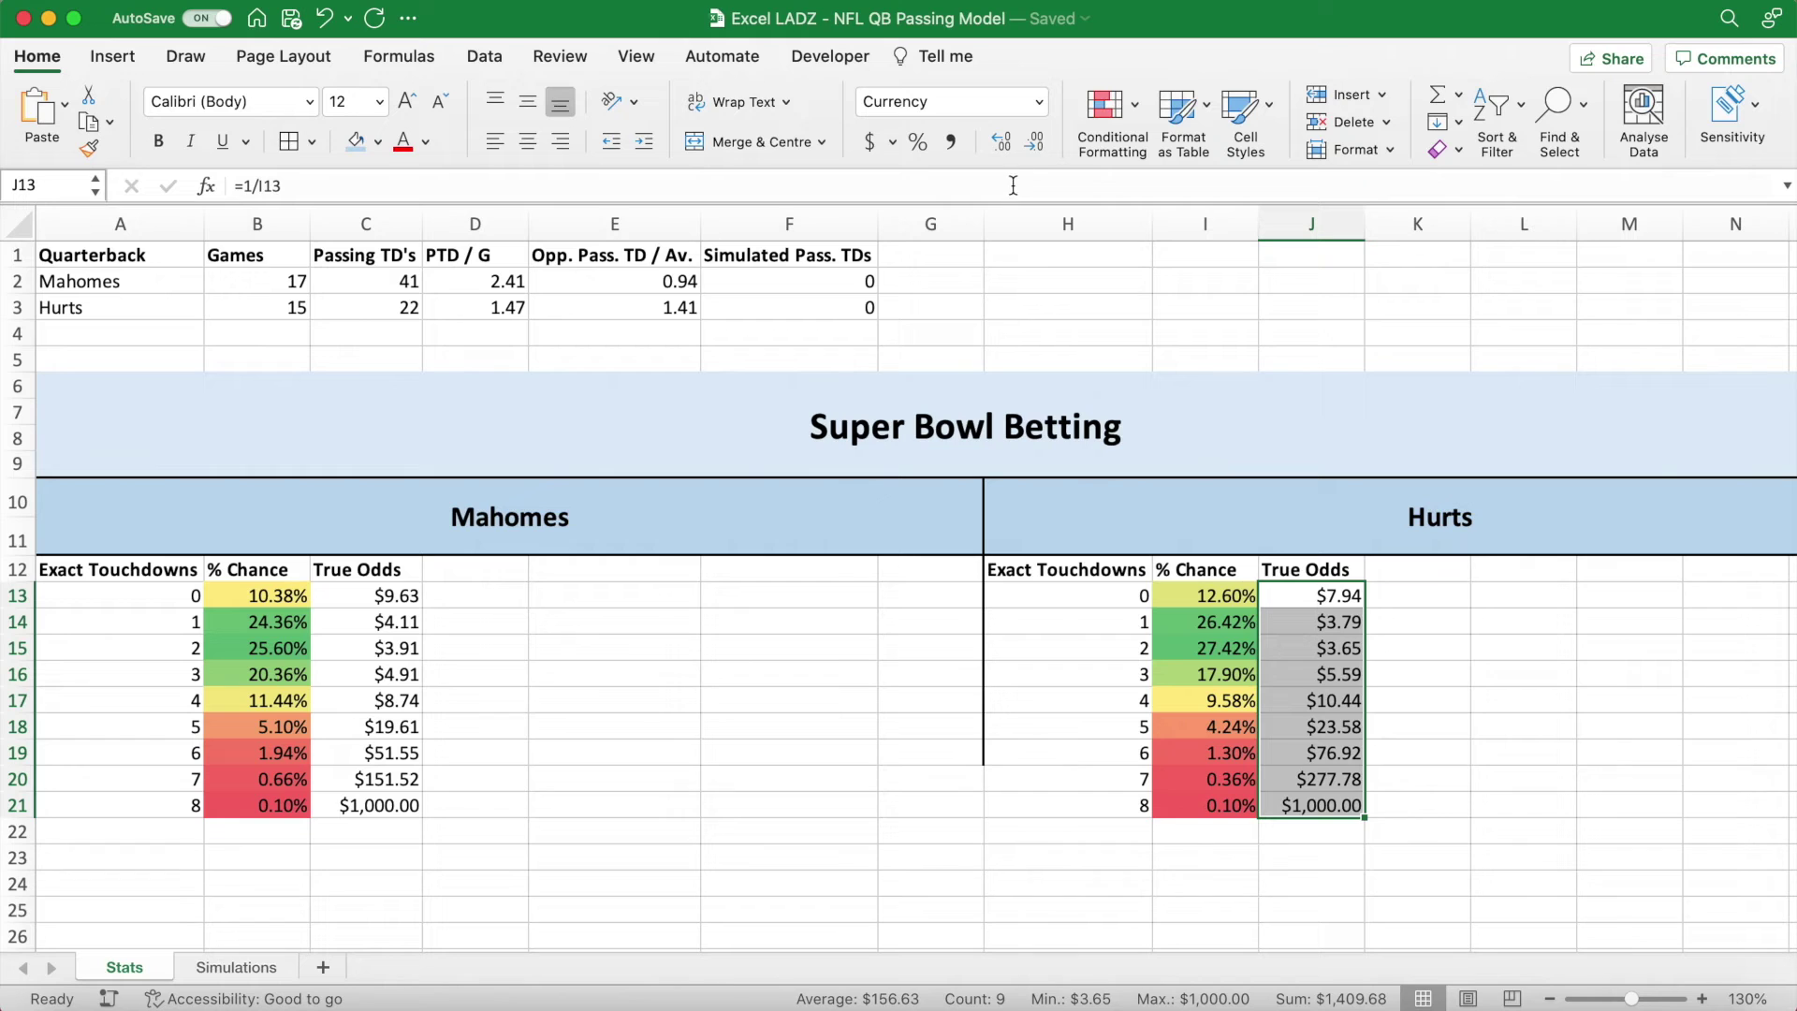
pyautogui.click(1033, 142)
pyautogui.click(1033, 142)
pyautogui.click(1000, 141)
pyautogui.click(1000, 141)
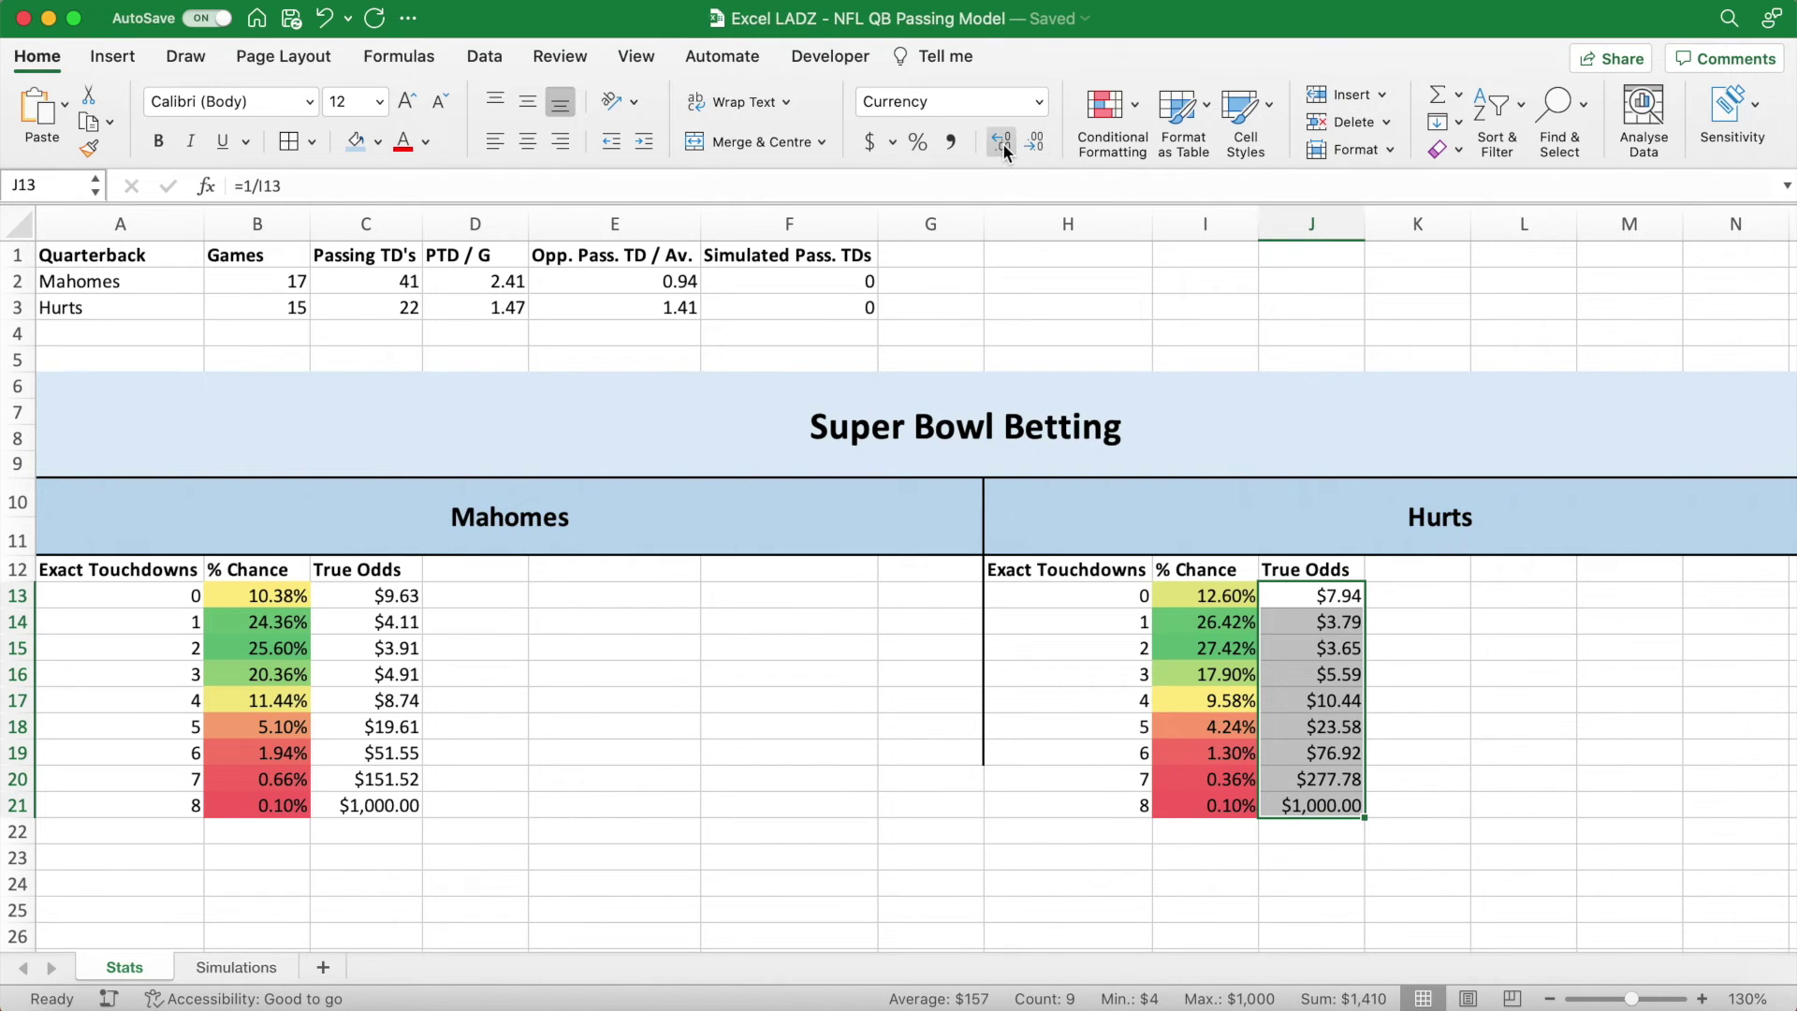
pyautogui.click(1445, 647)
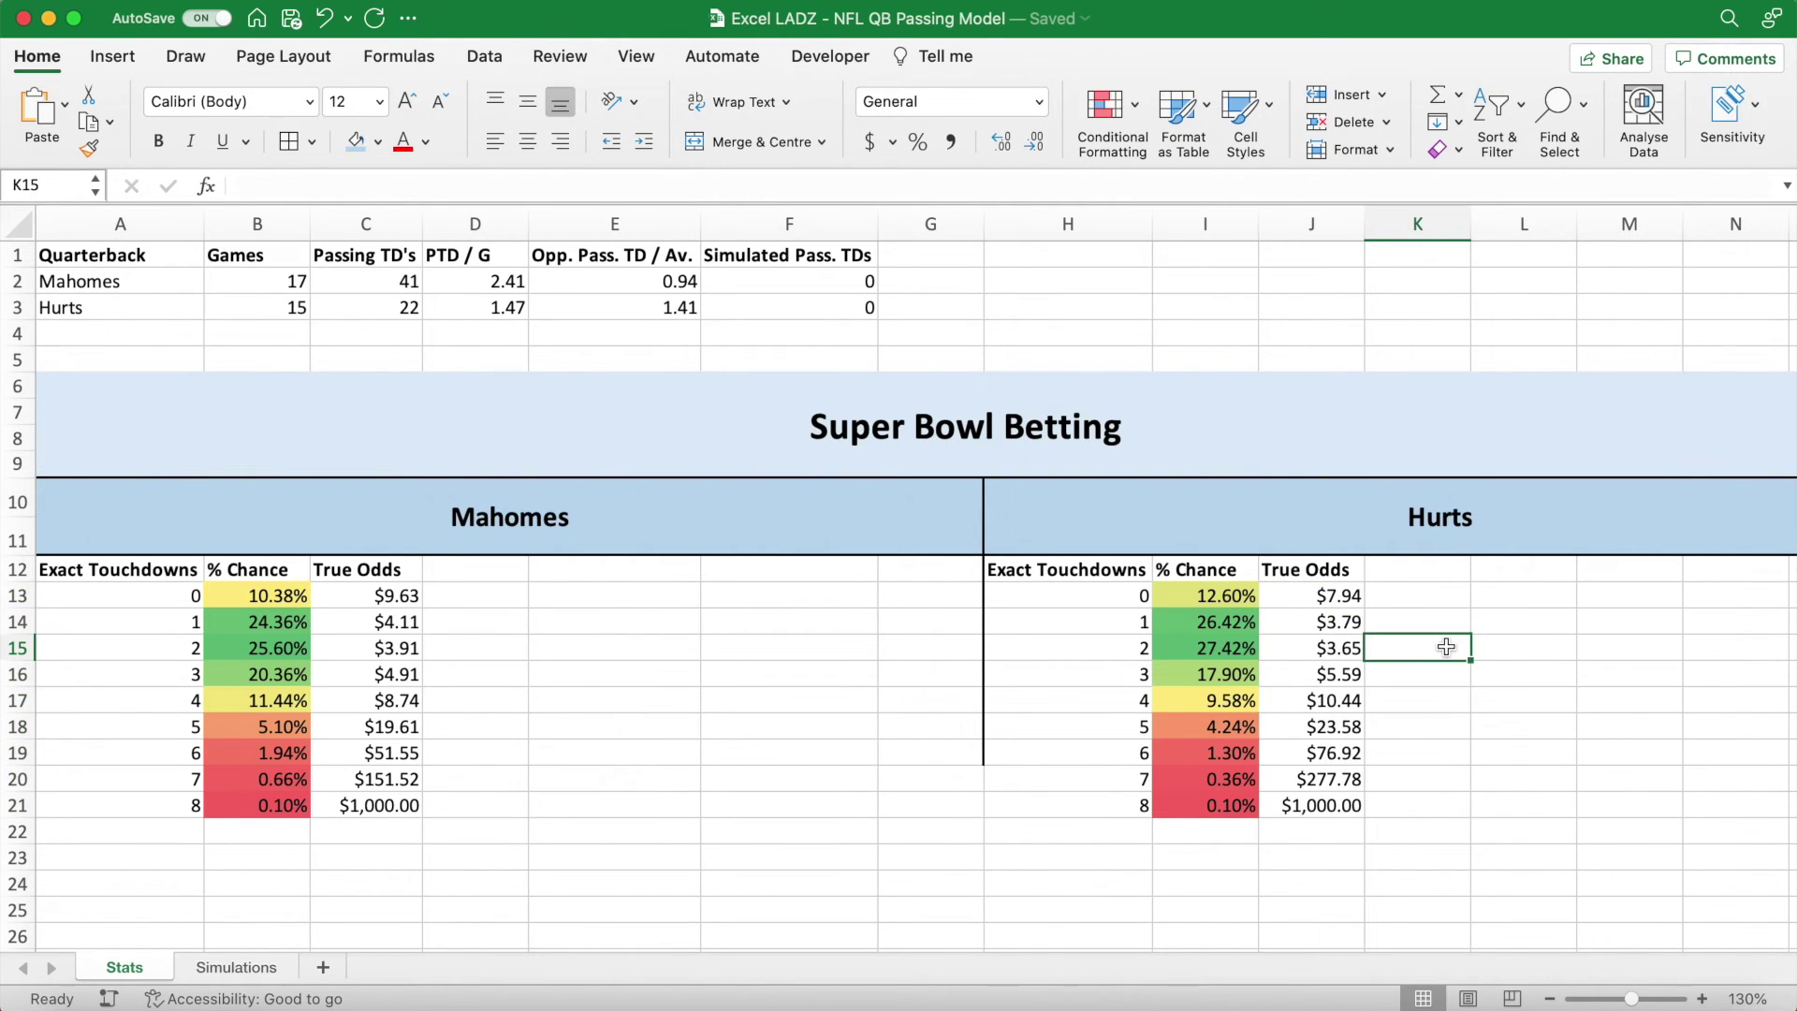
# Rerun the simulations several times to compare how both quarterbacks' chances and true odds vary.
pyautogui.click(1488, 644)
pyautogui.press('F9')
pyautogui.press('F9')
pyautogui.press('F9')
pyautogui.press('F9')
pyautogui.press('F9')
pyautogui.press('F9')
pyautogui.press('F9')
pyautogui.press('F9')
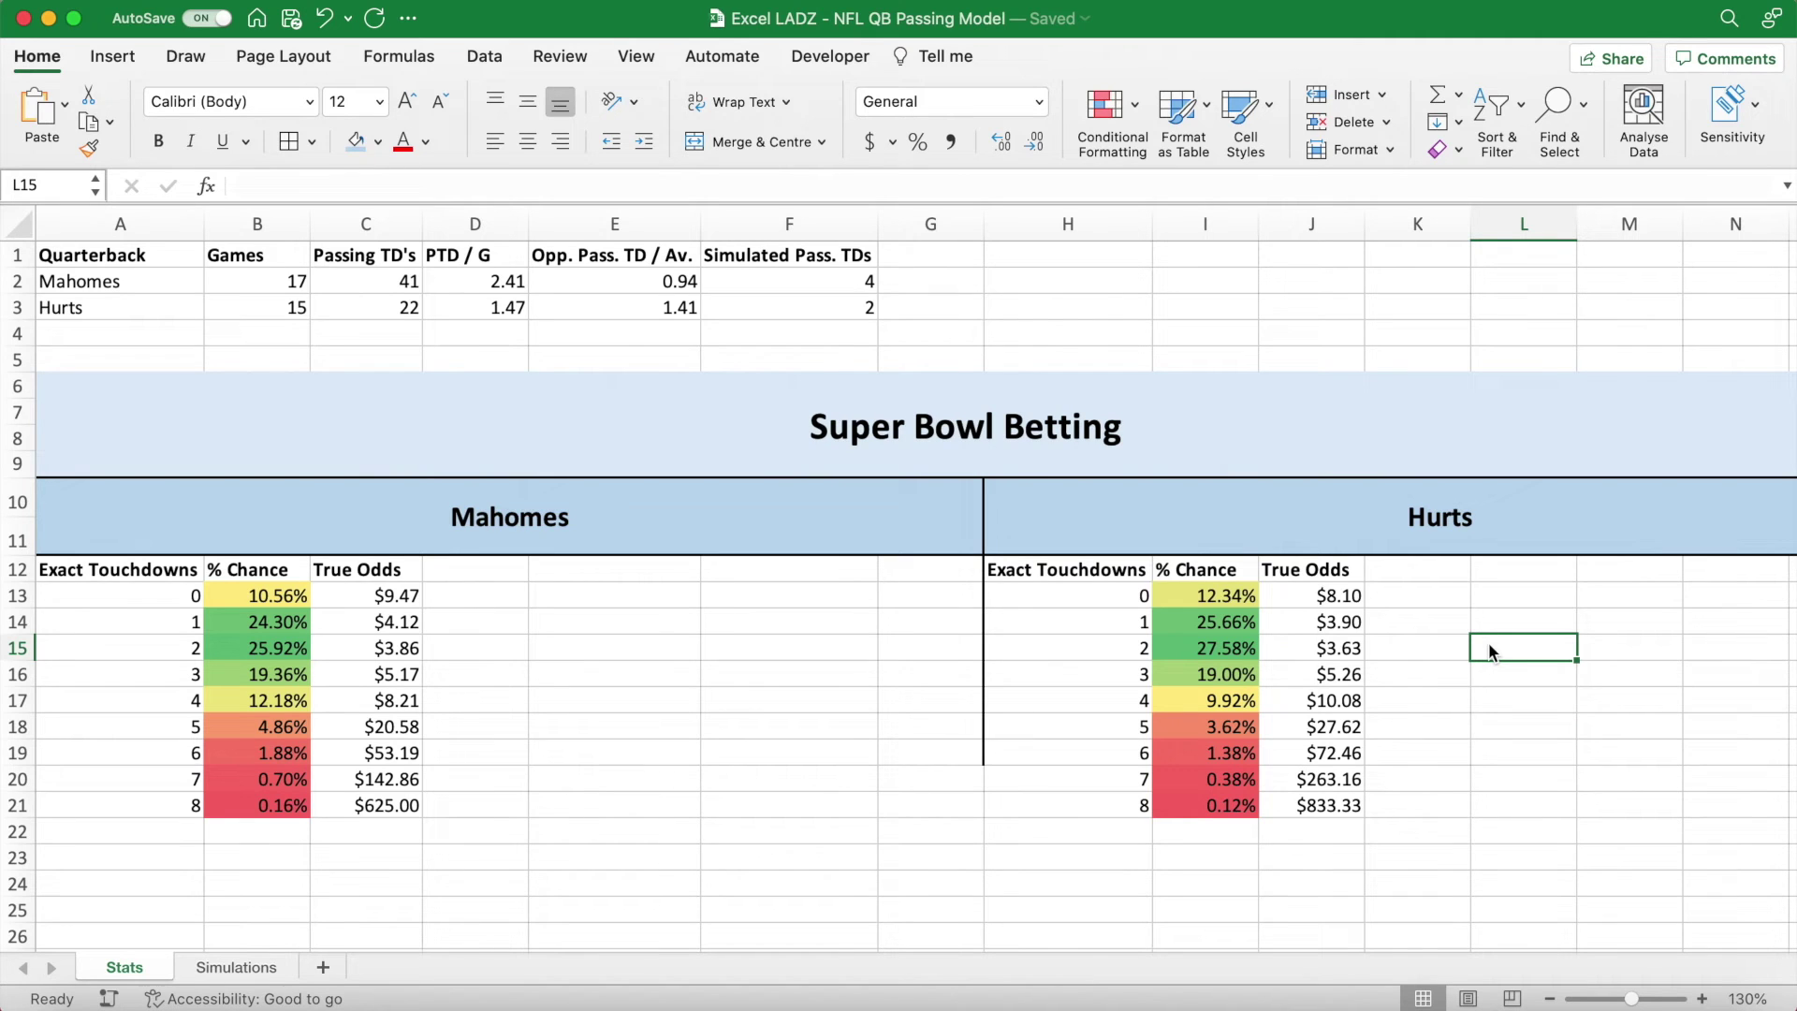
# Enter the heading "Over / Under (+1.5)" in E12 under Mahomes, with the labels Over in E13 and Under in E14.
pyautogui.click(615, 571)
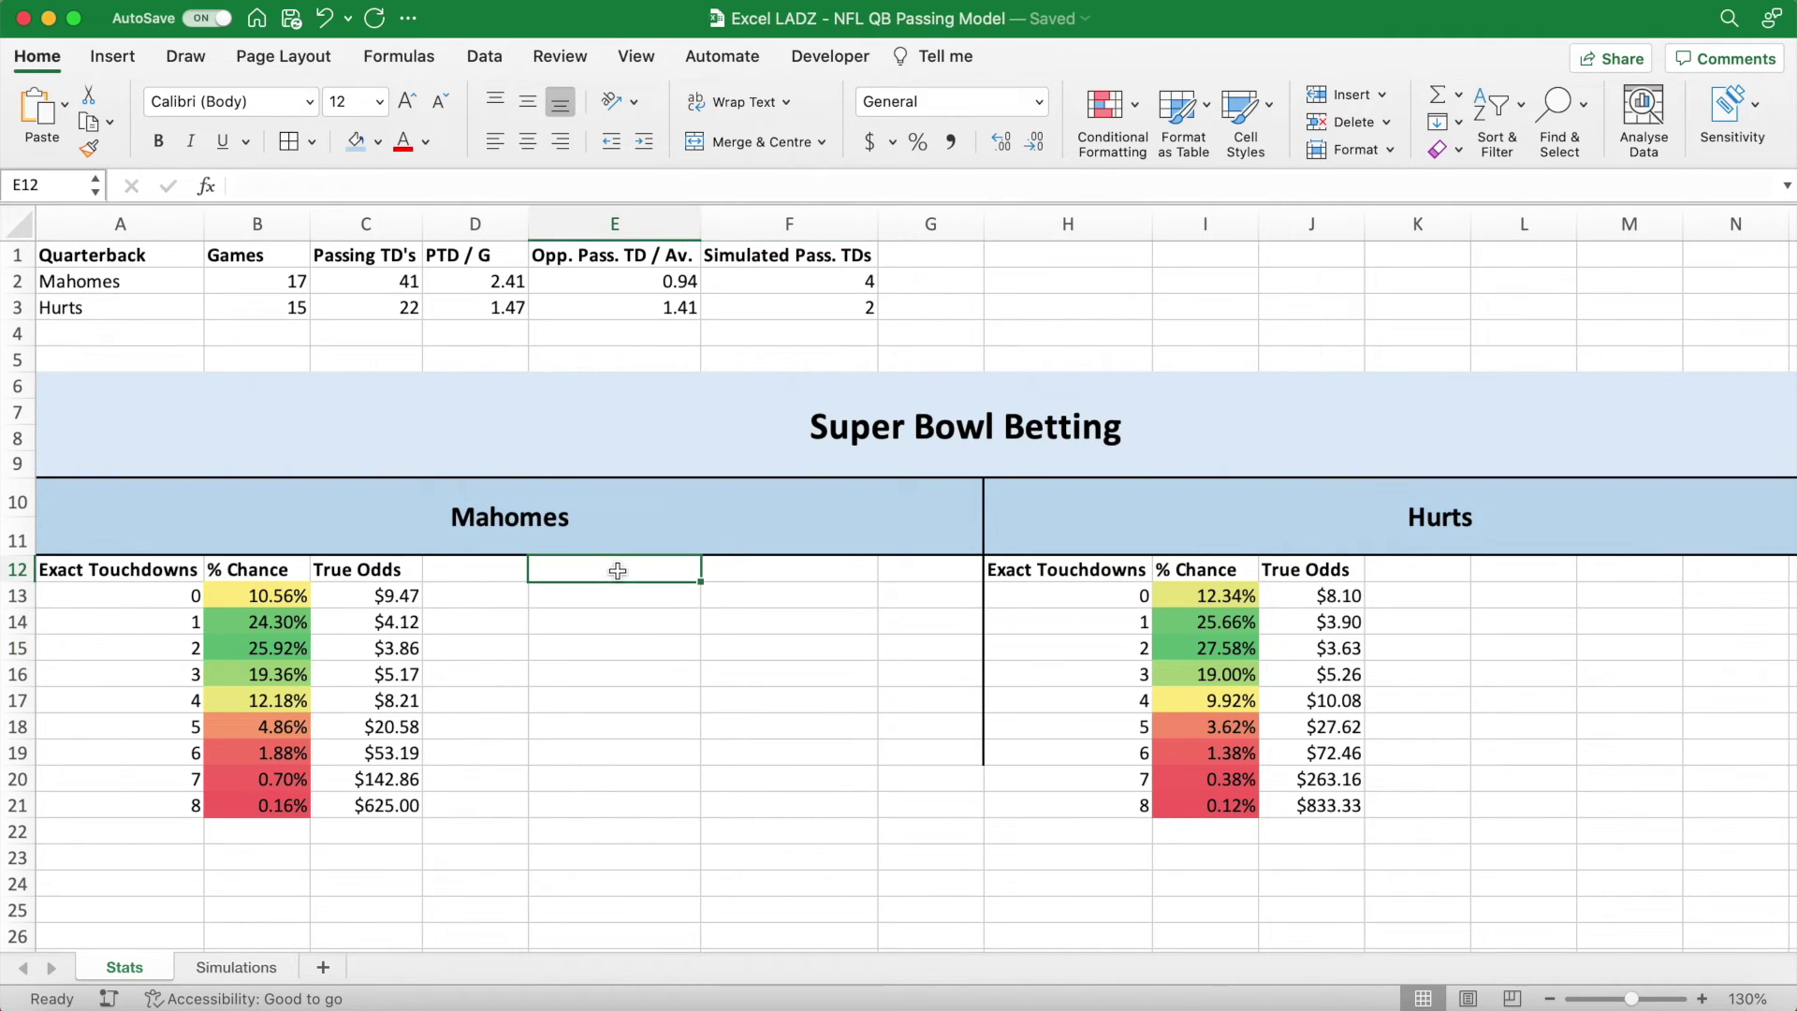
pyautogui.write('Over')
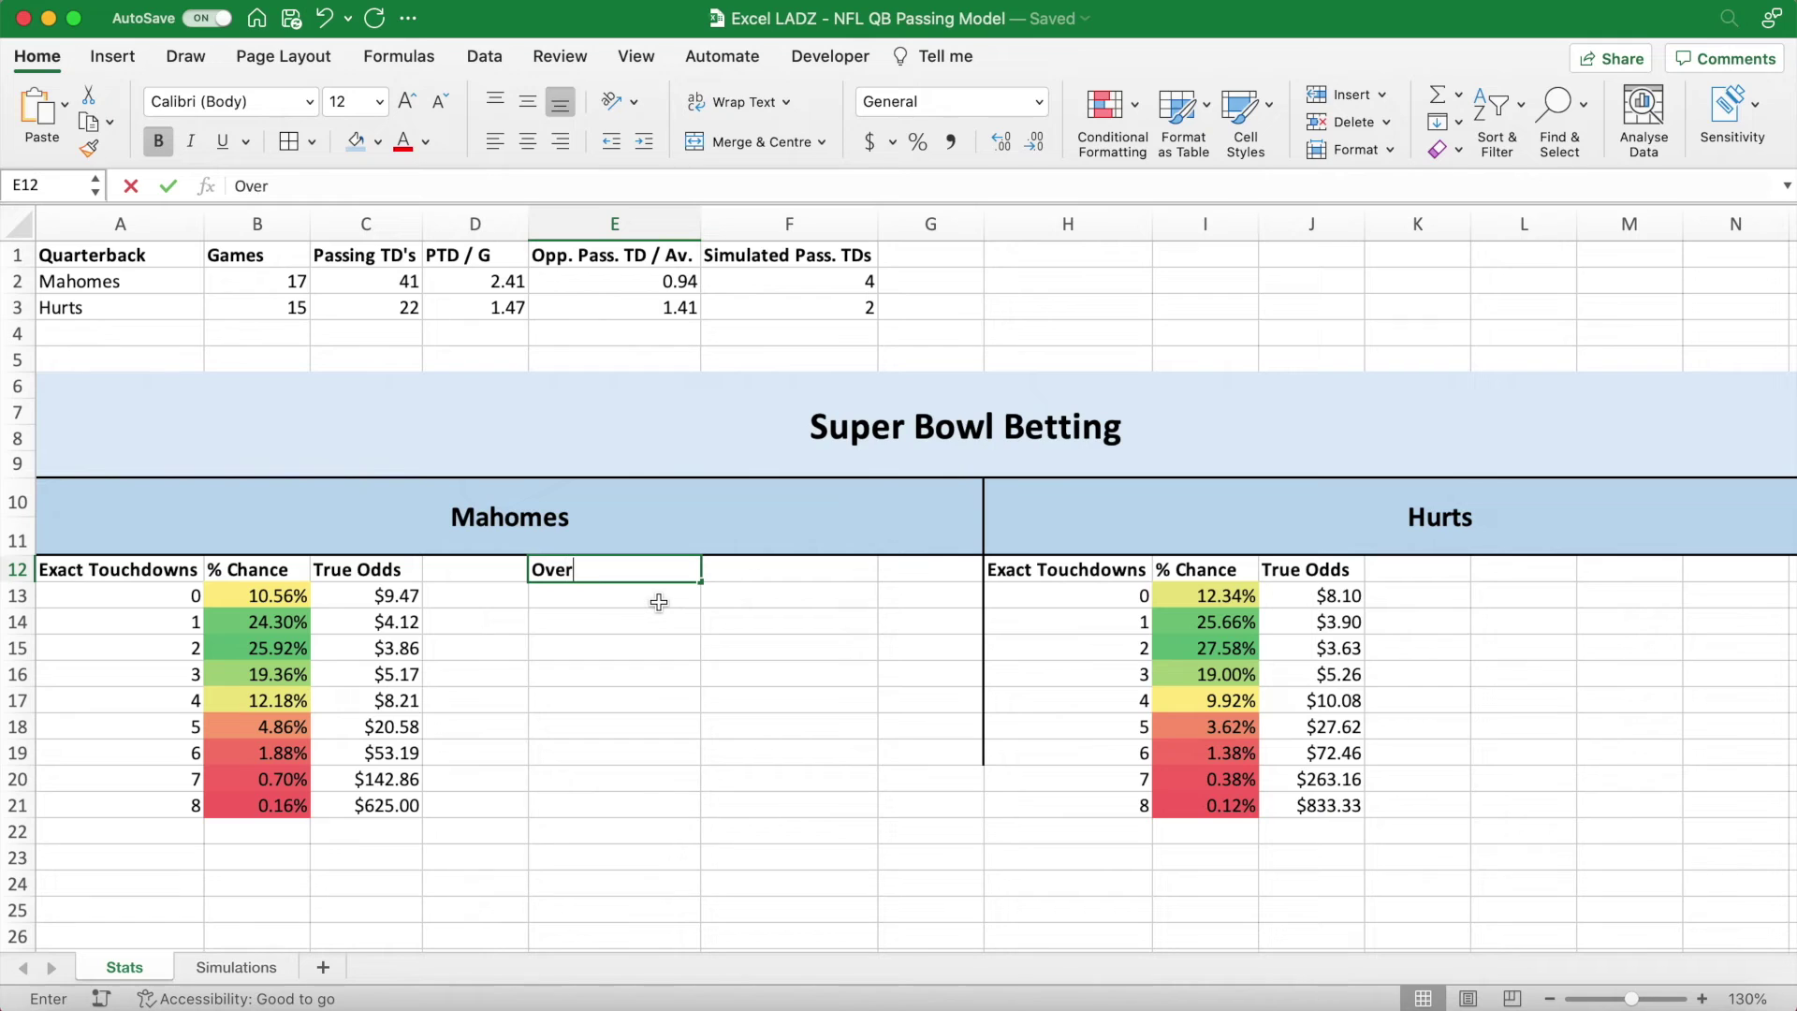
pyautogui.write(' / Under (+1.5')
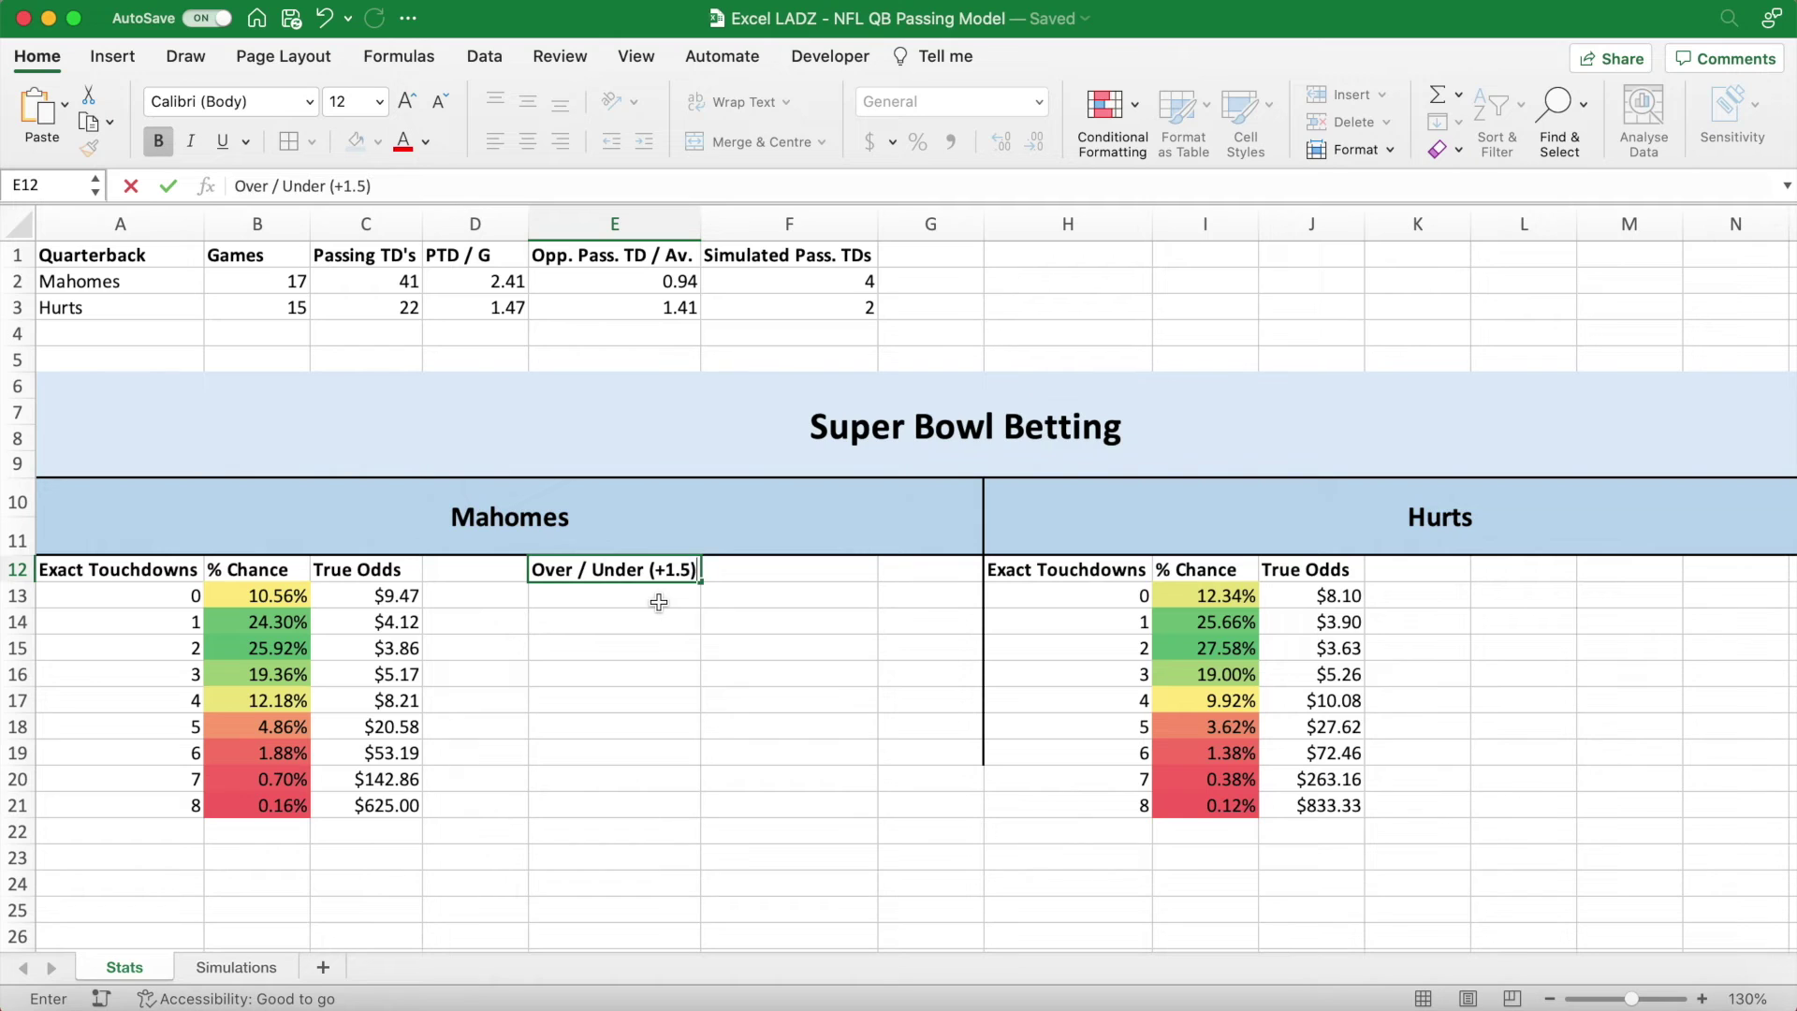
pyautogui.press('Return')
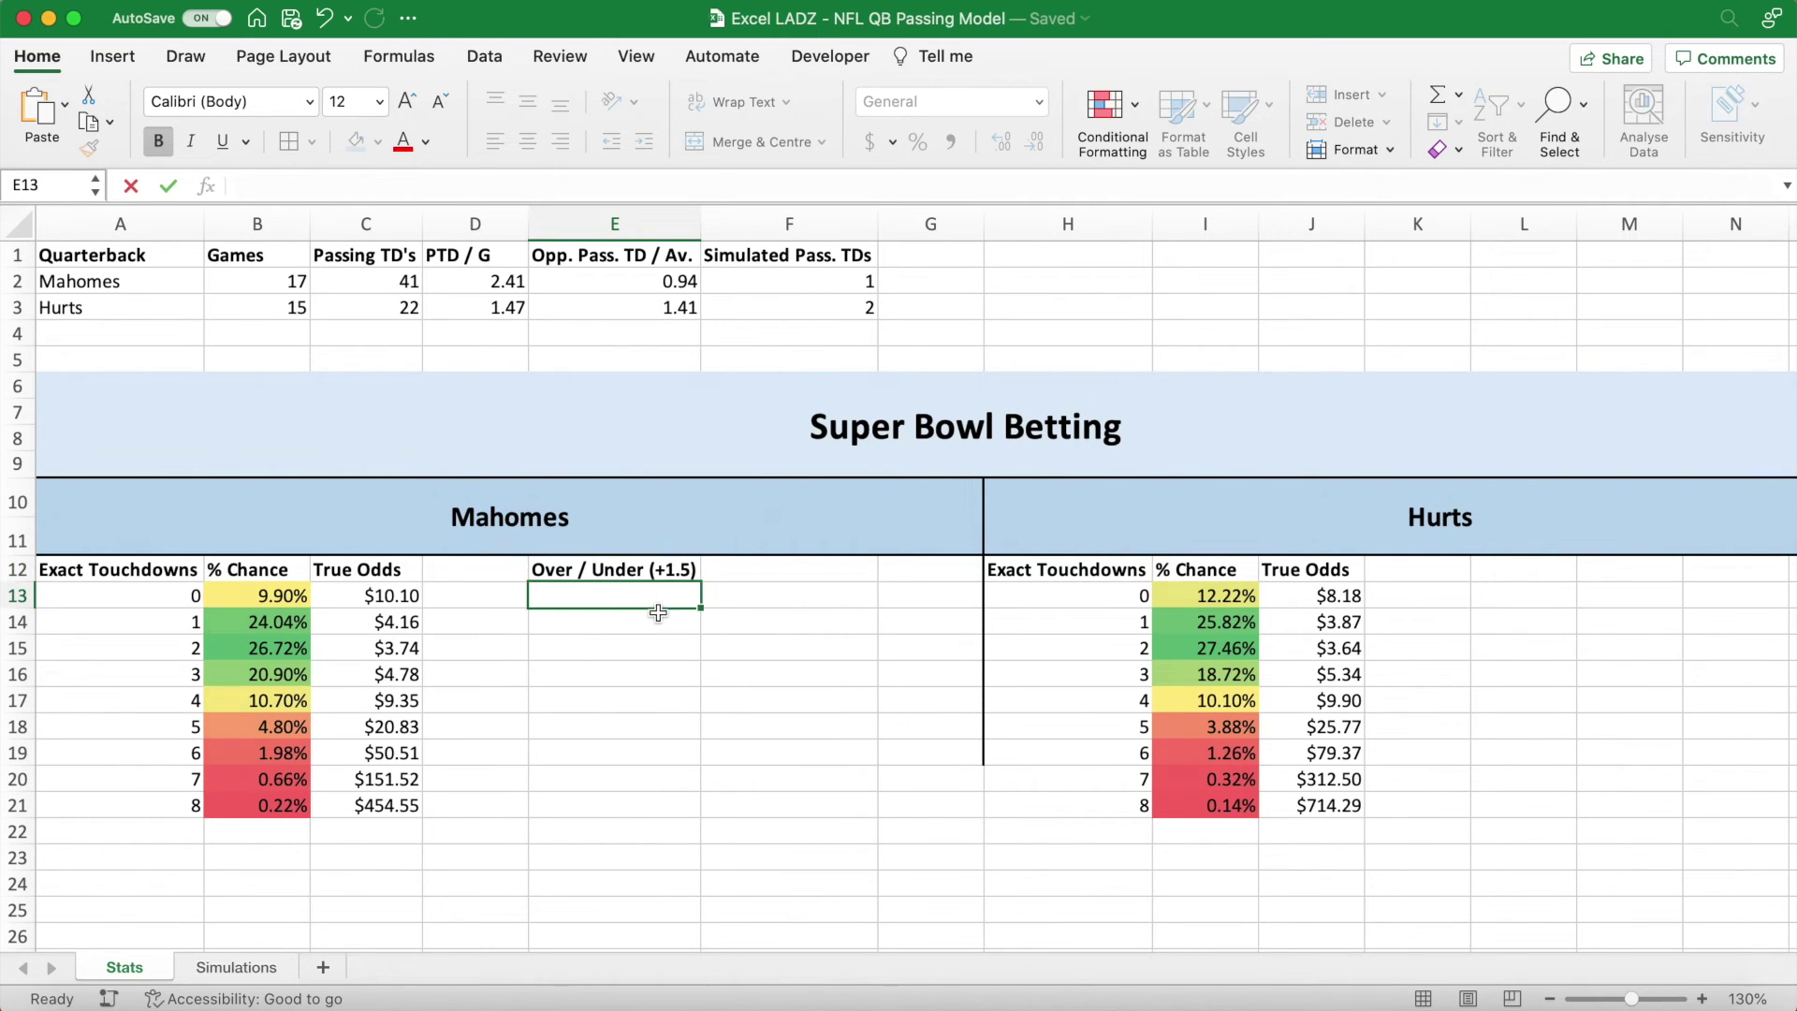
pyautogui.write('Ov')
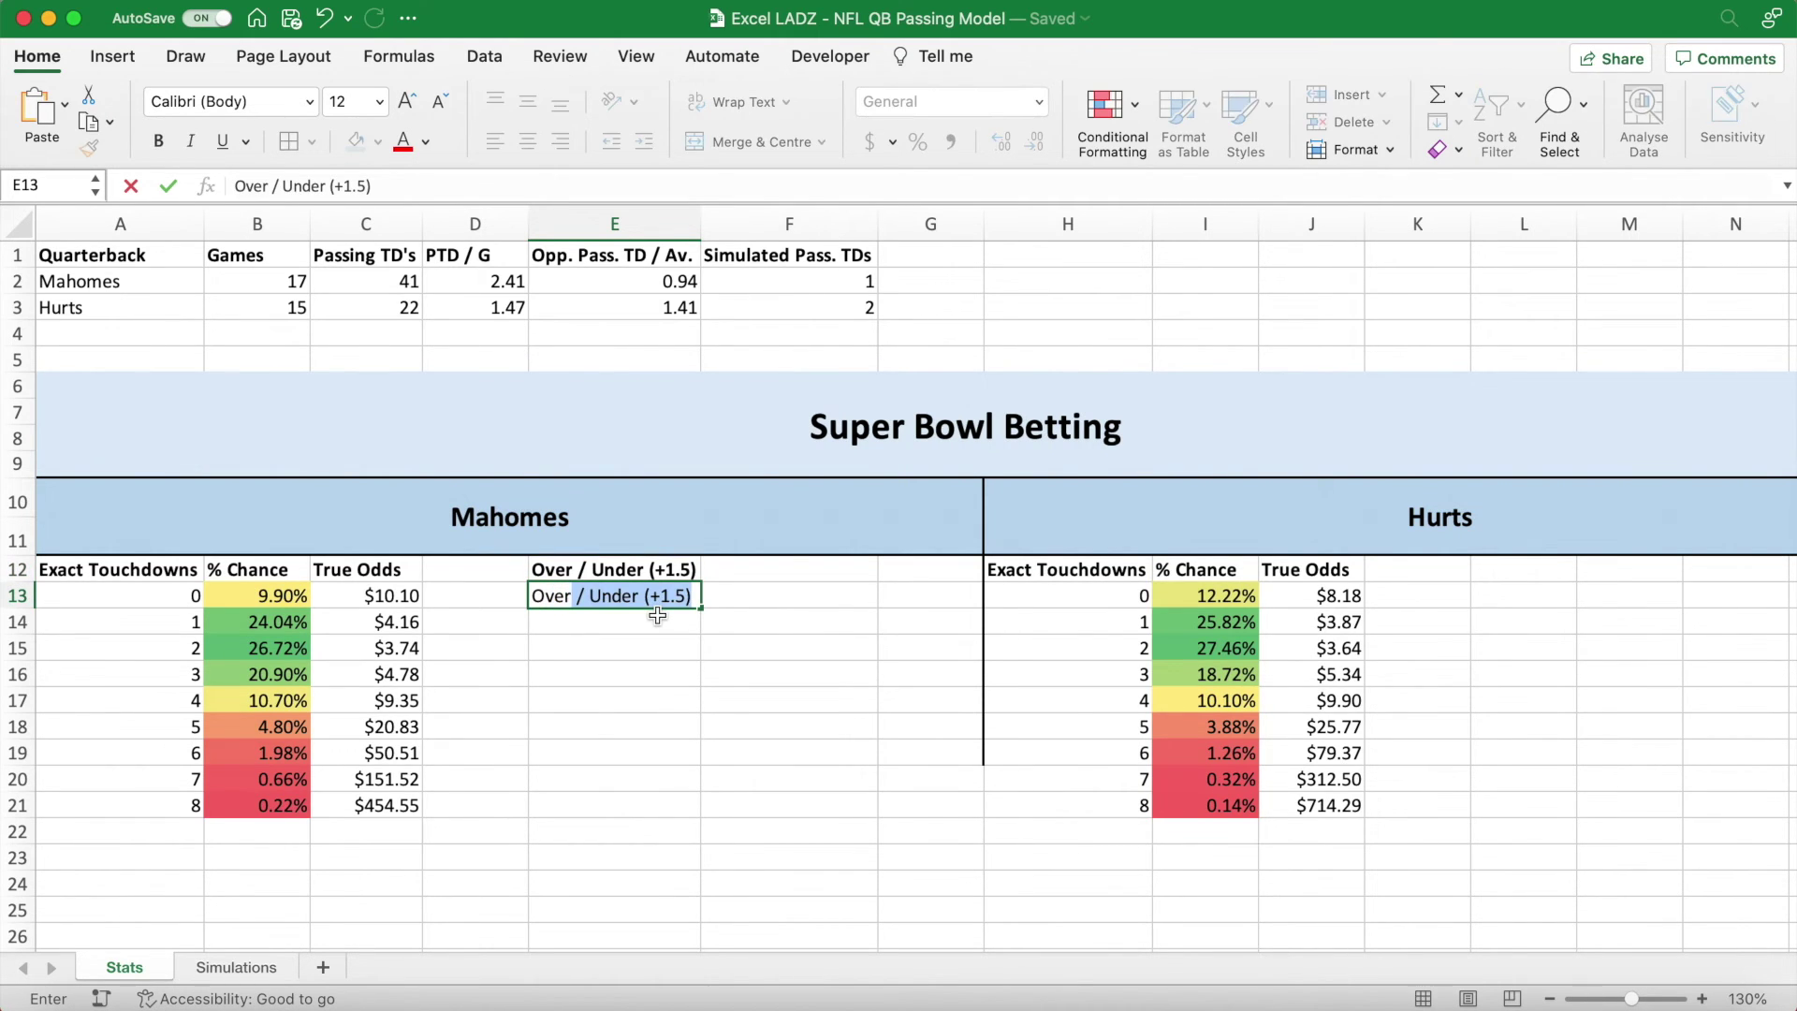
pyautogui.write('er')
pyautogui.press('Return')
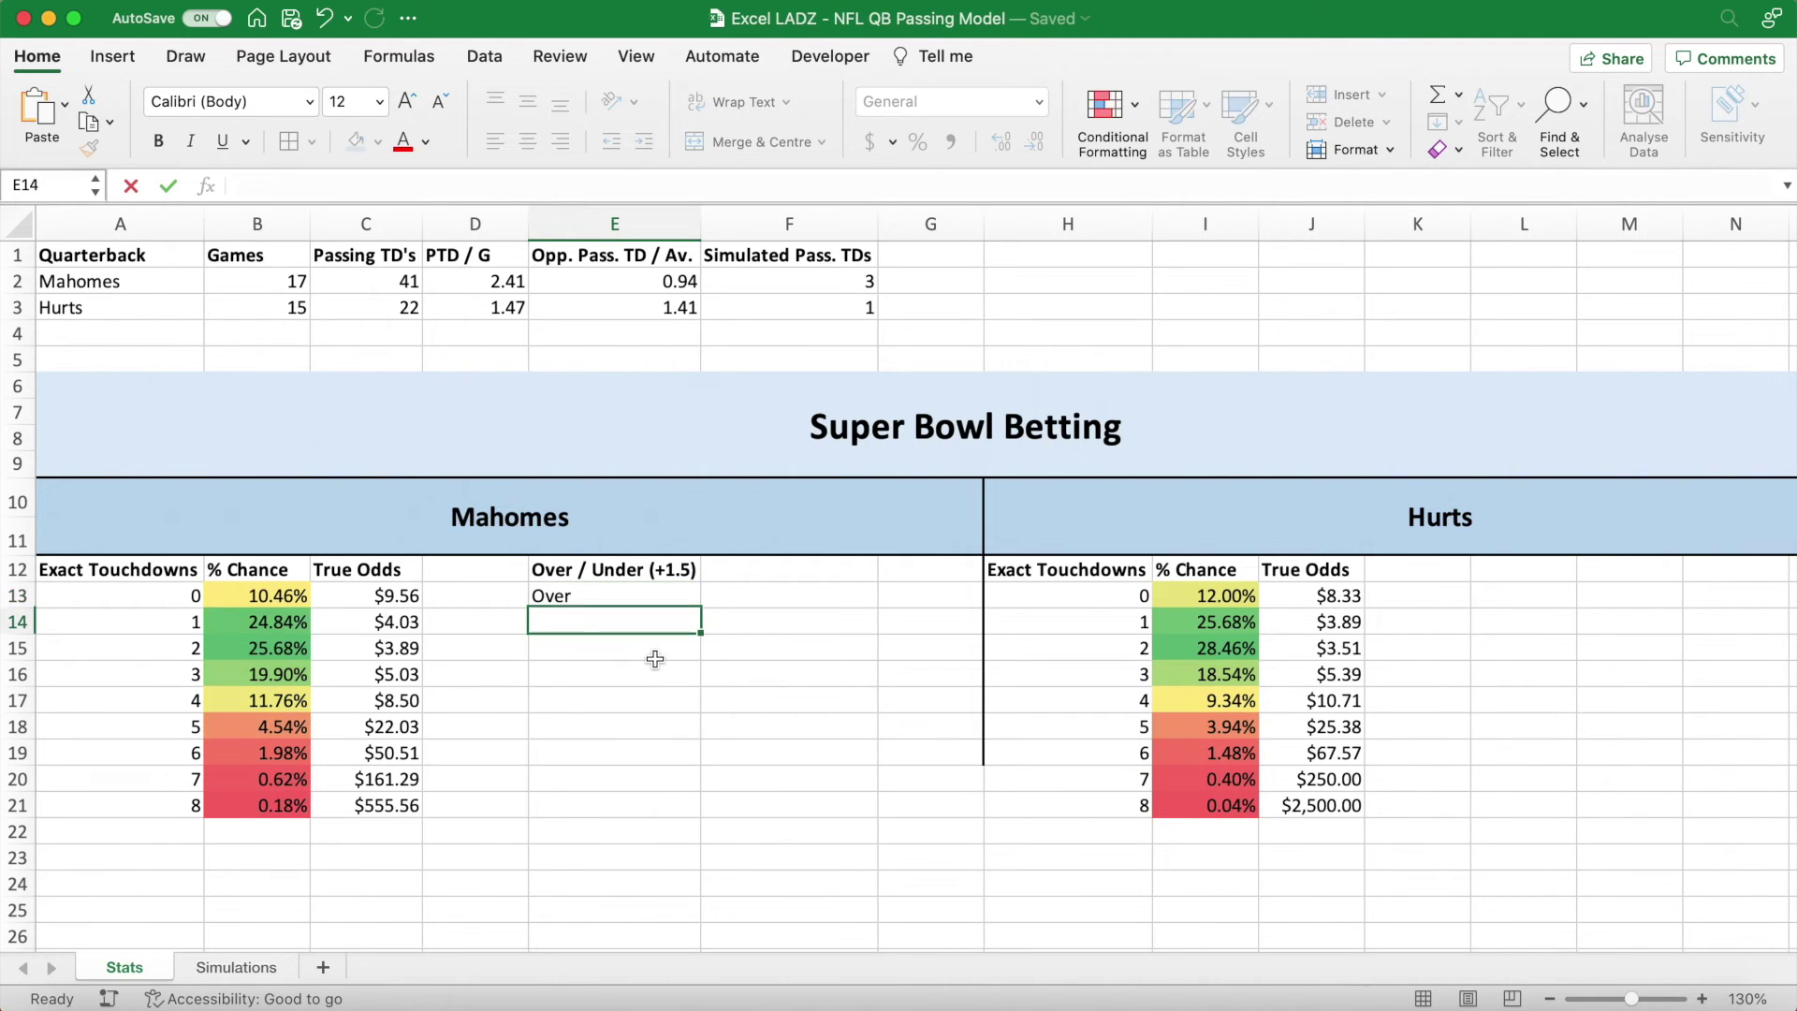
pyautogui.write('Under')
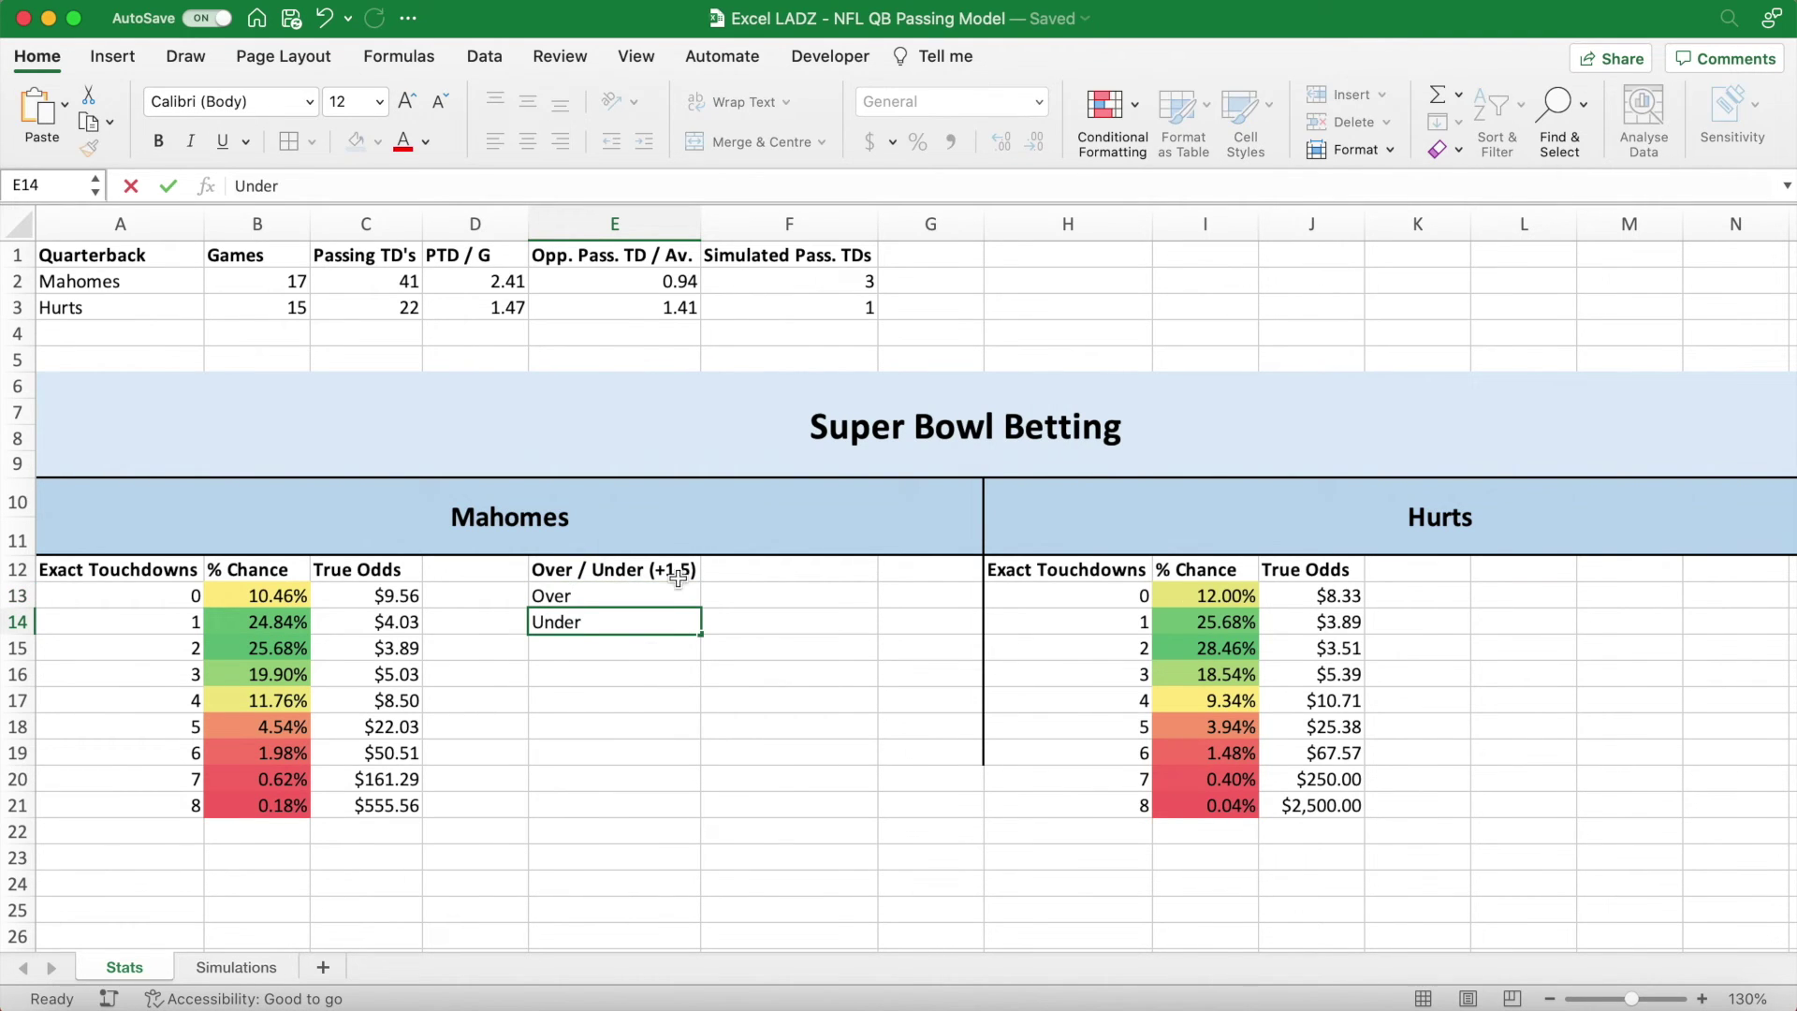
pyautogui.press('Return')
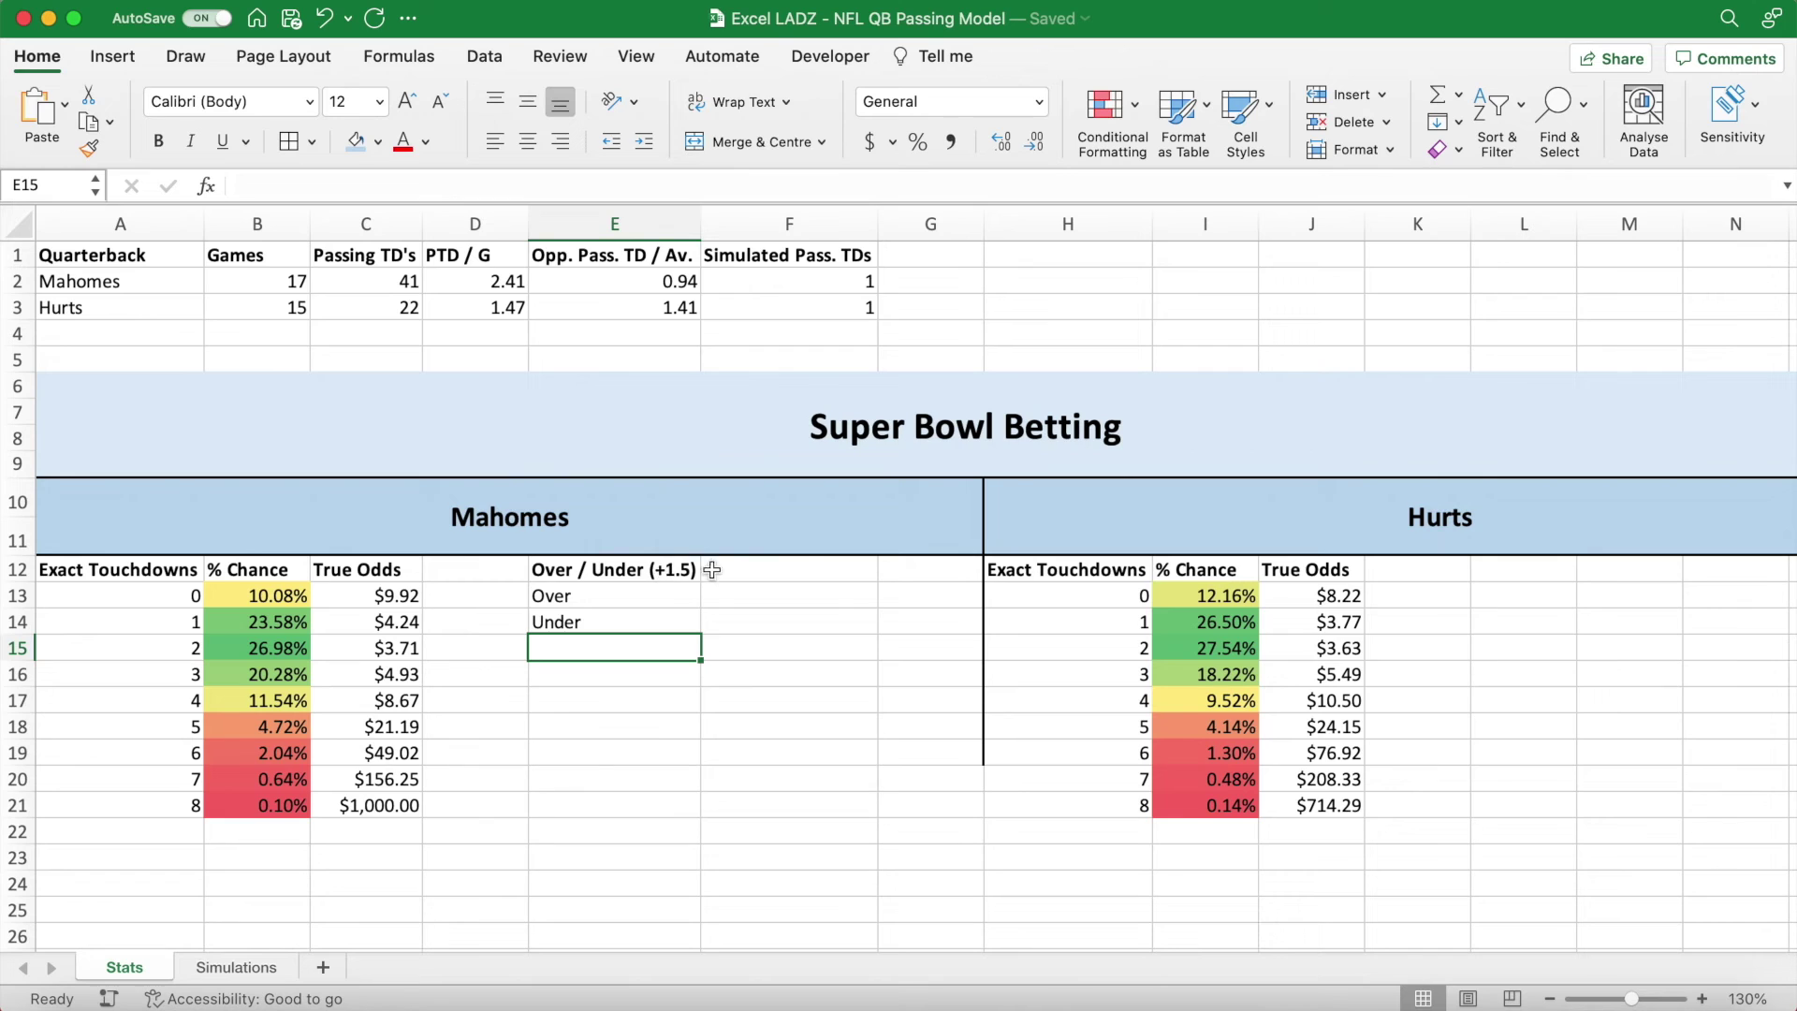
# Add the bold heading "% Chance" in F12 beside the Over / Under heading.
pyautogui.click(773, 575)
pyautogui.press('super+b')
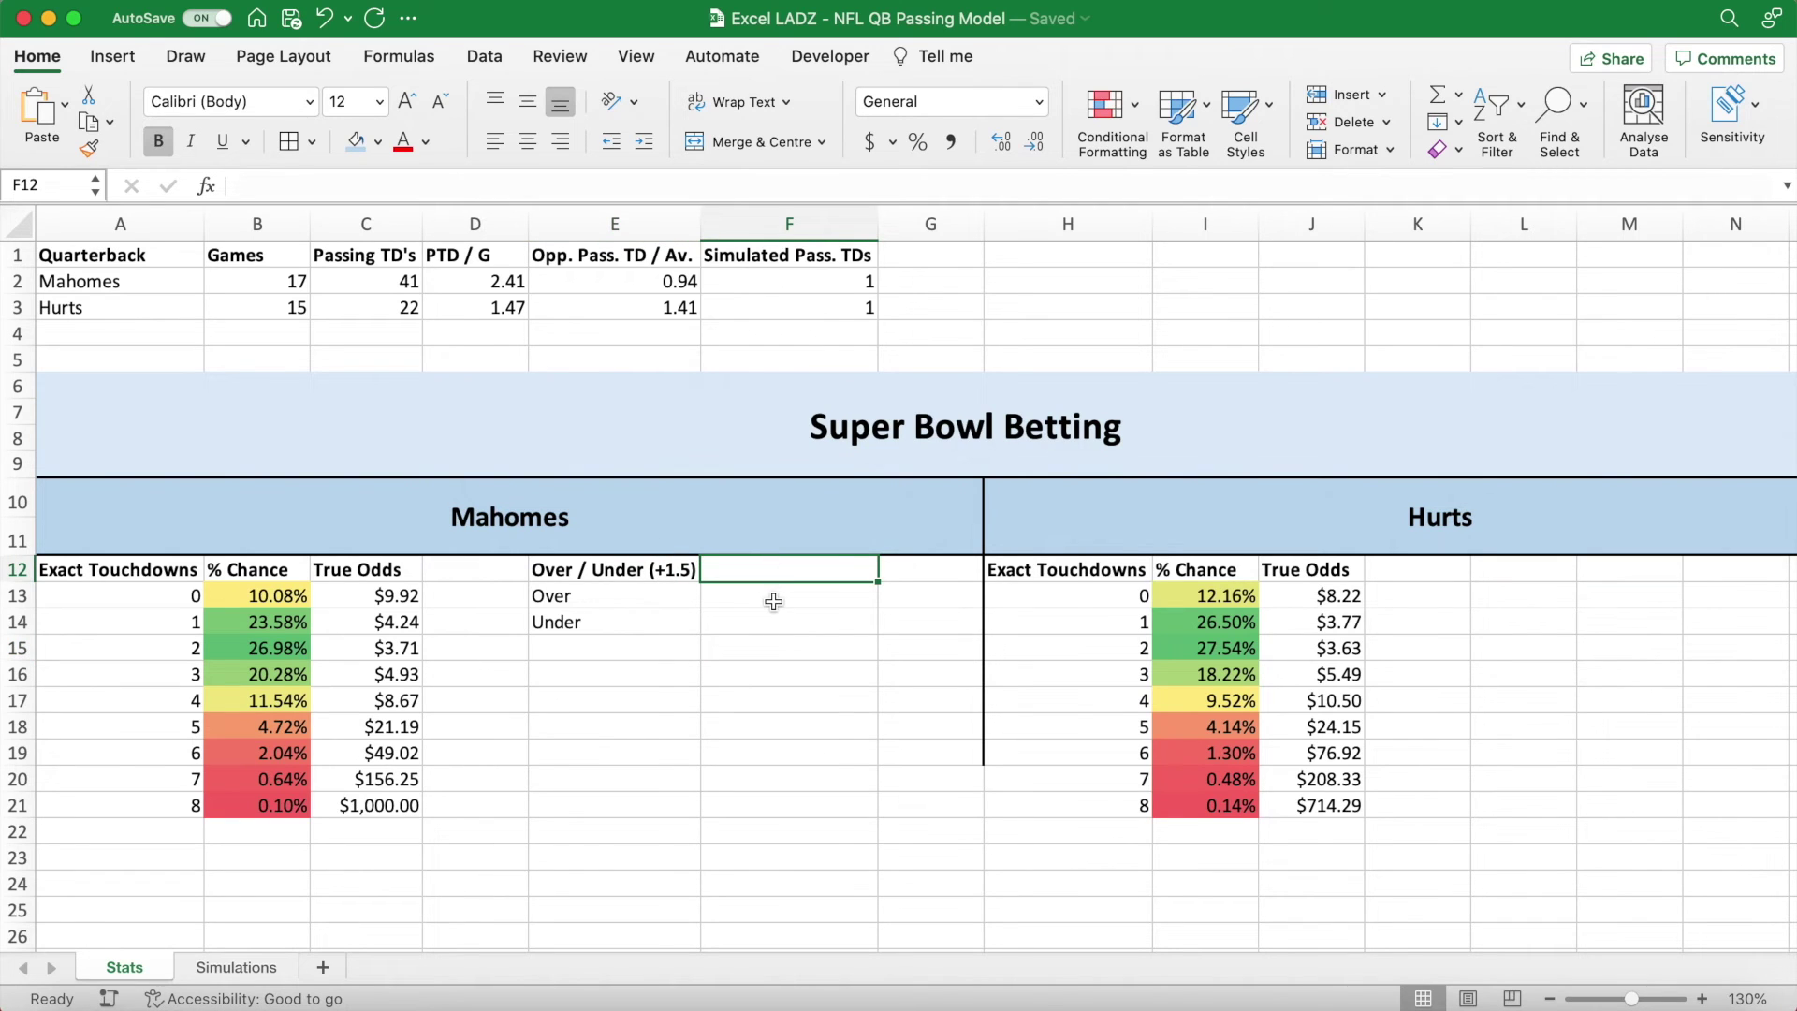
pyautogui.write('% Chance')
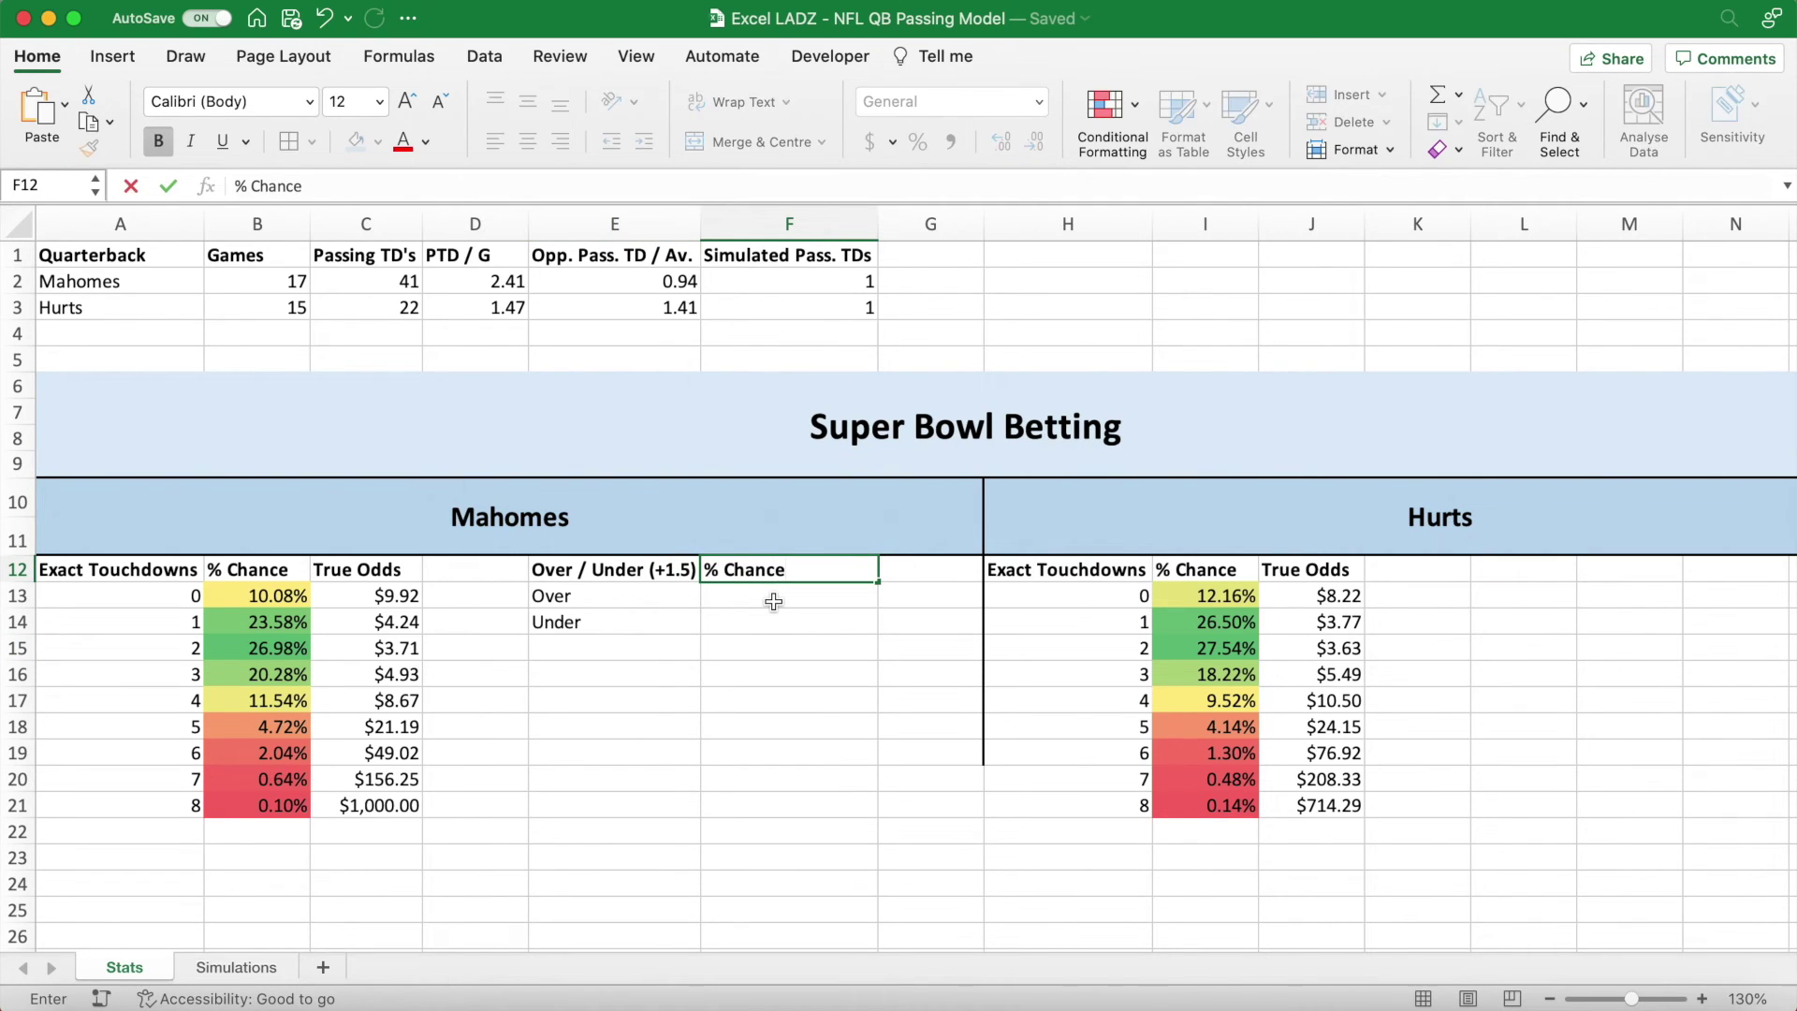
pyautogui.hotkey('ctrl', 'Return')
# Enter =COUNTIF(Simulations!$B$4:$B$5003,">"&1.5)/5000 in F13 for Mahomes' chance of going over 1.5 touchdowns.
pyautogui.click(773, 602)
pyautogui.write('=')
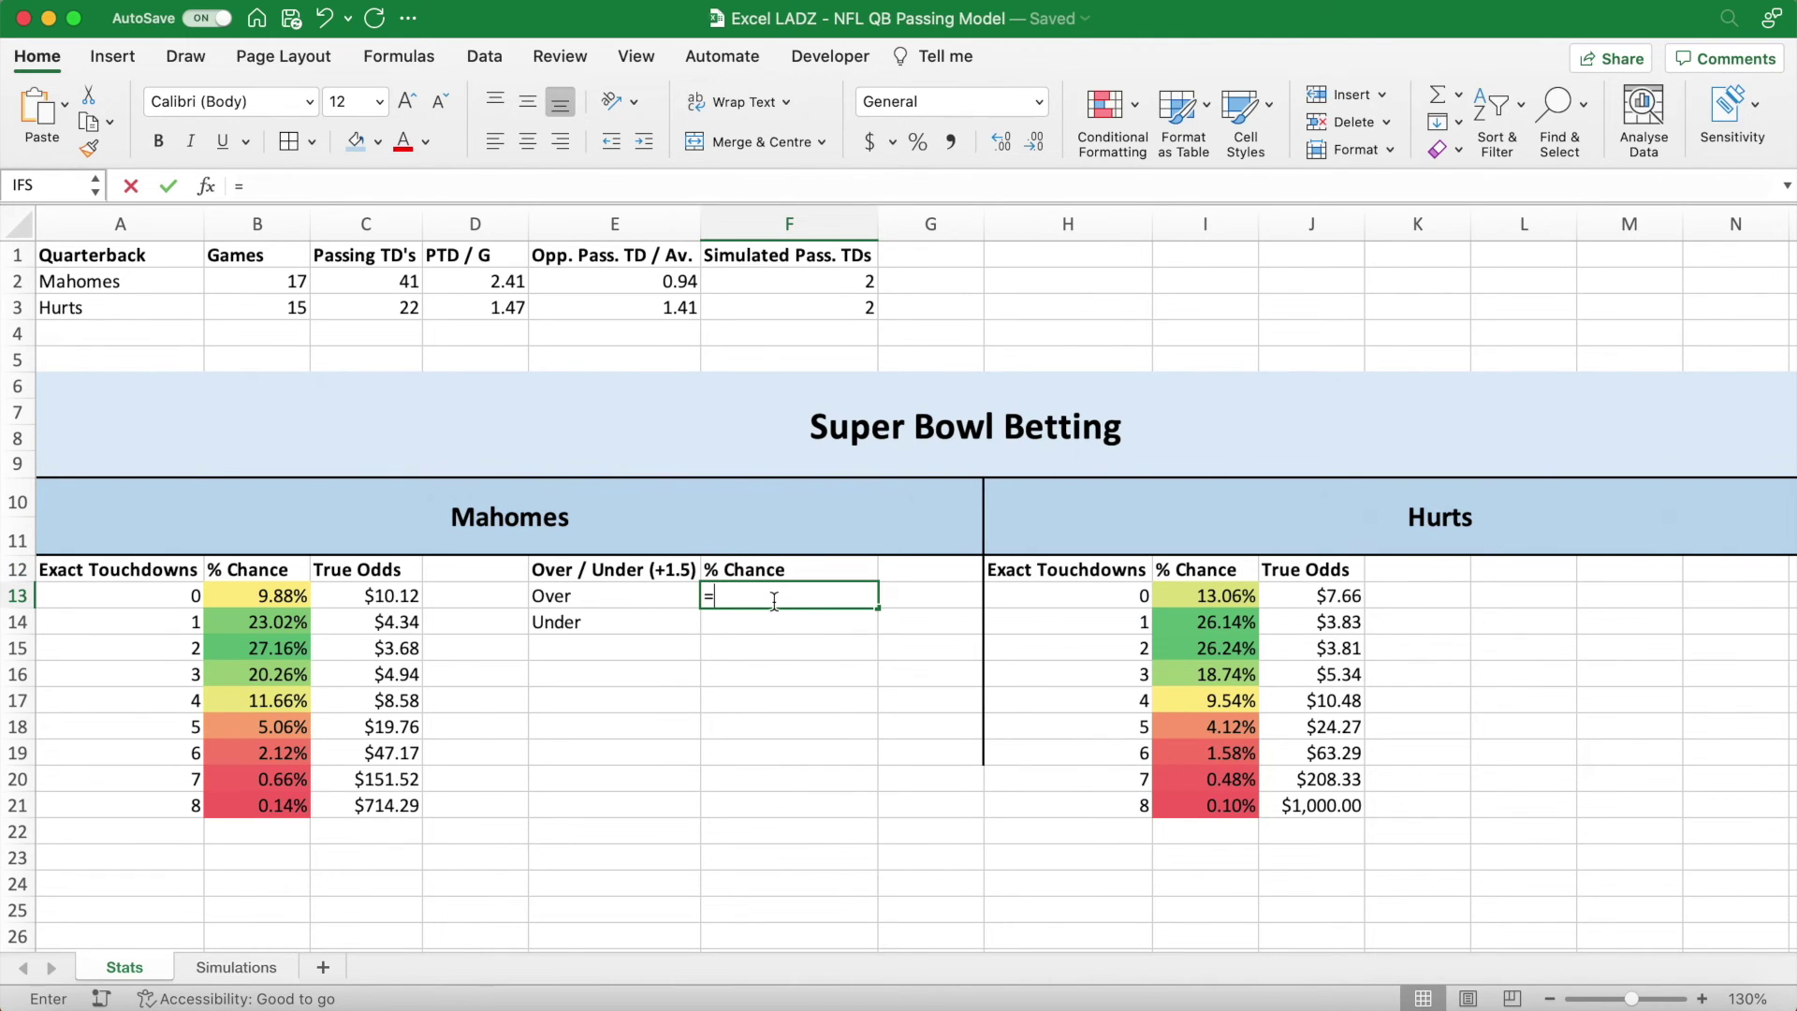
pyautogui.write('COUNTIF(')
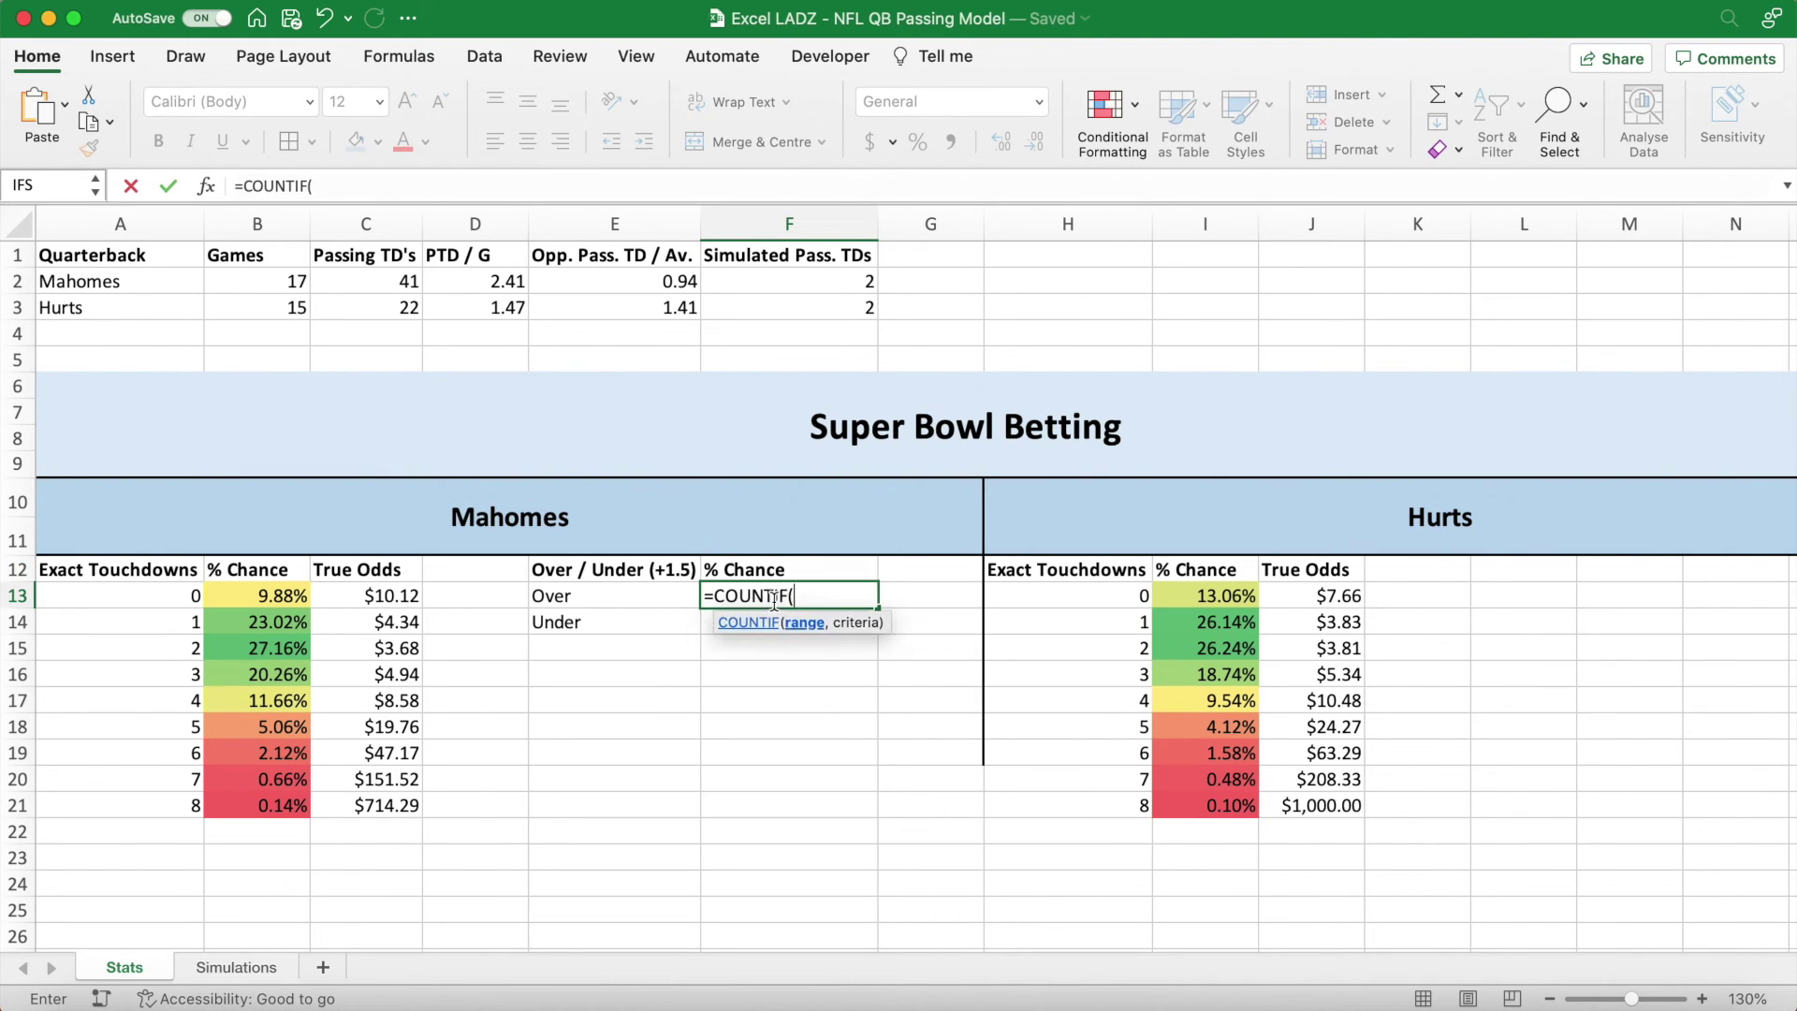
pyautogui.click(237, 966)
pyautogui.scroll(20, 387, 552)
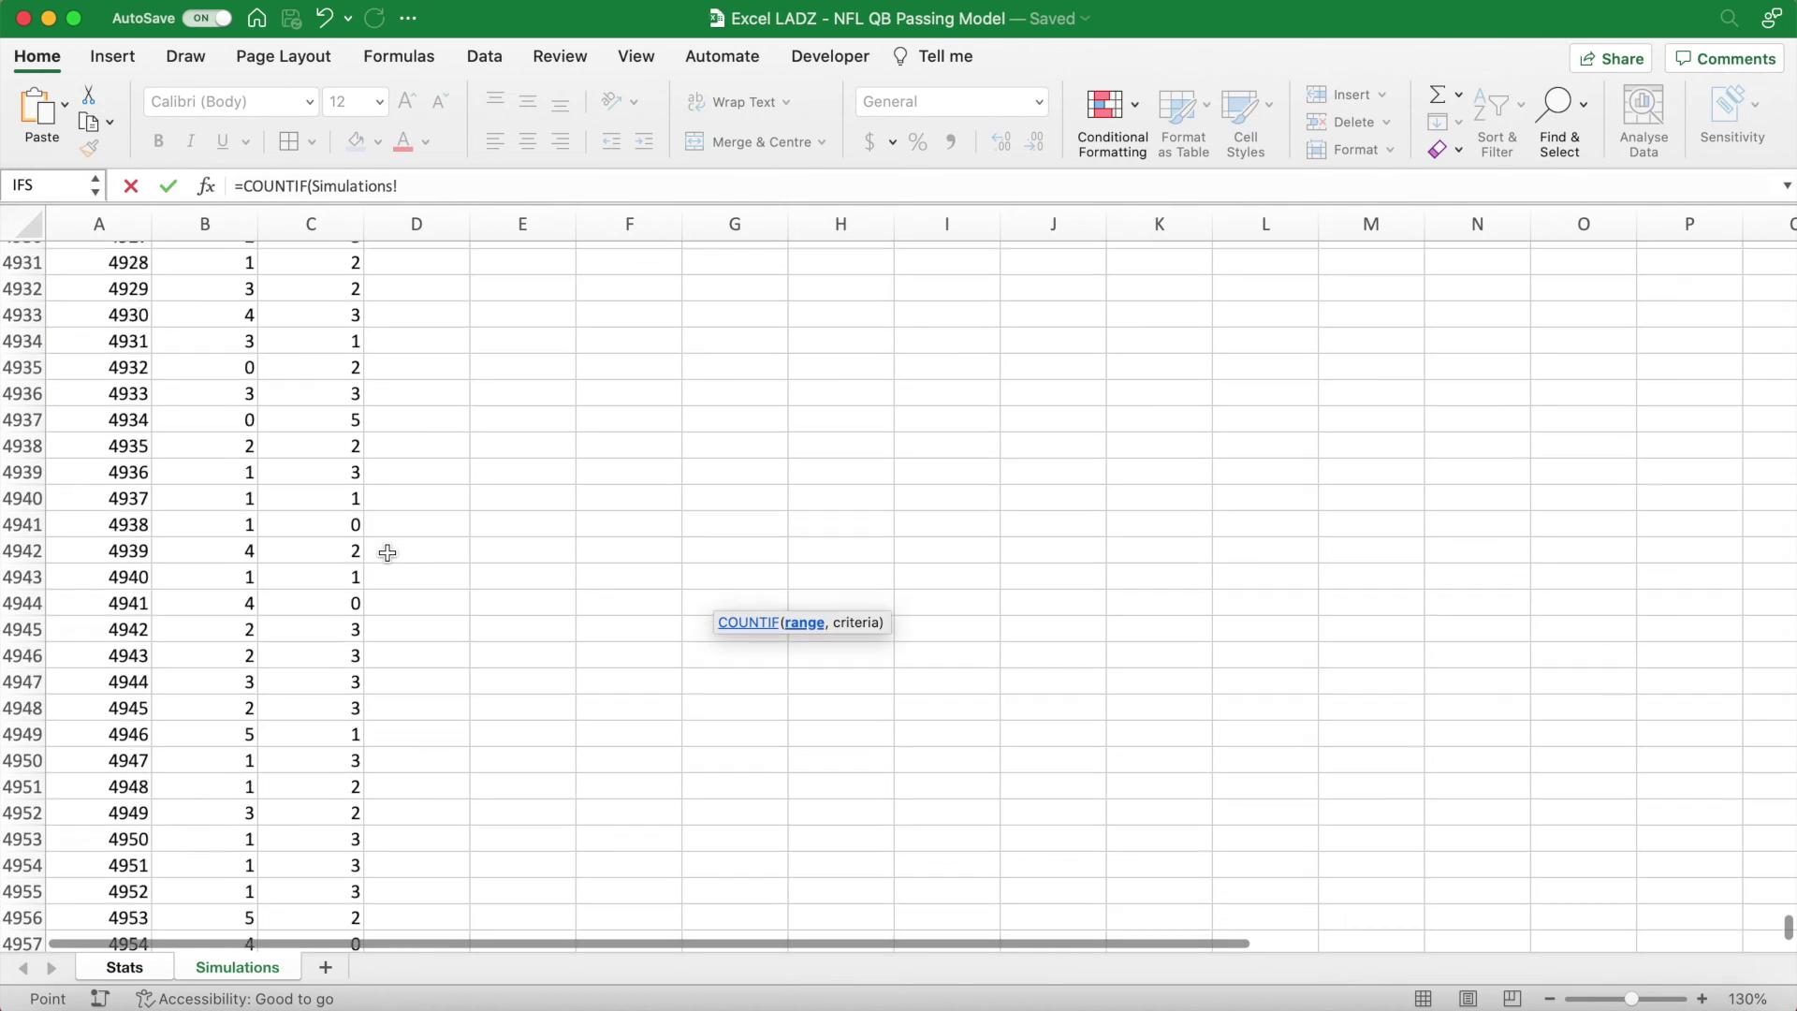
pyautogui.scroll(20, 387, 552)
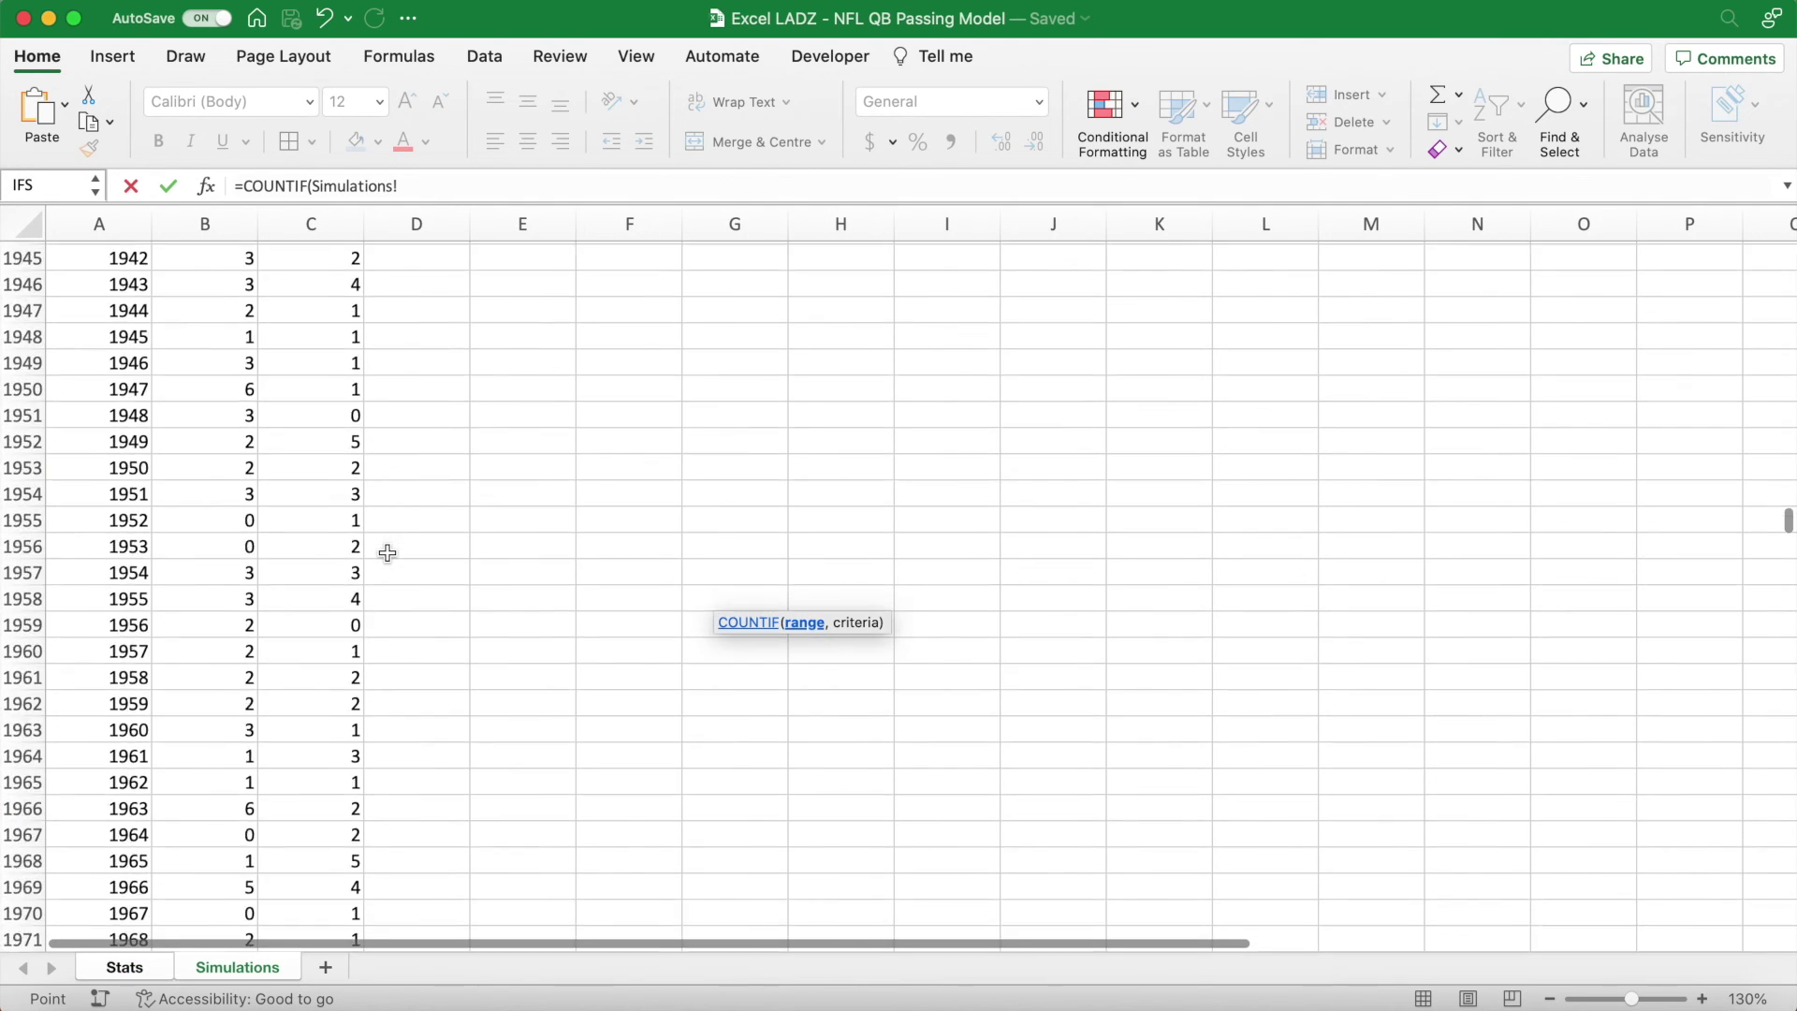
pyautogui.click(222, 333)
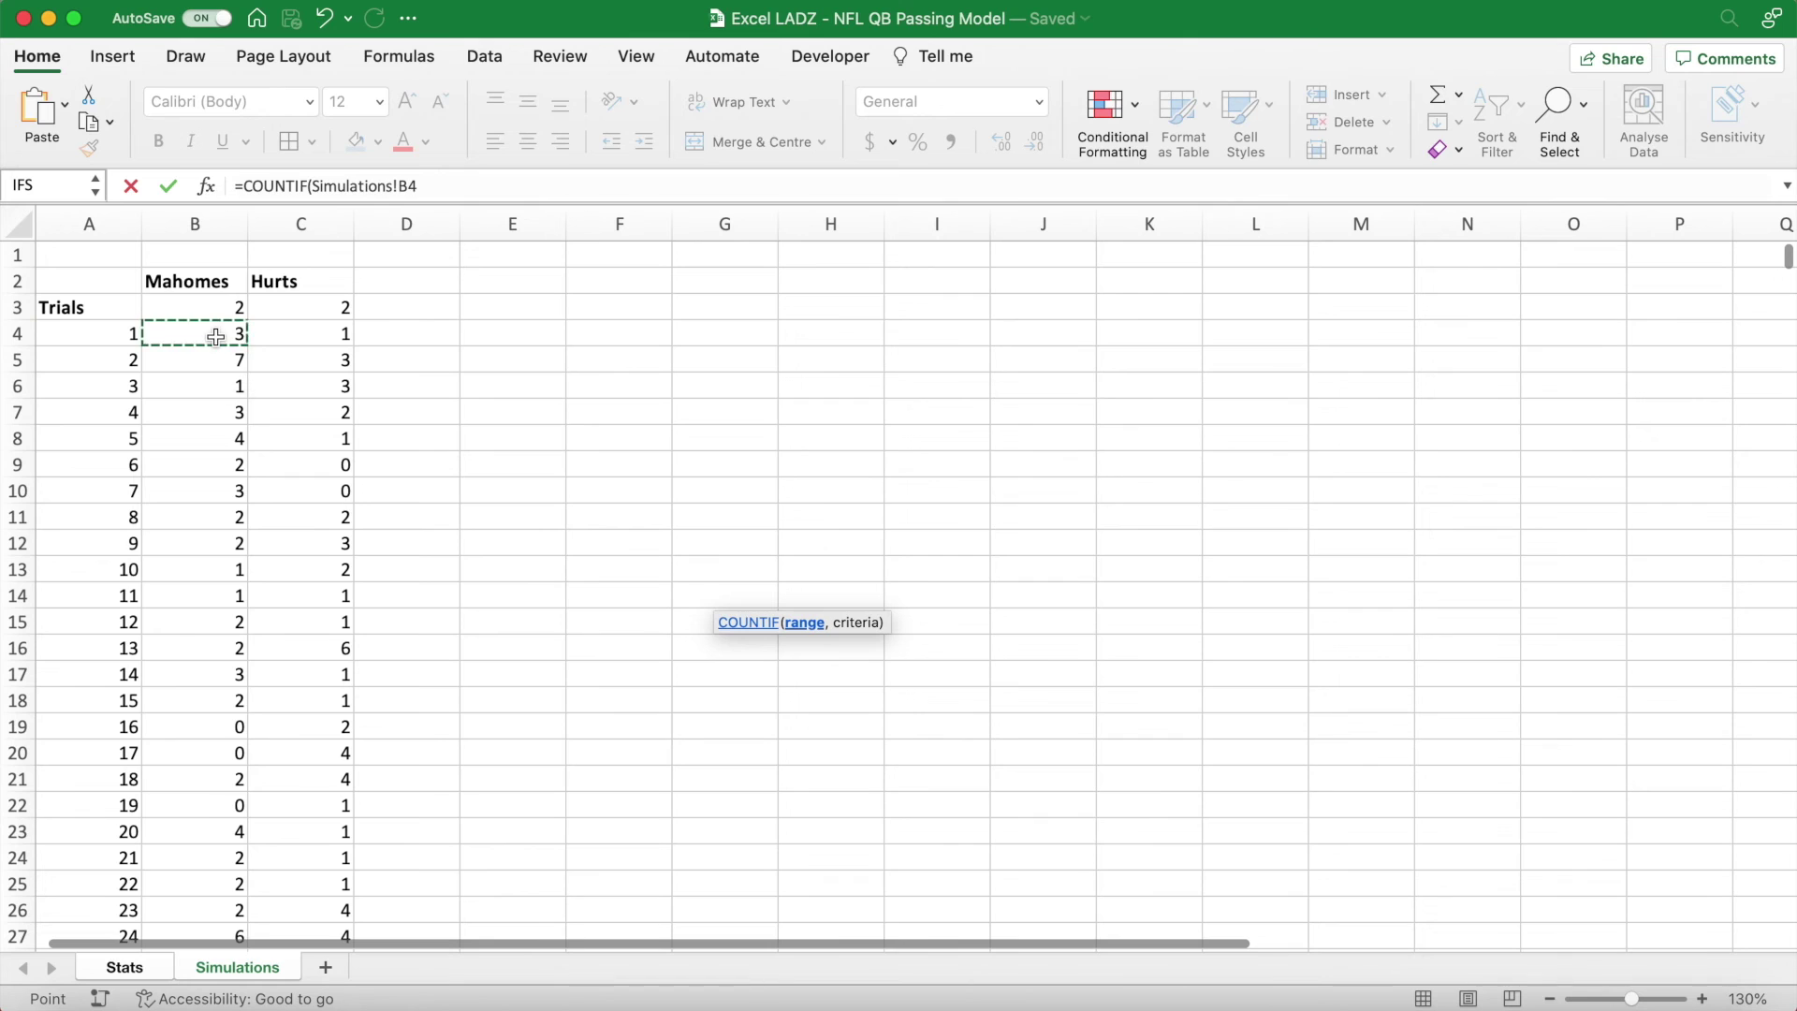
pyautogui.press('super+shift+Down')
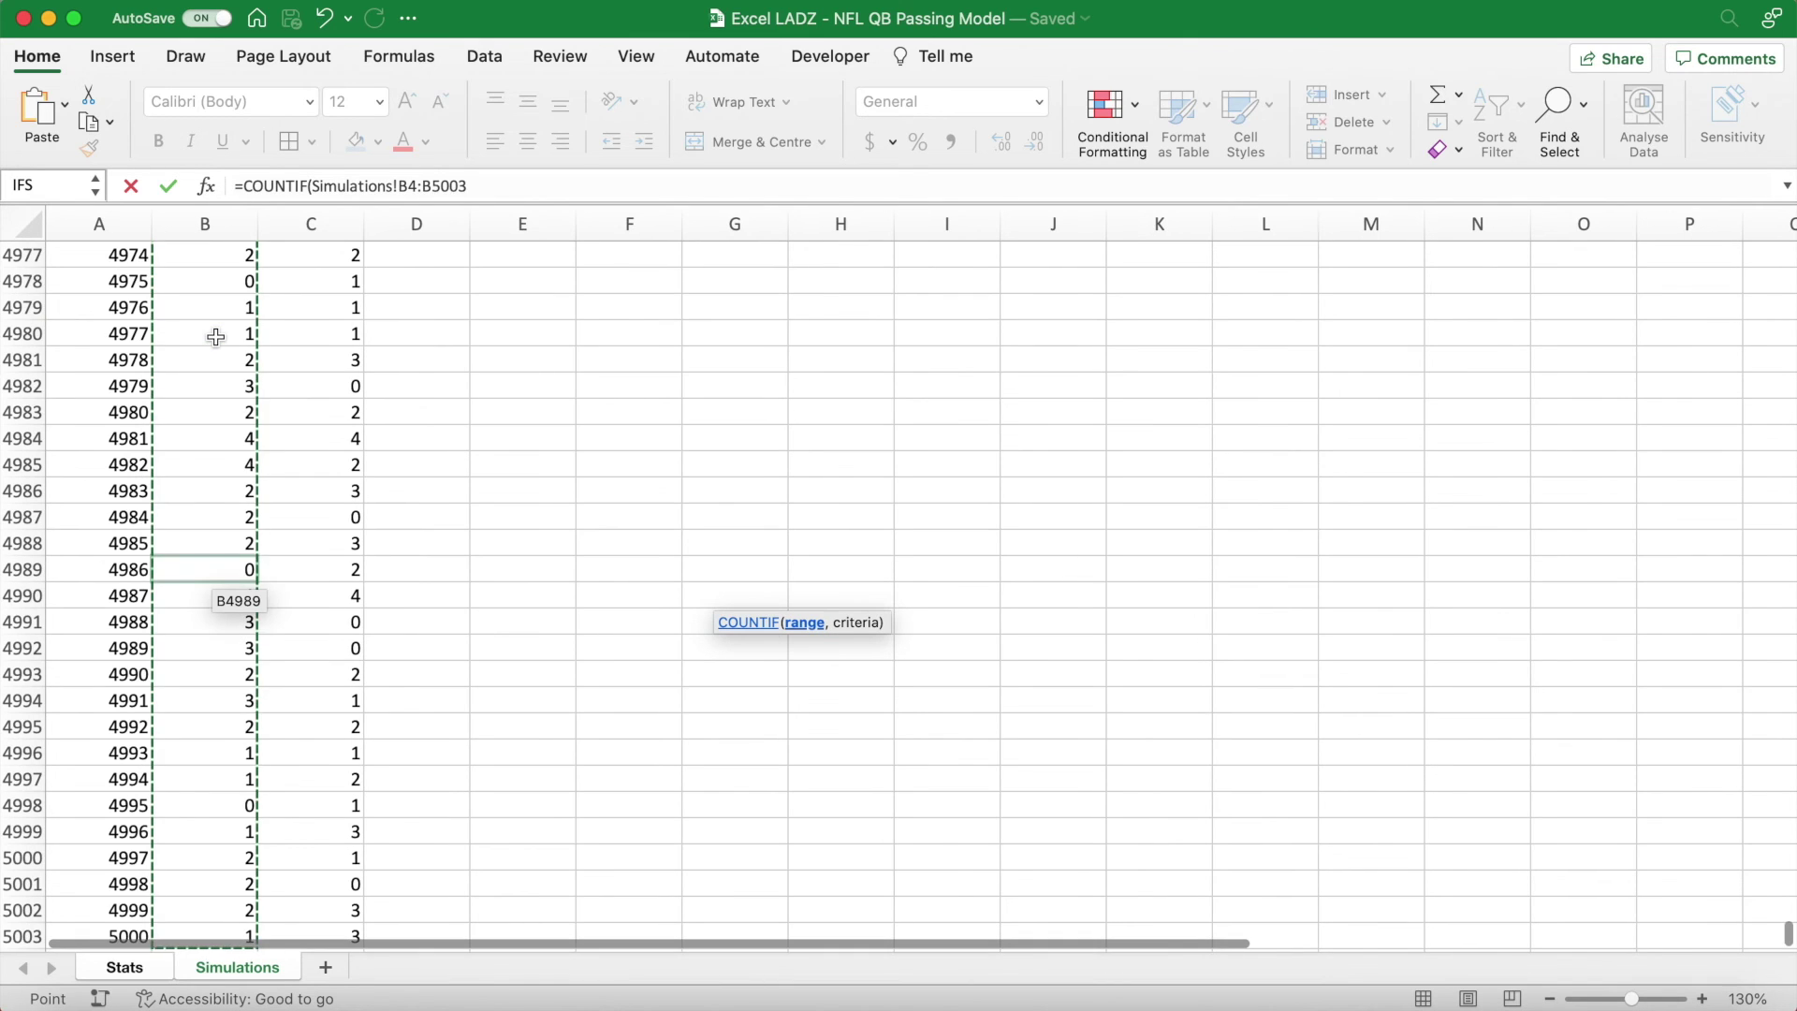
pyautogui.press('super+t')
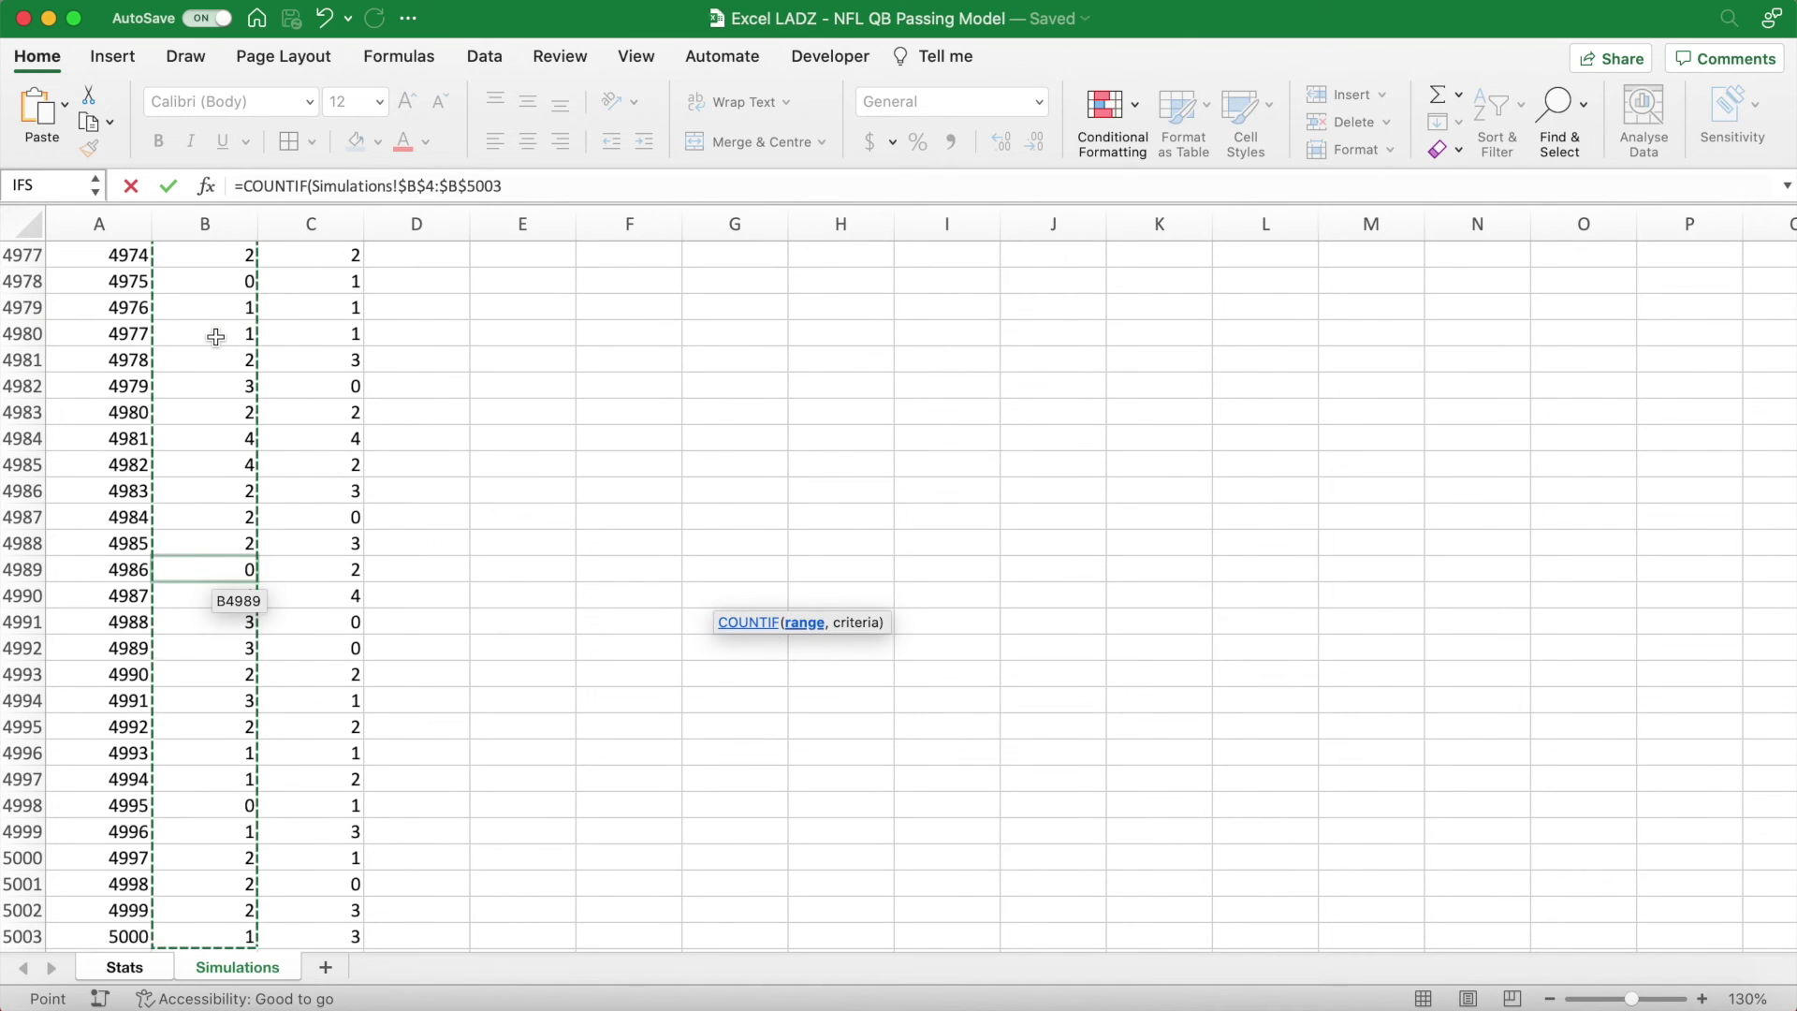
pyautogui.write(',">"&1')
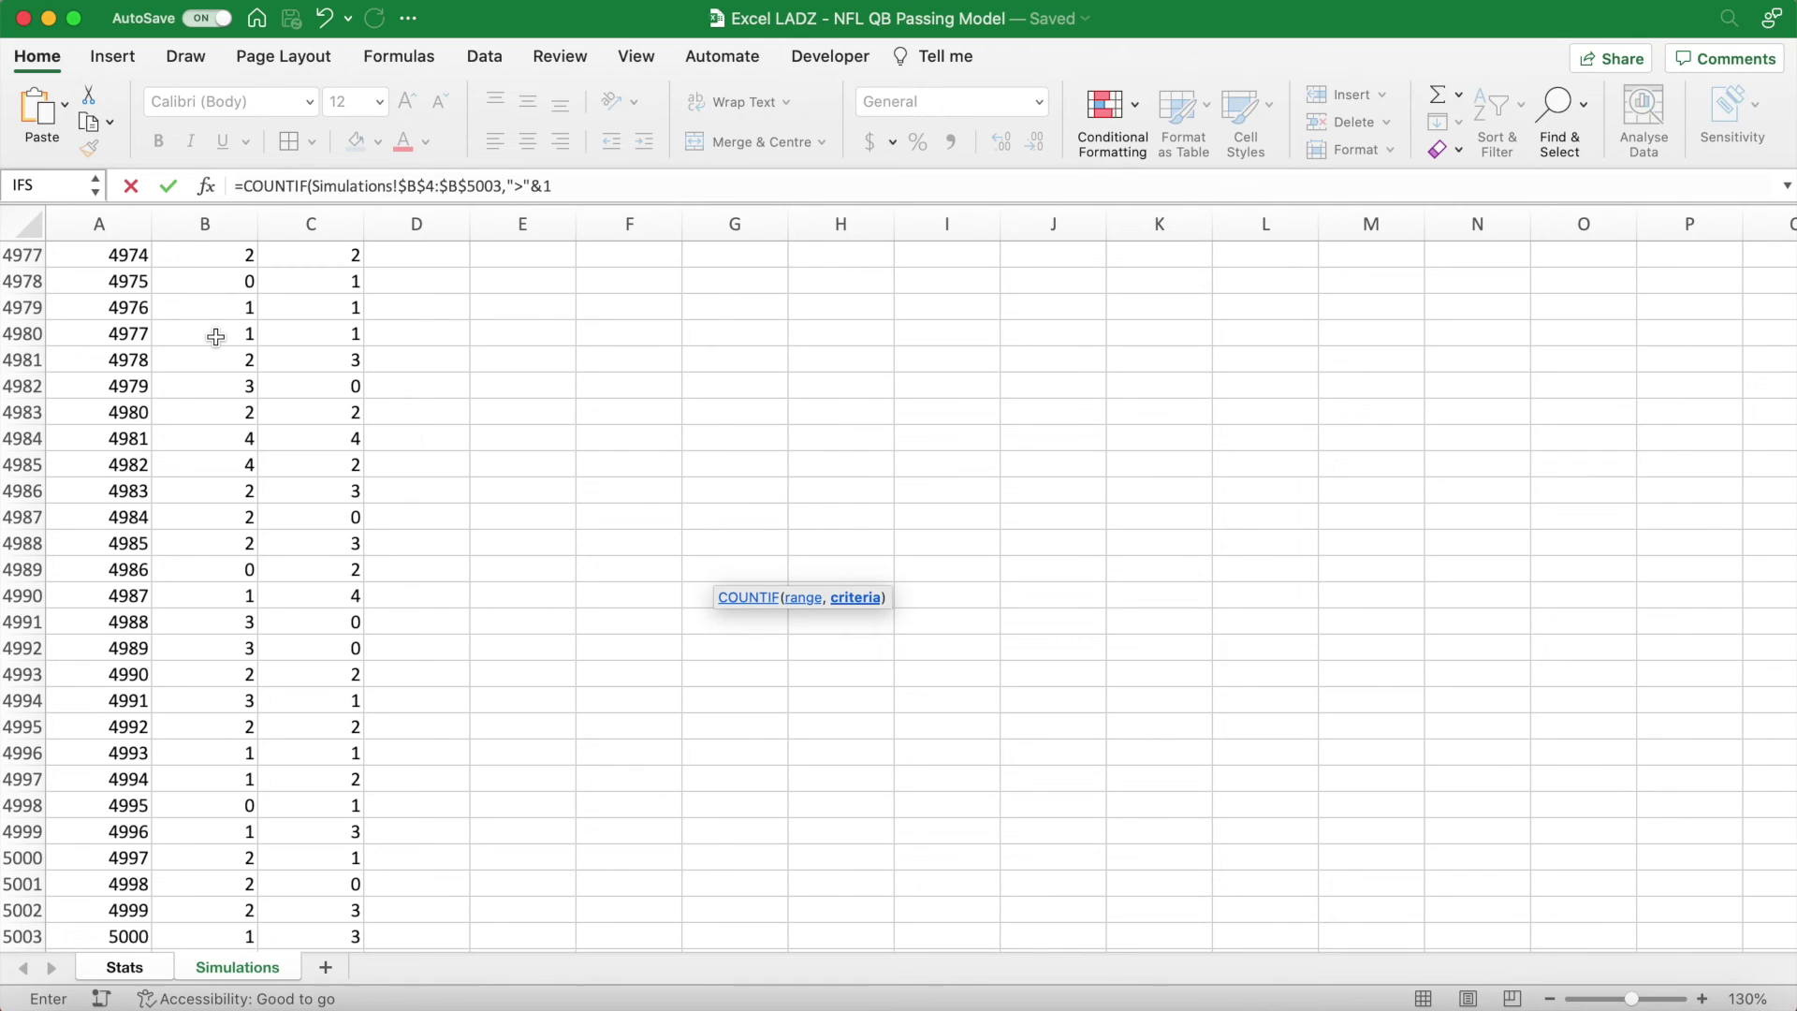
pyautogui.write(')/5000')
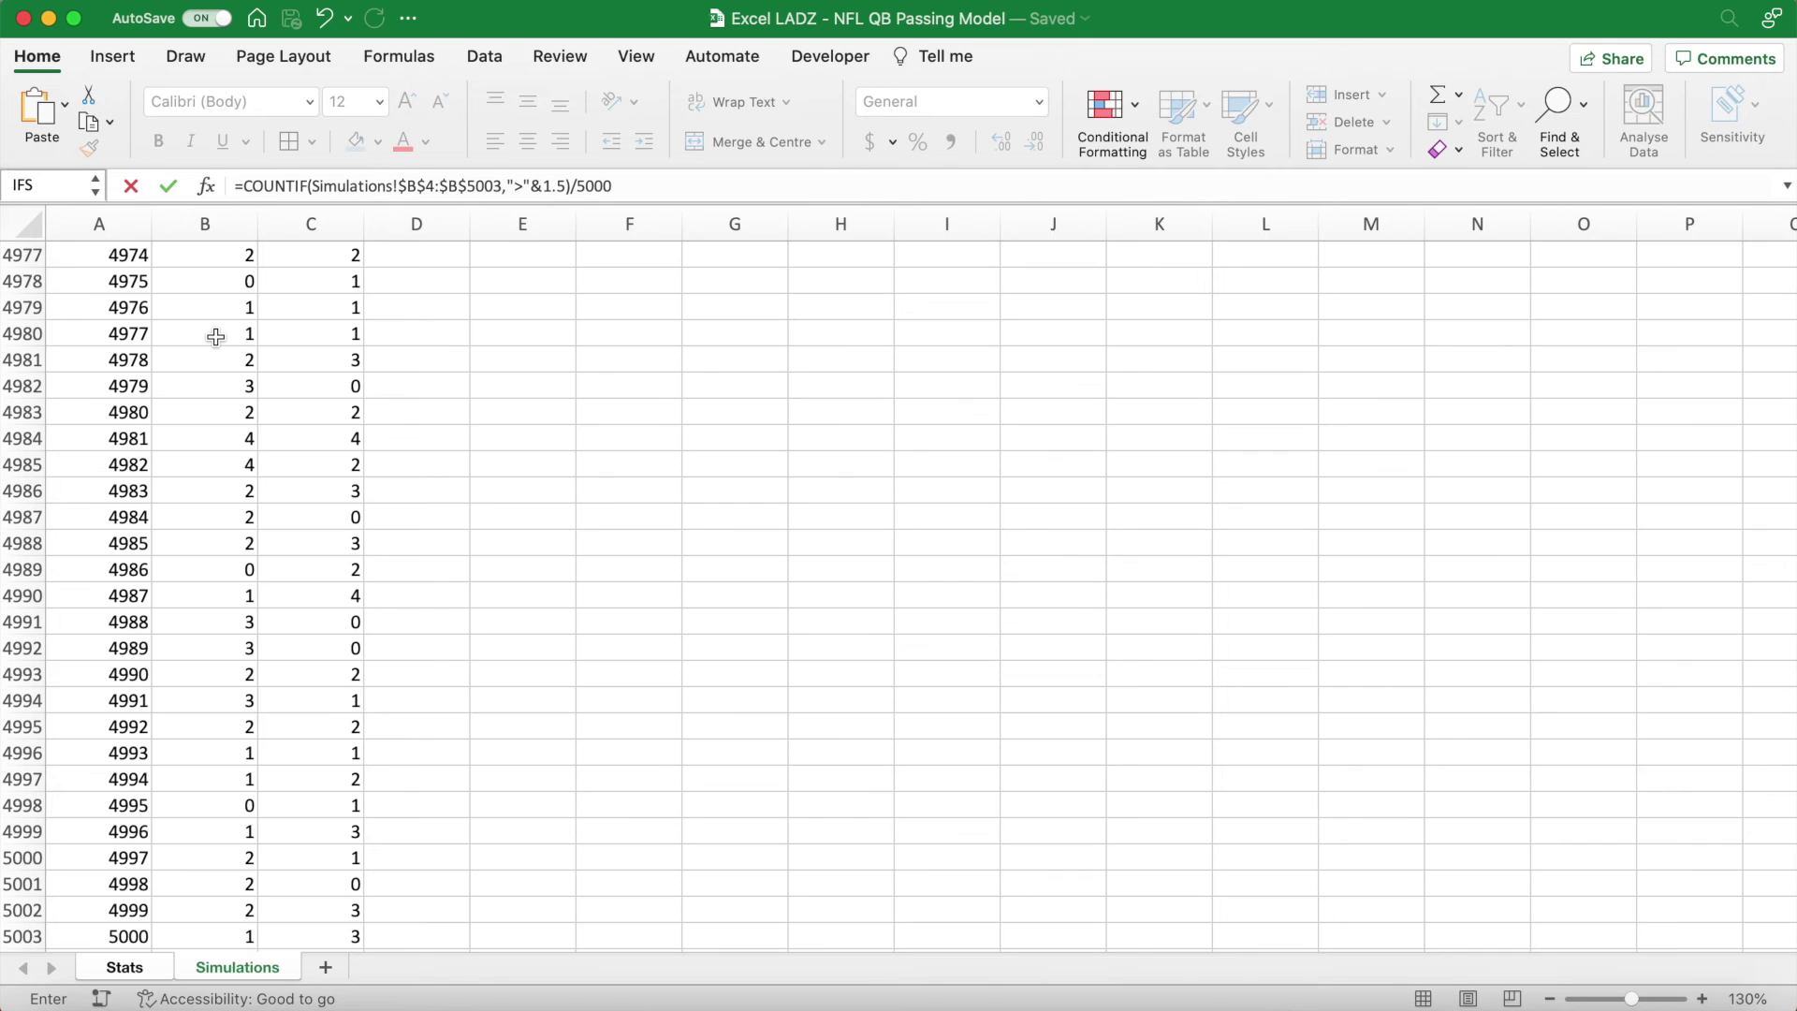
pyautogui.press('Return')
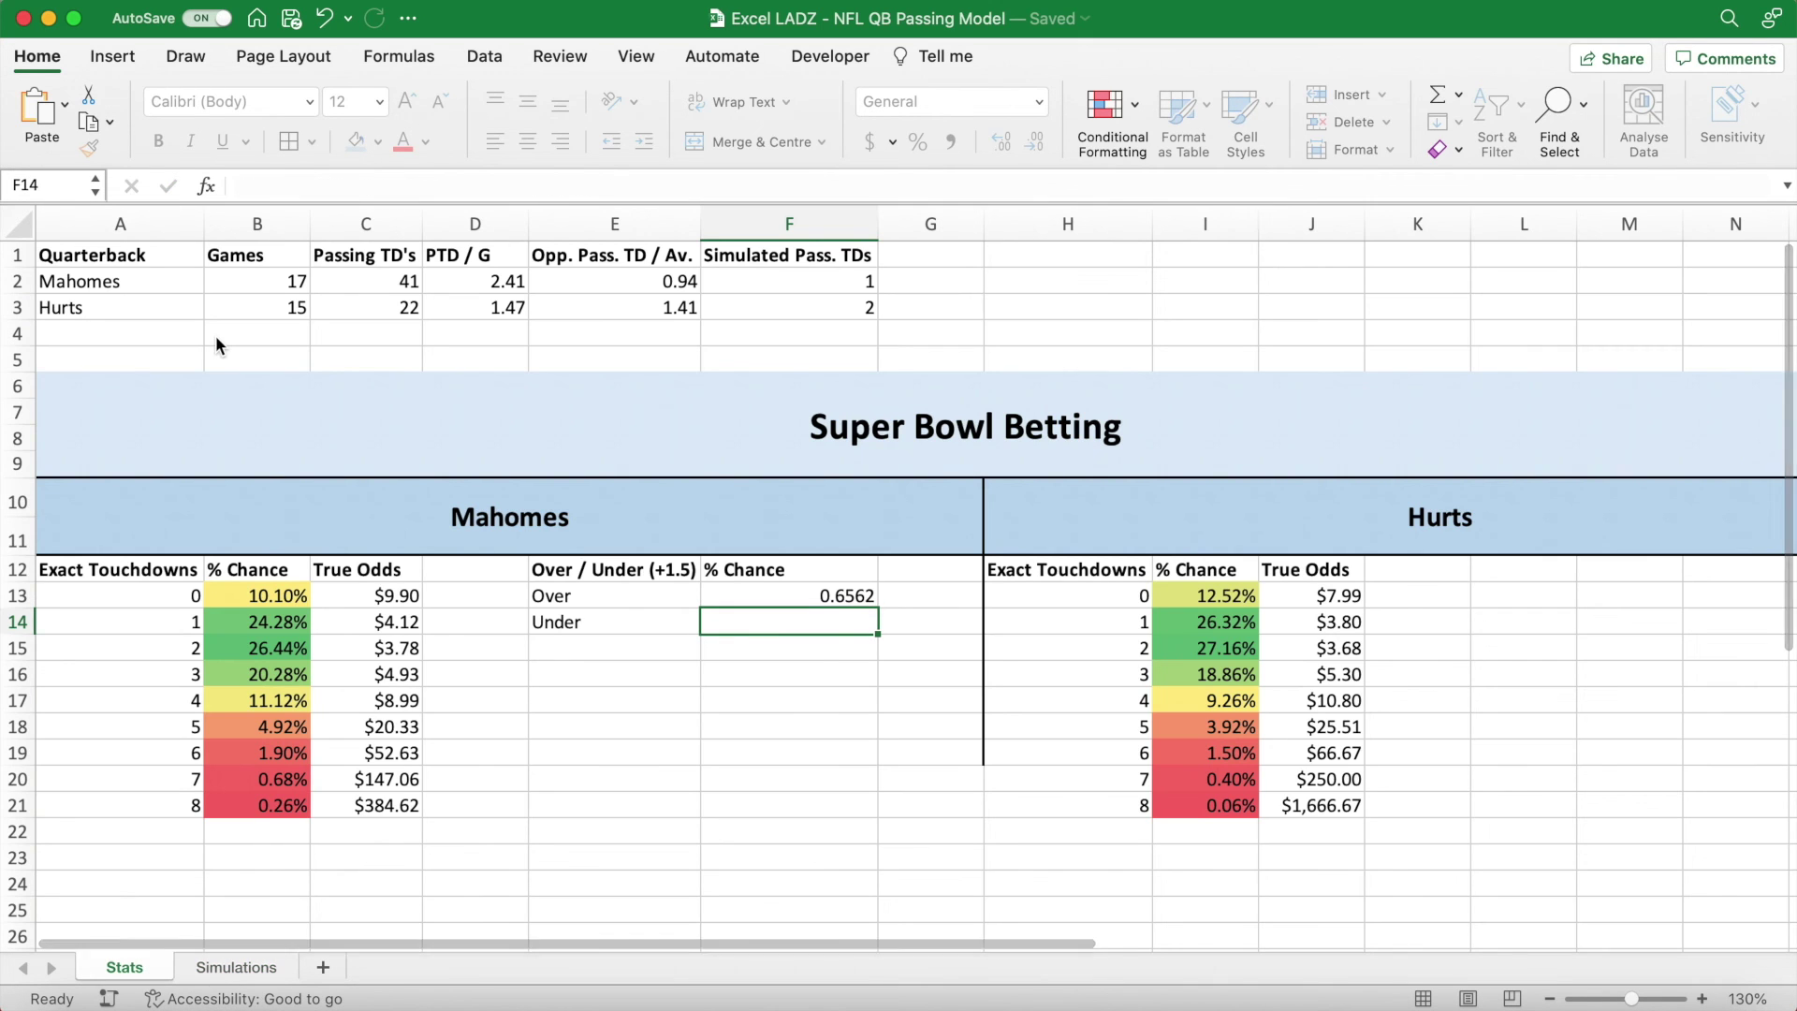
# Copy Mahomes' Over formula into F14 and change its operator to "<" for the chance of going under 1.5.
pyautogui.click(817, 591)
pyautogui.moveTo(878, 608); pyautogui.dragTo(877, 625)
pyautogui.click(824, 621)
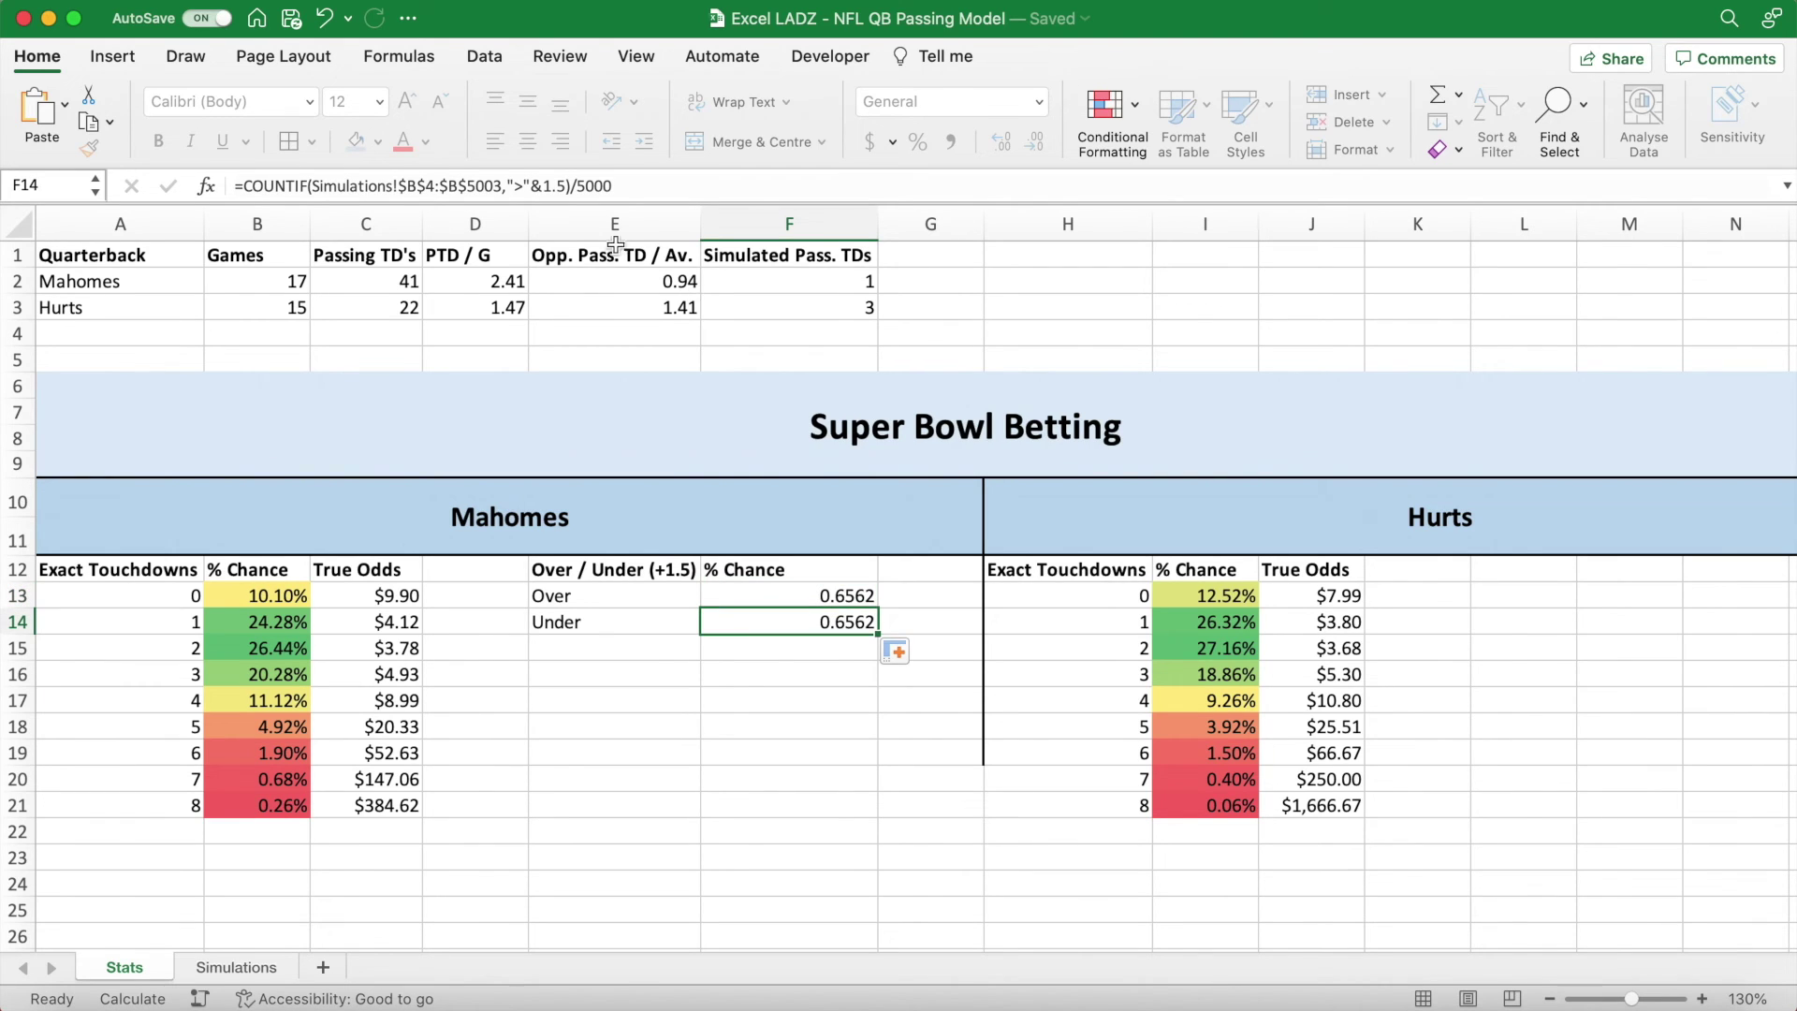
pyautogui.click(524, 185)
pyautogui.press('BackSpace')
pyautogui.write('<')
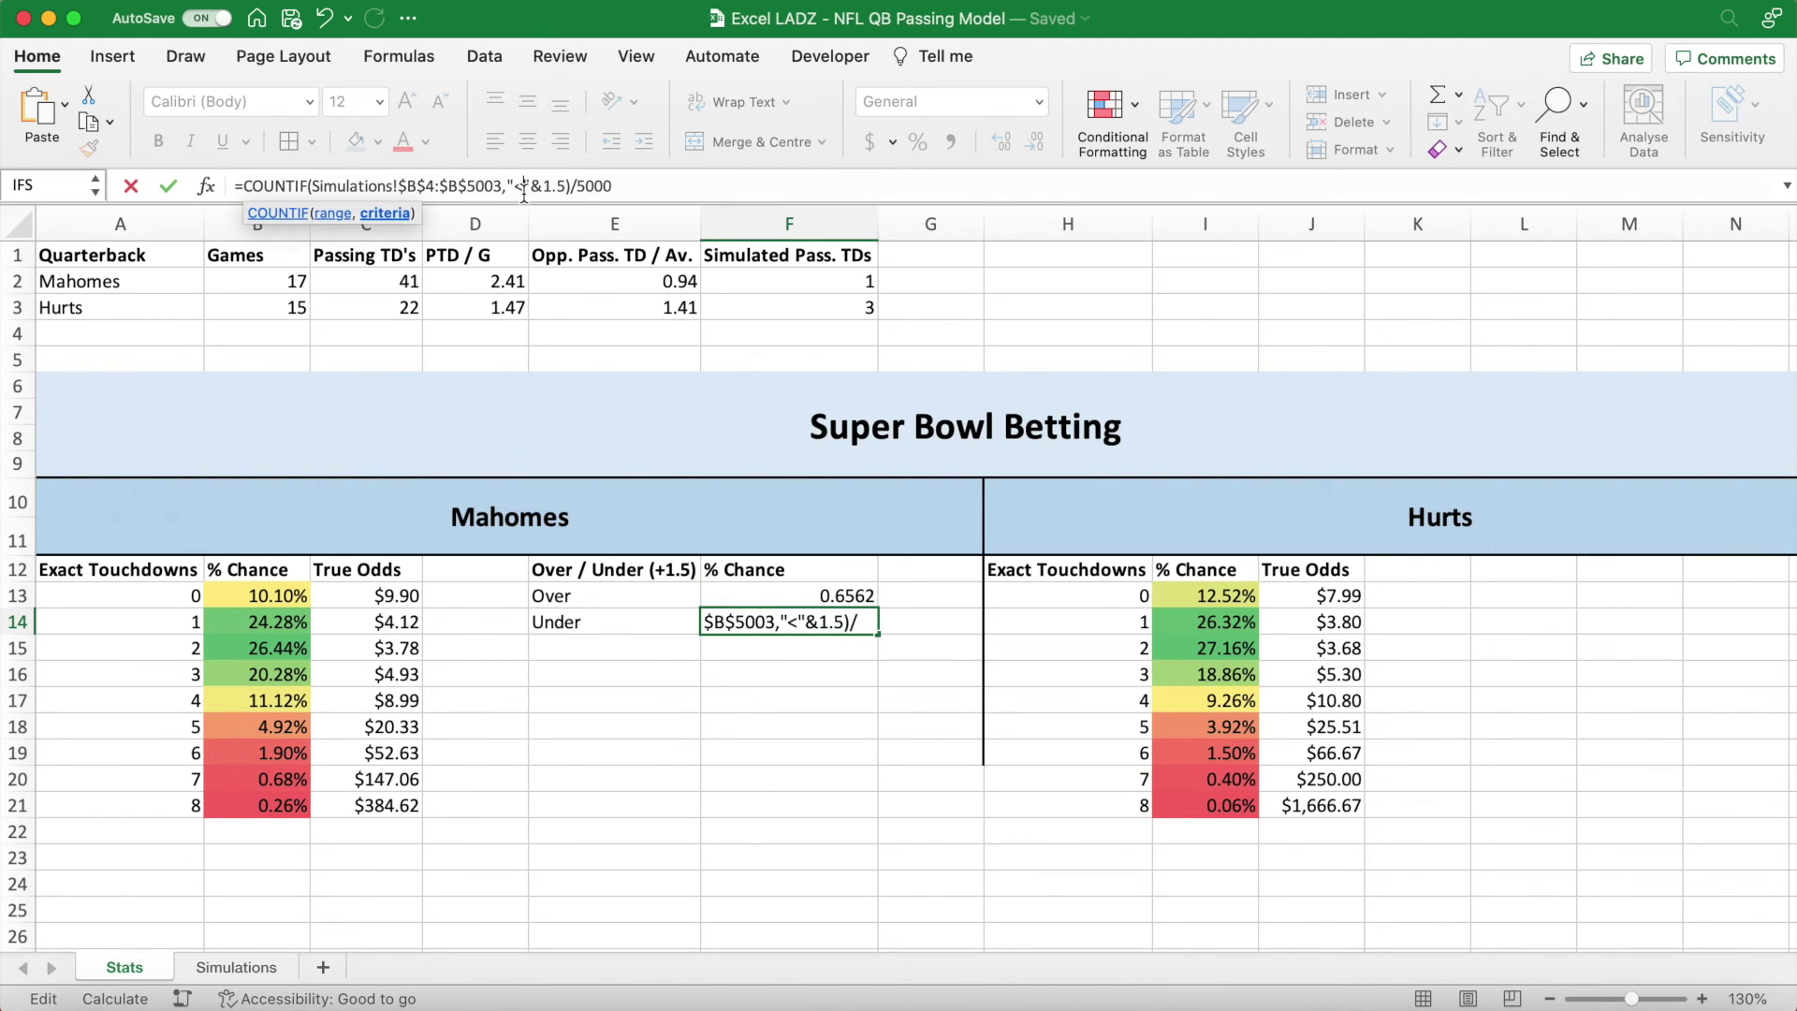
pyautogui.press('Return')
# Format Mahomes' over and under chances in F13:F14 as percentages with two decimal places.
pyautogui.moveTo(795, 593); pyautogui.dragTo(795, 621)
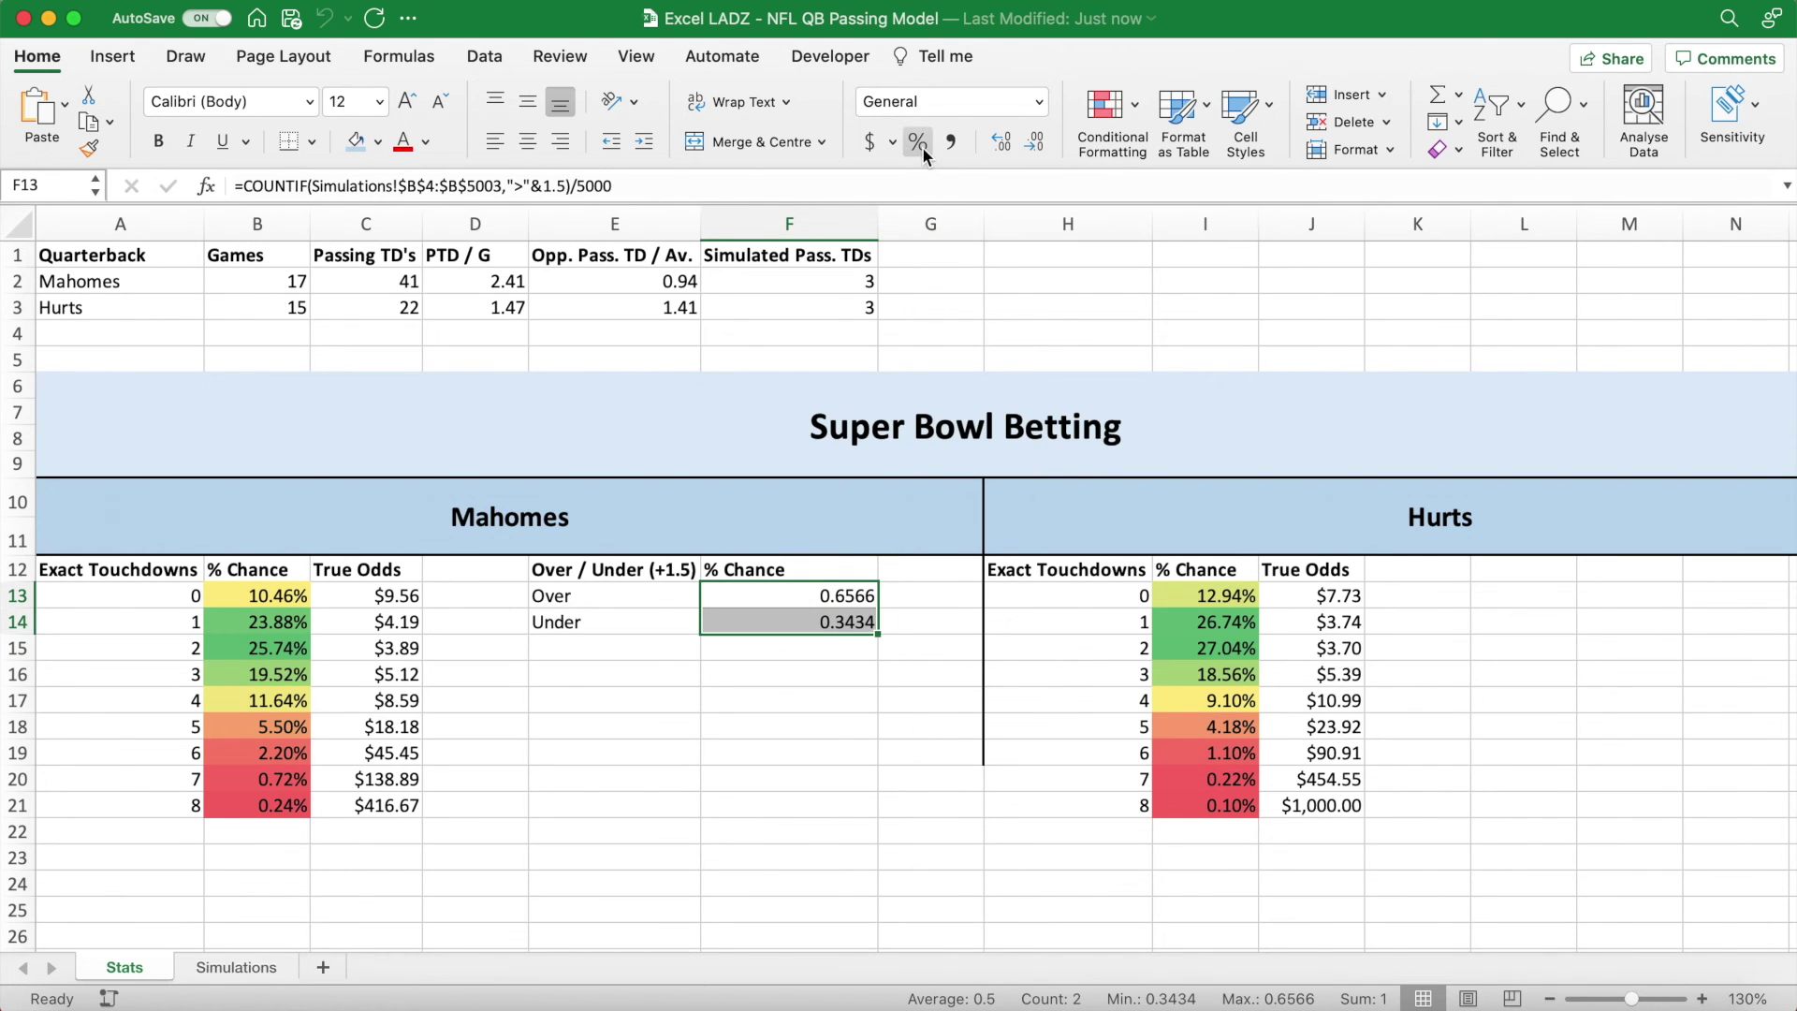
pyautogui.click(918, 142)
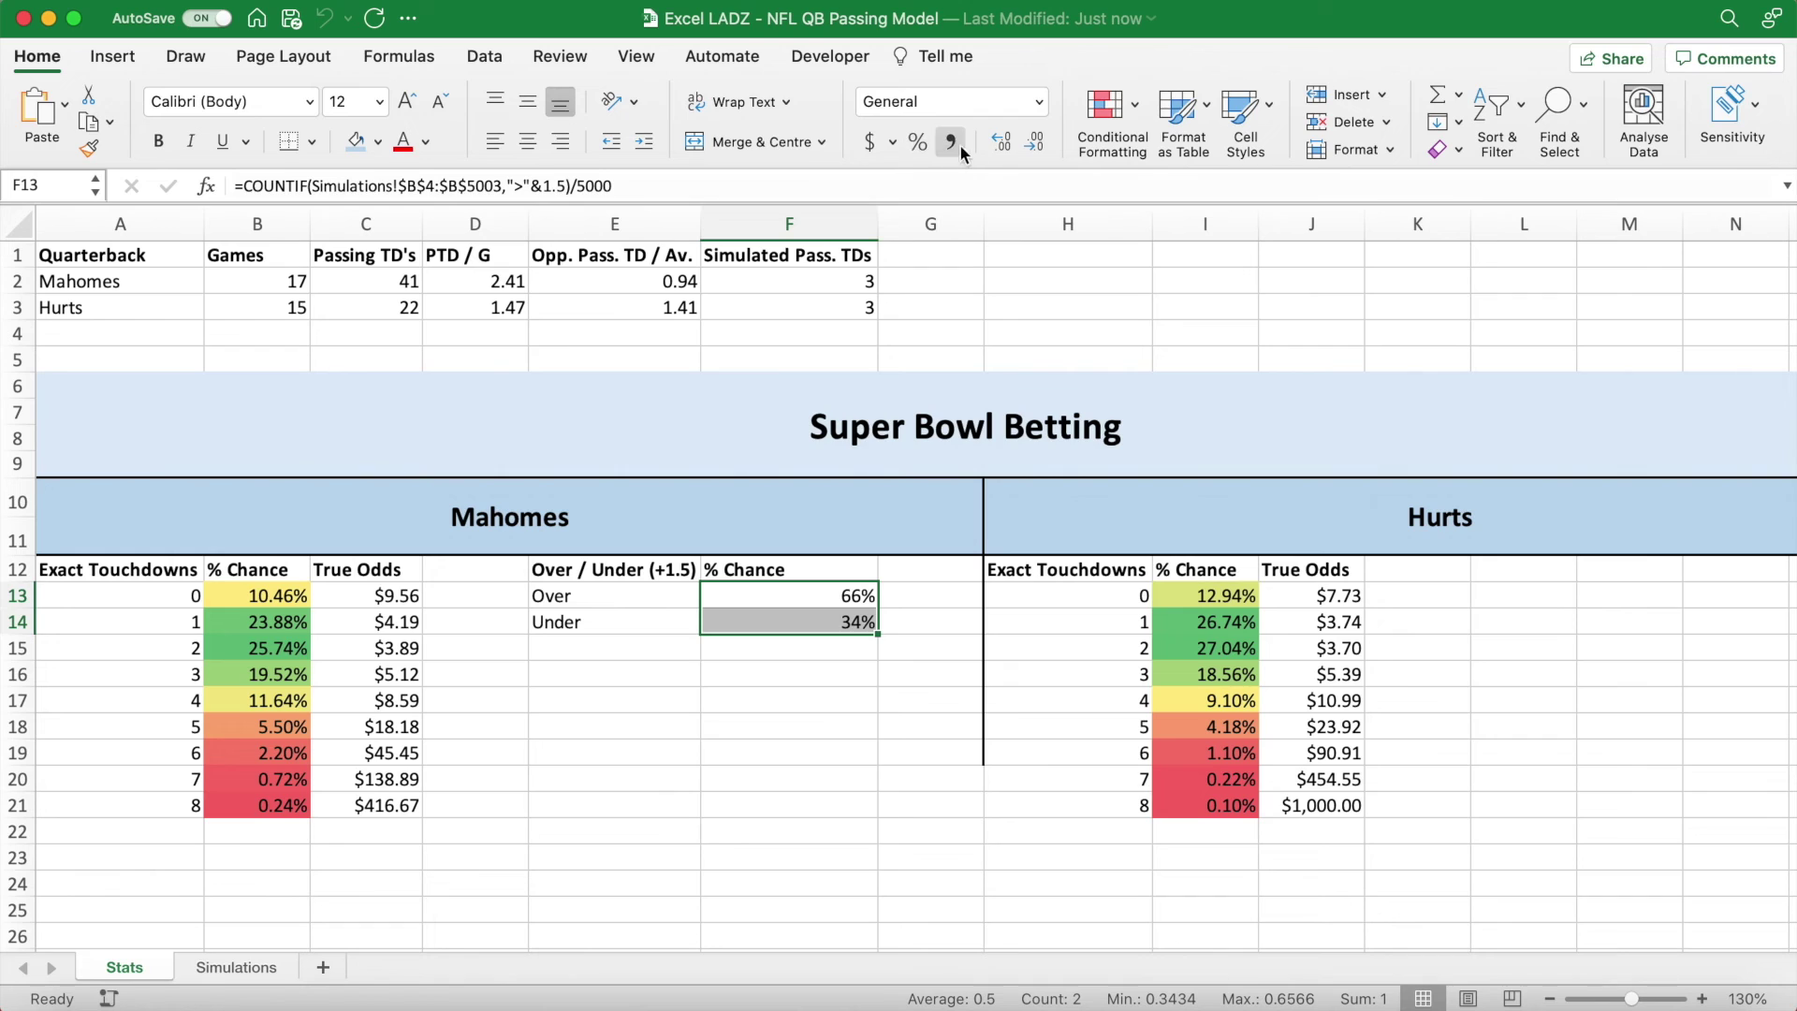
pyautogui.click(999, 141)
pyautogui.click(1000, 141)
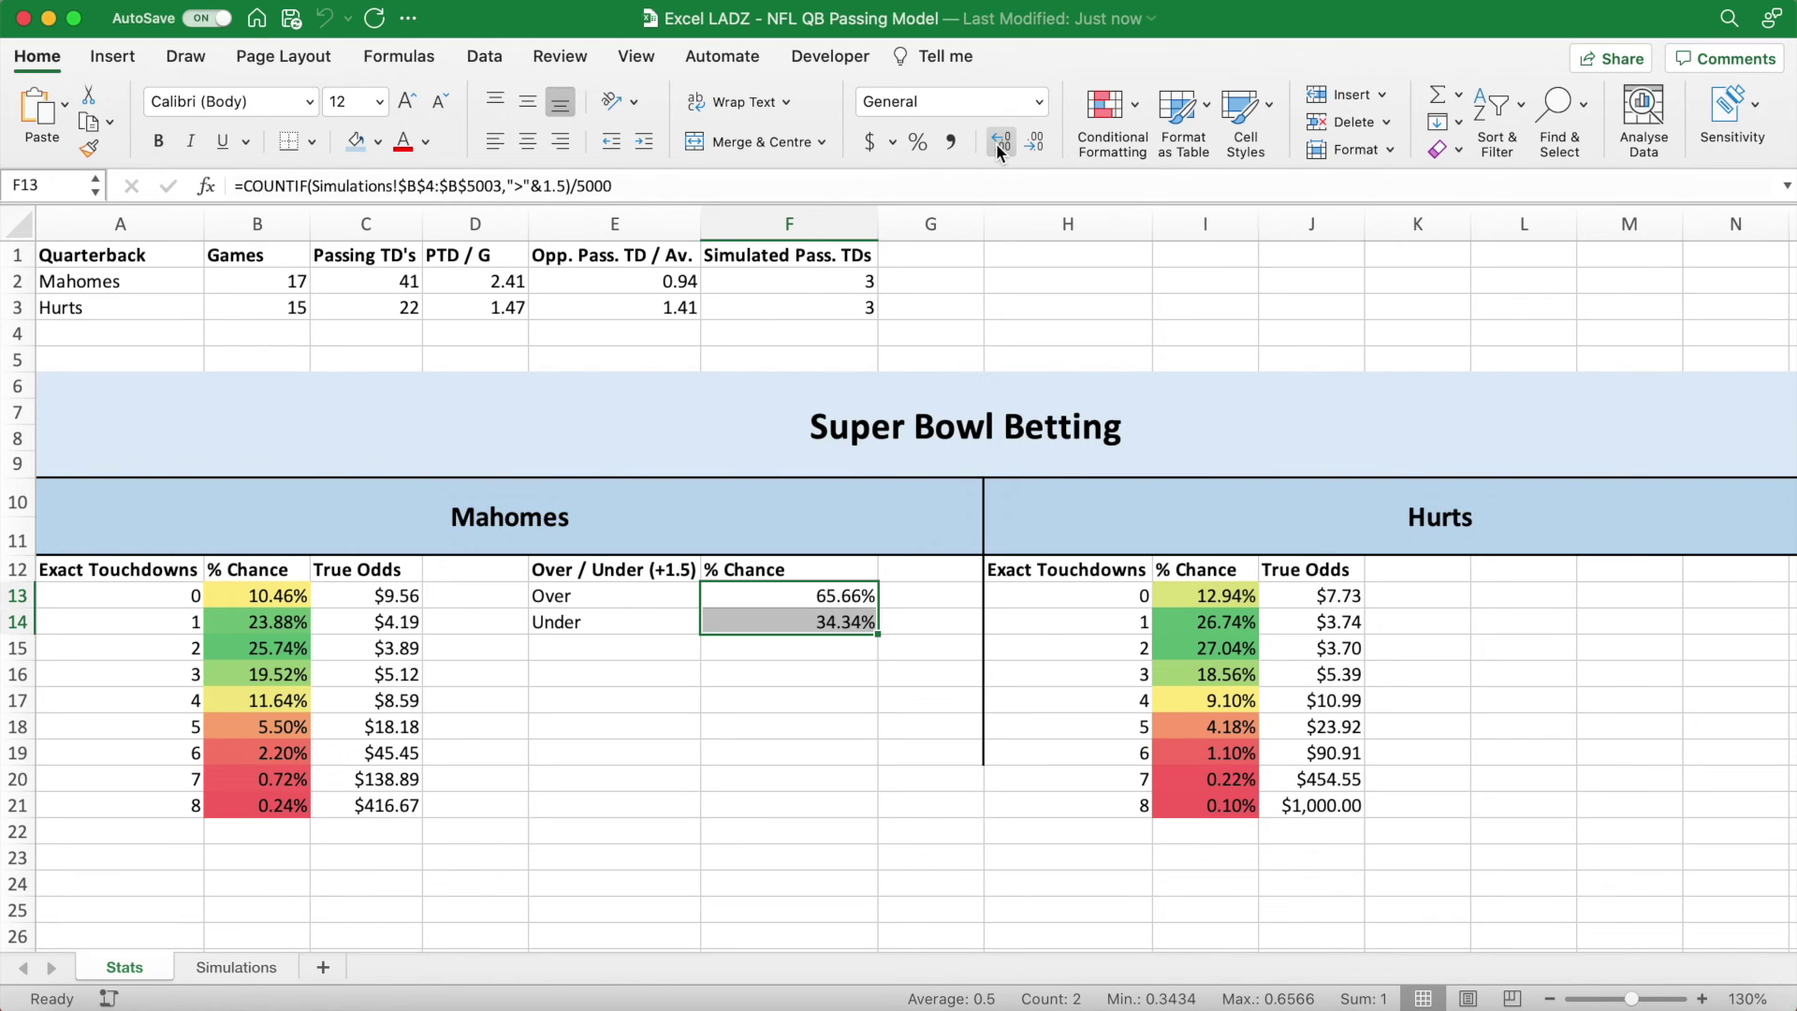
# Apply the green-yellow-red colour scale to Mahomes' over and under chances in F13:F14.
pyautogui.click(1110, 110)
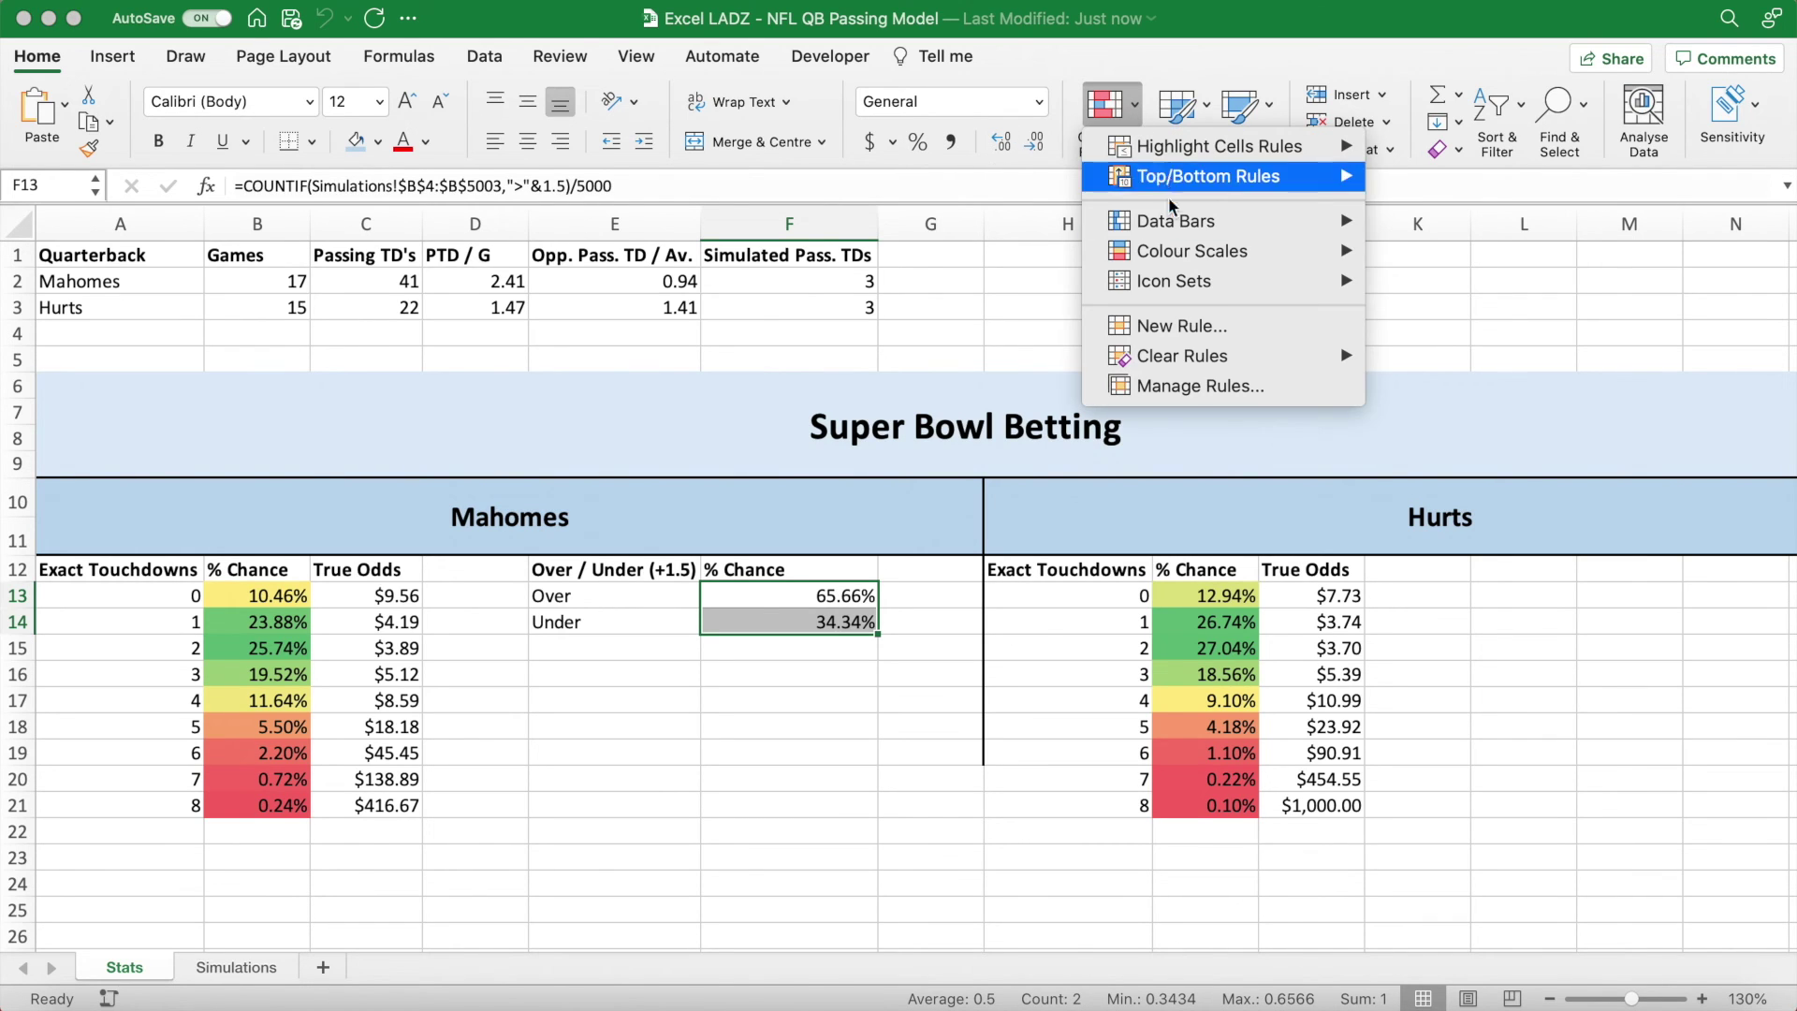
pyautogui.moveTo(1191, 252)
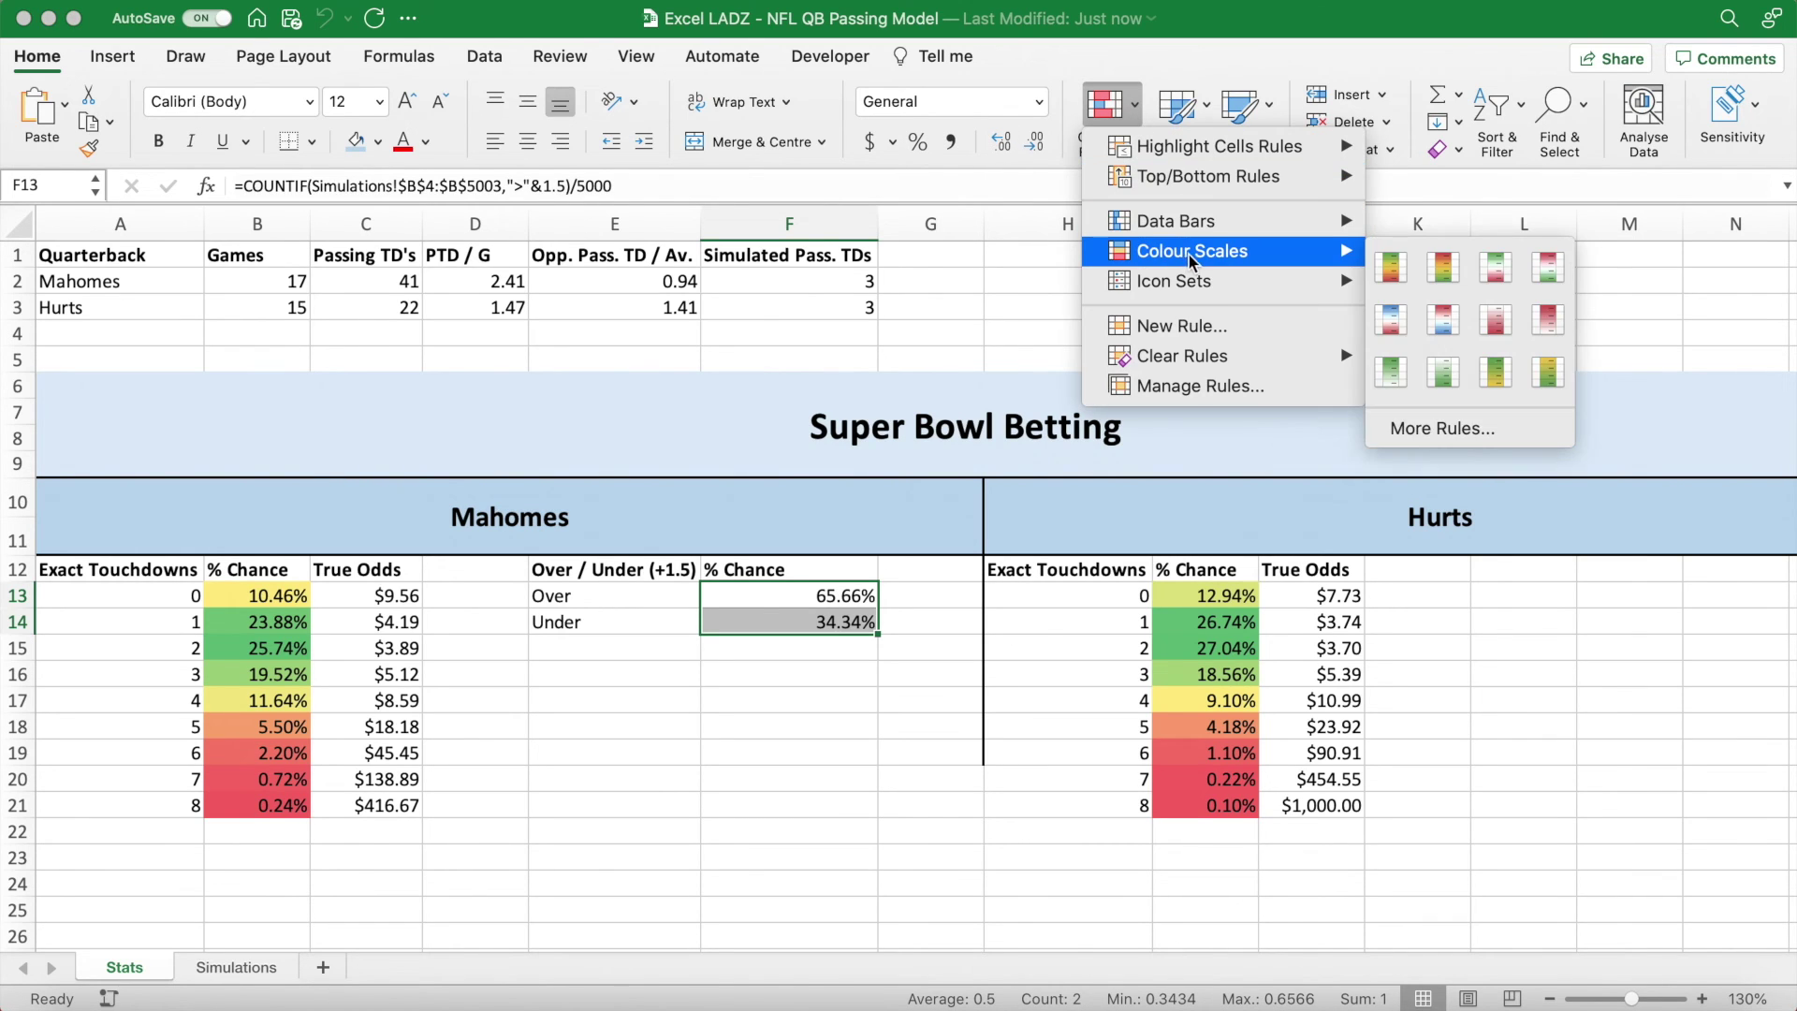
pyautogui.click(1390, 268)
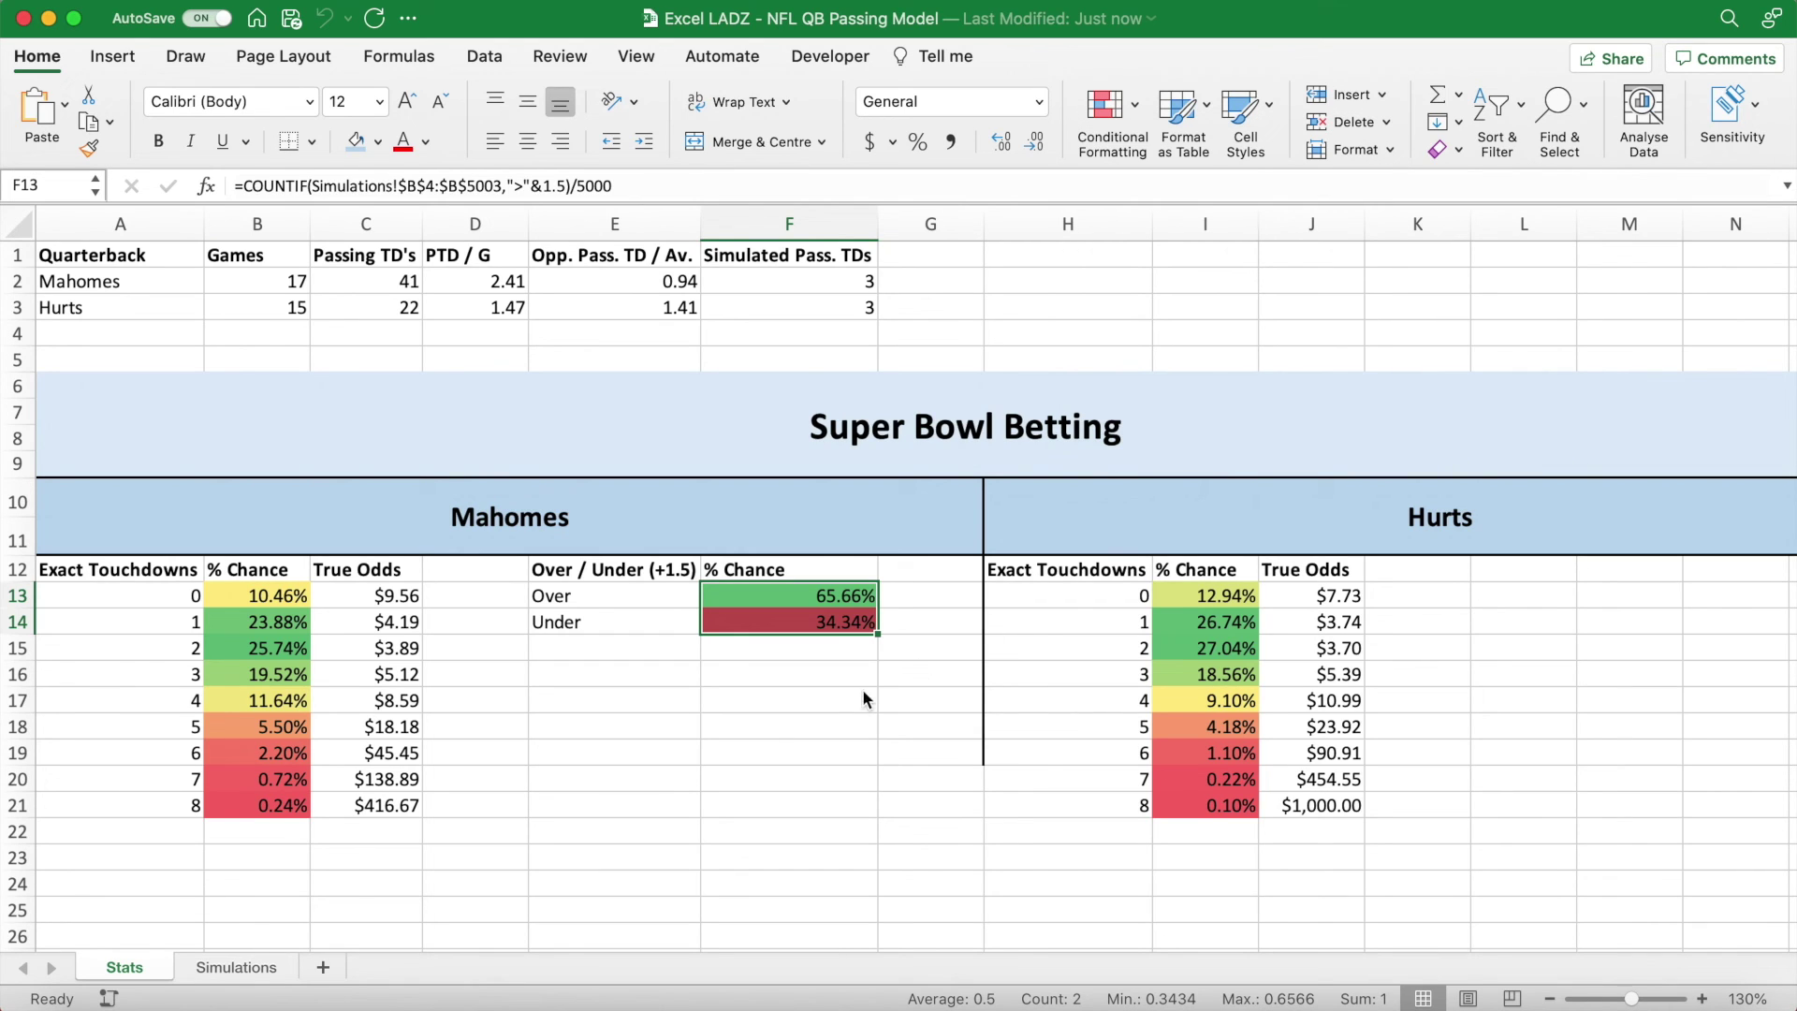
pyautogui.click(735, 727)
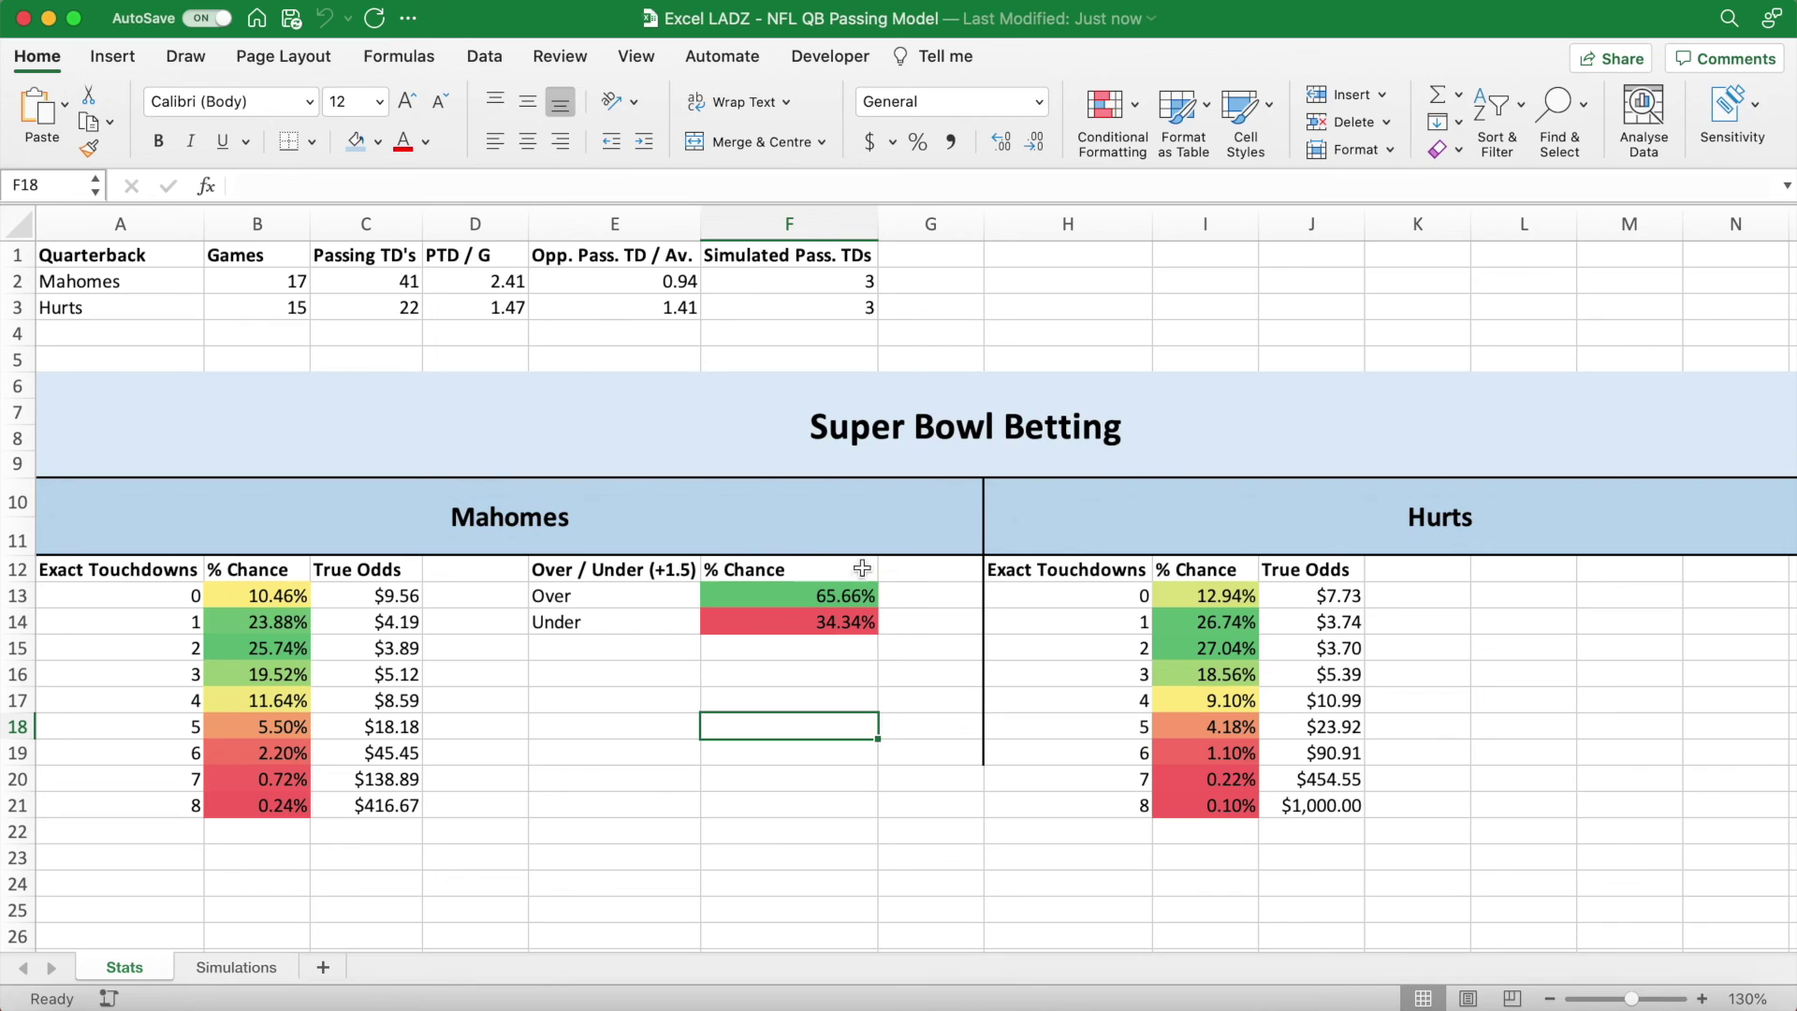
# Add the heading "True Odds" in G12 beside Mahomes' over/under % Chance heading.
pyautogui.click(919, 575)
pyautogui.write('Tre')
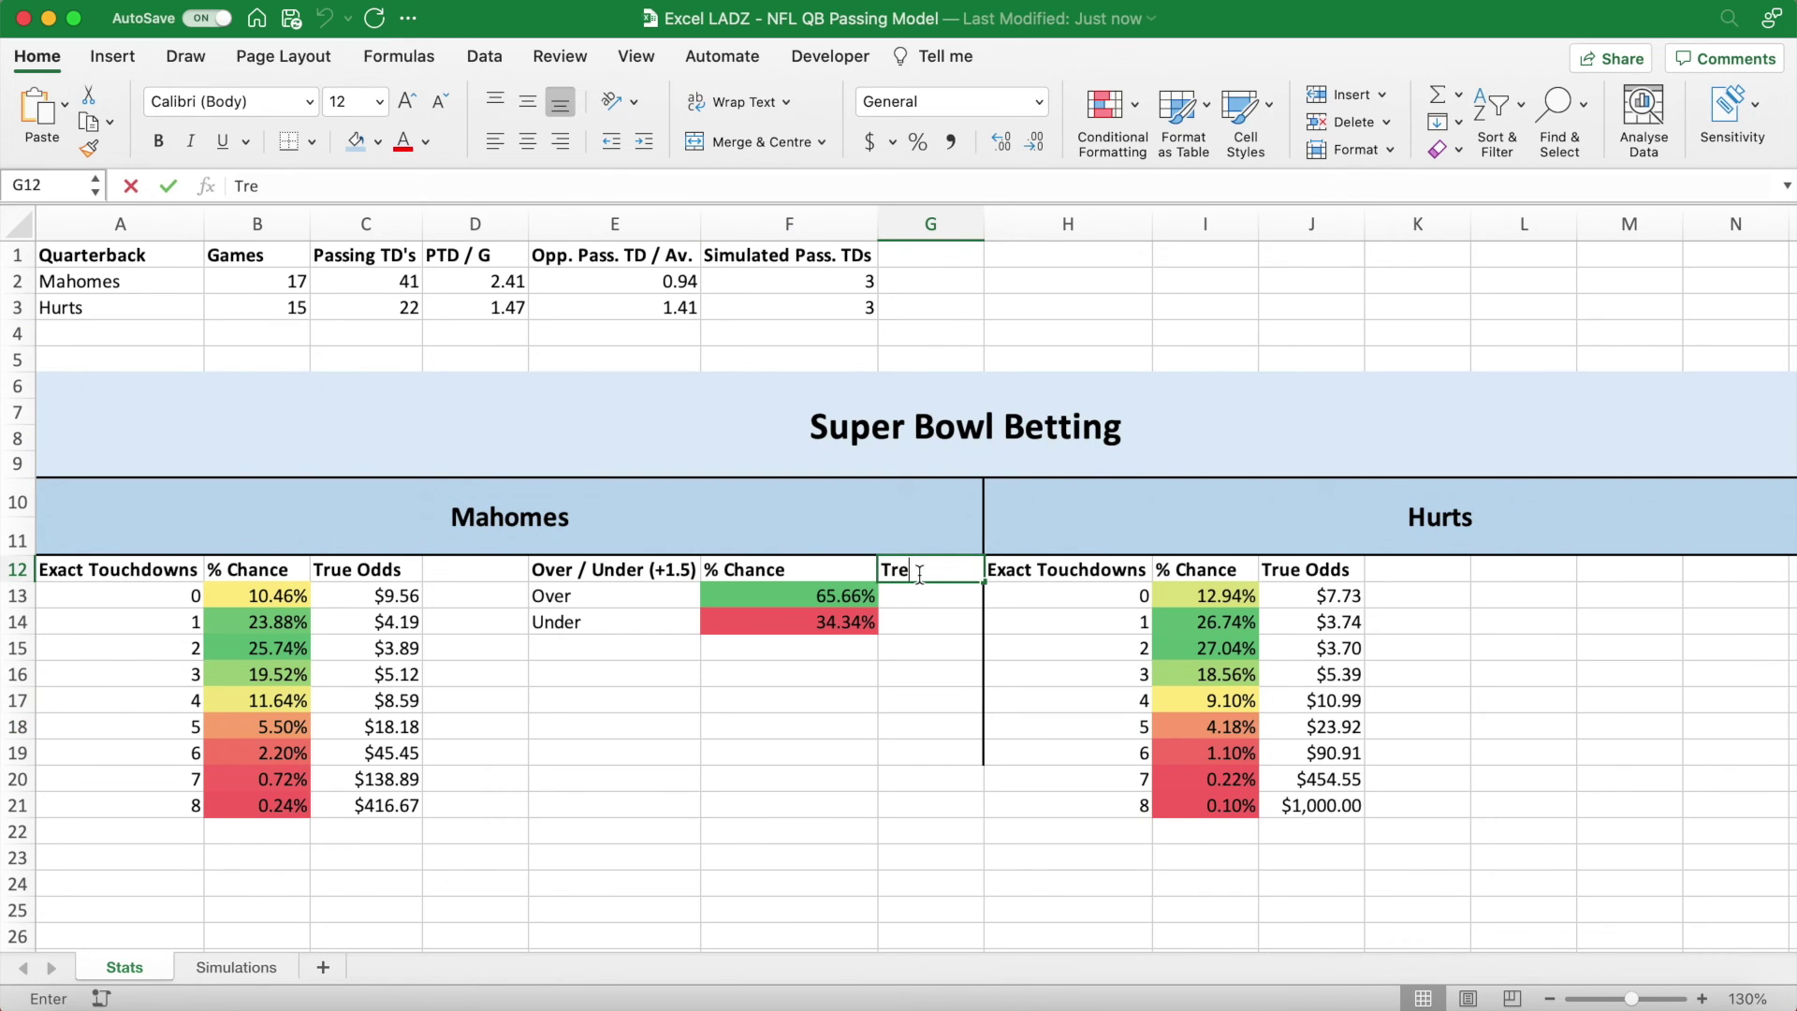
pyautogui.write('ue Odds')
pyautogui.press('Return')
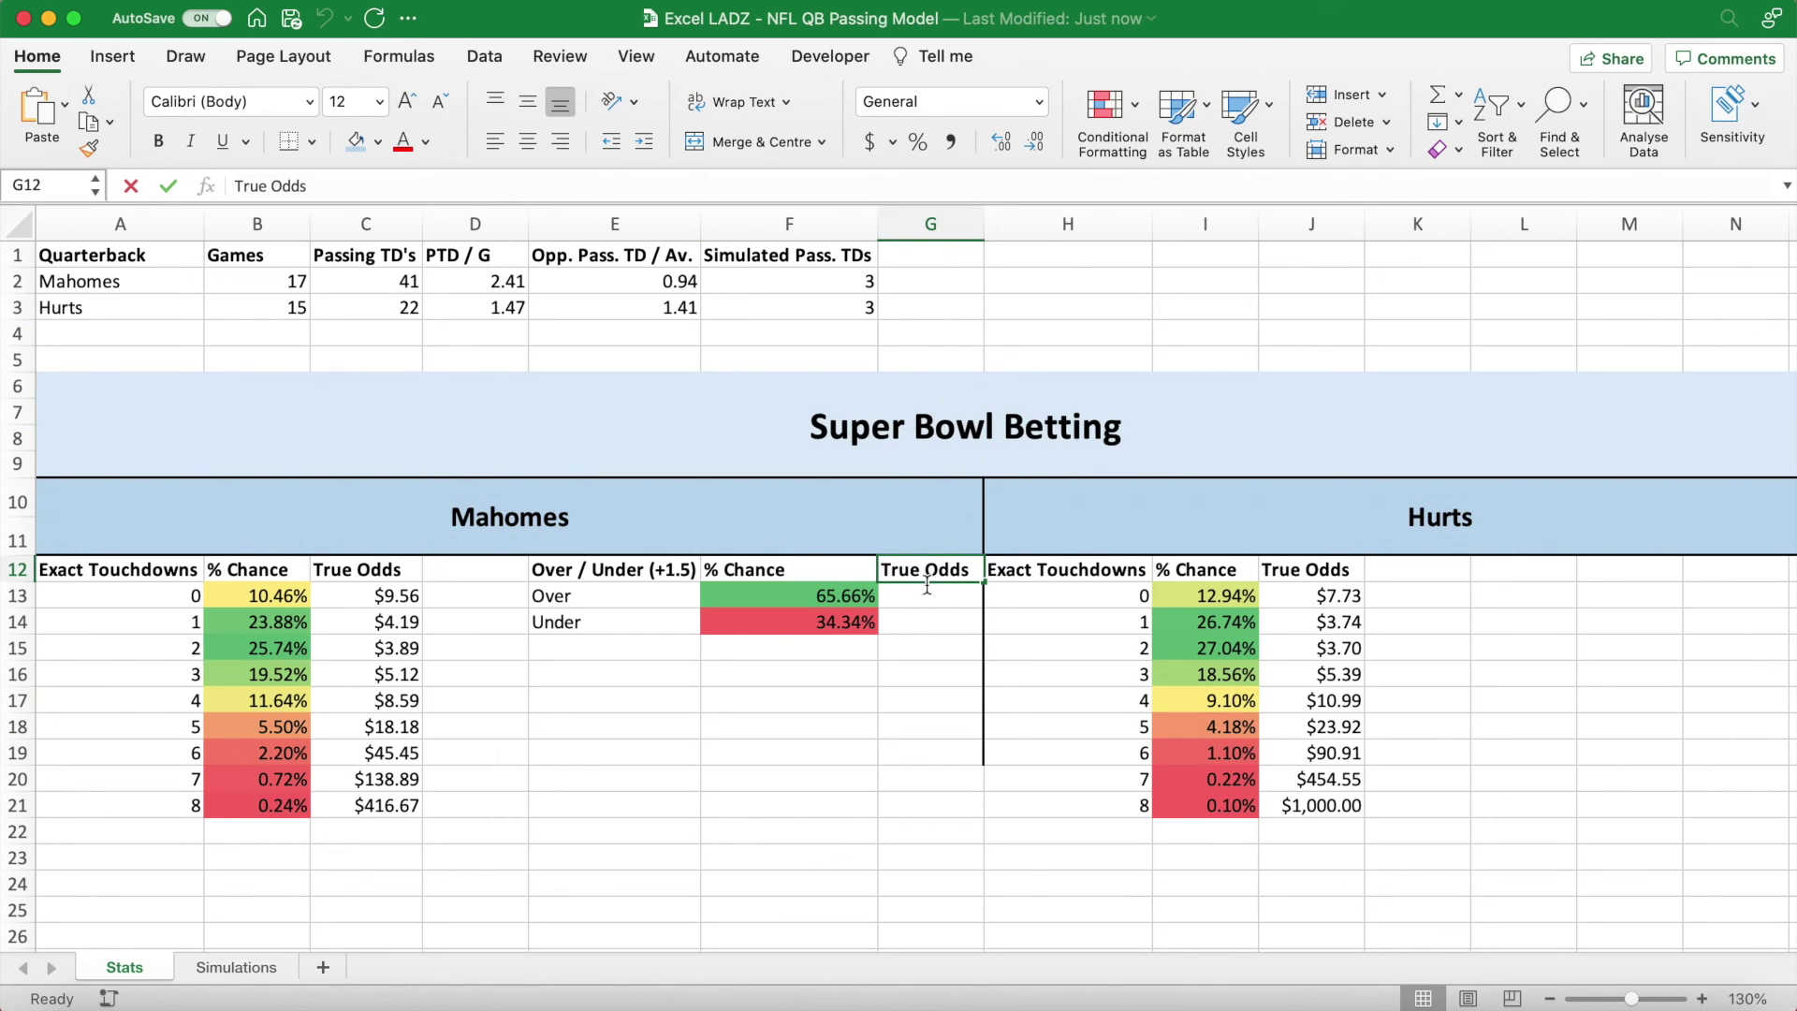
# Calculate Mahomes' over and under true odds in G13:G14 with =1/F13 filled down, formatted as Currency.
pyautogui.write('=1/')
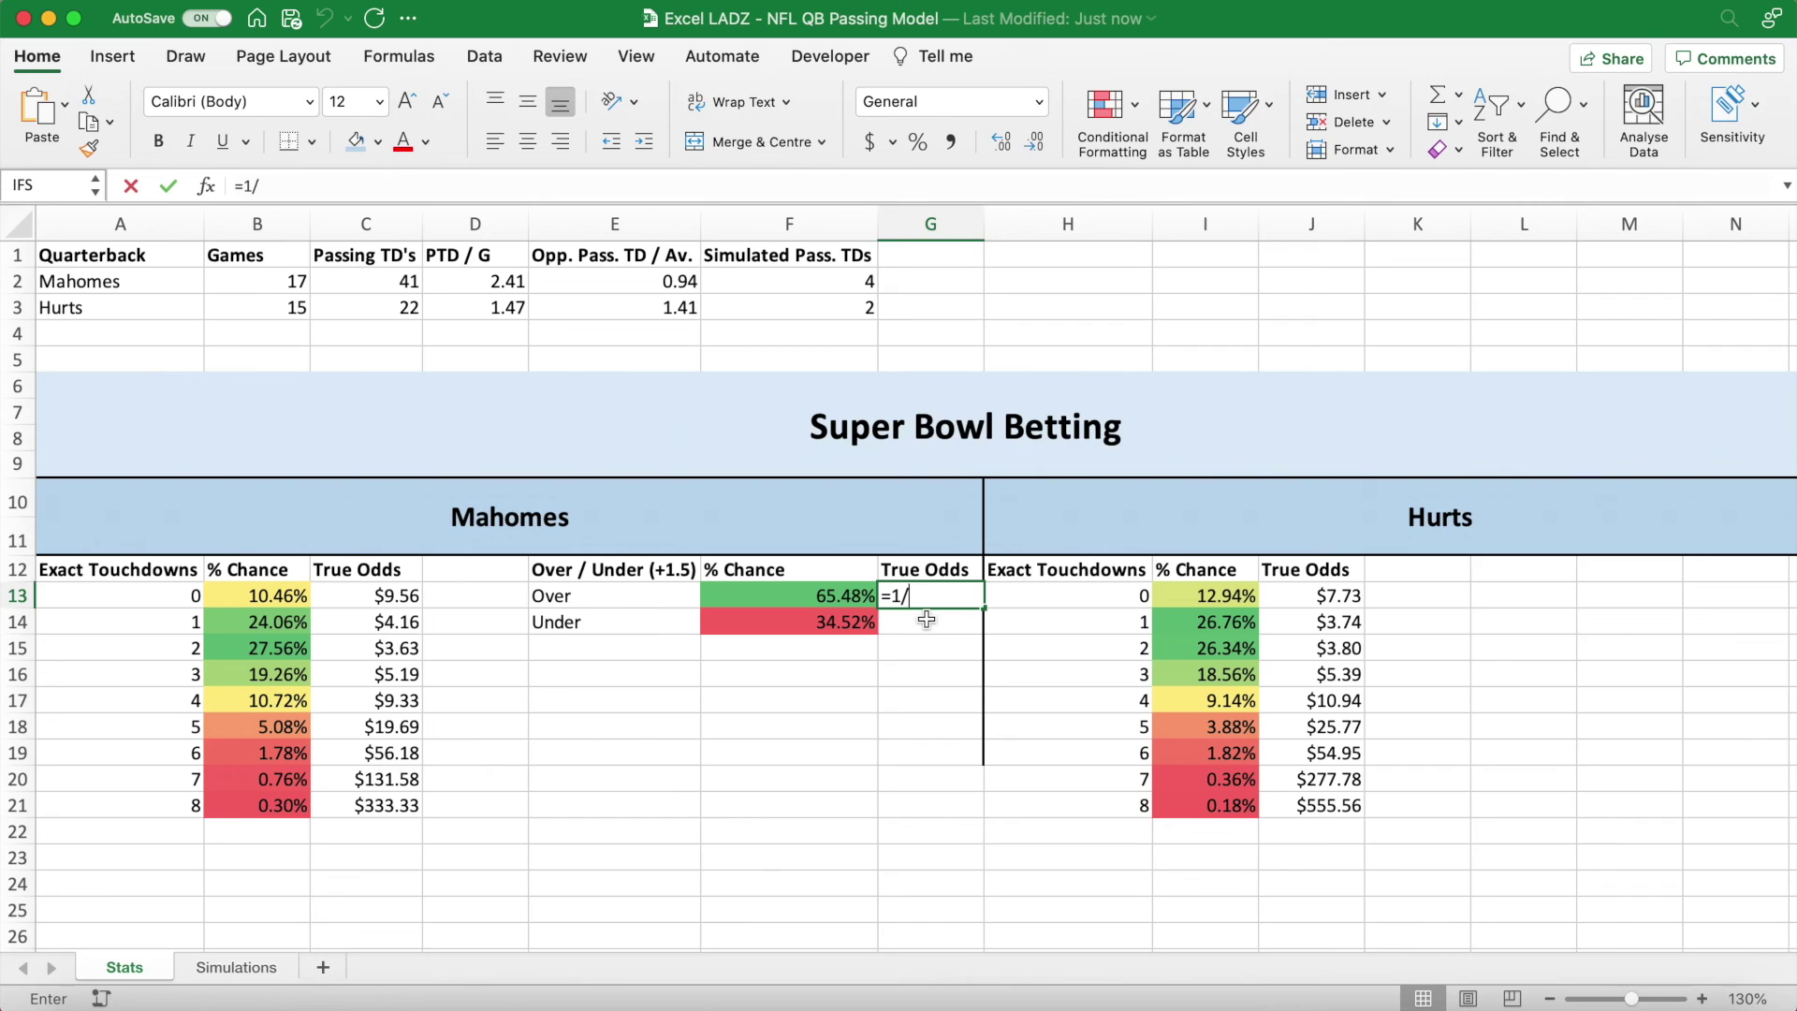
pyautogui.click(819, 597)
pyautogui.press('Return')
pyautogui.click(945, 597)
pyautogui.moveTo(981, 602); pyautogui.dragTo(982, 622)
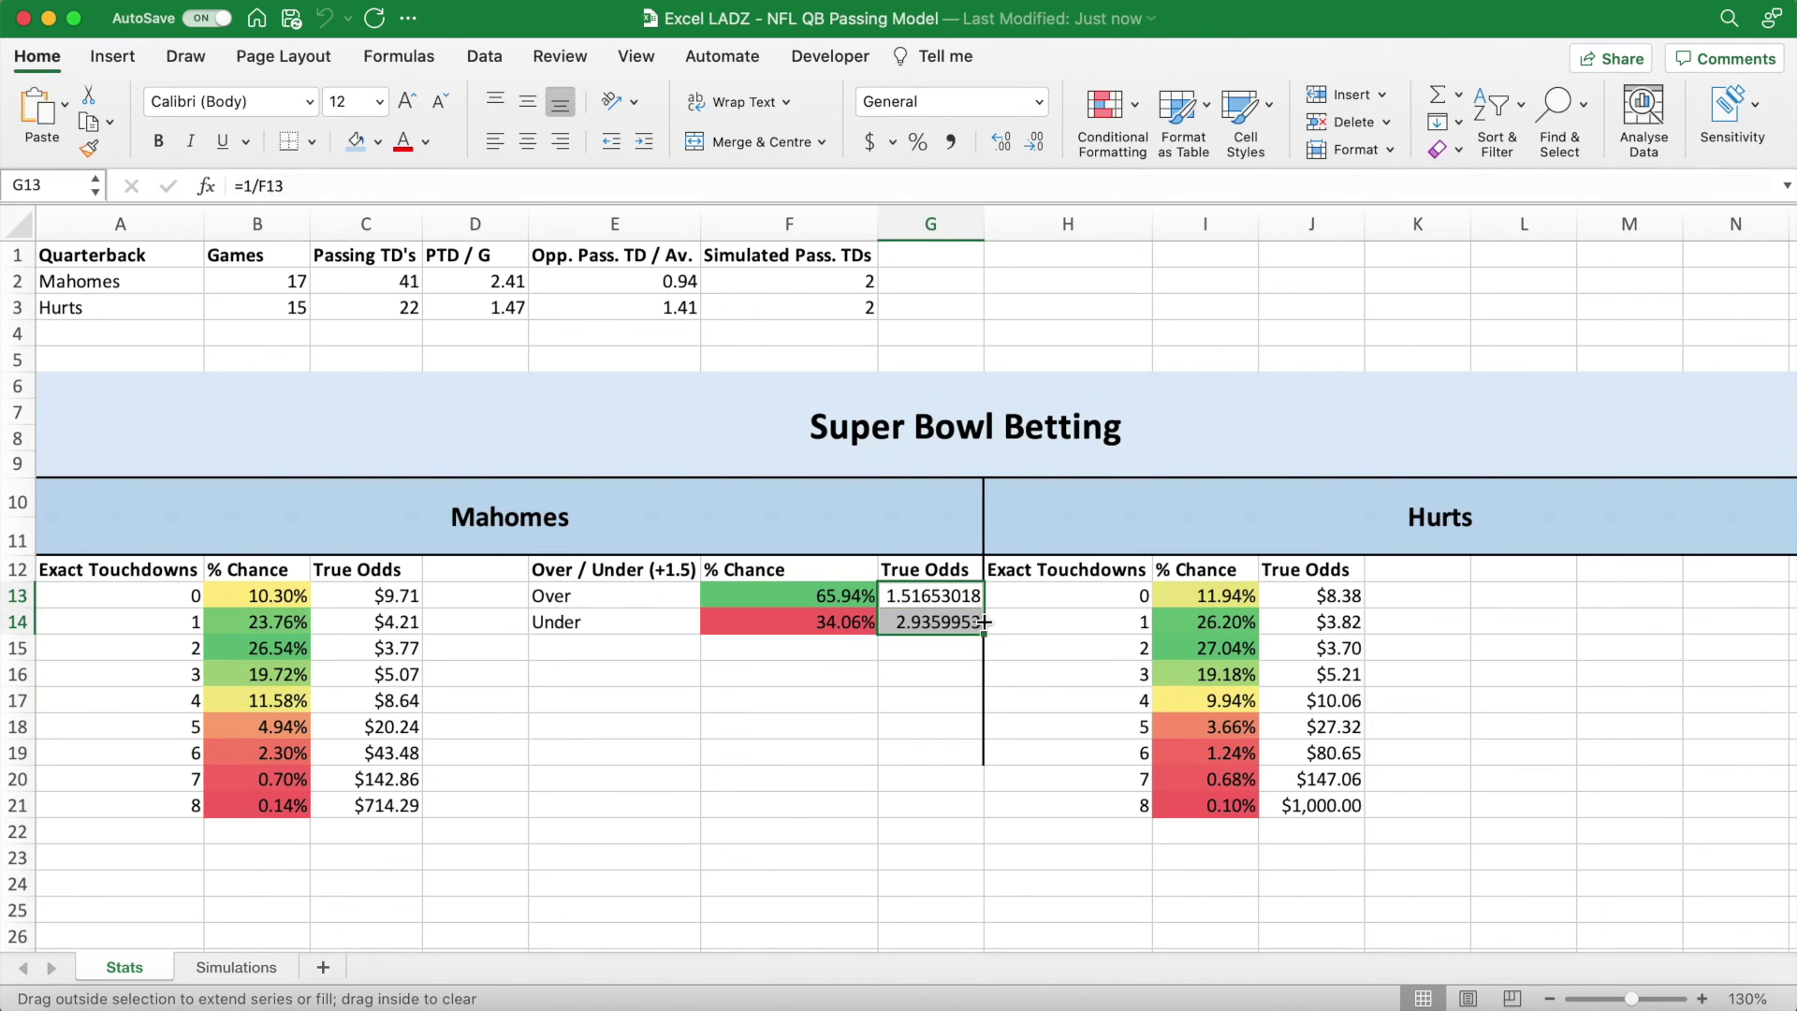
pyautogui.click(1039, 101)
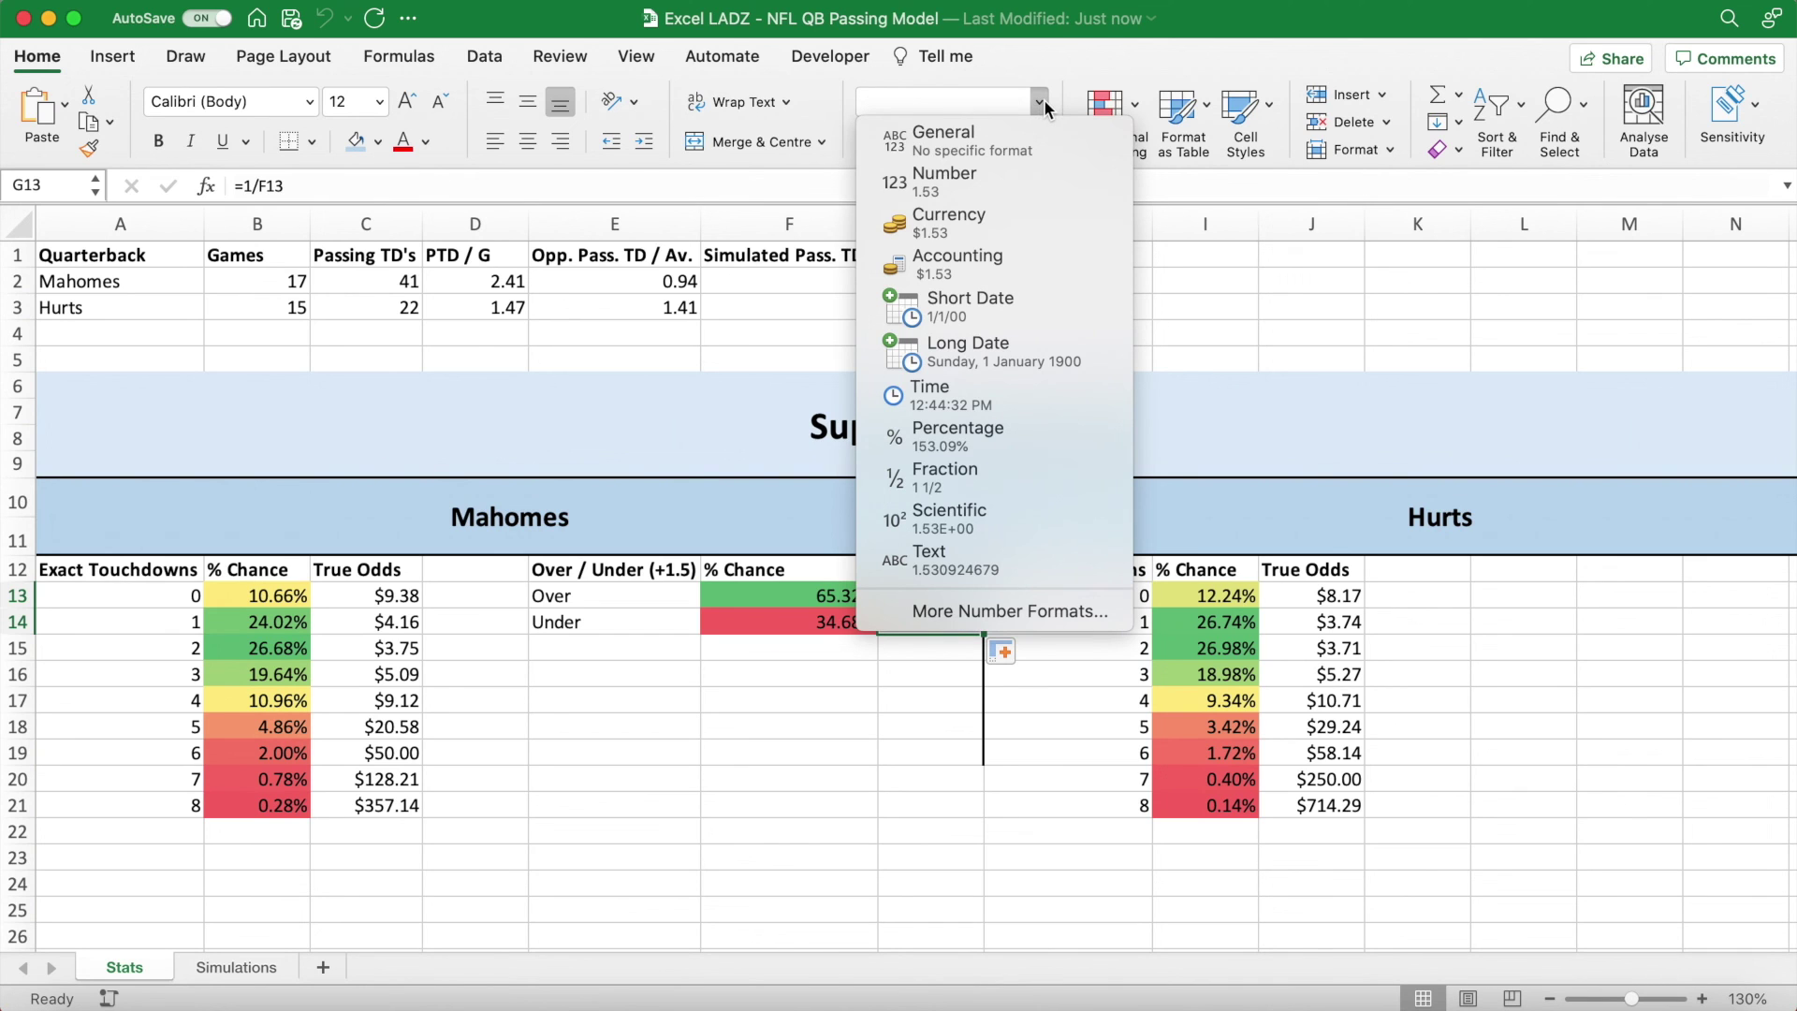
pyautogui.click(1012, 228)
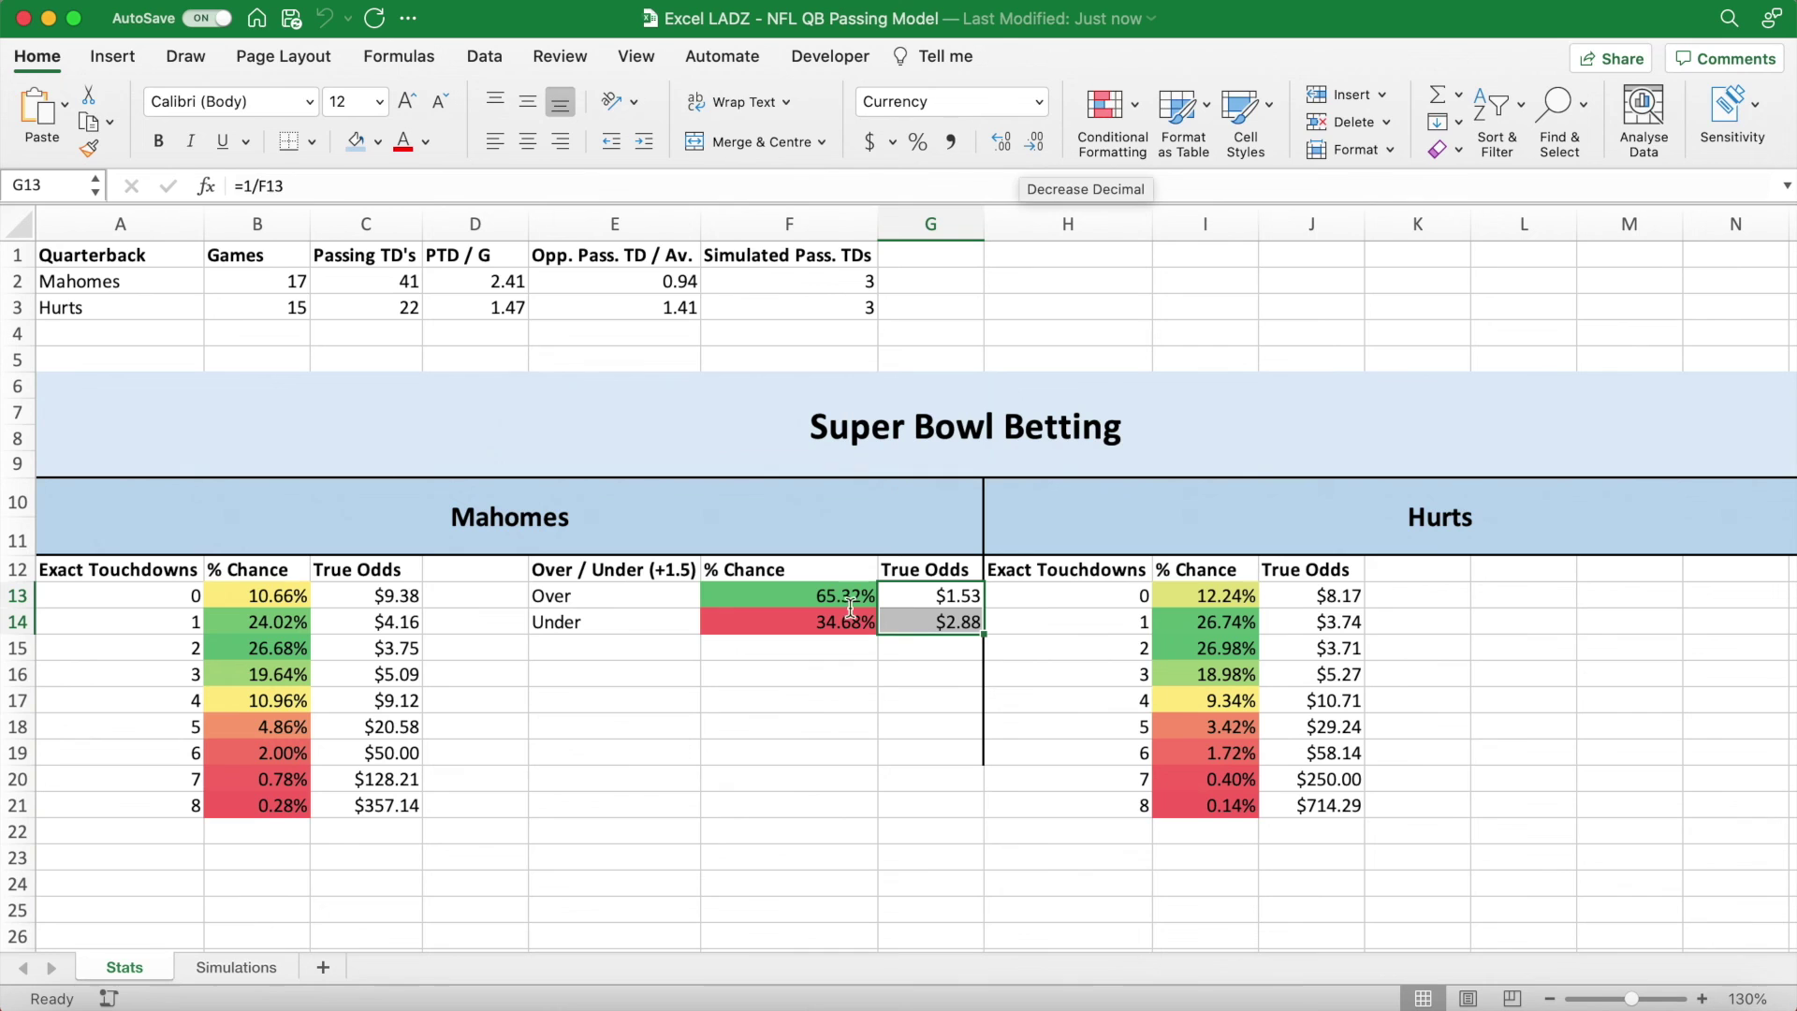
# Copy Mahomes' over/under table E12:G14 to L12 under Hurts and autofit column L to its heading.
pyautogui.moveTo(652, 573); pyautogui.dragTo(921, 625)
pyautogui.press('super+c')
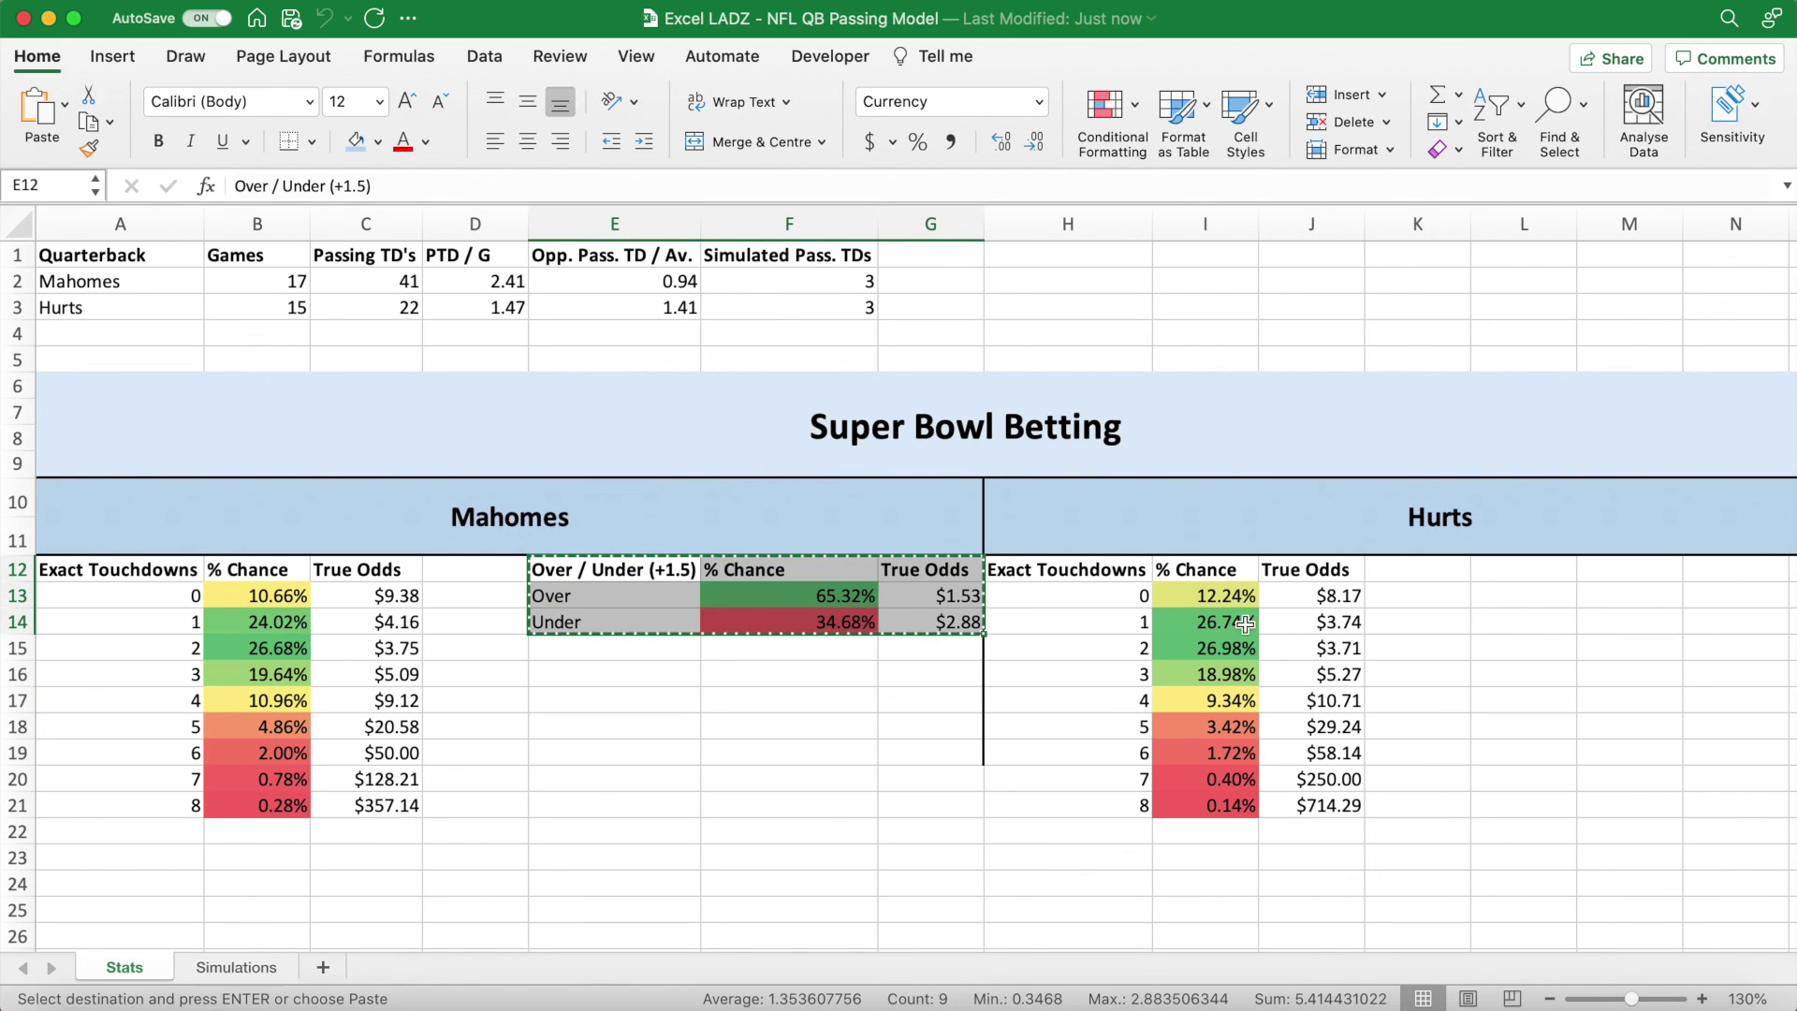
pyautogui.click(1500, 574)
pyautogui.press('super+v')
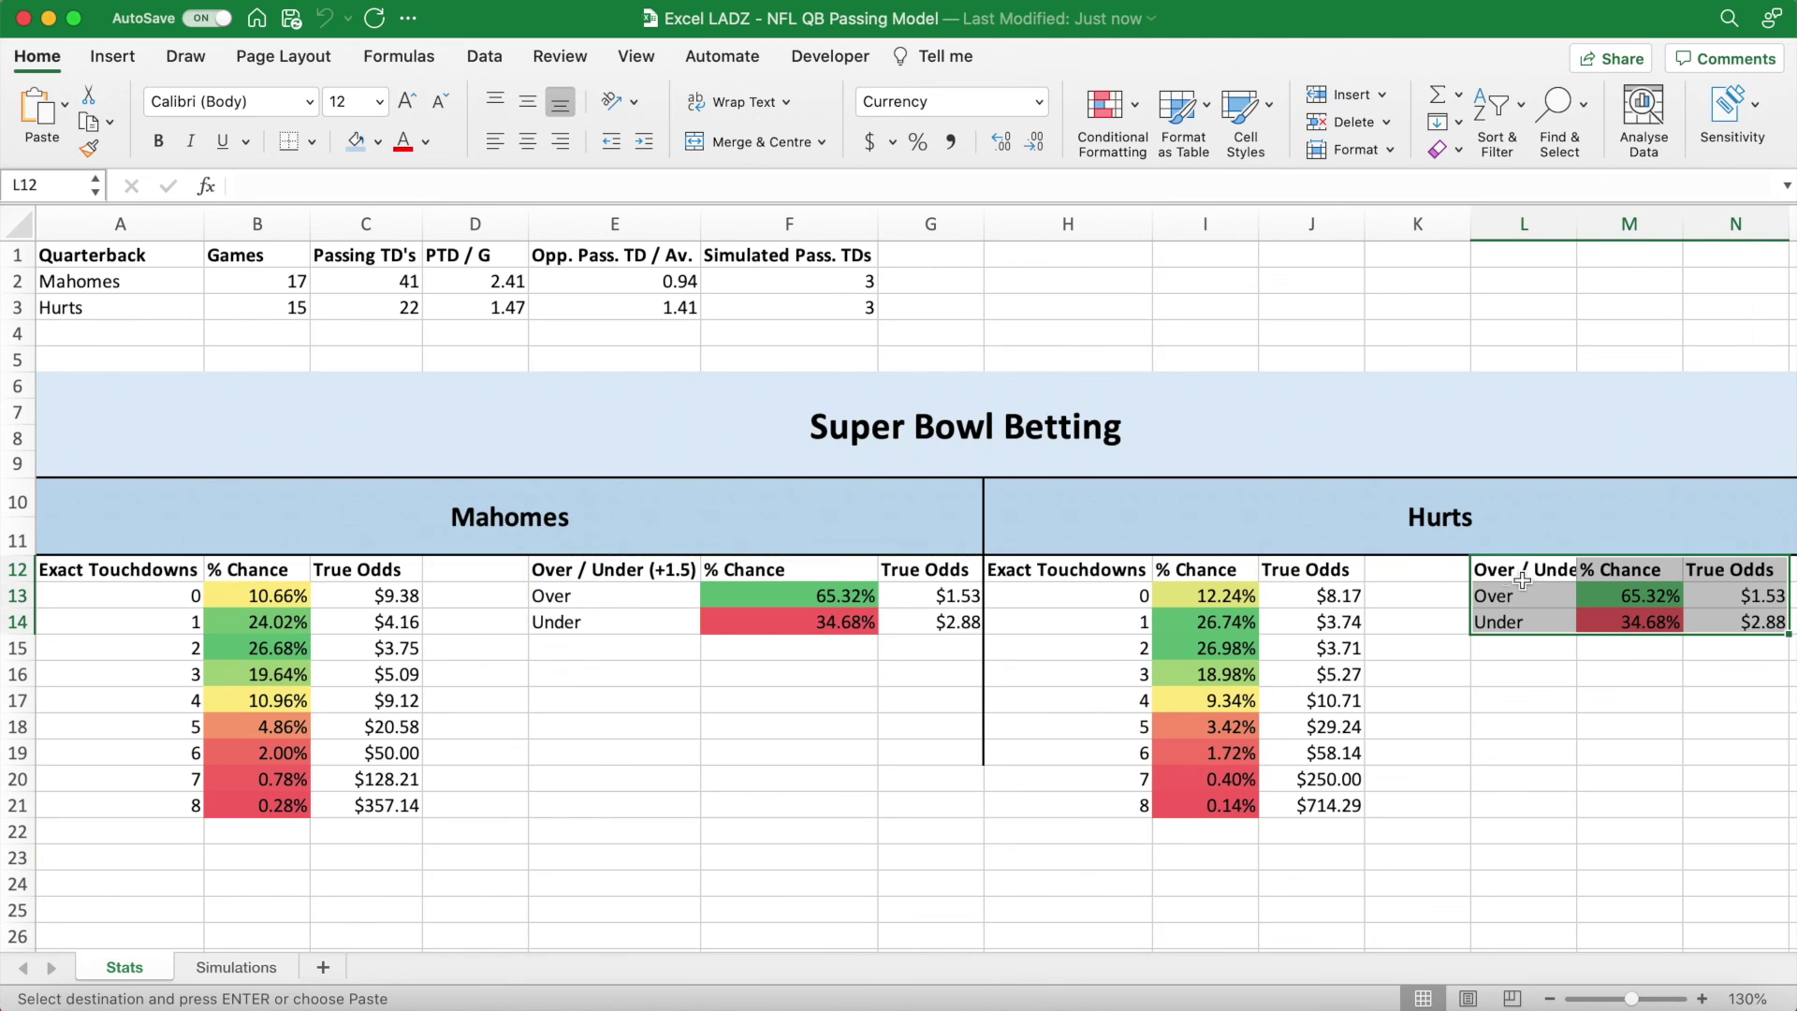
pyautogui.doubleClick(1577, 224)
# Point Hurts' Over formula in M13 at his simulations: =COUNTIF(Simulations!$C$4:$C$5003,">"&1.5)/5000.
pyautogui.hscroll(1, 1521, 663)
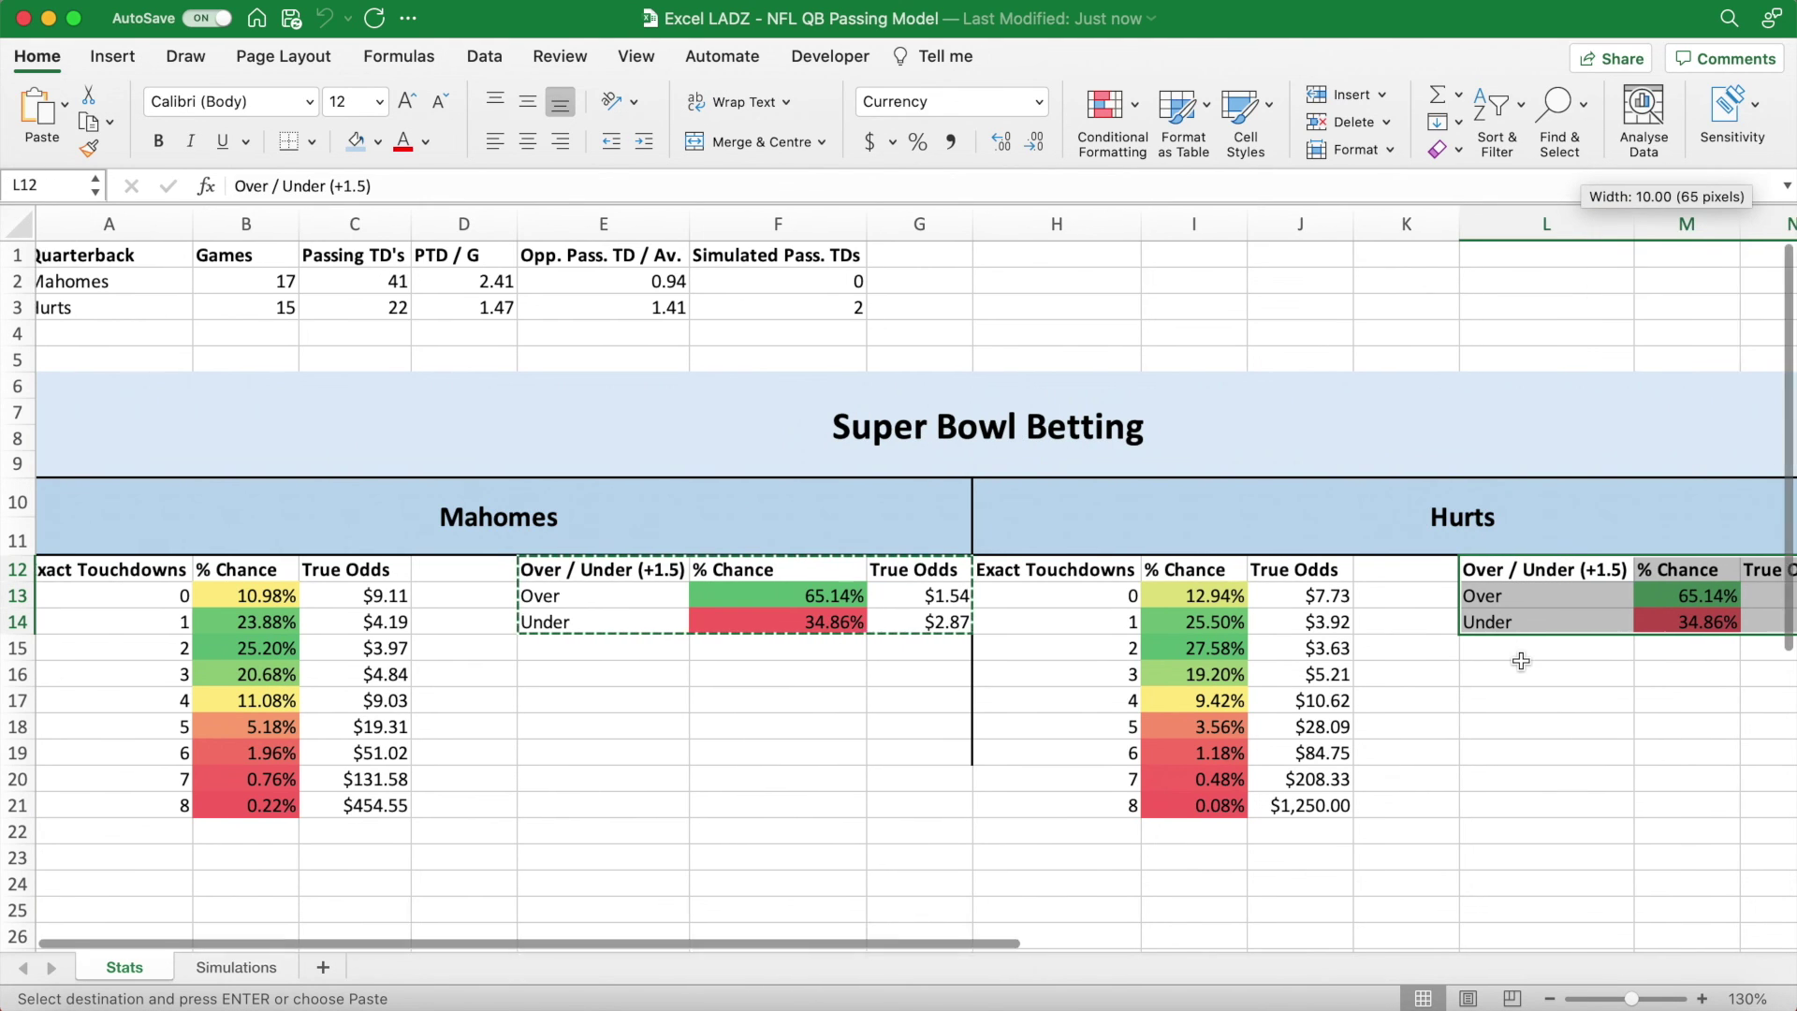
pyautogui.click(1553, 997)
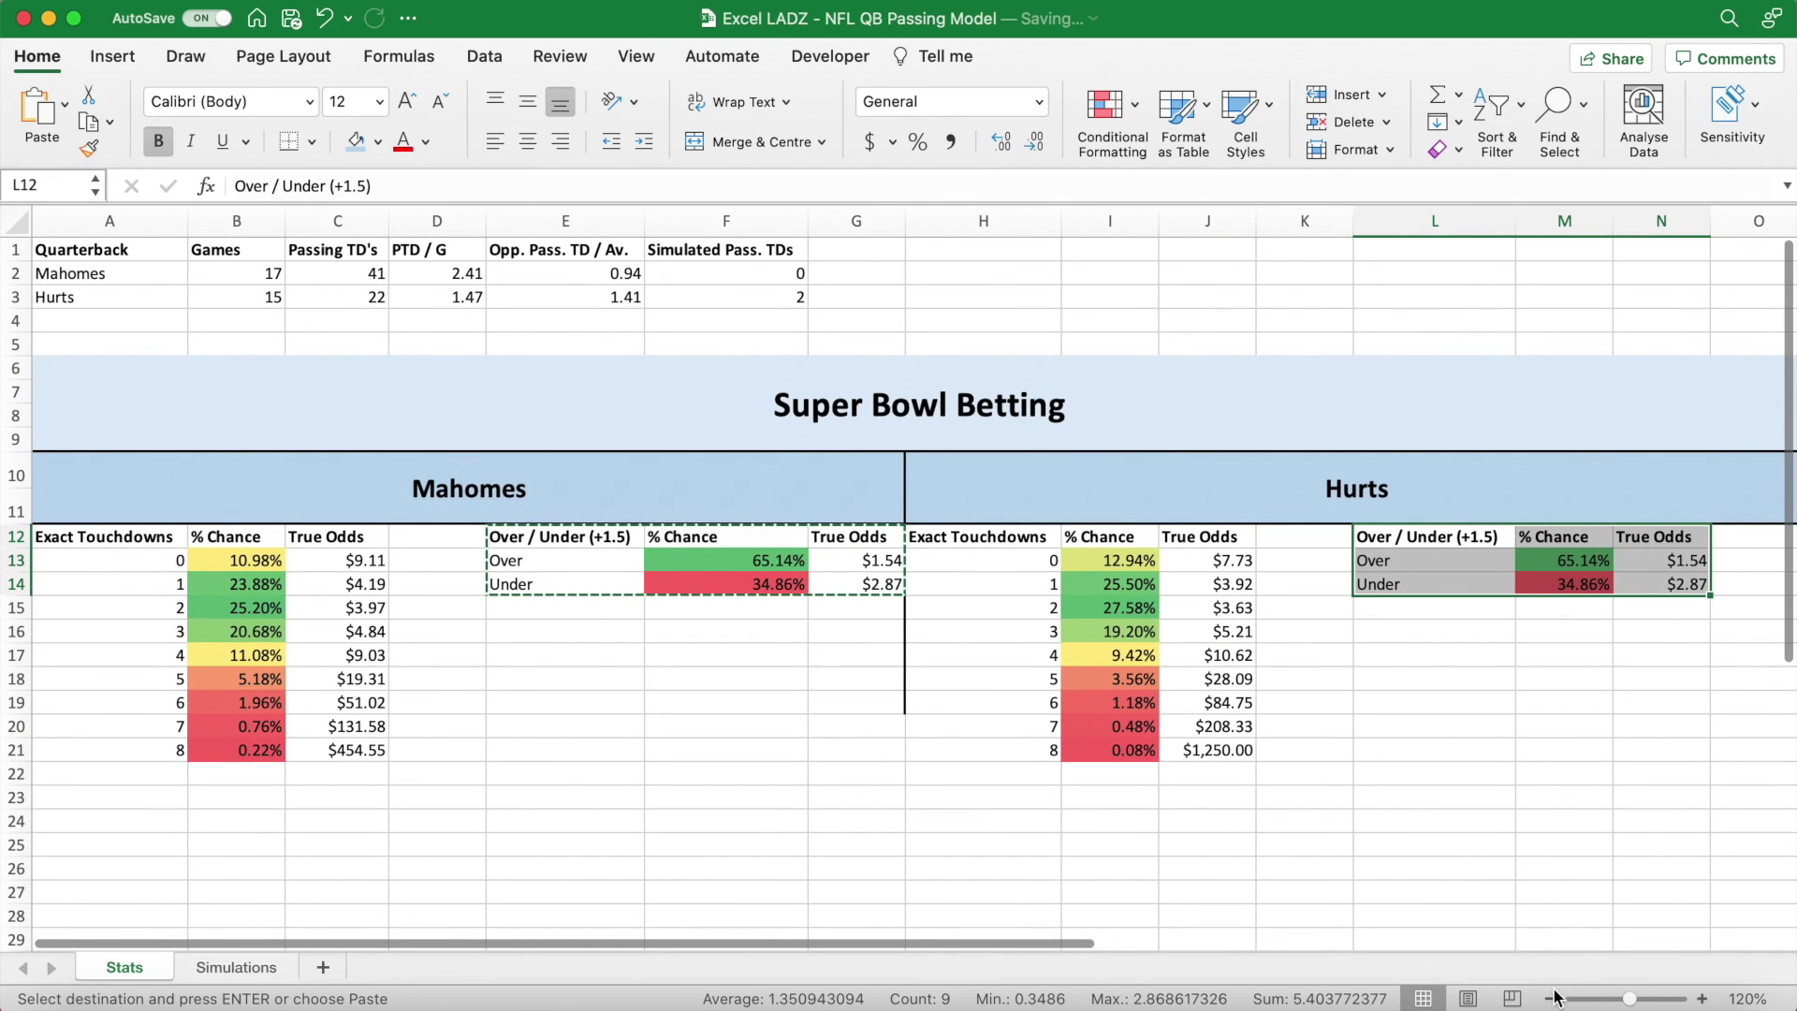
pyautogui.click(1516, 629)
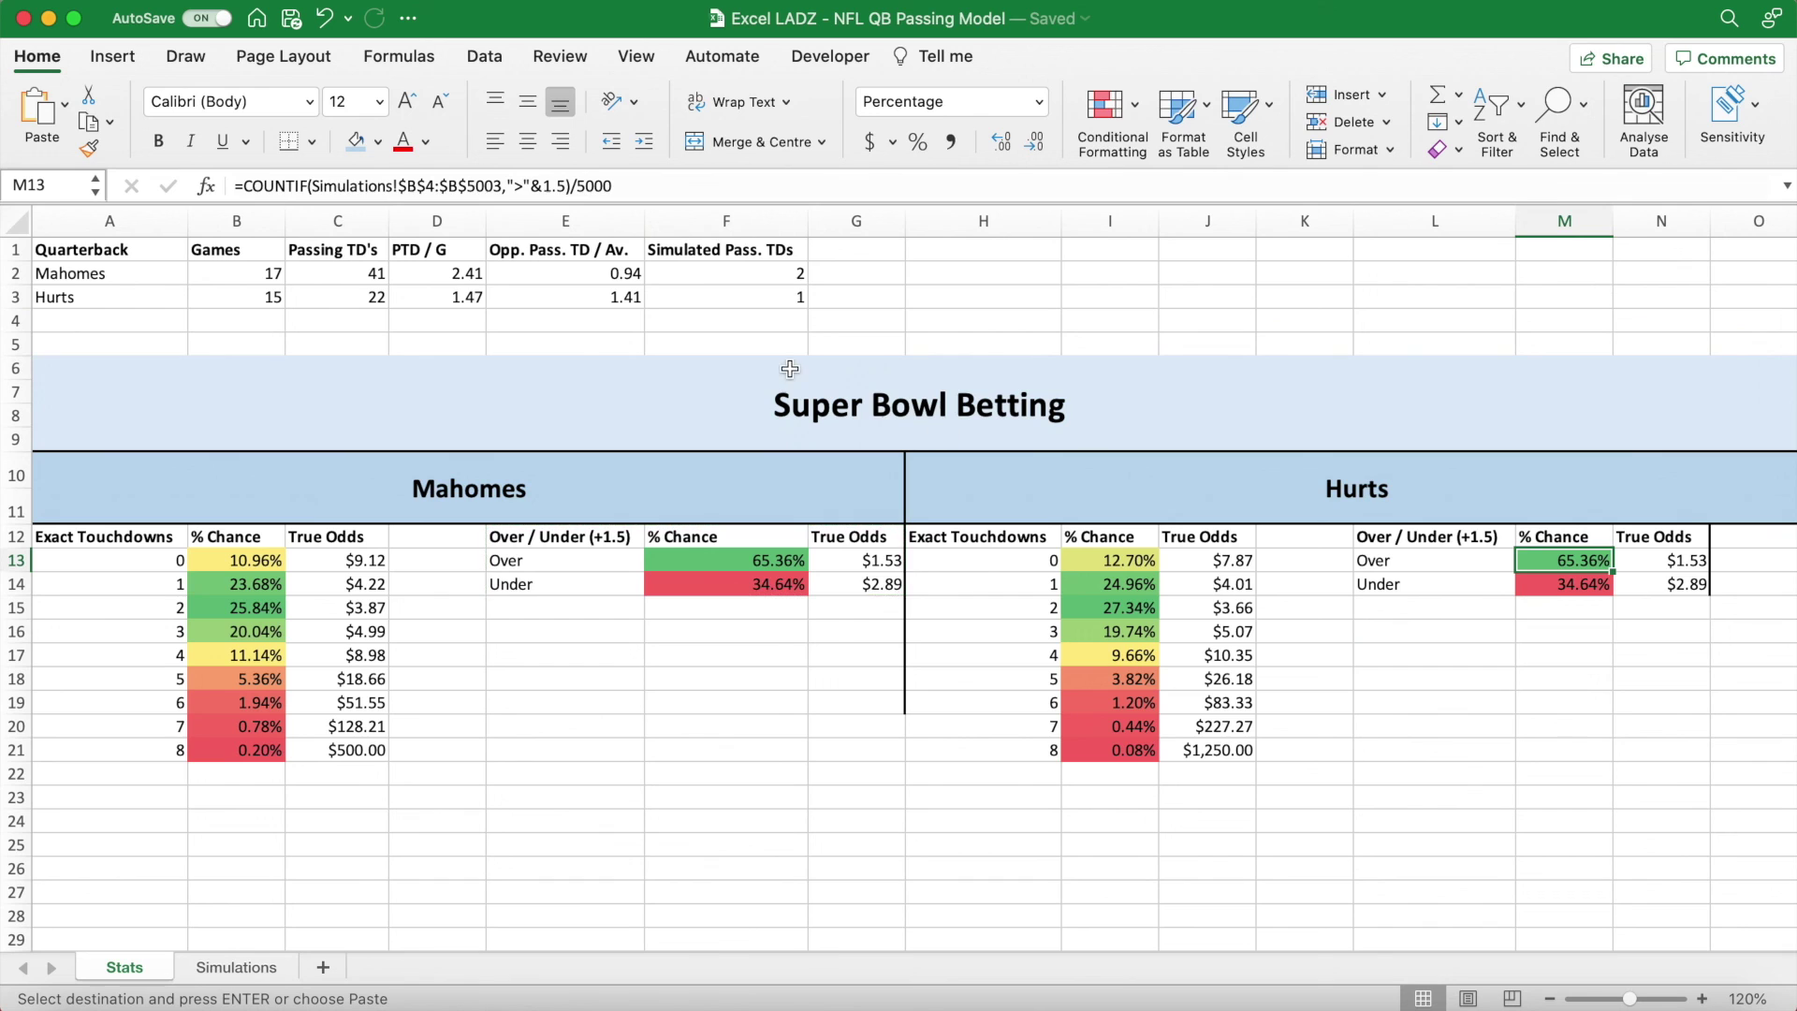
pyautogui.click(457, 185)
pyautogui.press('BackSpace')
pyautogui.write('C')
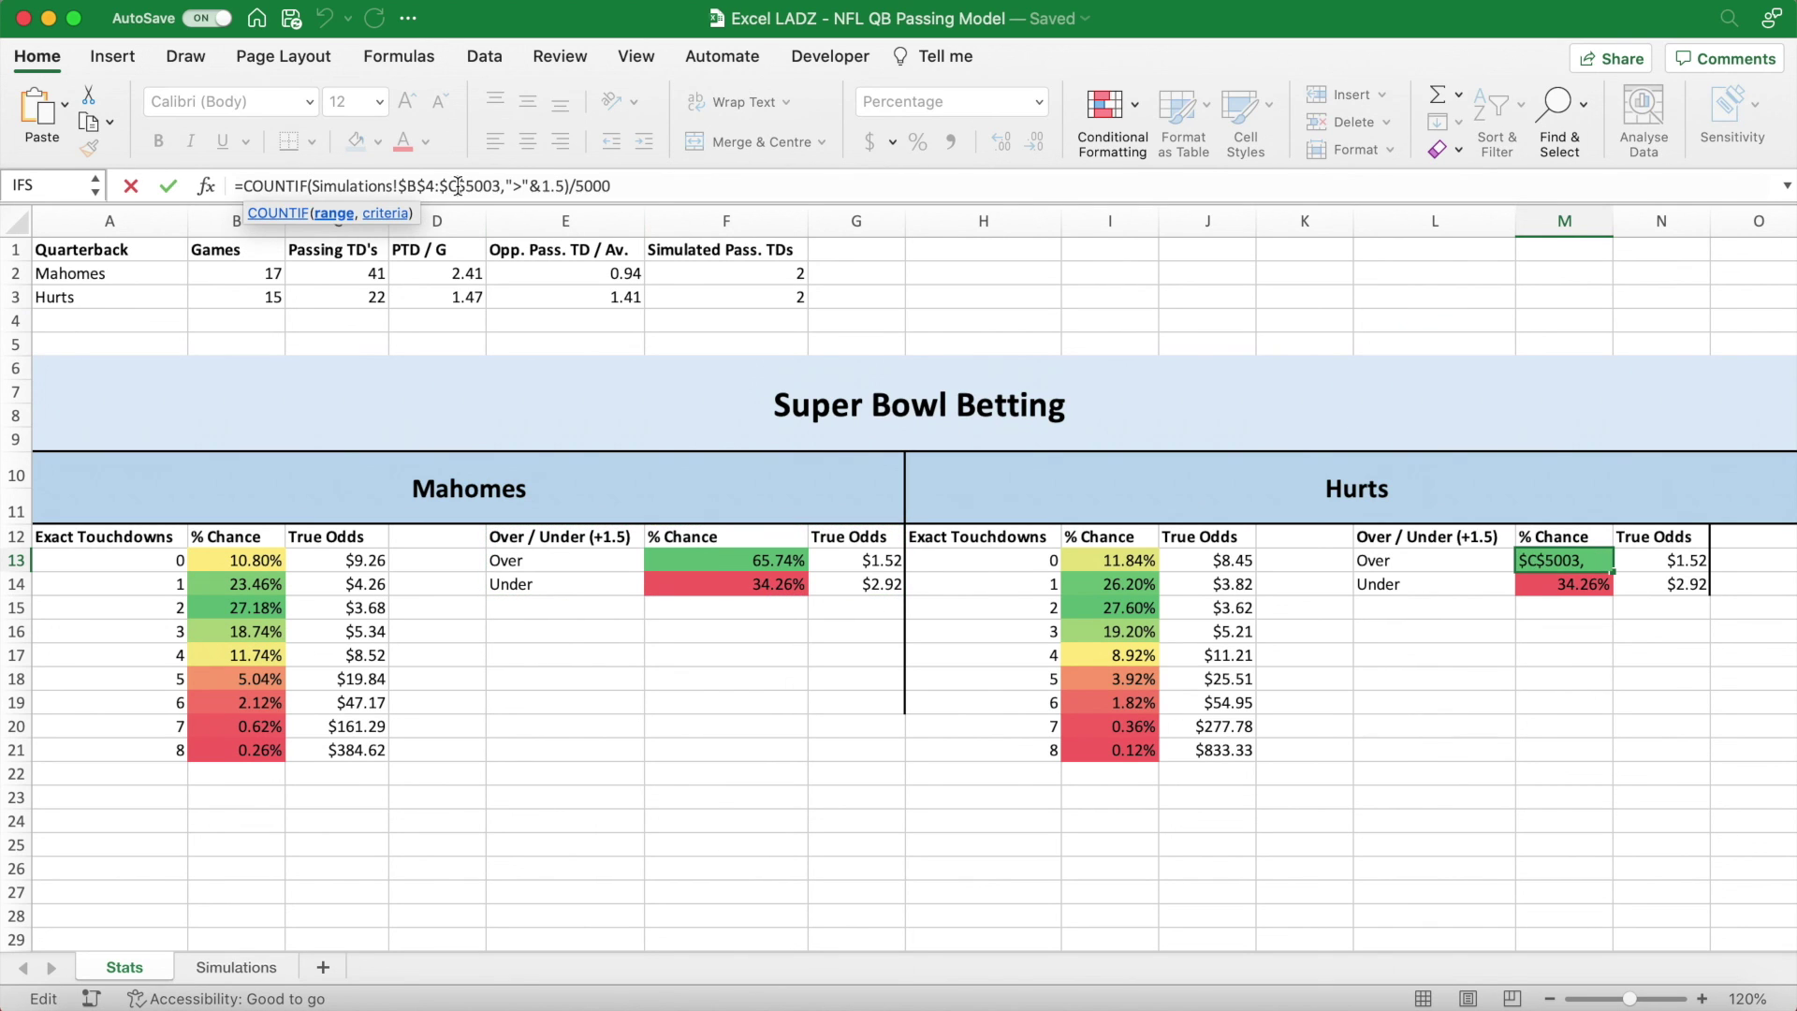
pyautogui.click(418, 185)
pyautogui.press('BackSpace')
pyautogui.write('C')
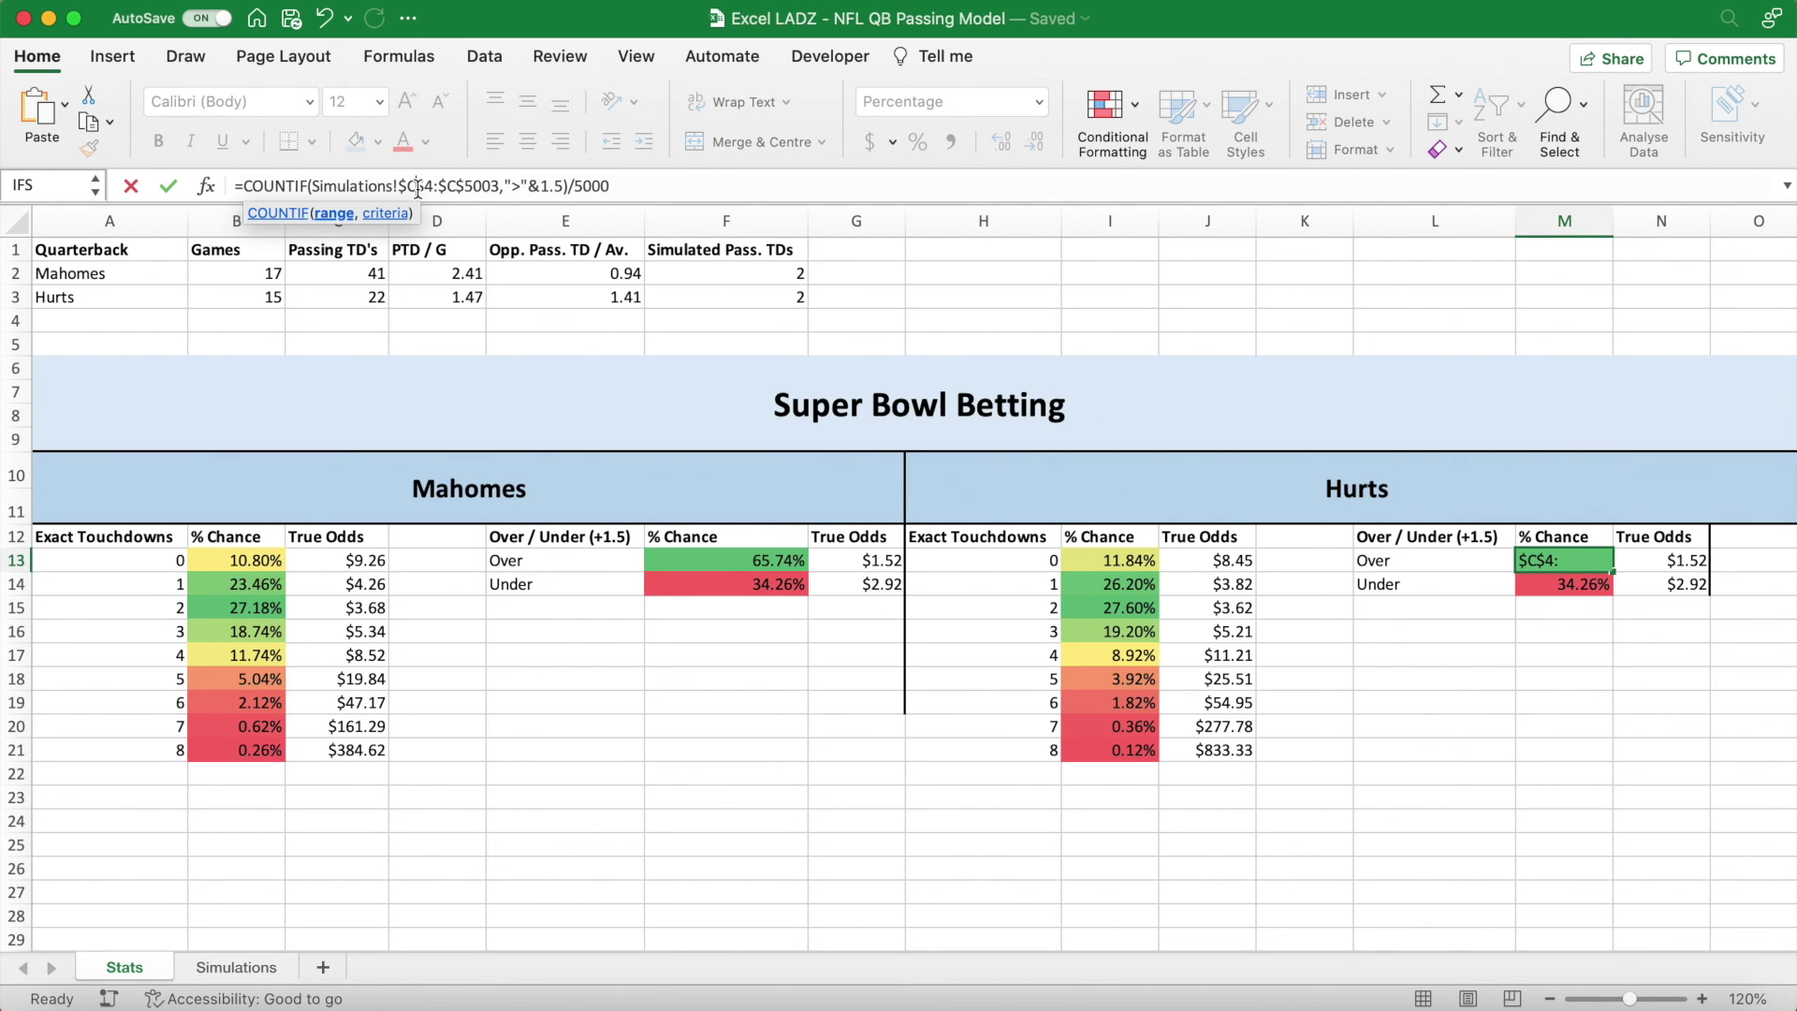
pyautogui.press('Return')
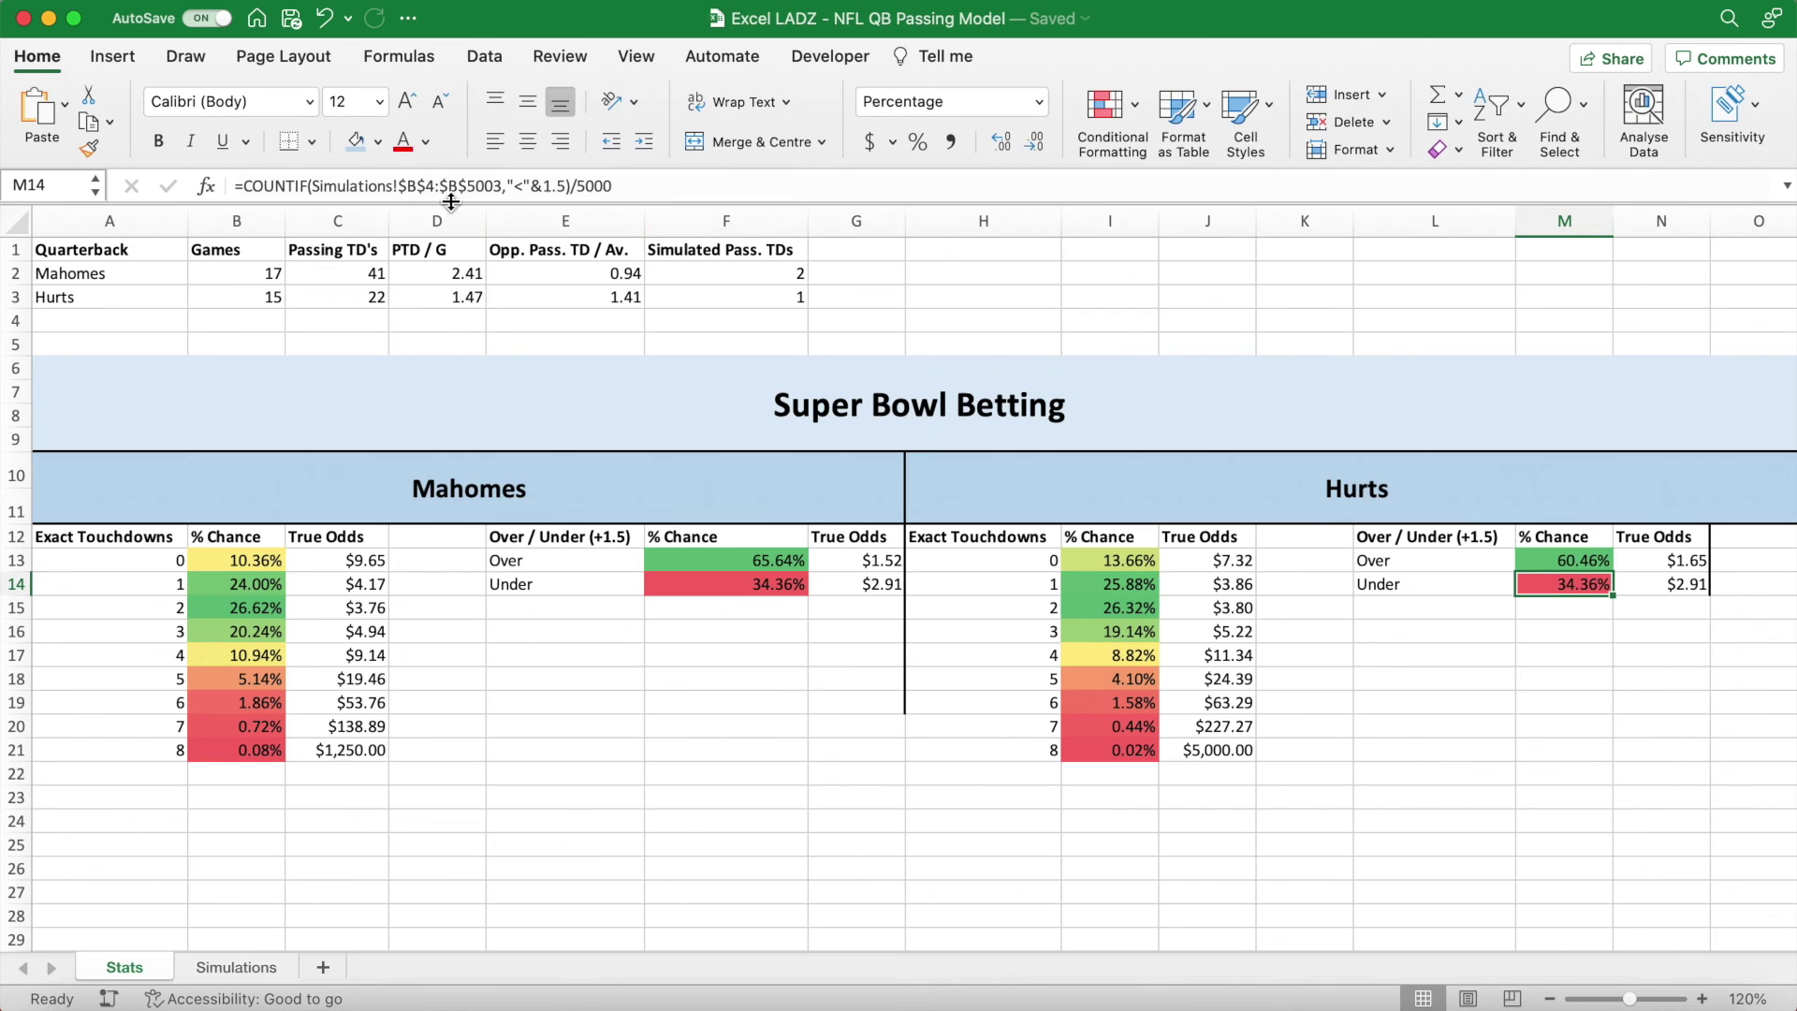
# Point Hurts' Under formula in M14 at his simulations: =COUNTIF(Simulations!$C$4:$C$5003,"<"&1.5)/5000.
pyautogui.click(456, 185)
pyautogui.press('BackSpace')
pyautogui.write('C')
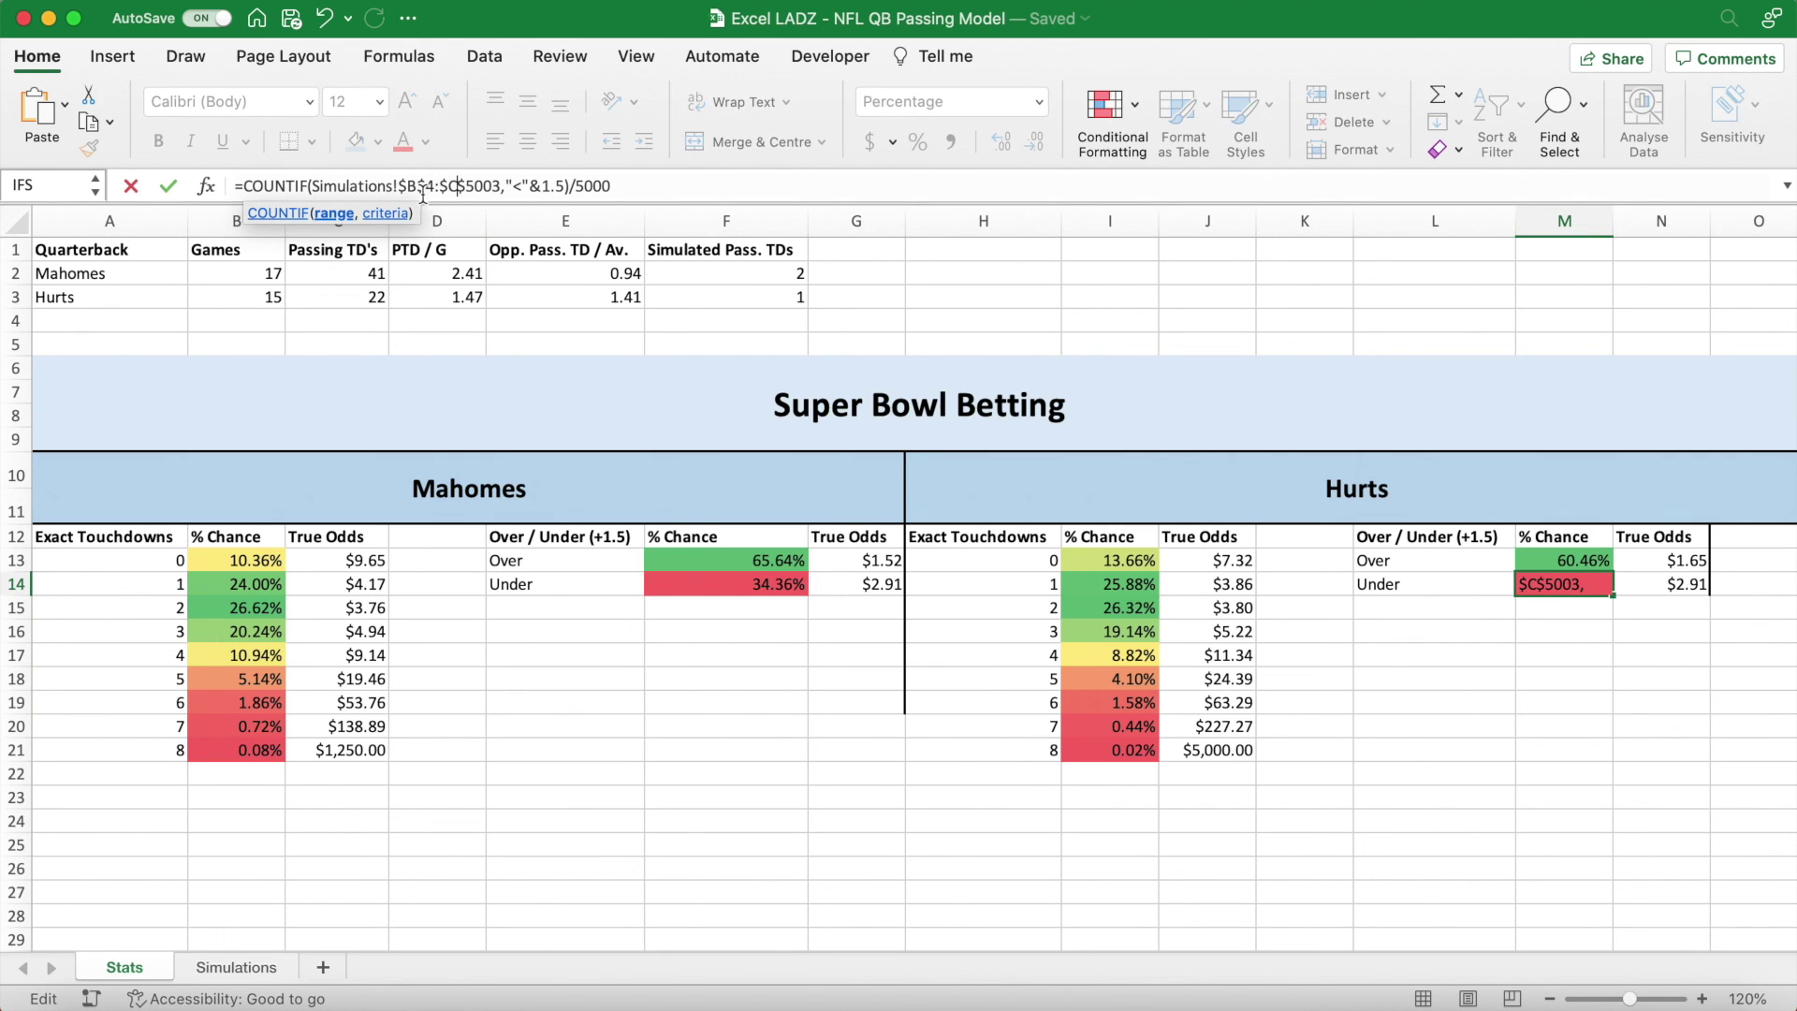
pyautogui.click(414, 185)
pyautogui.press('BackSpace')
pyautogui.write('C')
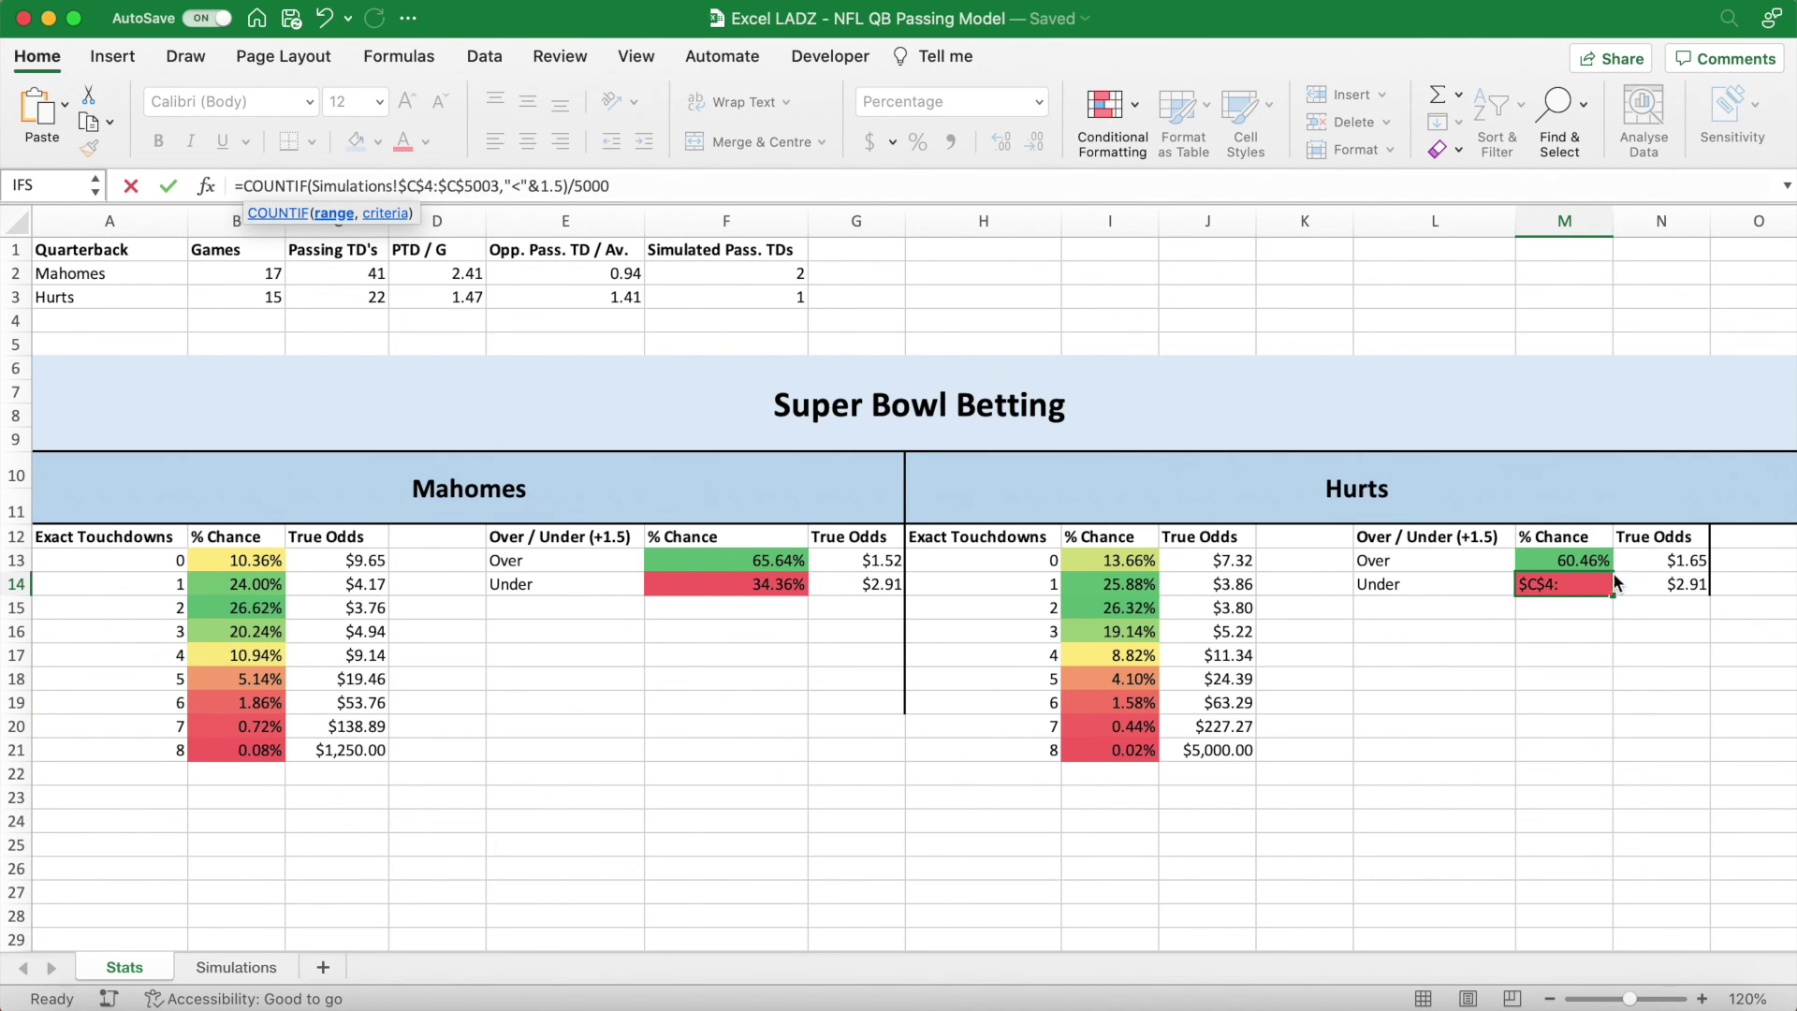
pyautogui.press('Return')
# Check the sum of Hurts' over and under chances, and rerun the simulations repeatedly to compare both quarterbacks' over/under chances and odds.
pyautogui.moveTo(1572, 560); pyautogui.dragTo(1576, 584)
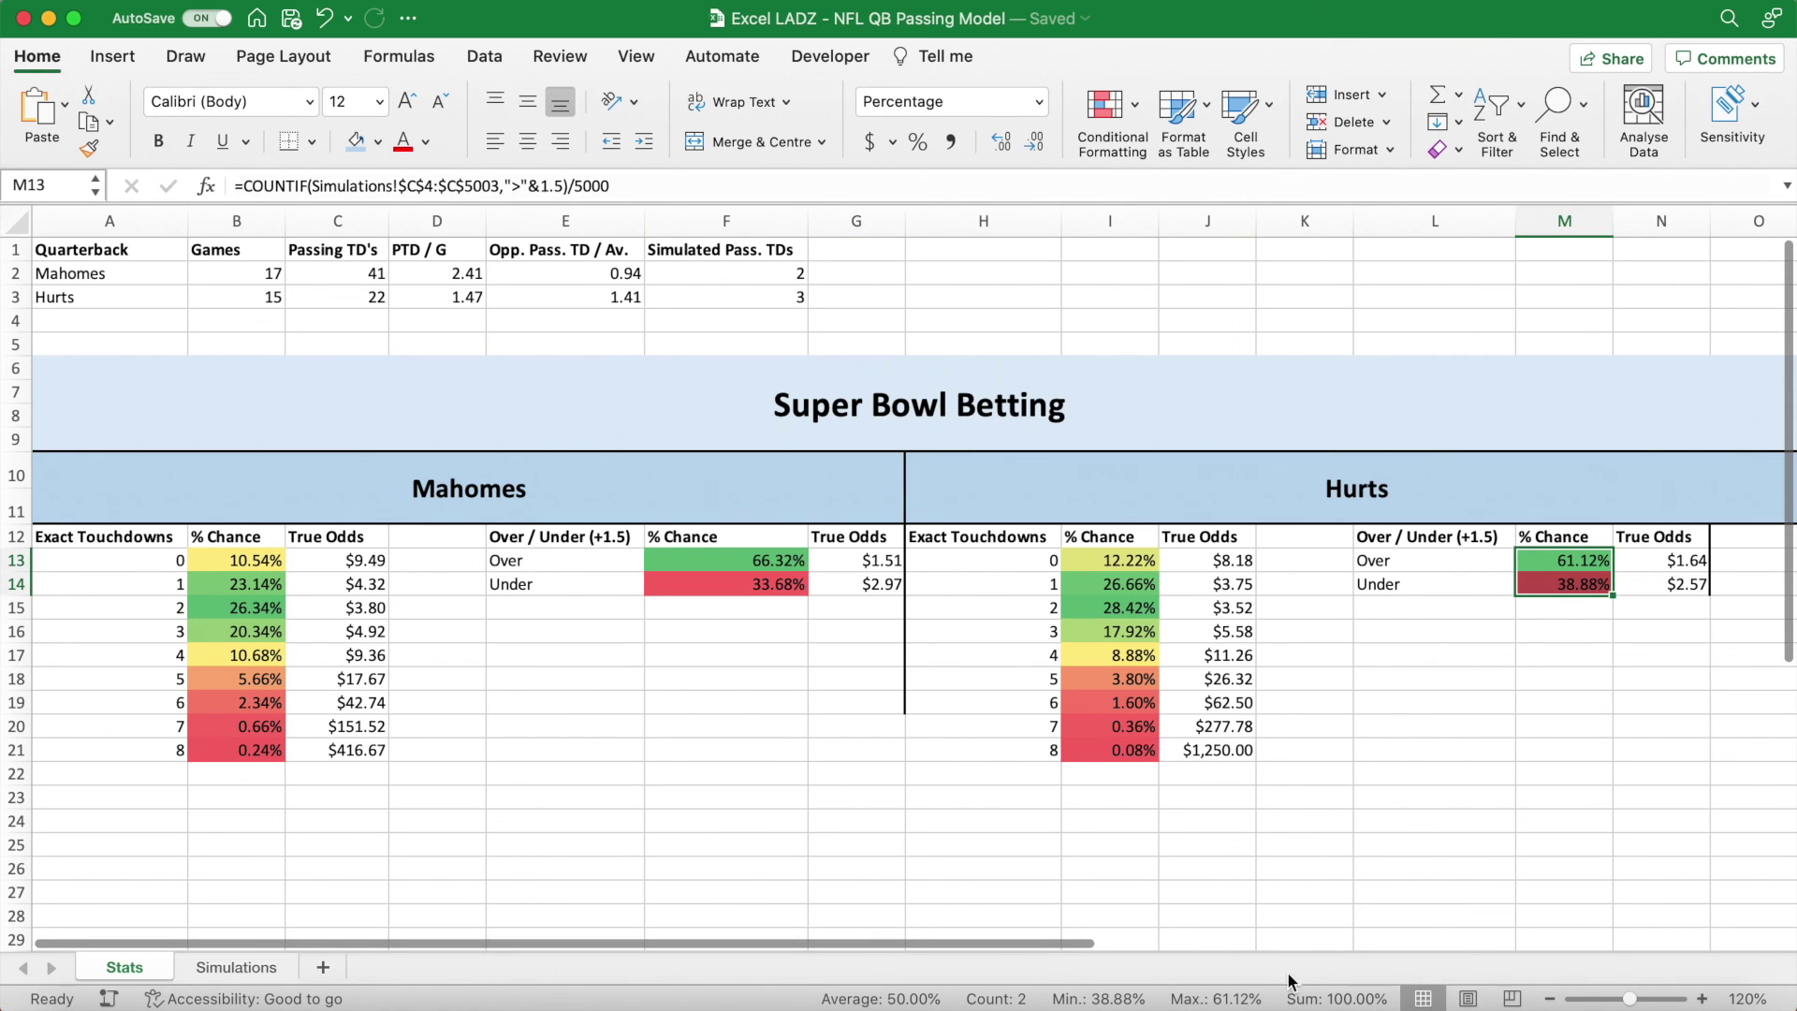
pyautogui.click(1529, 670)
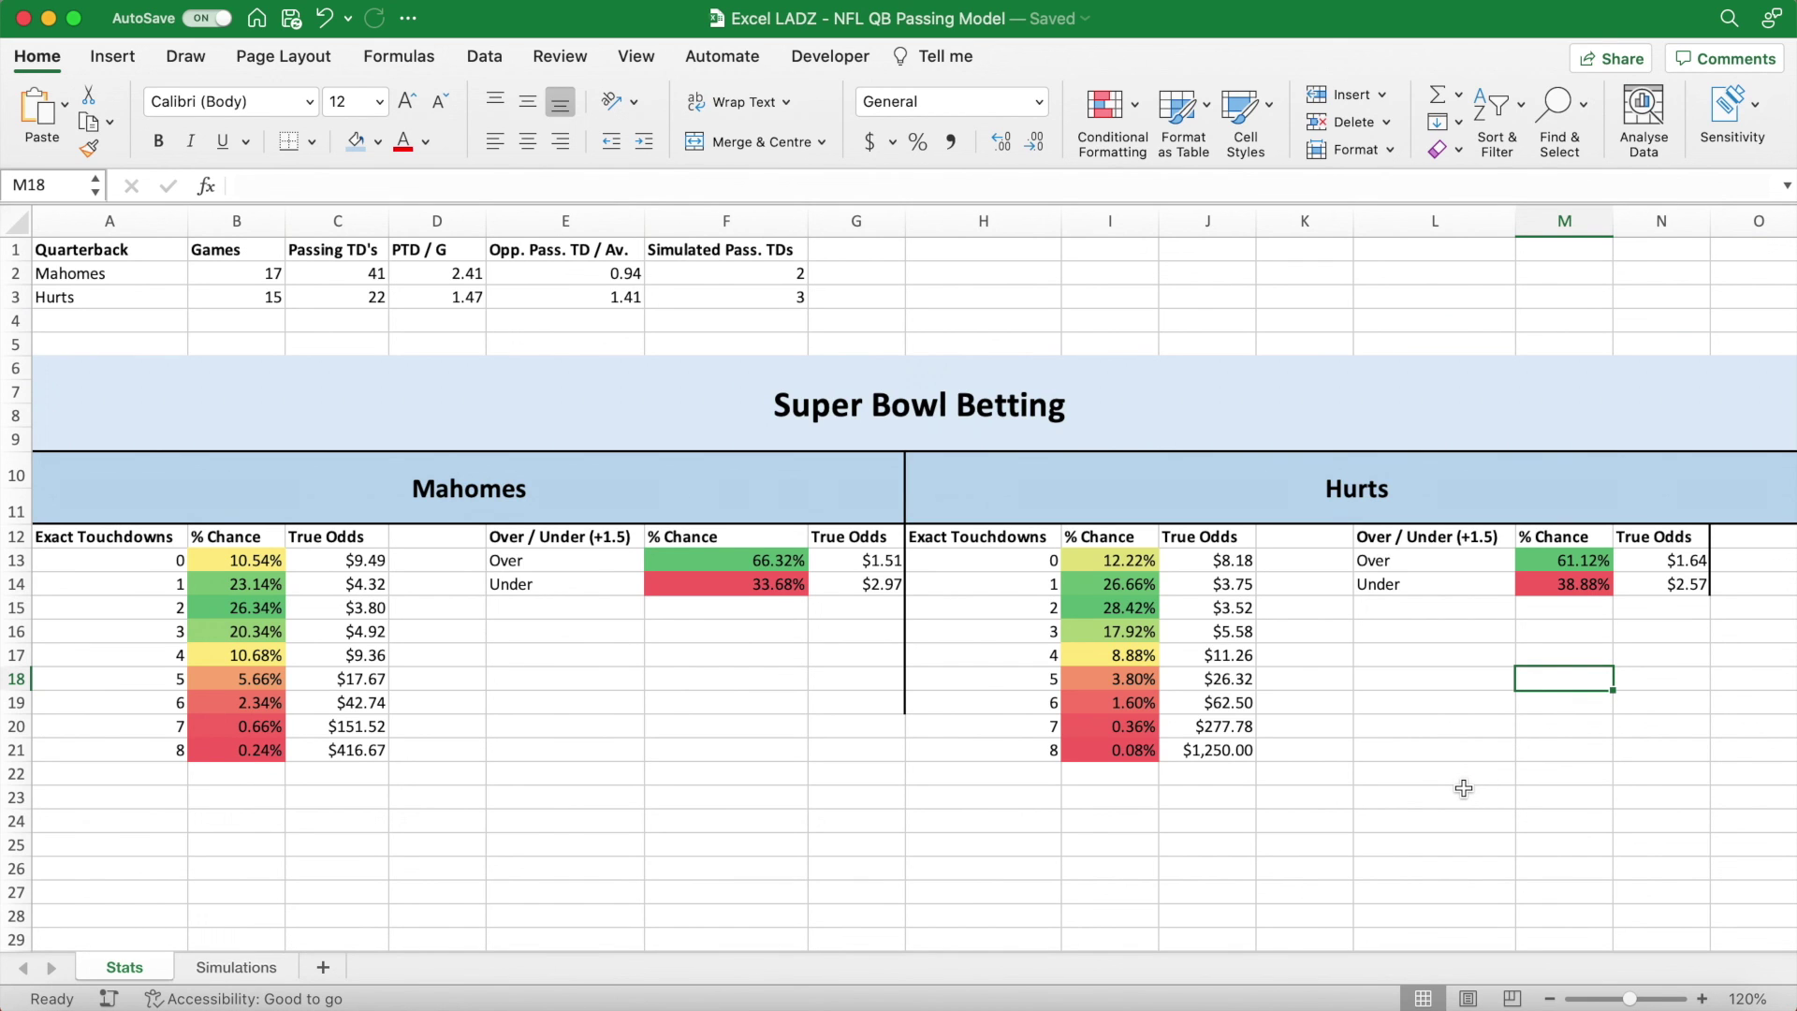
pyautogui.press('F9')
pyautogui.press('F9')
pyautogui.press('F9')
pyautogui.press('F9')
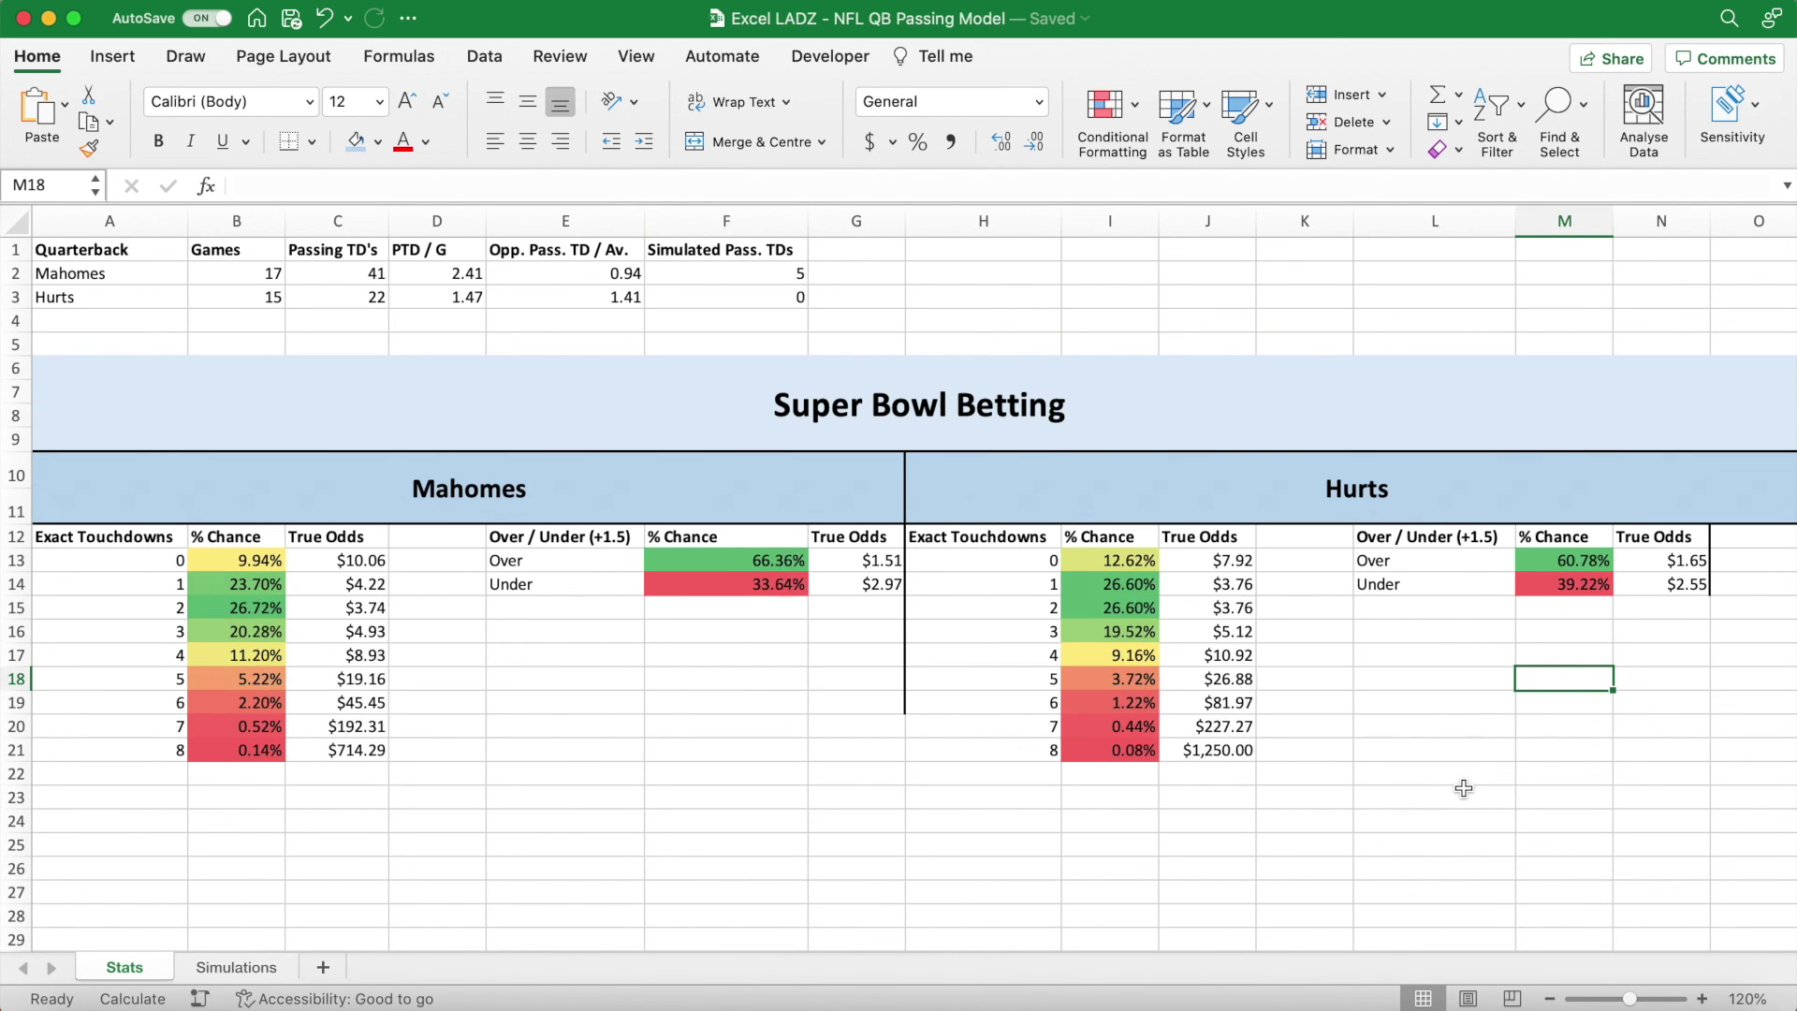
pyautogui.press('F9')
pyautogui.press('F9')
pyautogui.press('F9')
pyautogui.press('F9')
pyautogui.press('F9')
pyautogui.press('F9')
pyautogui.press('F9')
pyautogui.press('F9')
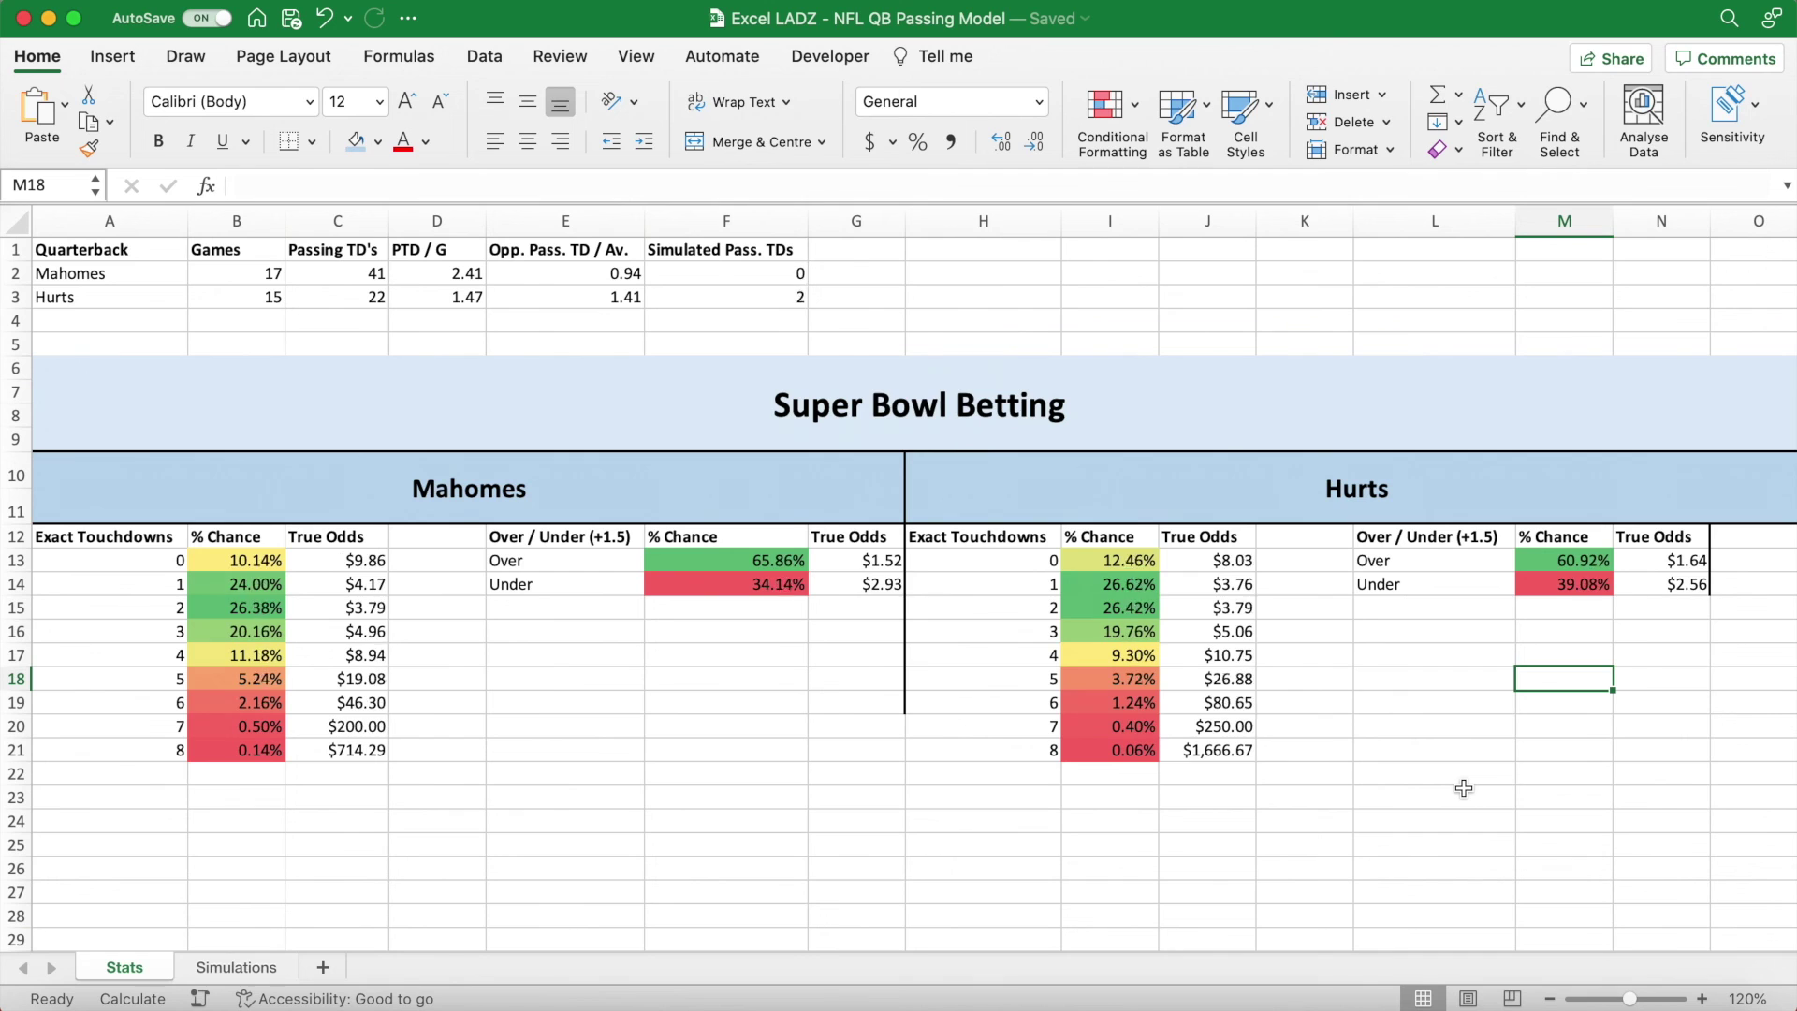
pyautogui.press('F9')
pyautogui.press('F9')
pyautogui.press('F9')
pyautogui.press('F9')
pyautogui.press('F9')
pyautogui.press('F9')
pyautogui.press('F9')
pyautogui.press('F9')
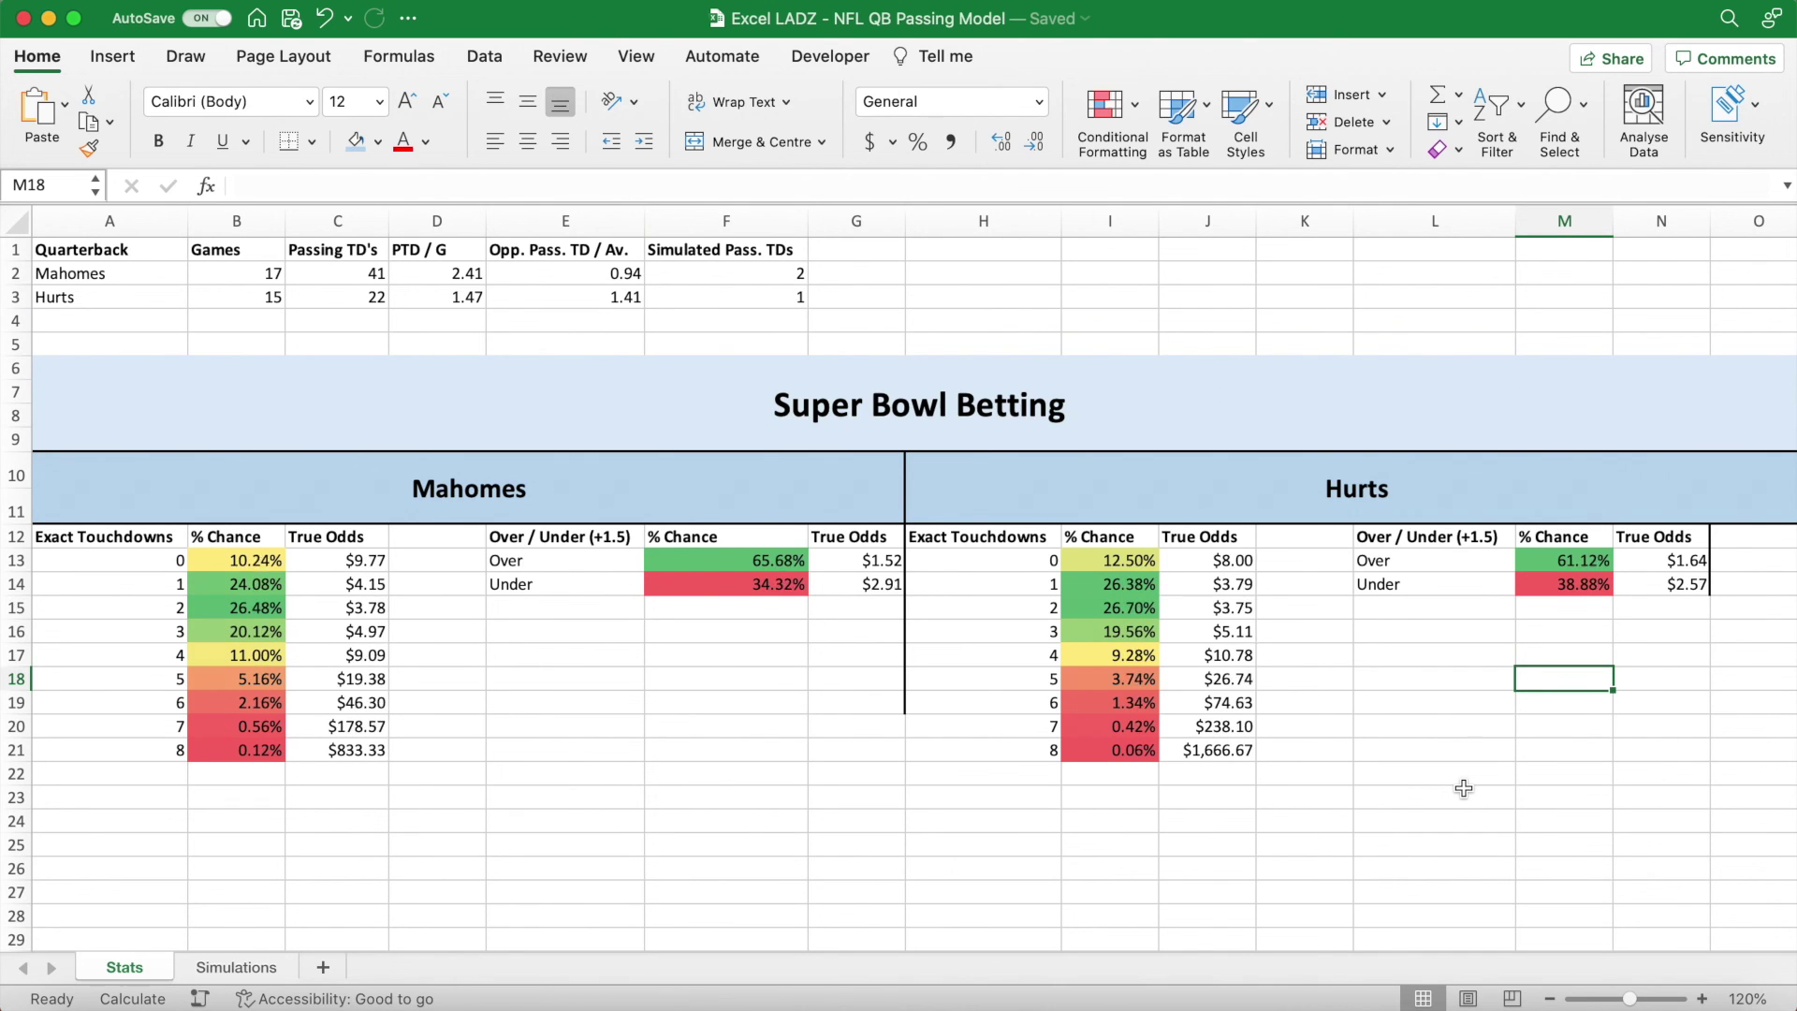
pyautogui.press('F9')
pyautogui.press('F9')
pyautogui.press('F9')
pyautogui.press('F9')
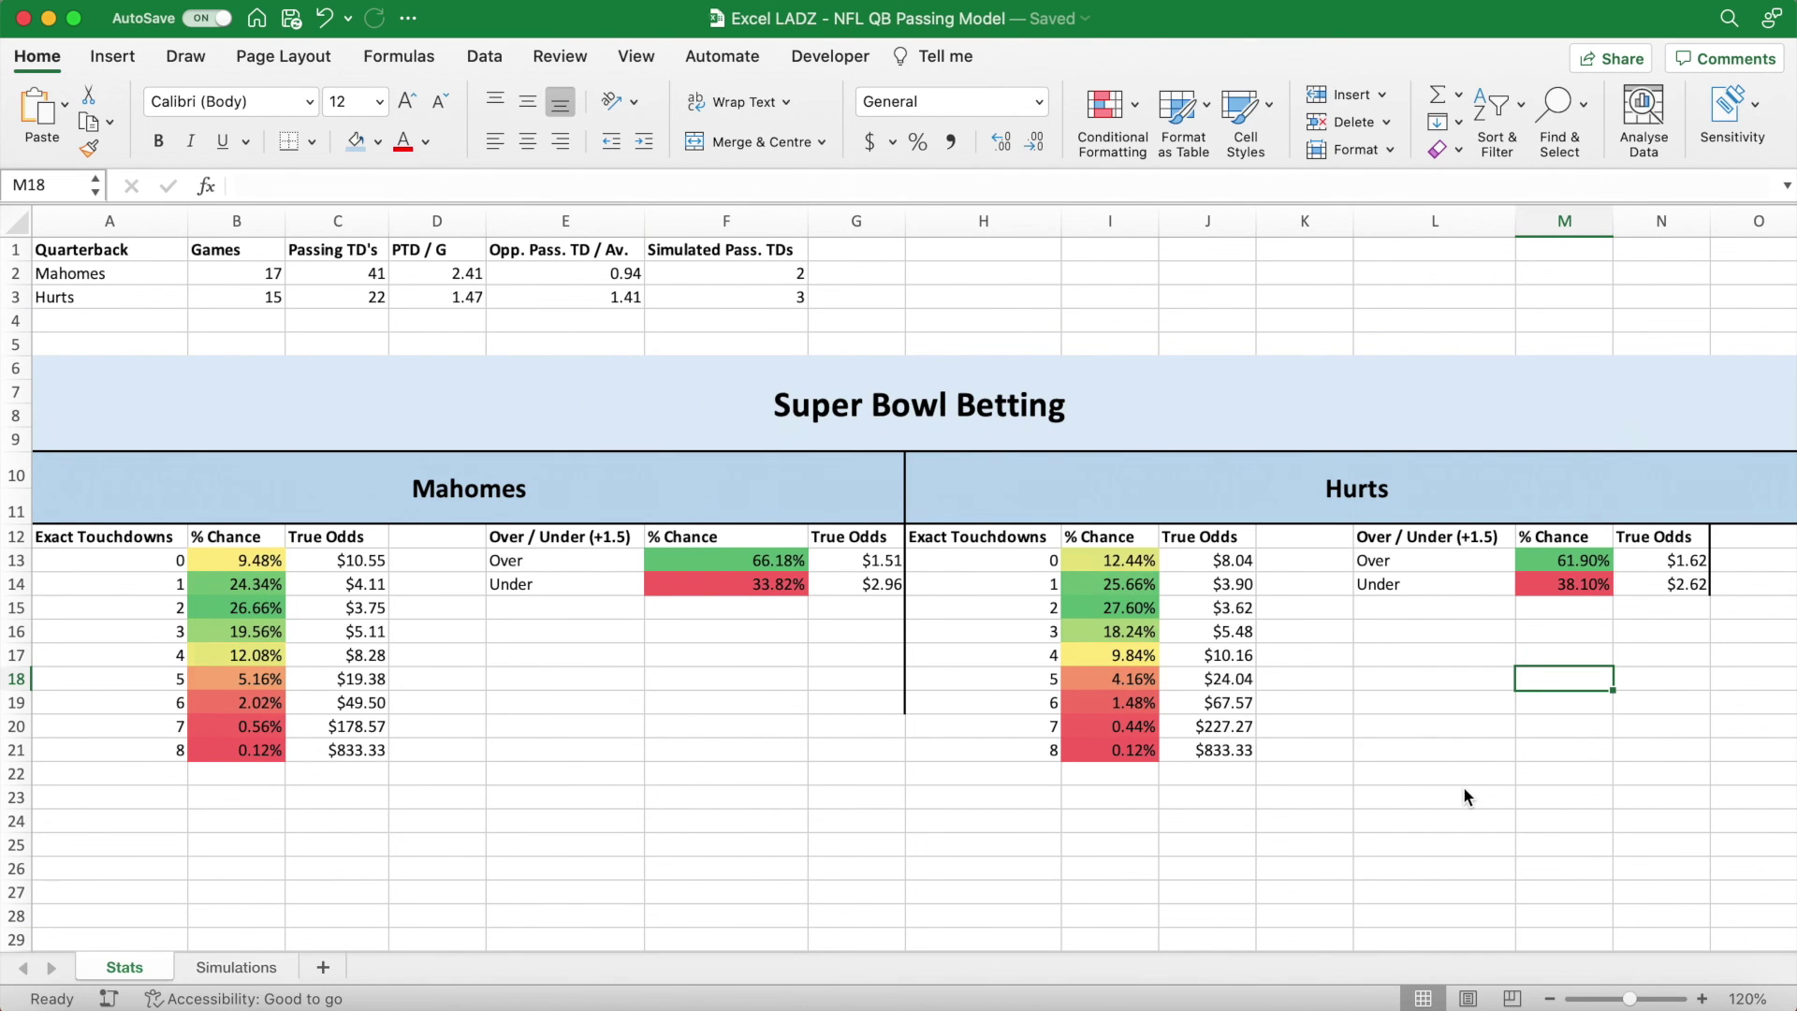